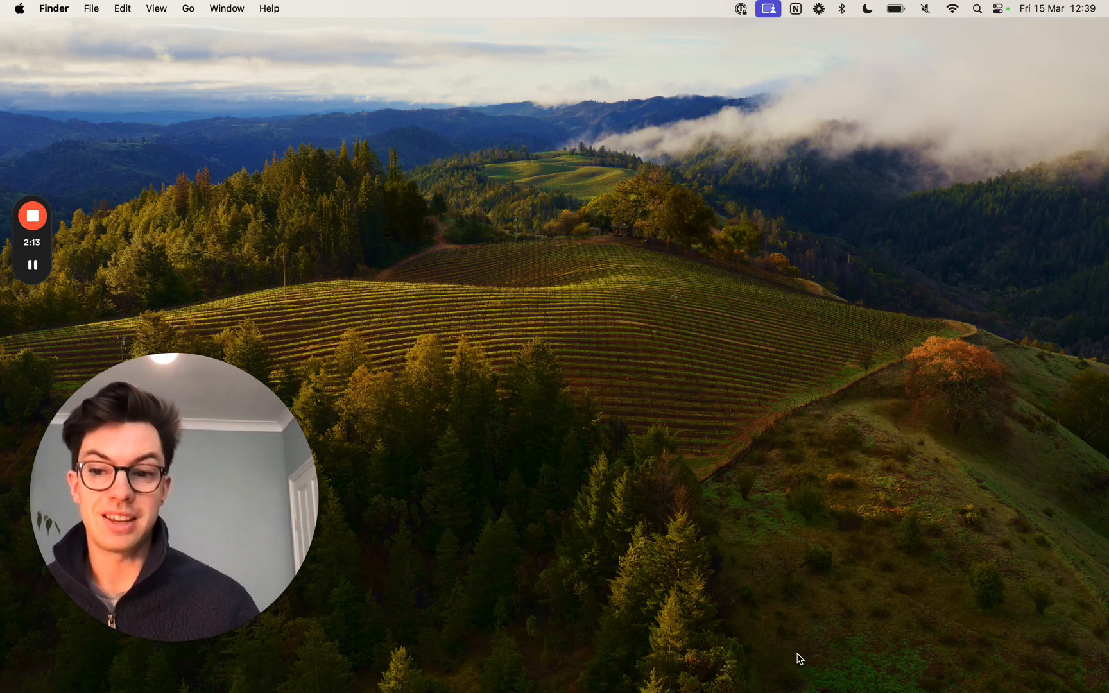
pyautogui.moveTo(884, 681)
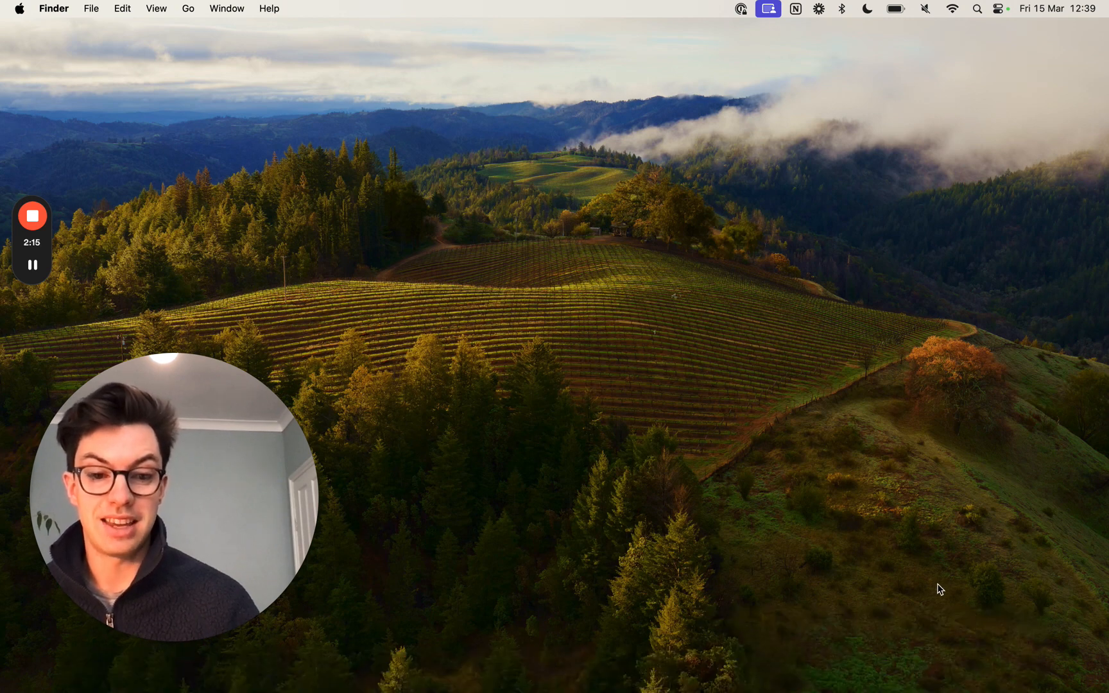
pyautogui.moveTo(918, 691)
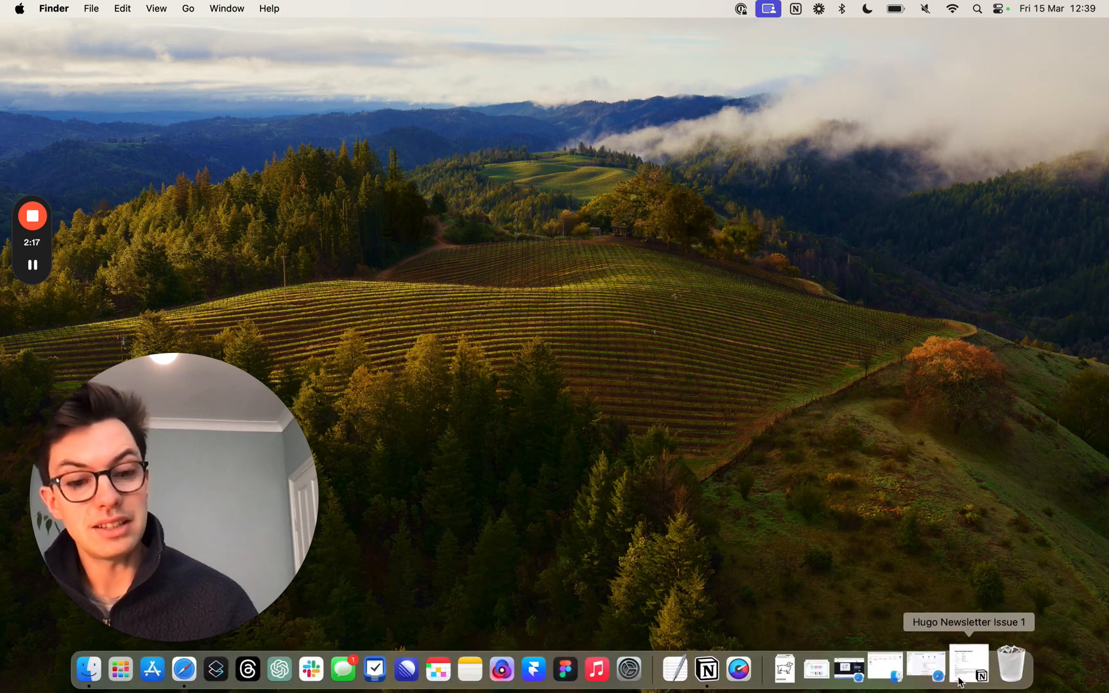
pyautogui.click(911, 667)
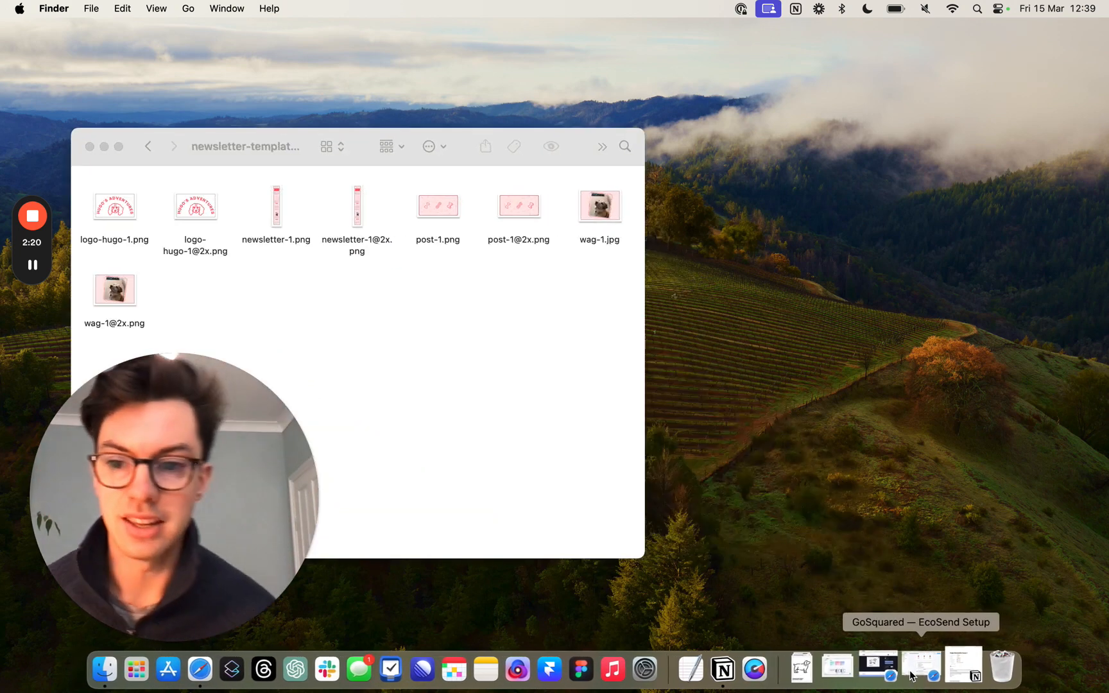
pyautogui.click(357, 219)
pyautogui.press('space')
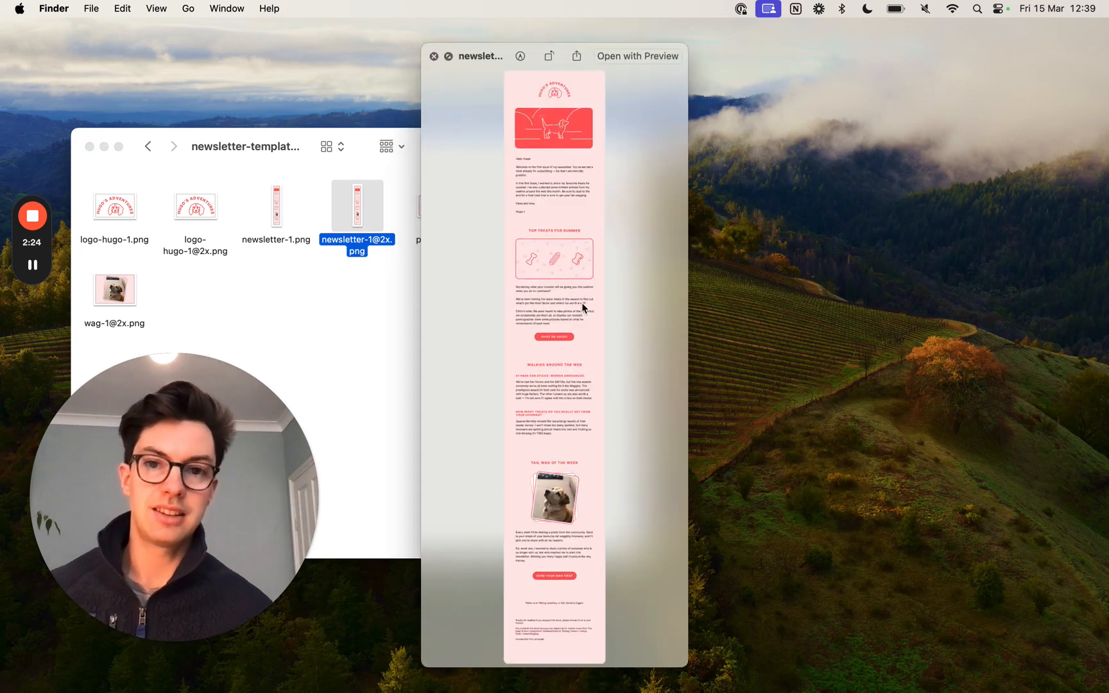
pyautogui.click(449, 56)
# - Examine the newsletter design from the logo and hero image through the content sections to the footer, and close the preview
pyautogui.scroll(8, 573, 201)
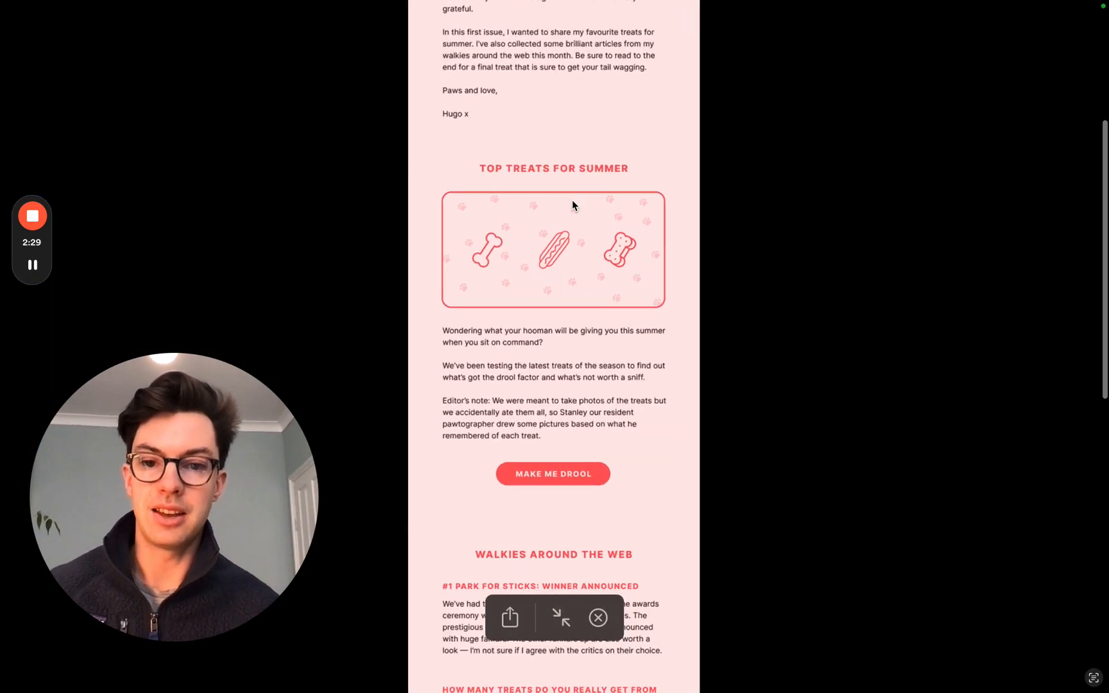
pyautogui.scroll(10, 572, 201)
pyautogui.scroll(-2, 573, 204)
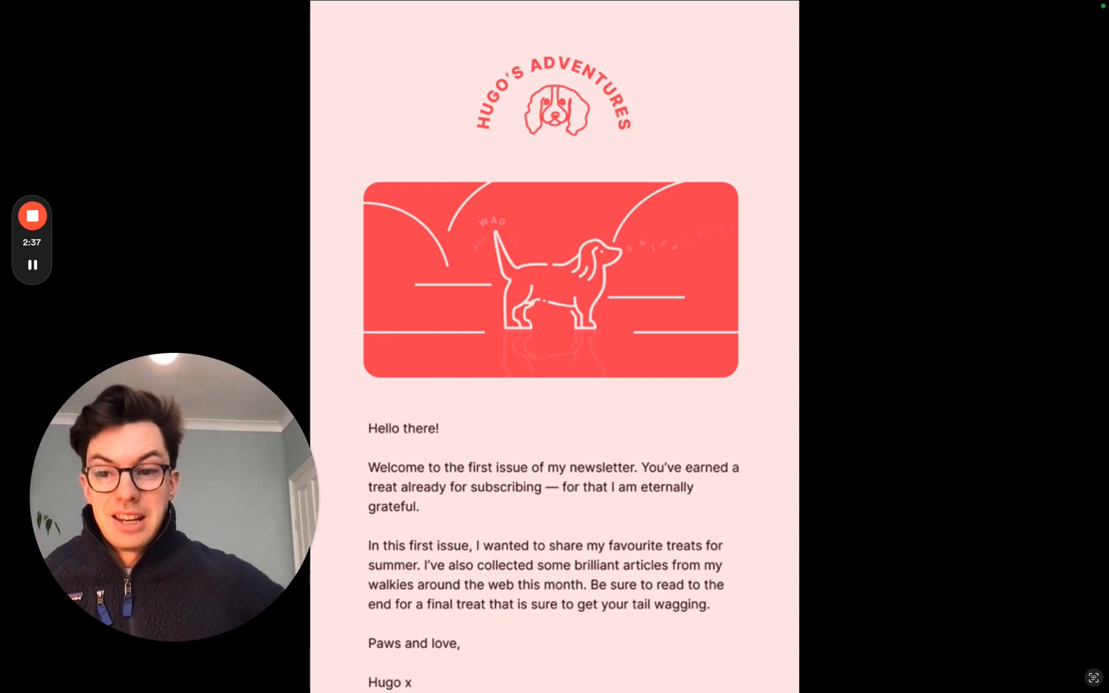
pyautogui.scroll(-2, 768, 200)
pyautogui.scroll(2, 767, 202)
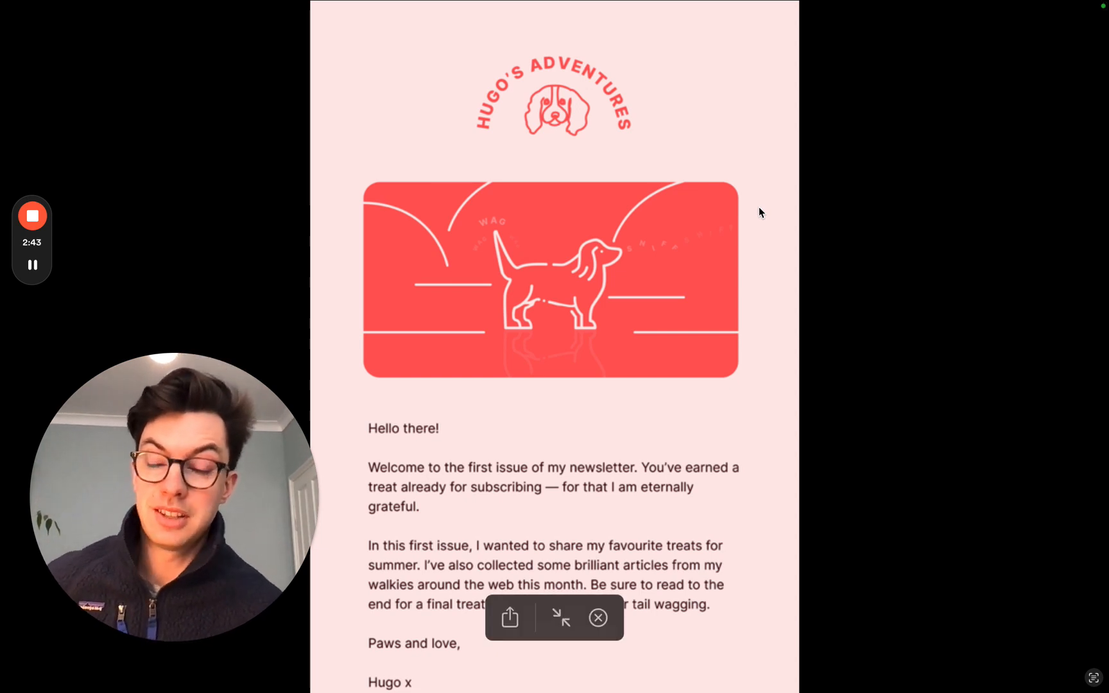
pyautogui.scroll(-1, 759, 208)
pyautogui.scroll(1, 756, 207)
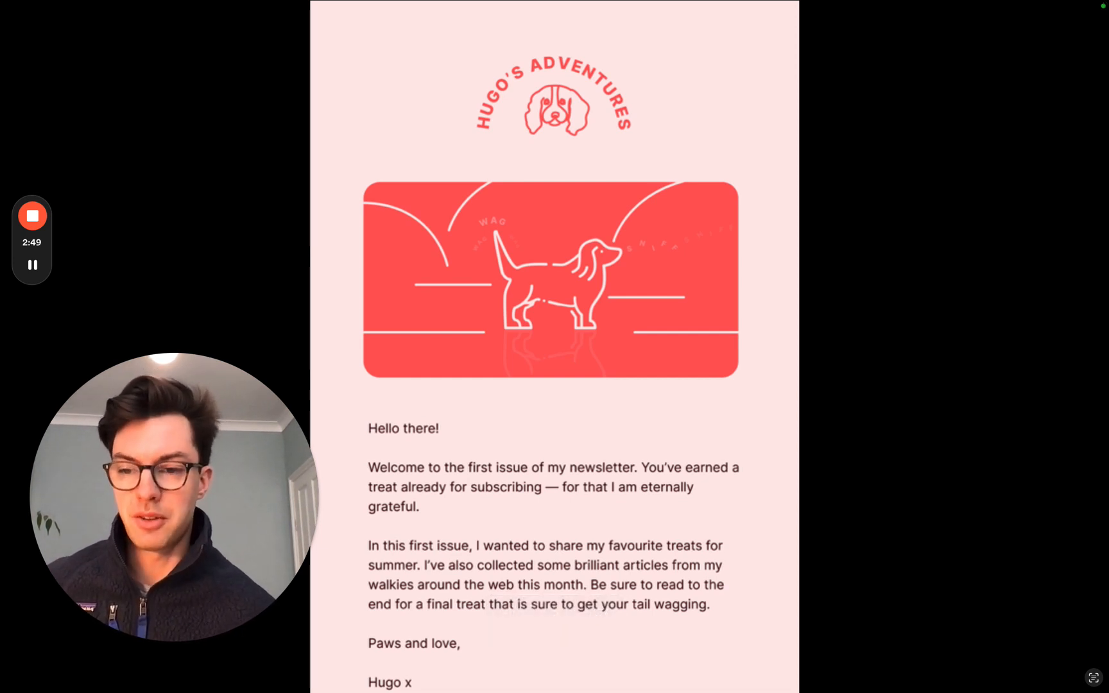
pyautogui.scroll(-2, 727, 222)
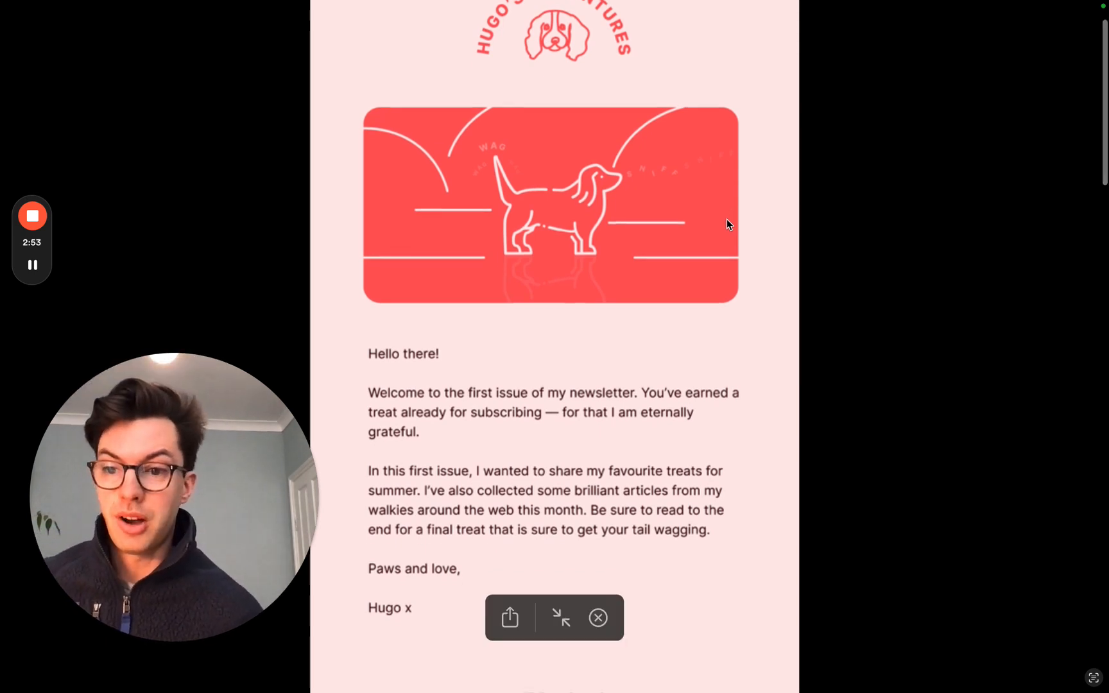
pyautogui.scroll(-4, 727, 225)
pyautogui.scroll(-6, 727, 228)
pyautogui.scroll(9, 728, 230)
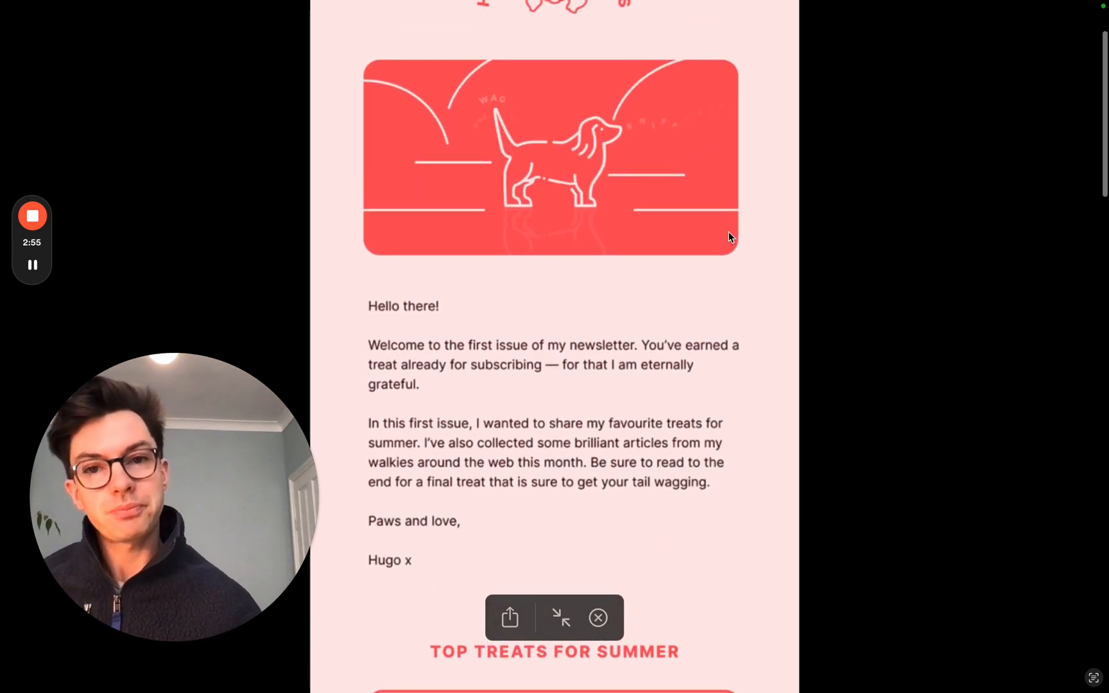
pyautogui.scroll(3, 726, 236)
pyautogui.scroll(-1, 712, 239)
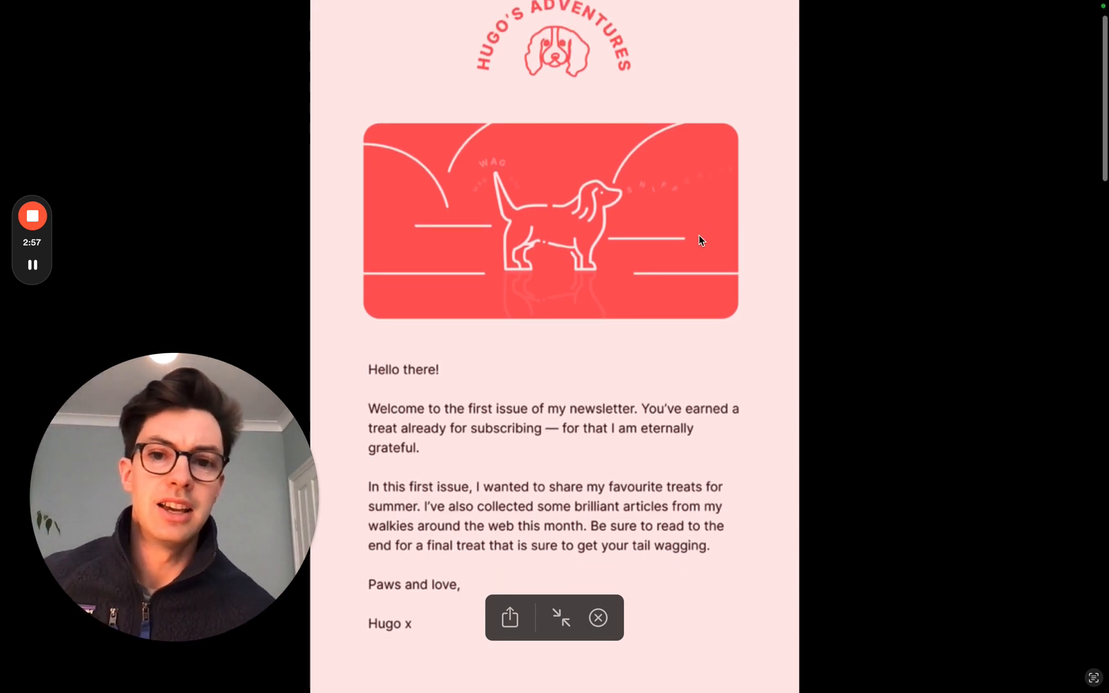
pyautogui.scroll(2, 700, 240)
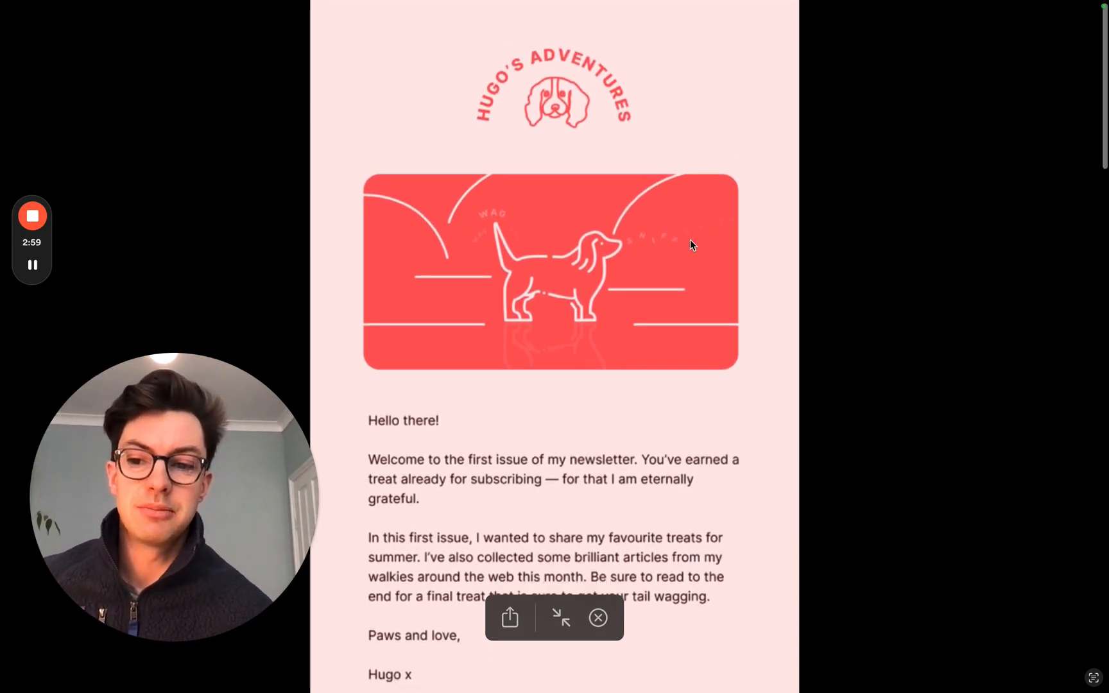
pyautogui.scroll(-1, 690, 240)
pyautogui.scroll(1, 689, 241)
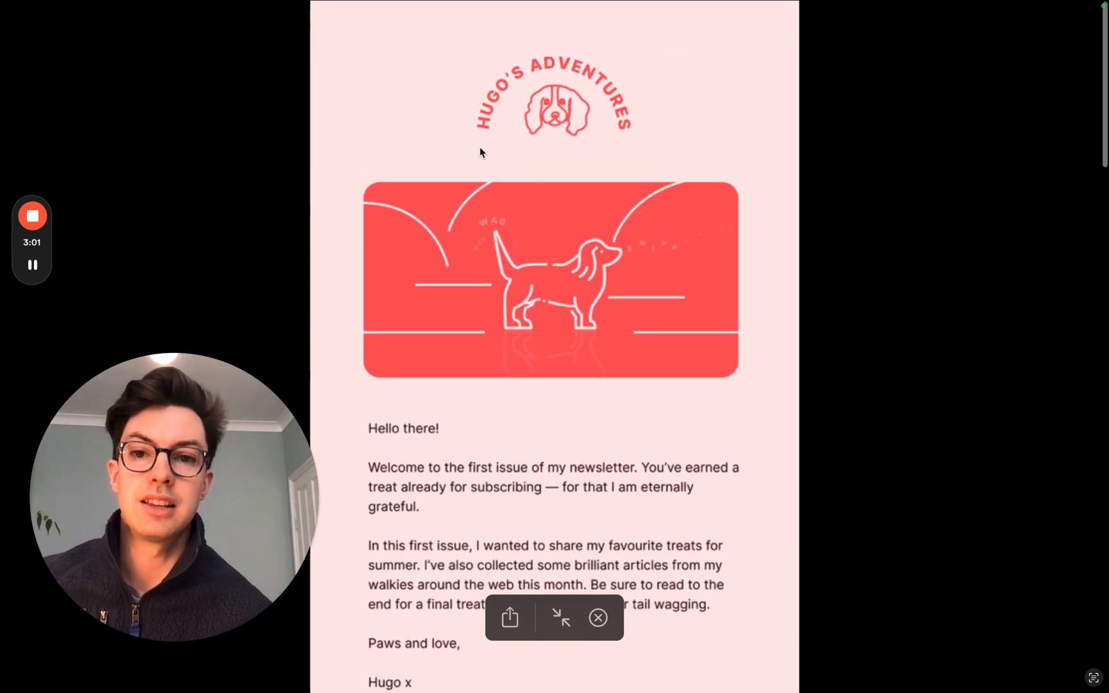
pyautogui.scroll(-10, 656, 319)
pyautogui.scroll(-15, 656, 322)
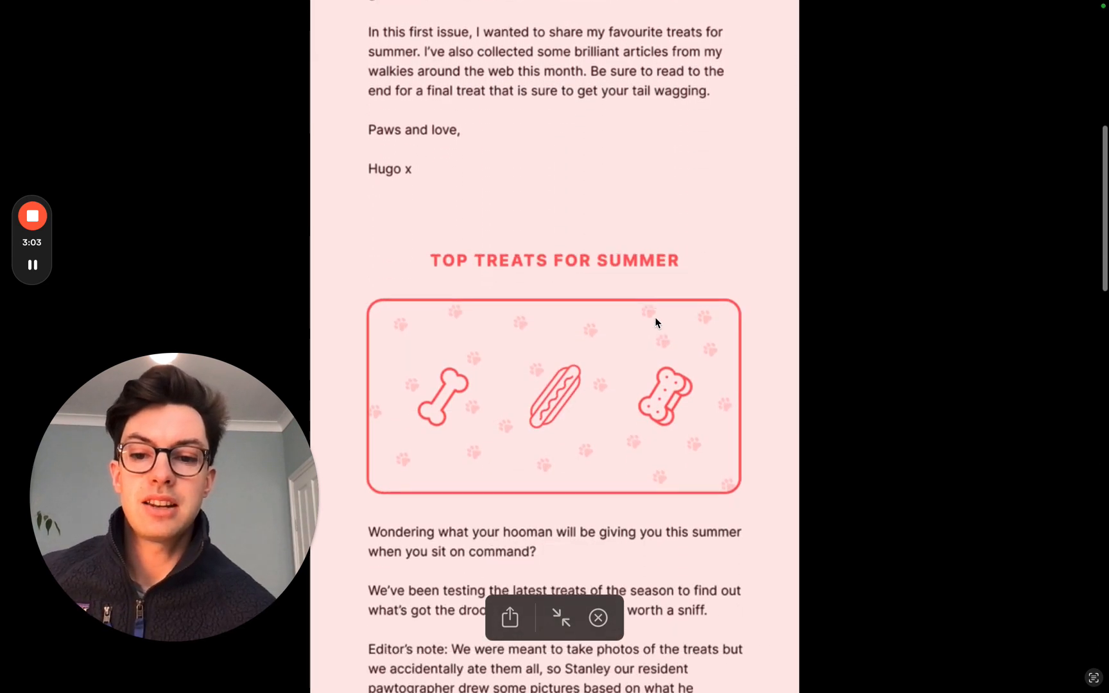
pyautogui.scroll(-20, 654, 318)
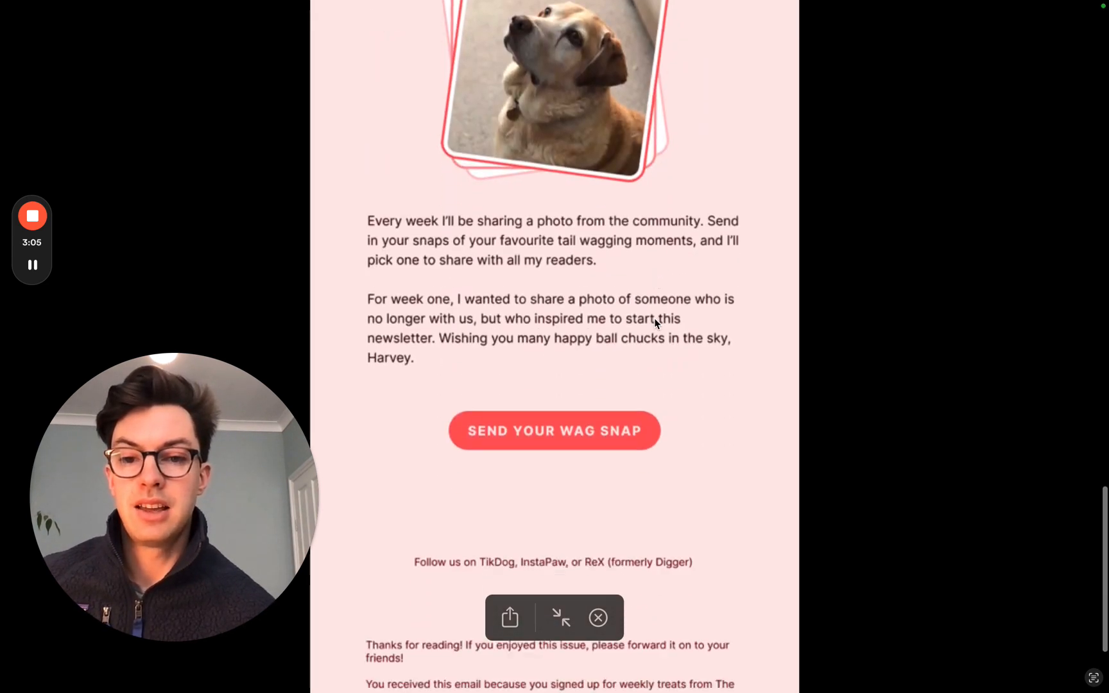
pyautogui.scroll(20, 654, 317)
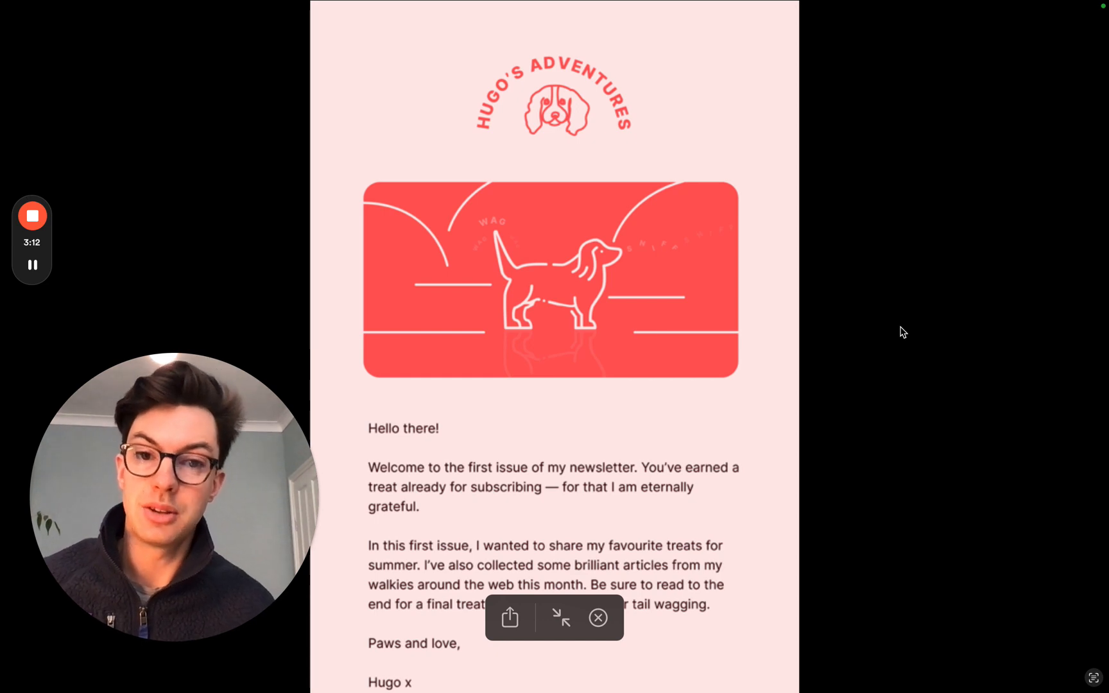
pyautogui.press('Escape')
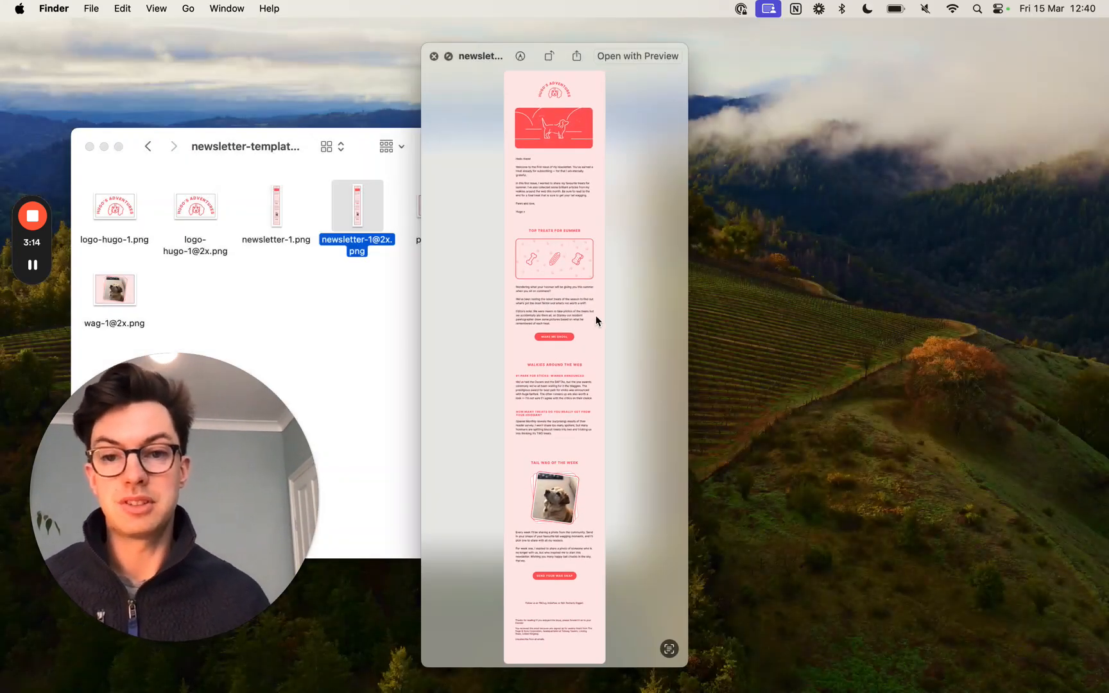
pyautogui.press('Escape')
pyautogui.click(499, 318)
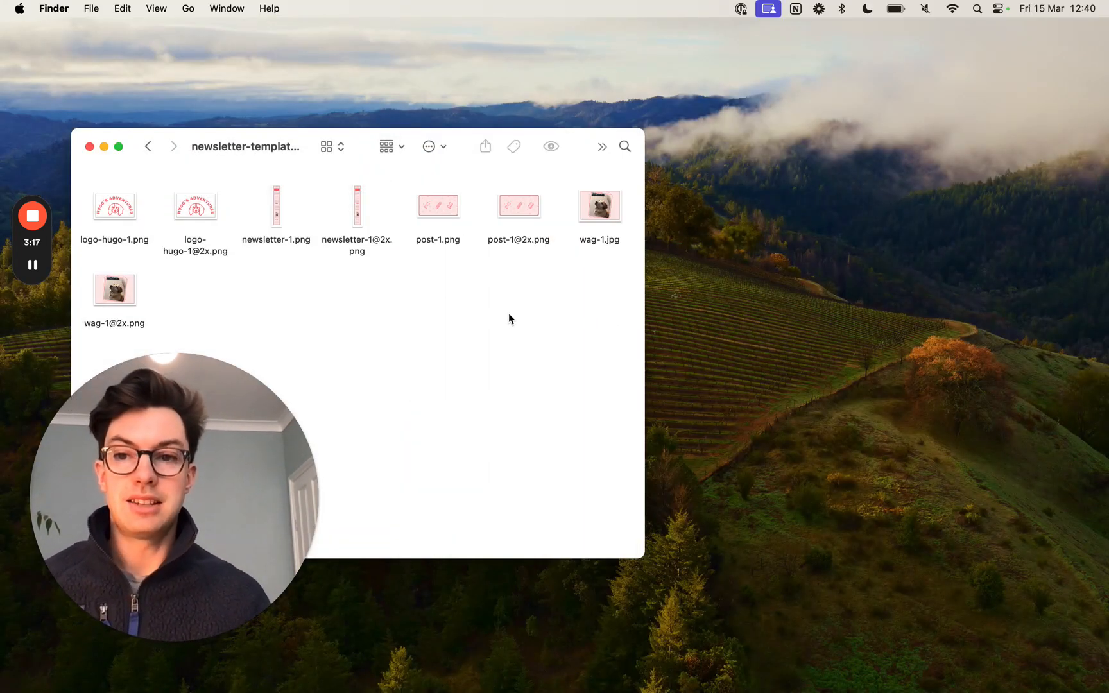
# - Switch to Notion and restore the minimized Hugo Newsletter Issue 1 document
pyautogui.click(517, 215)
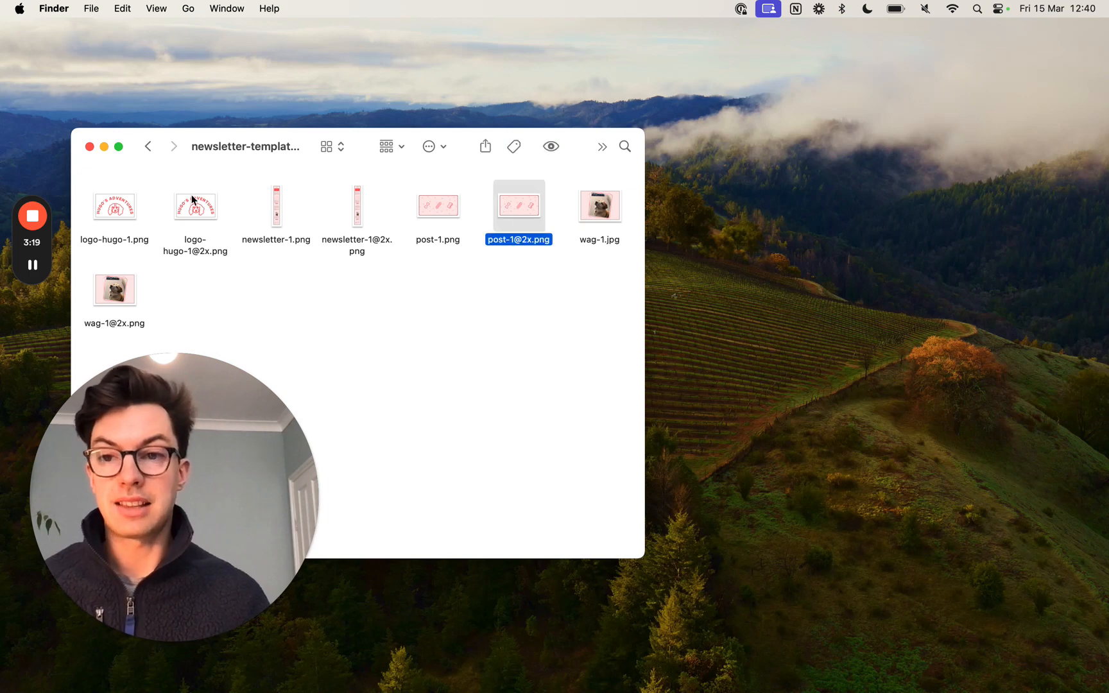
pyautogui.click(574, 329)
pyautogui.press('super+Tab')
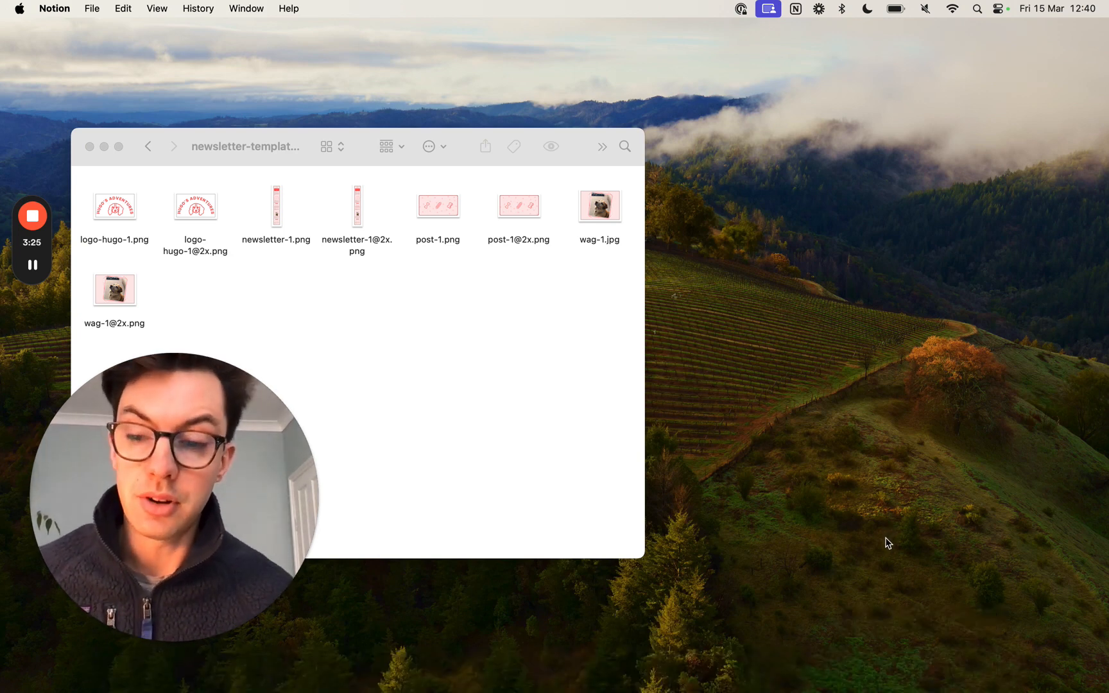
pyautogui.moveTo(958, 682)
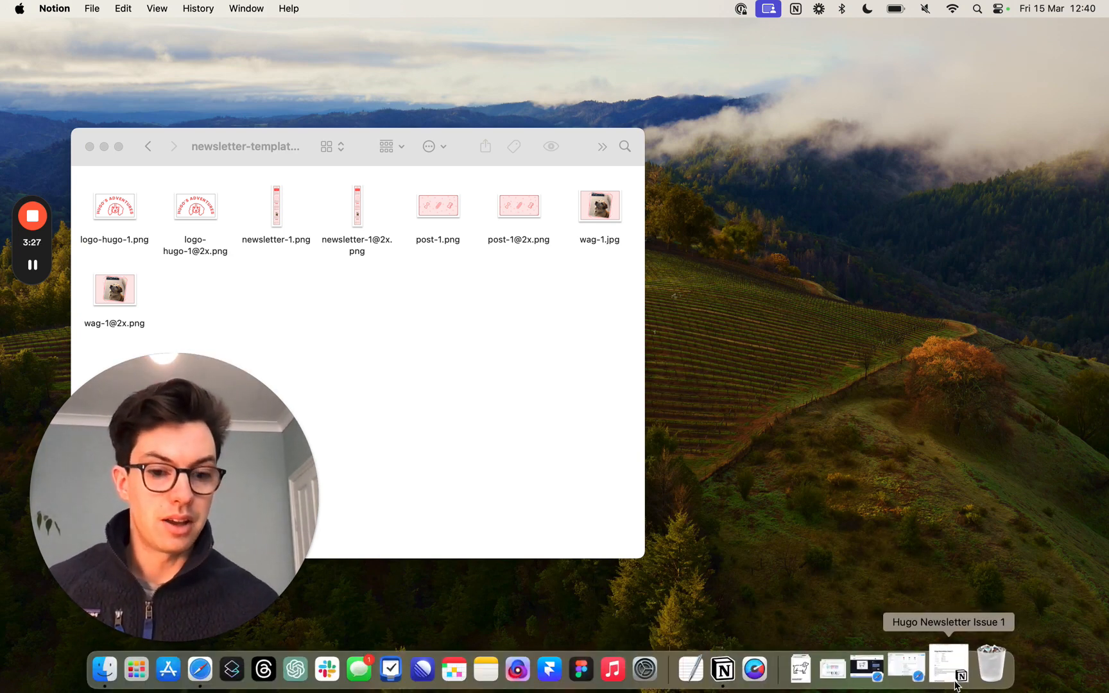
pyautogui.click(958, 682)
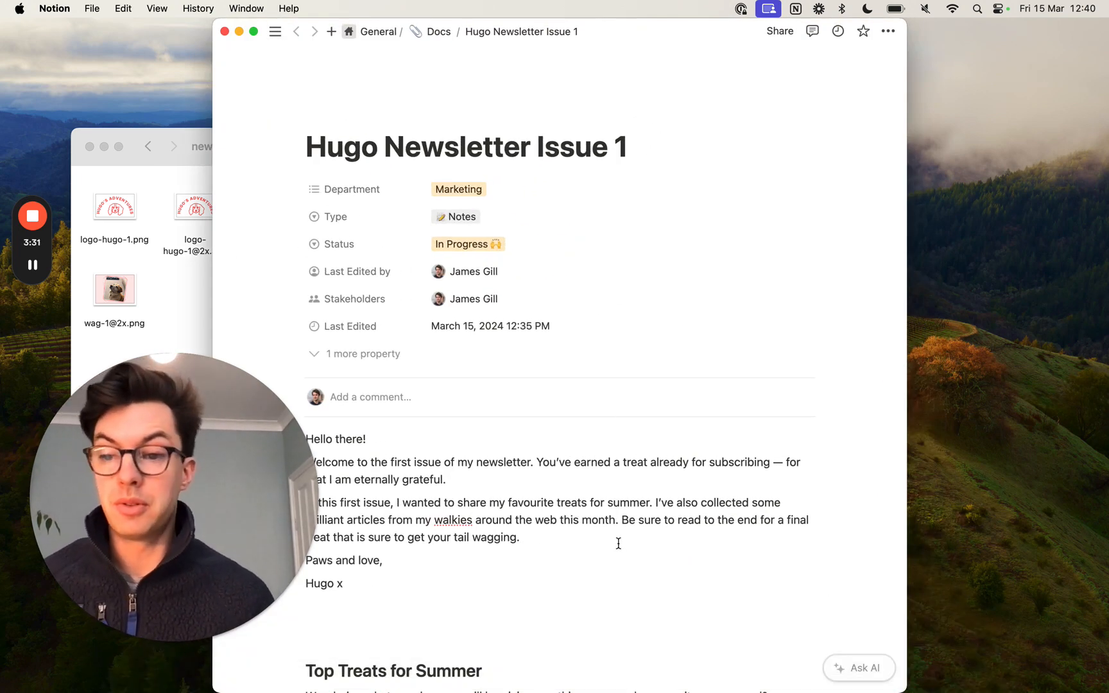
# - Read through the newsletter copy in the document, including the article sections, footer text, colour codes and width note
pyautogui.scroll(-1, 620, 546)
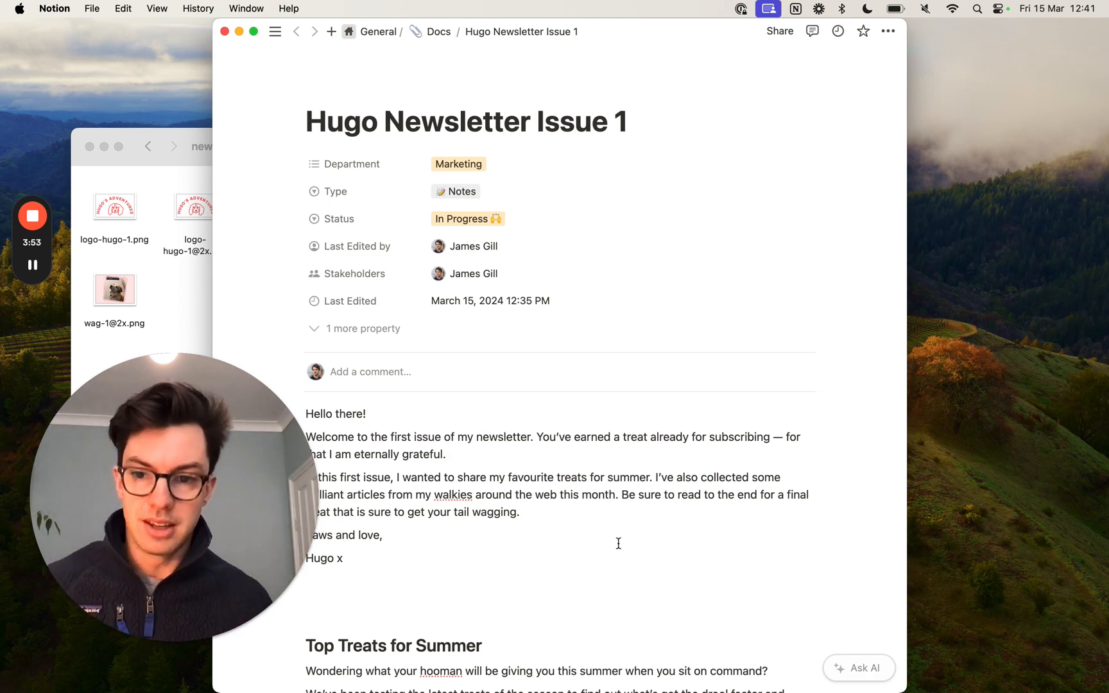
pyautogui.scroll(-5, 618, 543)
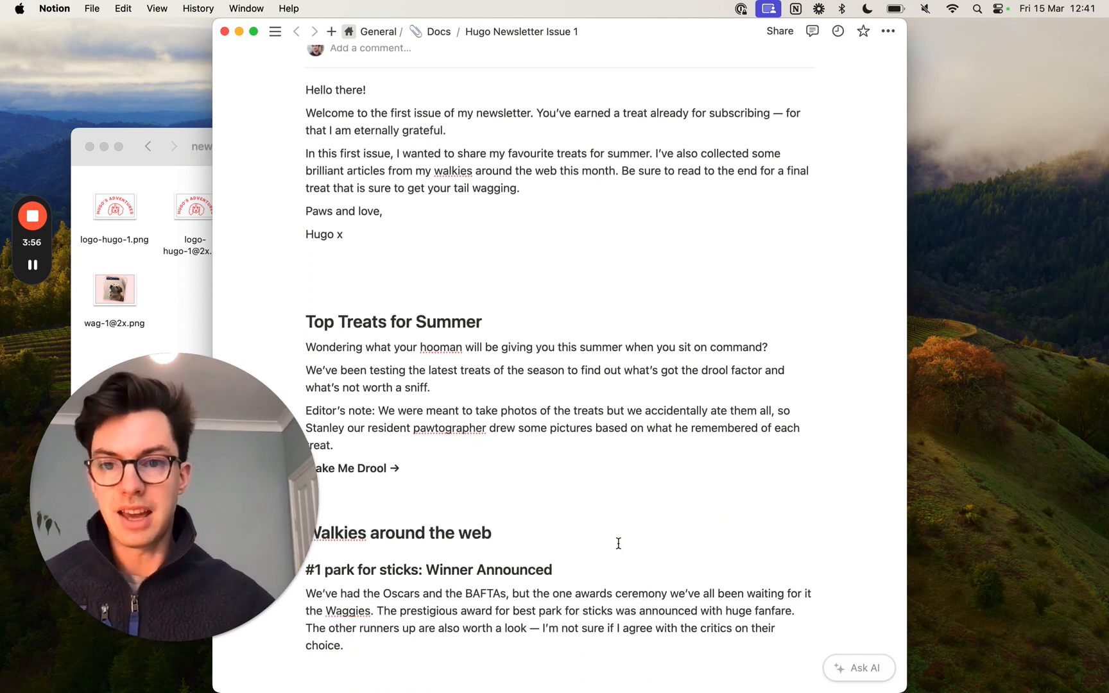
pyautogui.scroll(-3, 618, 542)
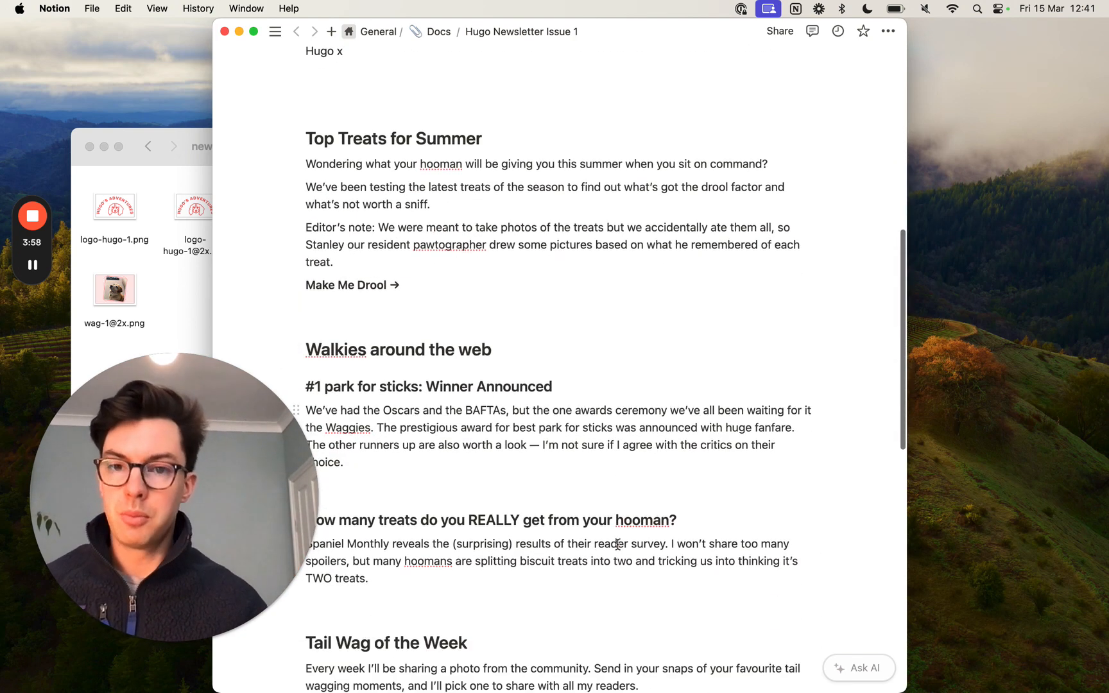
pyautogui.scroll(-10, 617, 544)
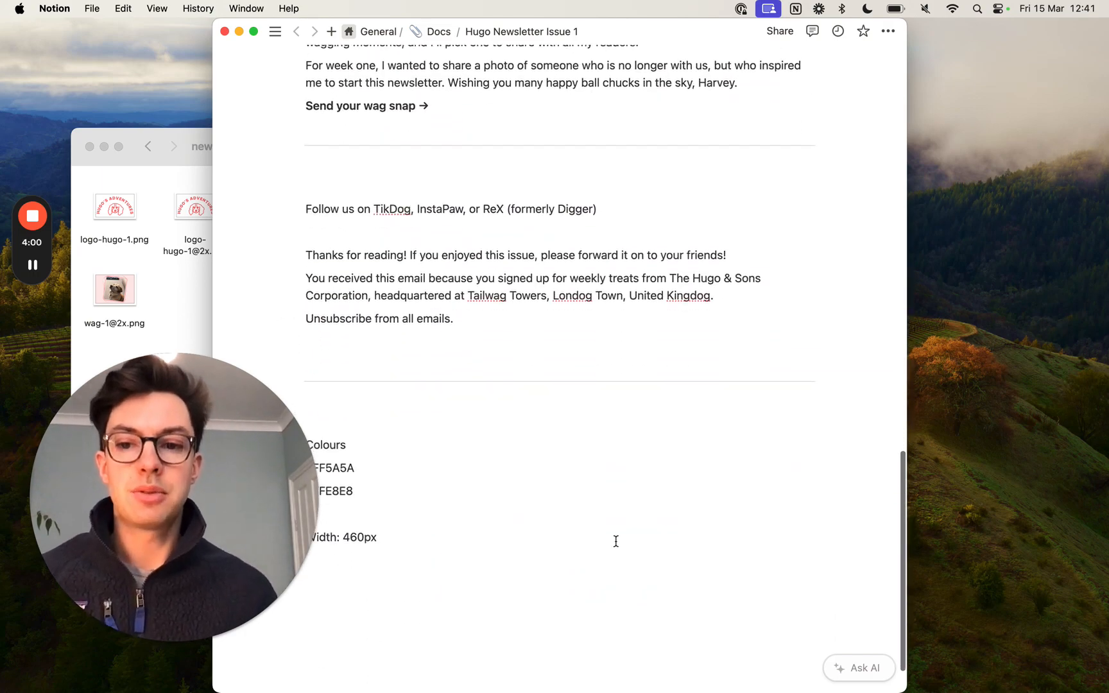
pyautogui.scroll(5, 615, 541)
pyautogui.scroll(8, 618, 543)
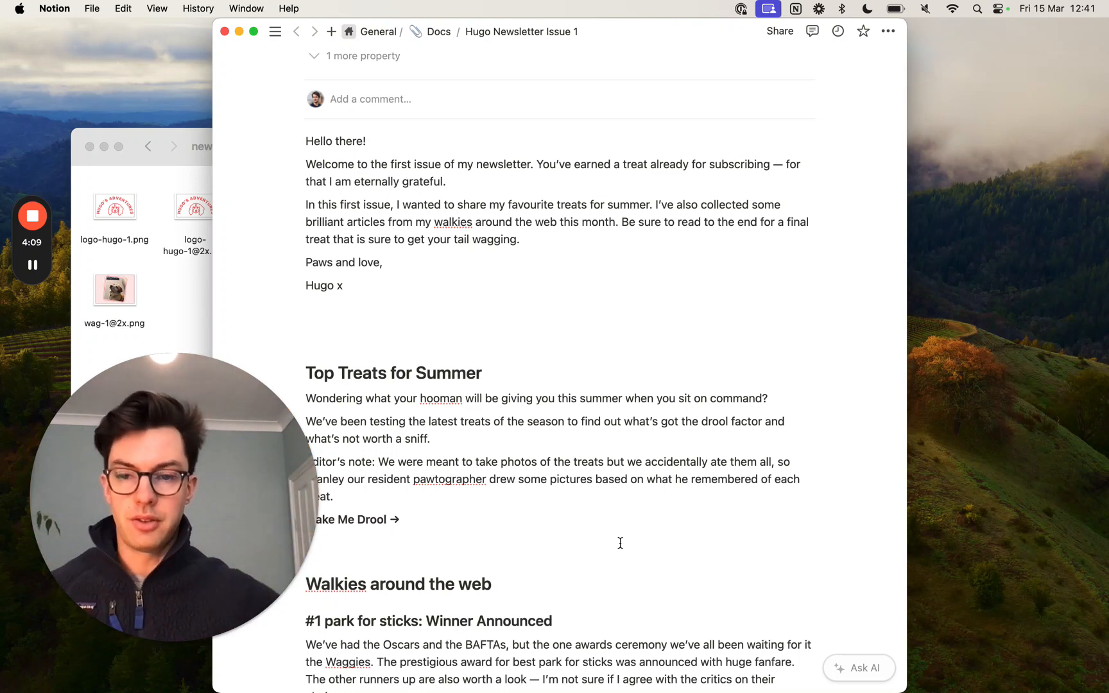
pyautogui.scroll(4, 620, 543)
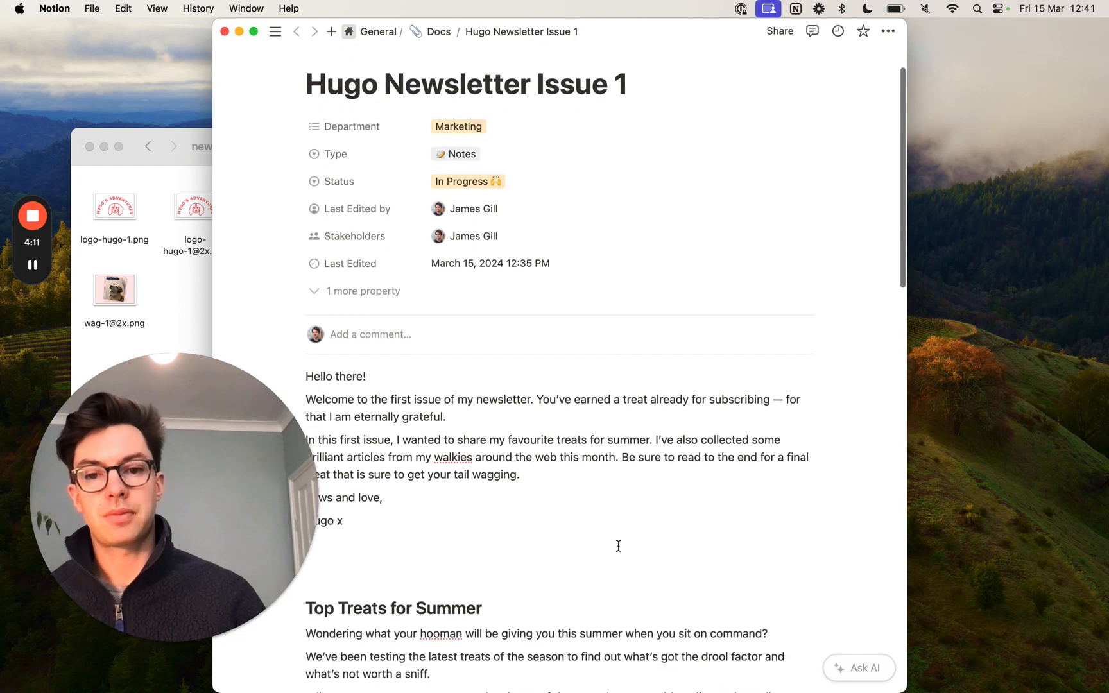
pyautogui.scroll(-3, 619, 545)
pyautogui.scroll(-1, 618, 544)
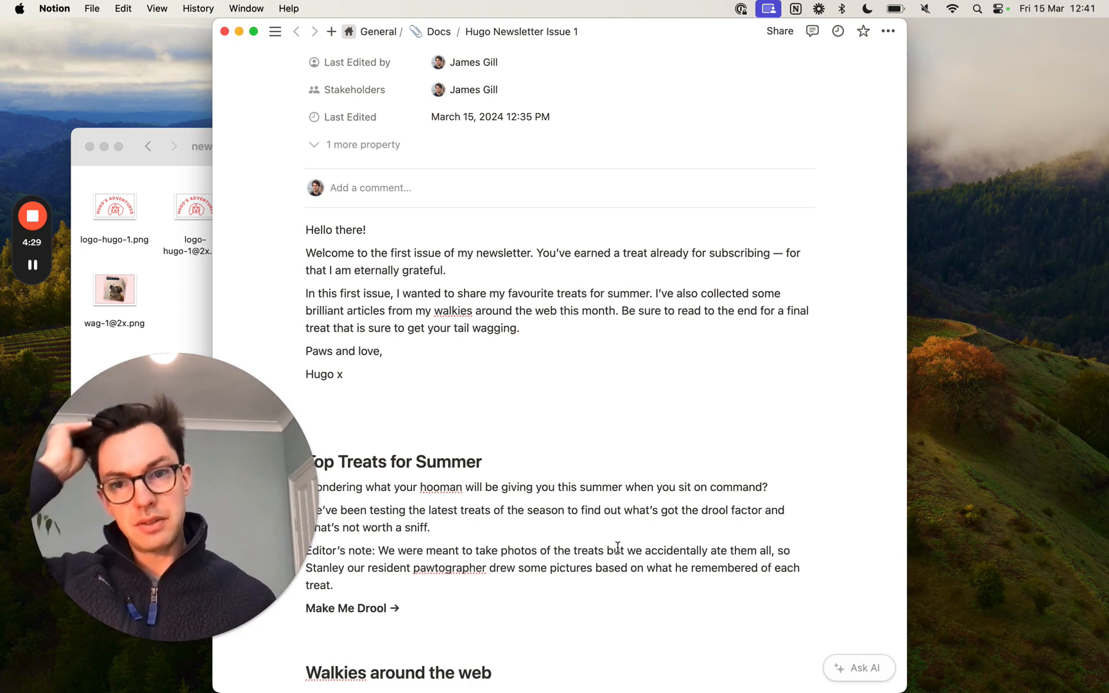
pyautogui.scroll(3, 617, 546)
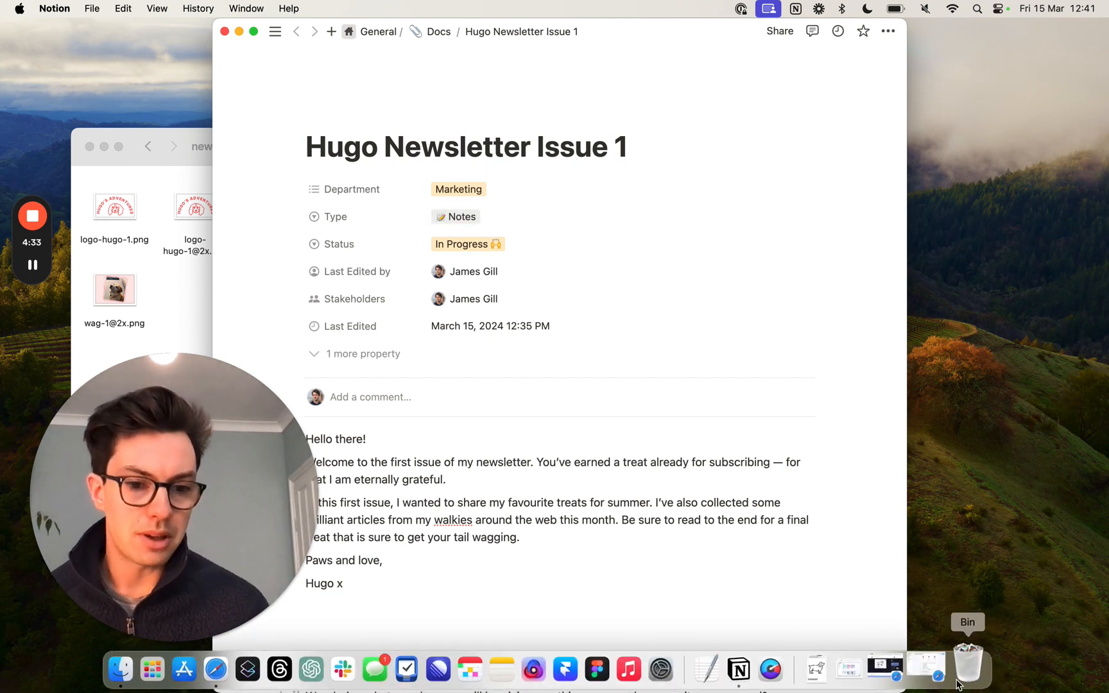
# - Switch to the EcoSend dashboard in Safari and create a new broadcast set to send as a custom (drag-and-drop / HTML) email
pyautogui.click(943, 684)
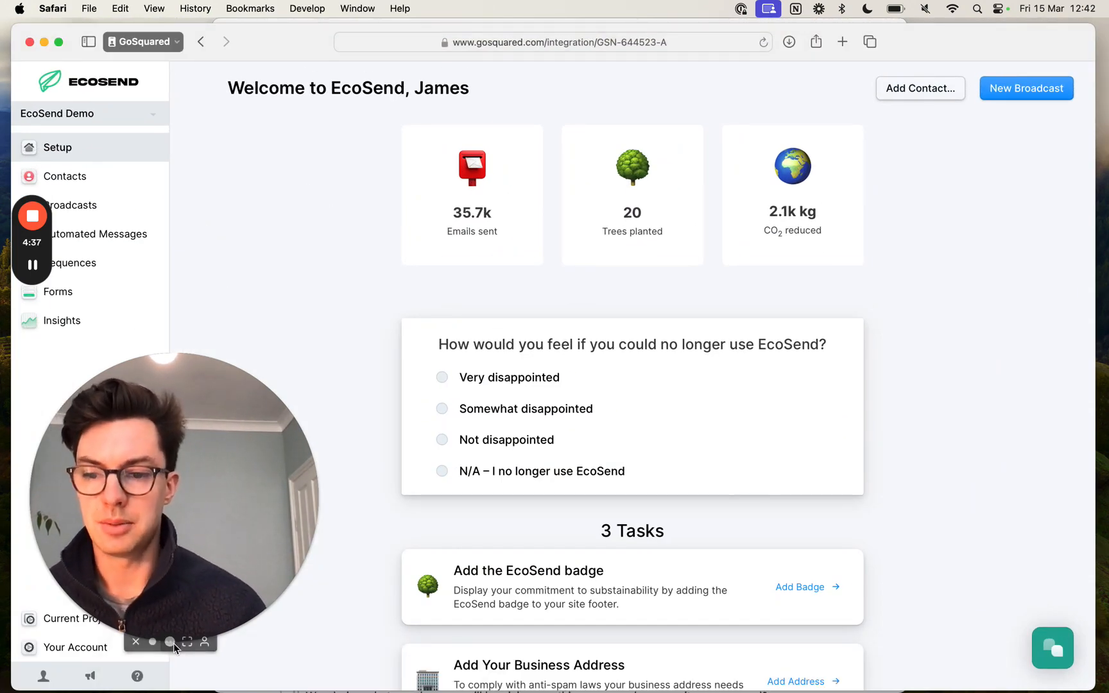
pyautogui.click(154, 640)
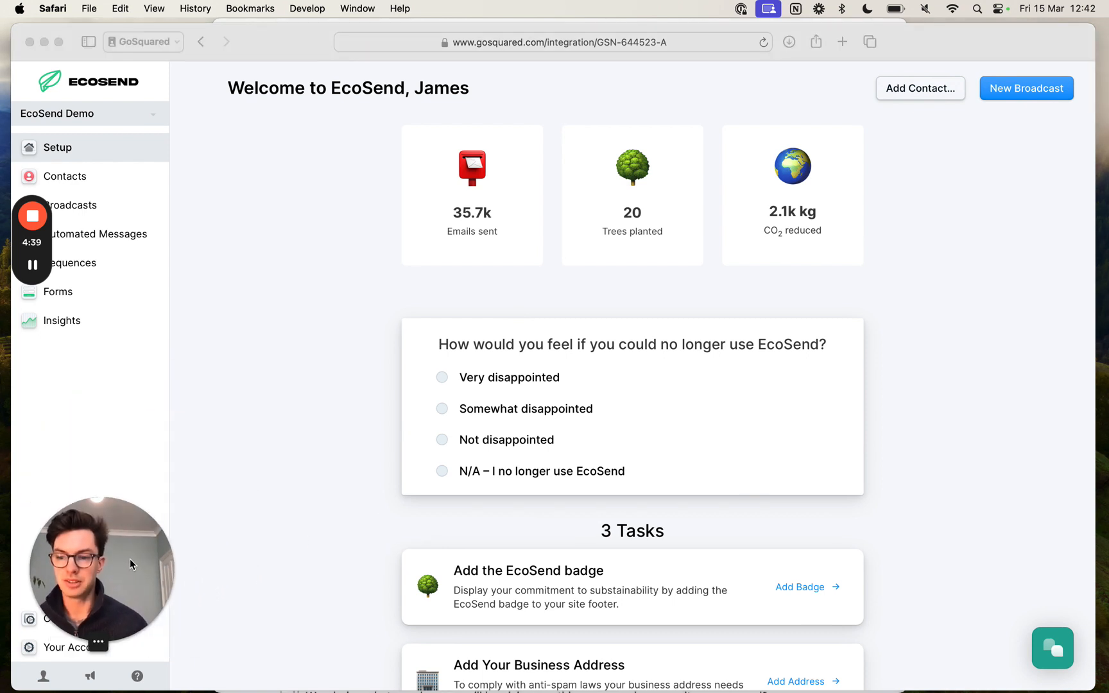
pyautogui.moveTo(129, 558)
pyautogui.mouseDown()
pyautogui.moveTo(169, 578)
pyautogui.moveTo(138, 575)
pyautogui.mouseUp()
pyautogui.click(204, 400)
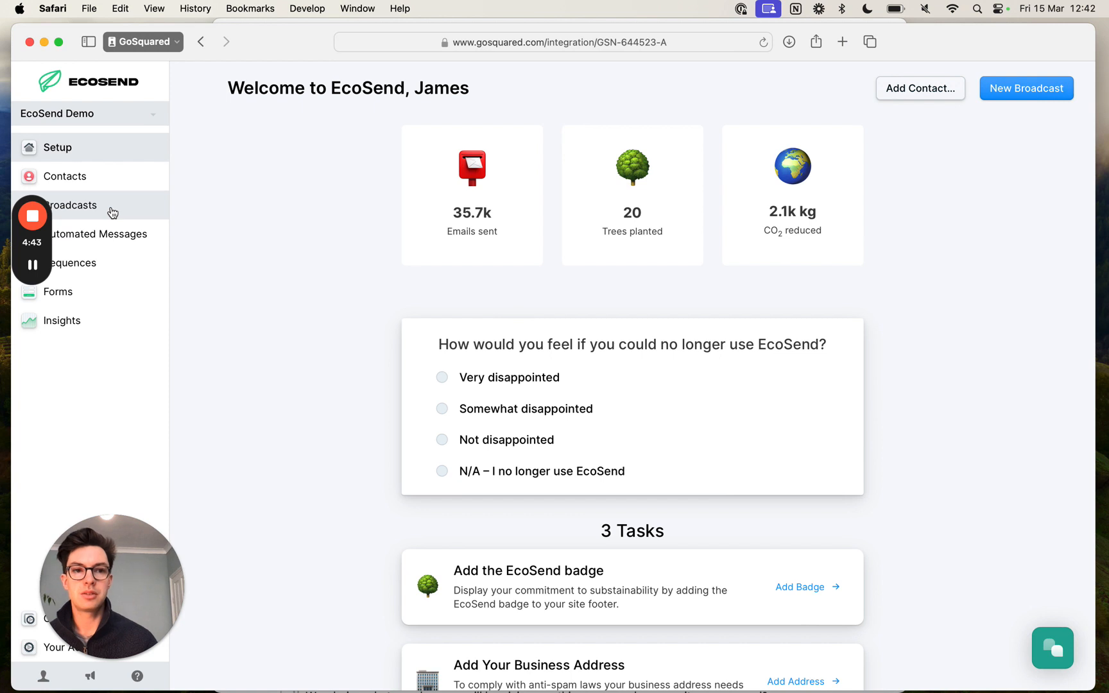
pyautogui.click(1047, 94)
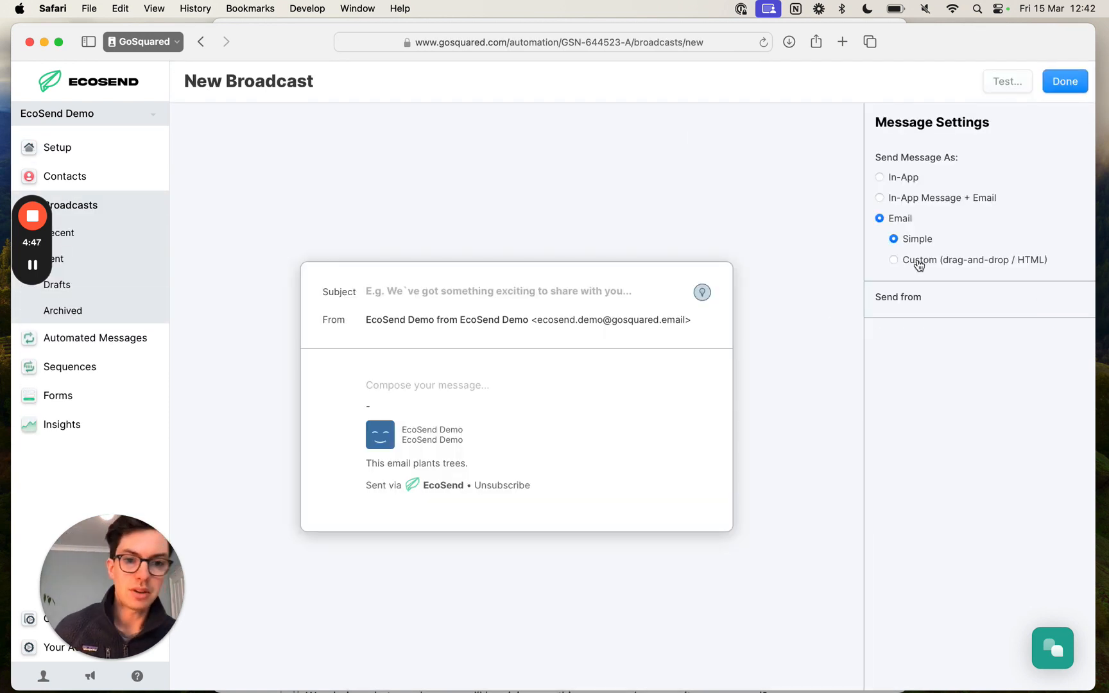
pyautogui.click(949, 260)
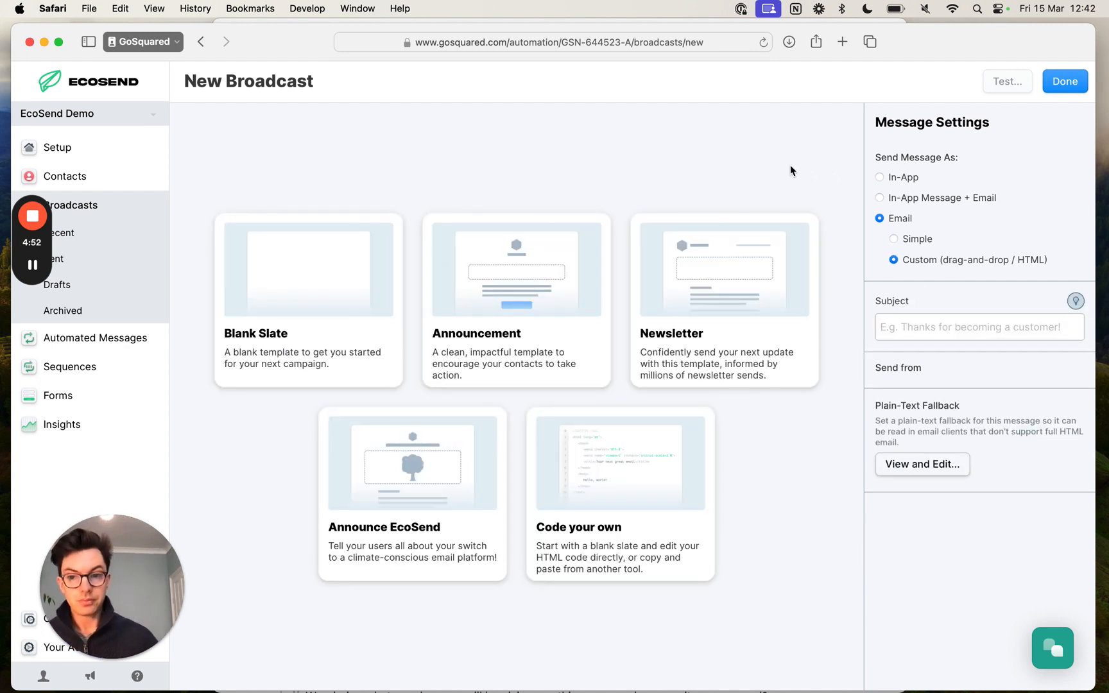
# - Start the email from the Blank Slate template, enlarge the browser window and hide the EcoSend navigation sidebar
pyautogui.click(357, 292)
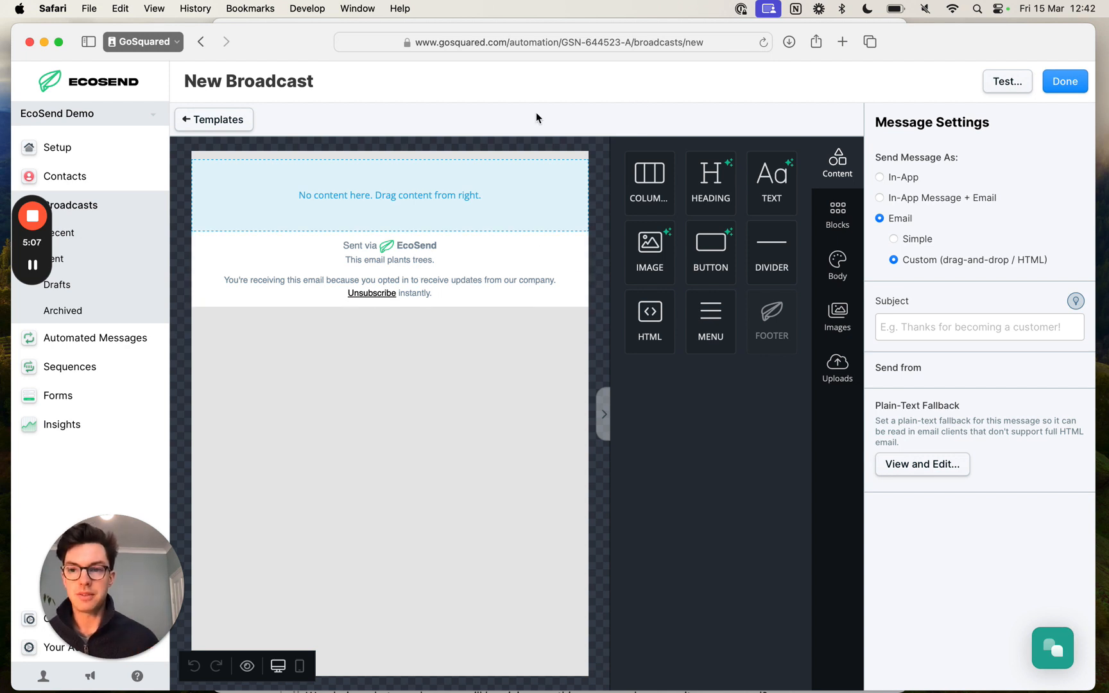
pyautogui.doubleClick(307, 42)
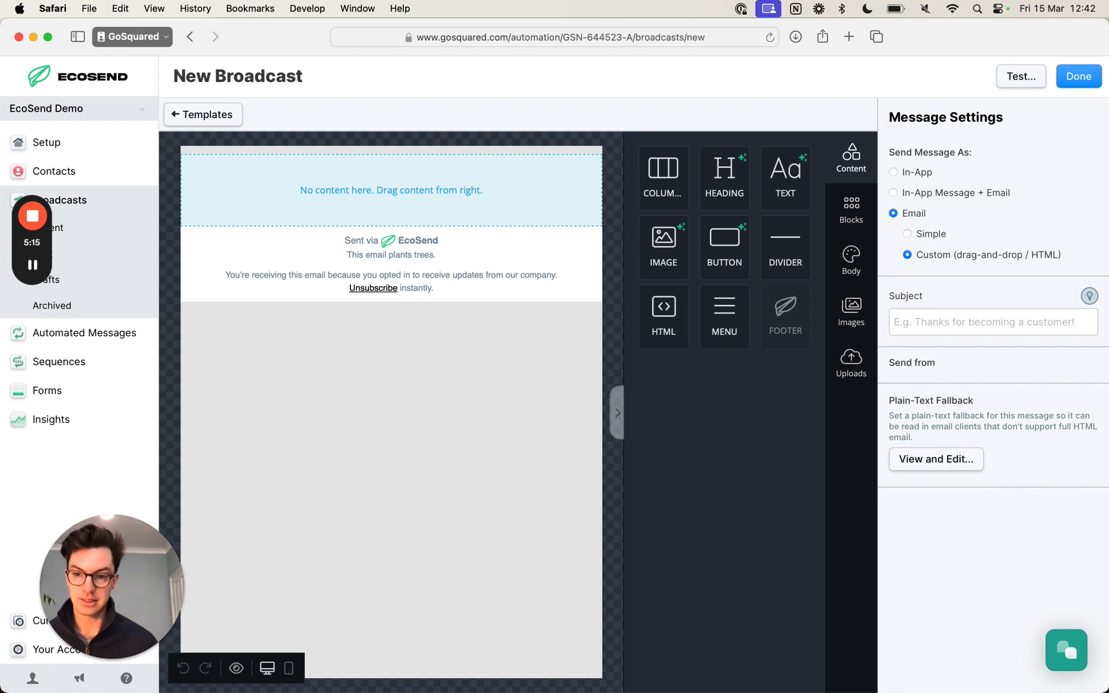
pyautogui.press('f')
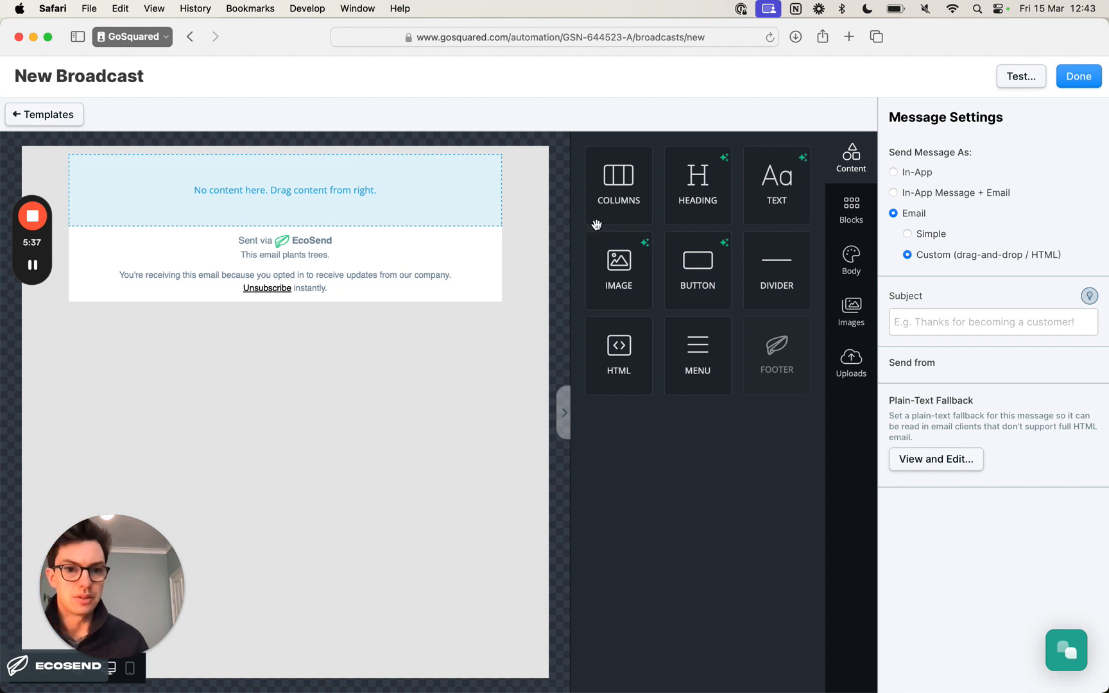
# - Set the email body's background colour to FFE8E8, copying the hex code from the colours listed in the Notion document
pyautogui.click(853, 263)
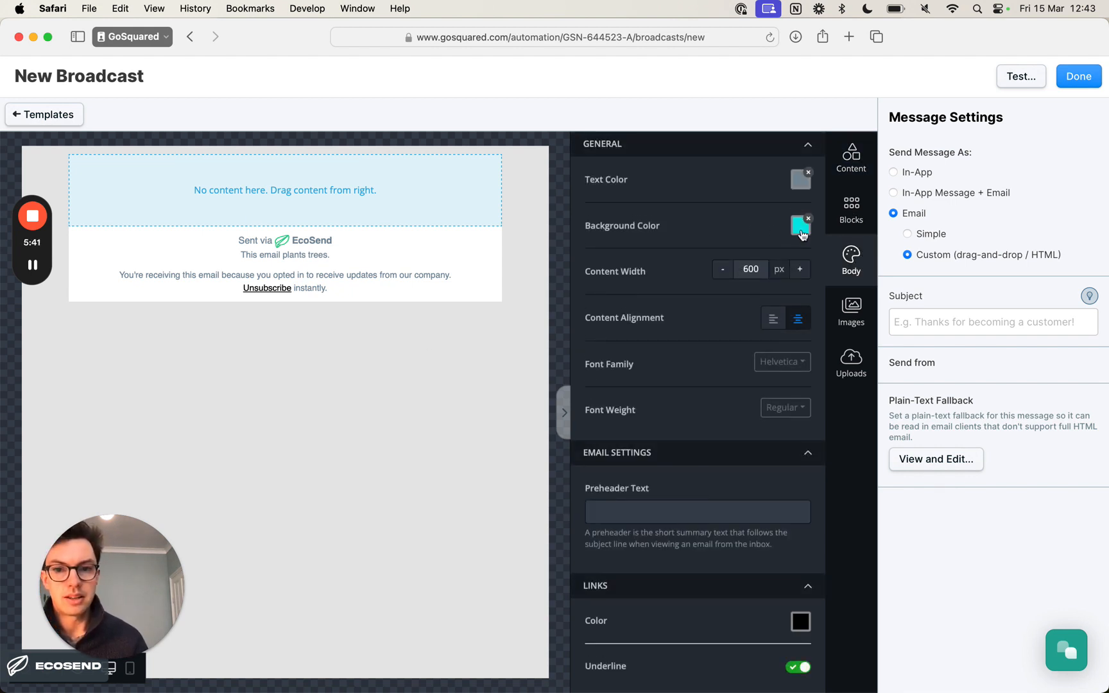
pyautogui.click(801, 234)
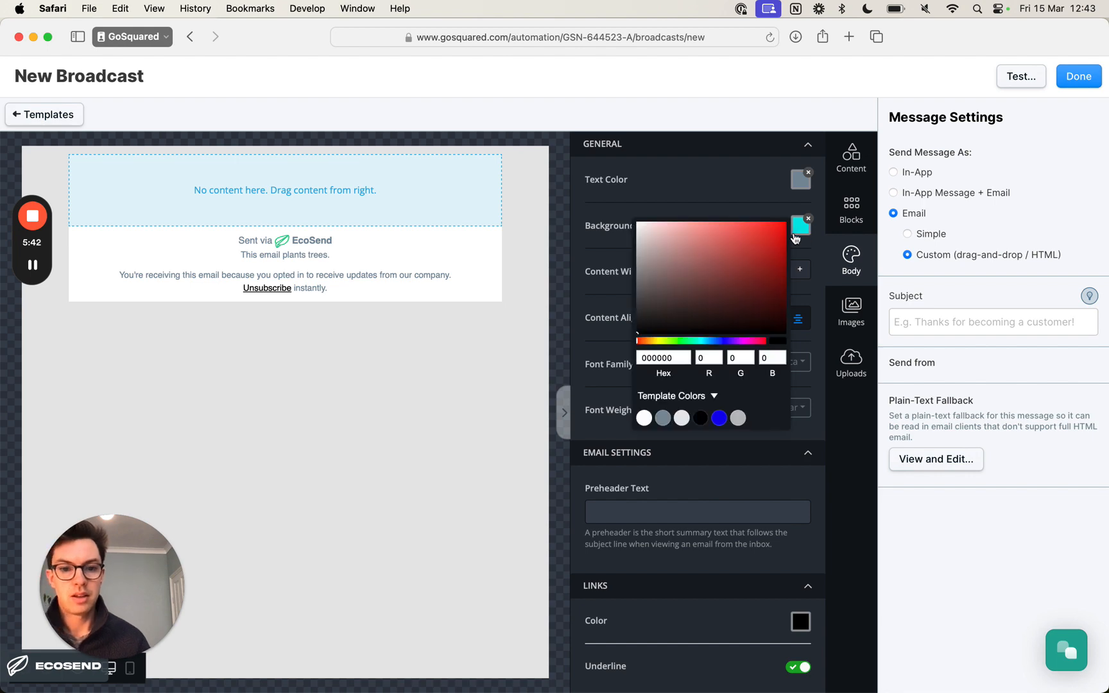
pyautogui.press('super+Tab')
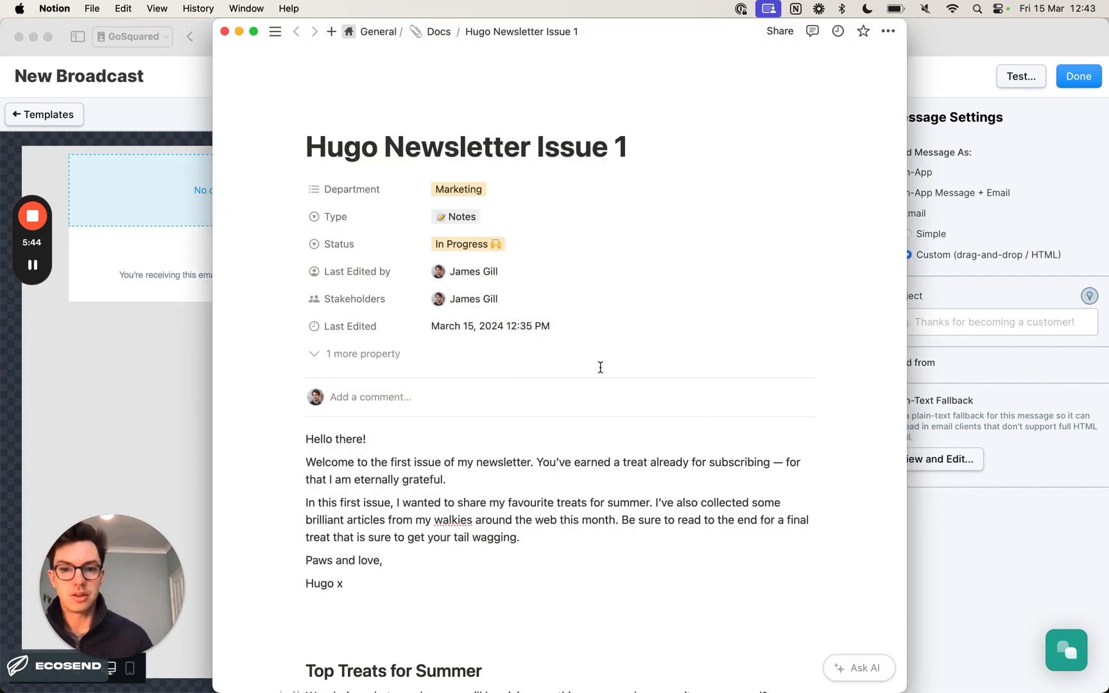
pyautogui.scroll(-10, 600, 366)
pyautogui.doubleClick(339, 432)
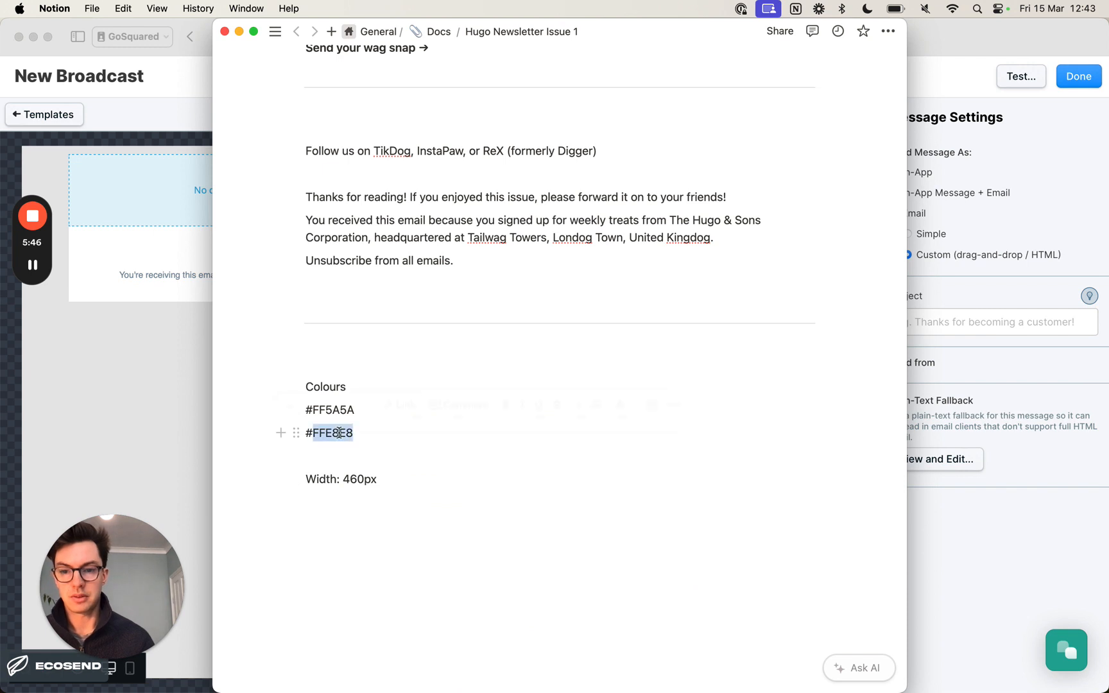
pyautogui.press('super+c')
pyautogui.press('super+Tab')
pyautogui.press('super+v')
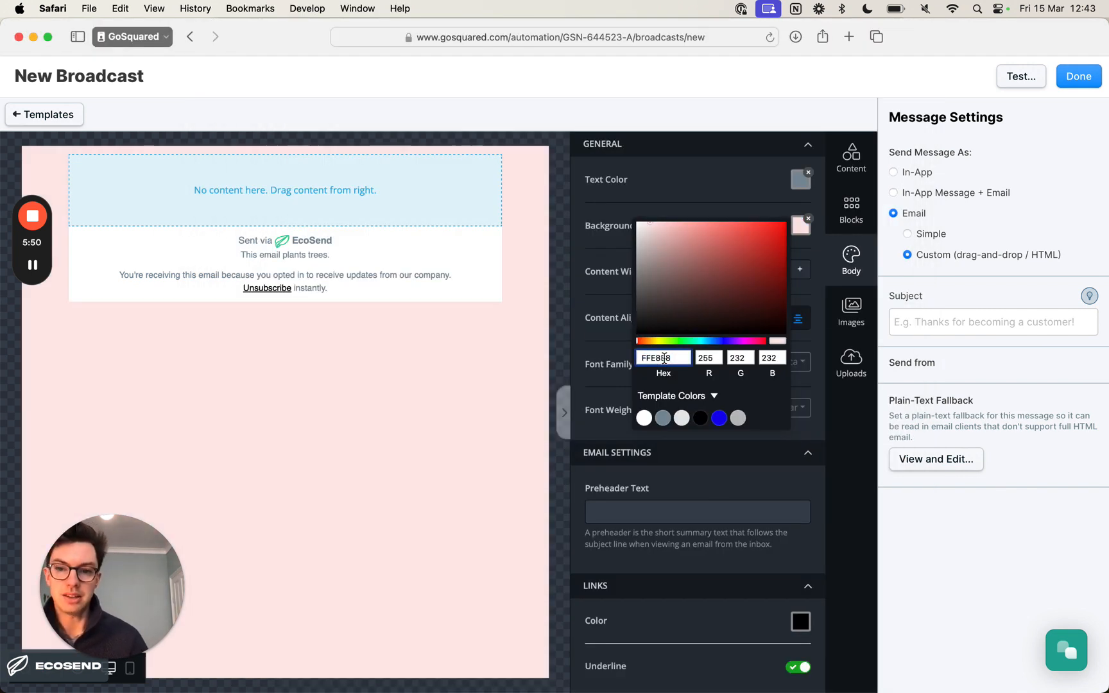
pyautogui.click(450, 360)
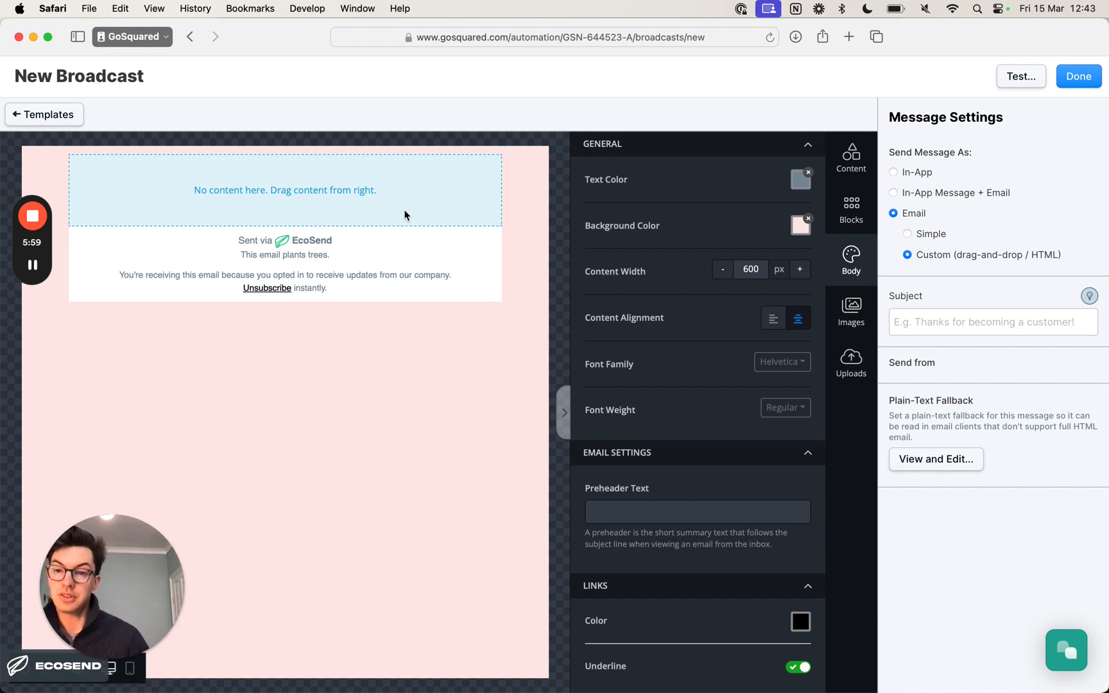
pyautogui.click(365, 216)
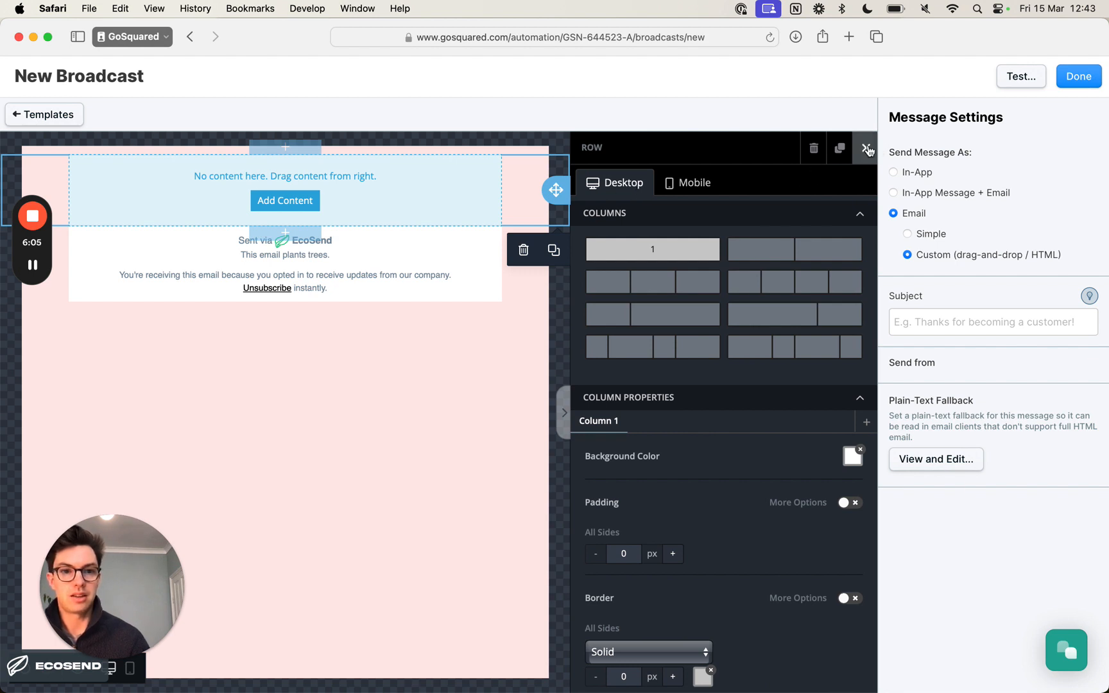
pyautogui.click(867, 150)
pyautogui.click(854, 223)
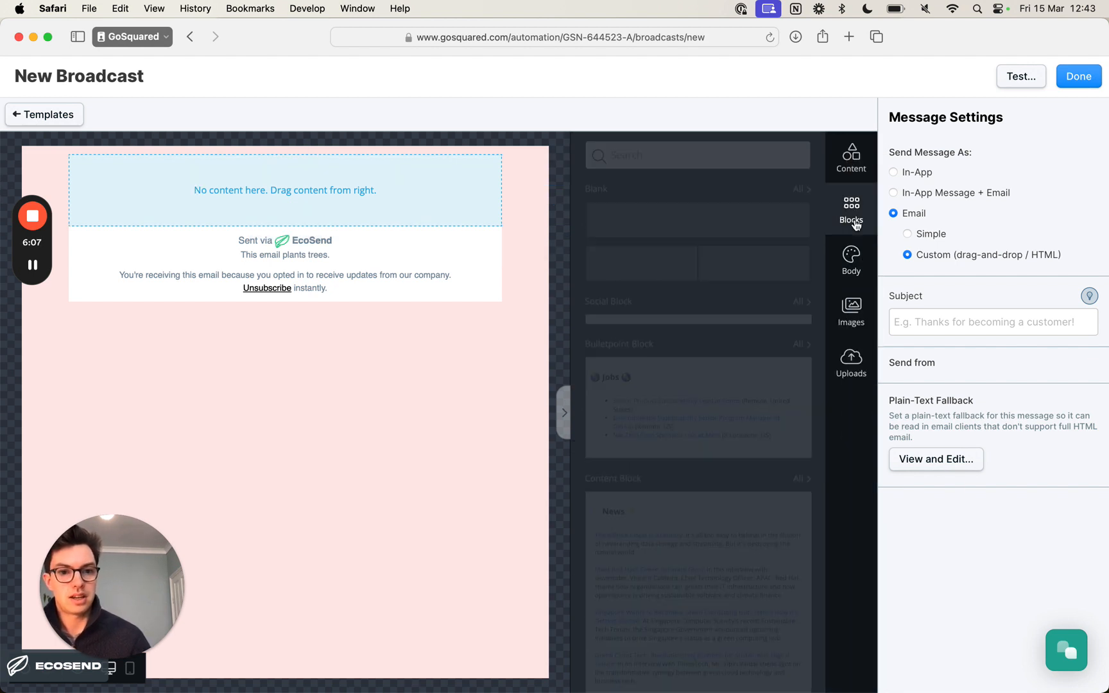
pyautogui.click(859, 163)
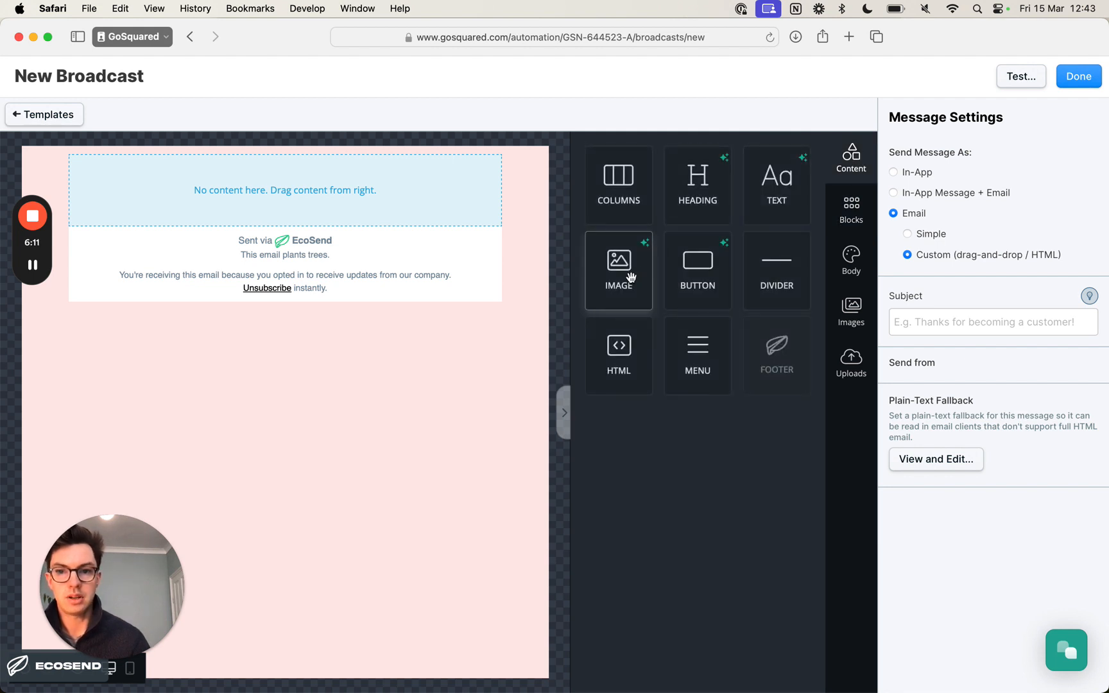
pyautogui.moveTo(631, 276); pyautogui.dragTo(351, 214)
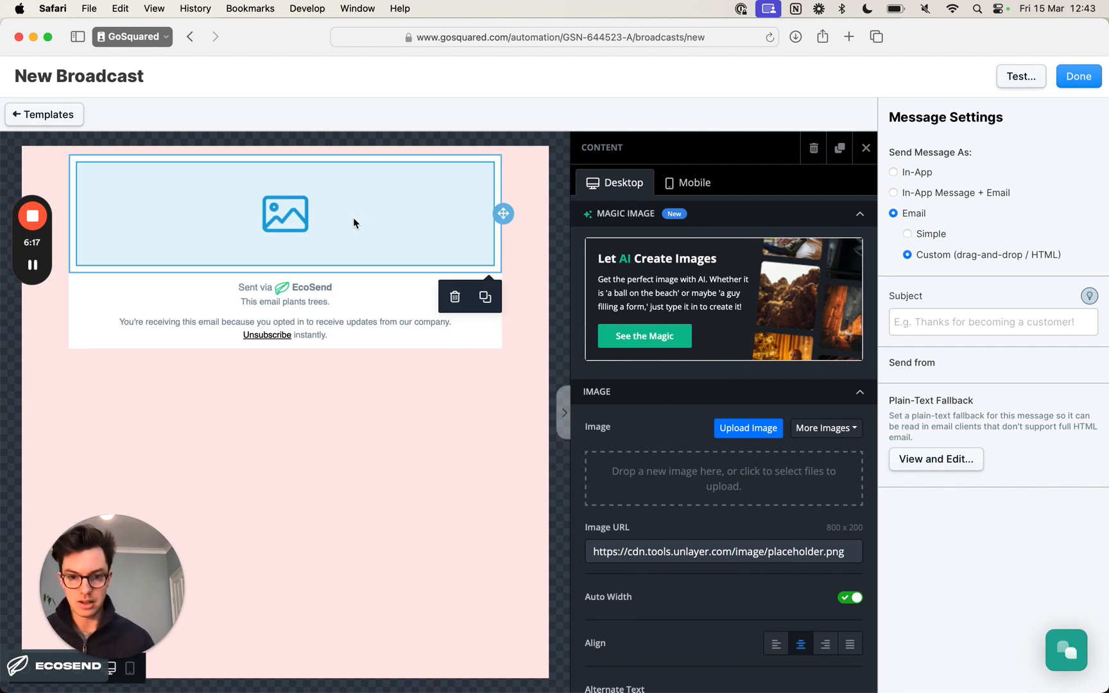
pyautogui.press('super+Tab')
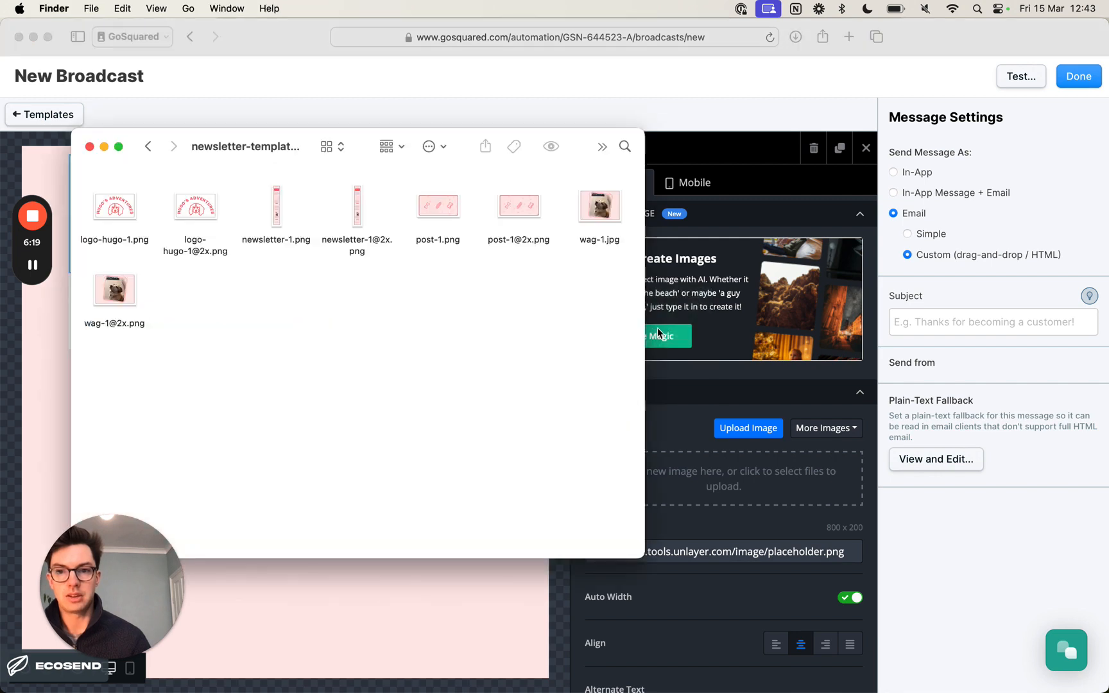
pyautogui.click(203, 216)
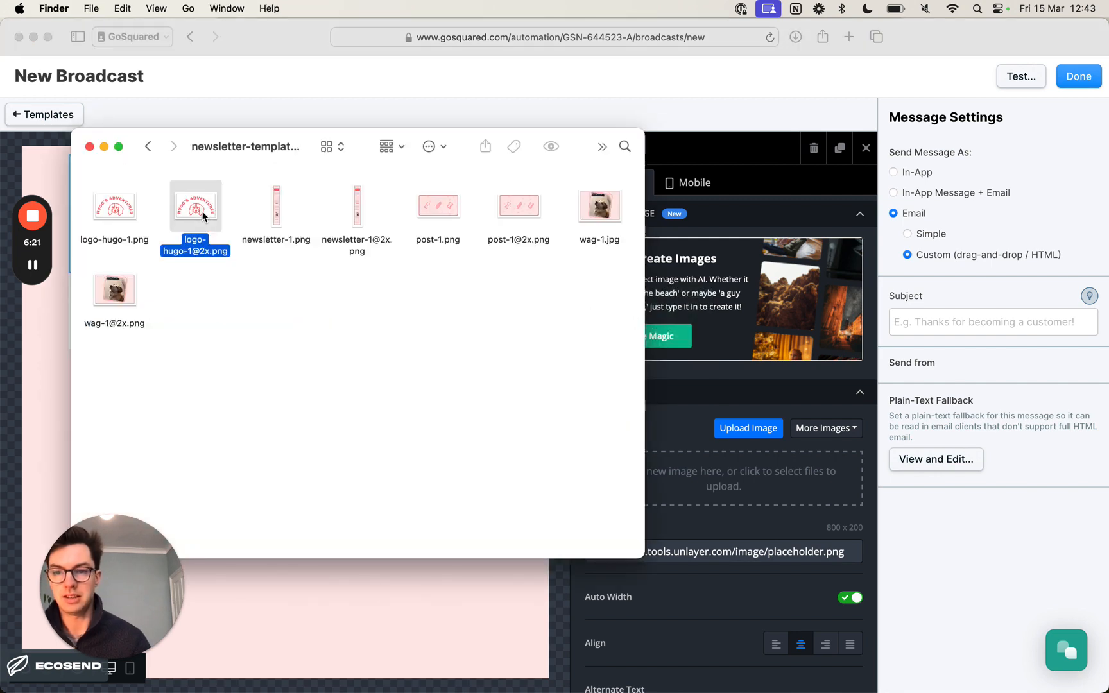
pyautogui.moveTo(202, 209); pyautogui.dragTo(723, 478)
pyautogui.press('super+Tab')
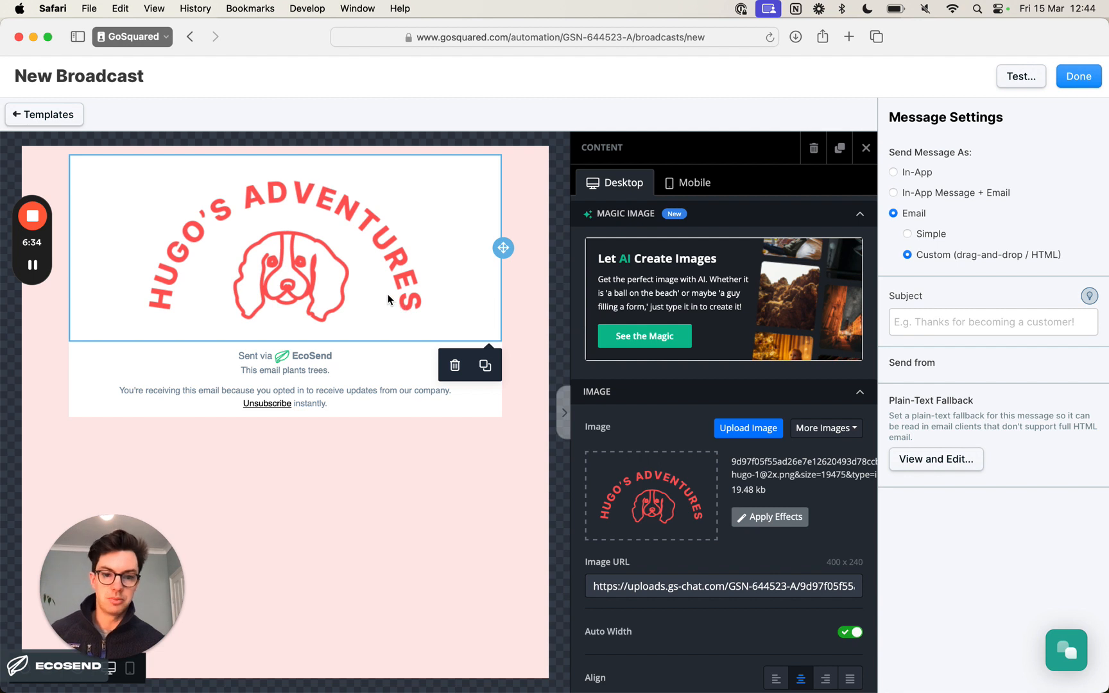
# - Turn off the logo image's automatic width and reduce its width to 28%
pyautogui.scroll(-3, 768, 492)
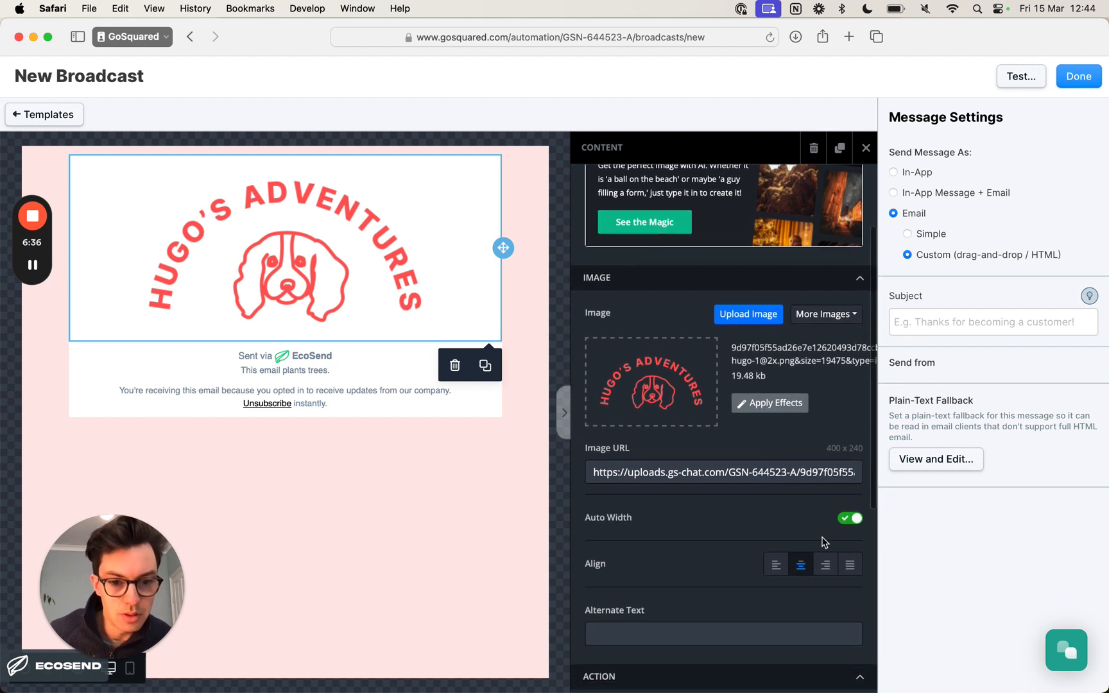
pyautogui.click(850, 521)
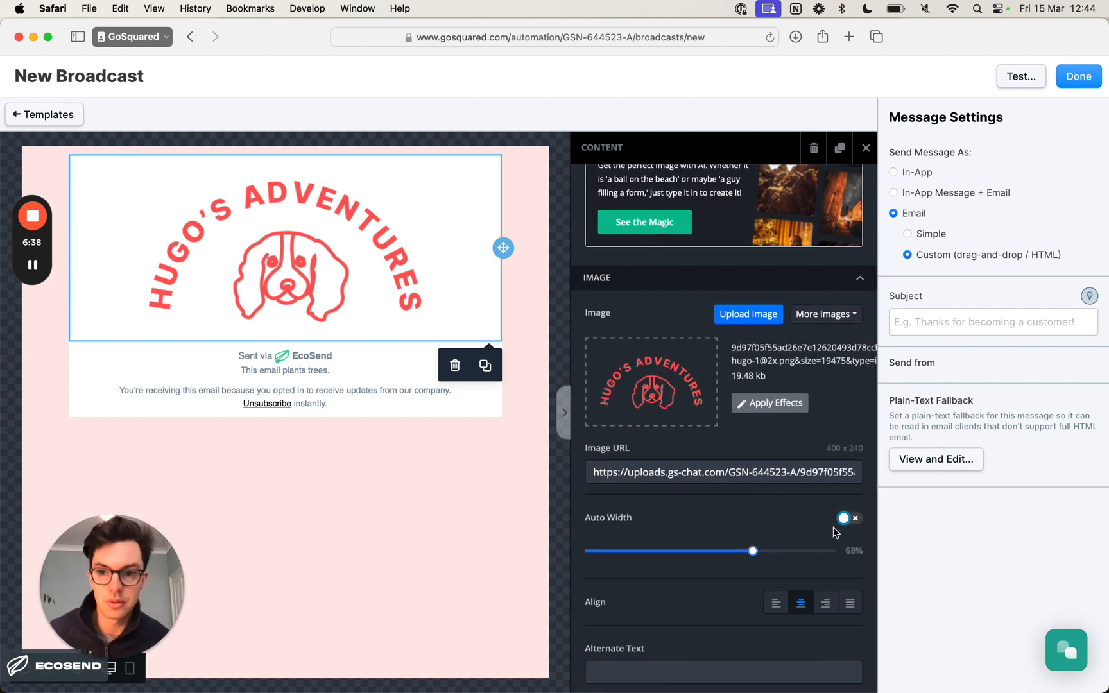
pyautogui.moveTo(751, 555); pyautogui.dragTo(654, 553)
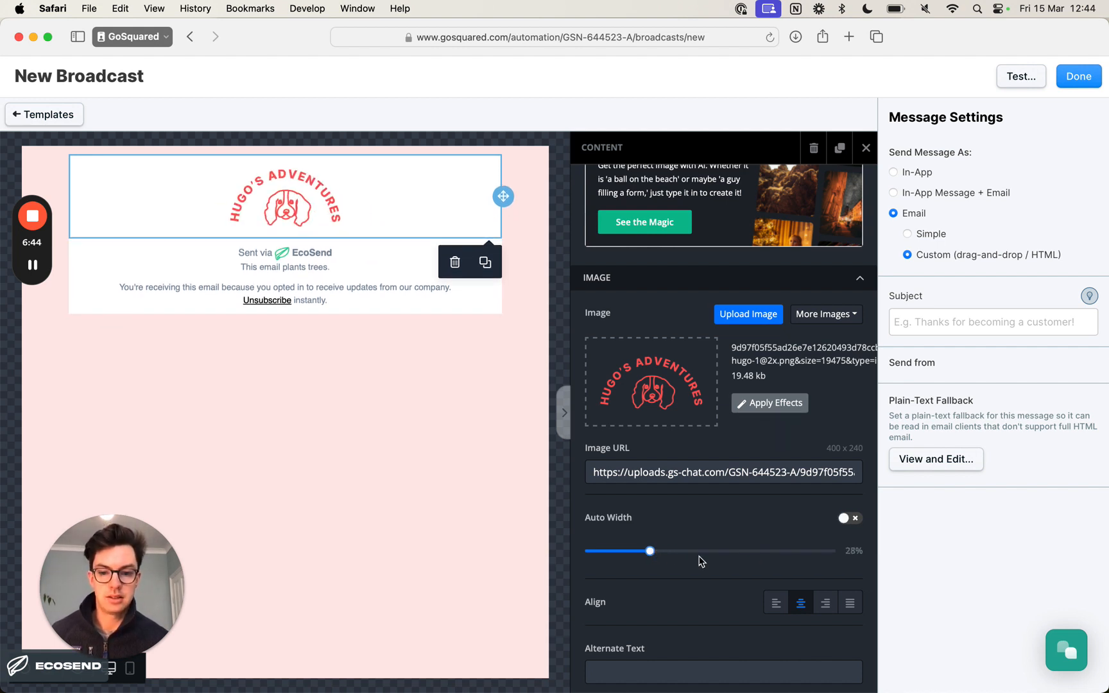
# - Set the logo image's alternate text to "Hugo Adventures logo"
pyautogui.scroll(-4, 698, 557)
pyautogui.click(669, 529)
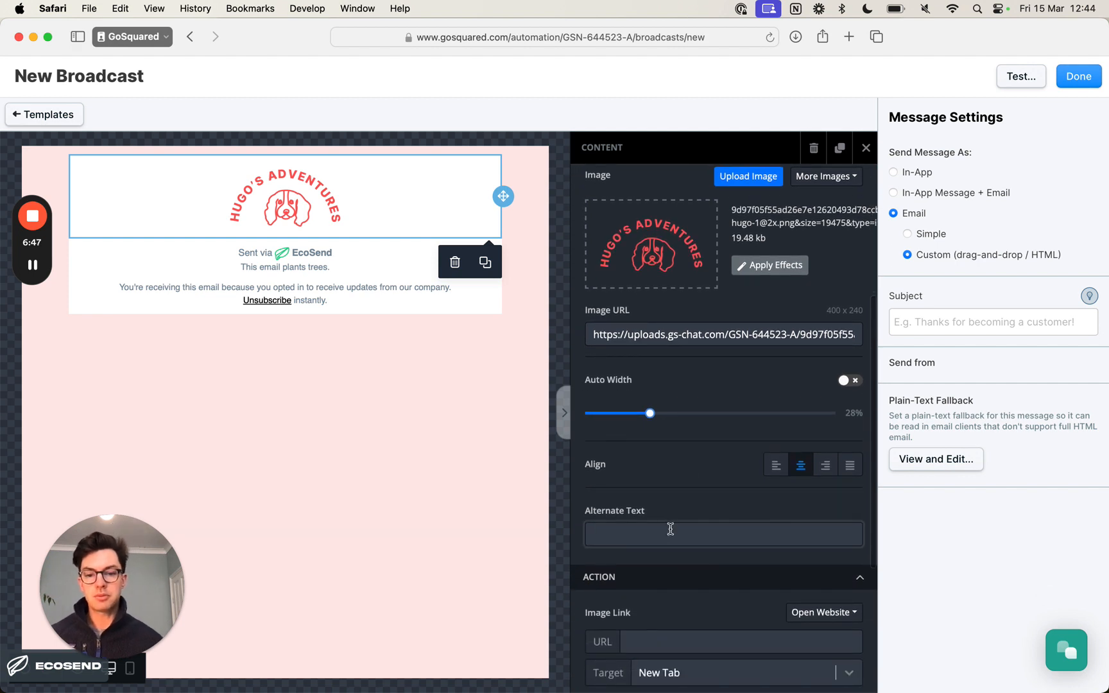
pyautogui.scroll(-1, 670, 529)
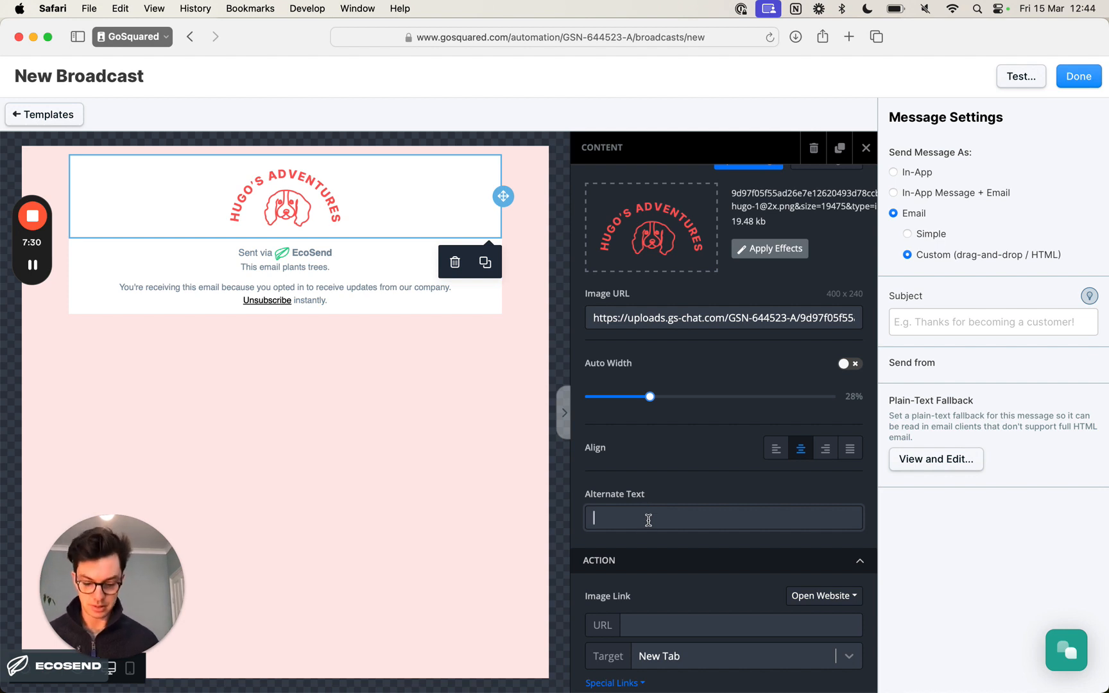
pyautogui.write('Hug')
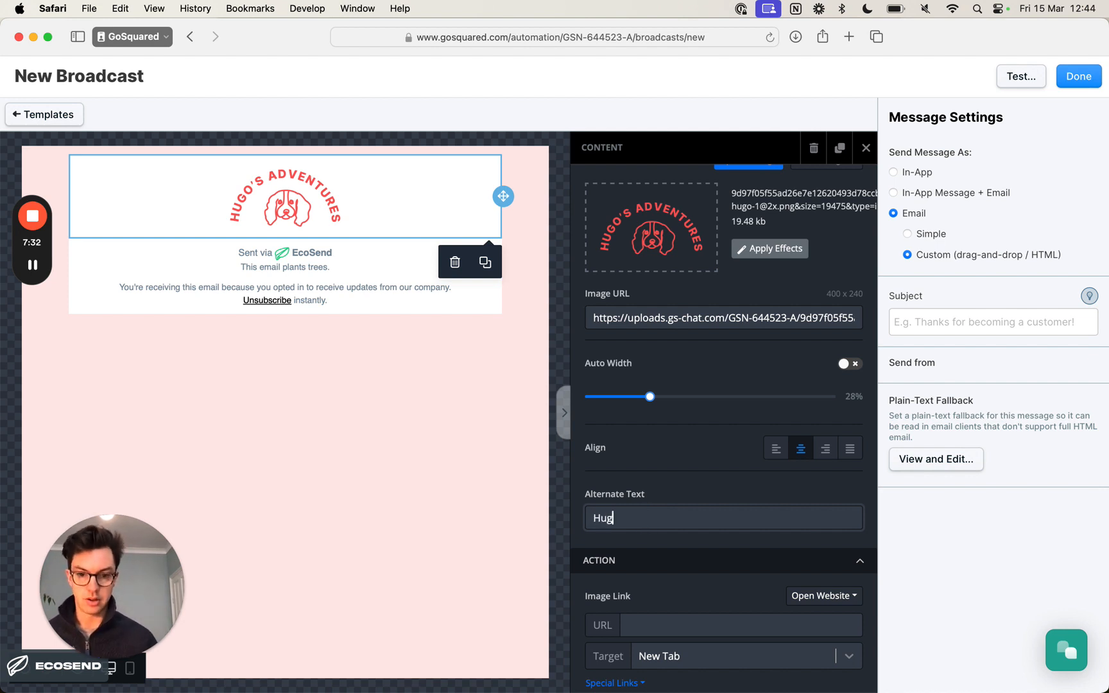
pyautogui.write('o Adv')
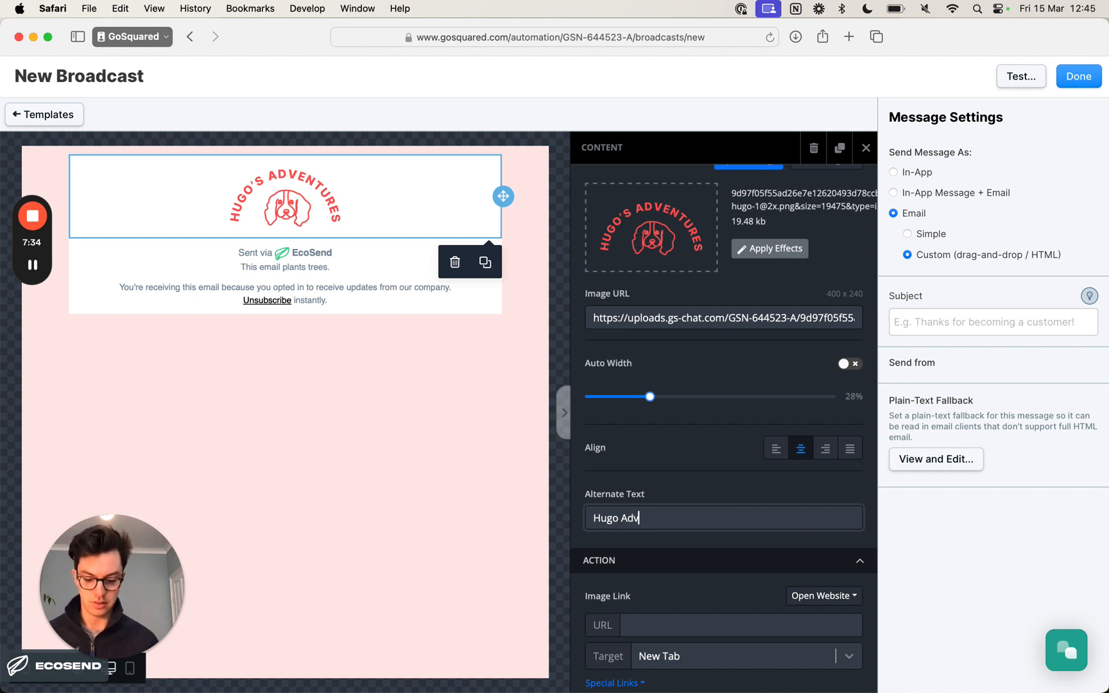
pyautogui.write('entures logo')
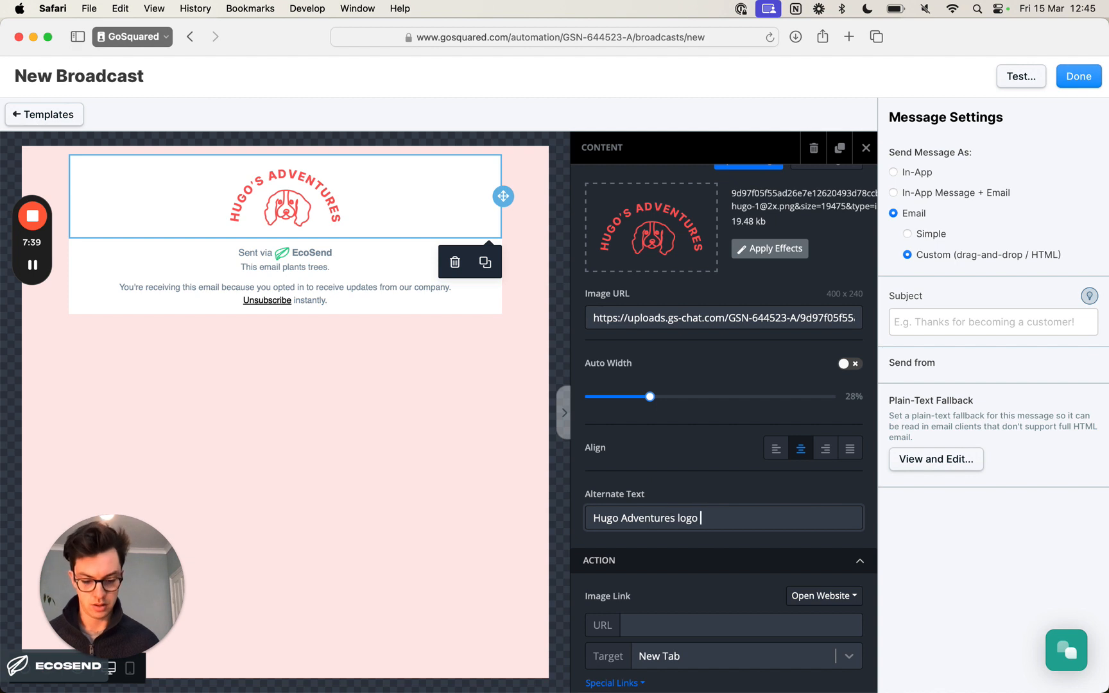
pyautogui.click(664, 499)
# - Examine the logo image's settings, from the image source and width to its link action, container padding and responsive options
pyautogui.scroll(-2, 664, 498)
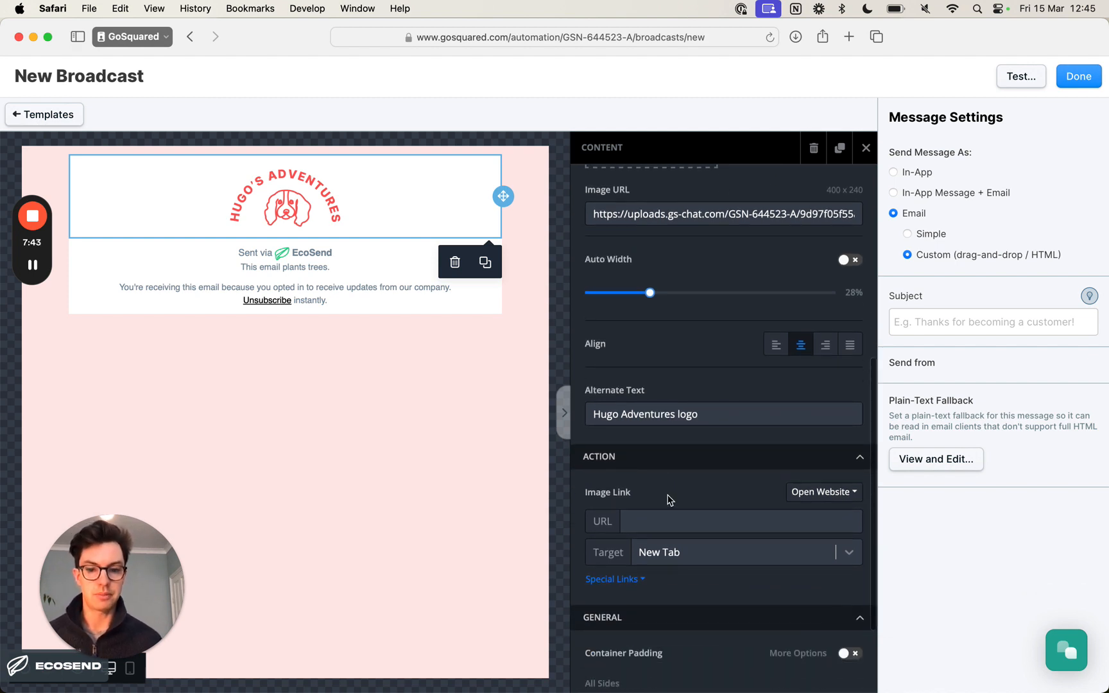
pyautogui.scroll(5, 668, 500)
pyautogui.scroll(2, 671, 502)
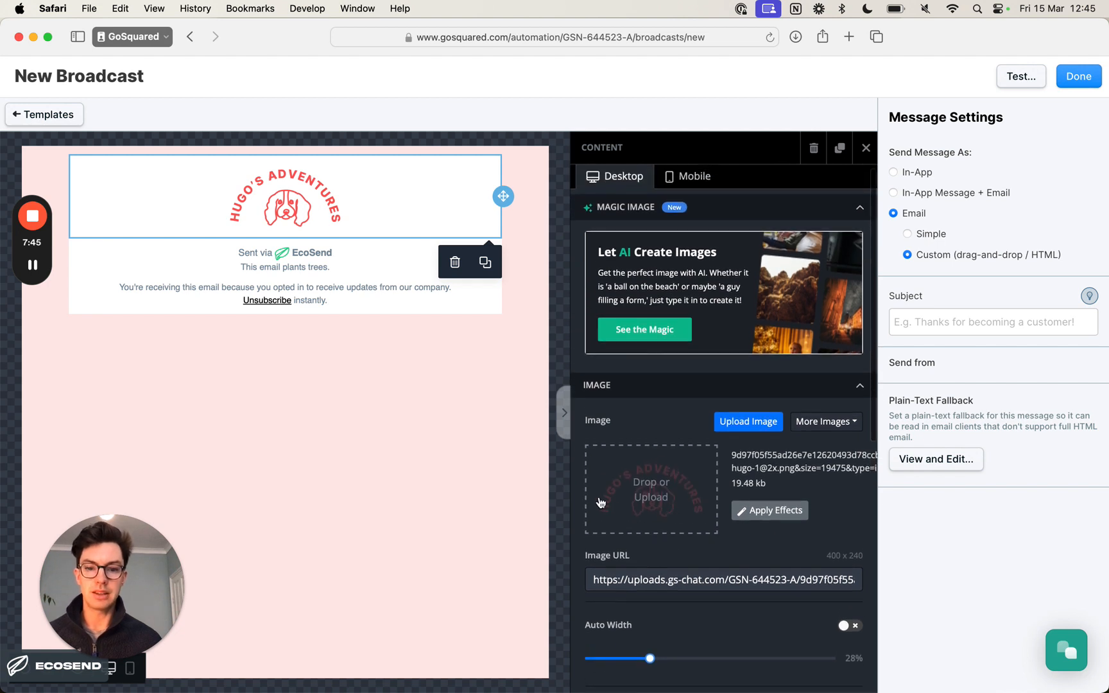
pyautogui.scroll(-5, 682, 505)
pyautogui.scroll(-3, 684, 511)
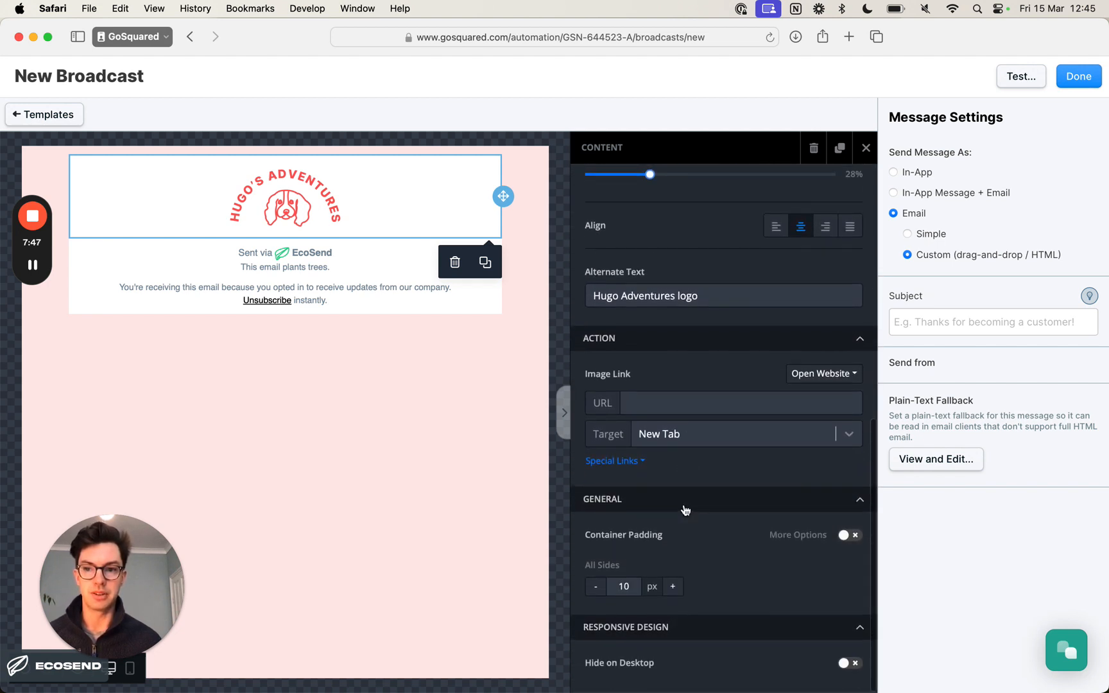
pyautogui.scroll(1, 685, 506)
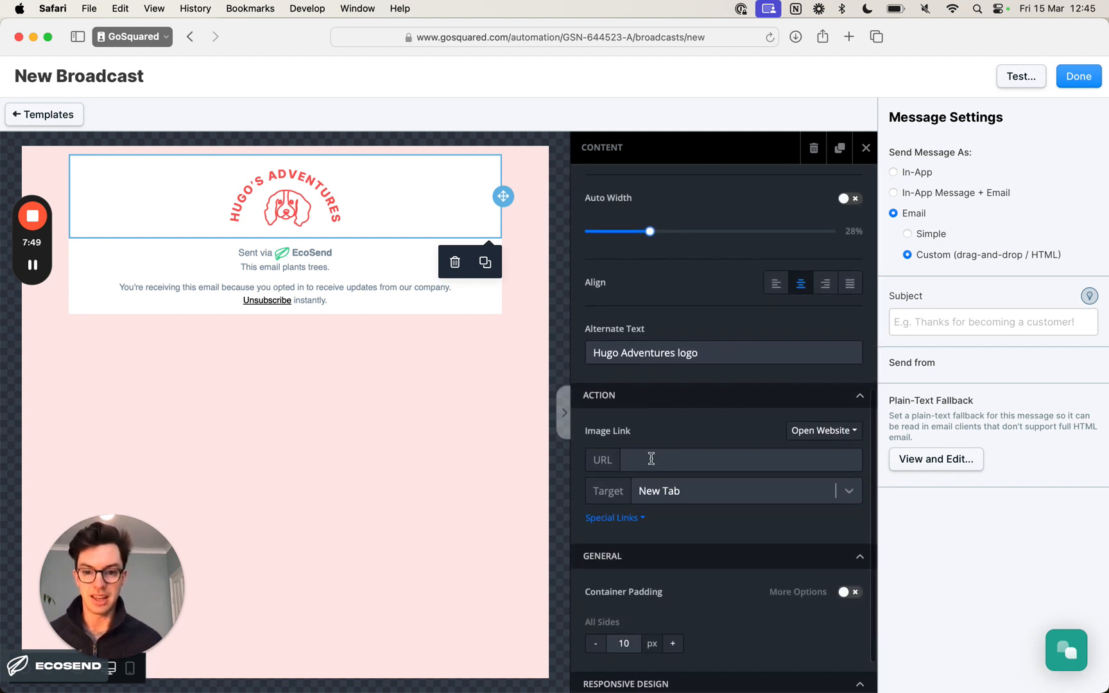
pyautogui.scroll(7, 652, 469)
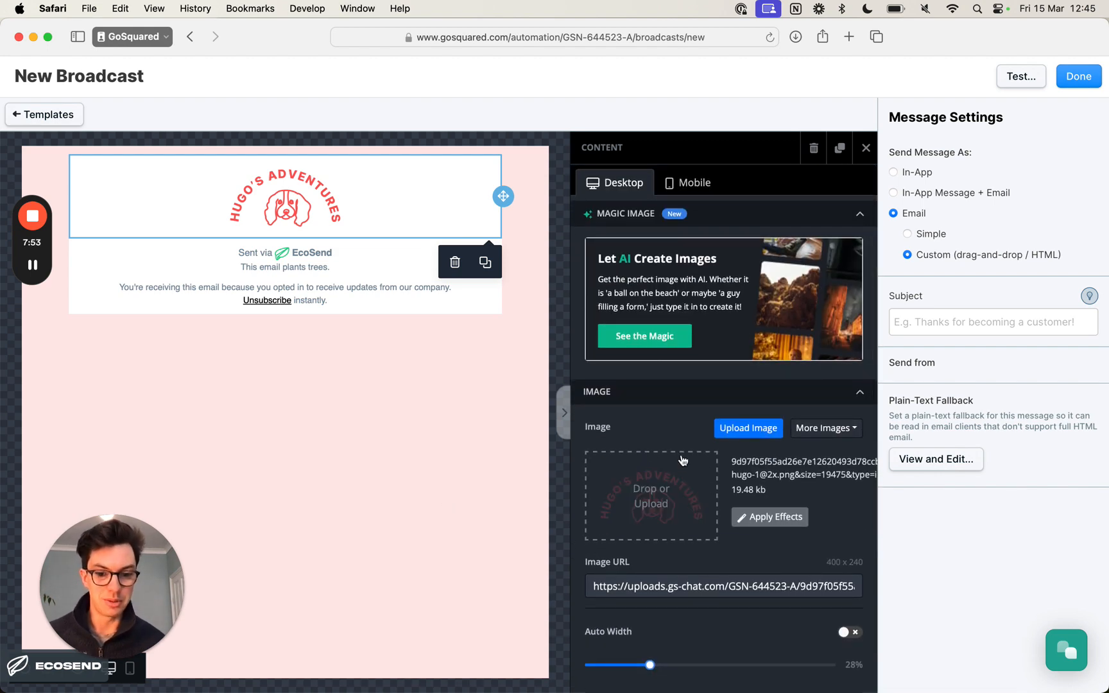
pyautogui.scroll(-8, 679, 493)
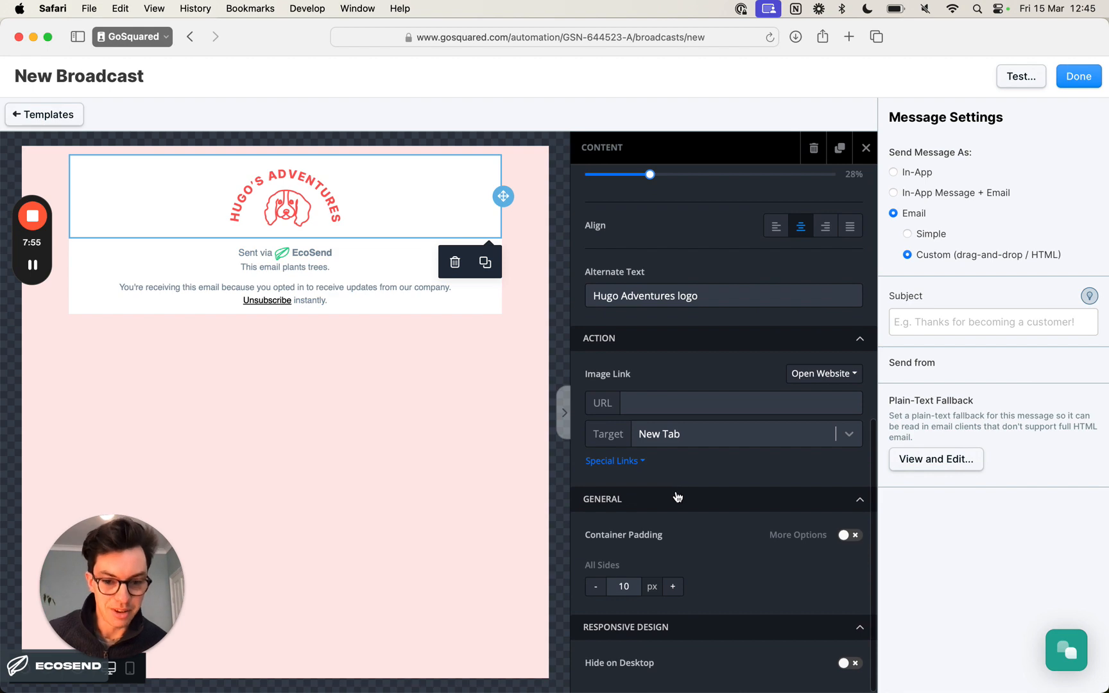
pyautogui.scroll(10, 678, 494)
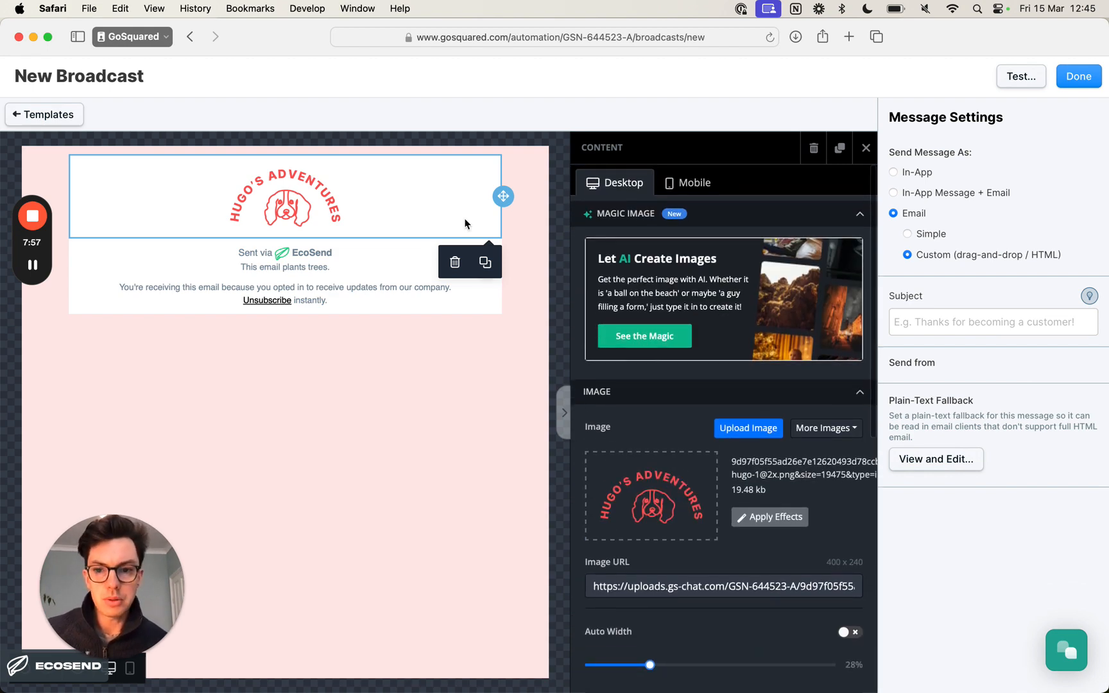
# - Deselect and reselect the logo image, and collapse the Magic Image section of its settings
pyautogui.click(491, 427)
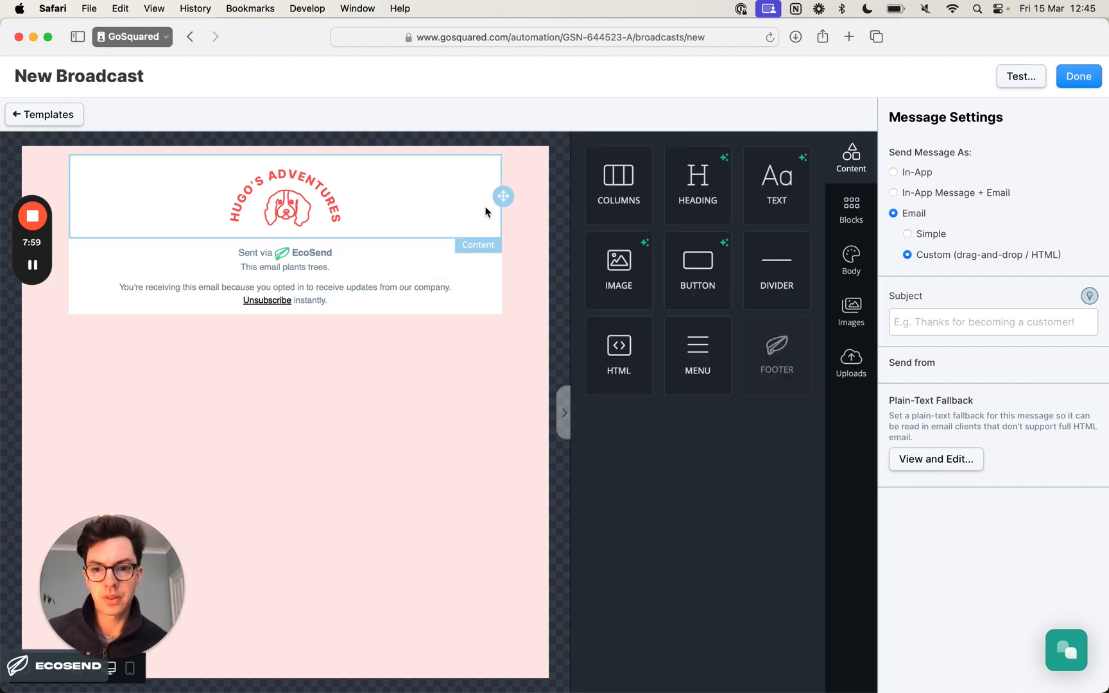
pyautogui.click(486, 212)
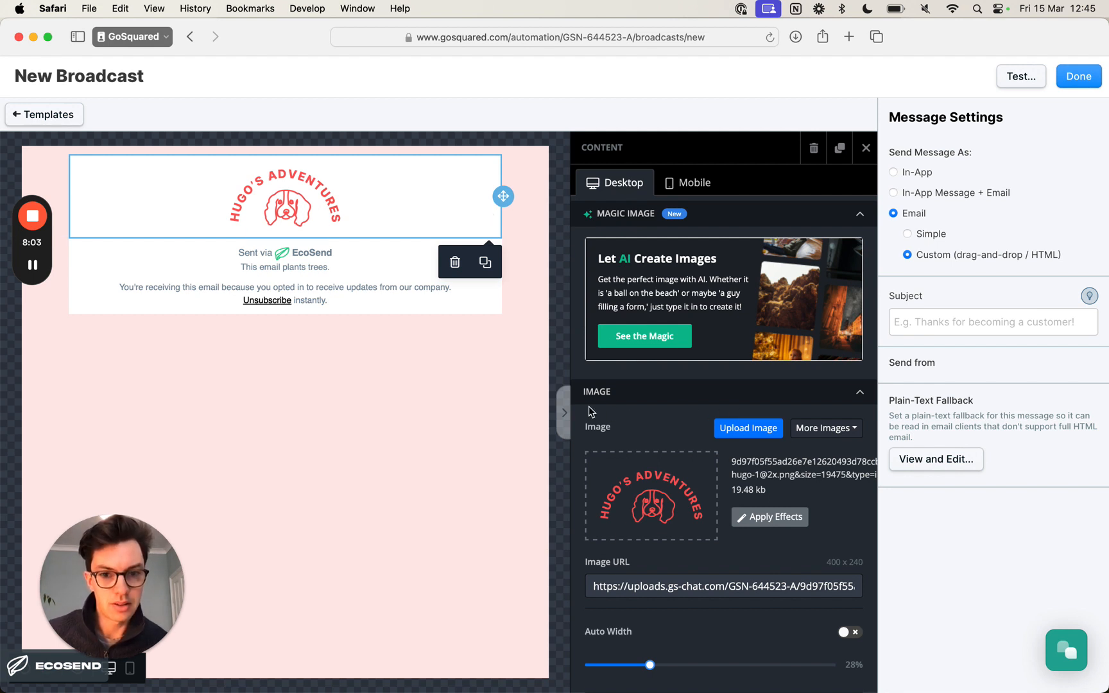
pyautogui.click(850, 213)
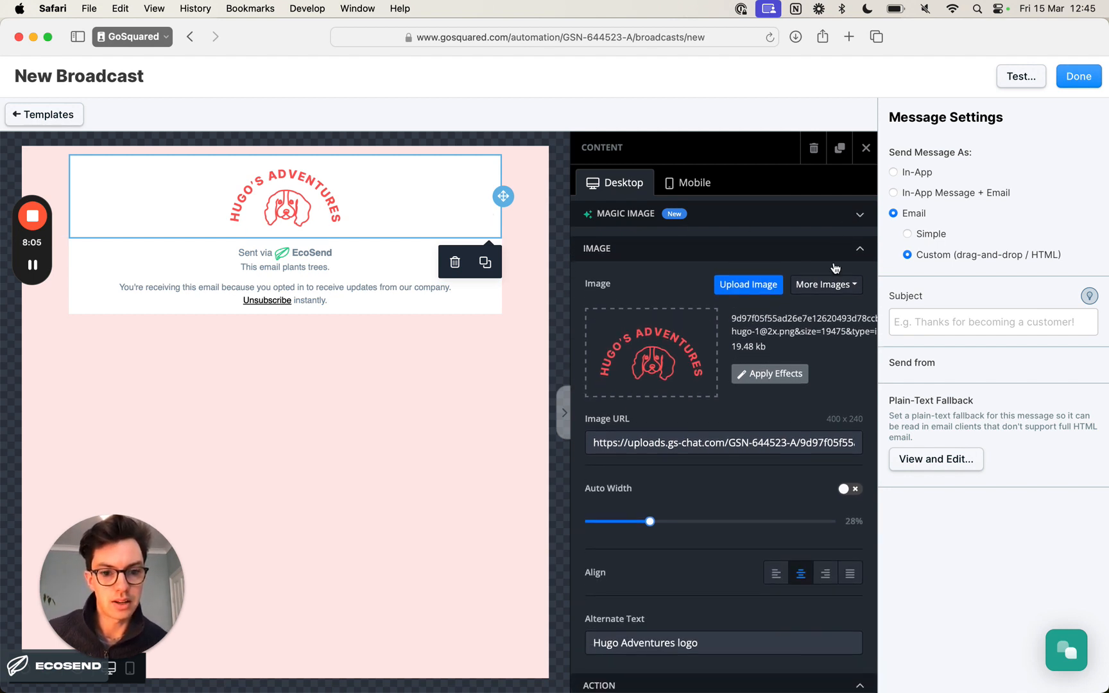
pyautogui.scroll(-5, 813, 349)
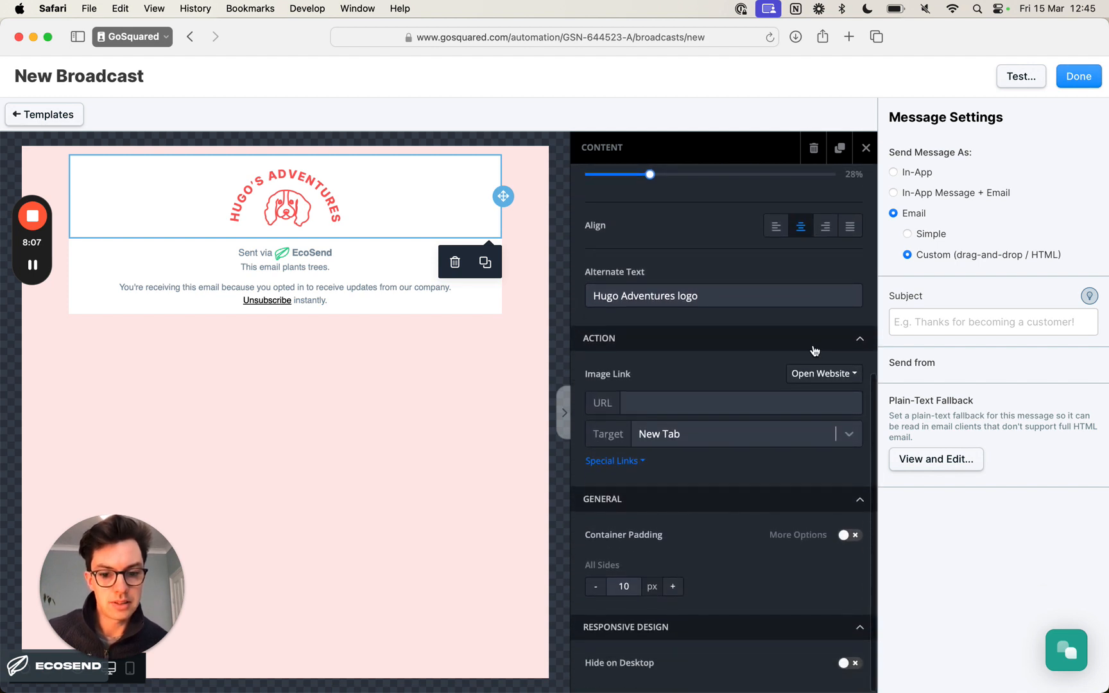
pyautogui.click(432, 311)
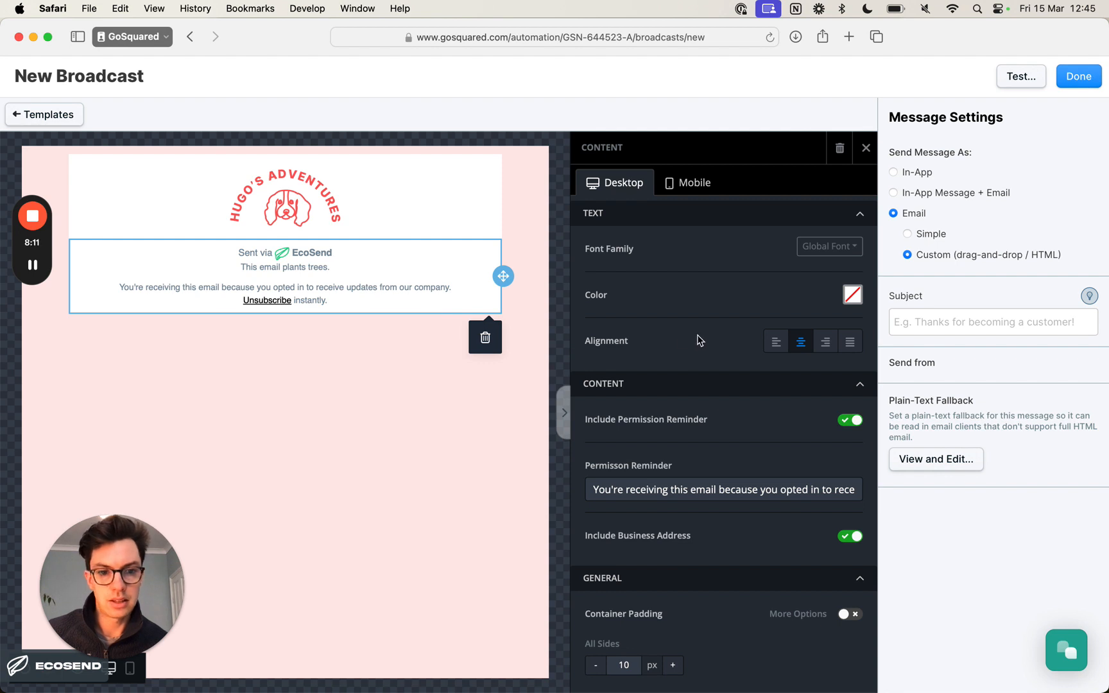
pyautogui.click(457, 230)
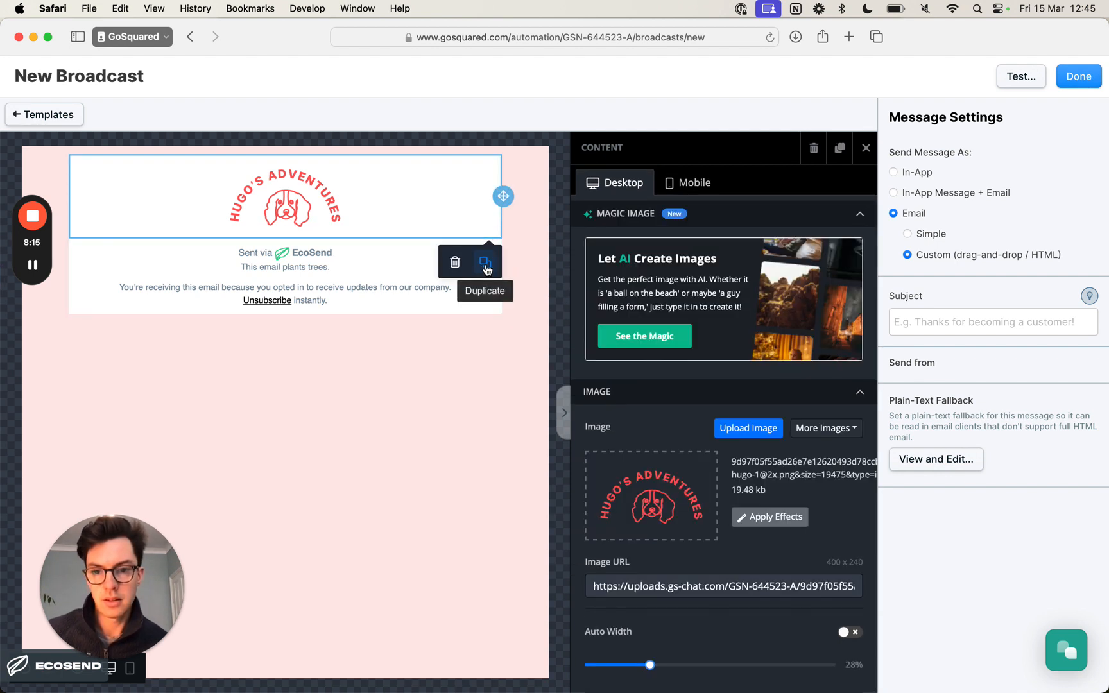
pyautogui.click(403, 291)
pyautogui.click(417, 199)
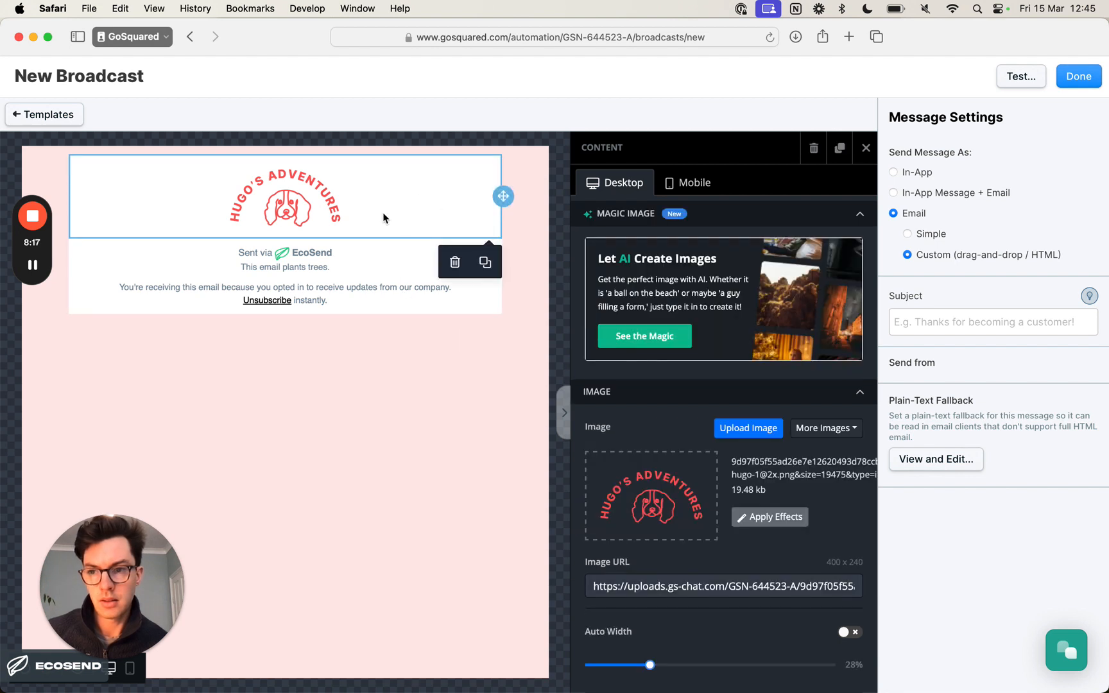
# - Duplicate the logo image block, delete the copy, and deselect the block
pyautogui.click(486, 266)
pyautogui.click(379, 251)
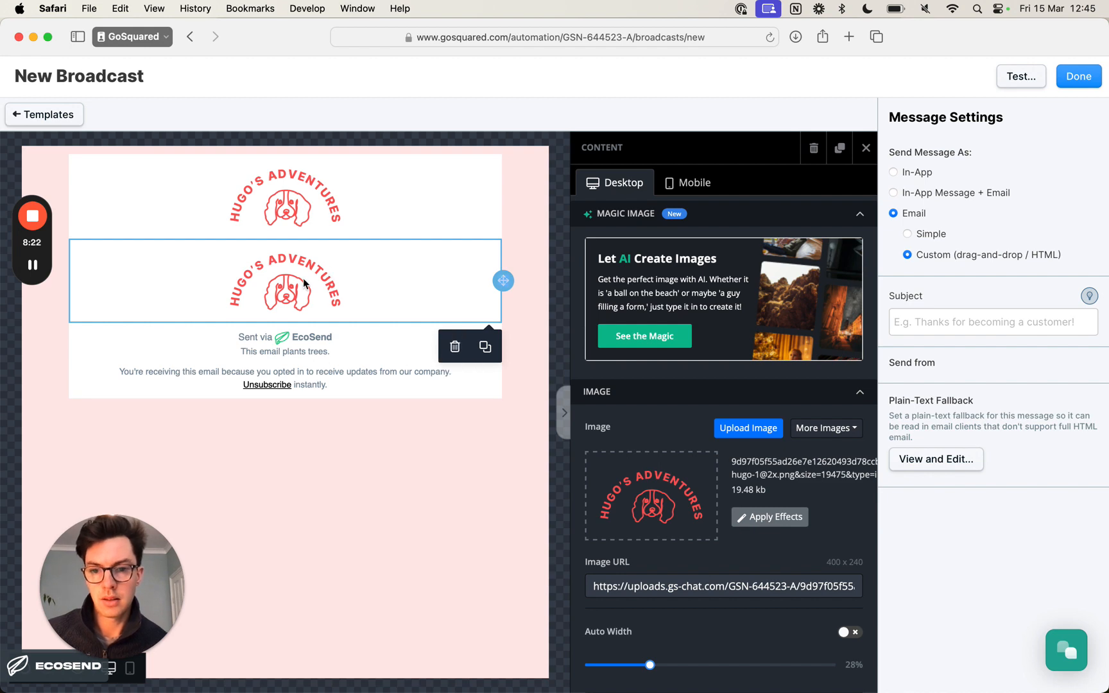
pyautogui.click(455, 346)
pyautogui.click(400, 226)
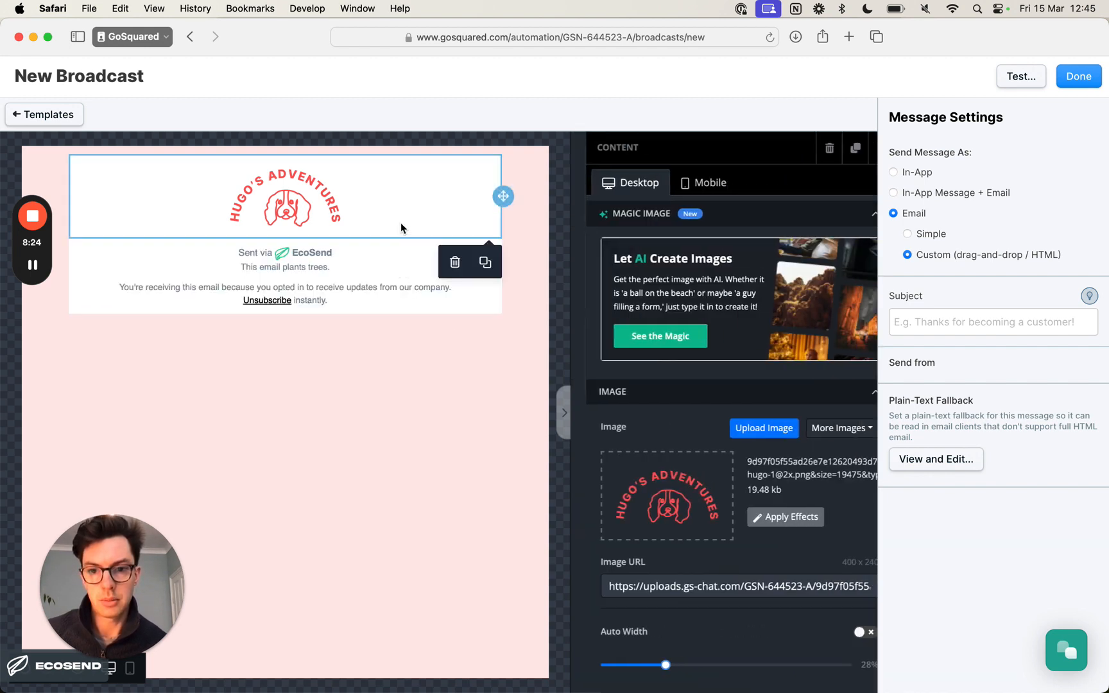
pyautogui.click(365, 287)
pyautogui.click(375, 428)
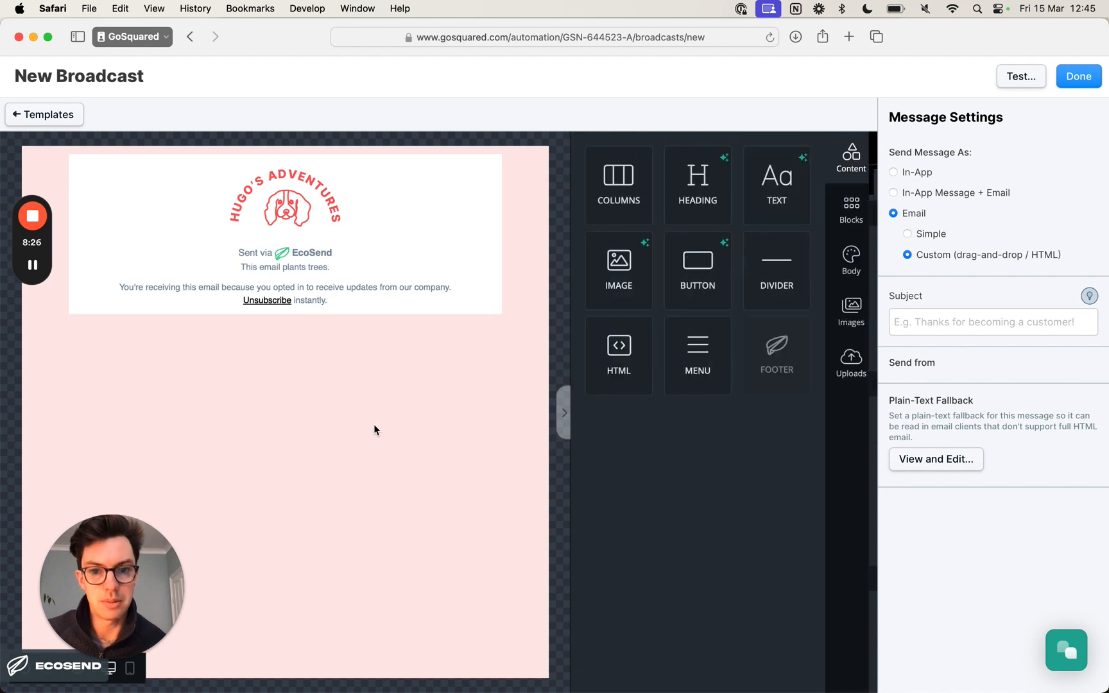
# - Review the preset blocks and the email's body settings, such as background colour, content width, font and preheader text
pyautogui.click(849, 205)
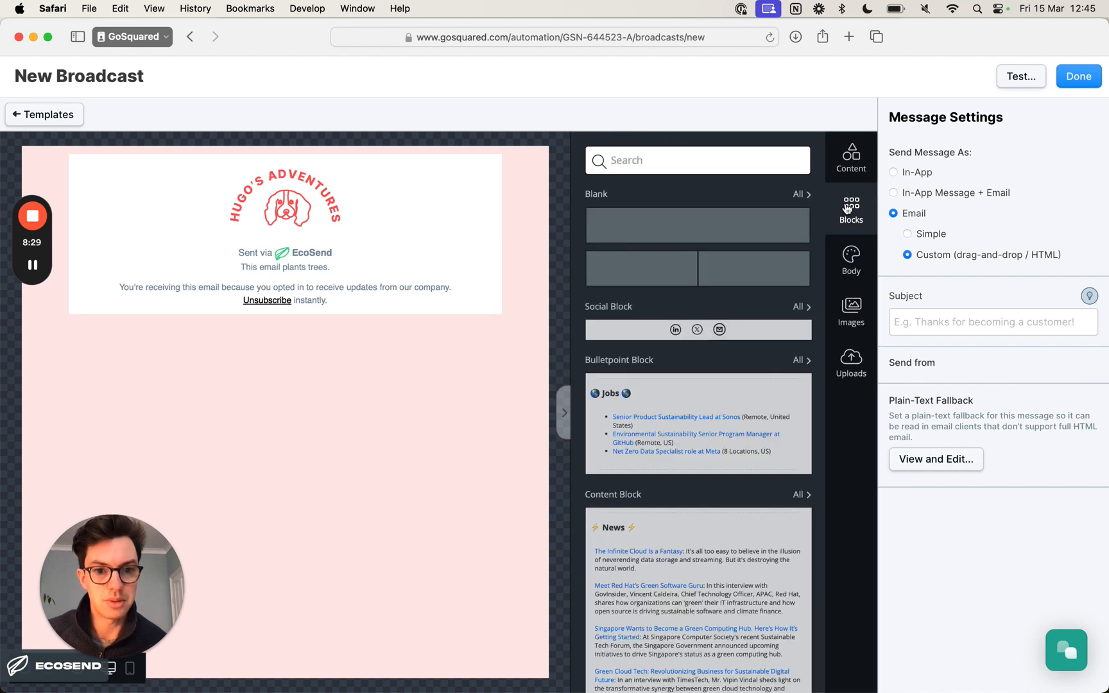
pyautogui.click(850, 259)
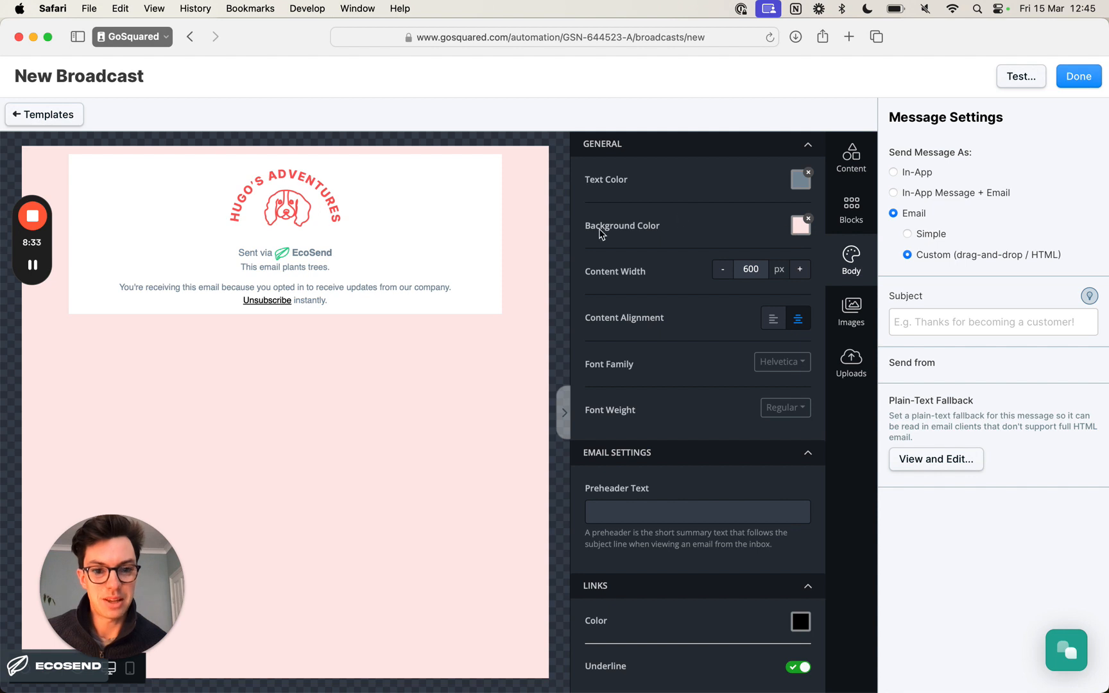
pyautogui.click(529, 220)
pyautogui.click(442, 218)
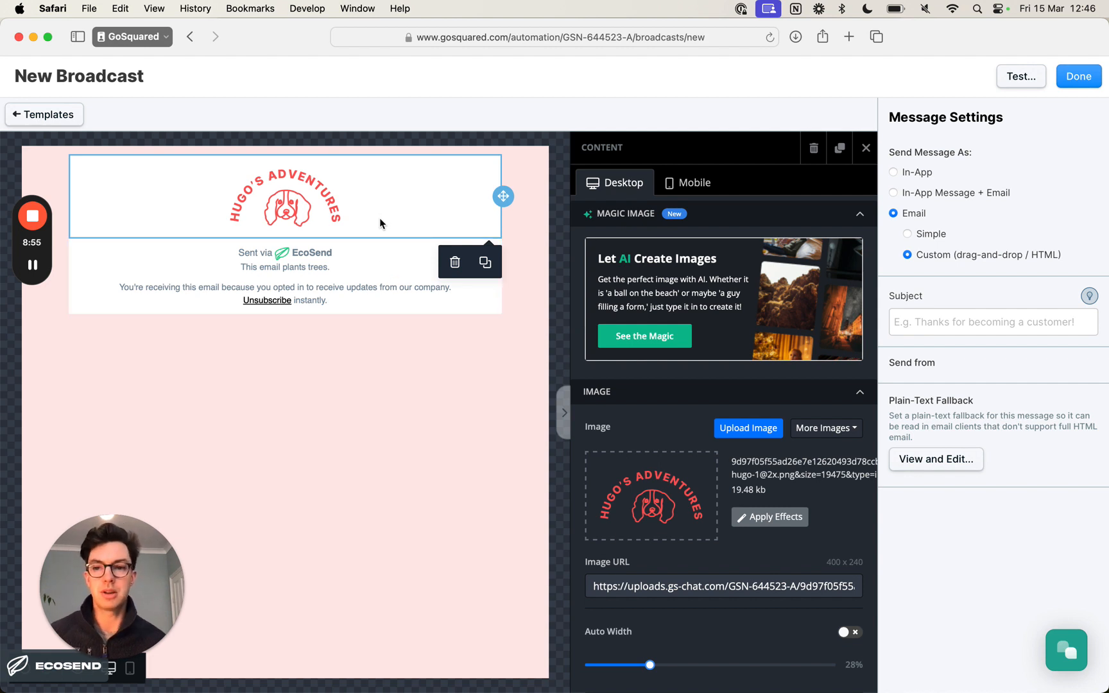
pyautogui.press('super+Tab')
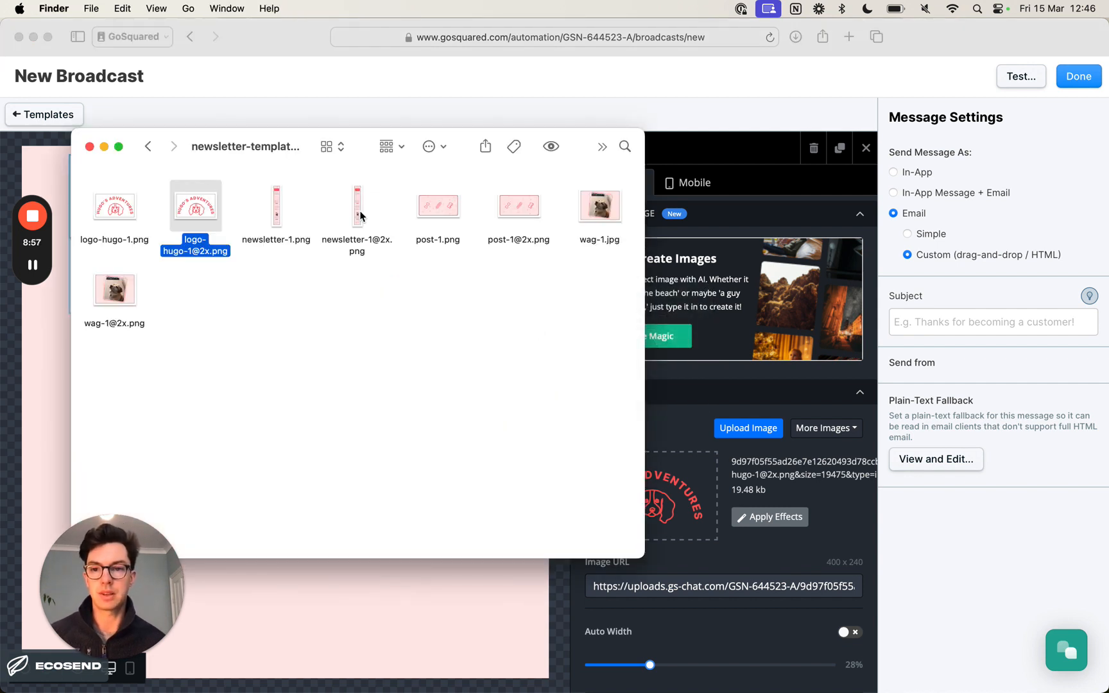
pyautogui.doubleClick(361, 210)
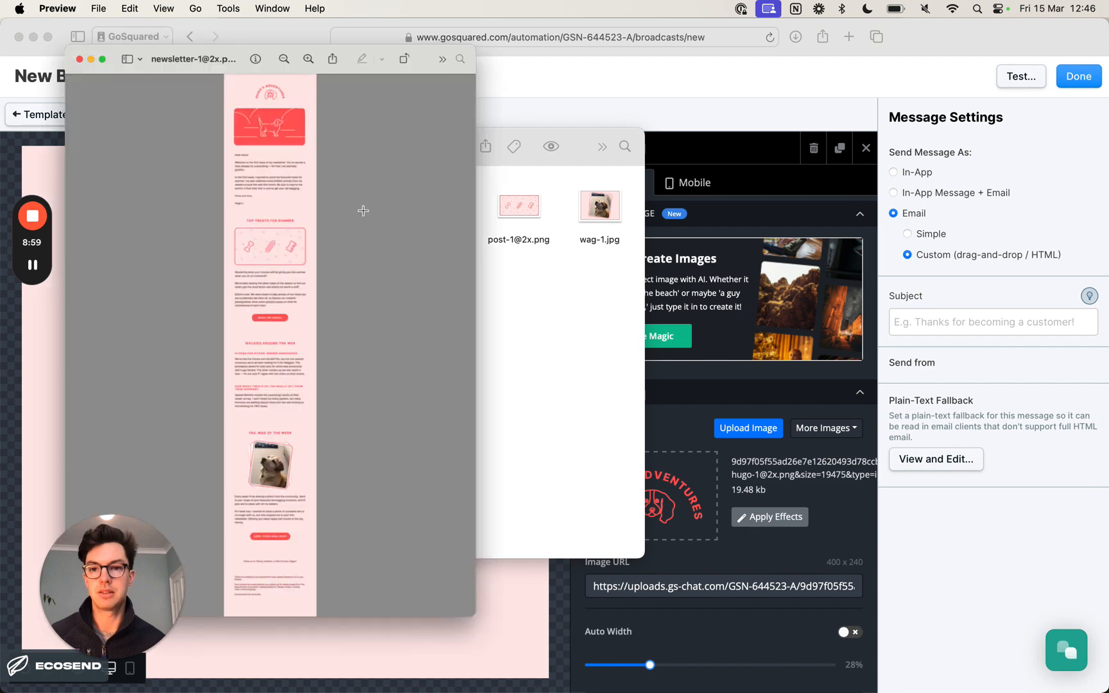
pyautogui.scroll(10, 326, 182)
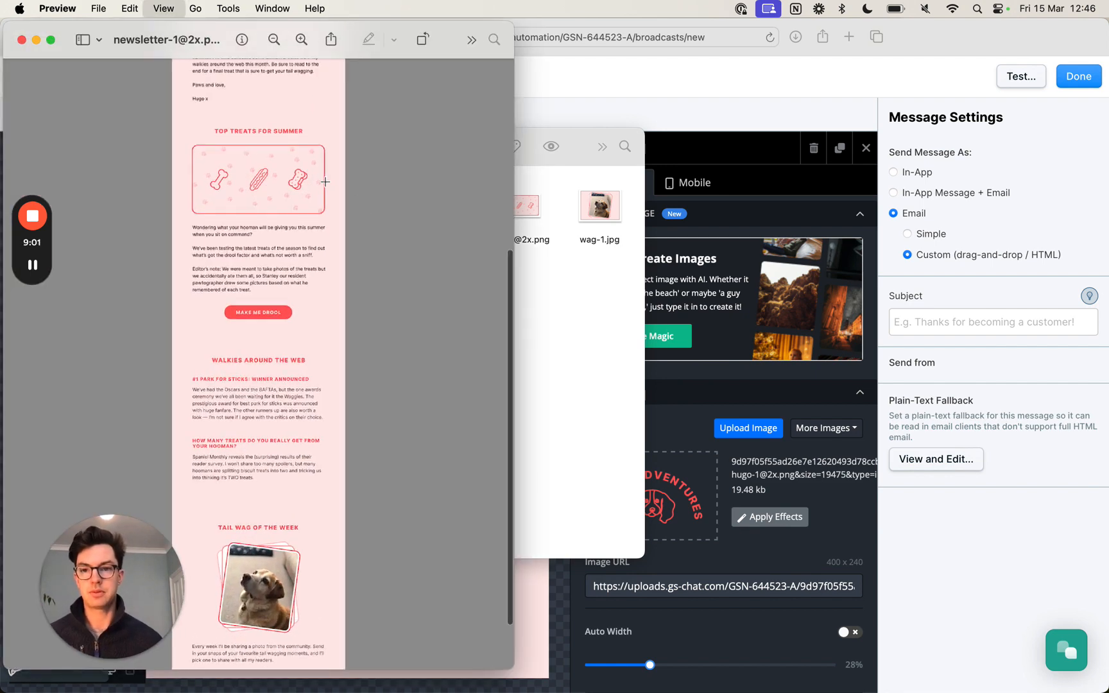
pyautogui.scroll(-2, 323, 177)
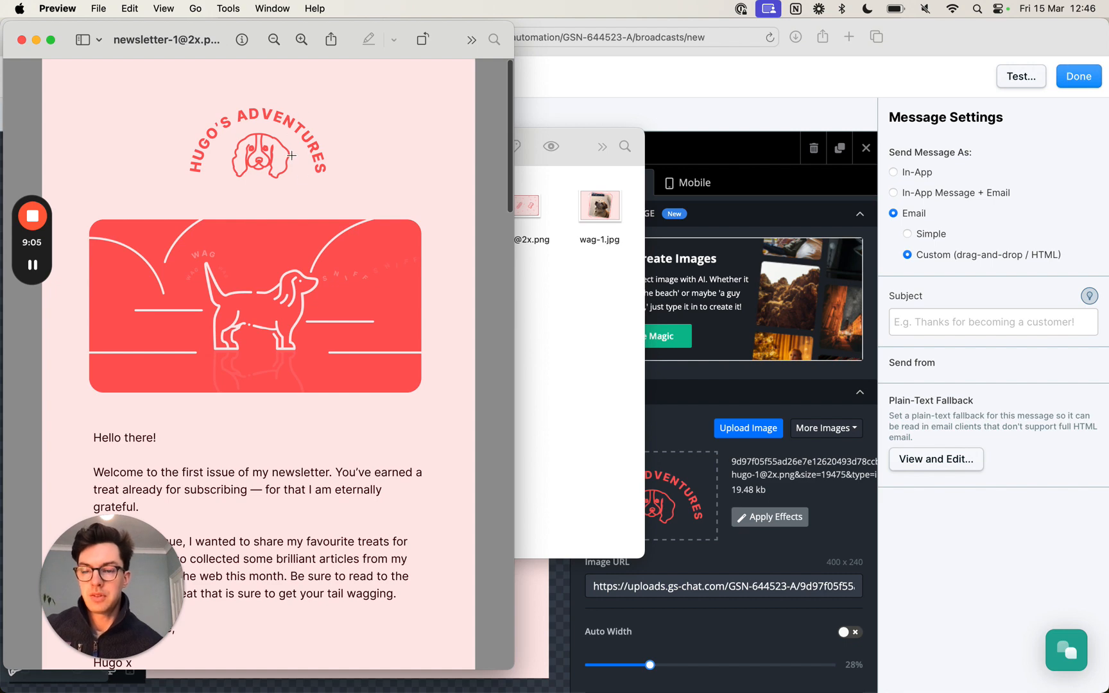
pyautogui.scroll(-5, 292, 156)
pyautogui.scroll(2, 311, 154)
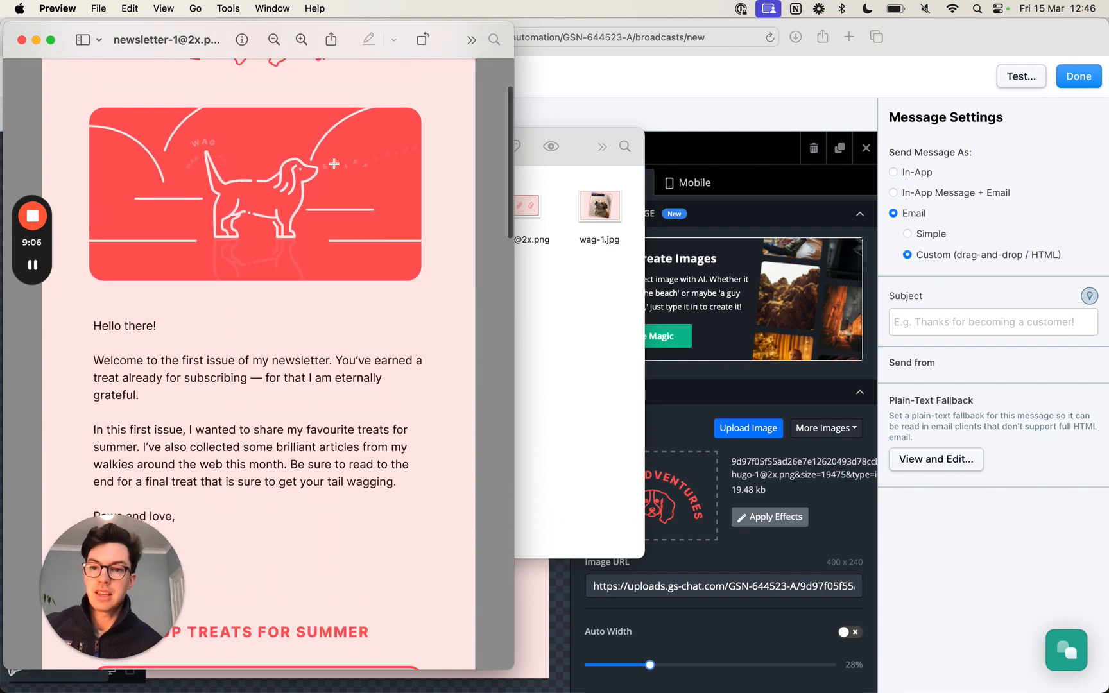
pyautogui.scroll(-5, 340, 193)
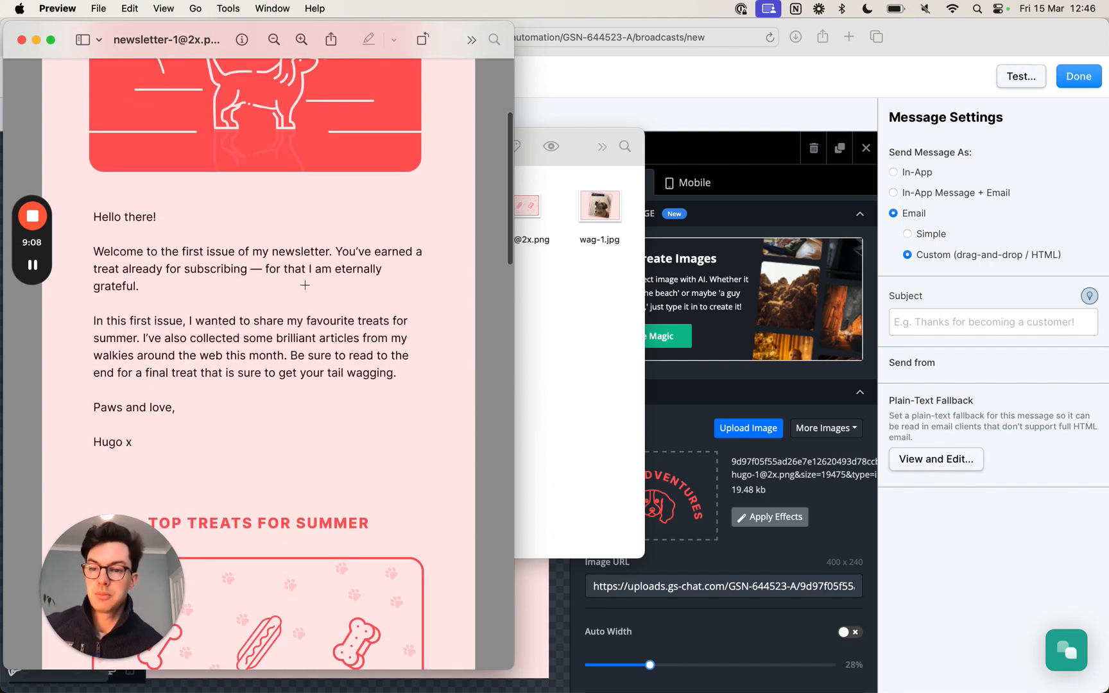
pyautogui.scroll(-12, 304, 285)
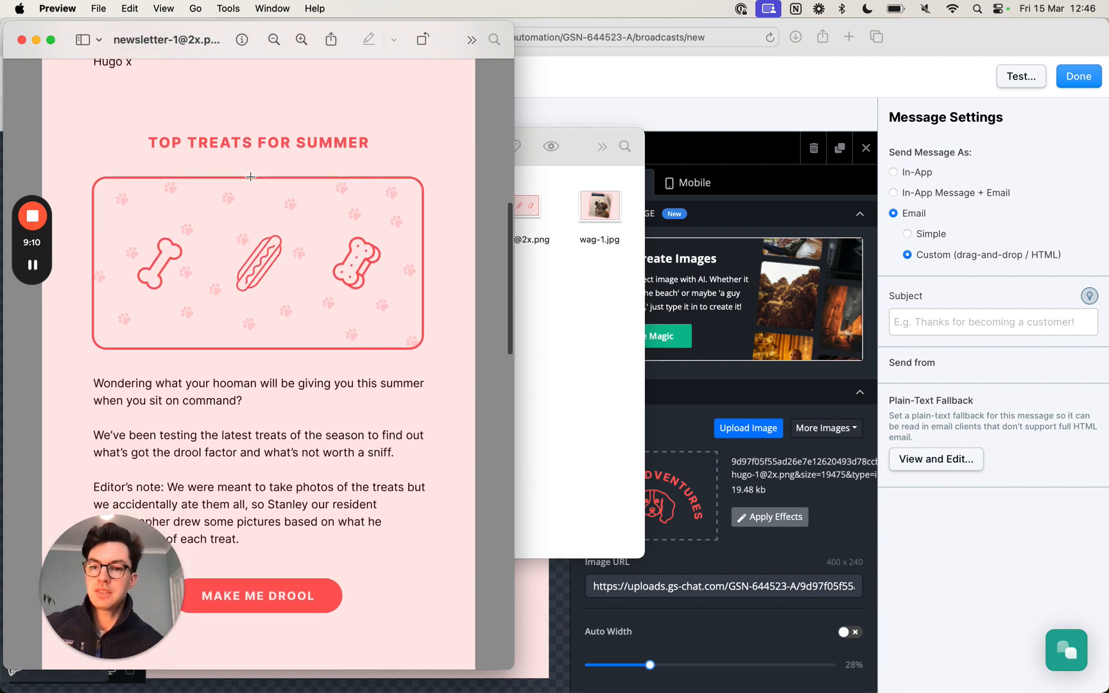
pyautogui.scroll(-5, 185, 242)
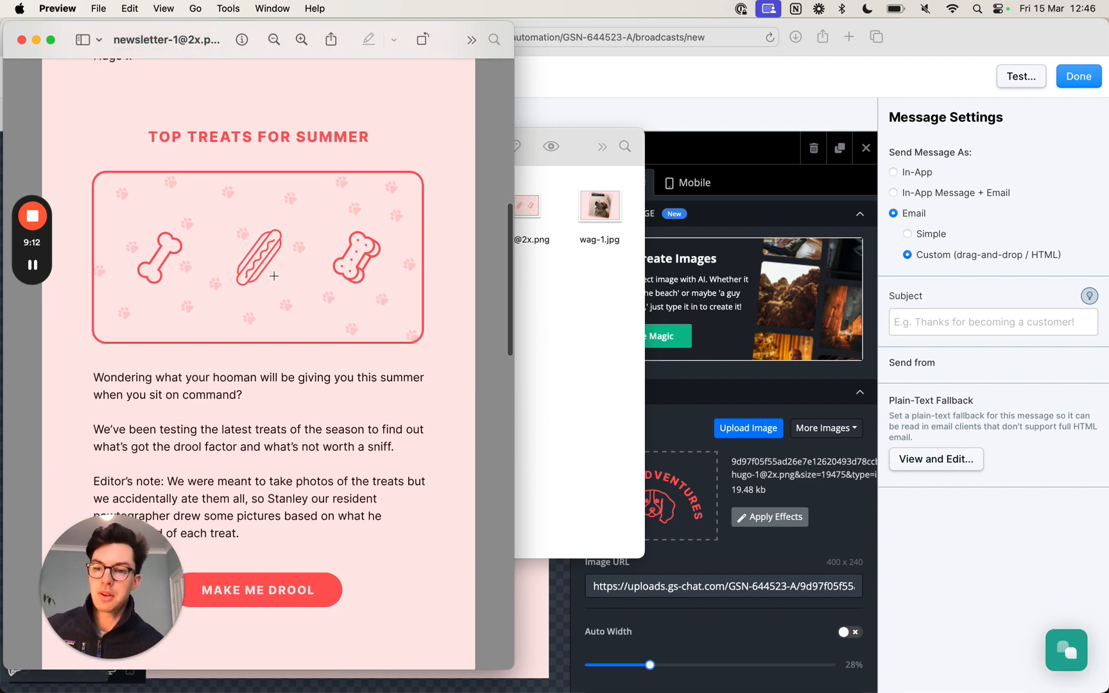
pyautogui.scroll(-10, 238, 429)
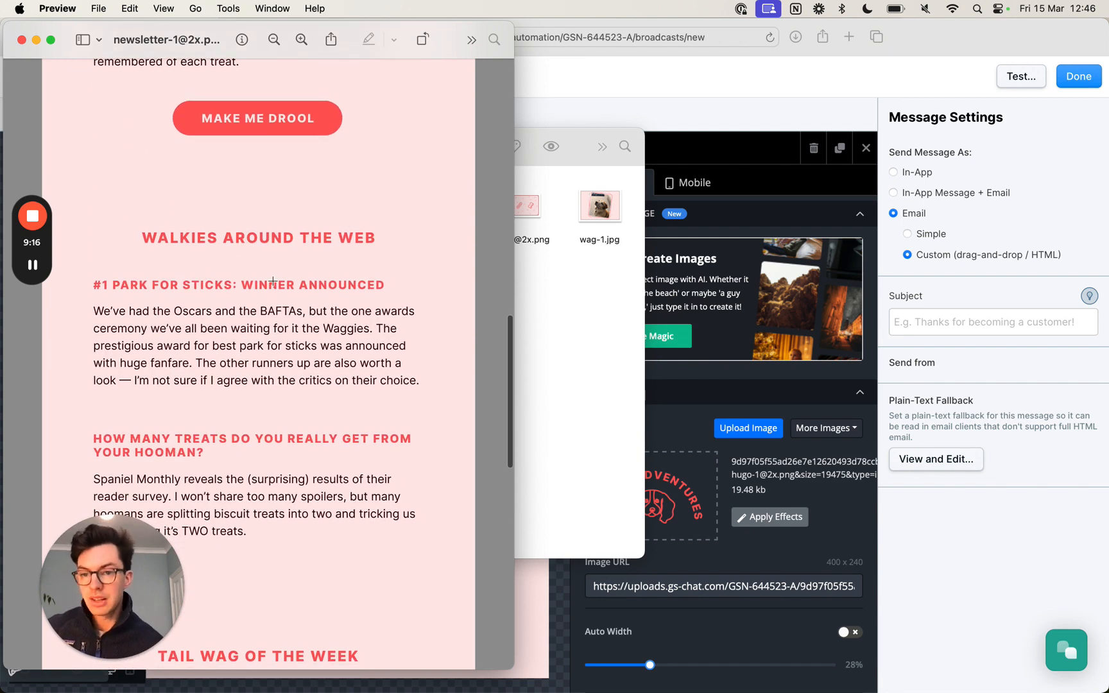
pyautogui.scroll(-11, 272, 281)
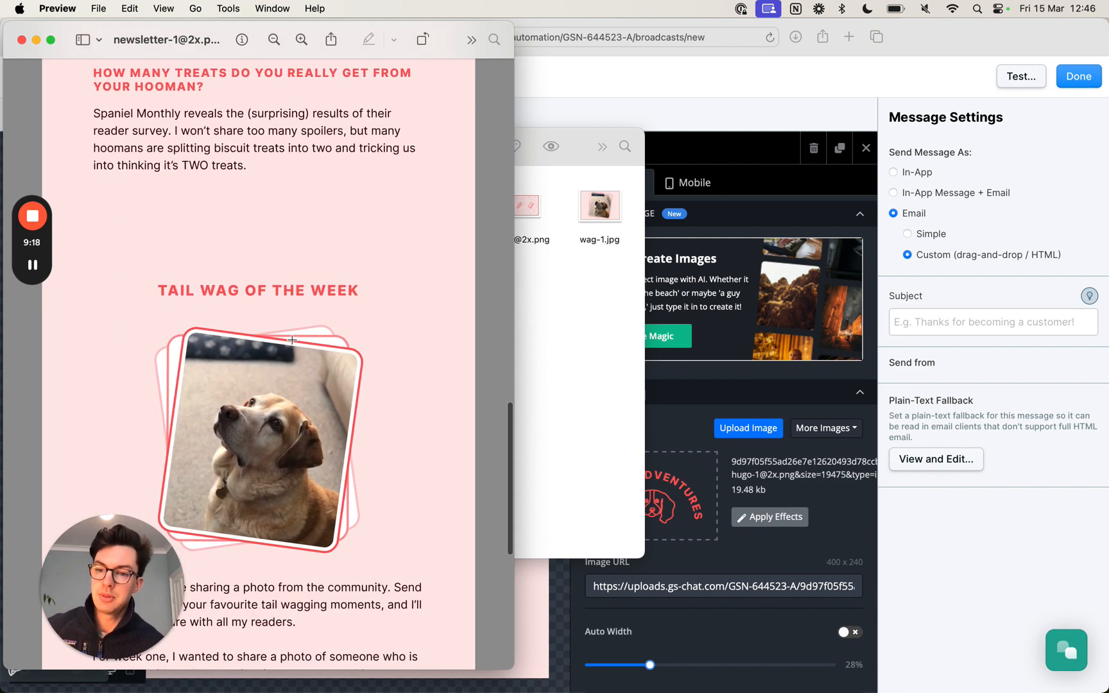
pyautogui.scroll(-5, 292, 340)
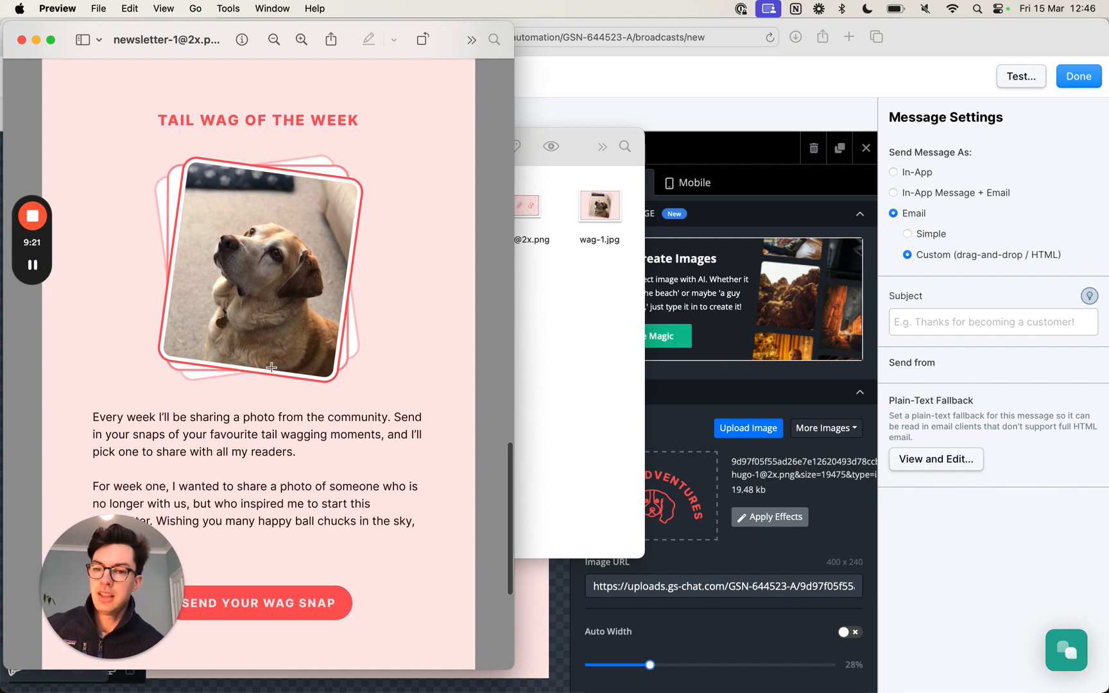
pyautogui.scroll(-10, 240, 245)
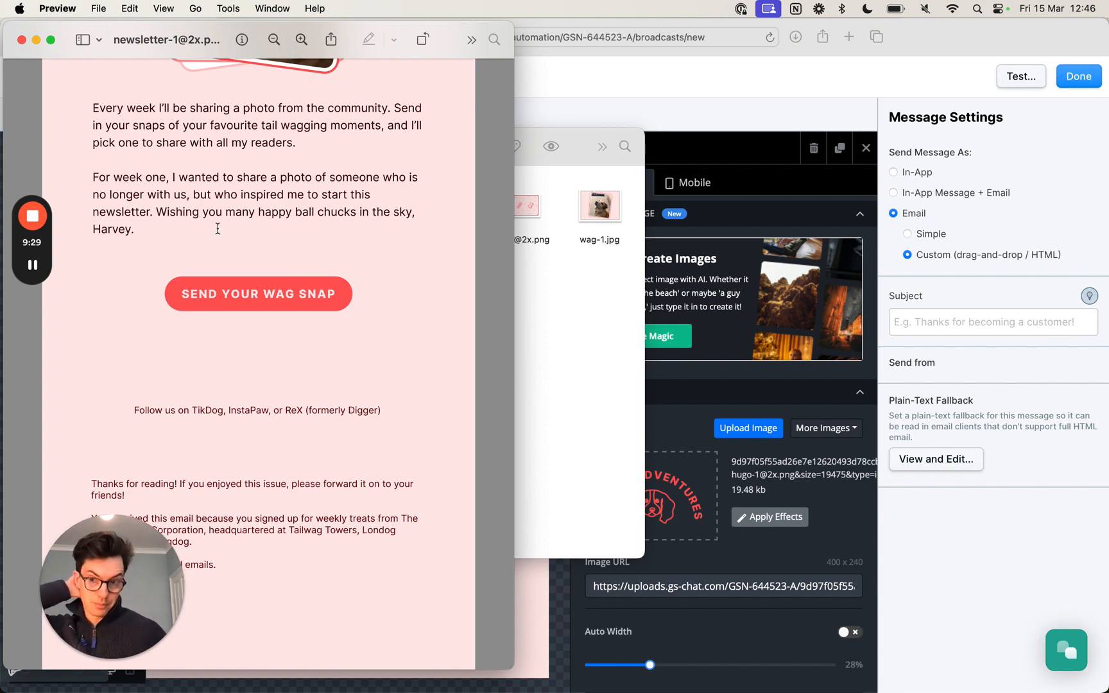
pyautogui.scroll(20, 217, 227)
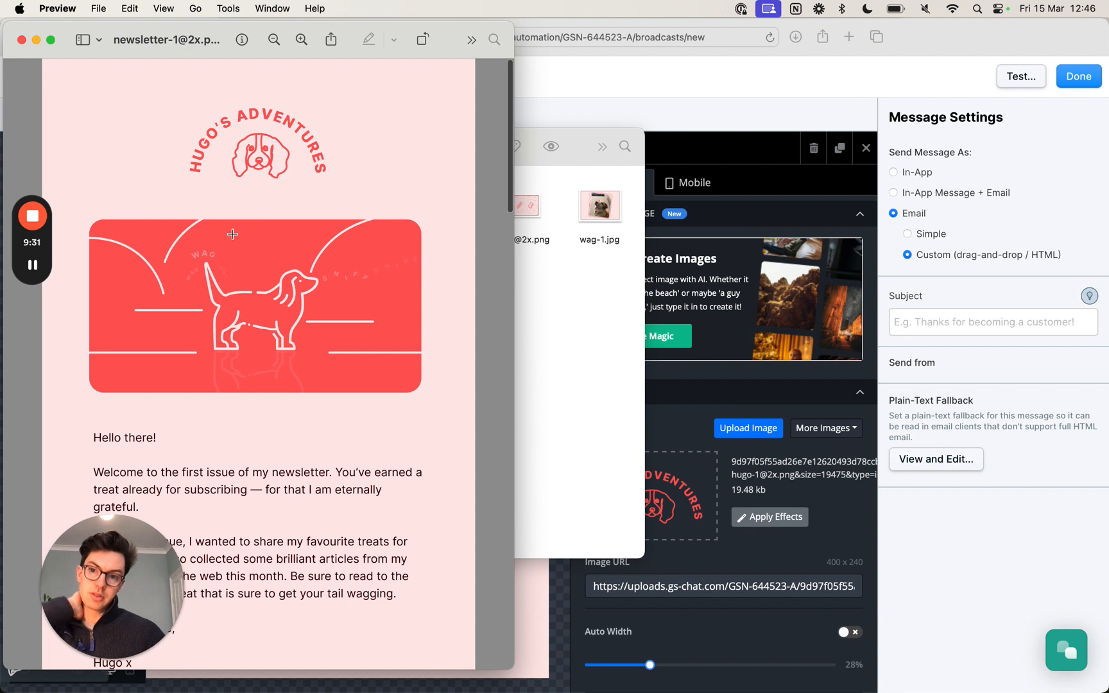
# - Return to the EcoSend broadcast editor in Safari and insert an empty image block between the logo and the footer
pyautogui.click(776, 117)
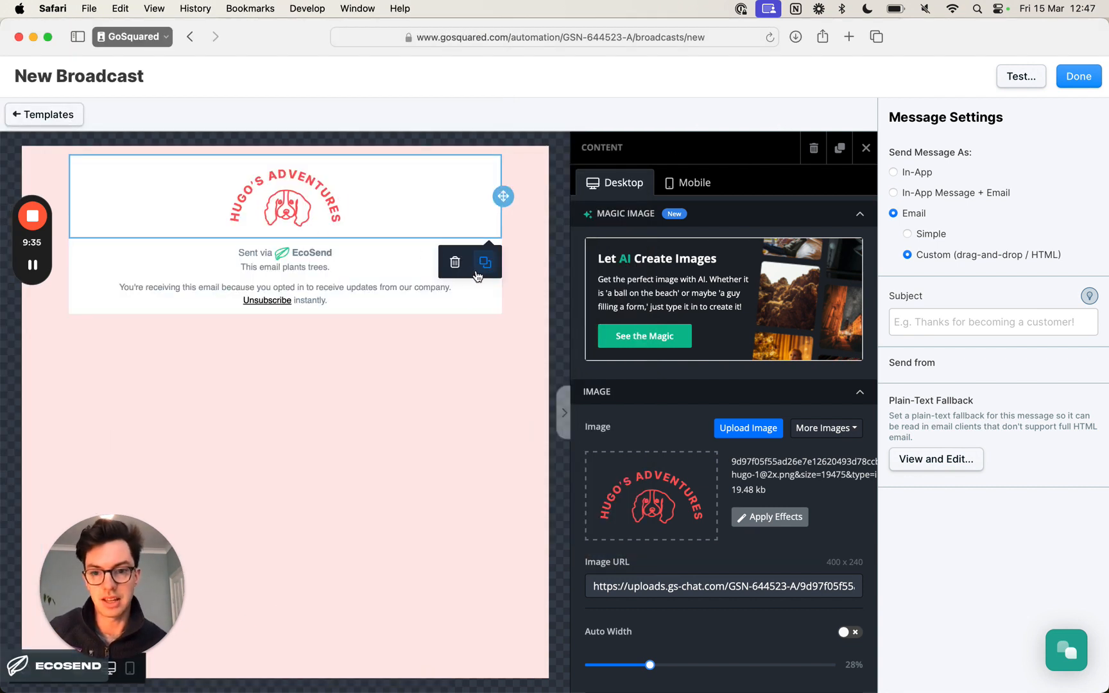
pyautogui.click(865, 147)
pyautogui.click(851, 157)
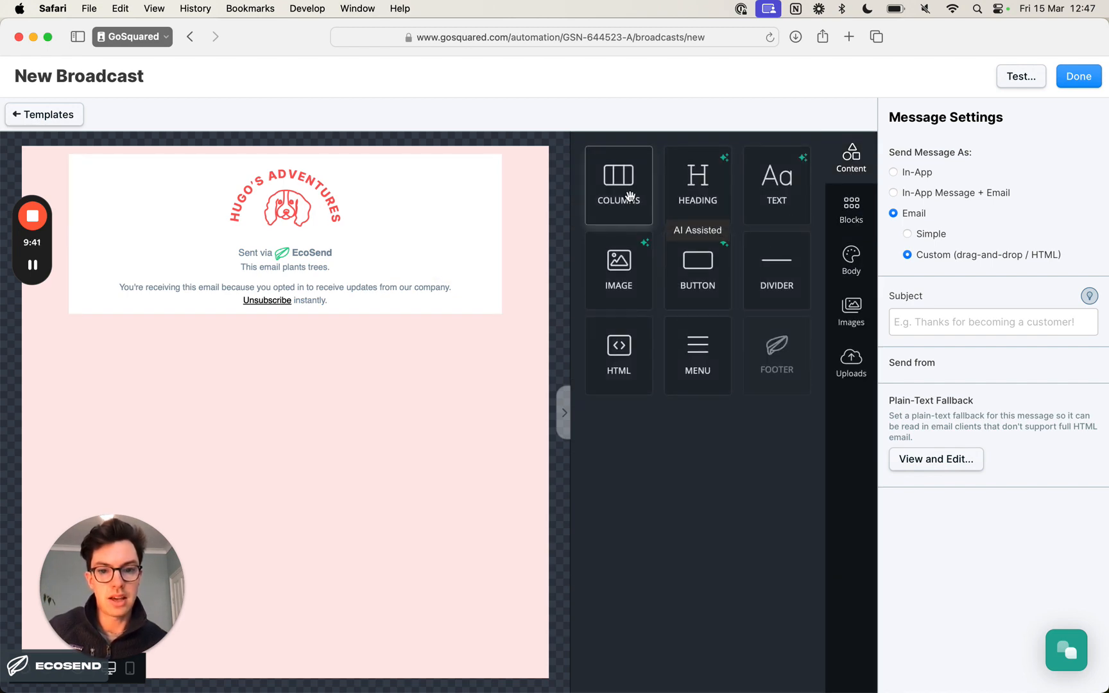
pyautogui.moveTo(613, 257); pyautogui.dragTo(383, 247)
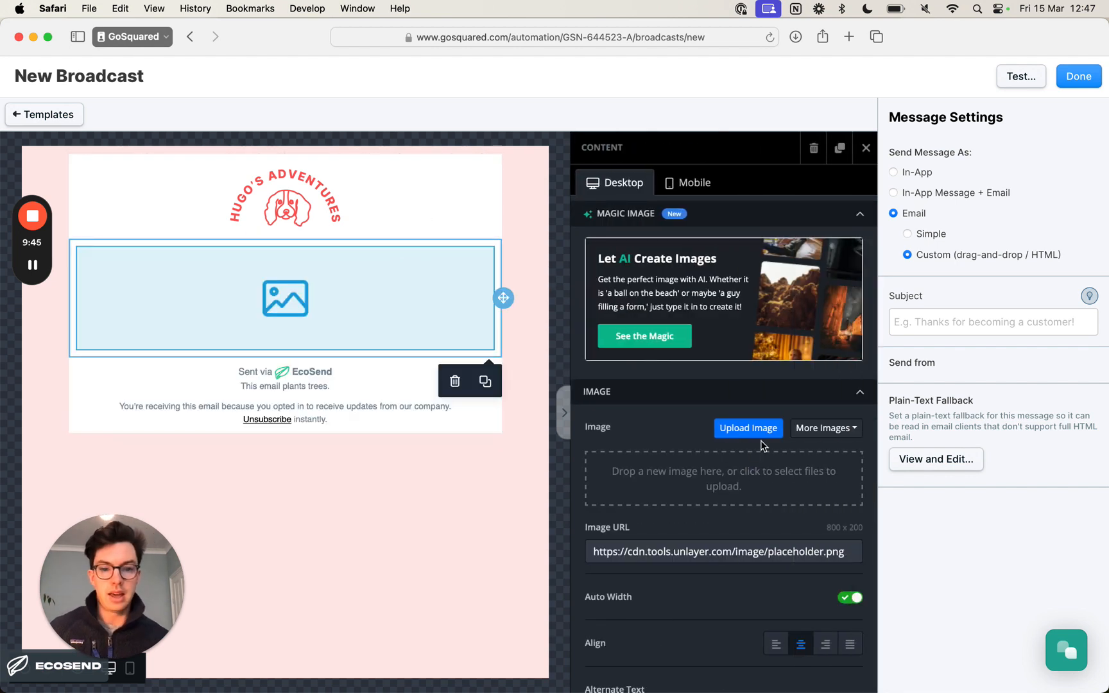
# - Check the newsletter-template-hugo folder in Finder for an exported hero image file
pyautogui.press('super+Tab')
pyautogui.press('super+Tab')
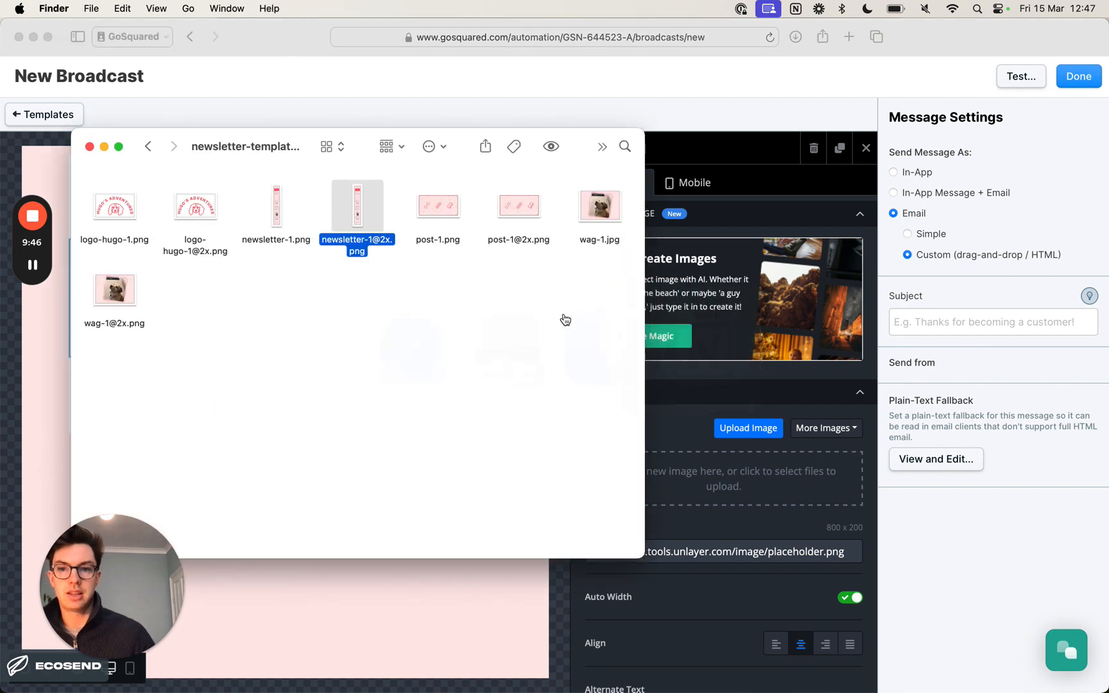
pyautogui.click(451, 213)
pyautogui.click(476, 368)
pyautogui.press('super+Tab')
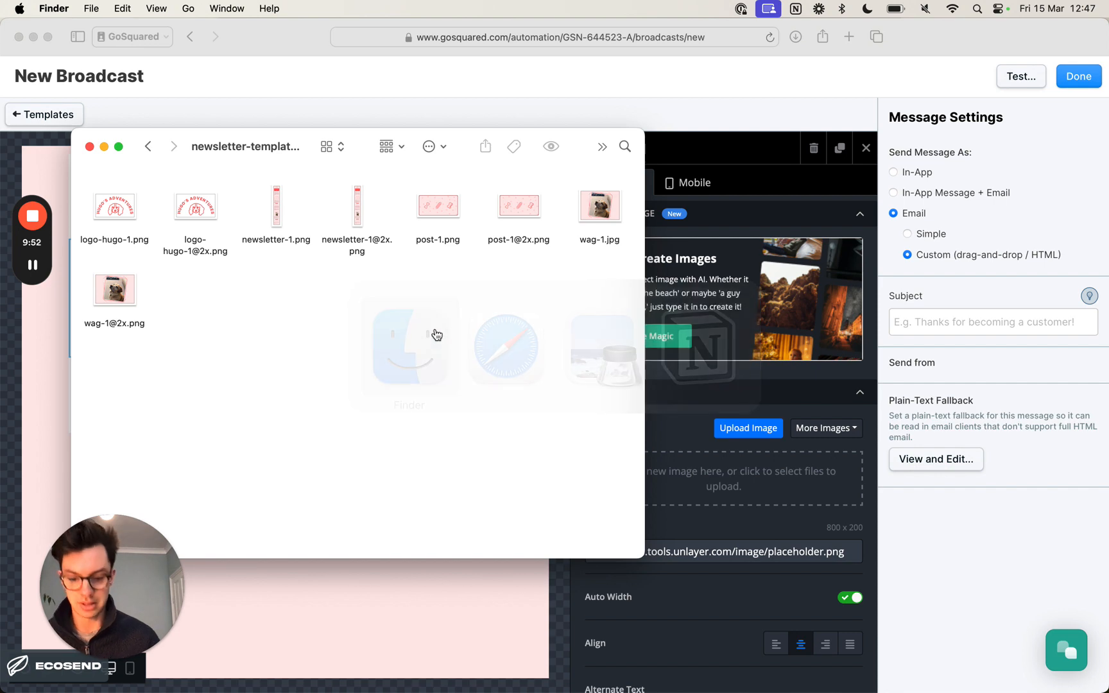
# - Open Figma and locate the hero frame in the Hugo Newsletter file
pyautogui.hotkey('alt', 'space')
pyautogui.write('figma')
pyautogui.press('Return')
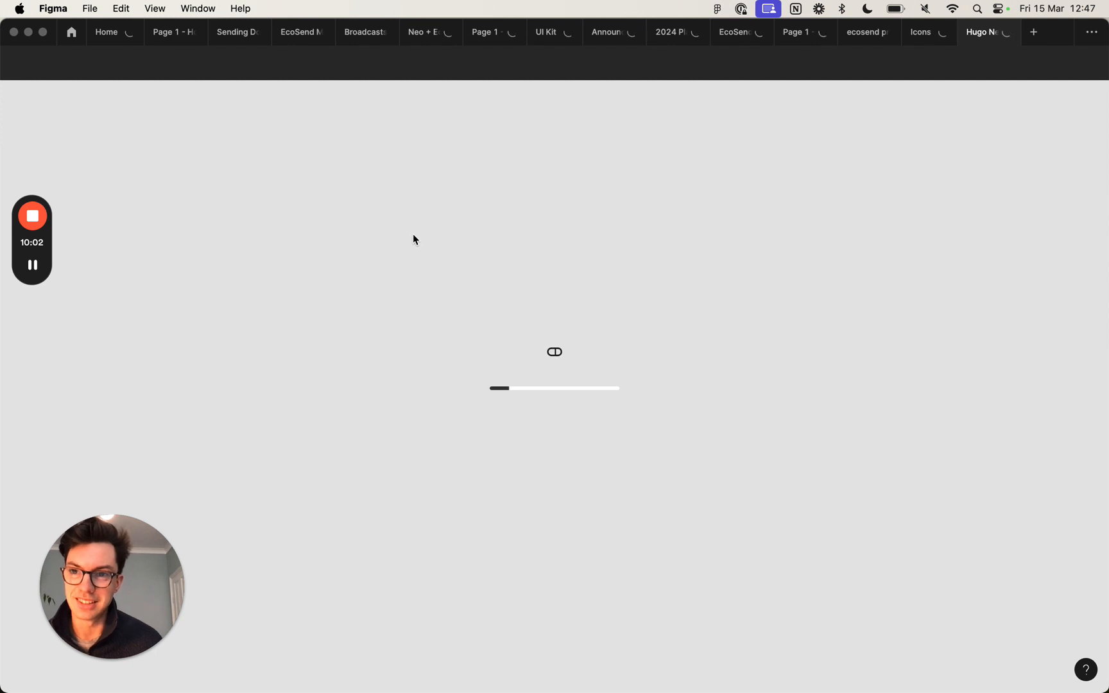
pyautogui.scroll(15, 411, 234)
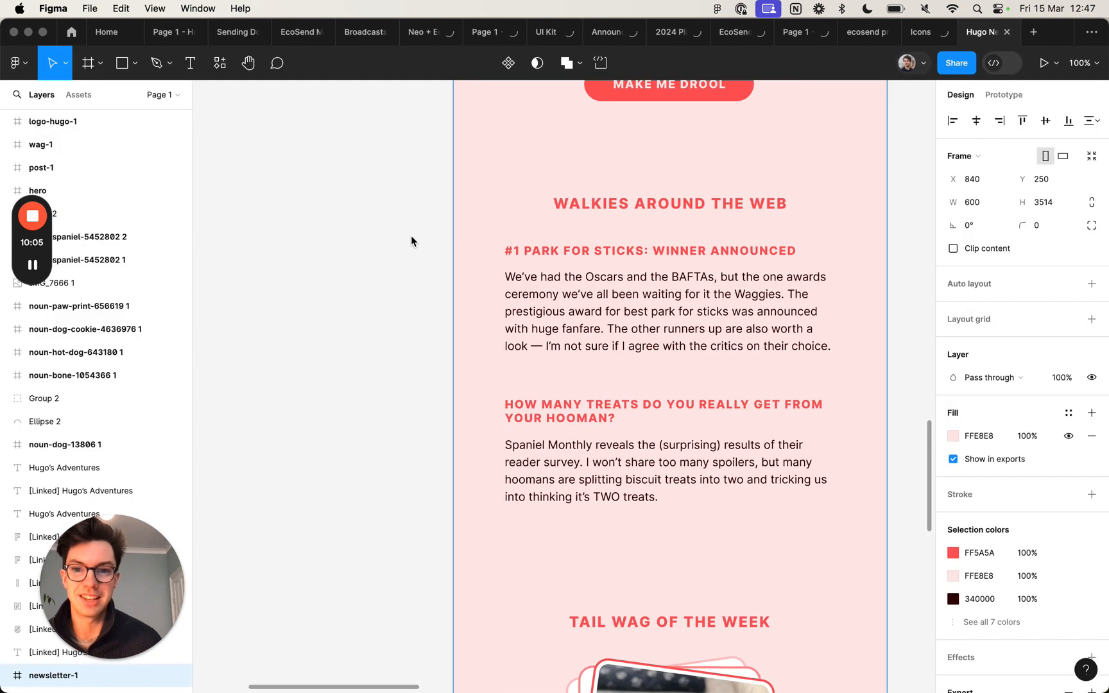
pyautogui.scroll(10, 404, 240)
pyautogui.hscroll(-6, 404, 240)
pyautogui.scroll(3, 402, 240)
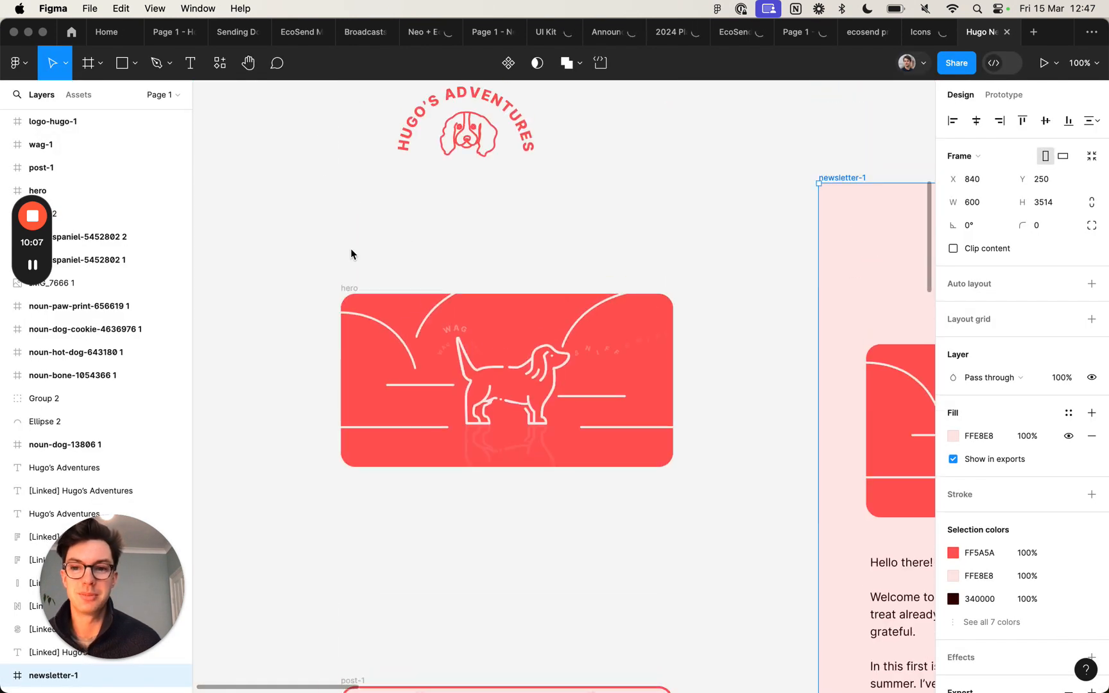
pyautogui.click(351, 287)
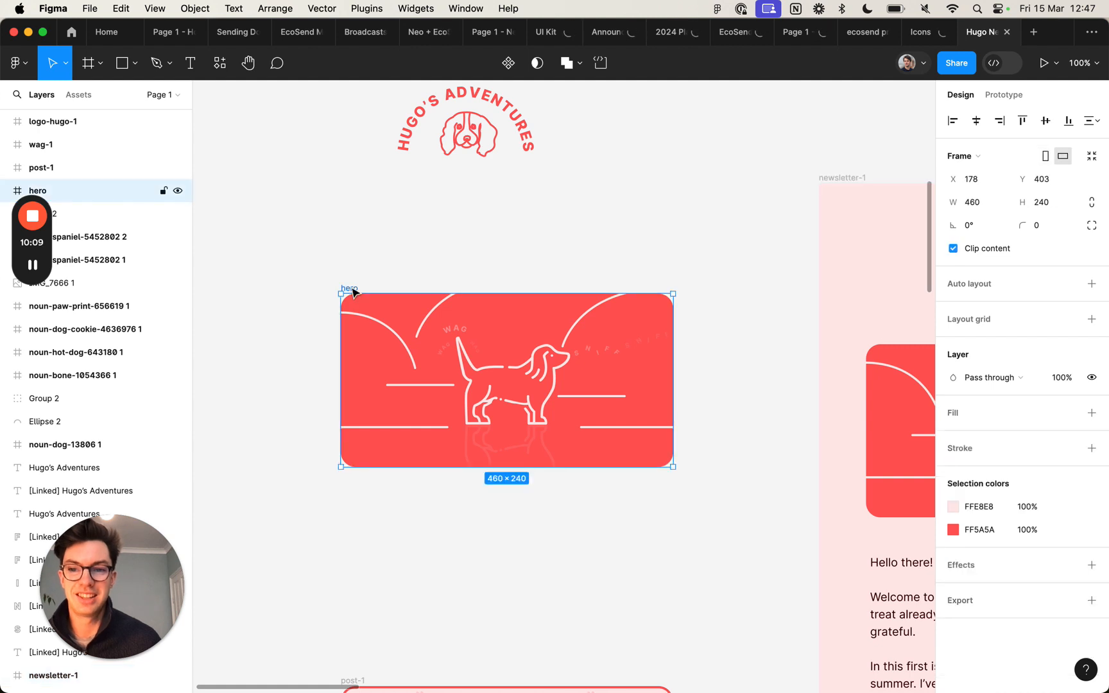
pyautogui.click(1091, 600)
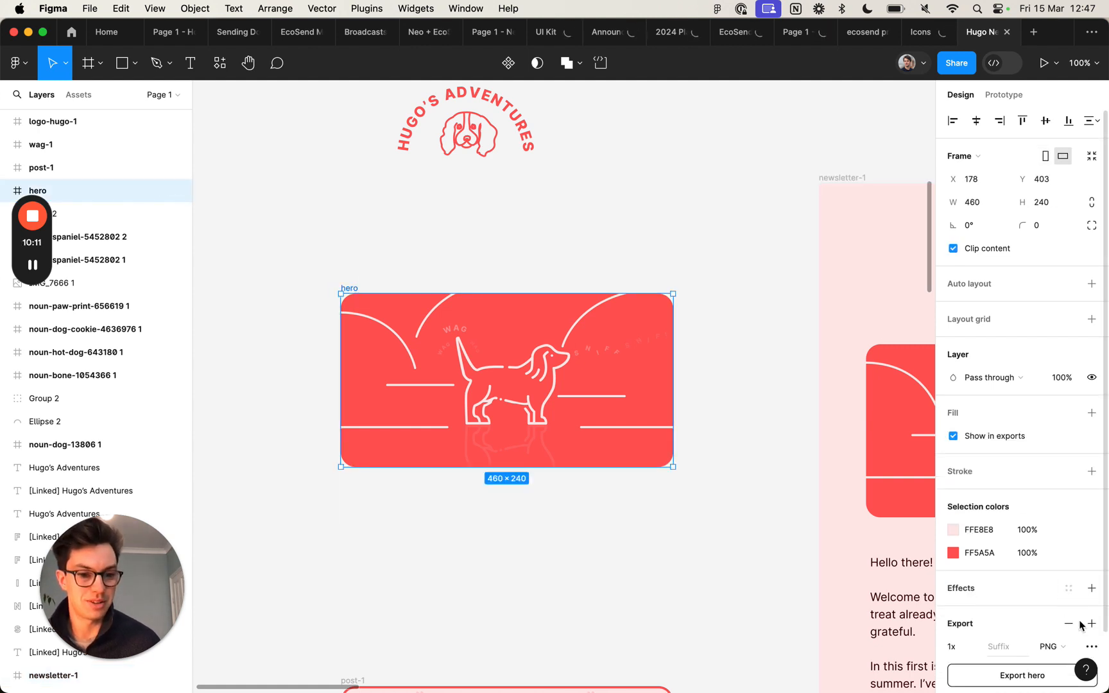
pyautogui.scroll(-2, 1087, 615)
pyautogui.click(1092, 558)
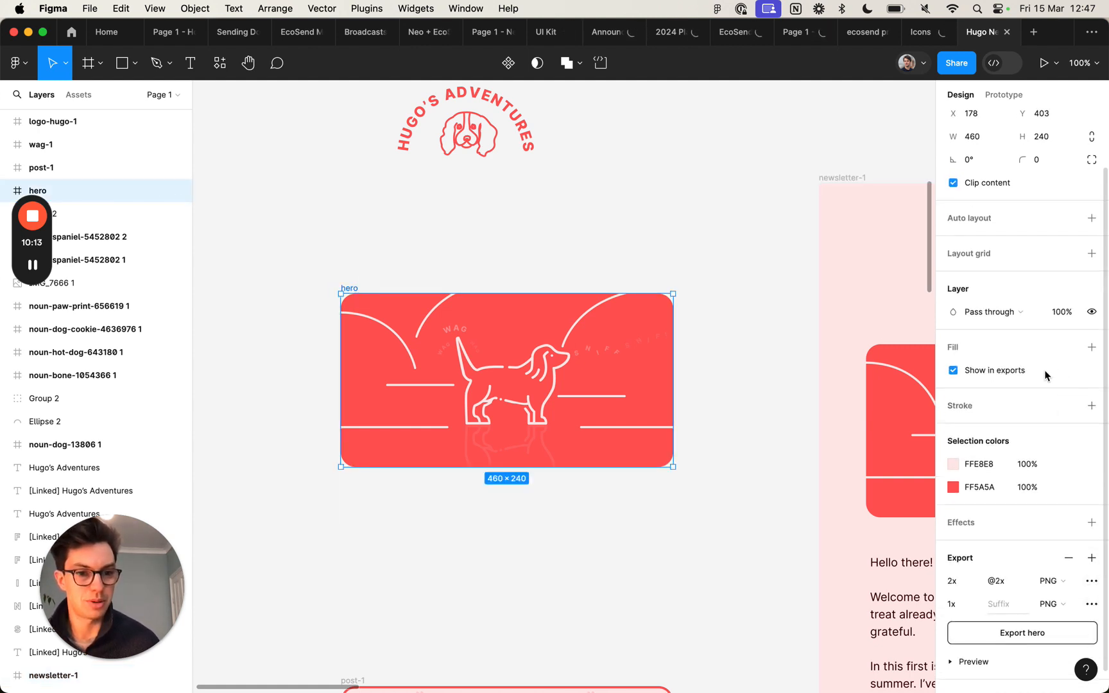
pyautogui.scroll(-1, 1084, 564)
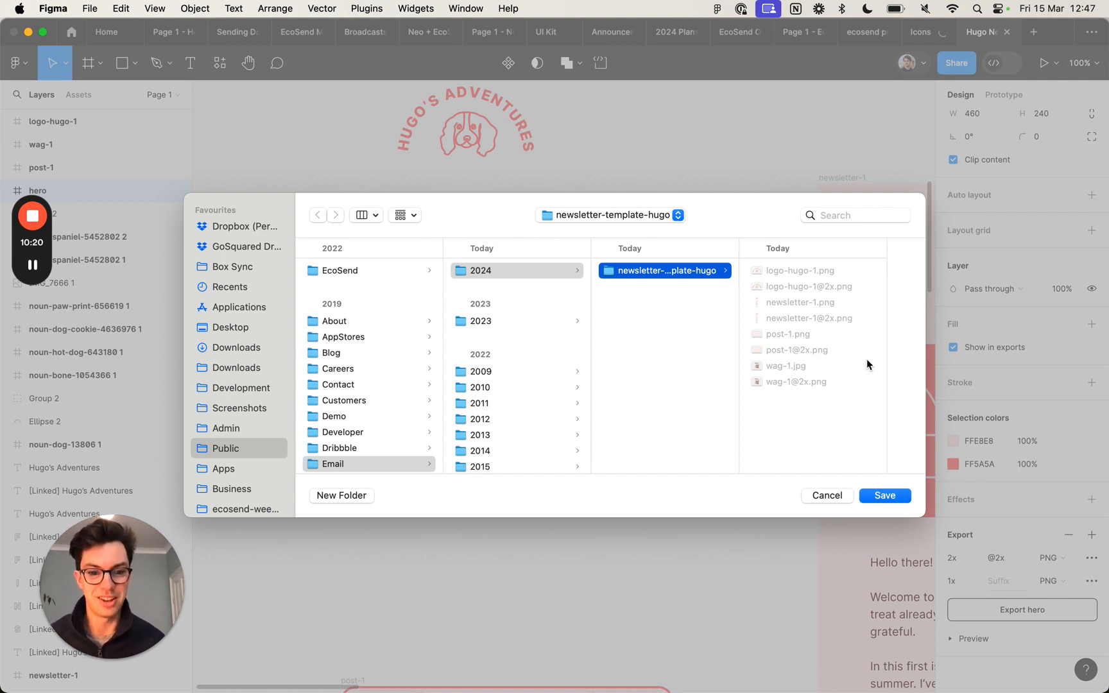
pyautogui.press('Return')
pyautogui.click(701, 245)
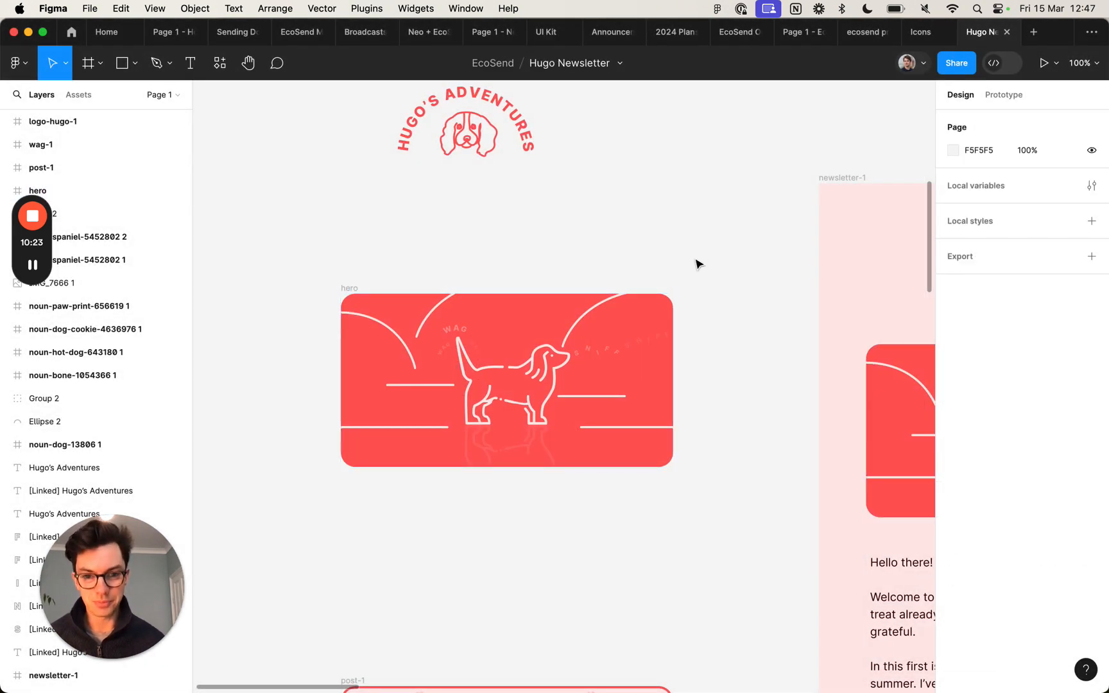
pyautogui.press('super+Tab')
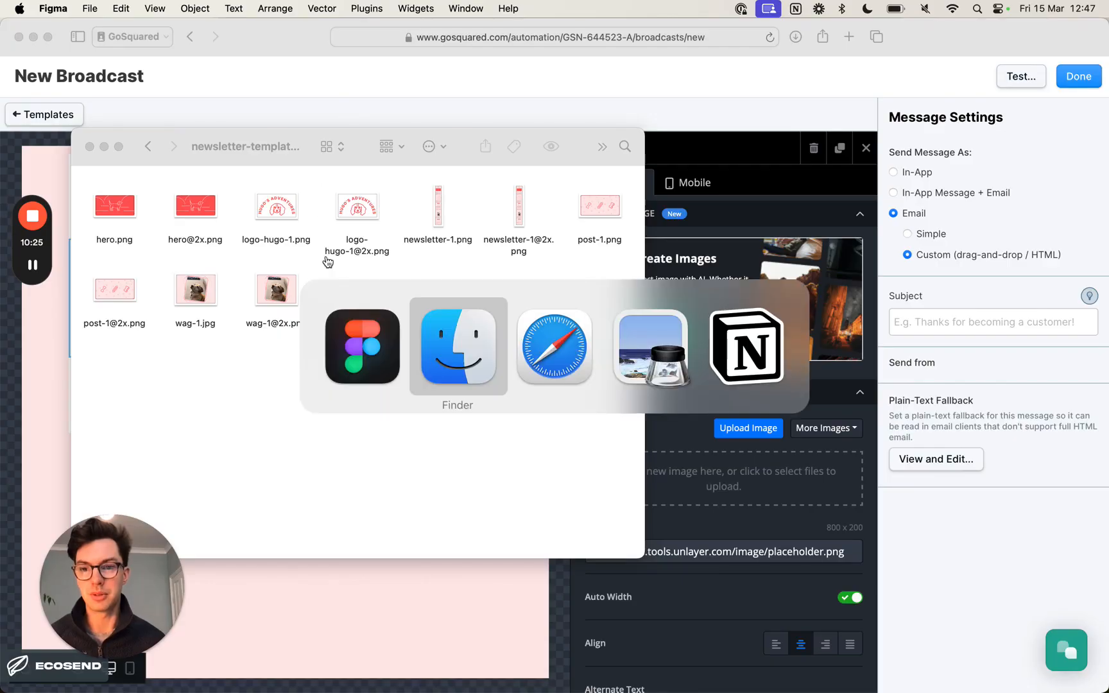
pyautogui.click(185, 211)
pyautogui.press('space')
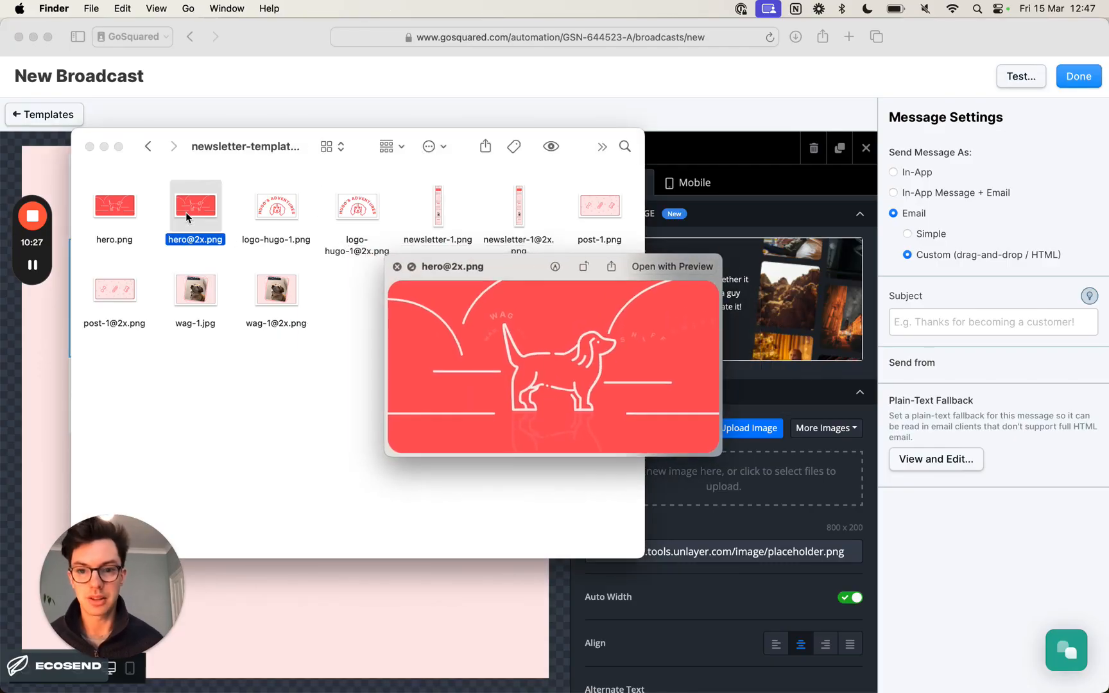
pyautogui.press('Left')
pyautogui.press('space')
pyautogui.click(342, 295)
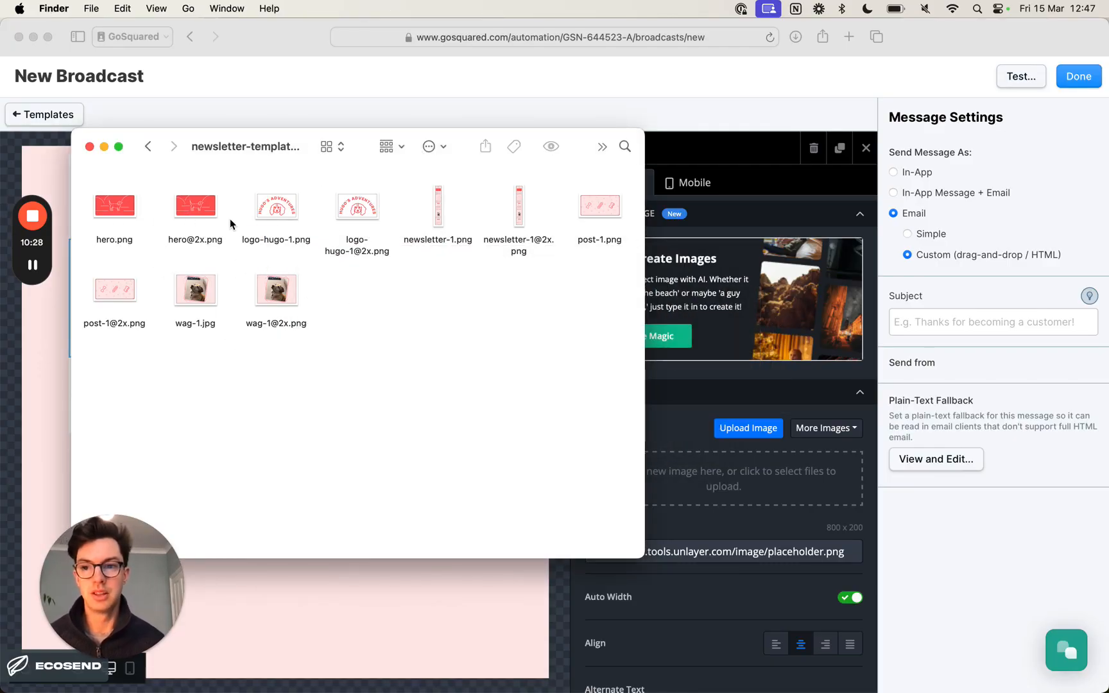
pyautogui.click(214, 209)
pyautogui.press('super+Tab')
pyautogui.press('super+Tab')
pyautogui.press('super+Tab')
pyautogui.moveTo(199, 209); pyautogui.dragTo(675, 483)
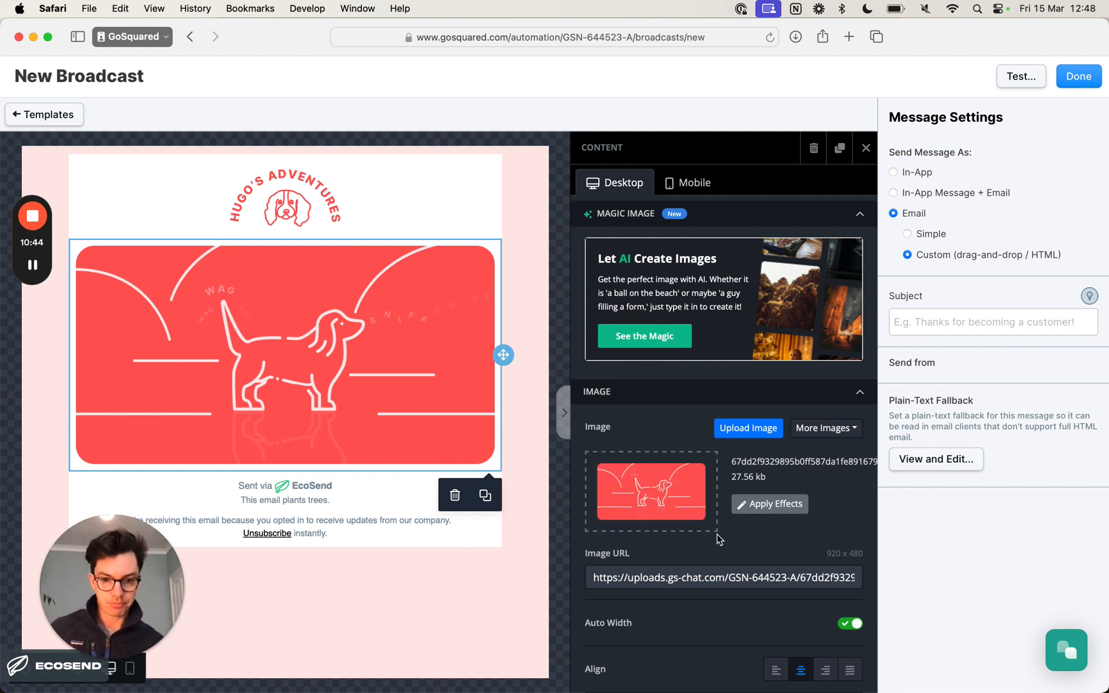
# - Set the hero image's alternate text to "Hugo the spaniel on a red background with hills and countryside behind him."
pyautogui.scroll(-2, 802, 606)
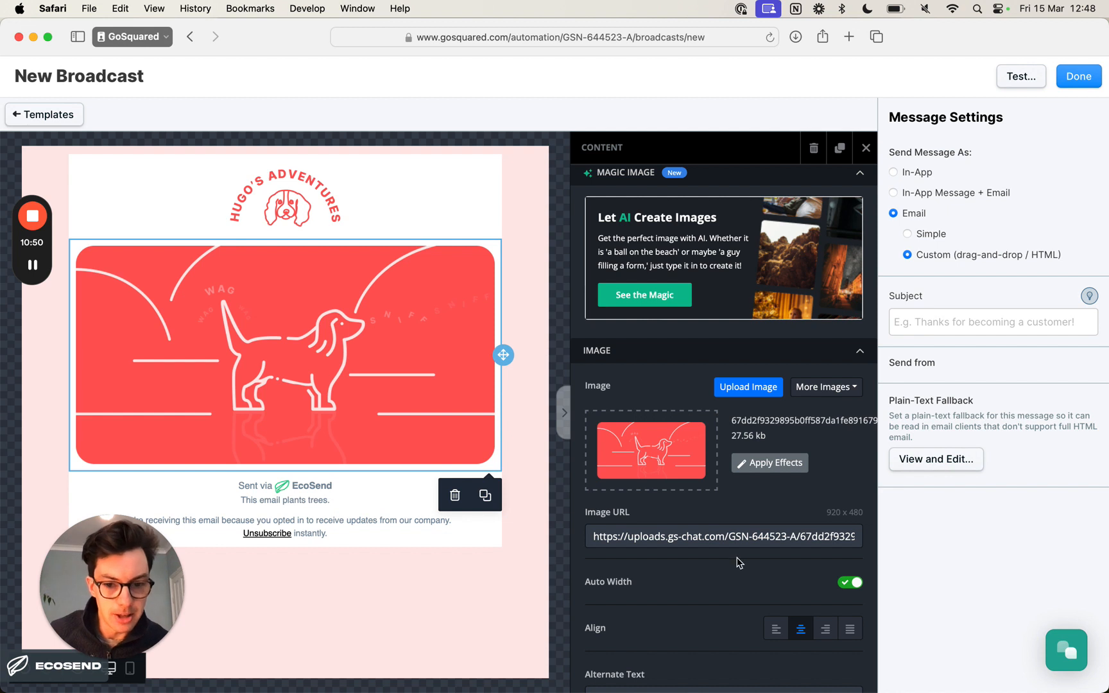
pyautogui.scroll(-5, 740, 564)
pyautogui.click(666, 549)
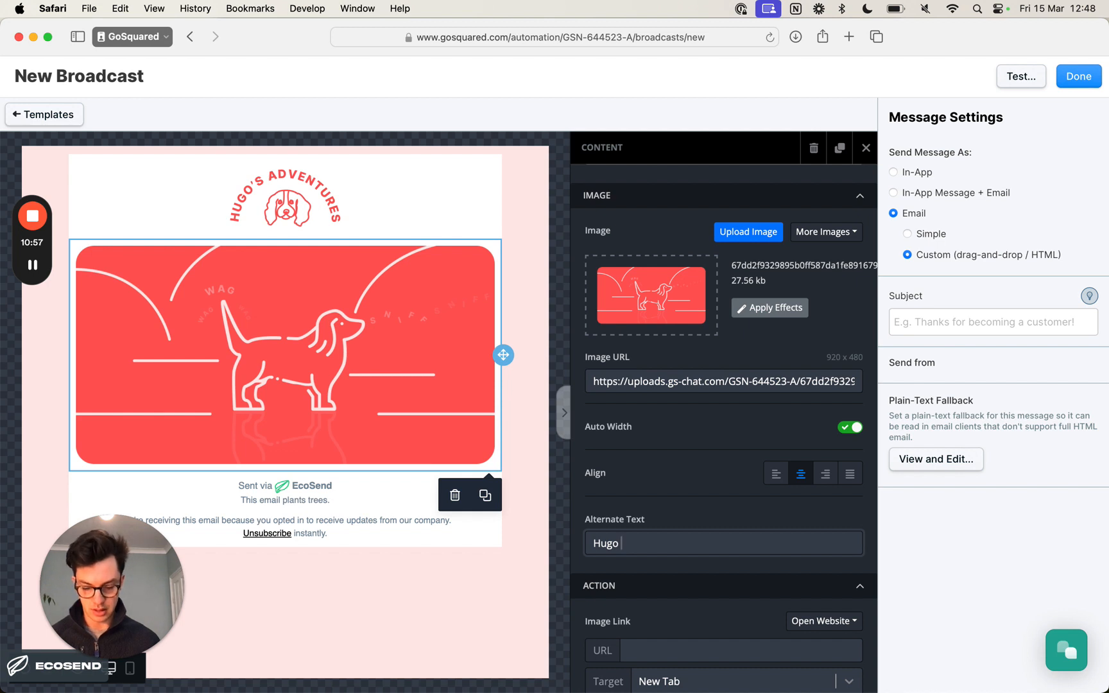
pyautogui.press('BackSpace')
pyautogui.press('BackSpace')
pyautogui.write('the span')
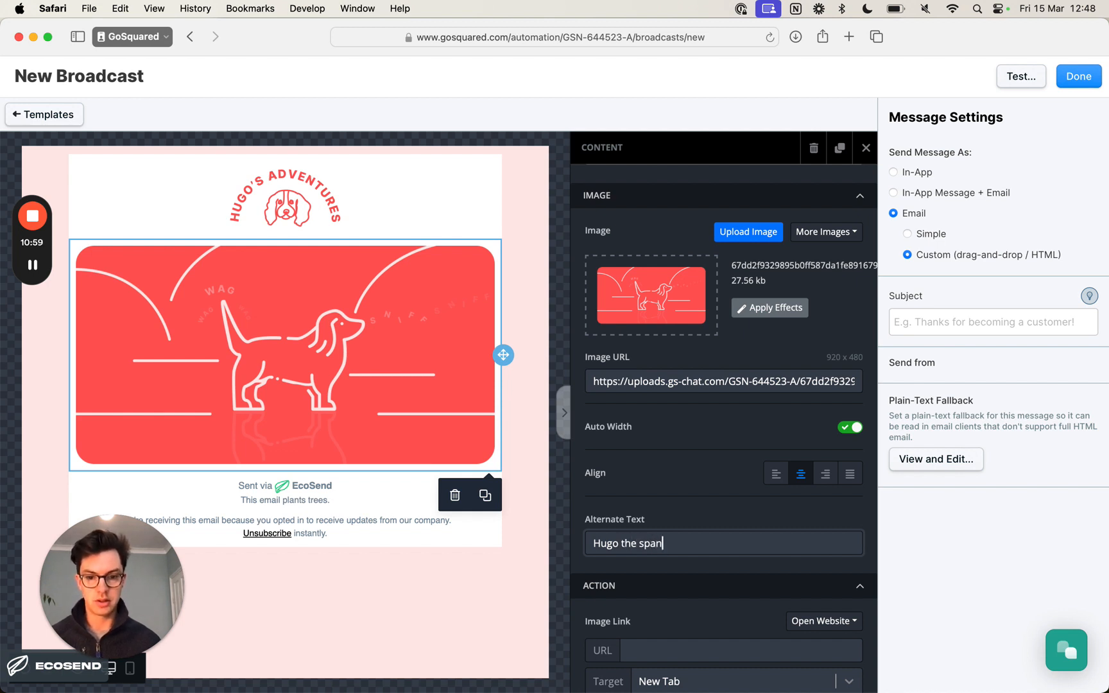
pyautogui.write('iel on a red backgerou')
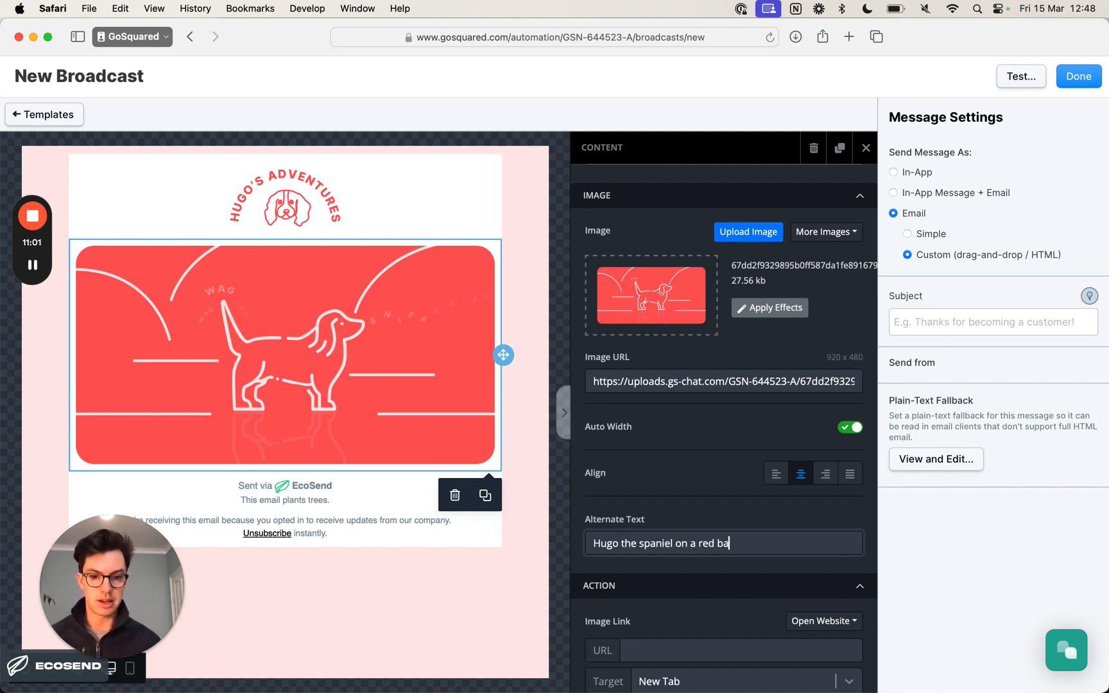
pyautogui.press('BackSpace')
pyautogui.press('BackSpace')
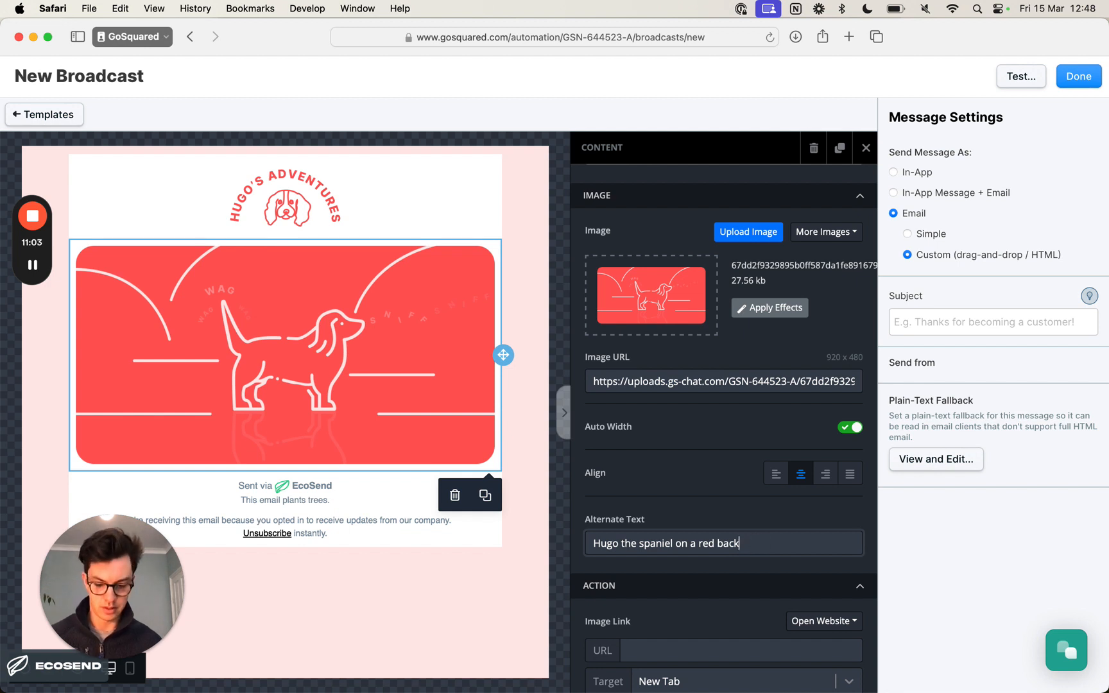
pyautogui.write('und with')
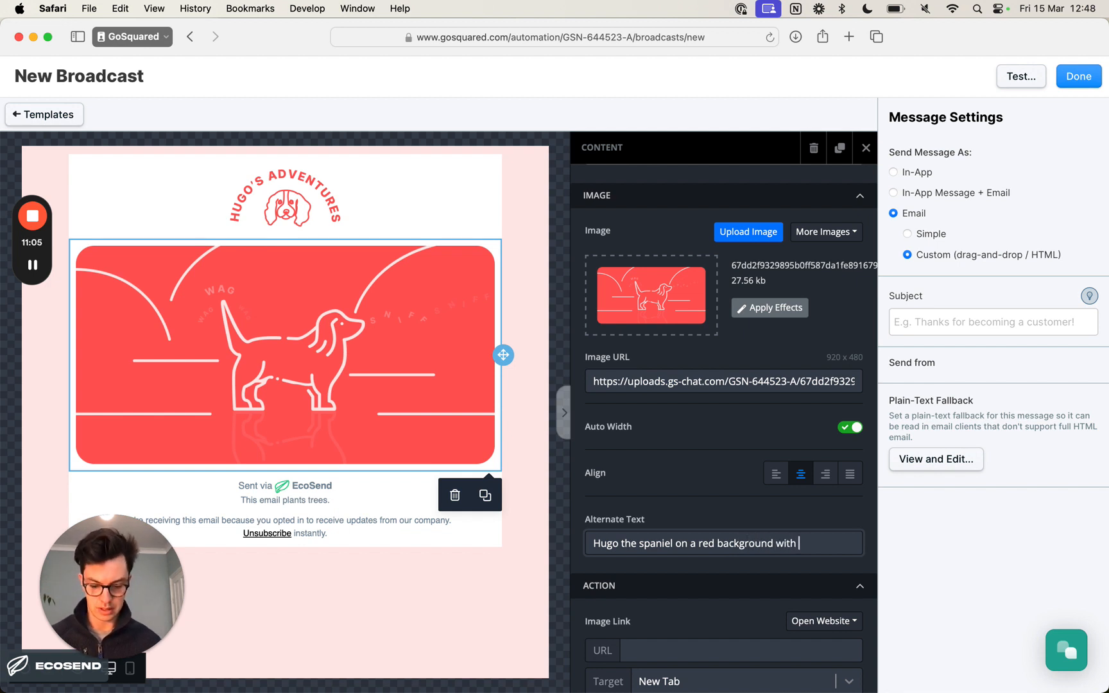
pyautogui.write(' hills and')
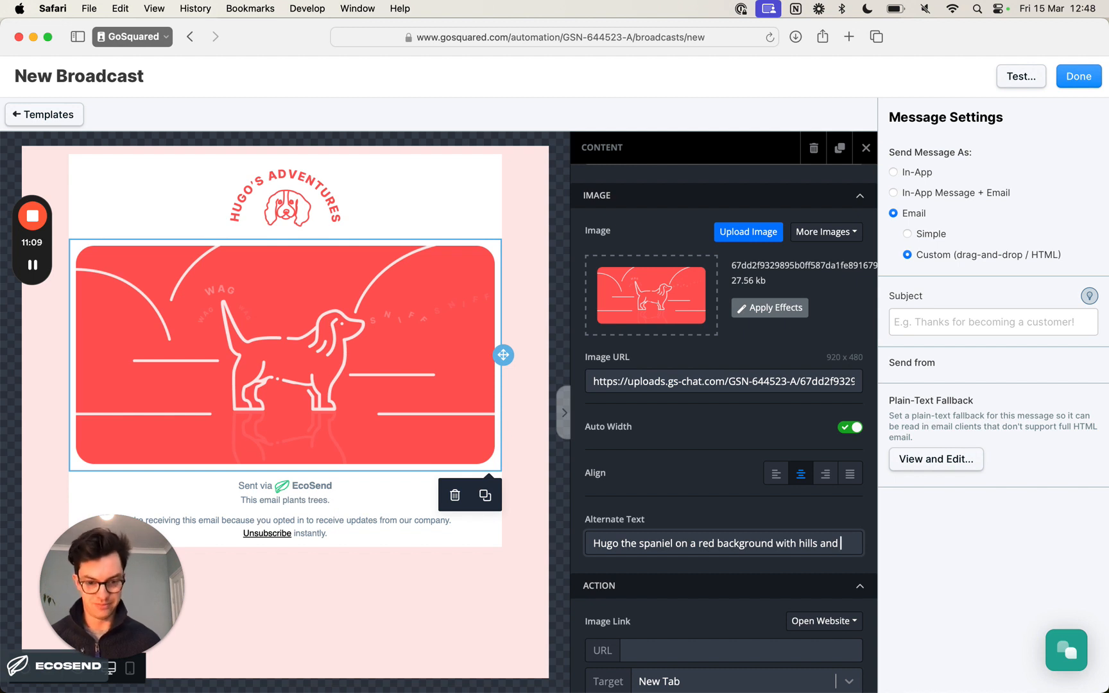
pyautogui.write(' countrysude')
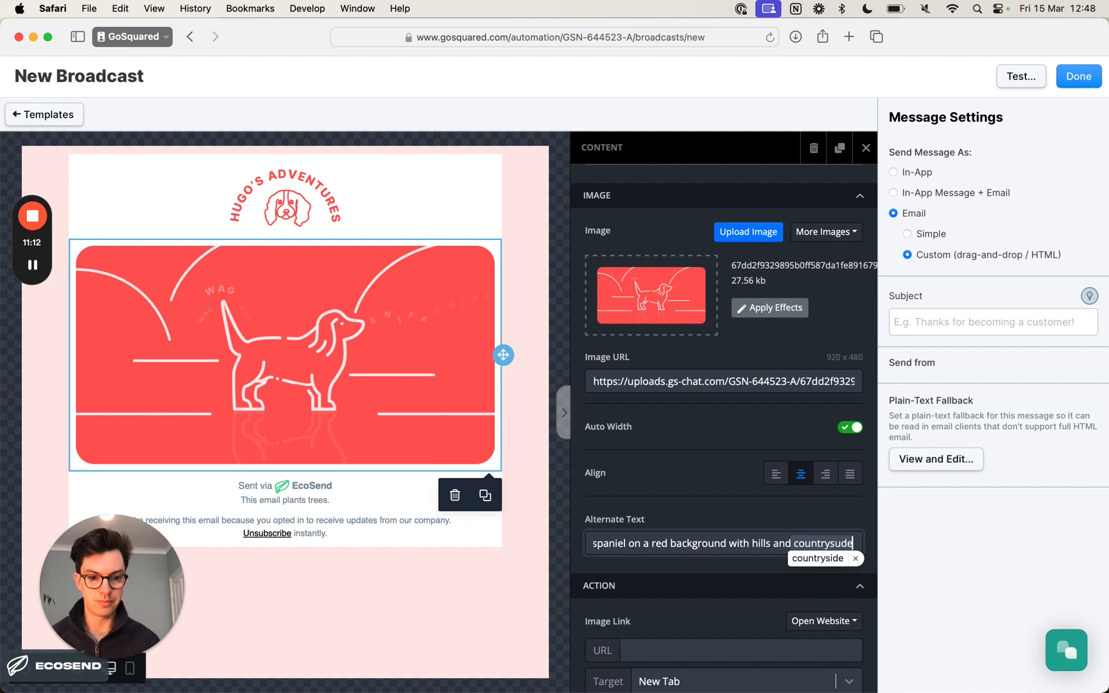
pyautogui.press('BackSpace')
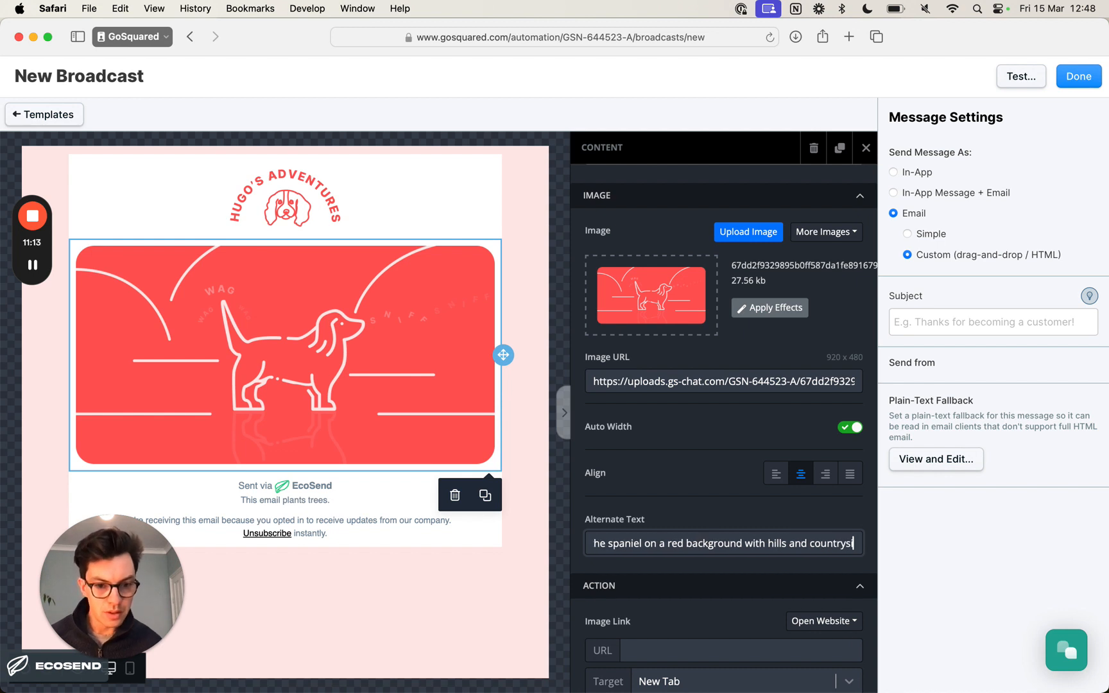
pyautogui.write('ide behind h')
pyautogui.write('im.')
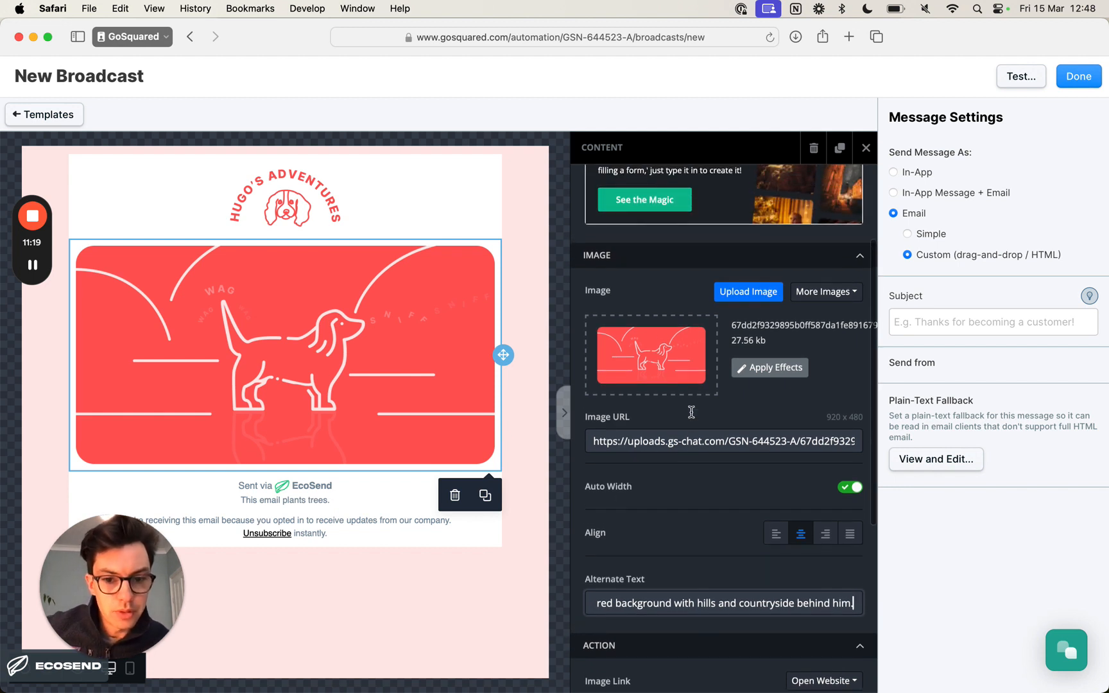
pyautogui.scroll(3, 692, 417)
# - Set the column background colour of the hero and footer row to FFE8E8, copied from the colours listed in the Notion document
pyautogui.click(545, 439)
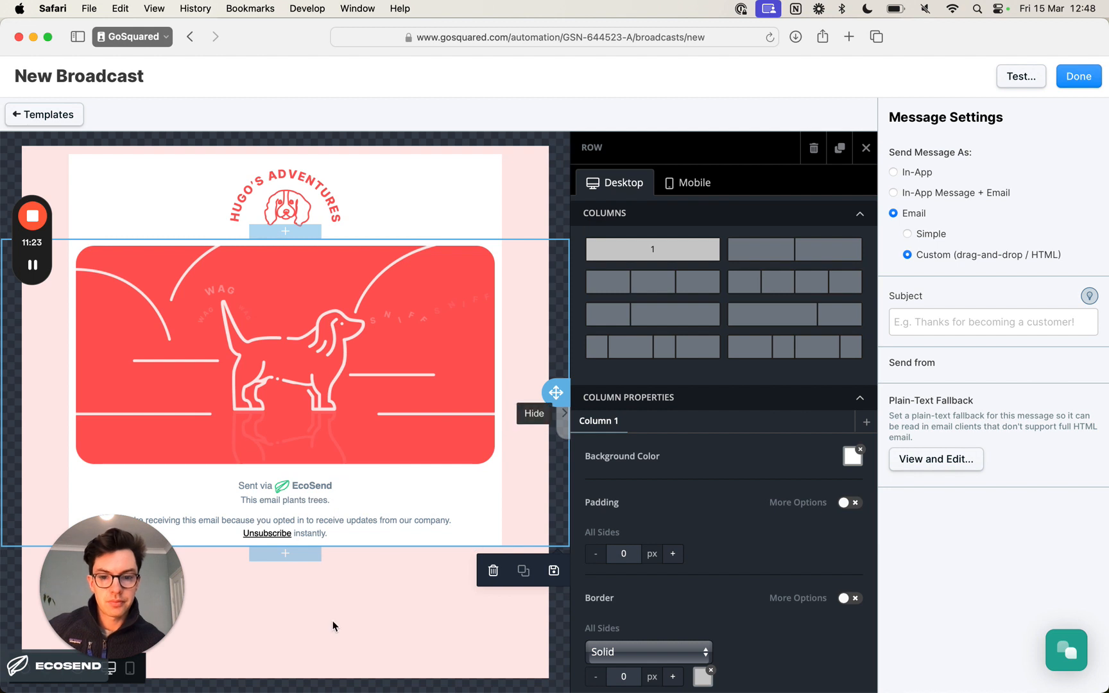
pyautogui.click(852, 456)
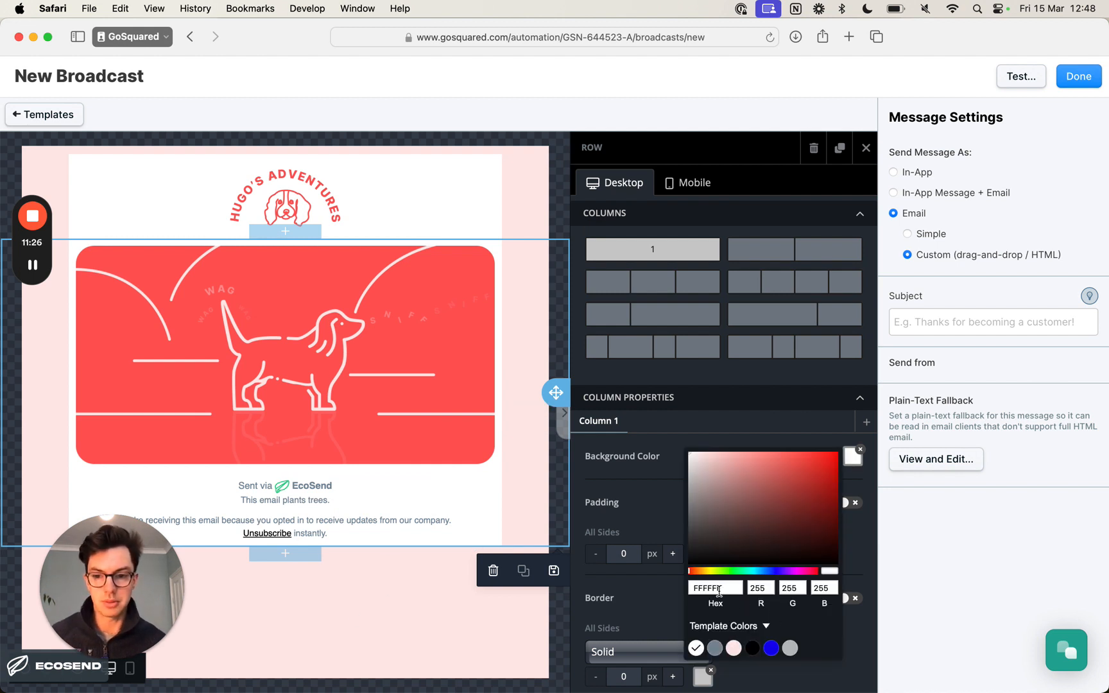
pyautogui.press('super+Tab')
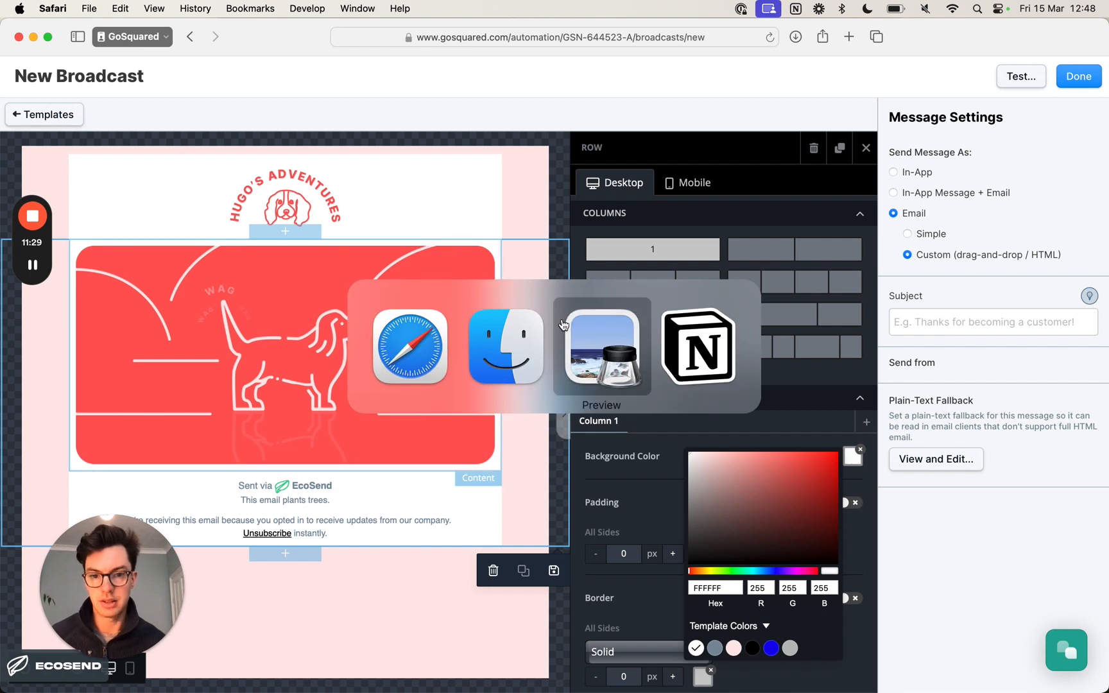
pyautogui.press('super+Tab')
pyautogui.press('super+Tab')
pyautogui.click(331, 429)
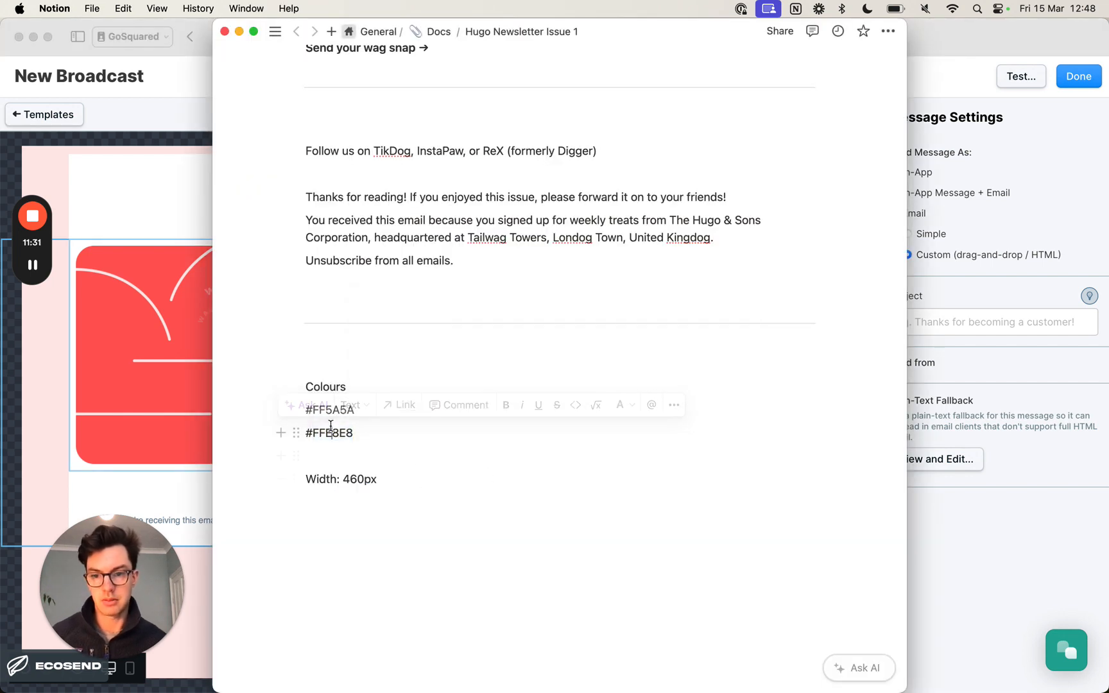
pyautogui.doubleClick(331, 430)
pyautogui.press('super+c')
pyautogui.press('super+Tab')
pyautogui.doubleClick(708, 586)
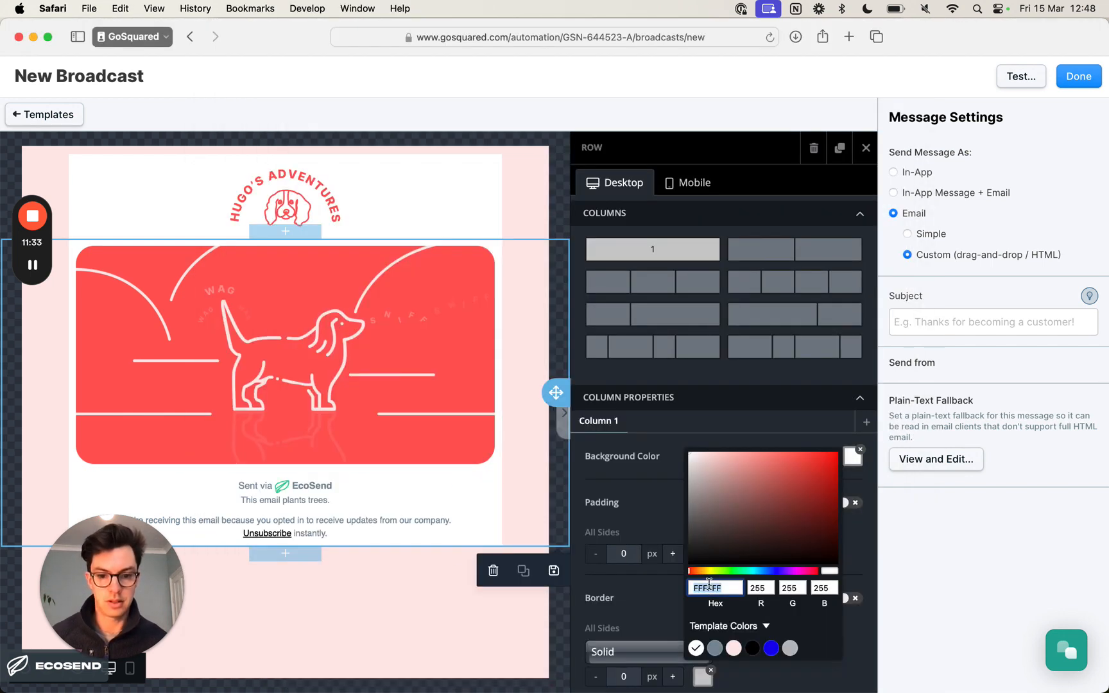
pyautogui.press('super+v')
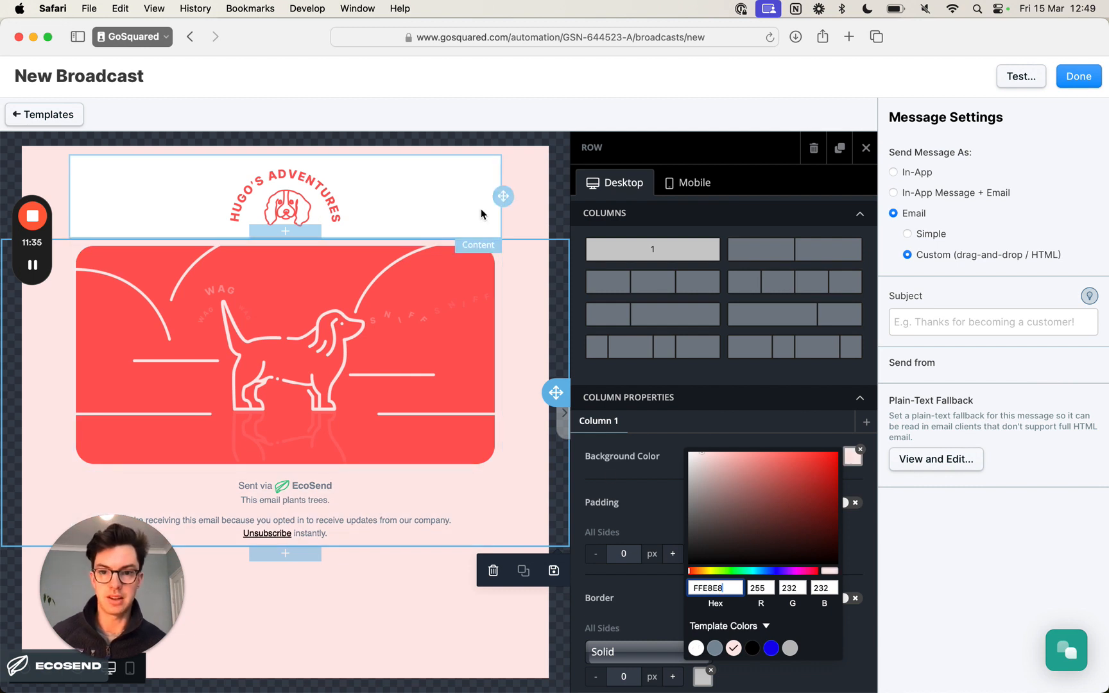
# - Replace the logo row's white column background so that it matches the pink email background, and deselect the rows
pyautogui.click(535, 216)
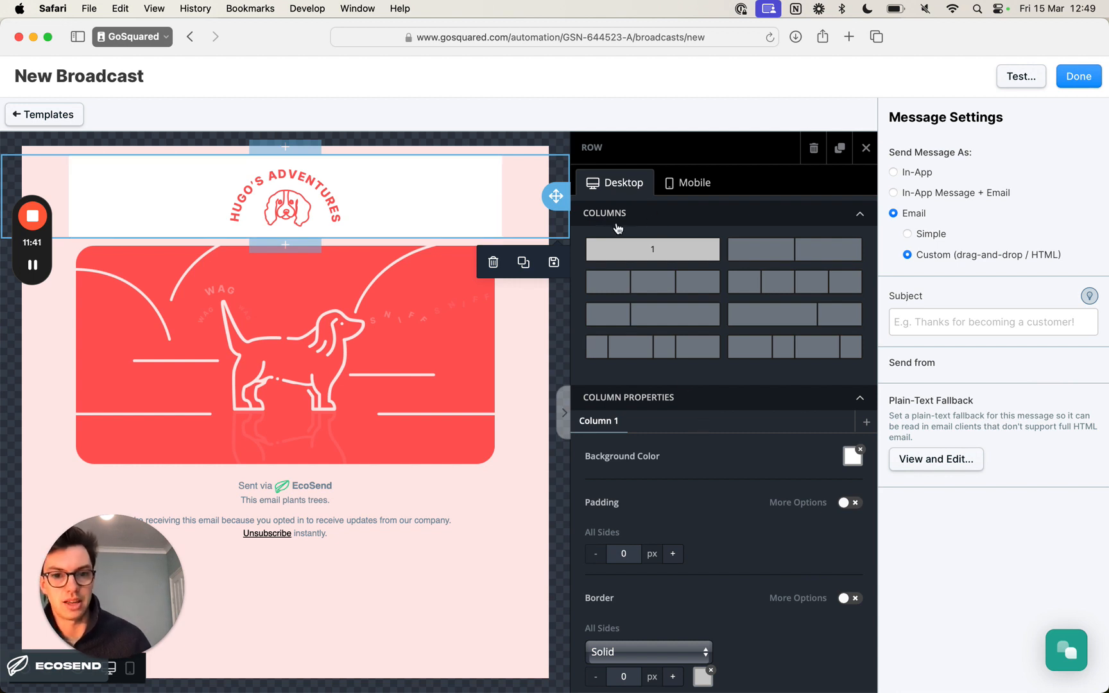
pyautogui.scroll(-2, 681, 425)
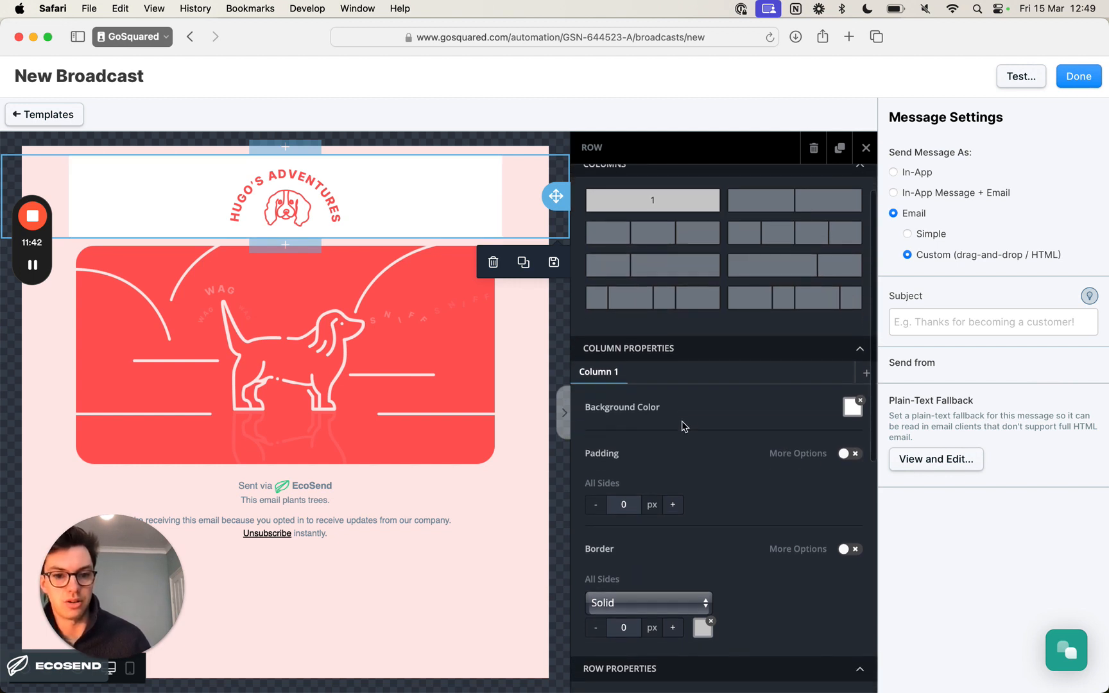
pyautogui.click(852, 405)
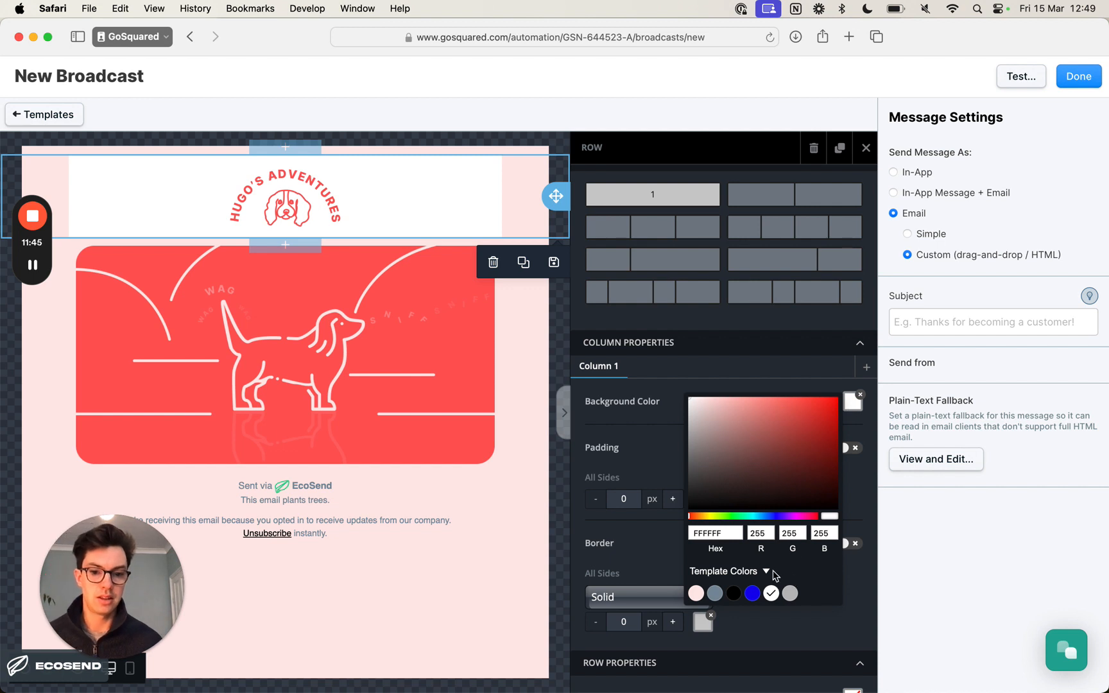
pyautogui.click(638, 414)
pyautogui.click(527, 402)
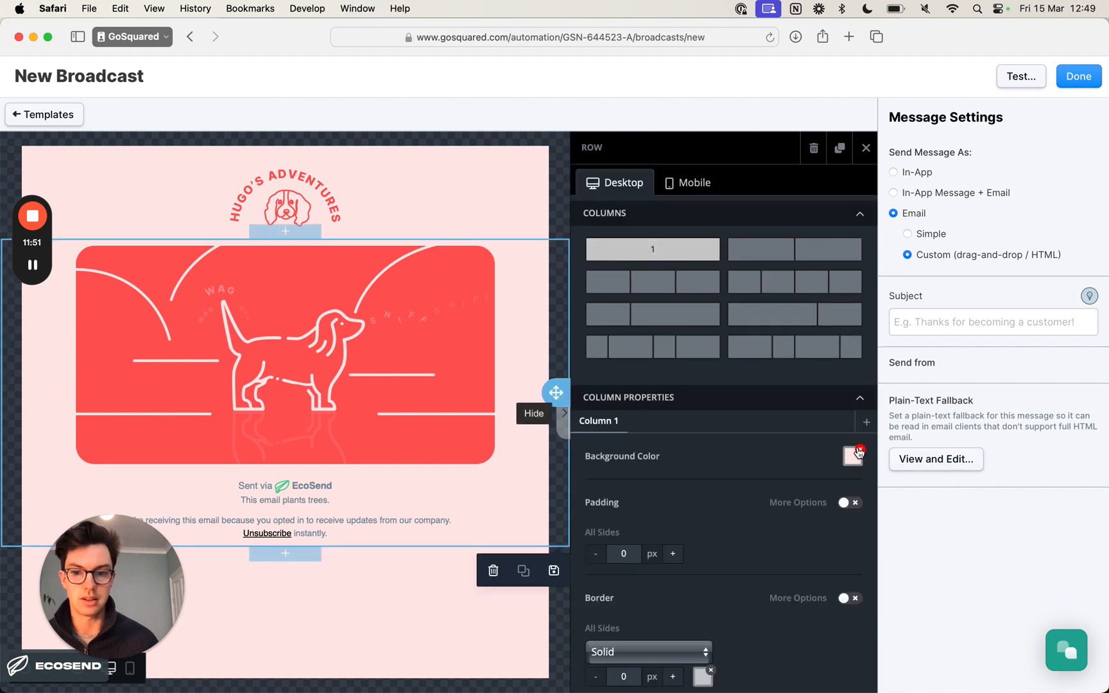
pyautogui.click(384, 603)
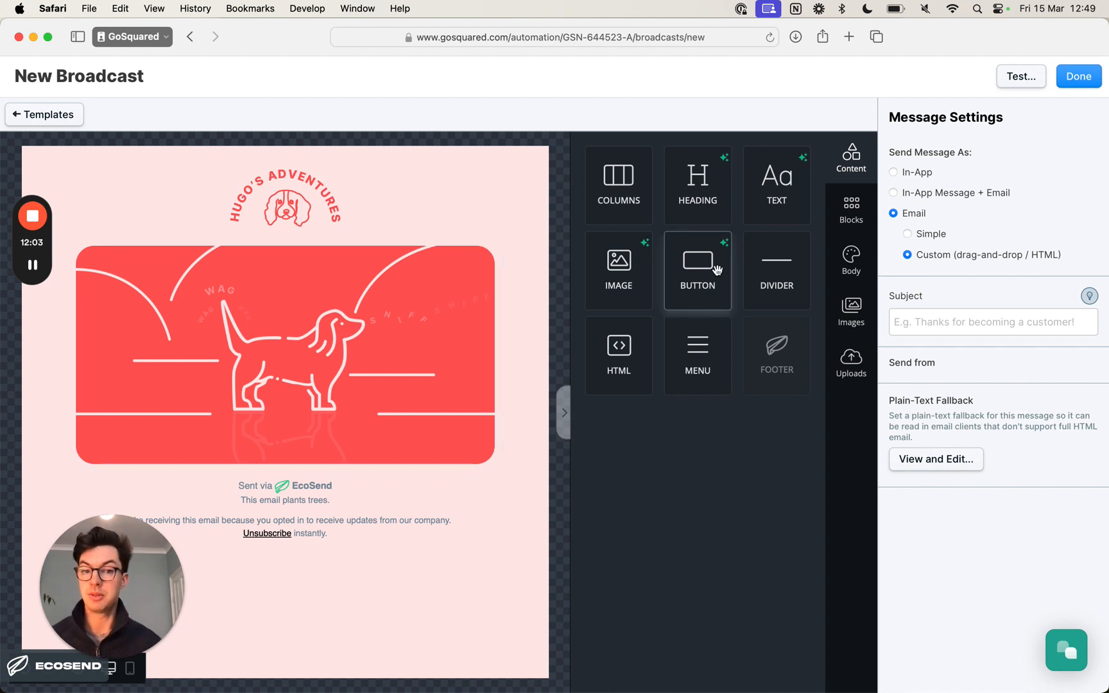
# - Insert a text block below the hero image and replace its placeholder with the intro copied from Notion, from "Hello there!" to "Hugo x", without formatting
pyautogui.moveTo(770, 177); pyautogui.dragTo(363, 475)
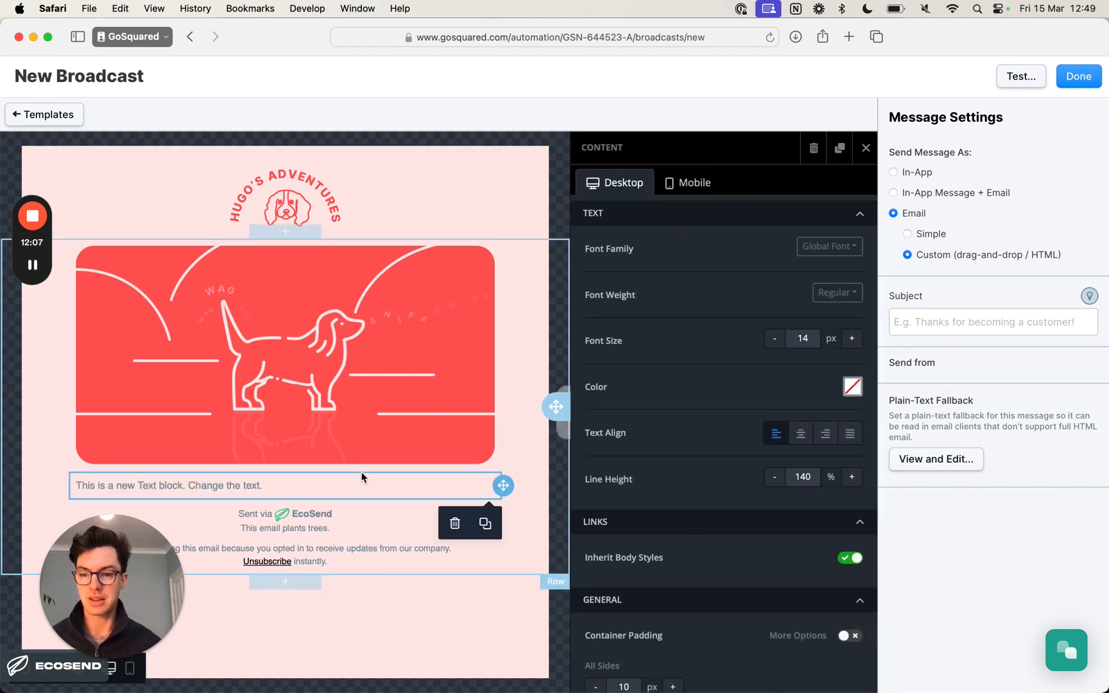
pyautogui.click(340, 484)
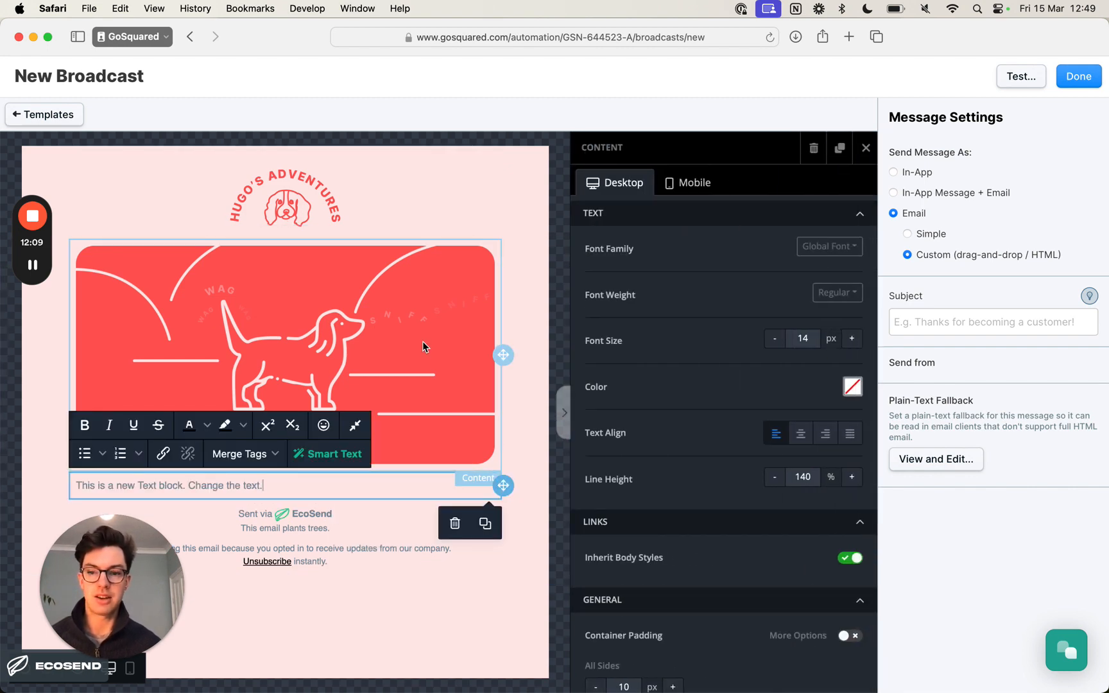
pyautogui.press('super+Tab')
pyautogui.scroll(15, 553, 227)
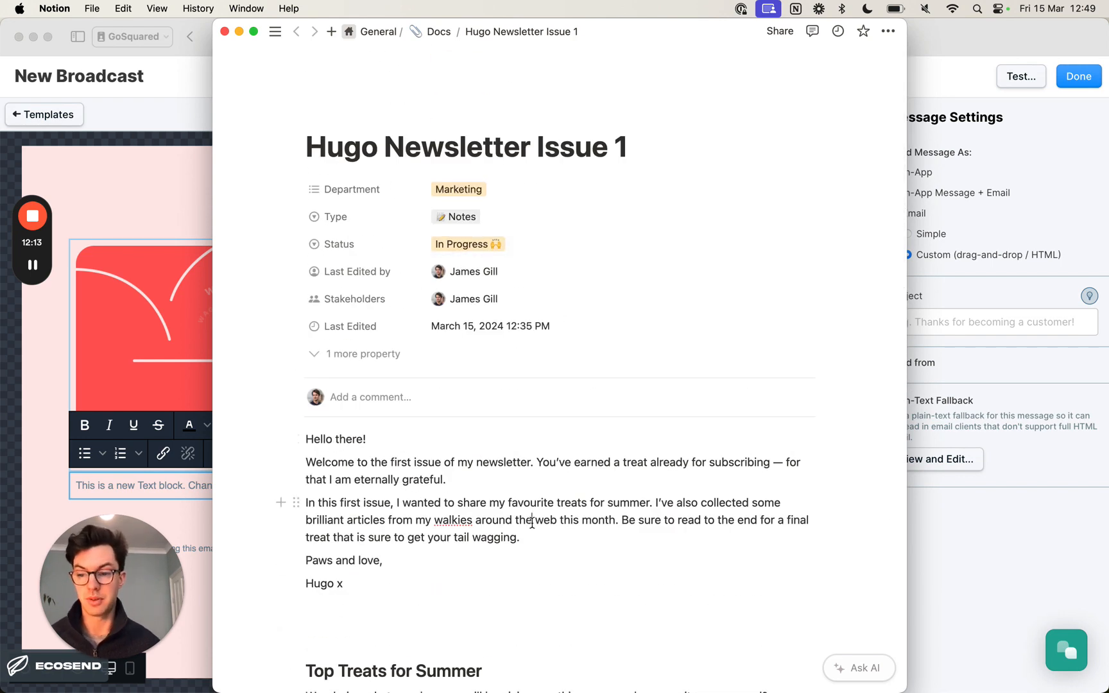
pyautogui.scroll(-2, 449, 526)
pyautogui.click(388, 508)
pyautogui.moveTo(390, 508); pyautogui.dragTo(296, 370)
pyautogui.press('super+Tab')
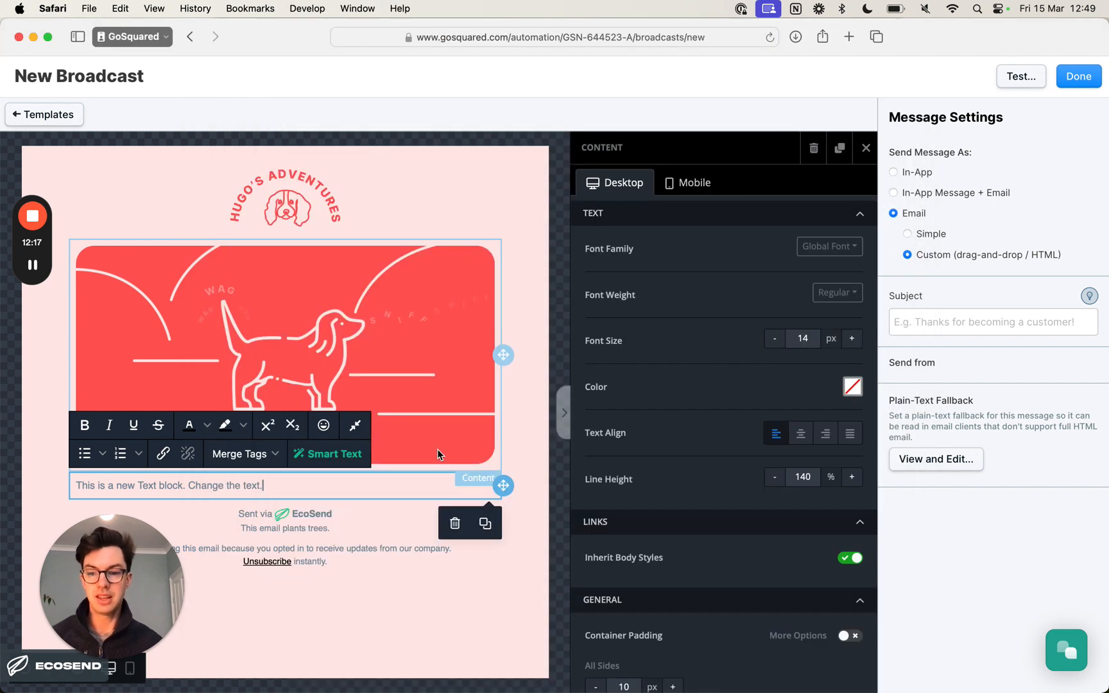
pyautogui.press('super+a')
pyautogui.press('super+v')
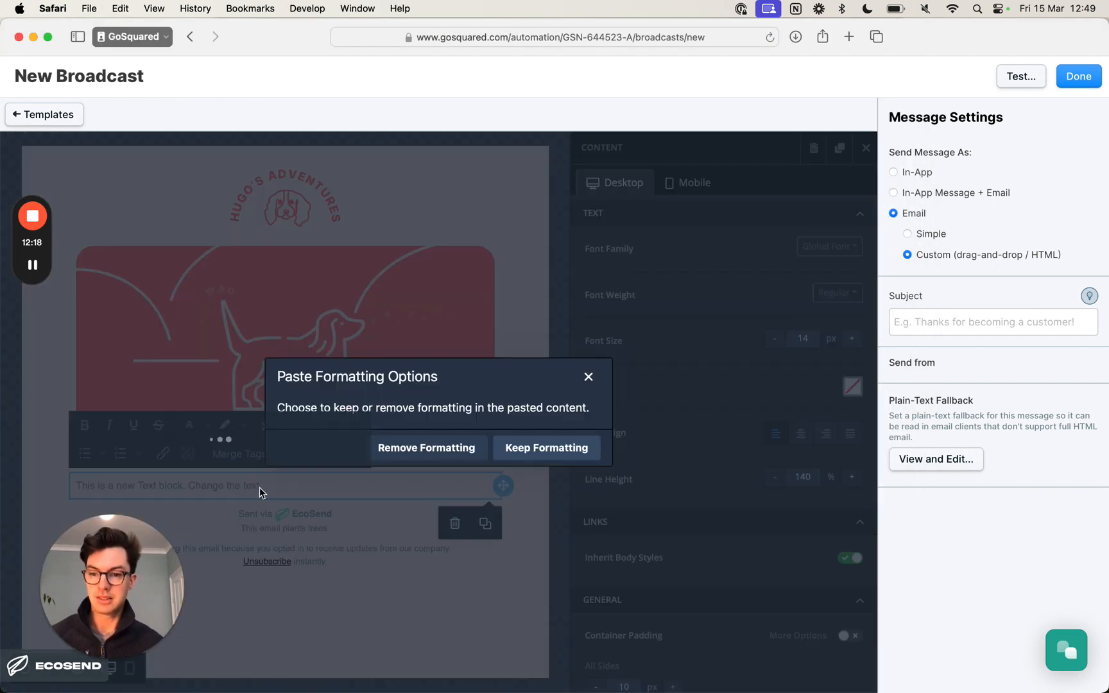
pyautogui.click(463, 453)
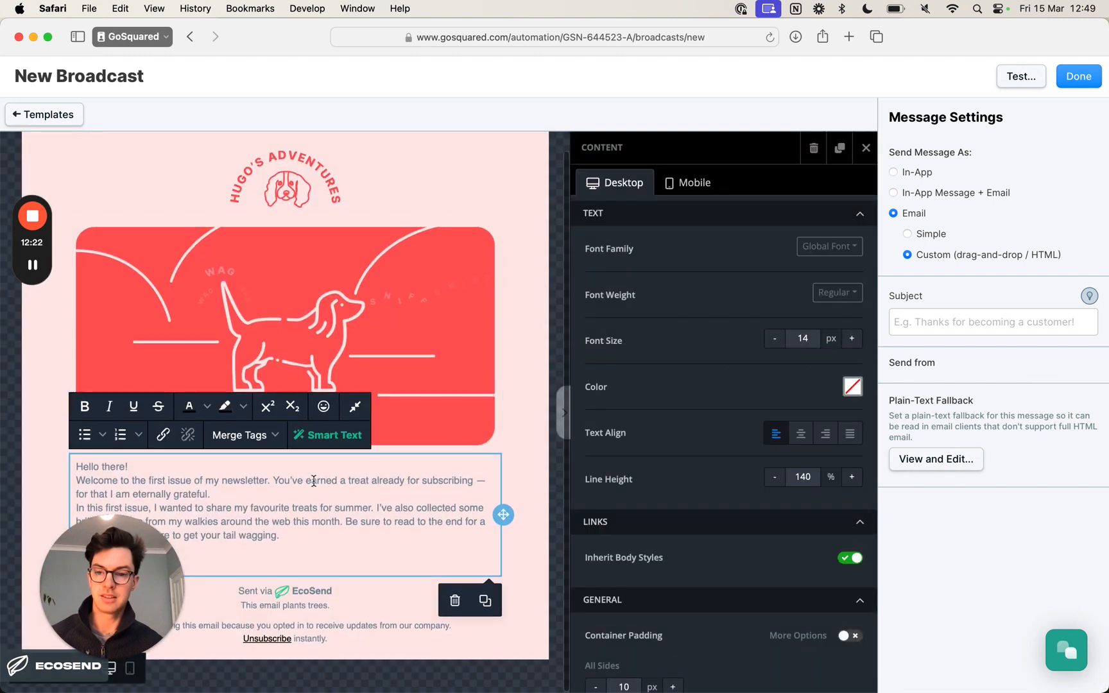
pyautogui.tripleClick(209, 522)
pyautogui.click(305, 547)
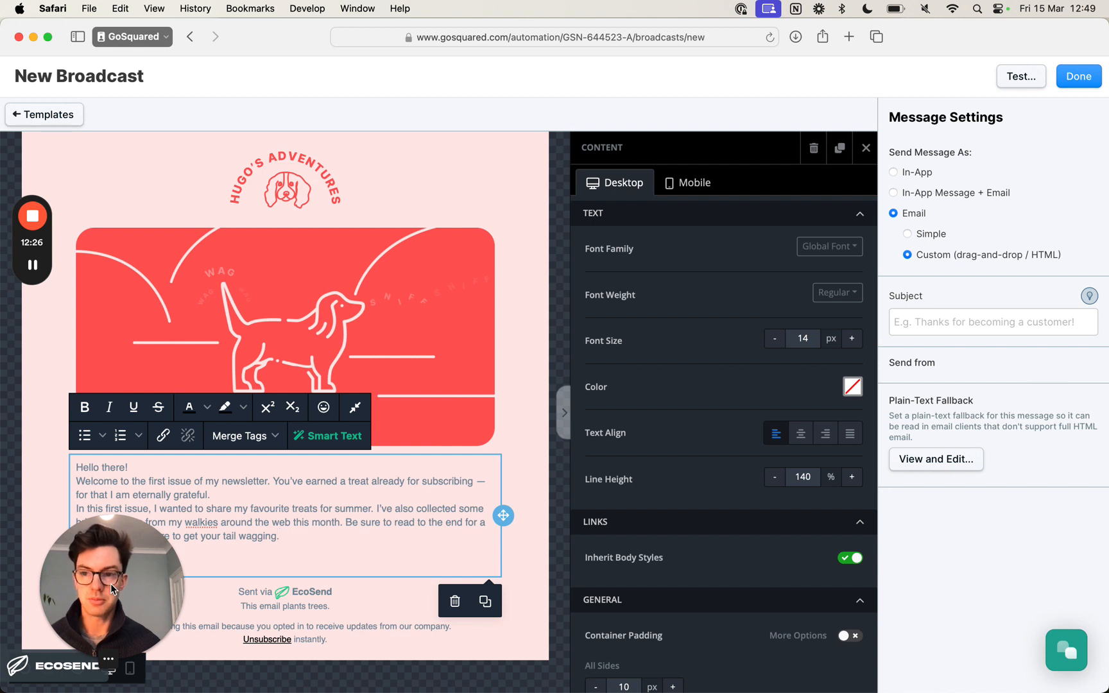
pyautogui.moveTo(109, 583); pyautogui.dragTo(104, 118)
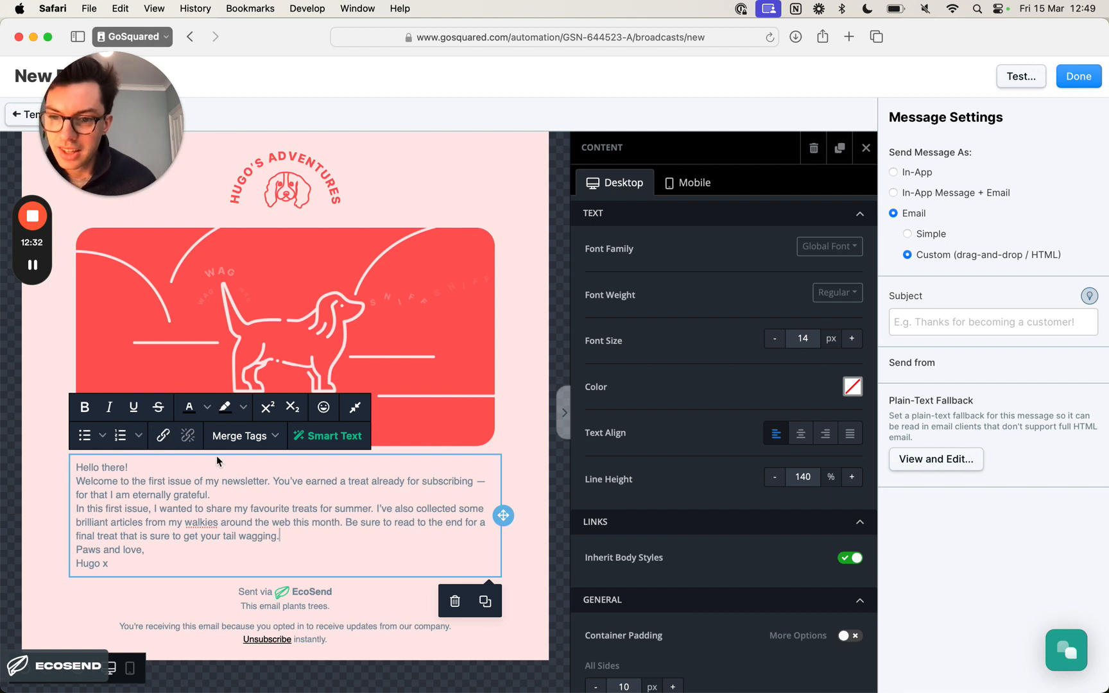
# - Change the text colour of the whole intro below the hero image to black
pyautogui.hotkey('shift', 'alt', 'Up')
pyautogui.press('super+a')
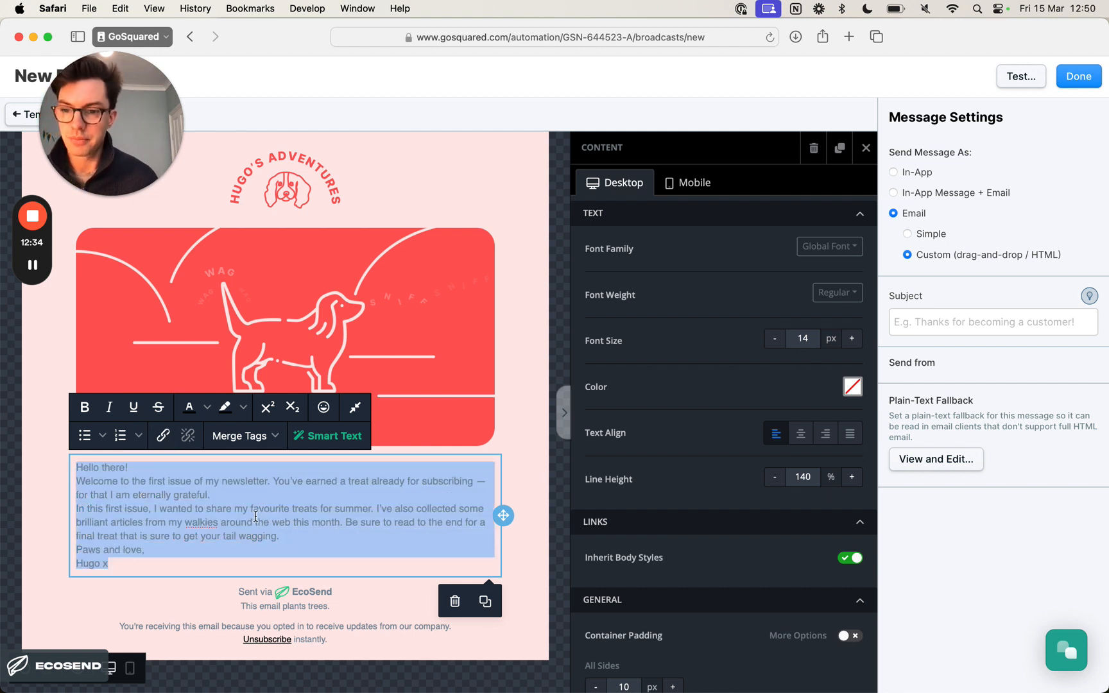
pyautogui.click(206, 408)
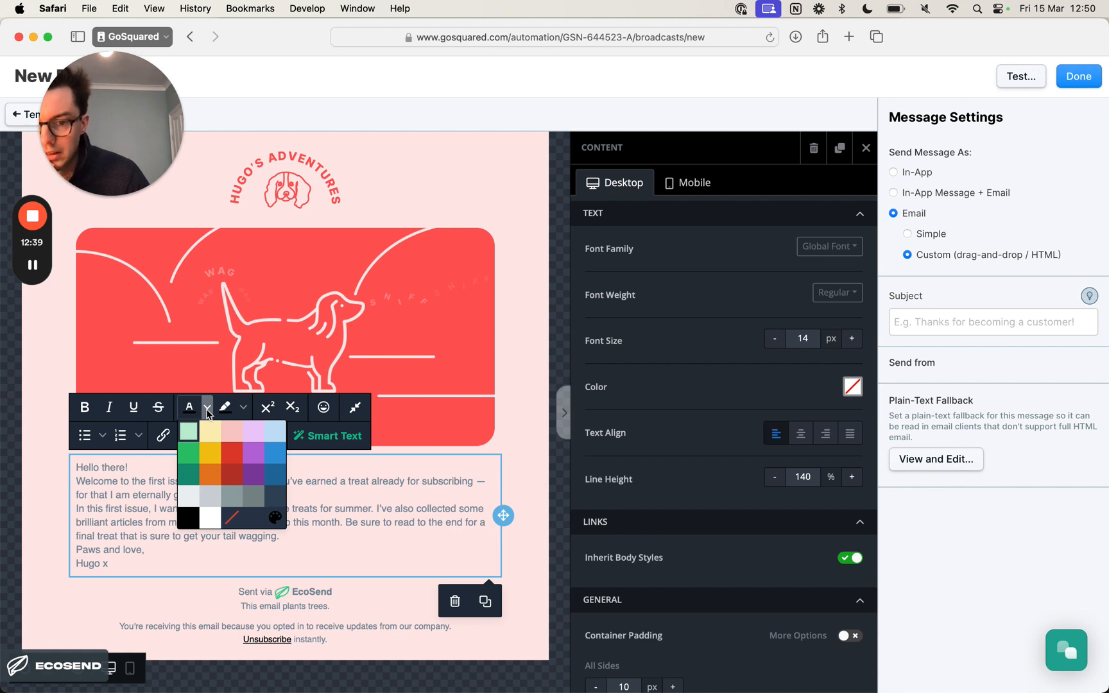
pyautogui.click(207, 410)
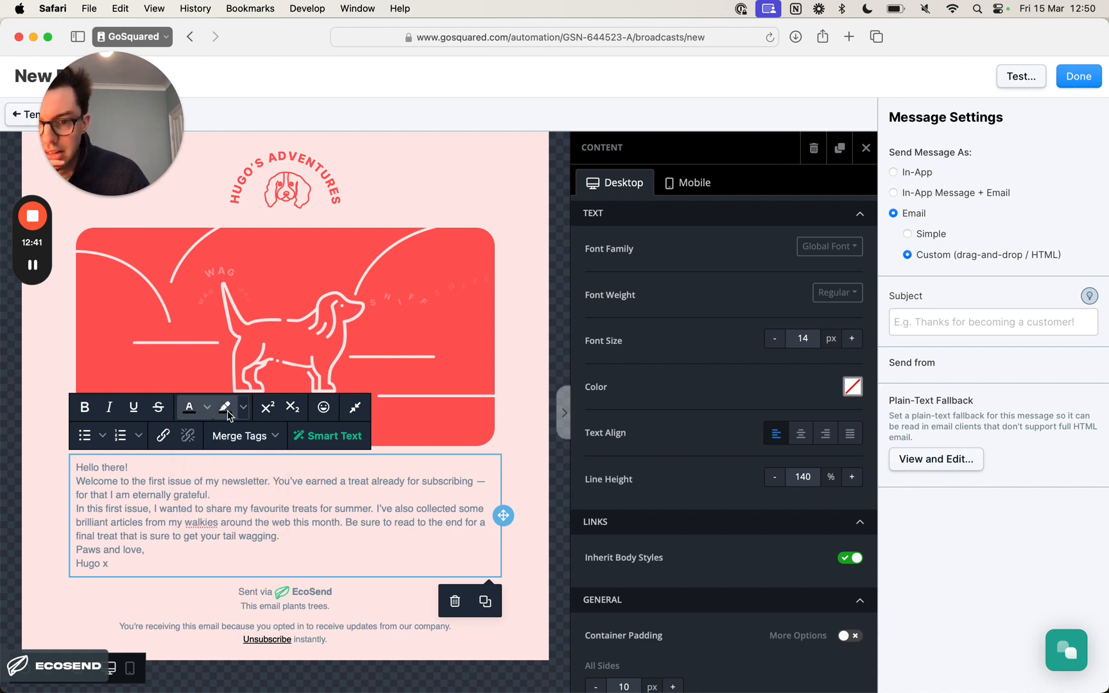
pyautogui.click(189, 410)
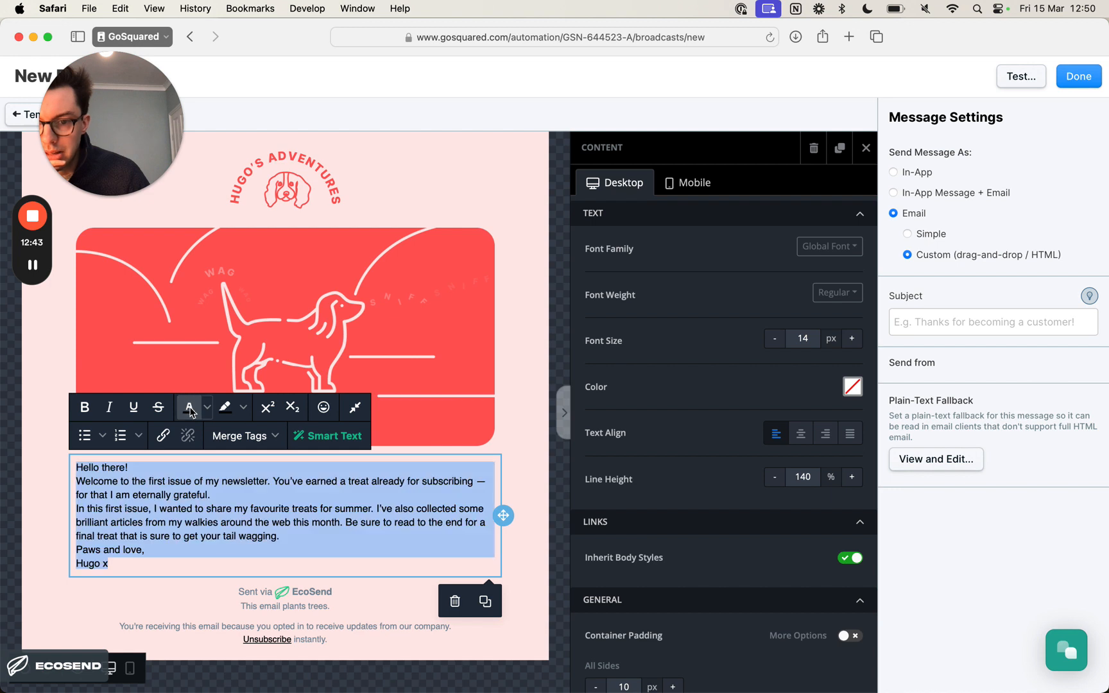
pyautogui.click(217, 506)
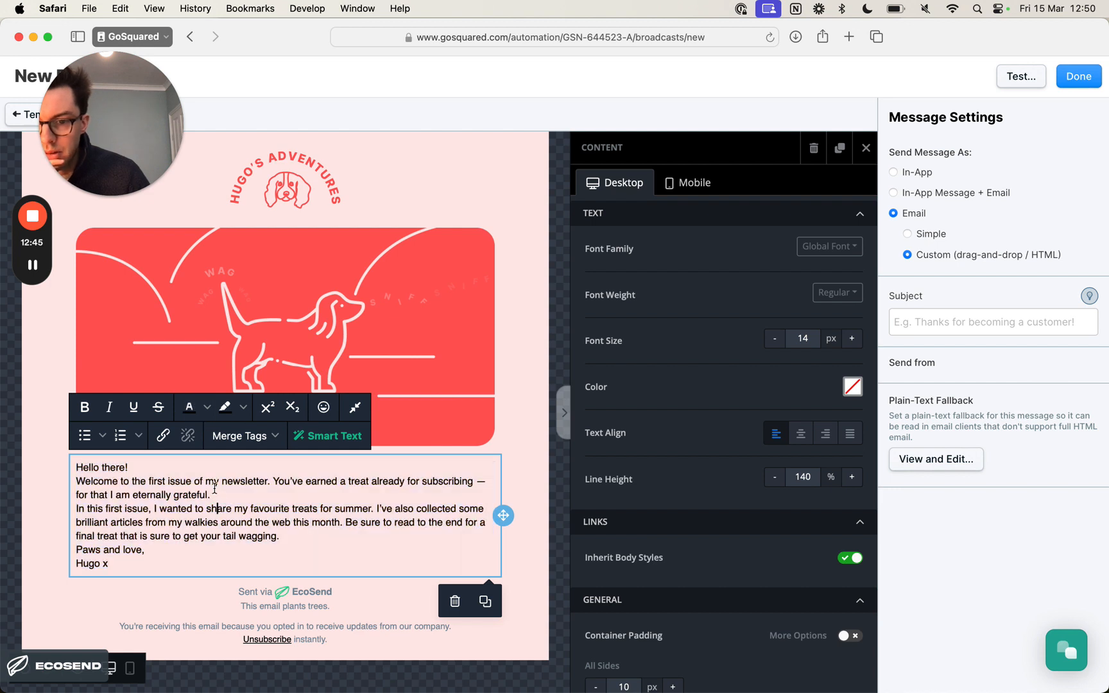
pyautogui.tripleClick(197, 471)
pyautogui.click(226, 511)
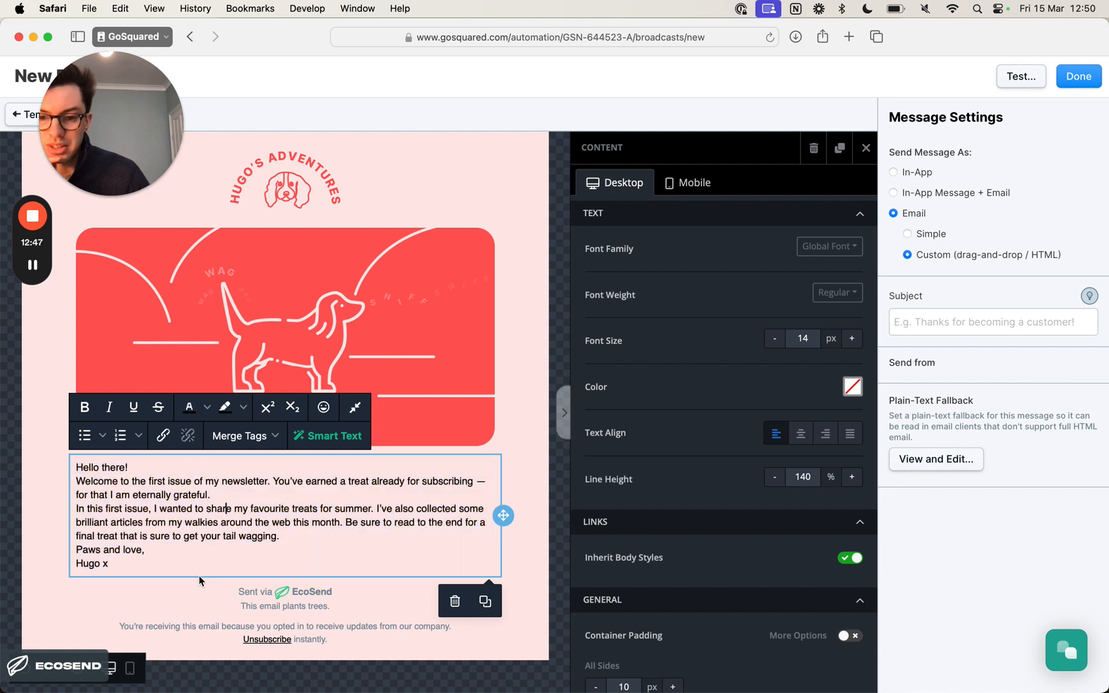
# - Set the intro text's font size to 16 px and its line height to 150%
pyautogui.moveTo(188, 563); pyautogui.dragTo(50, 460)
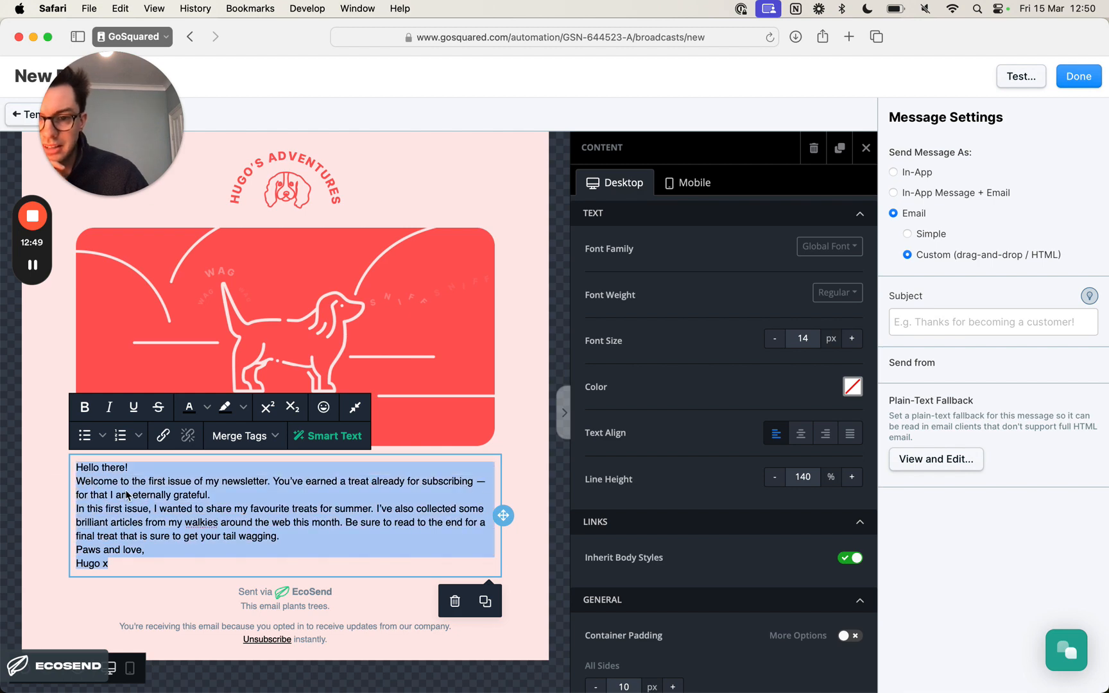
pyautogui.click(204, 514)
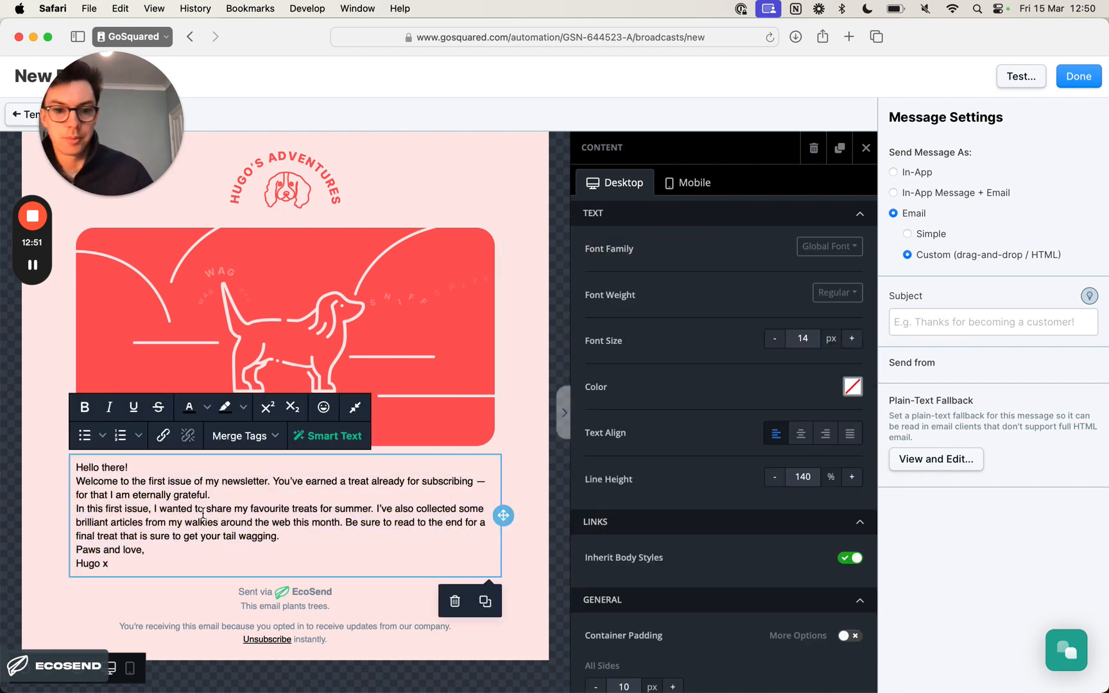
pyautogui.press('super+a')
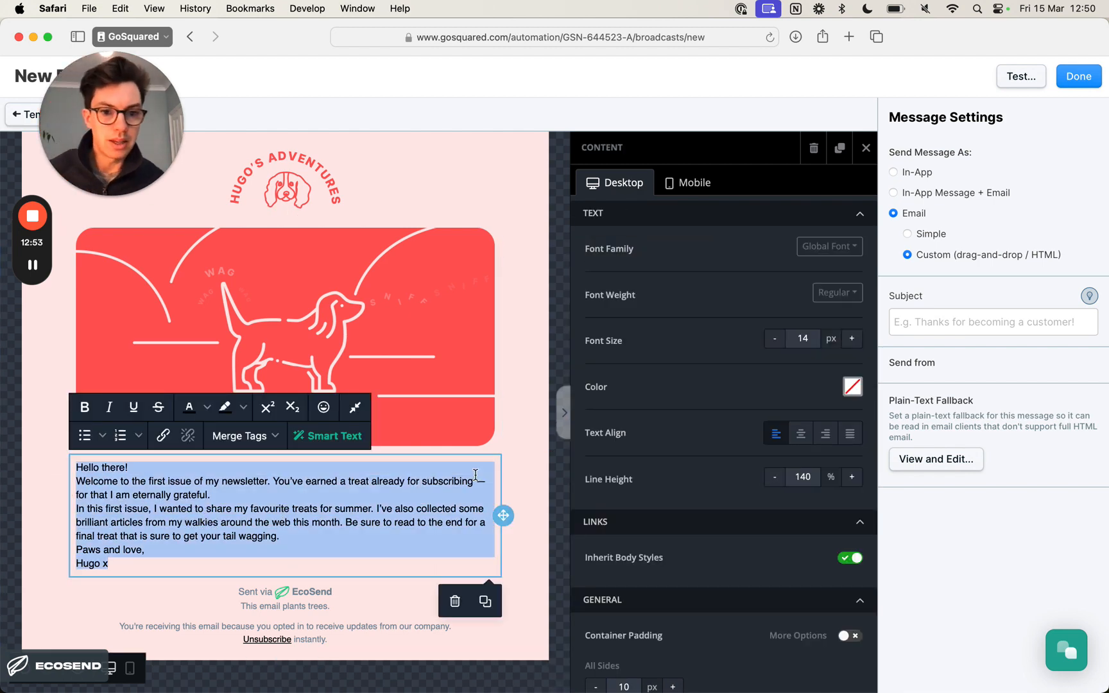
pyautogui.click(853, 340)
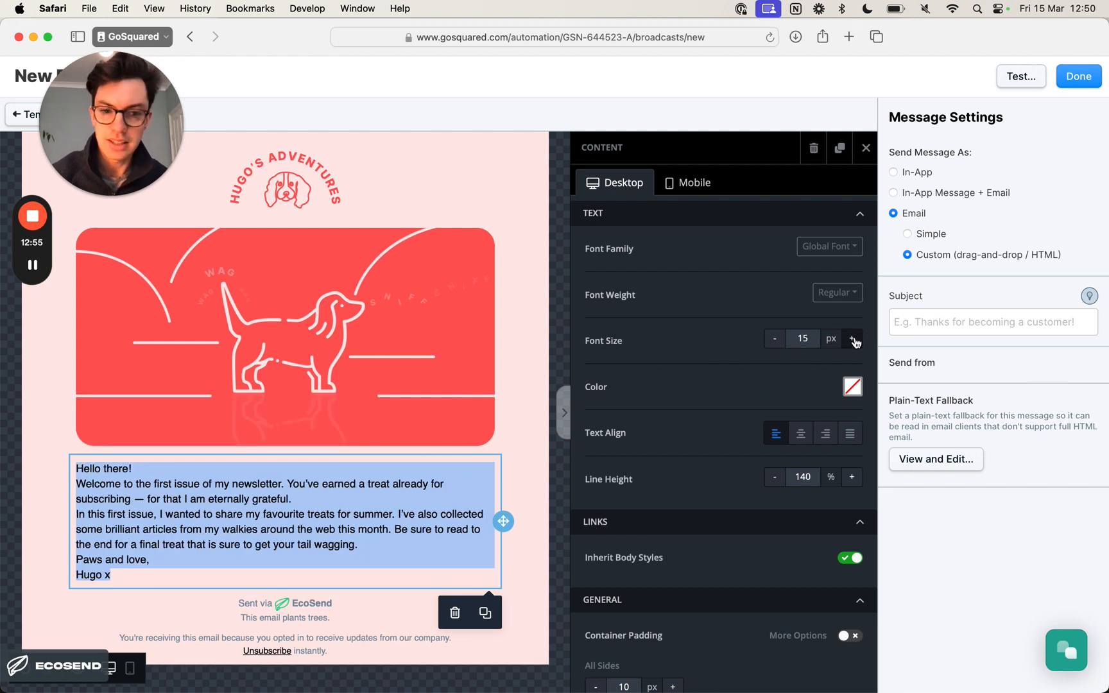
pyautogui.click(853, 341)
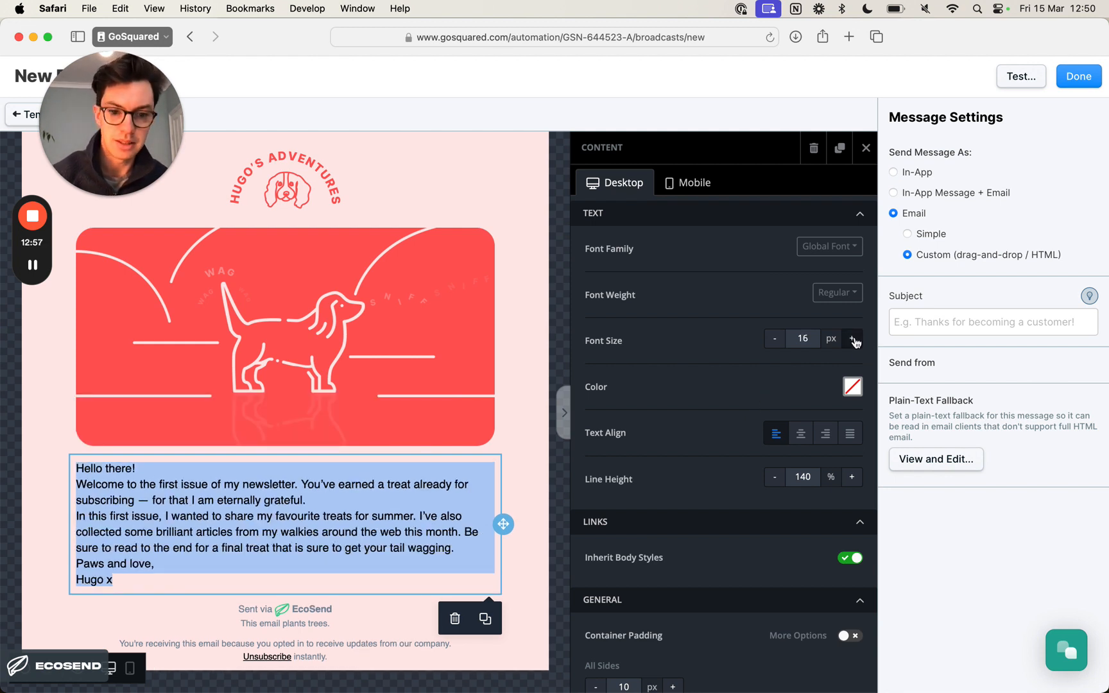
pyautogui.click(850, 478)
pyautogui.click(851, 478)
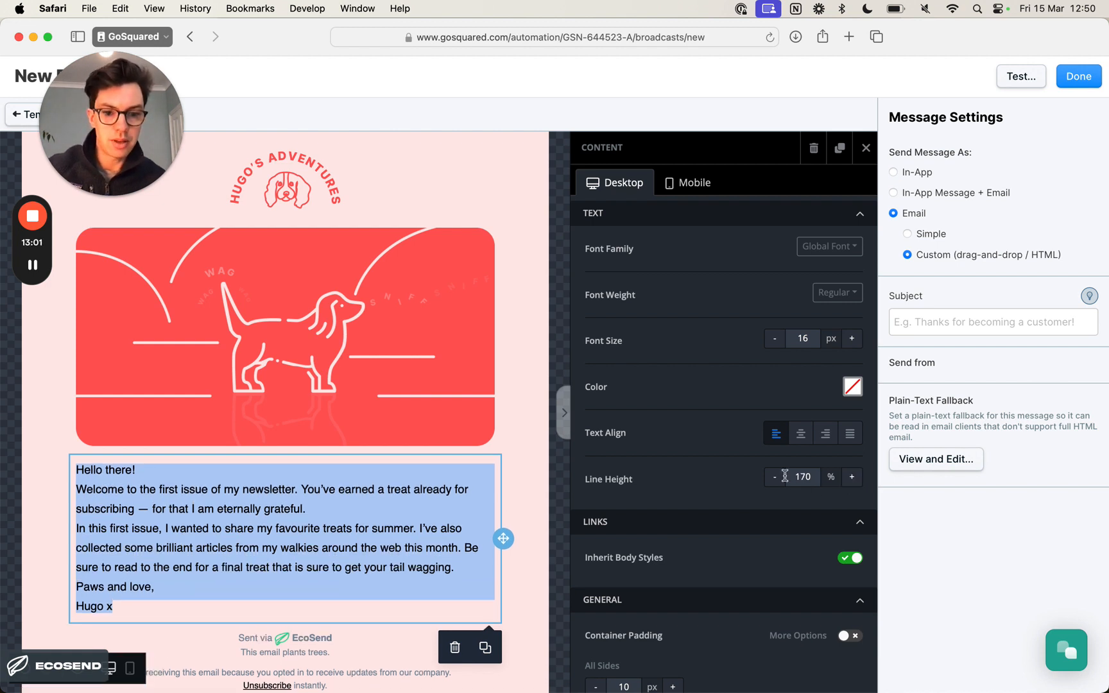
pyautogui.click(775, 477)
pyautogui.click(774, 477)
pyautogui.click(851, 478)
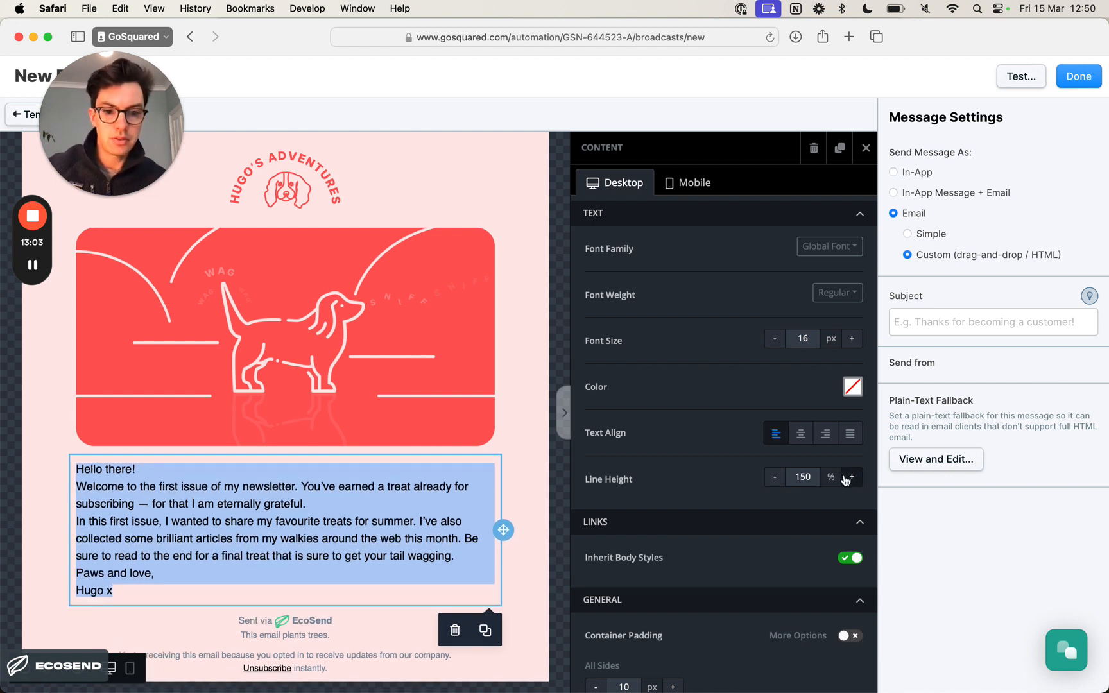
# - Add blank lines after "Hello there!", between the two intro paragraphs, and before "Paws and love,"
pyautogui.click(273, 534)
pyautogui.click(252, 575)
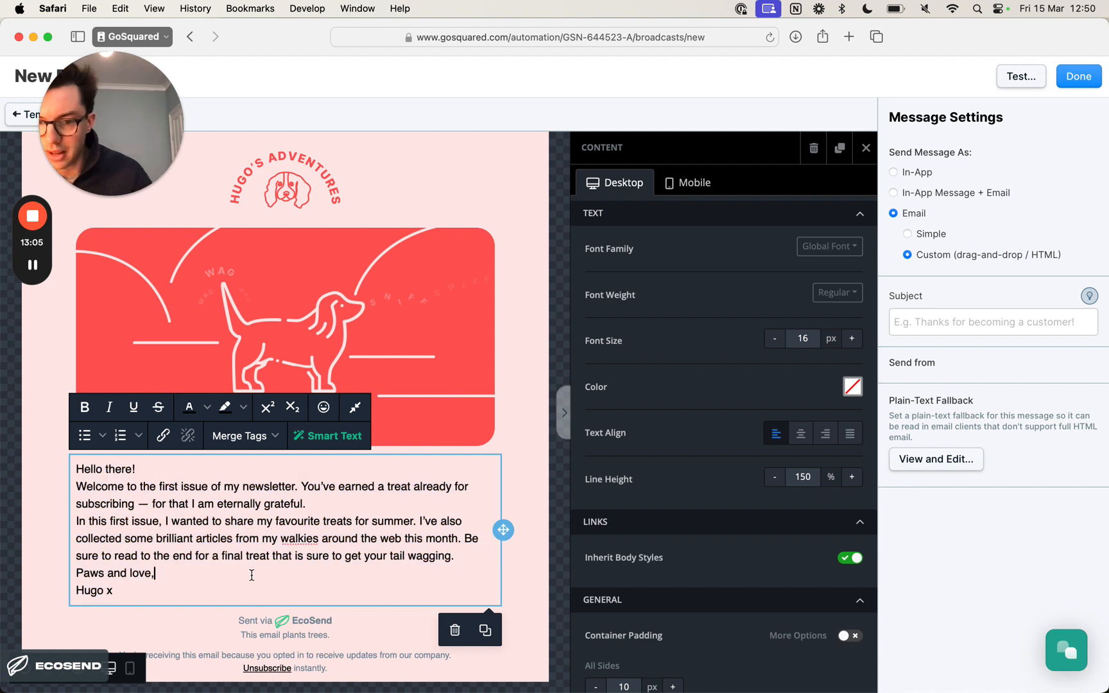
pyautogui.click(329, 499)
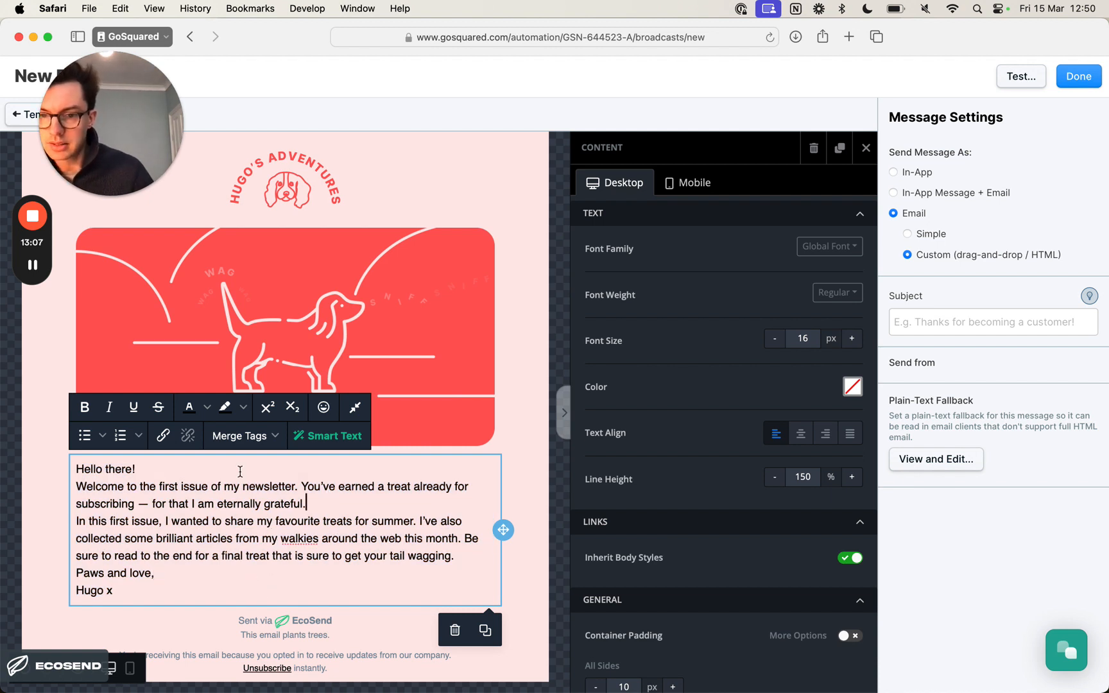
pyautogui.press('Return')
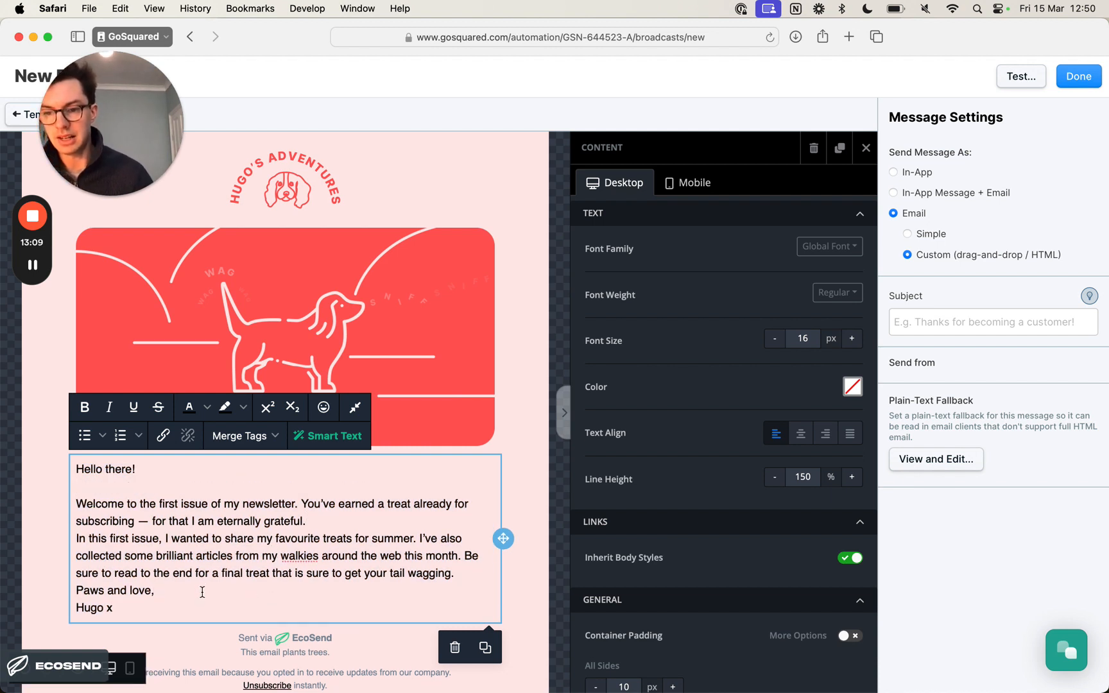
pyautogui.press('Return')
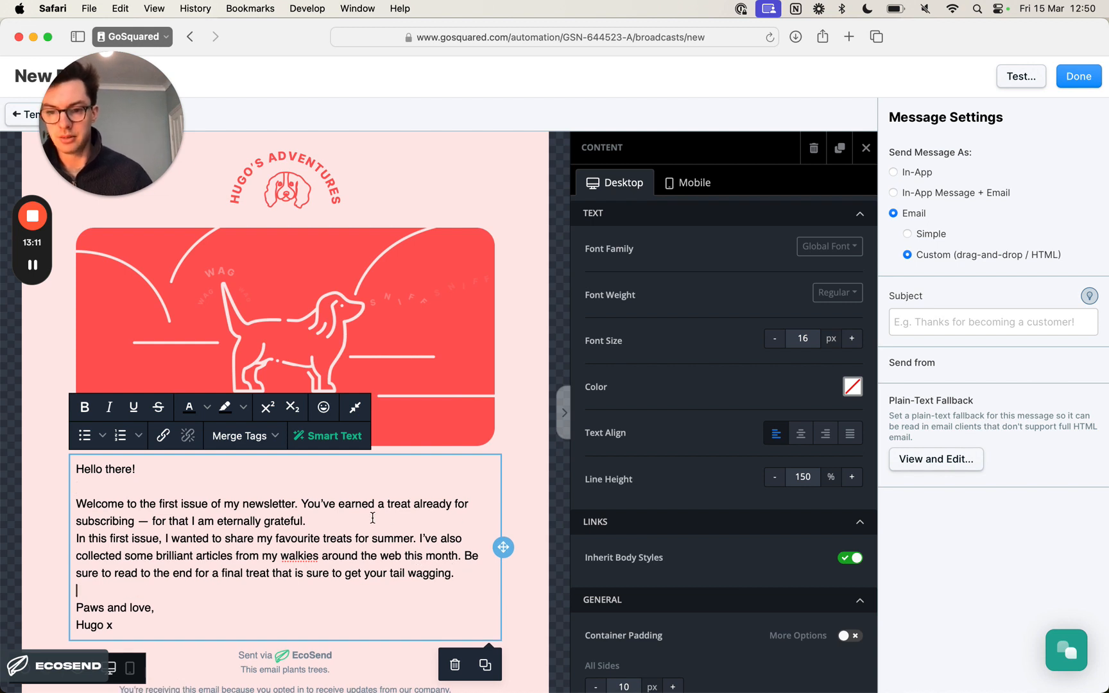
pyautogui.press('Return')
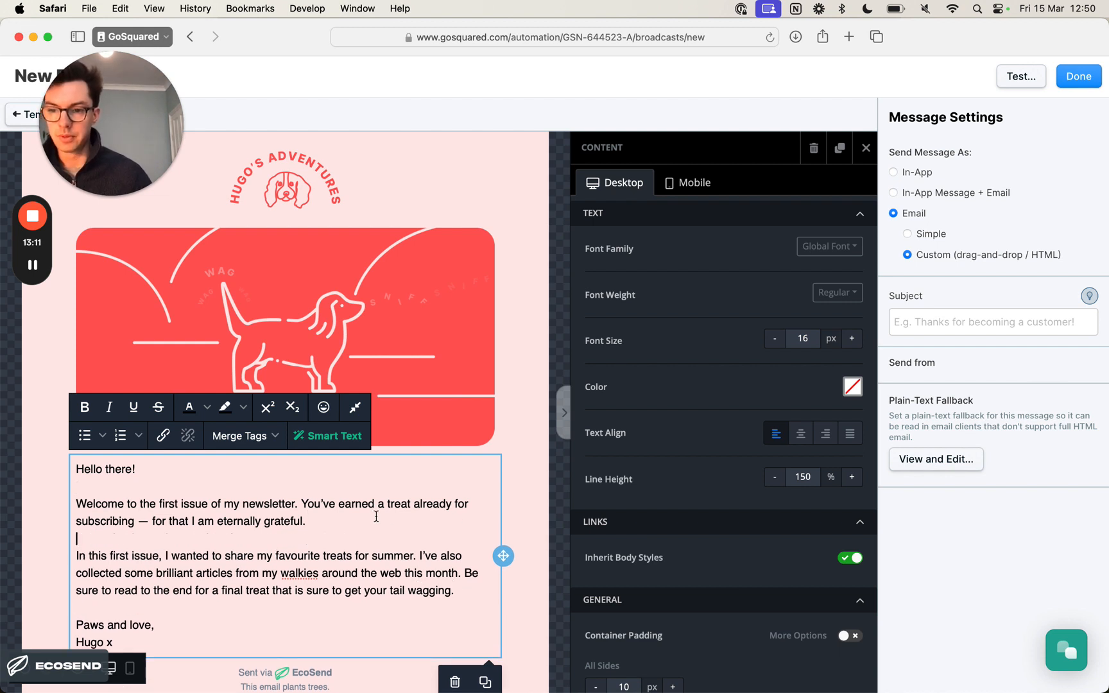
pyautogui.click(520, 505)
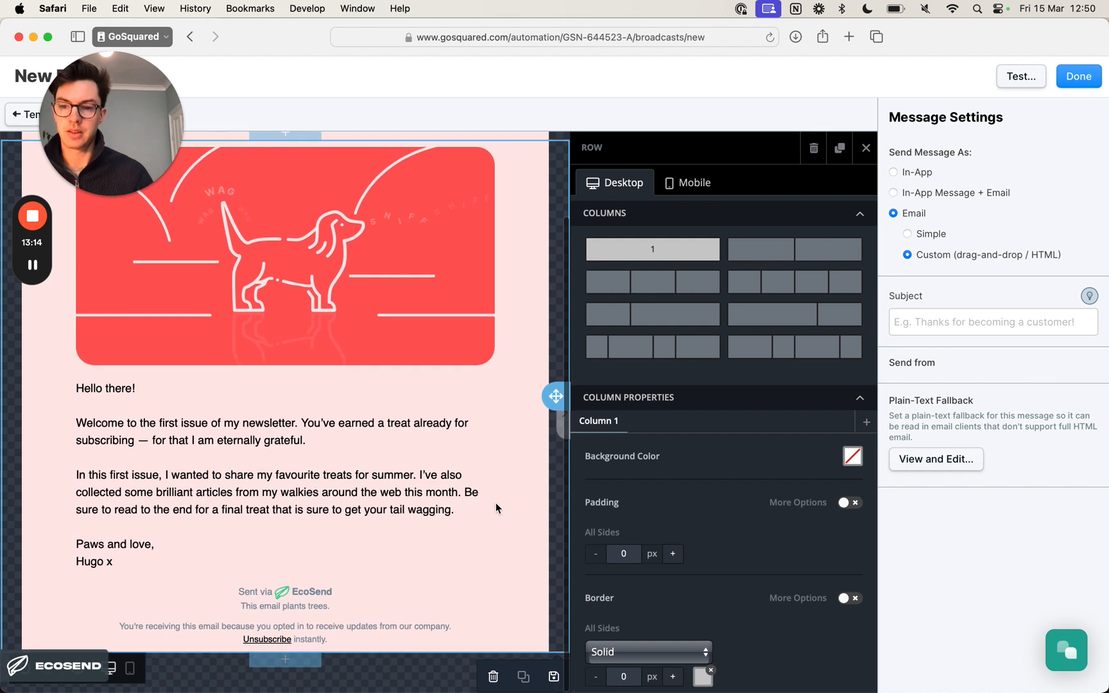
pyautogui.click(364, 492)
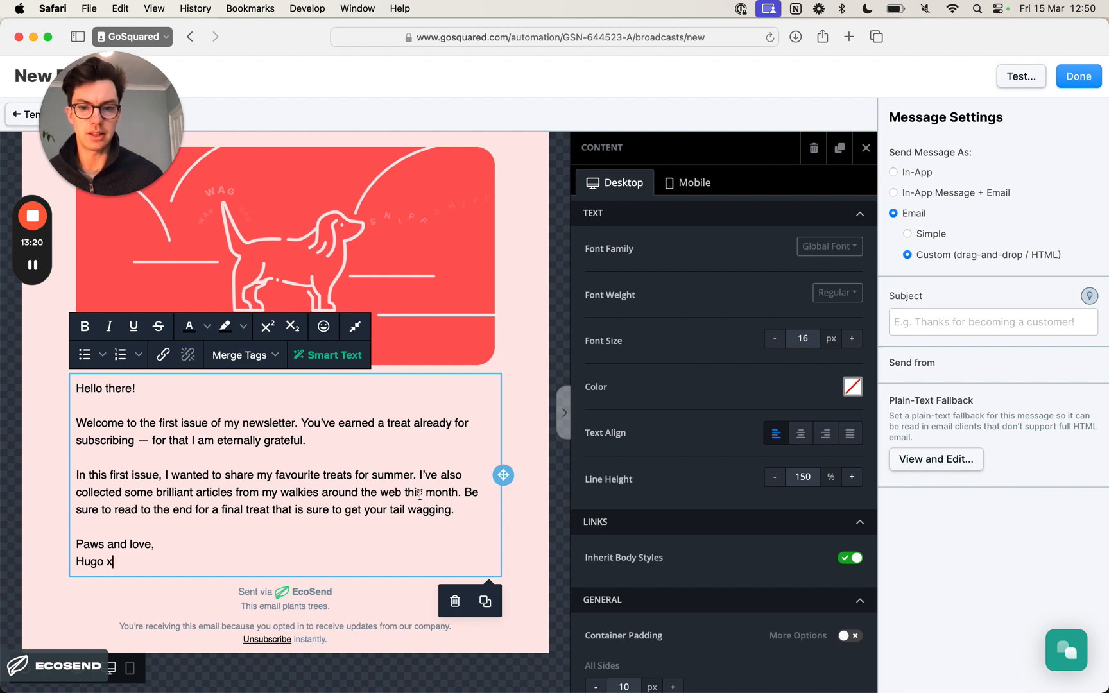
pyautogui.press('super+Tab')
pyautogui.press('super+Tab')
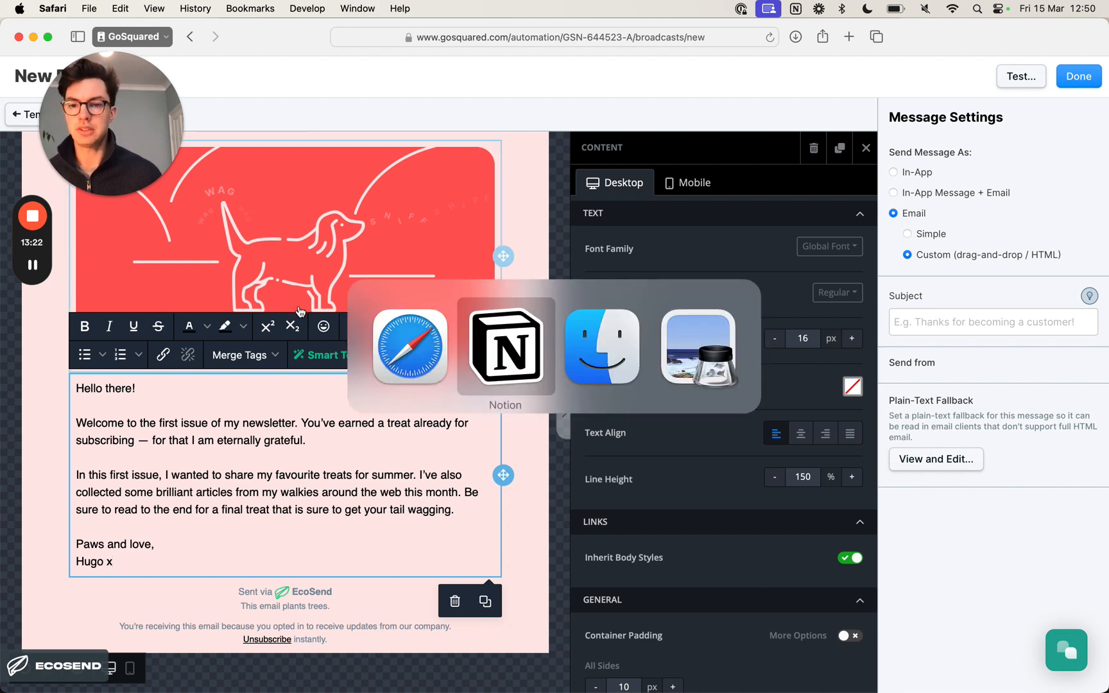
pyautogui.press('super+Tab')
pyautogui.press('super+Tab')
pyautogui.press('super+Tab')
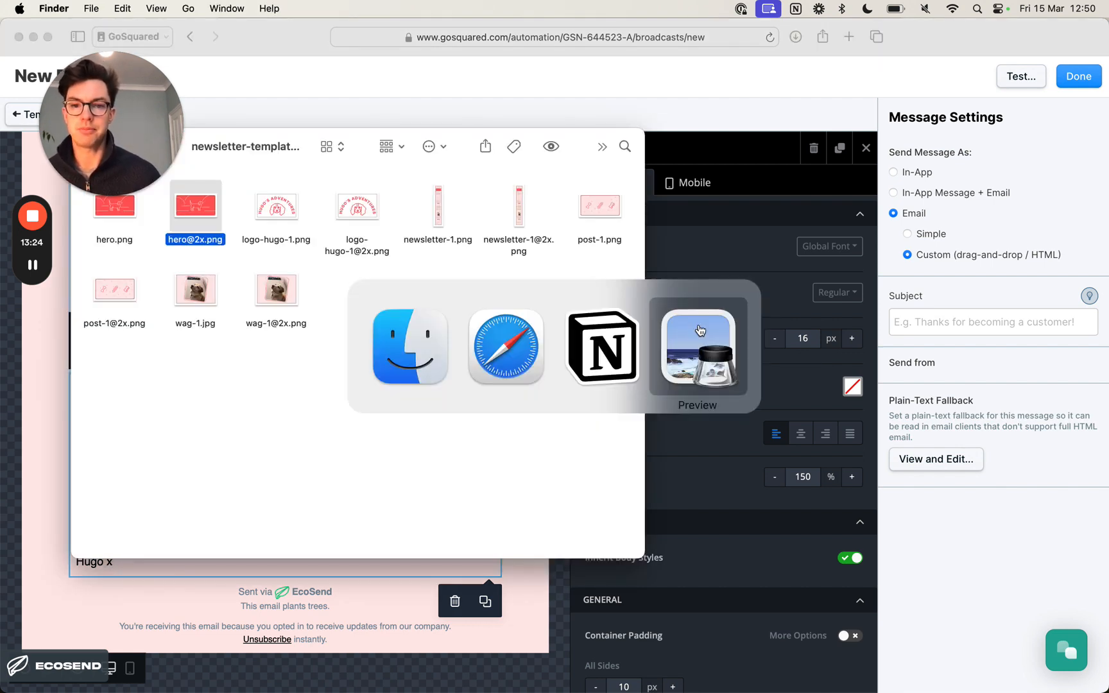
pyautogui.scroll(-10, 322, 335)
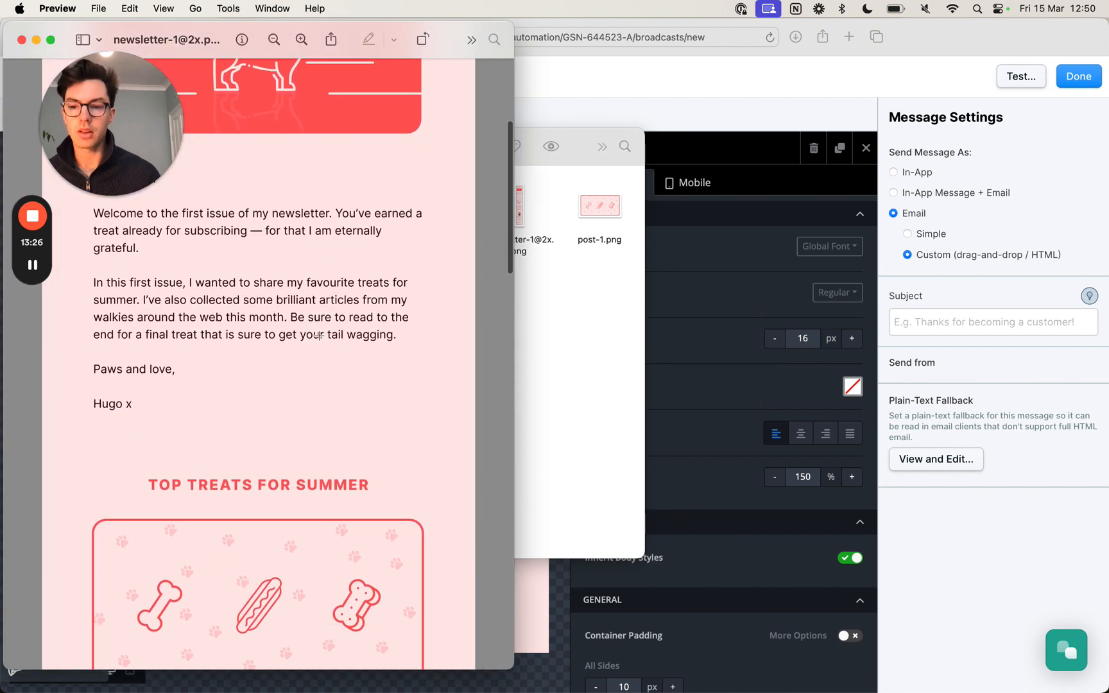
pyautogui.scroll(-3, 319, 333)
pyautogui.scroll(1, 317, 332)
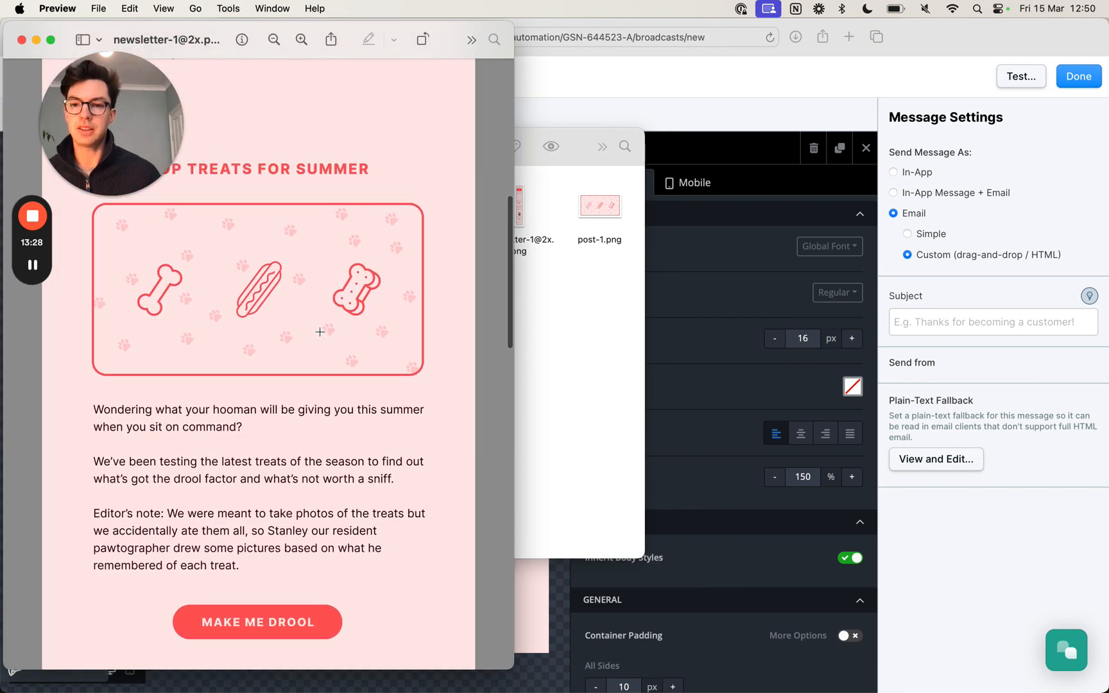
pyautogui.scroll(-2, 316, 330)
pyautogui.scroll(-1, 317, 330)
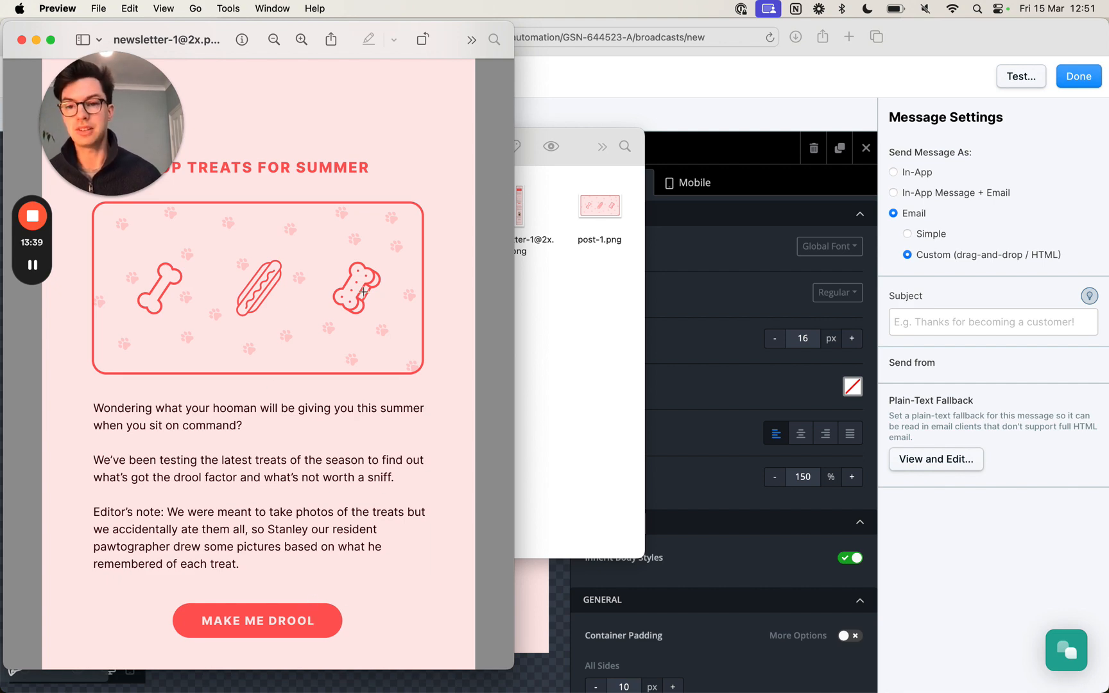
pyautogui.press('super+Tab')
pyautogui.press('super+Tab')
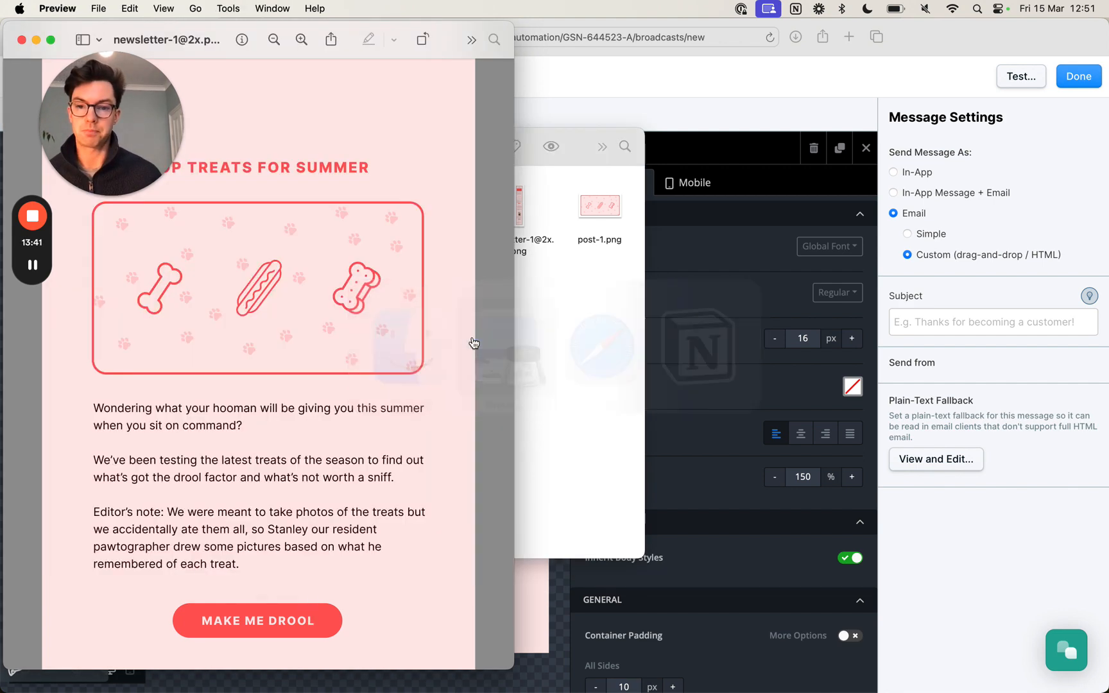
pyautogui.press('super+Tab')
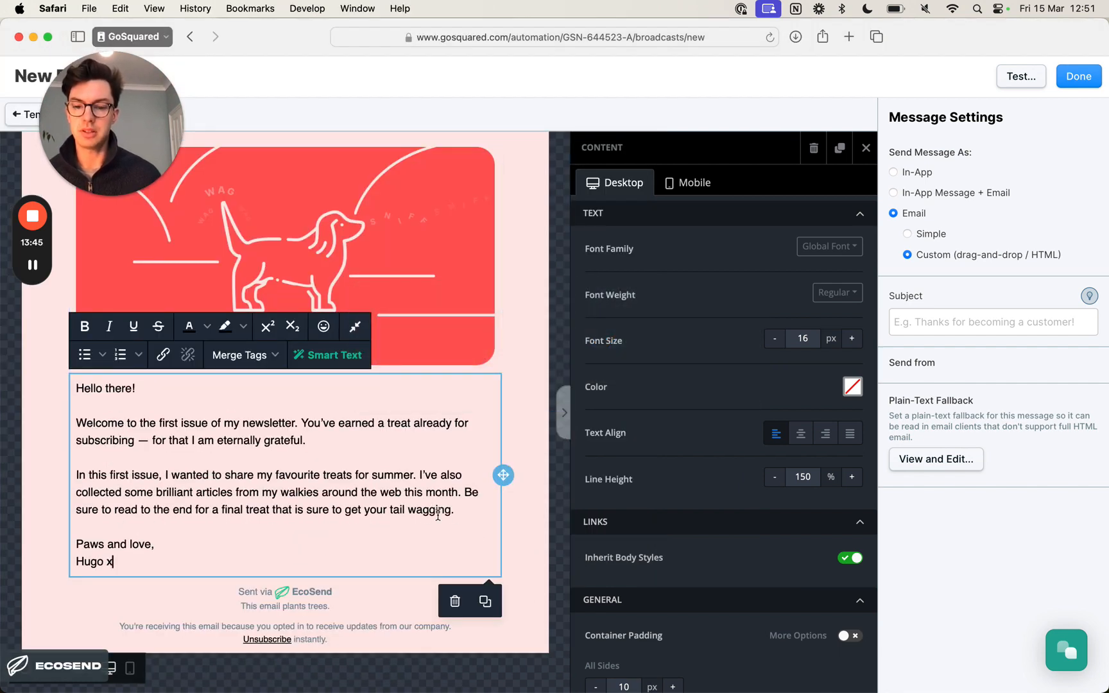
# - Insert a heading block between the intro text and the EcoSend footer
pyautogui.click(511, 561)
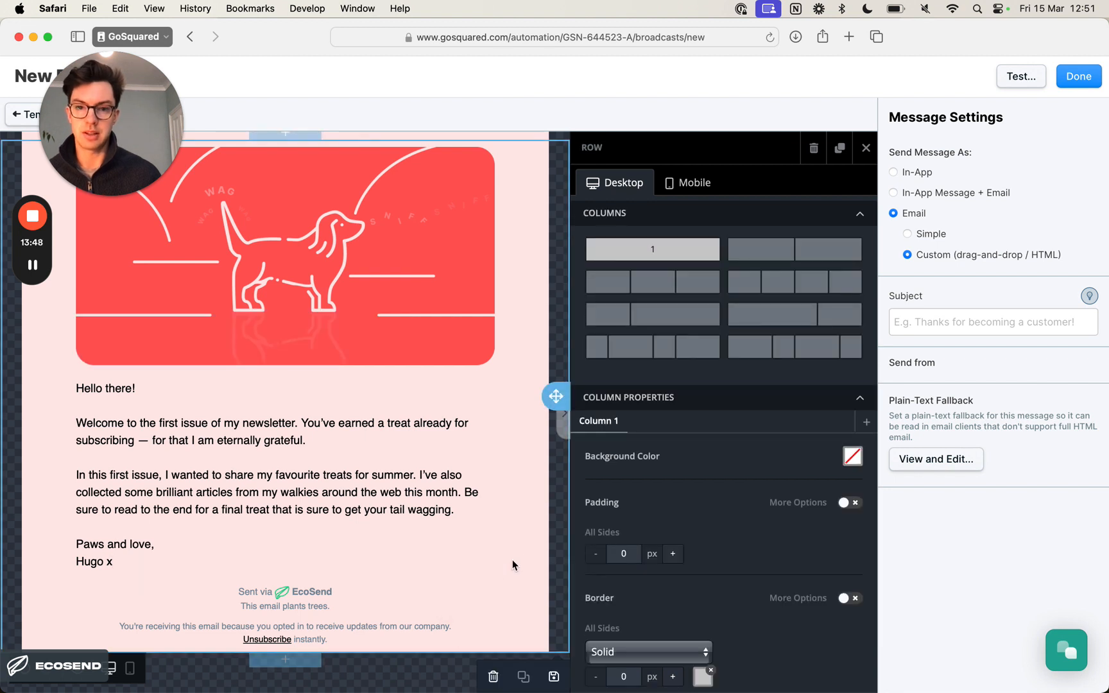
pyautogui.click(866, 147)
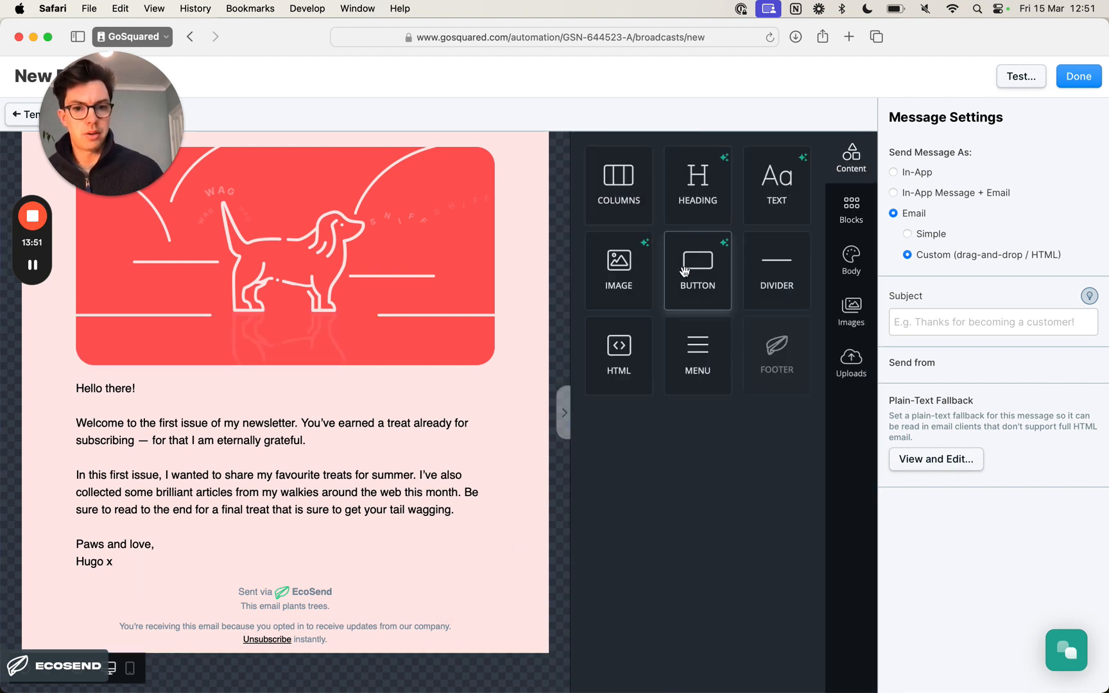
pyautogui.click(852, 211)
pyautogui.click(852, 164)
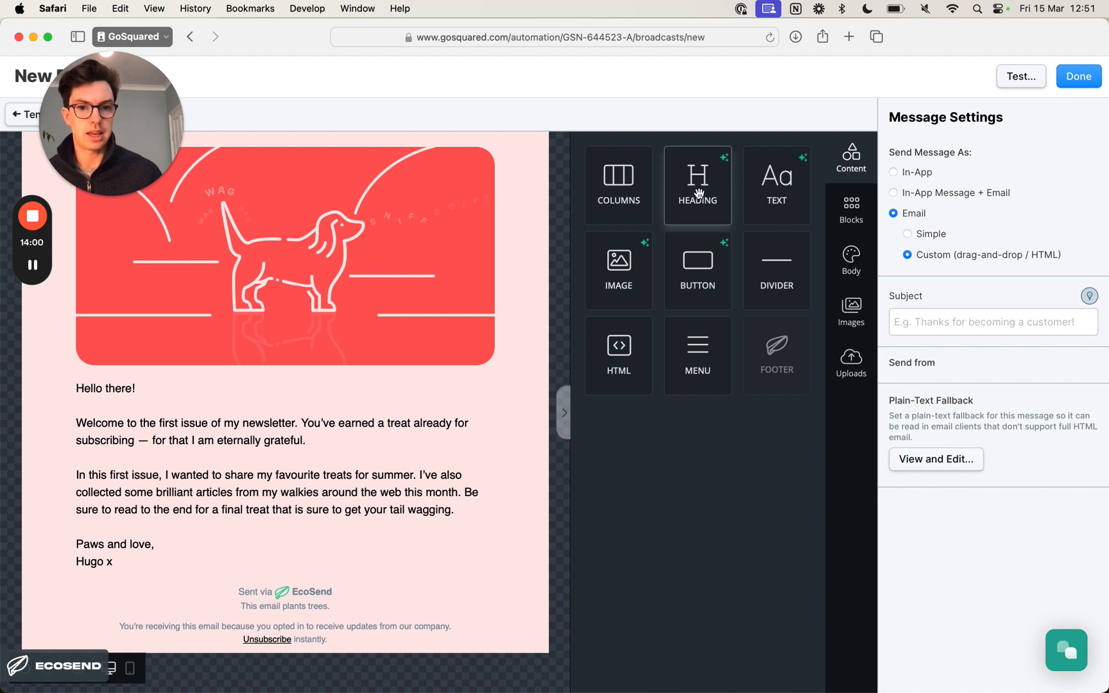
pyautogui.moveTo(703, 188); pyautogui.dragTo(315, 565)
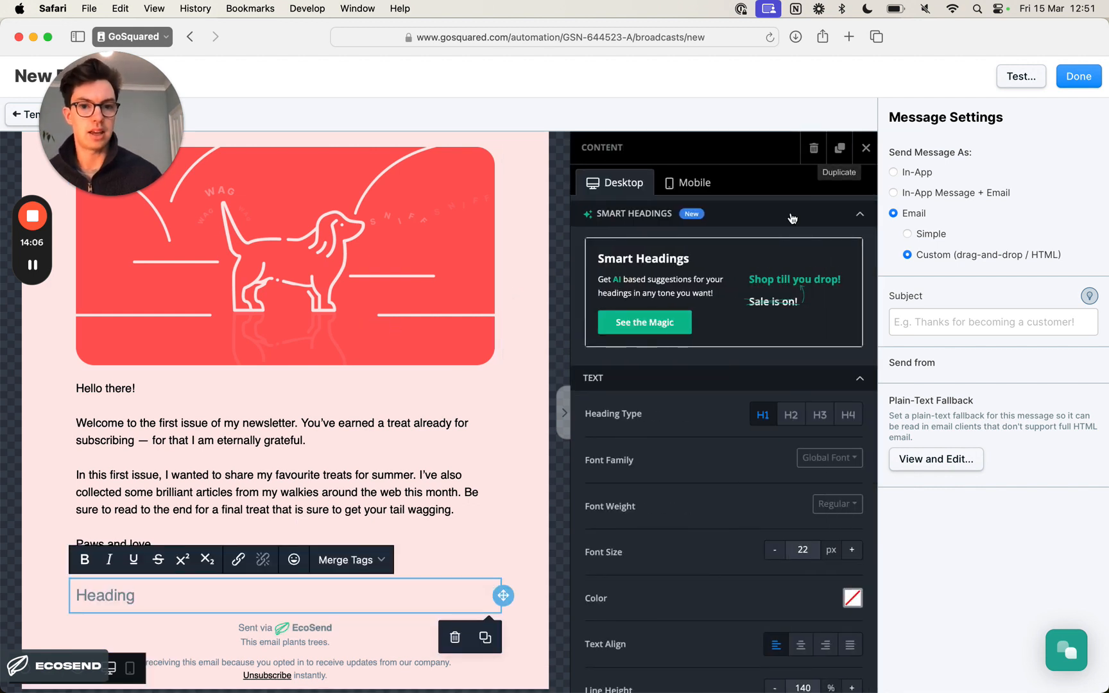
# - Replace the placeholder text of the heading block below the intro with "Top treats for summer"
pyautogui.scroll(-2, 321, 464)
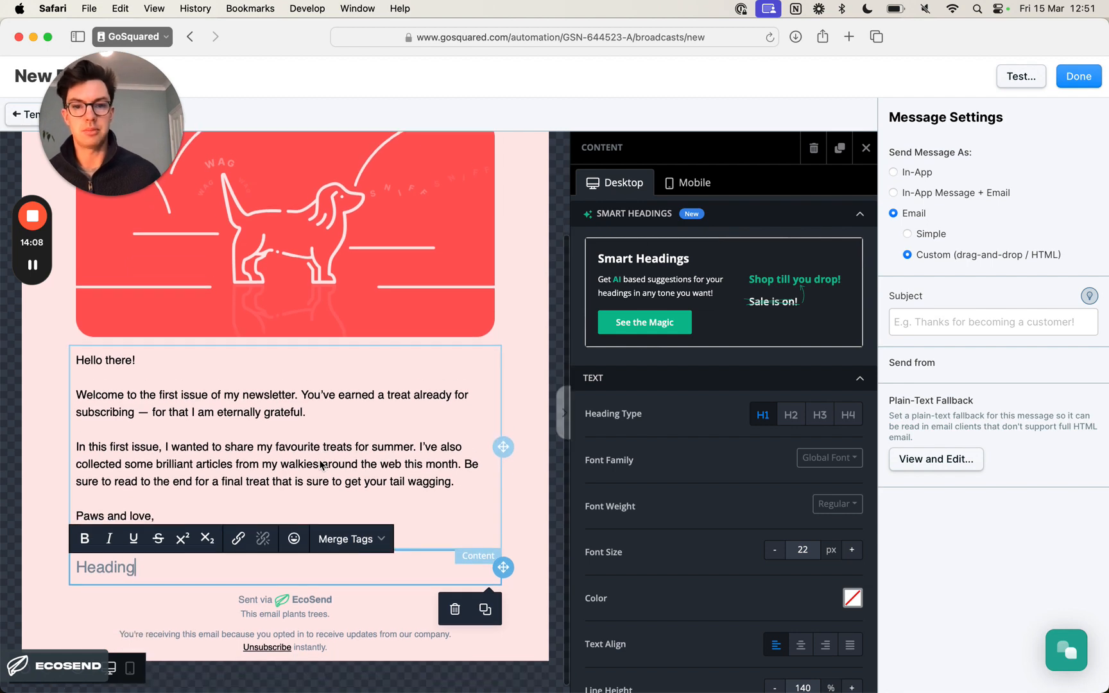
pyautogui.scroll(-1, 322, 465)
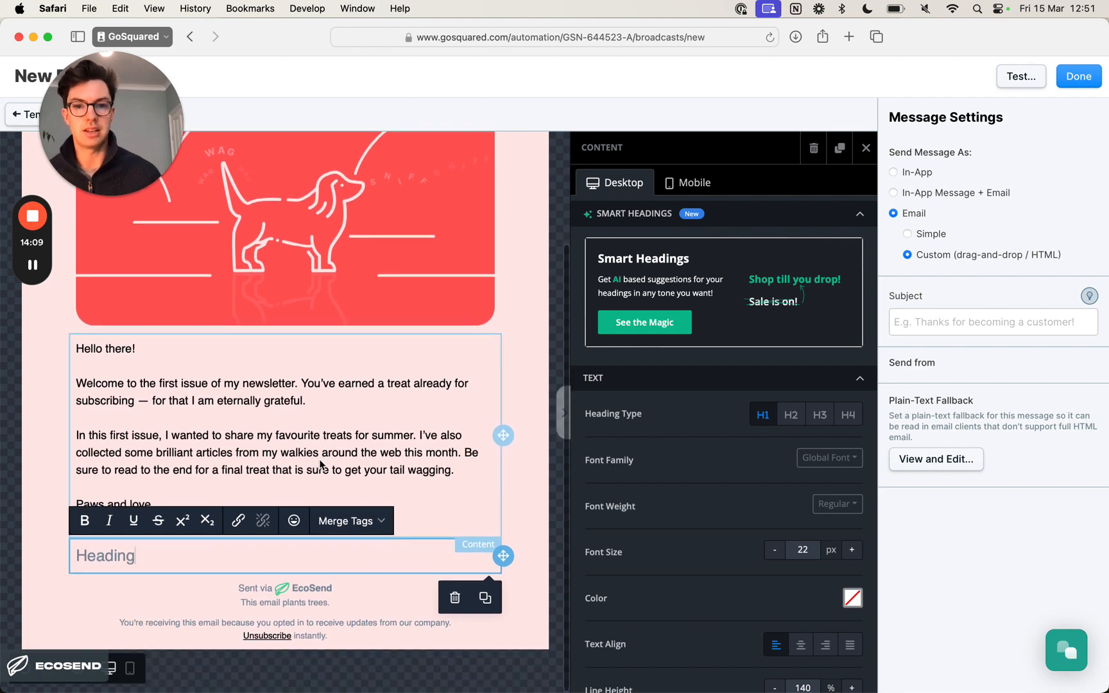
pyautogui.doubleClick(126, 561)
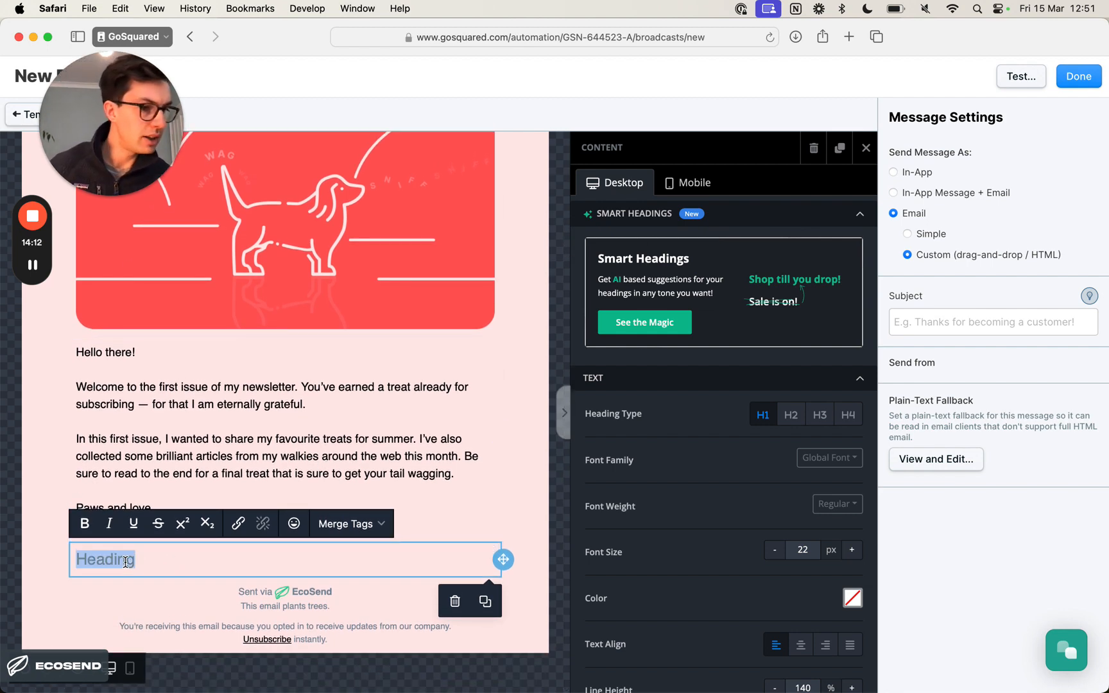
pyautogui.write('Top')
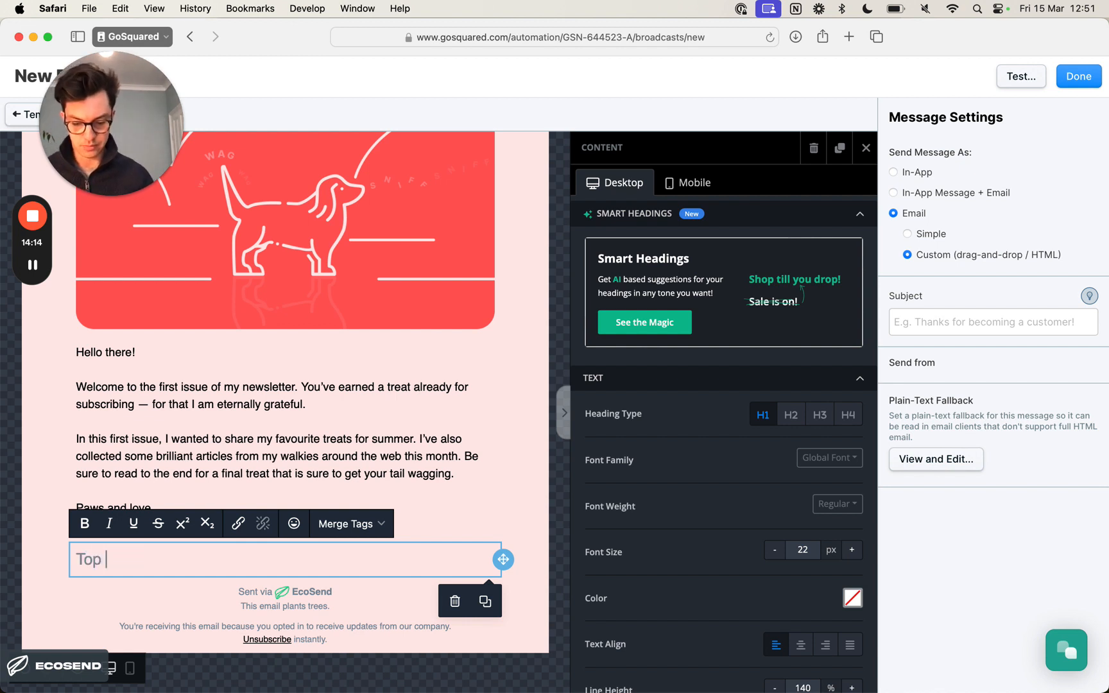
pyautogui.write(' treats for summer')
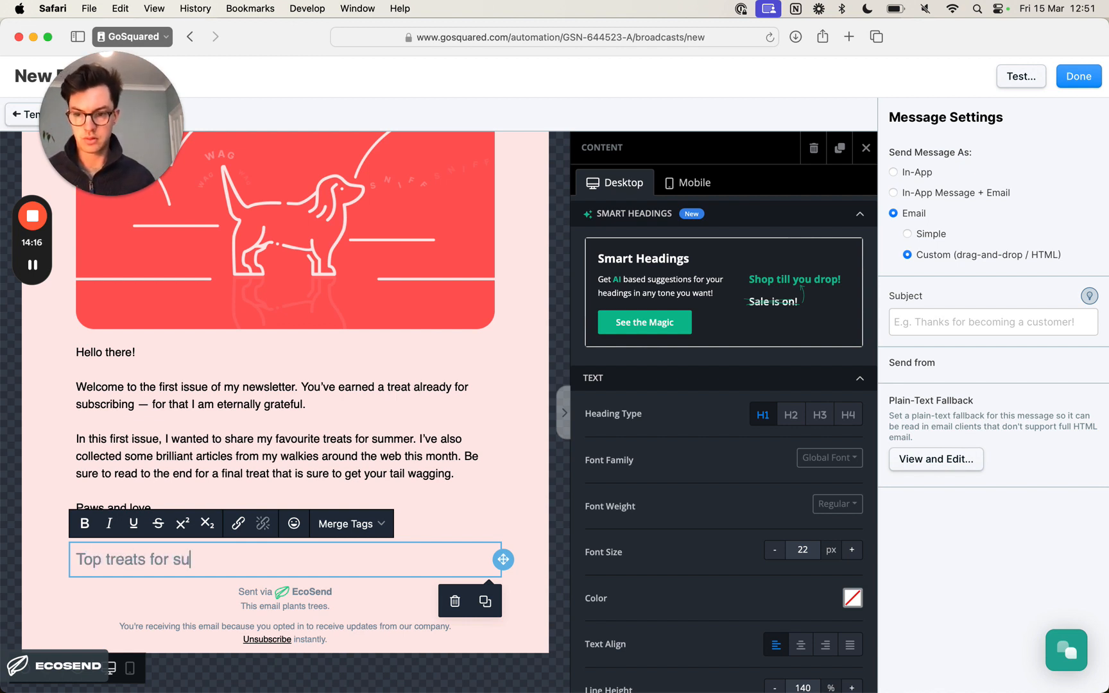
# - Set the heading below the intro to type H2 and center its text
pyautogui.tripleClick(170, 555)
pyautogui.scroll(-1, 711, 398)
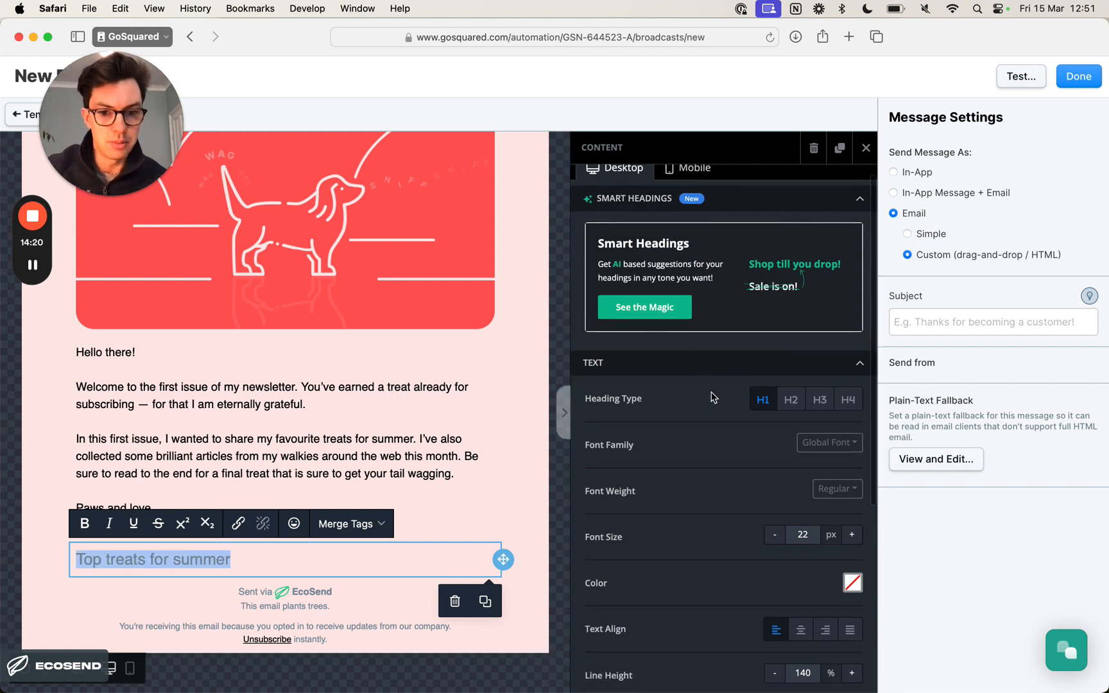
pyautogui.scroll(-3, 711, 398)
pyautogui.click(785, 338)
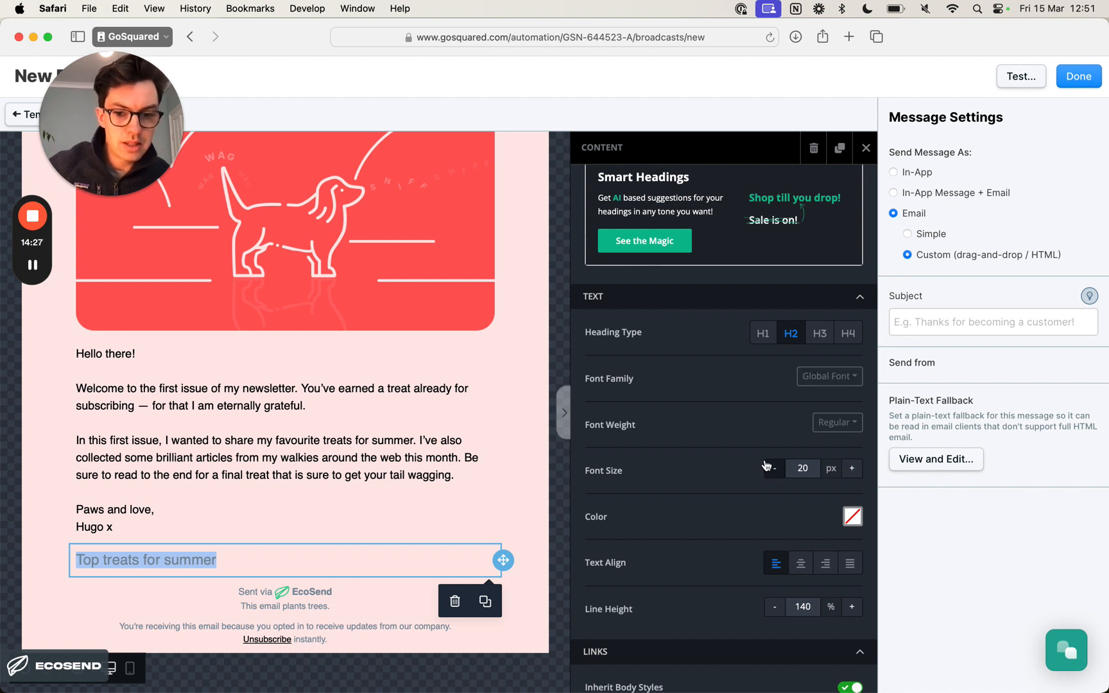
pyautogui.scroll(-3, 765, 465)
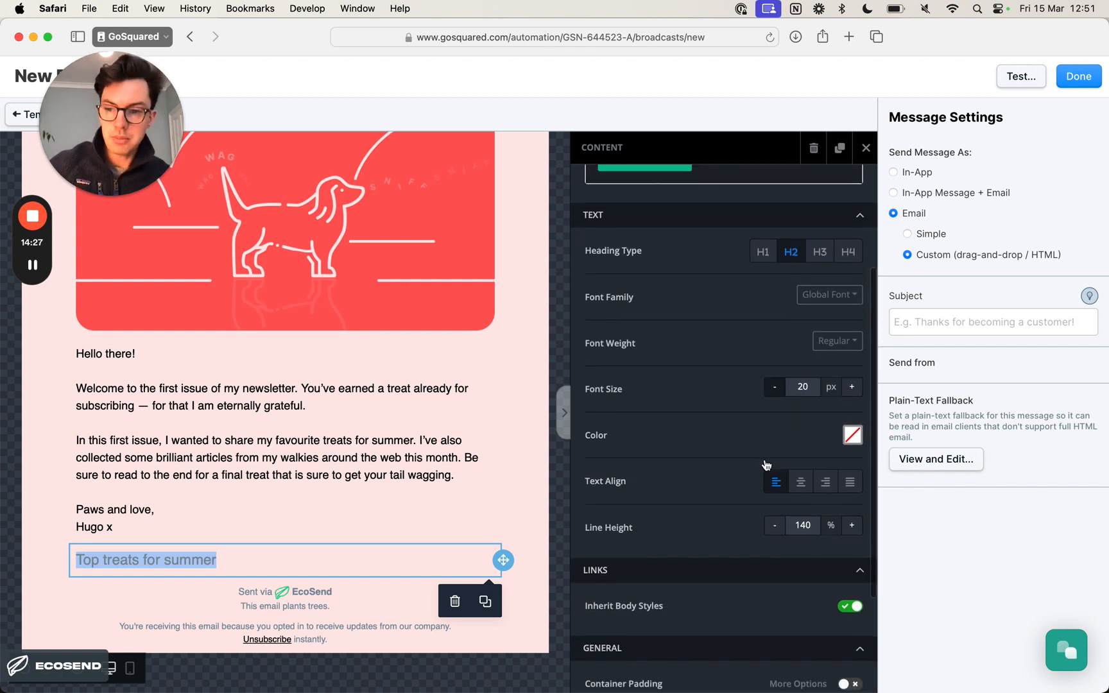
pyautogui.click(801, 475)
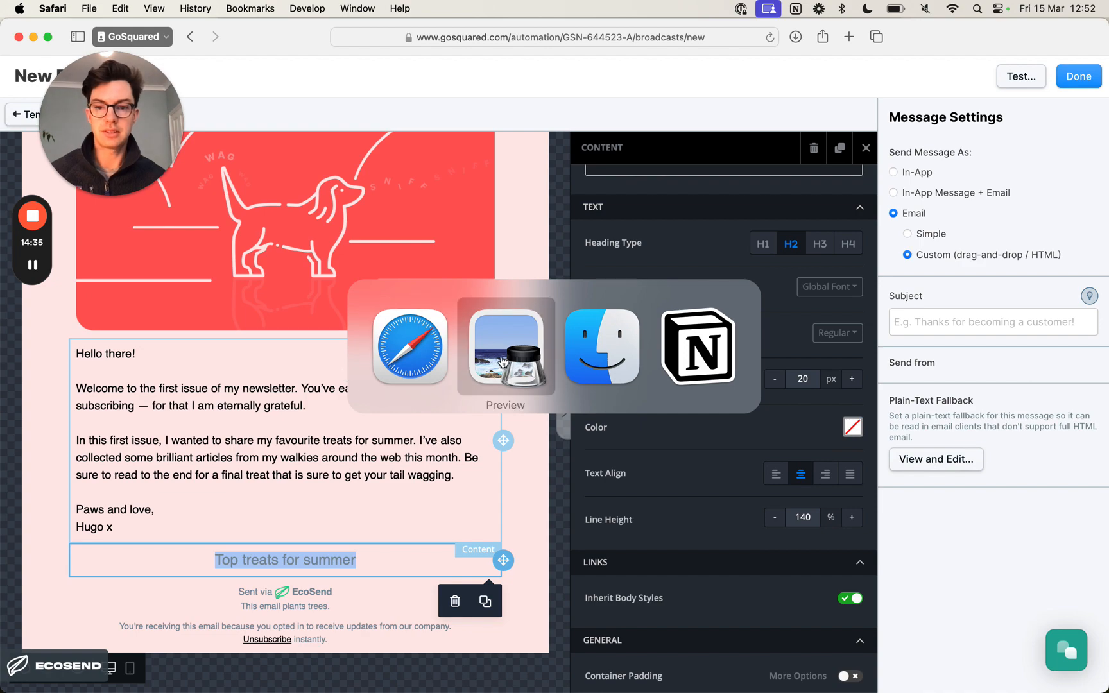
# - Copy the hex code FF5A5A from the end of the Hugo Newsletter Issue 1 page in Notion, and return to Safari
pyautogui.press('super+Tab')
pyautogui.press('super+Tab')
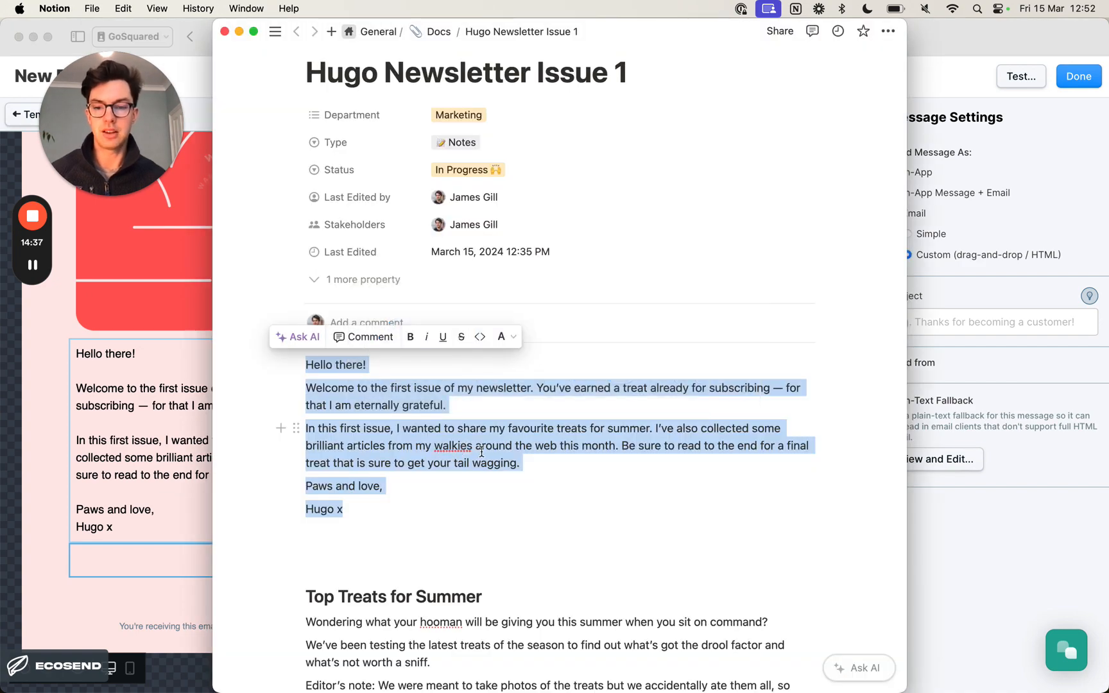
pyautogui.scroll(-15, 464, 447)
pyautogui.doubleClick(335, 410)
pyautogui.press('super+c')
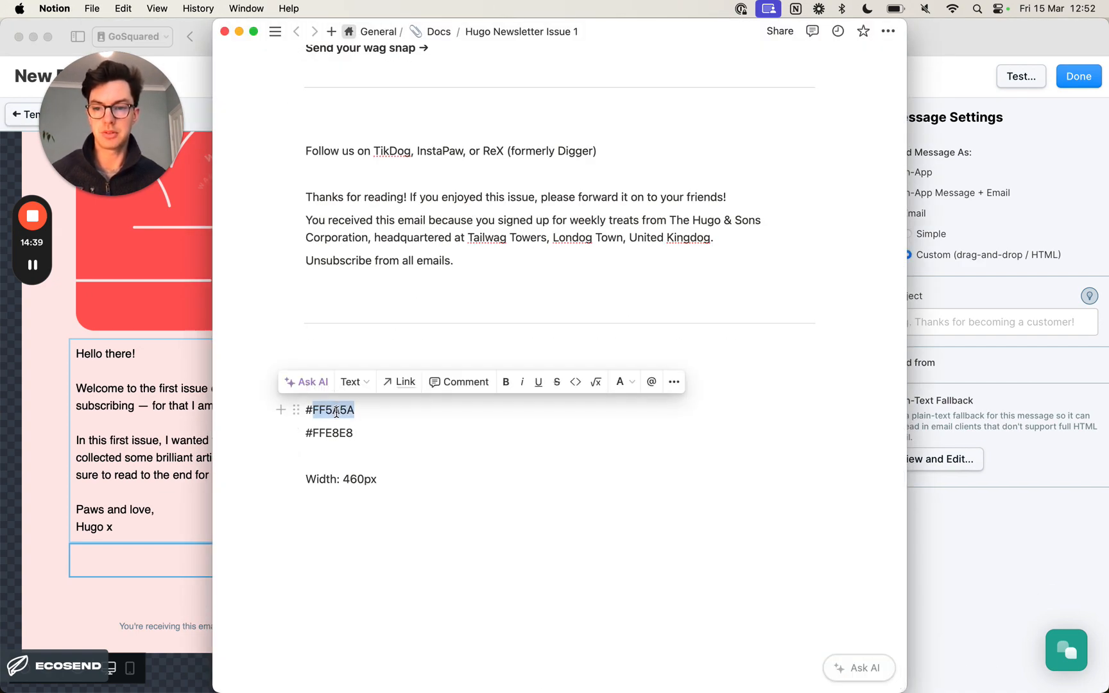
pyautogui.scroll(10, 465, 431)
pyautogui.press('super+Tab')
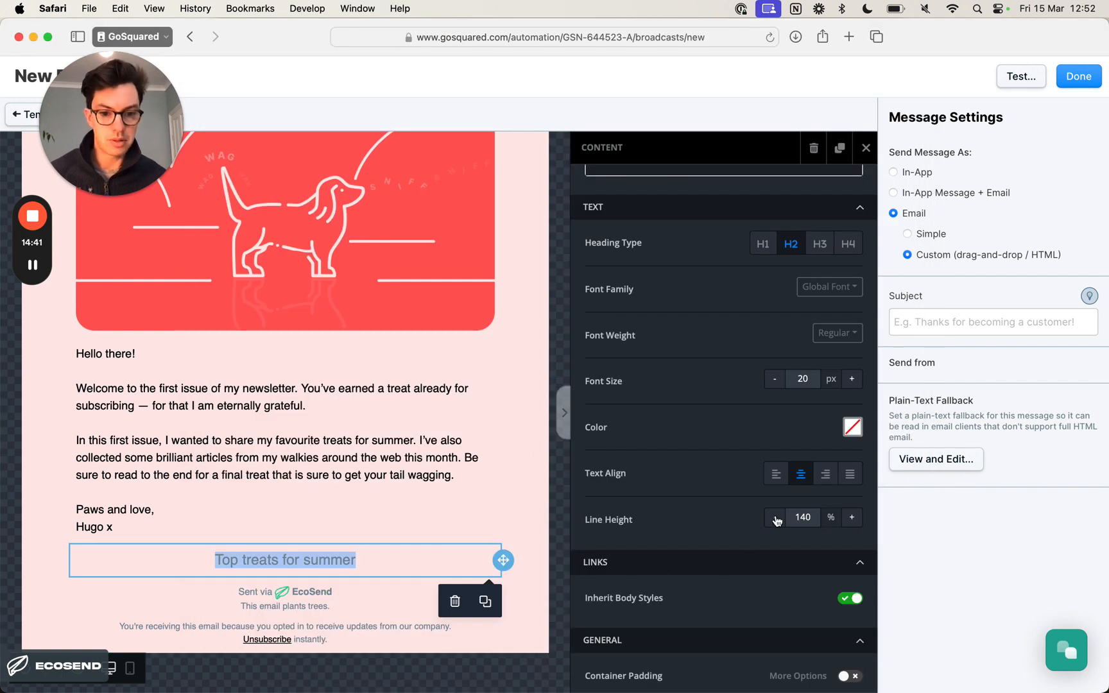
# - Set the "Top treats for summer" heading's text color to FF5A5A
pyautogui.click(851, 429)
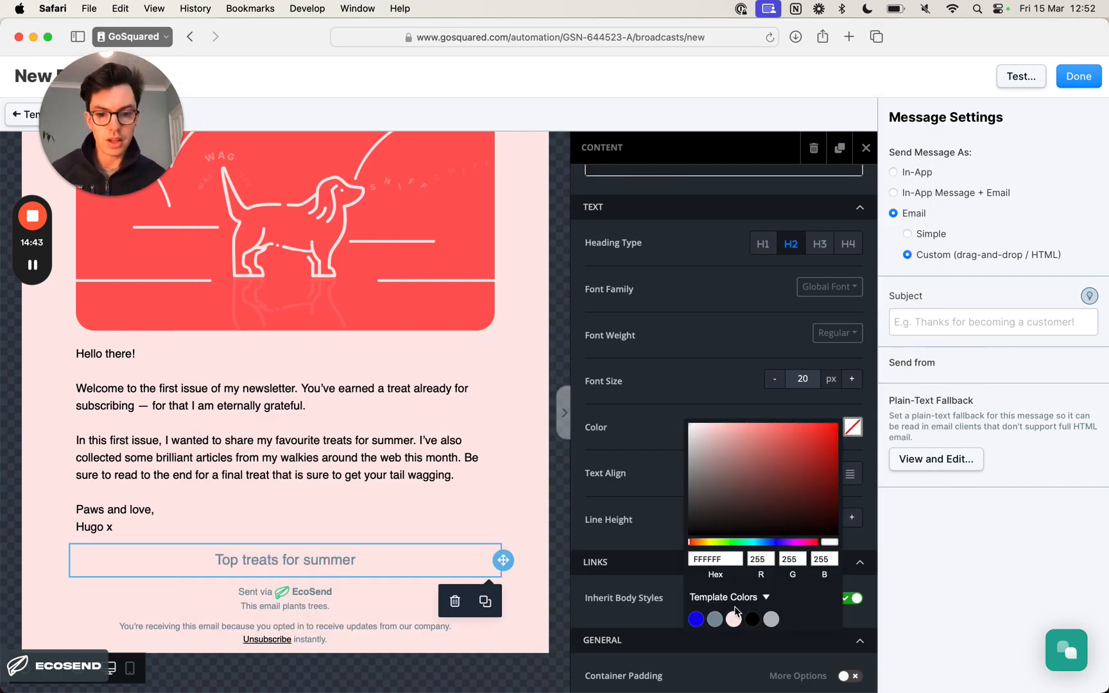
pyautogui.click(711, 559)
pyautogui.press('super+v')
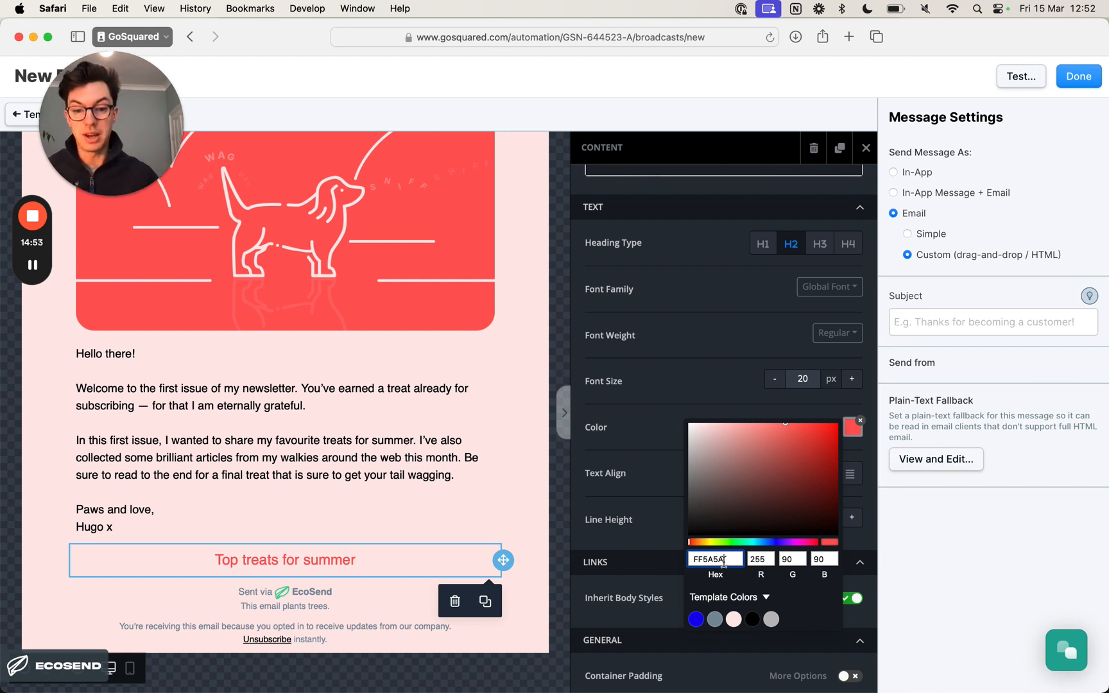
pyautogui.click(632, 435)
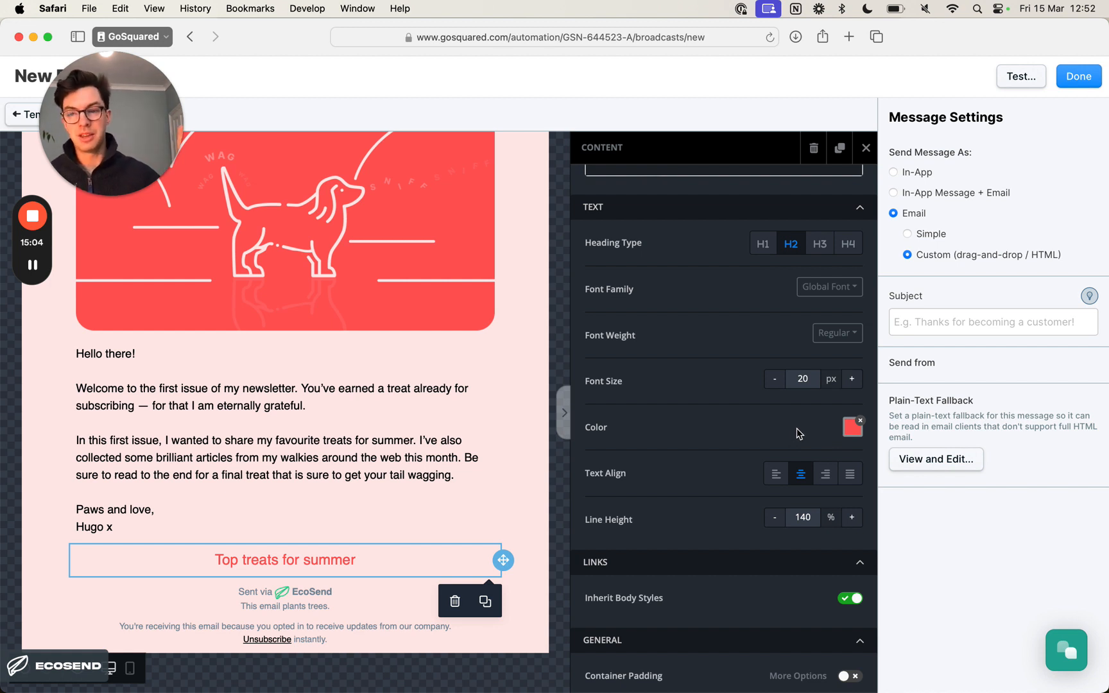
# - Set the font weight of the "Top treats for summer" heading to Bold
pyautogui.scroll(-3, 796, 428)
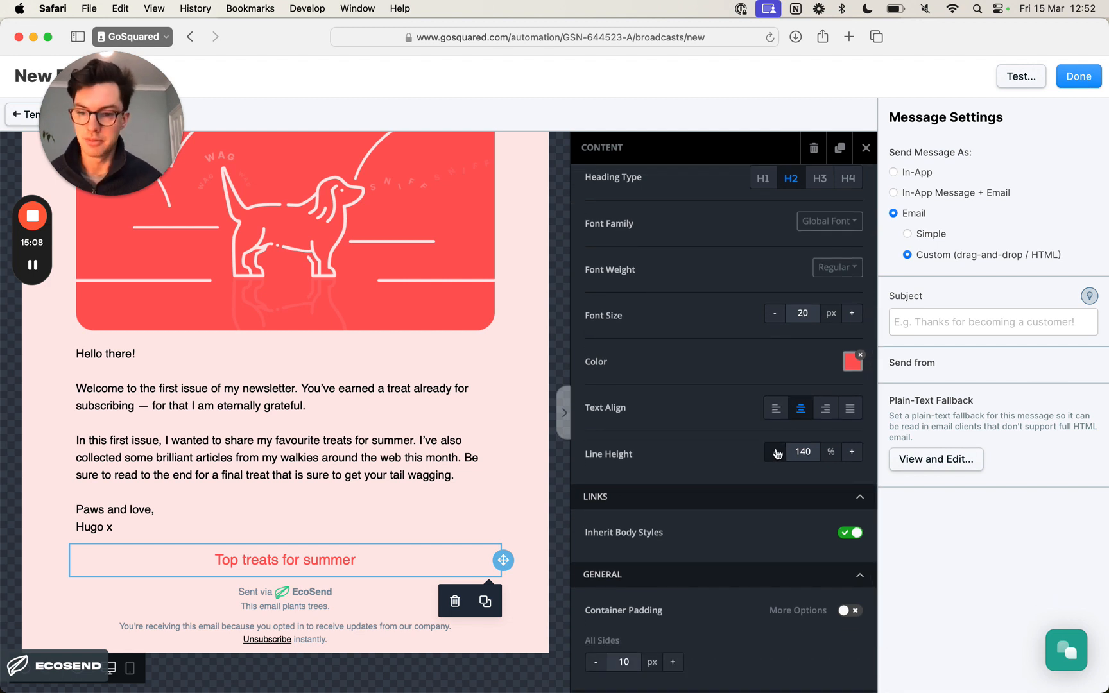
pyautogui.scroll(-3, 661, 446)
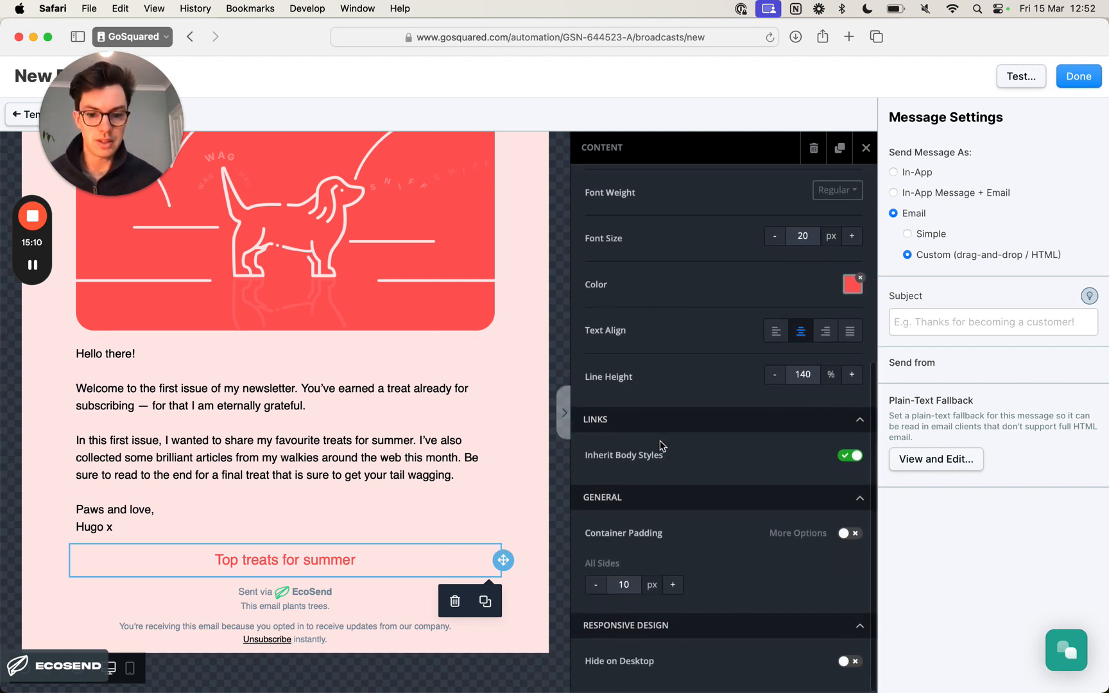
pyautogui.scroll(2, 661, 446)
pyautogui.scroll(5, 661, 446)
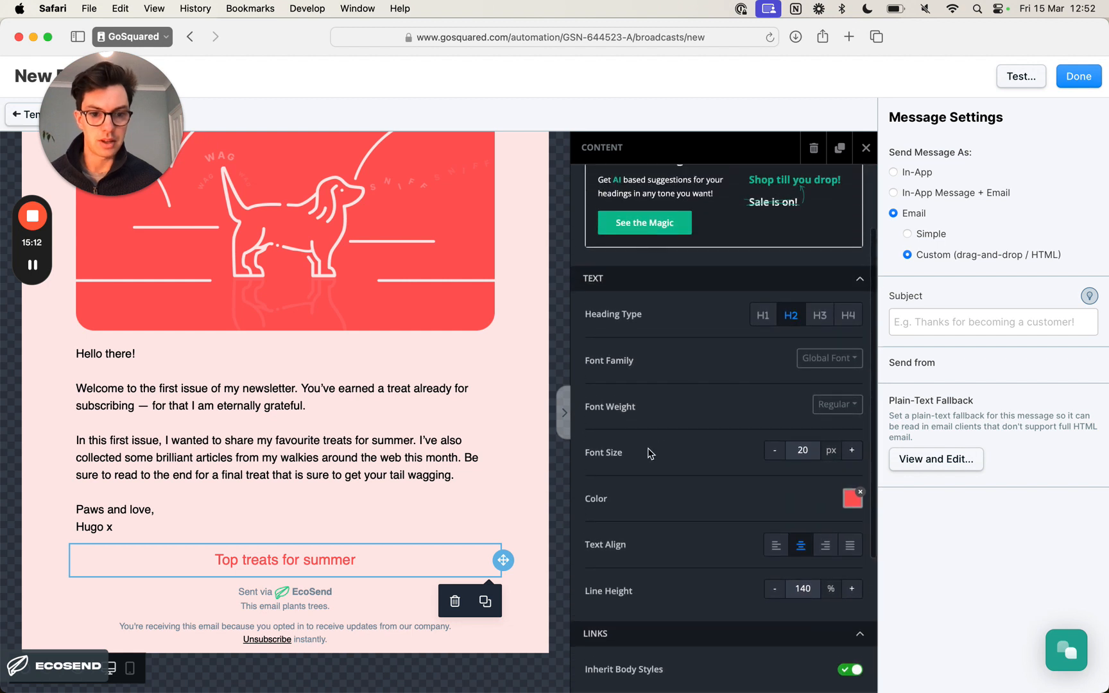
pyautogui.click(852, 413)
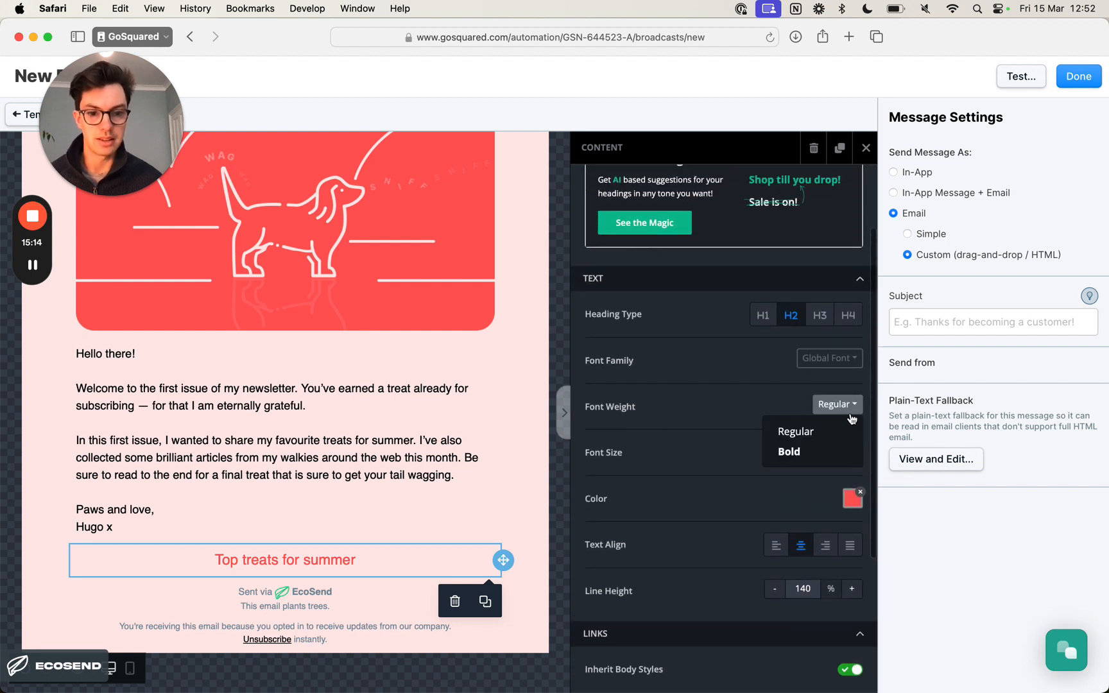
pyautogui.click(828, 449)
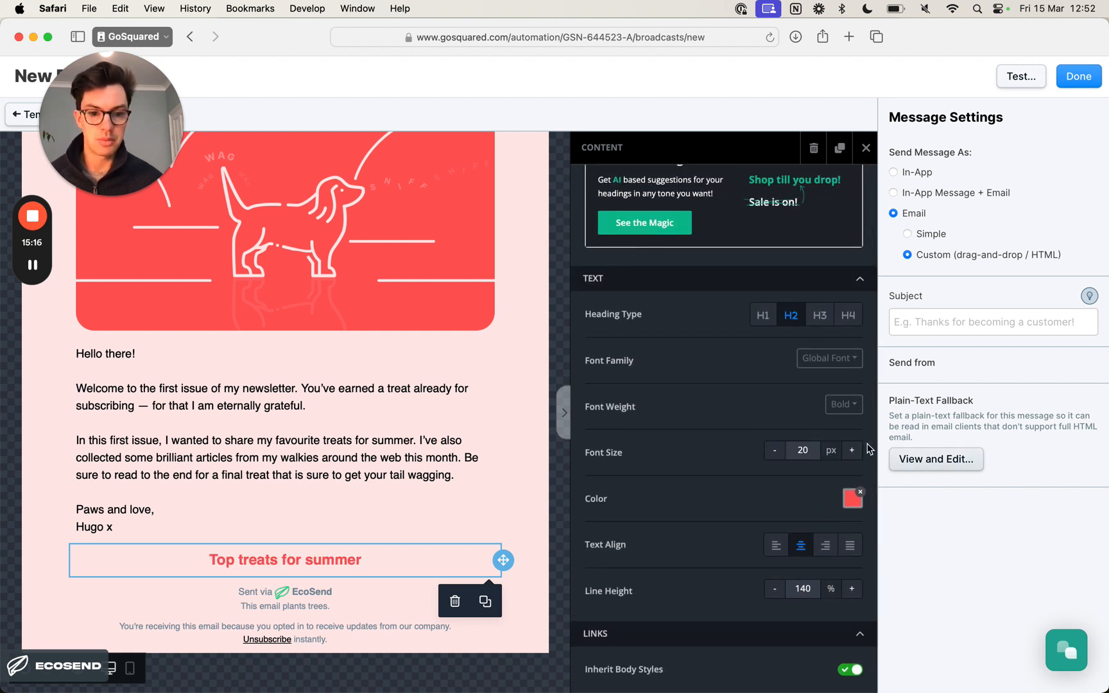
# - Examine the heading's content settings, from heading type and font family to line height and container padding, for further text styling options
pyautogui.scroll(-5, 834, 457)
pyautogui.scroll(-2, 778, 449)
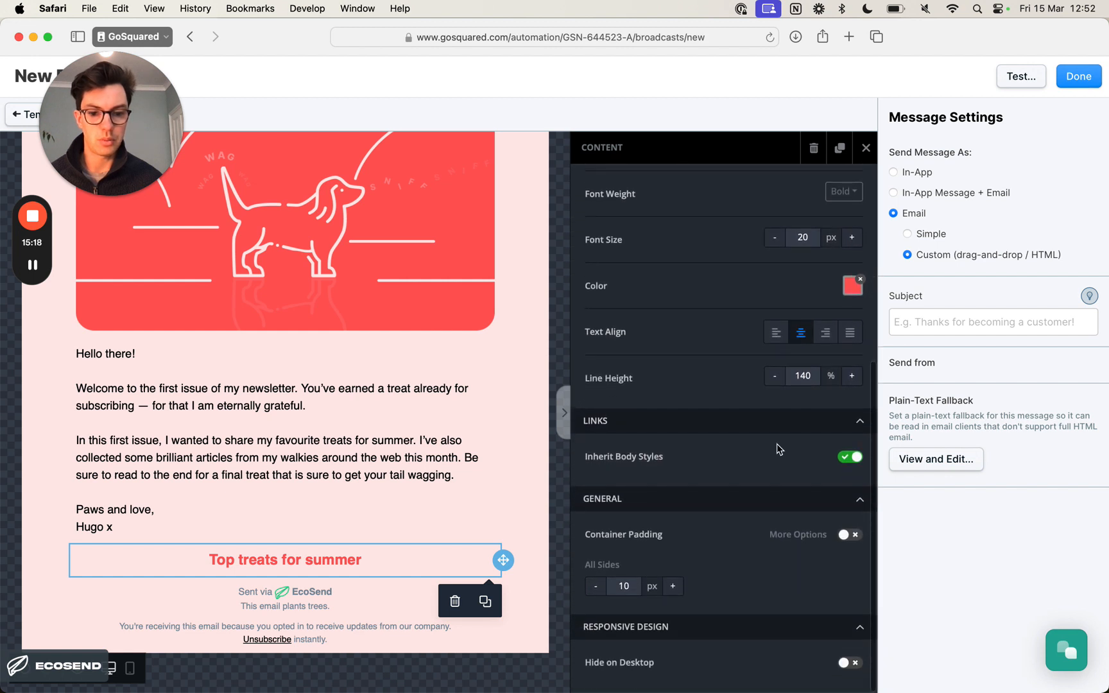
pyautogui.click(282, 557)
pyautogui.tripleClick(291, 555)
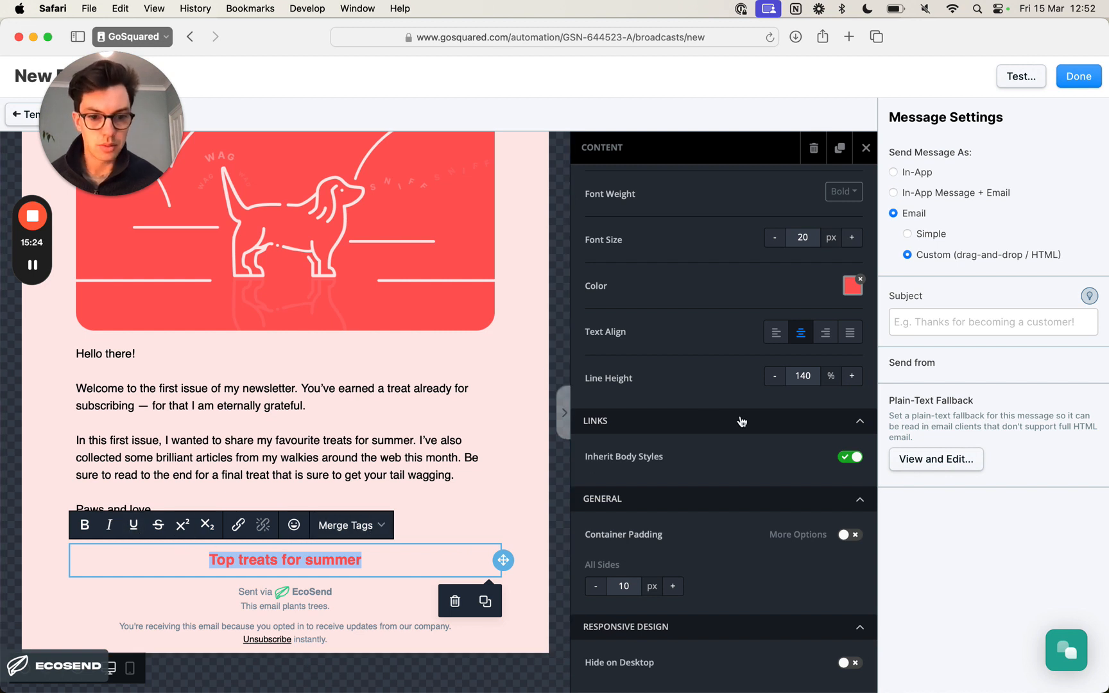
pyautogui.scroll(5, 759, 421)
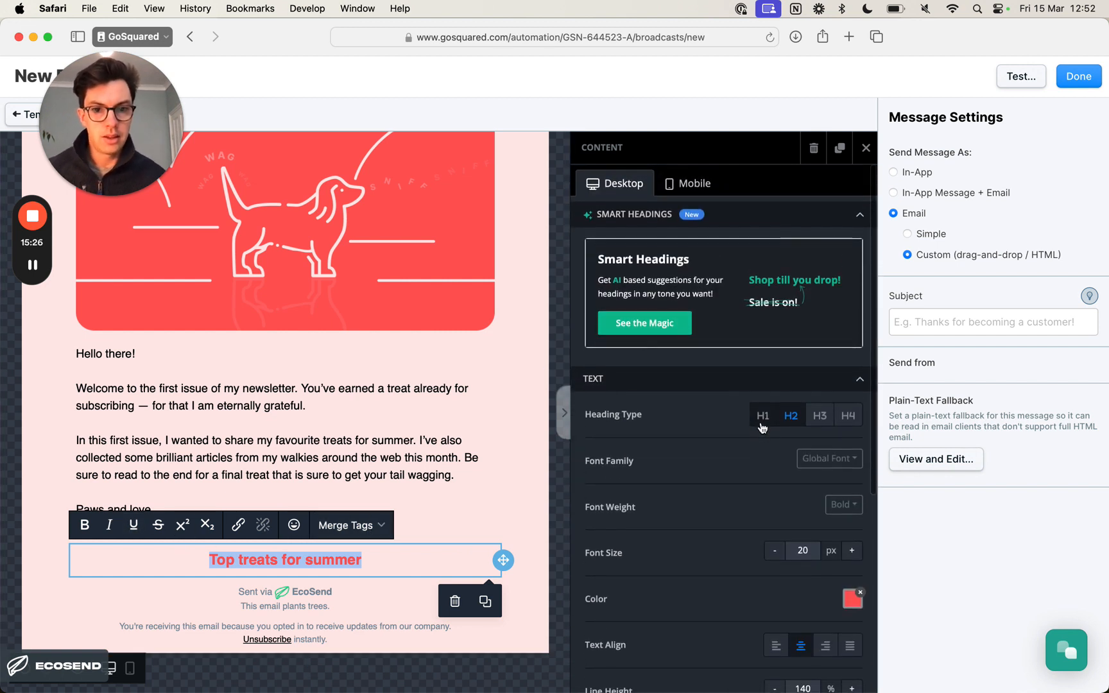
pyautogui.click(848, 458)
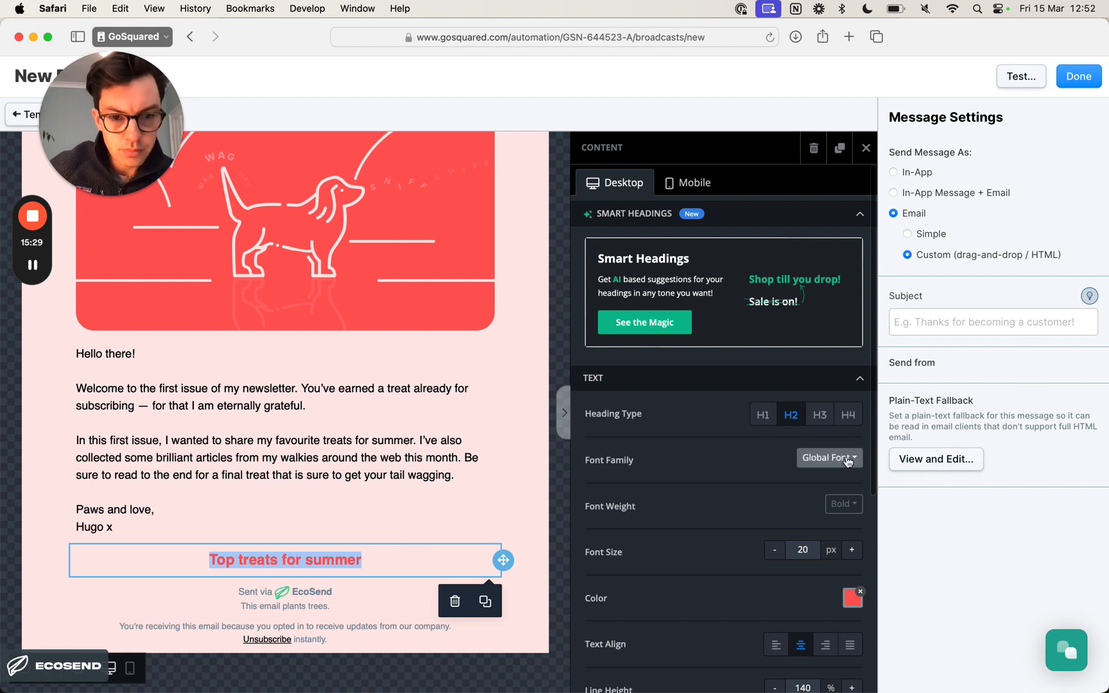
pyautogui.click(849, 460)
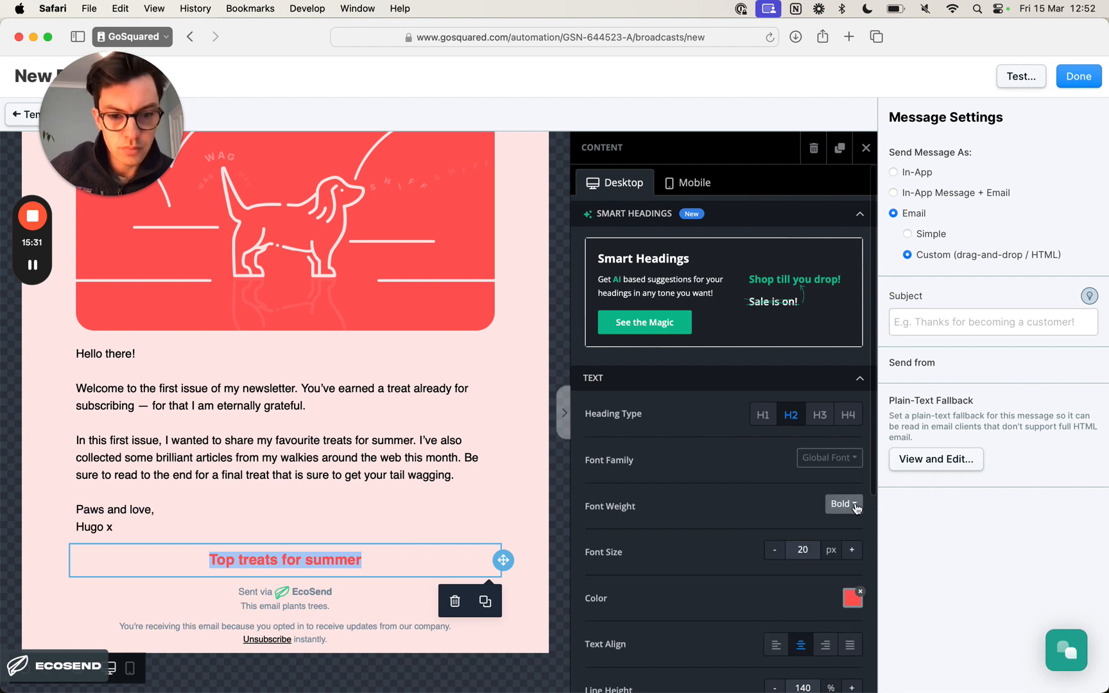
pyautogui.scroll(-5, 839, 501)
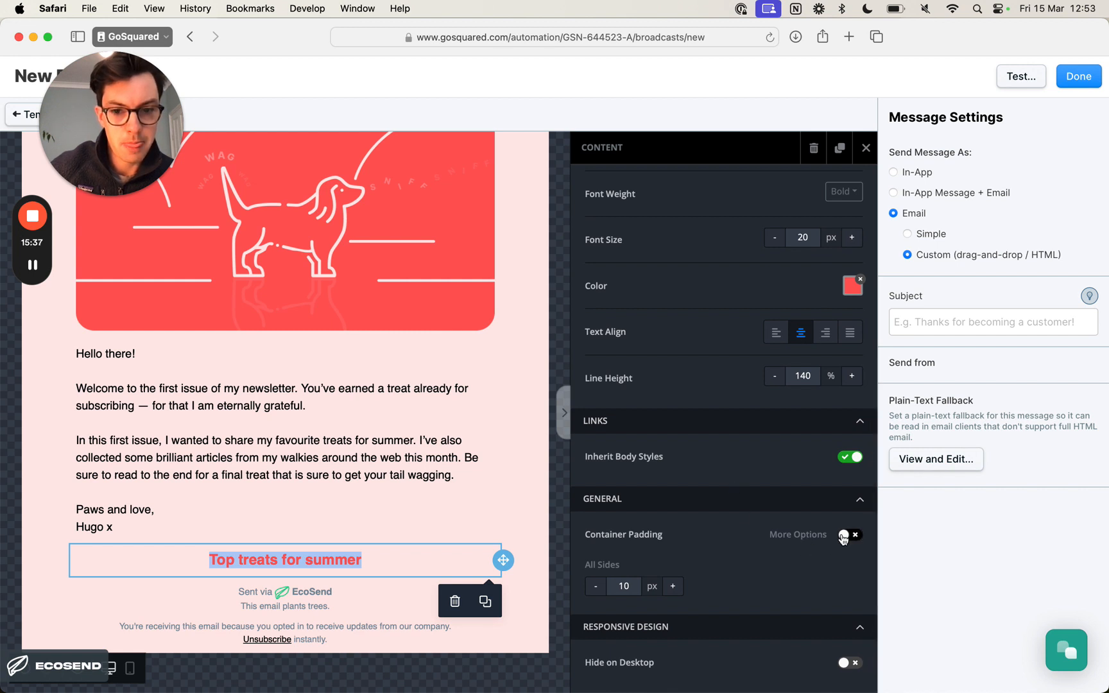
pyautogui.scroll(5, 843, 538)
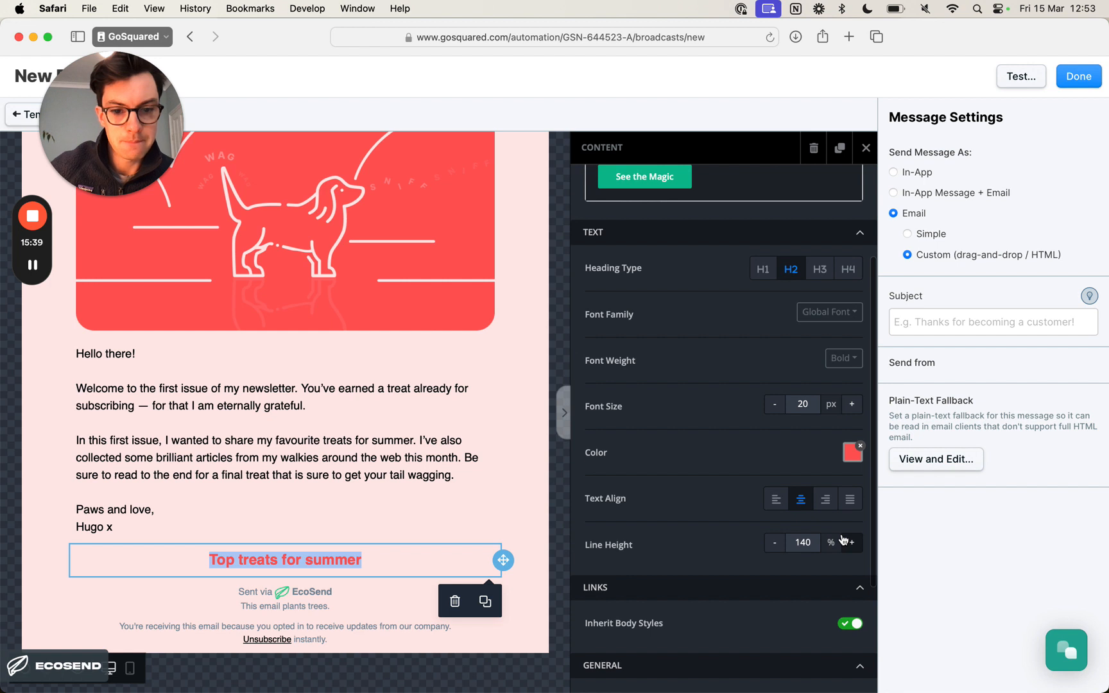
pyautogui.scroll(5, 828, 536)
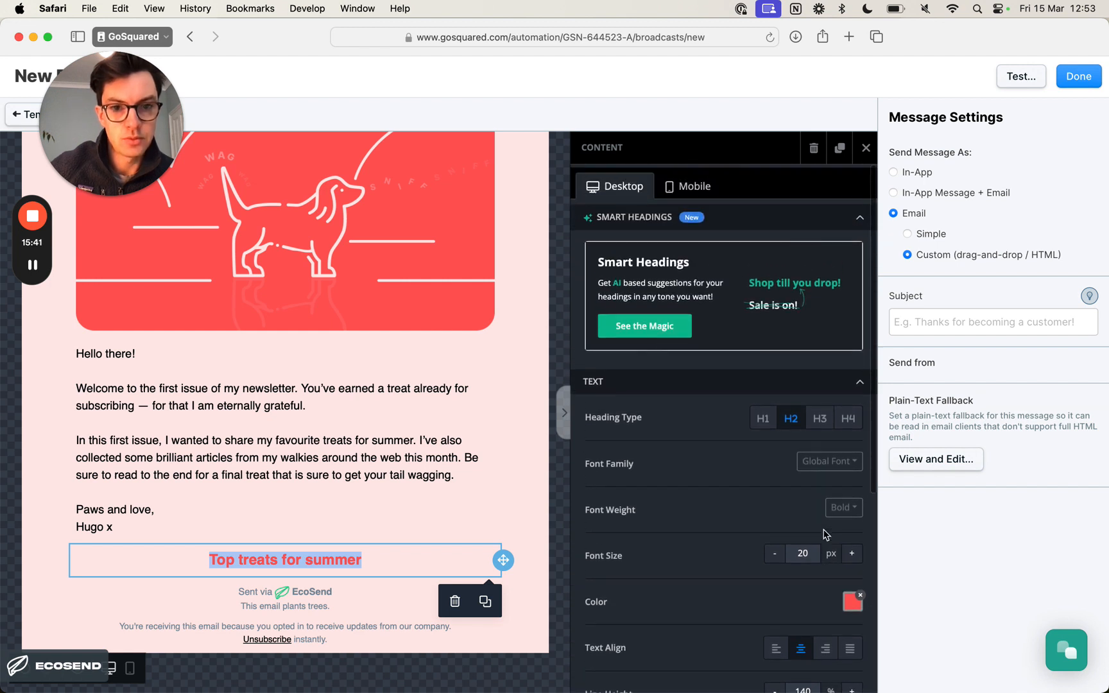
# - Replace the heading's text with the all-capitals "TOP TREATS FOR SUMMER"
pyautogui.click(398, 557)
pyautogui.tripleClick(398, 557)
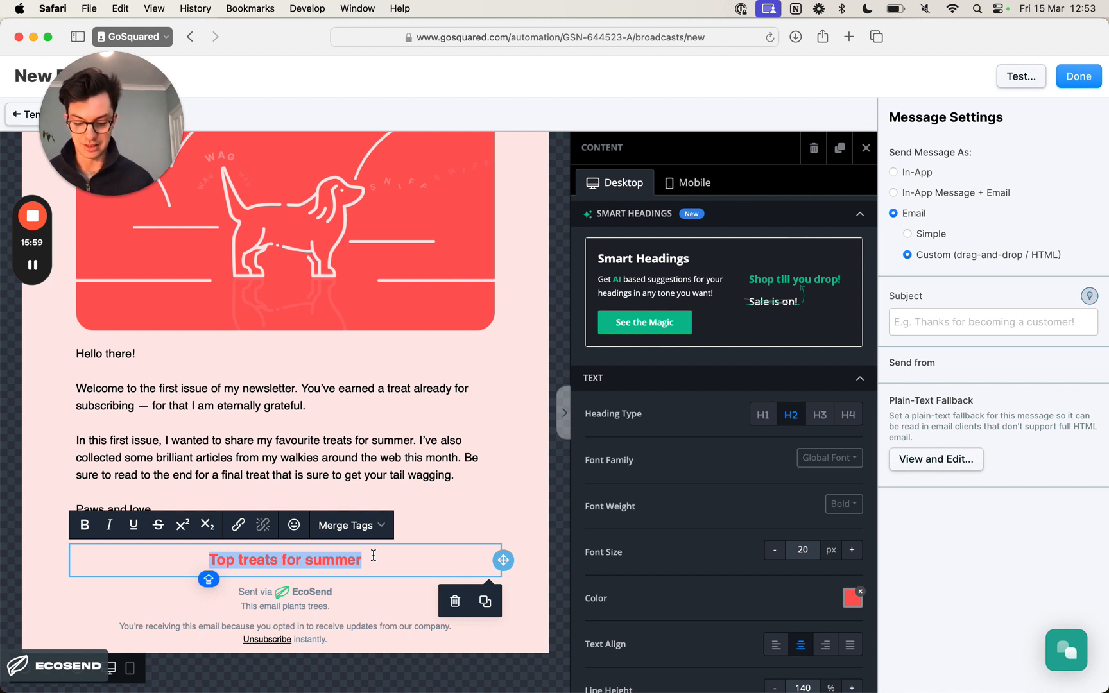
pyautogui.write('T')
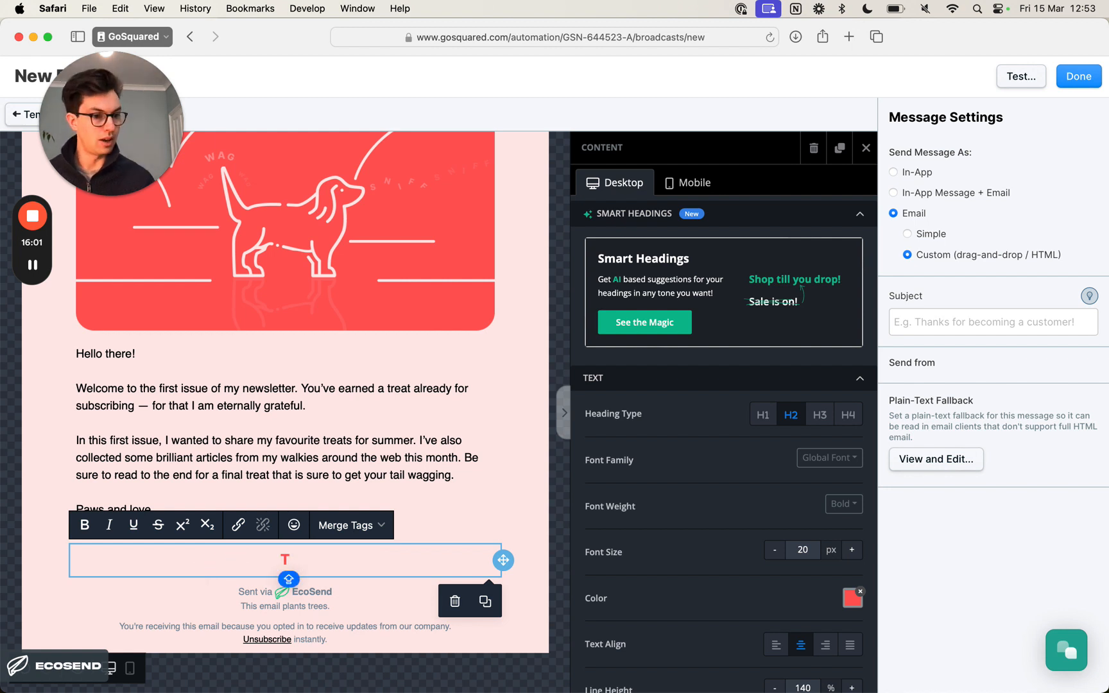
pyautogui.write('OP TREAT')
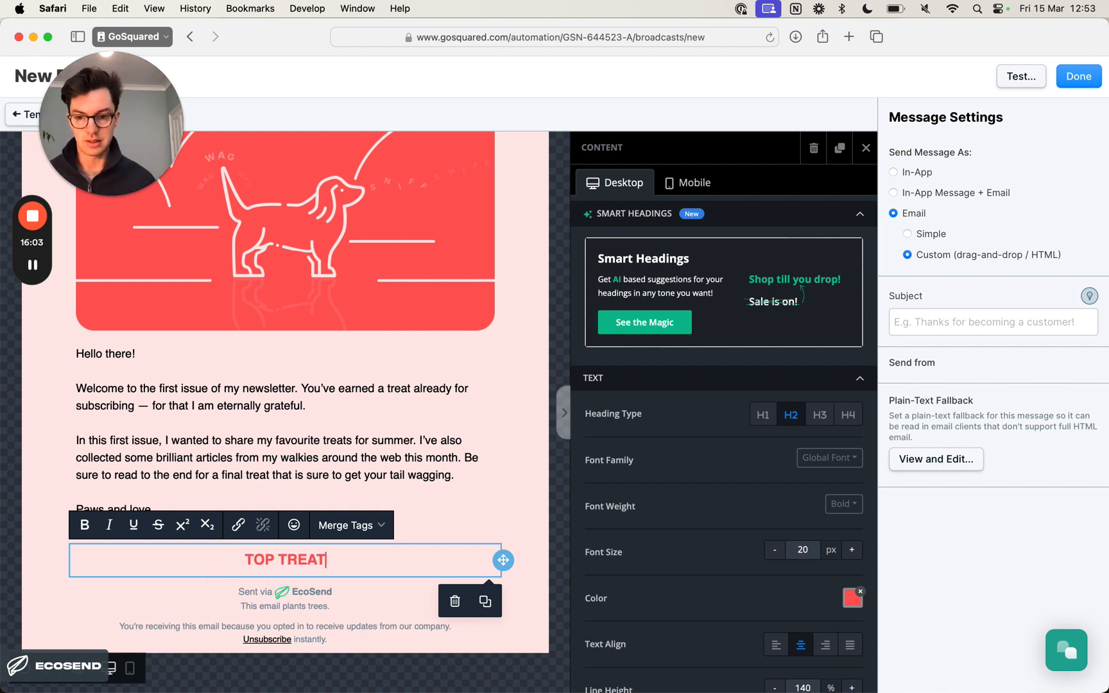
pyautogui.write('S FOR UM')
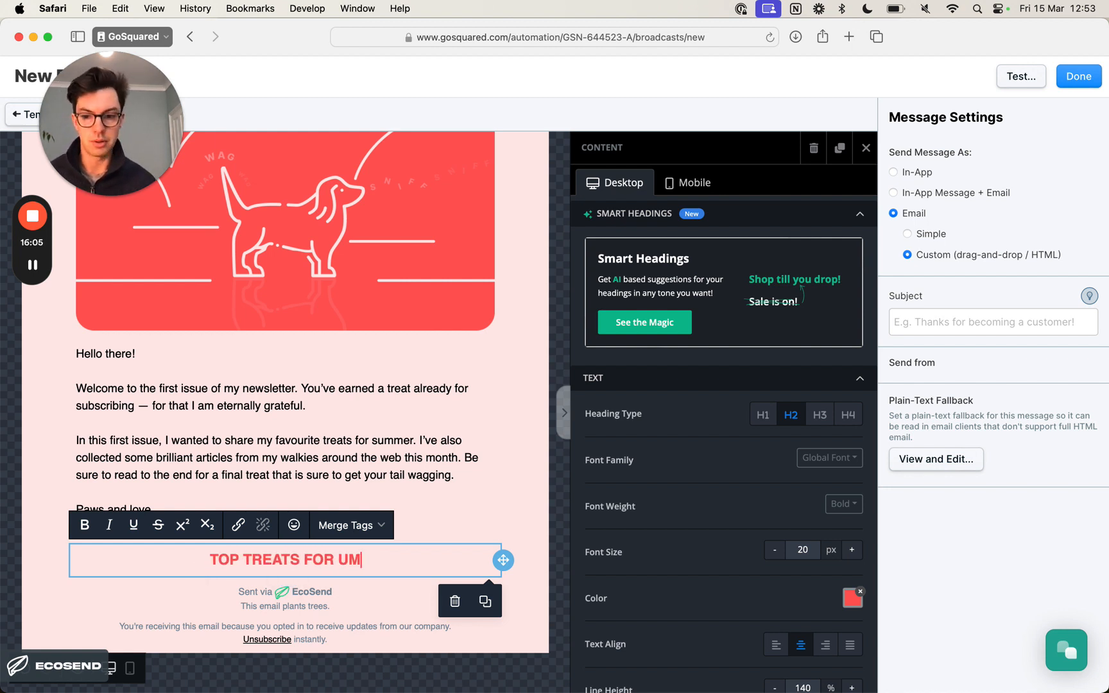
pyautogui.press('BackSpace')
pyautogui.press('BackSpace')
pyautogui.write('SUMMER')
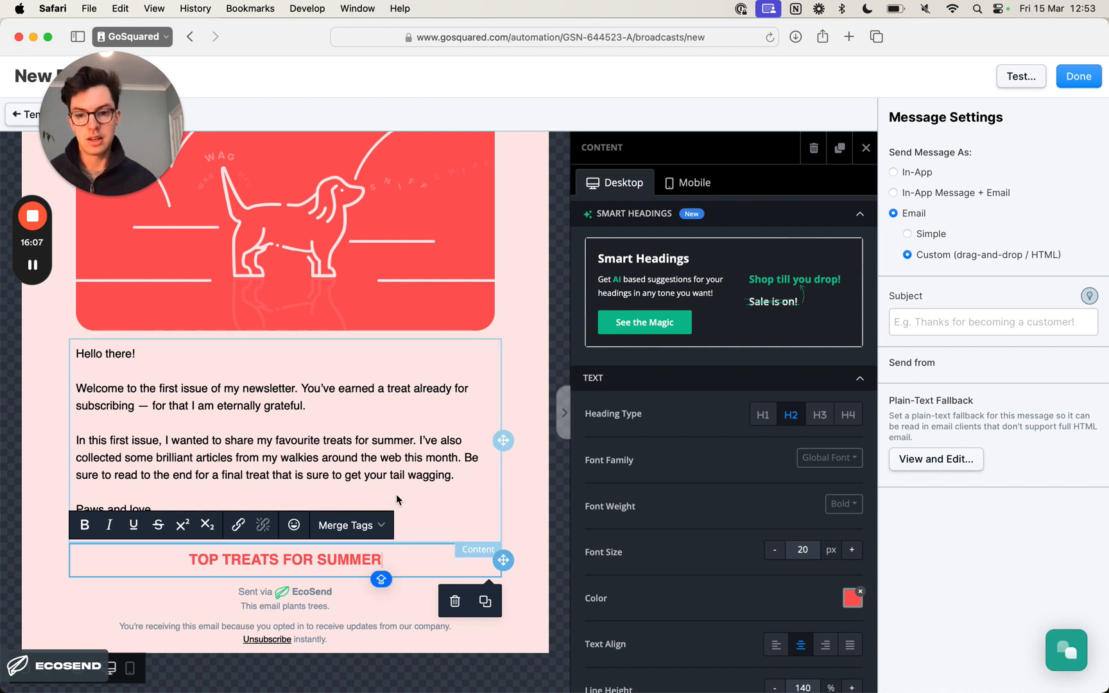
pyautogui.click(518, 525)
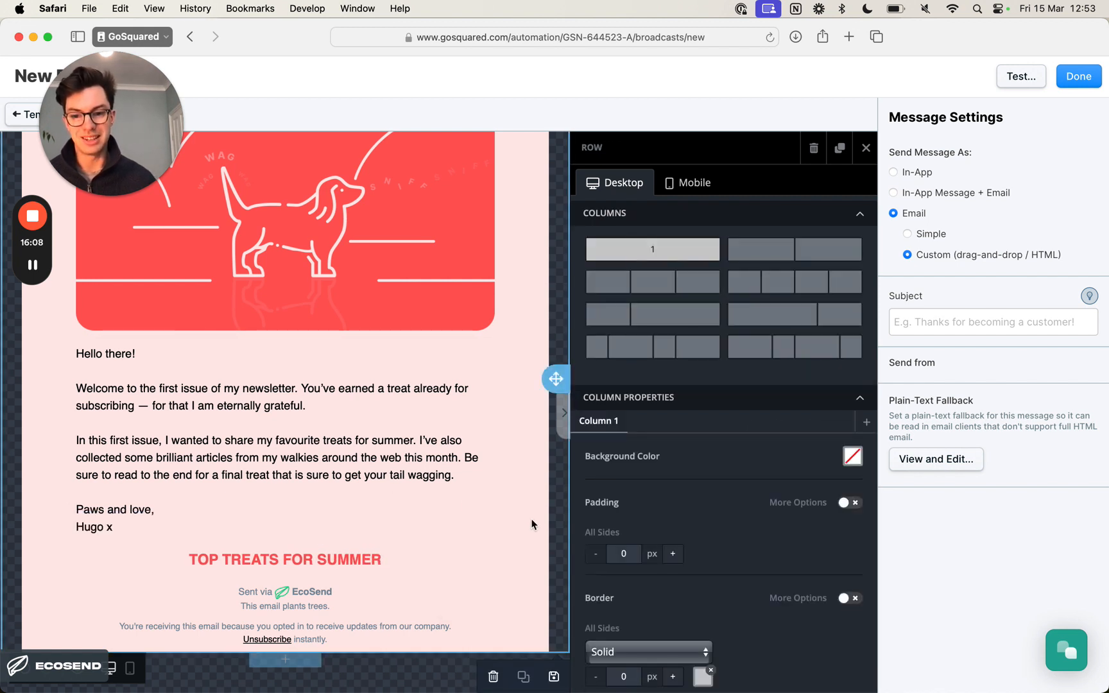
pyautogui.click(361, 559)
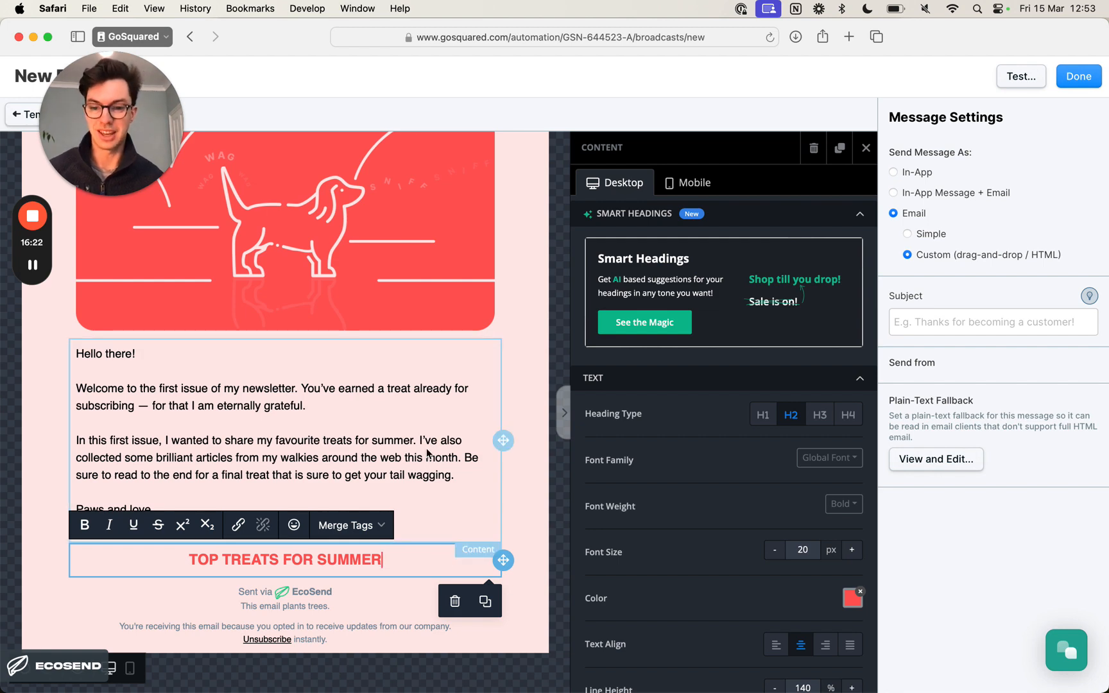
# - Duplicate the "Hello there!" intro text block and place the copy directly below the "TOP TREATS FOR SUMMER" heading
pyautogui.click(440, 525)
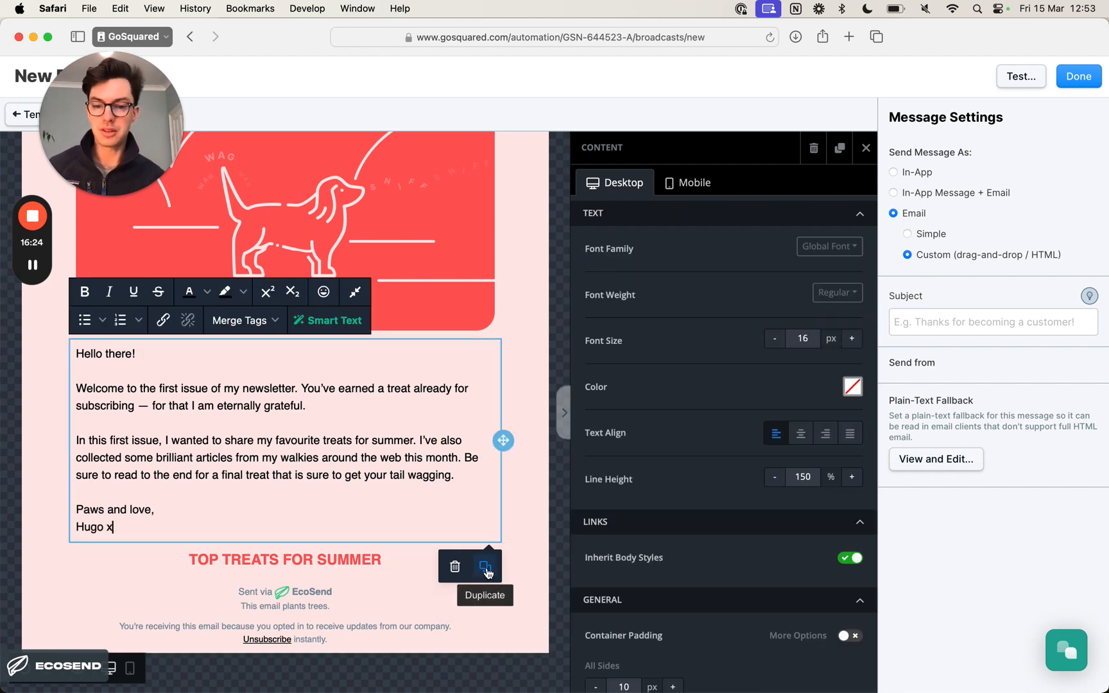
pyautogui.click(485, 567)
pyautogui.scroll(-5, 458, 502)
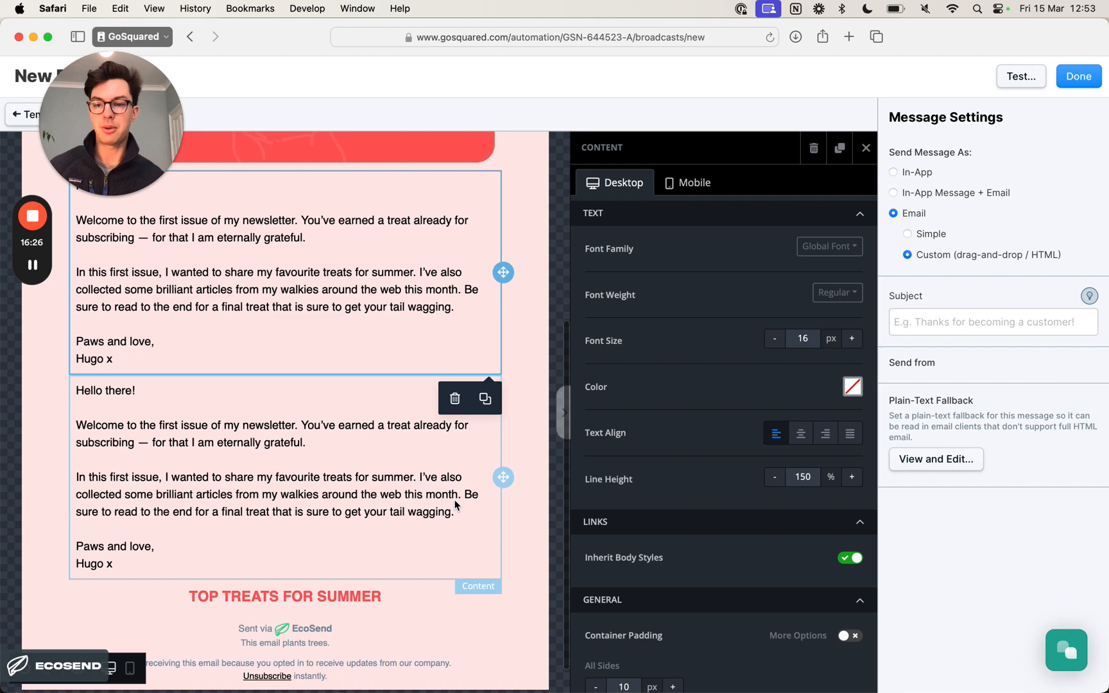
pyautogui.click(377, 487)
pyautogui.scroll(-1, 502, 449)
pyautogui.moveTo(503, 440); pyautogui.dragTo(489, 569)
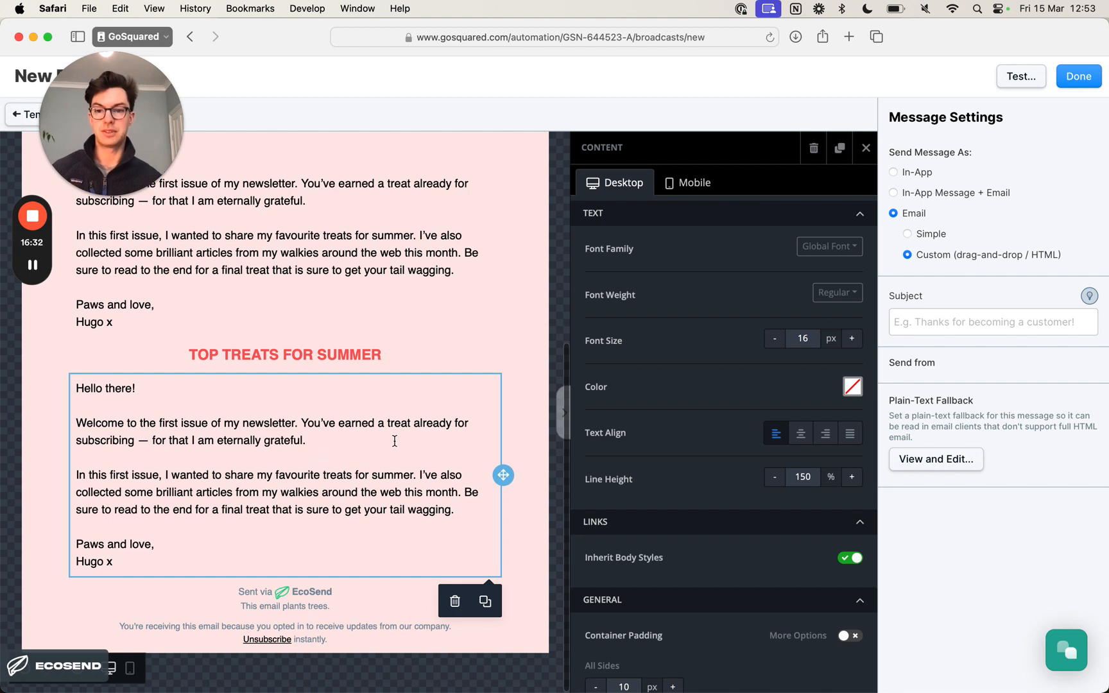
# - Replace the duplicated block's text with the three "Top Treats for Summer" body paragraphs copied from the Notion document, removing their formatting
pyautogui.press('super+Tab')
pyautogui.scroll(-3, 503, 333)
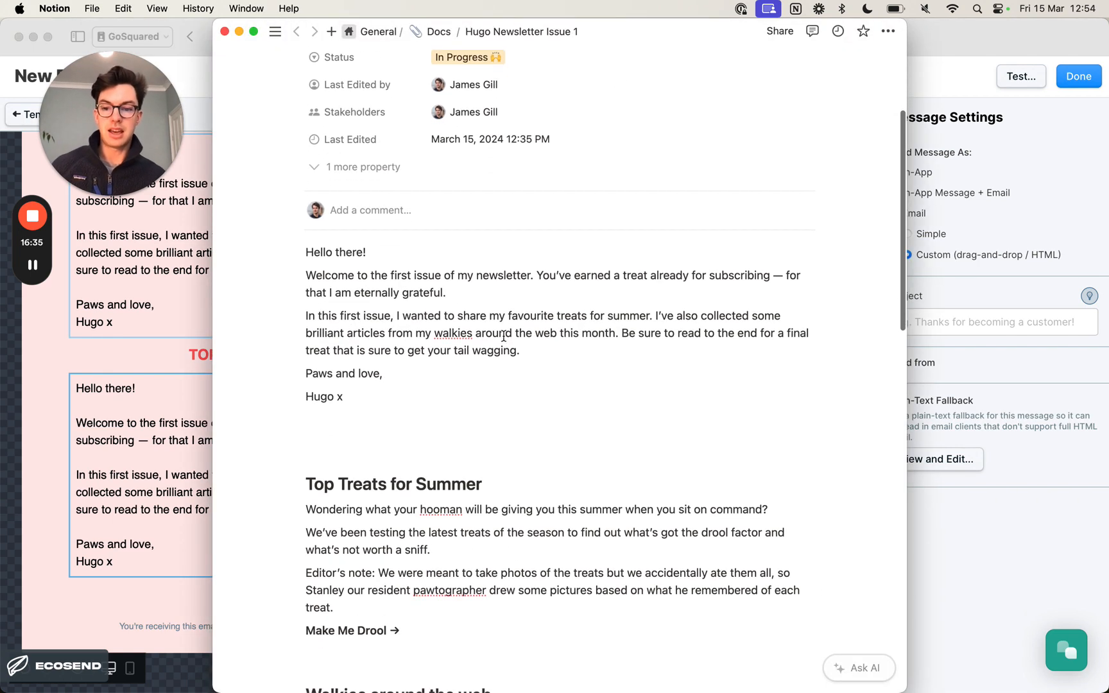
pyautogui.scroll(-4, 504, 333)
pyautogui.moveTo(353, 460); pyautogui.dragTo(288, 366)
pyautogui.press('super+c')
pyautogui.press('super+Tab')
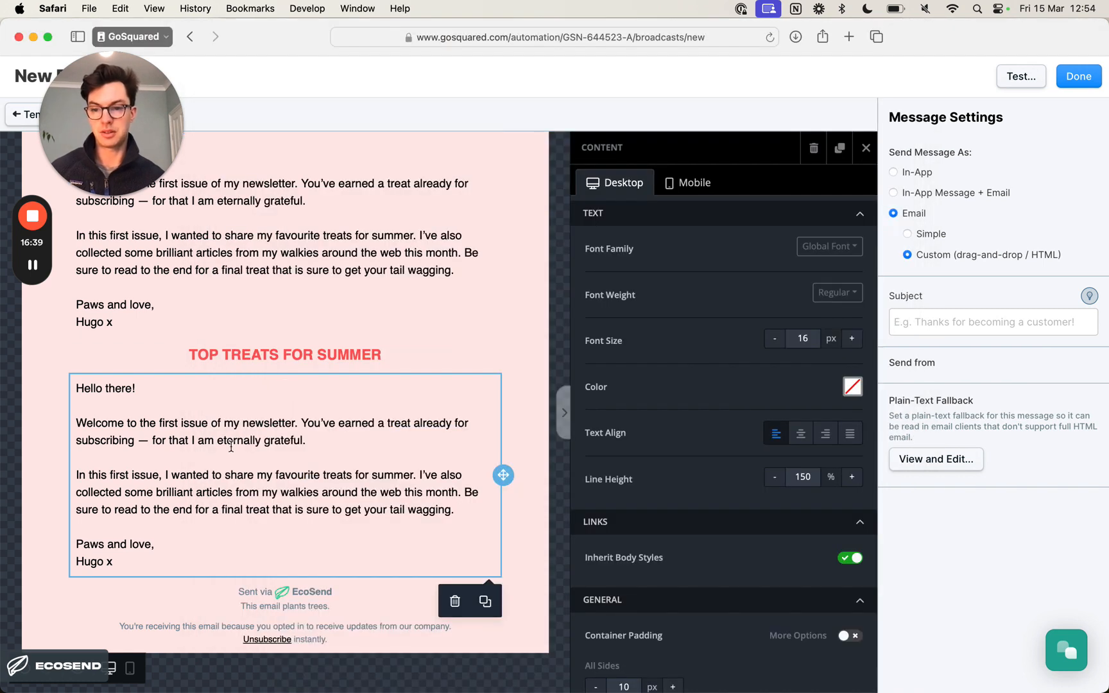
pyautogui.click(213, 470)
pyautogui.press('super+a')
pyautogui.press('super+v')
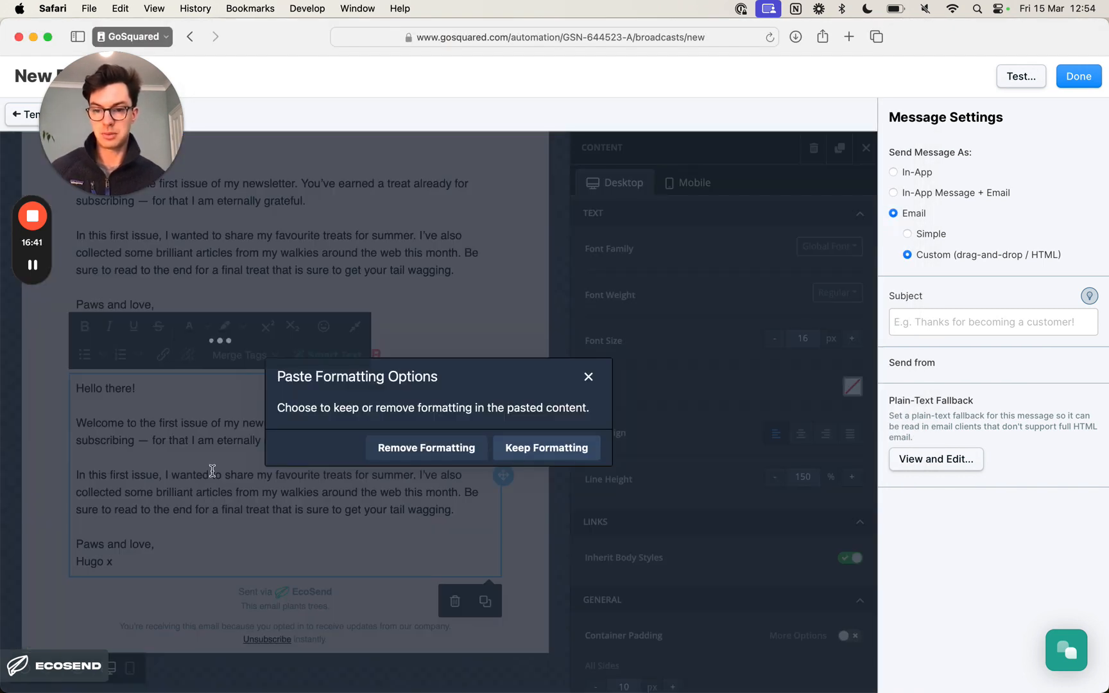
pyautogui.click(446, 449)
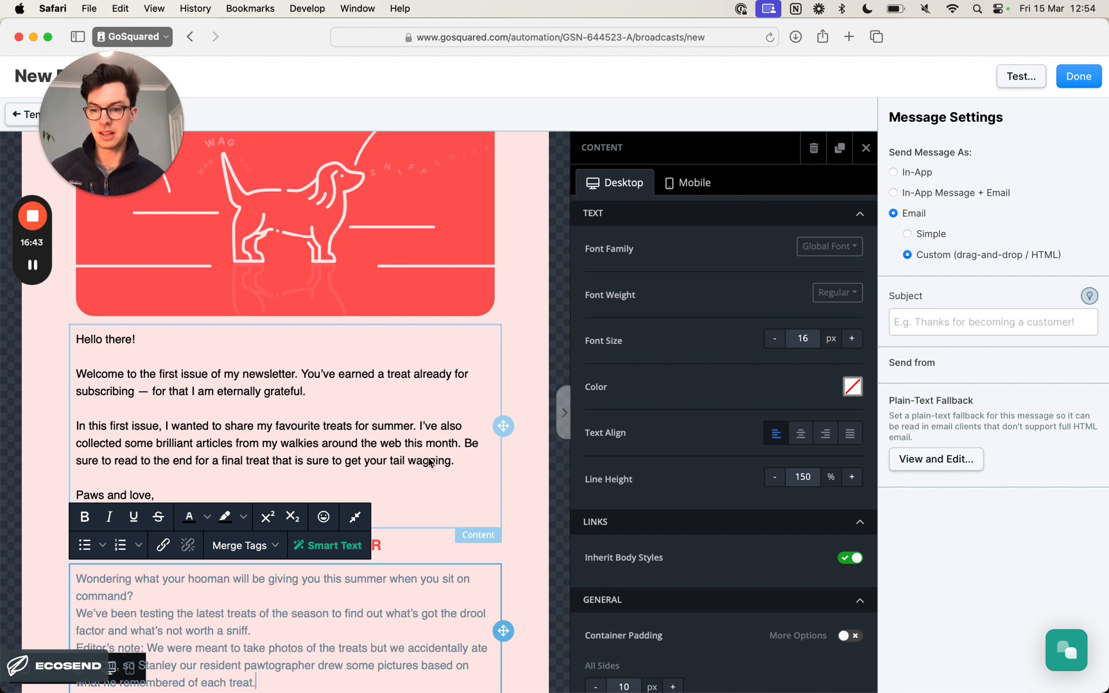
# - Apply black text color to all the paragraphs pasted under the "TOP TREATS FOR SUMMER" heading
pyautogui.scroll(-4, 428, 457)
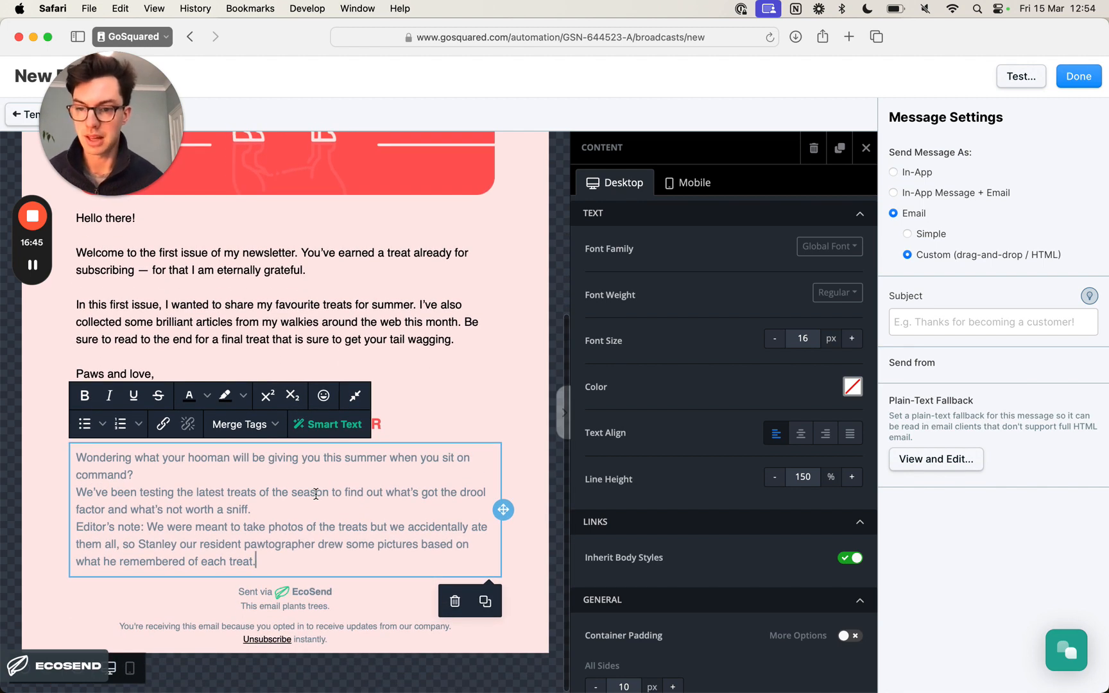
pyautogui.press('super+a')
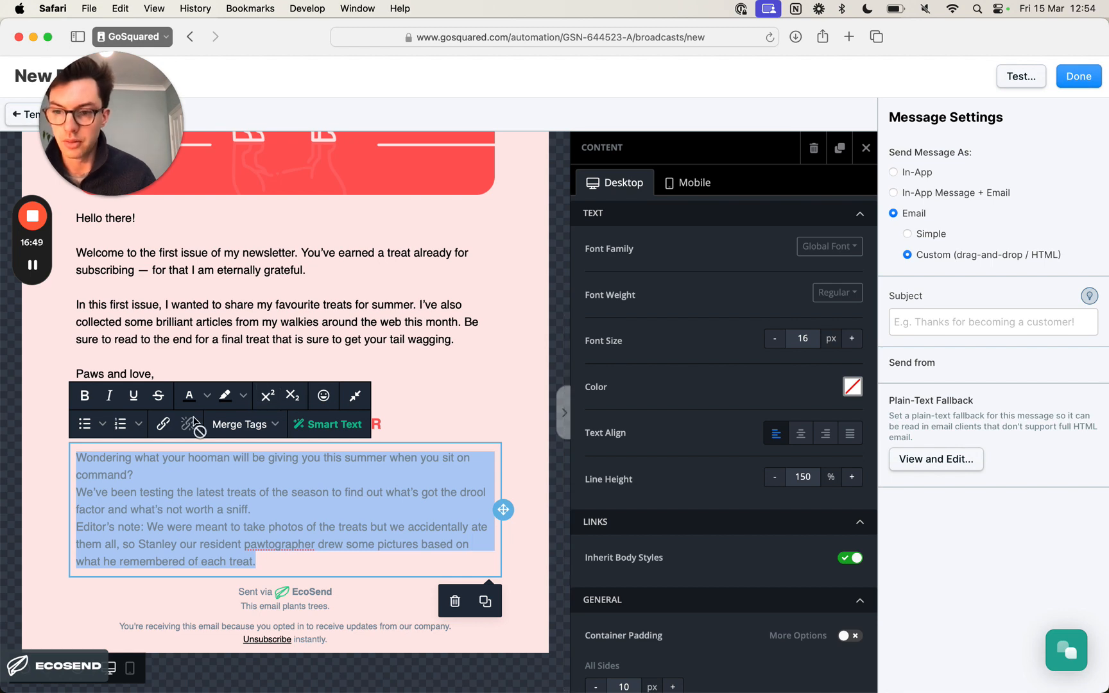
pyautogui.click(189, 395)
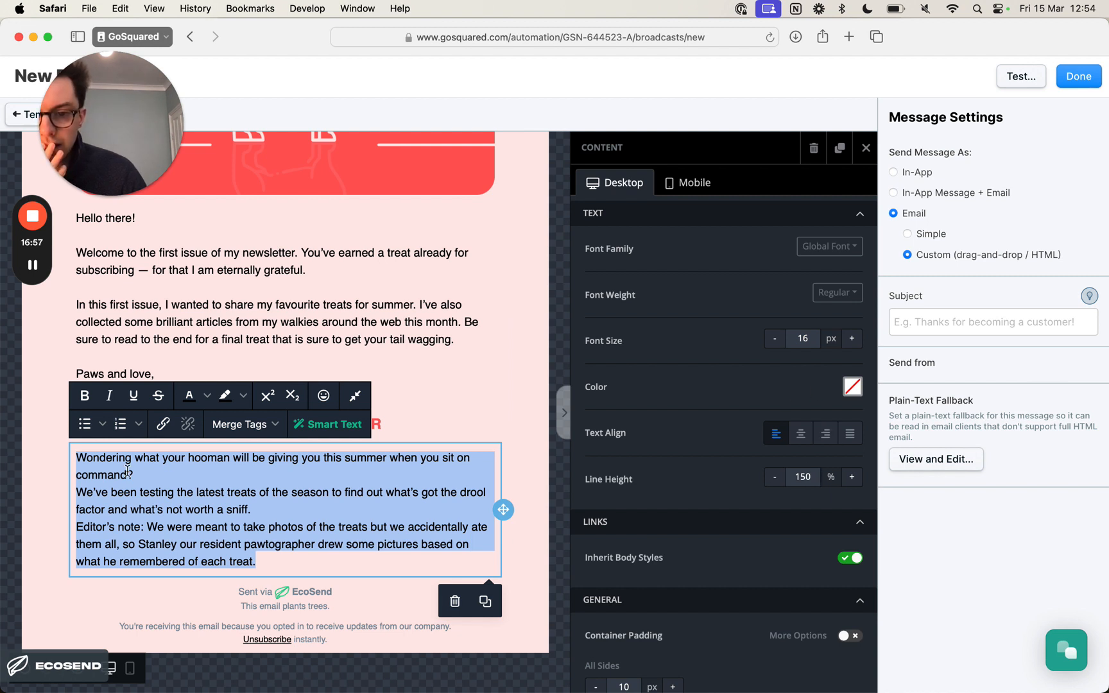
# - Insert a blank line after "command?" and after "not worth a sniff." to separate the three treats paragraphs
pyautogui.click(148, 478)
pyautogui.press('Return')
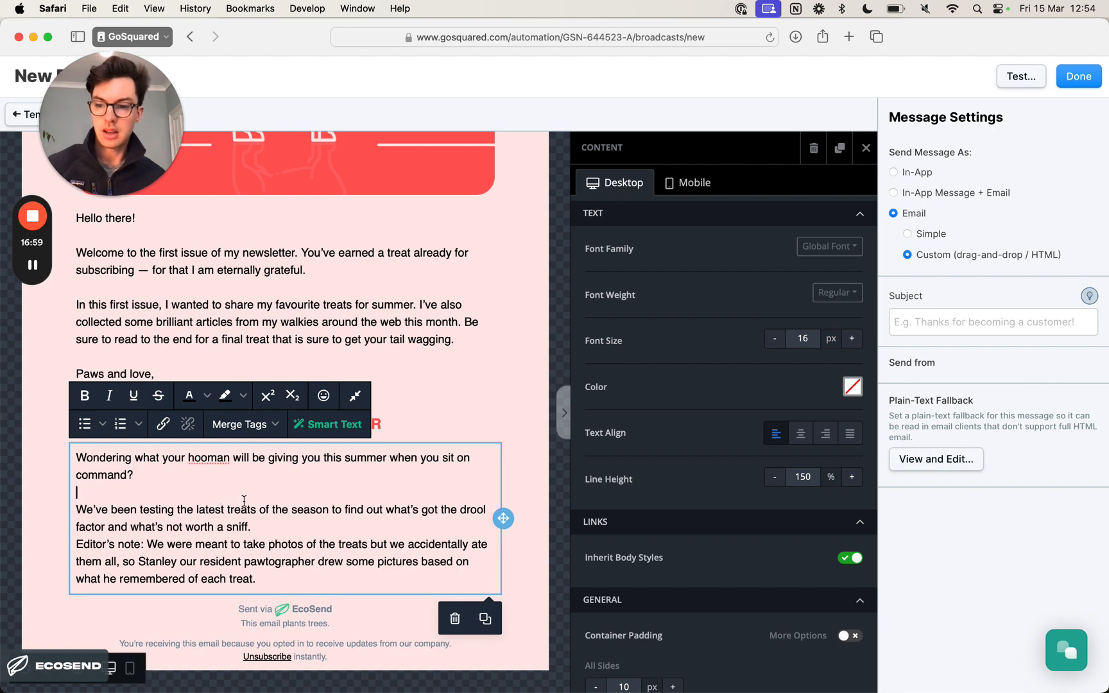
pyautogui.click(293, 526)
pyautogui.press('Return')
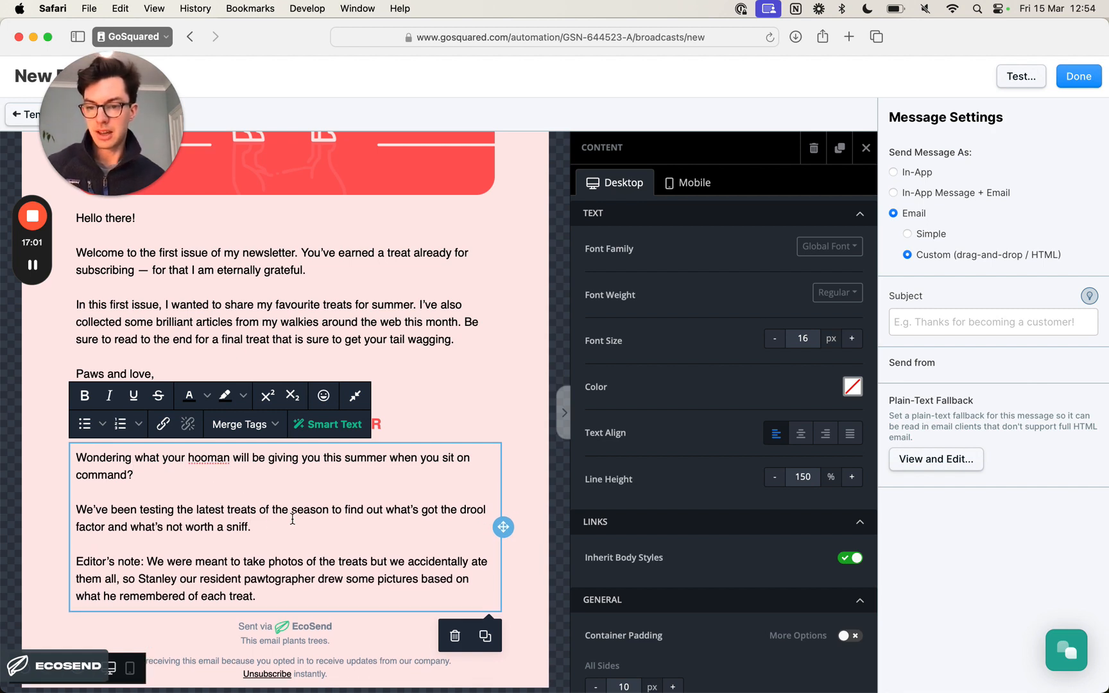
# - Italicize the words "Editor's note" at the start of the last treats paragraph
pyautogui.scroll(-1, 293, 518)
pyautogui.tripleClick(169, 529)
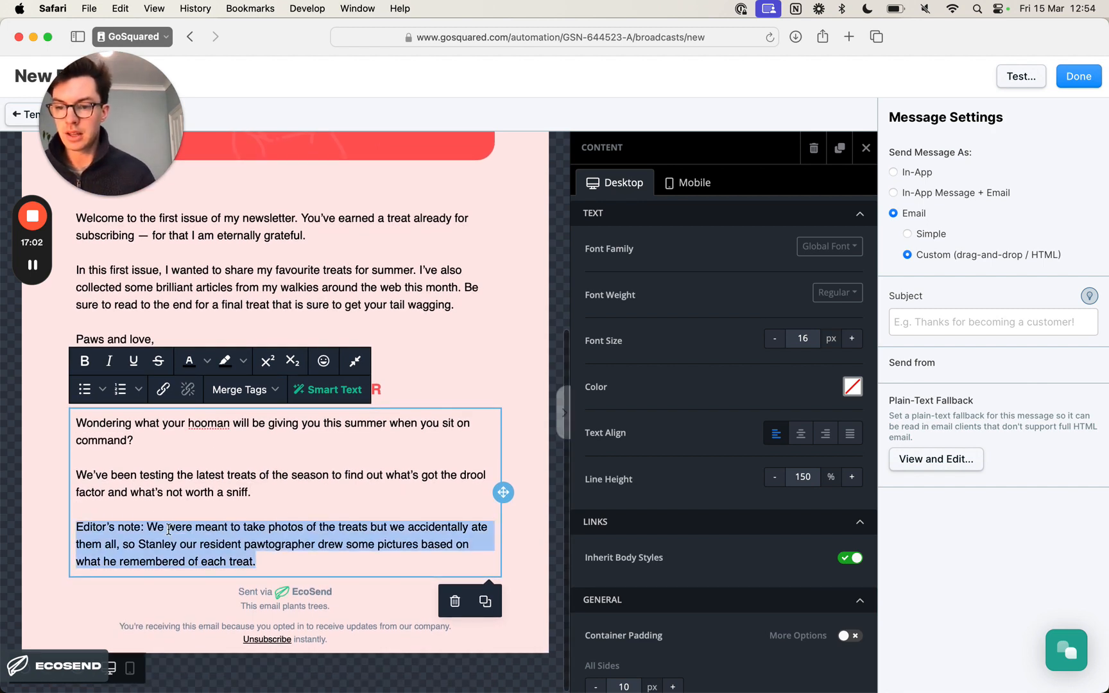
pyautogui.click(140, 528)
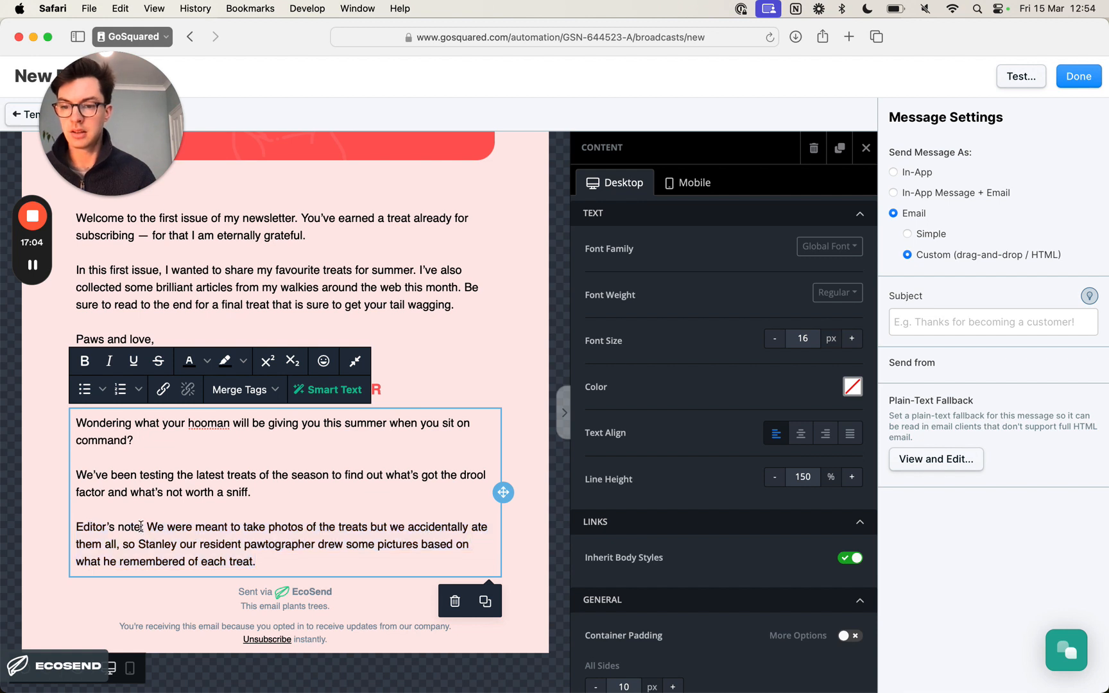
pyautogui.moveTo(75, 527); pyautogui.dragTo(138, 527)
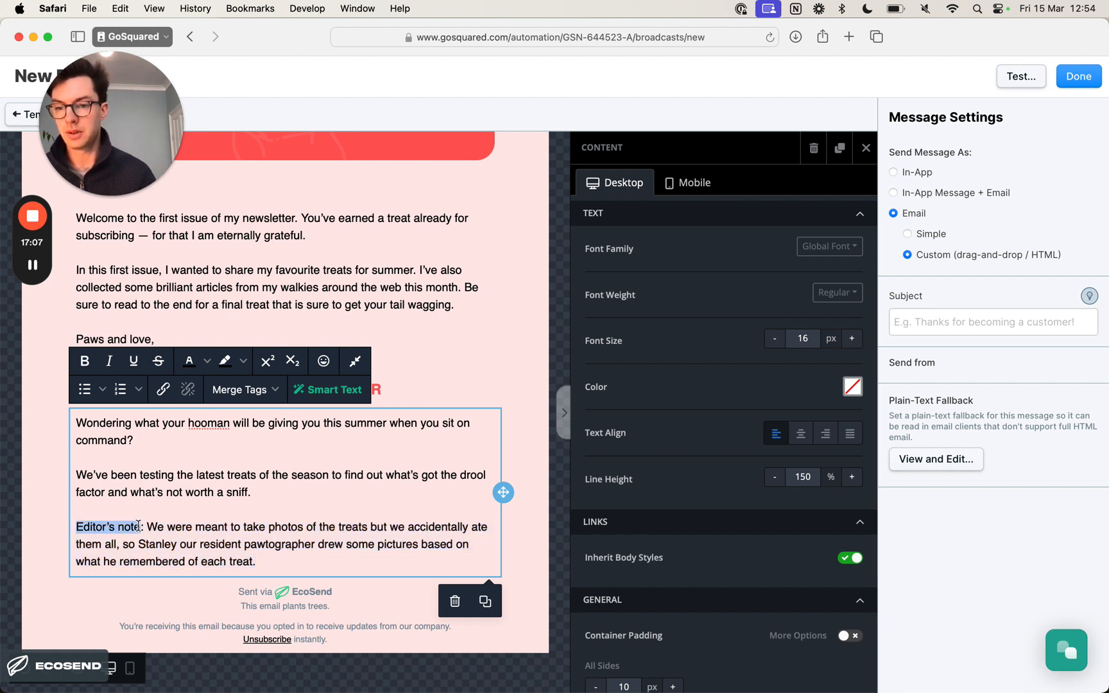
pyautogui.click(109, 360)
pyautogui.click(244, 562)
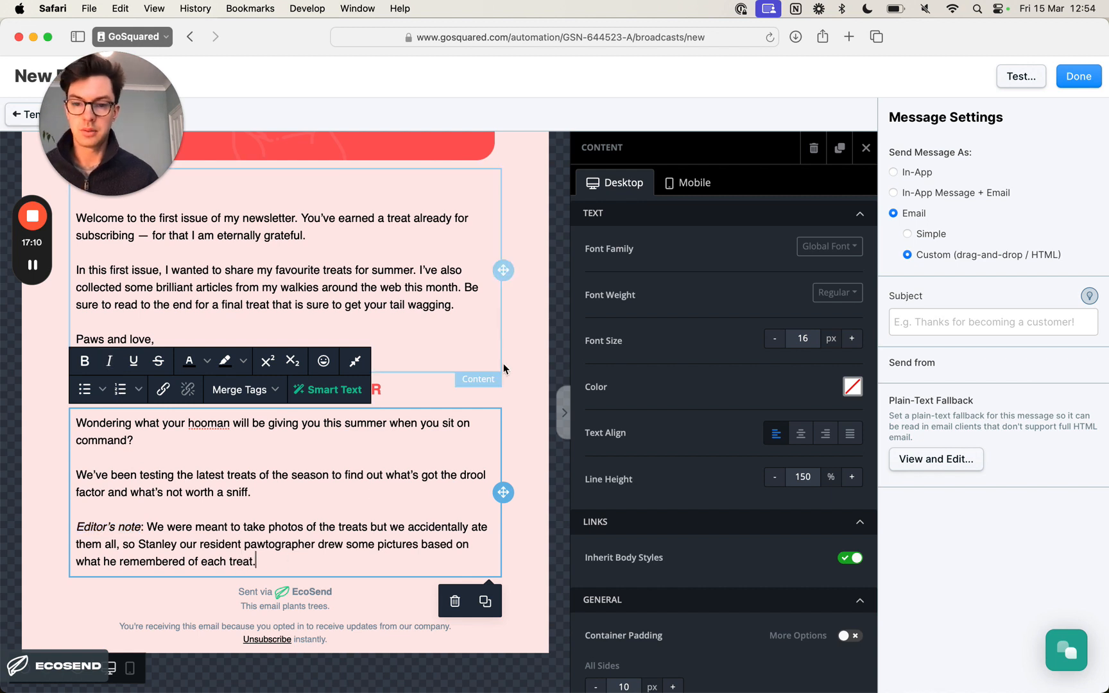
# - Check the newsletter design in Preview and add an image block between the "TOP TREATS FOR SUMMER" heading and its text
pyautogui.click(525, 389)
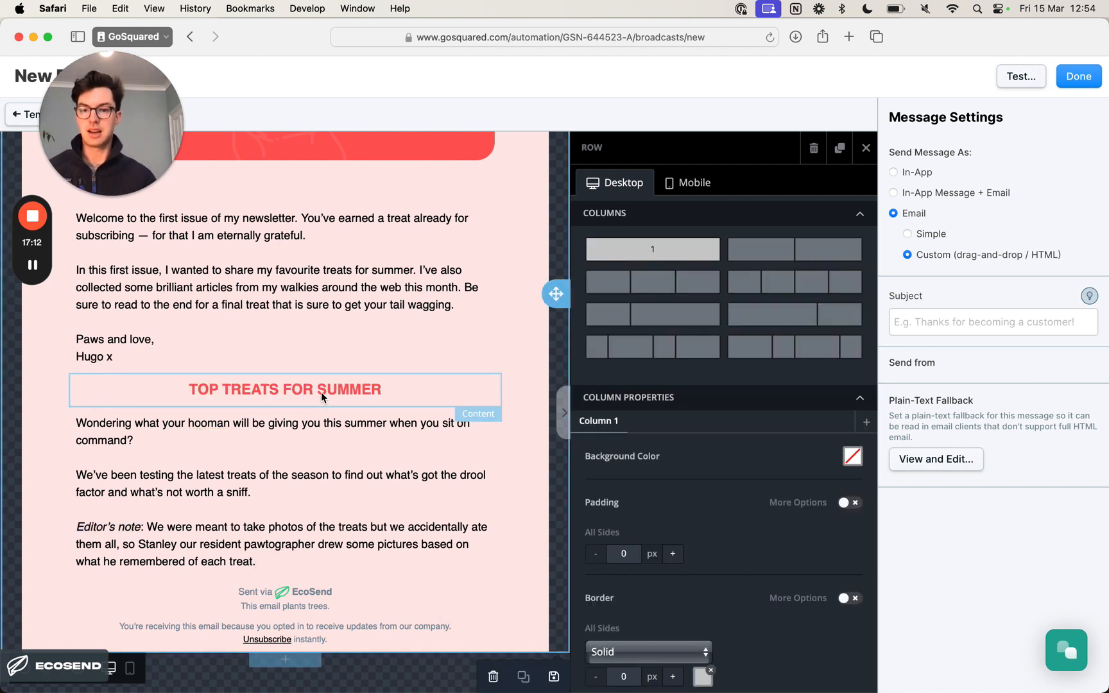
pyautogui.press('super+Tab')
pyautogui.press('super+Tab')
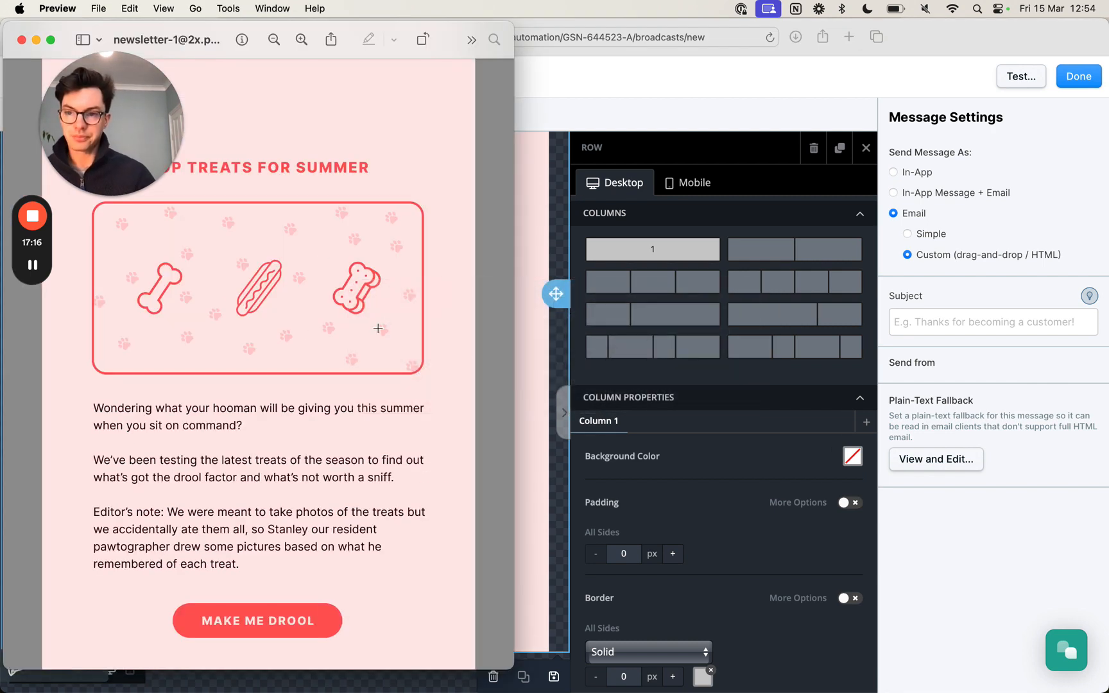
pyautogui.scroll(2, 375, 329)
pyautogui.press('super+Tab')
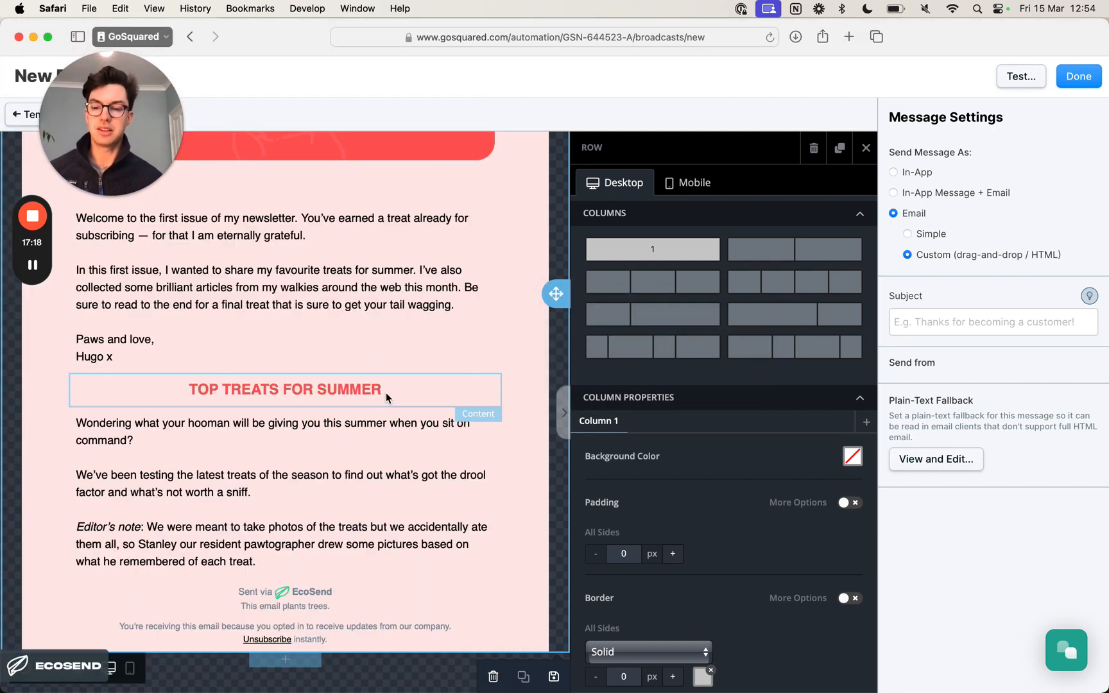
pyautogui.click(866, 148)
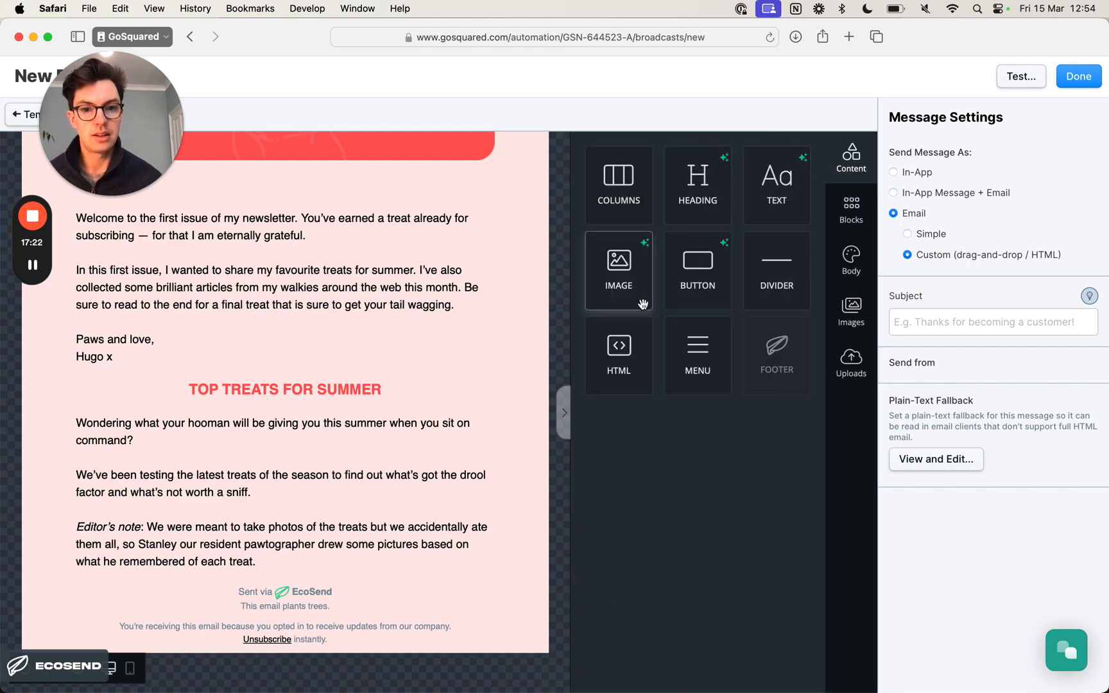
pyautogui.moveTo(642, 304); pyautogui.dragTo(452, 398)
pyautogui.press('super+Tab')
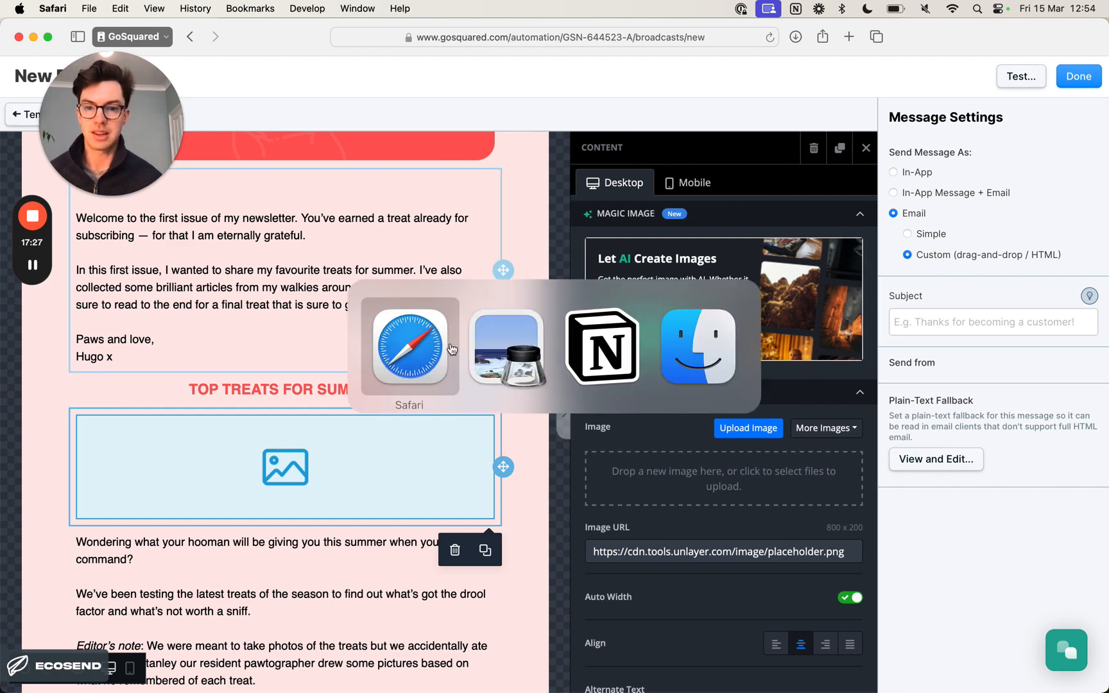
pyautogui.press('super+Tab')
pyautogui.press('super+Tab')
pyautogui.press('super+Tab')
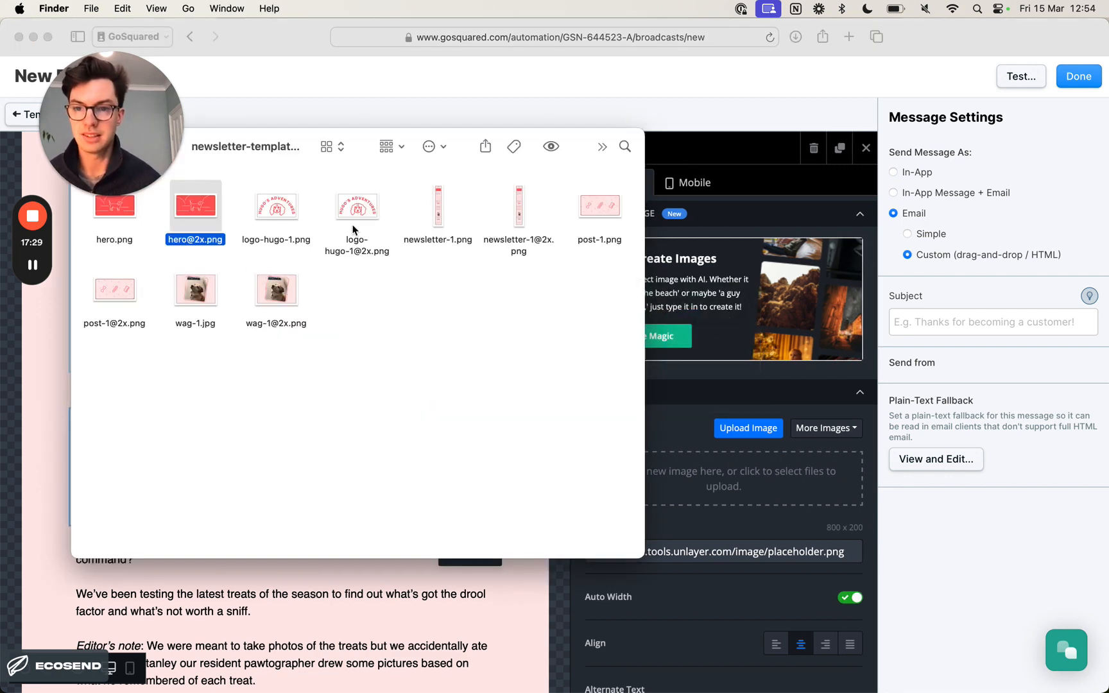
pyautogui.moveTo(126, 293); pyautogui.dragTo(702, 478)
pyautogui.press('super+Tab')
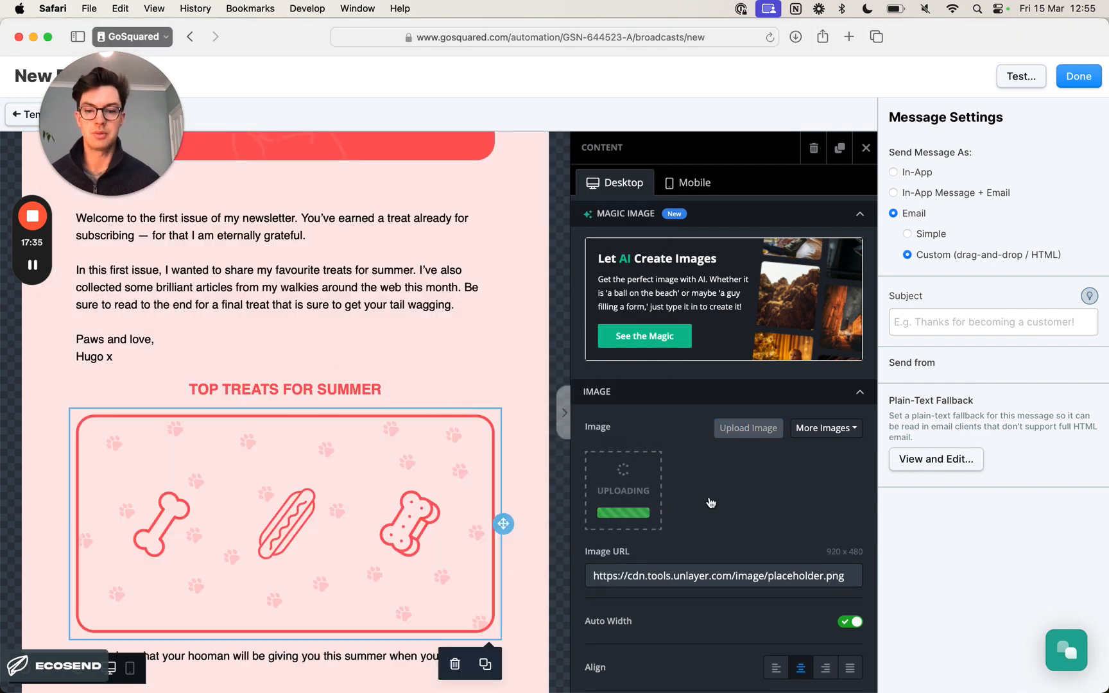
# - Set the treats image's alternate text to "Delicious treats for dogs for the summer"
pyautogui.scroll(-4, 736, 502)
pyautogui.scroll(-1, 737, 502)
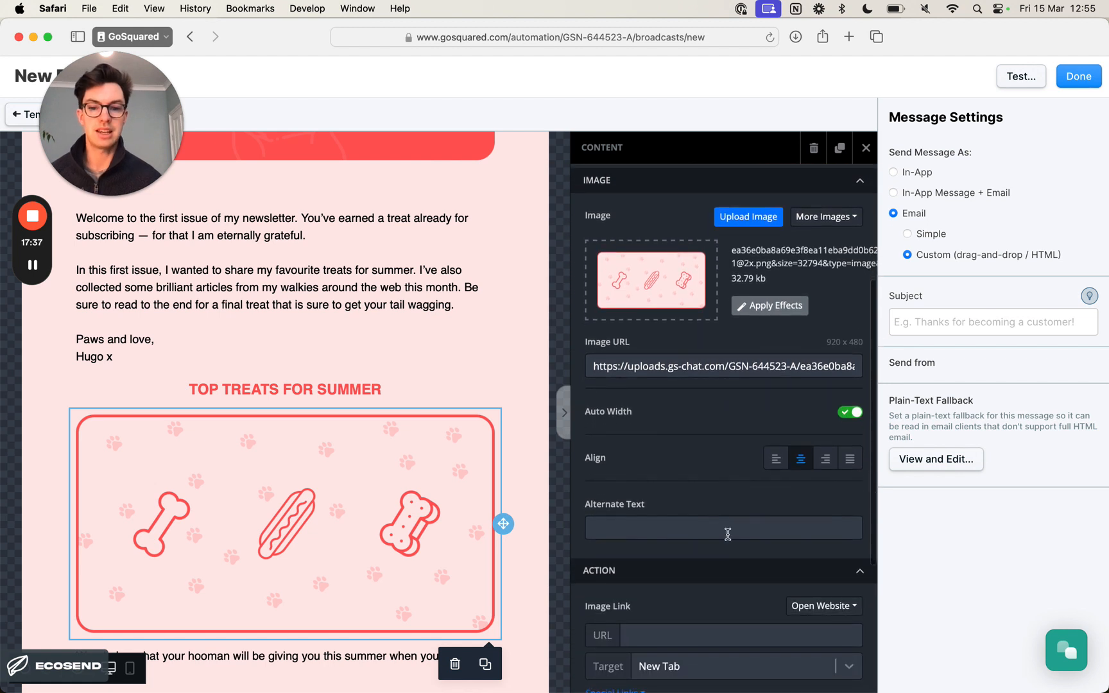
pyautogui.click(730, 533)
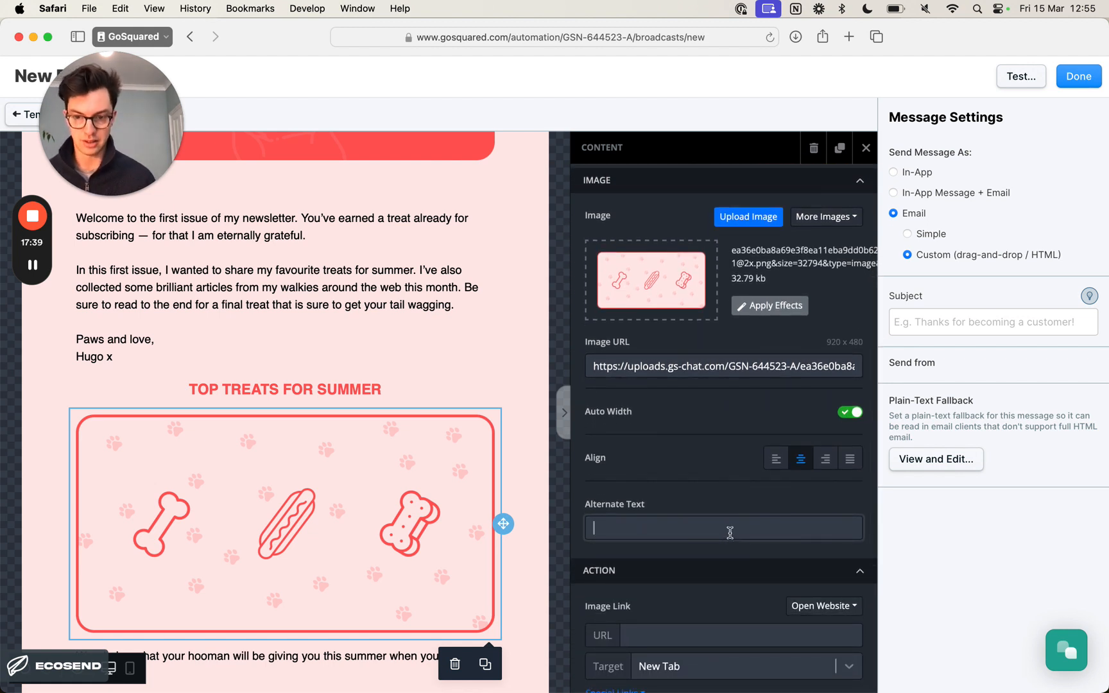
pyautogui.write('Deli')
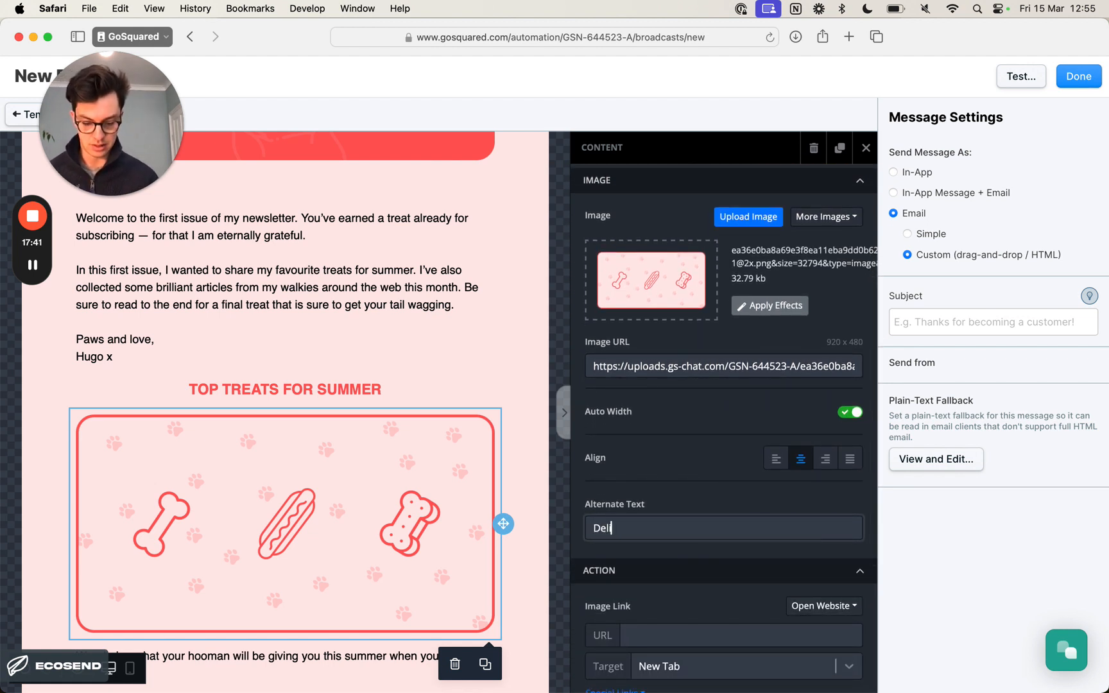
pyautogui.write('cious treats for')
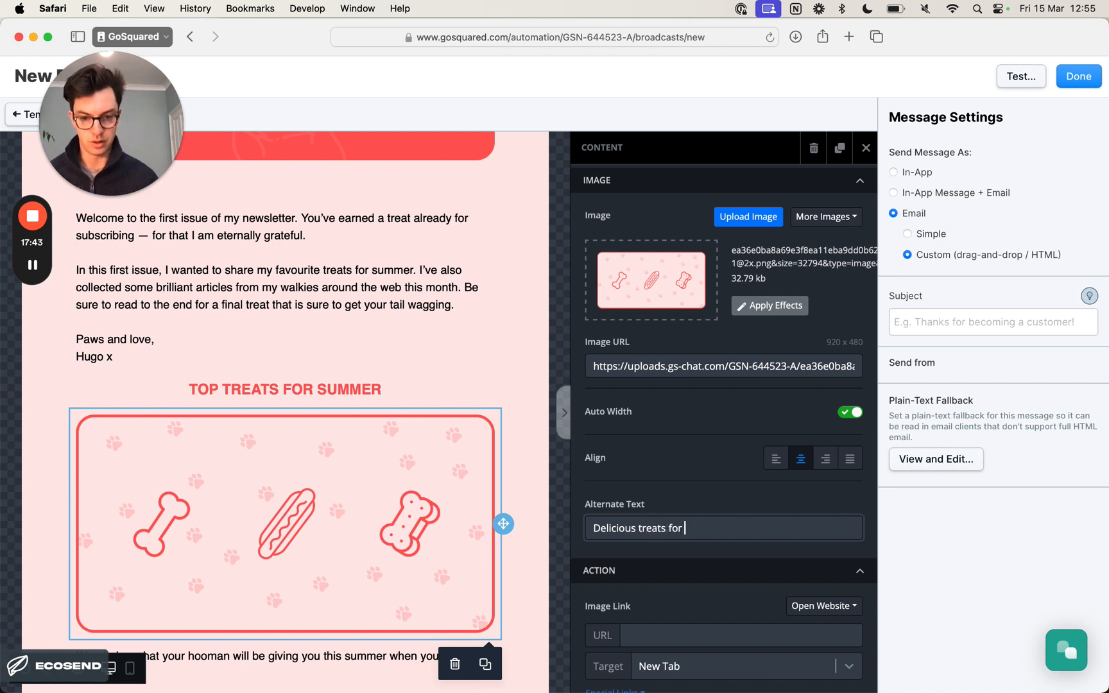
pyautogui.write(' dogs for the summer')
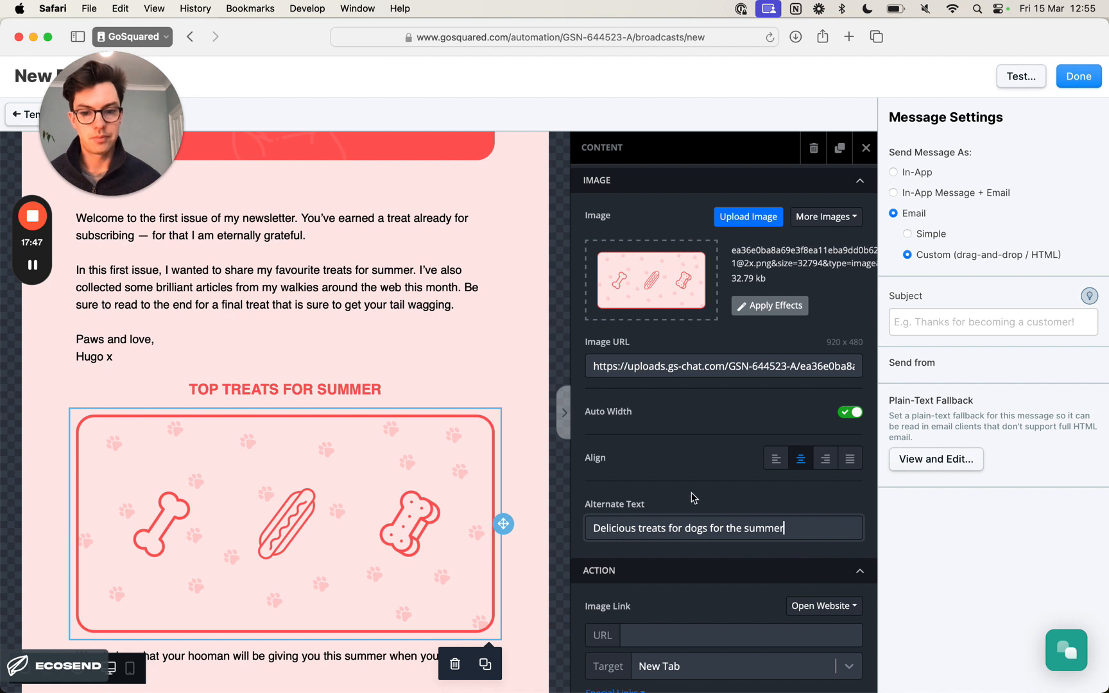
# - Amend the treats image's alternate text to read "Three delicious treats for dogs for the summer"
pyautogui.doubleClick(594, 528)
pyautogui.click(594, 528)
pyautogui.write('Three')
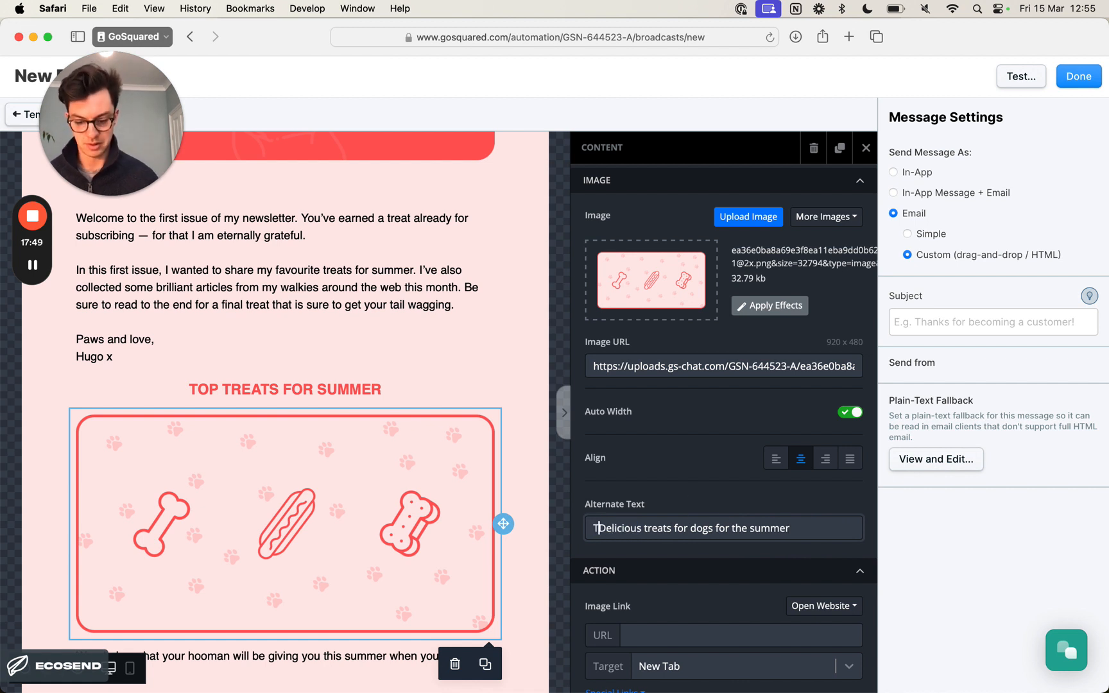
pyautogui.click(630, 527)
pyautogui.press('BackSpace')
pyautogui.write('d')
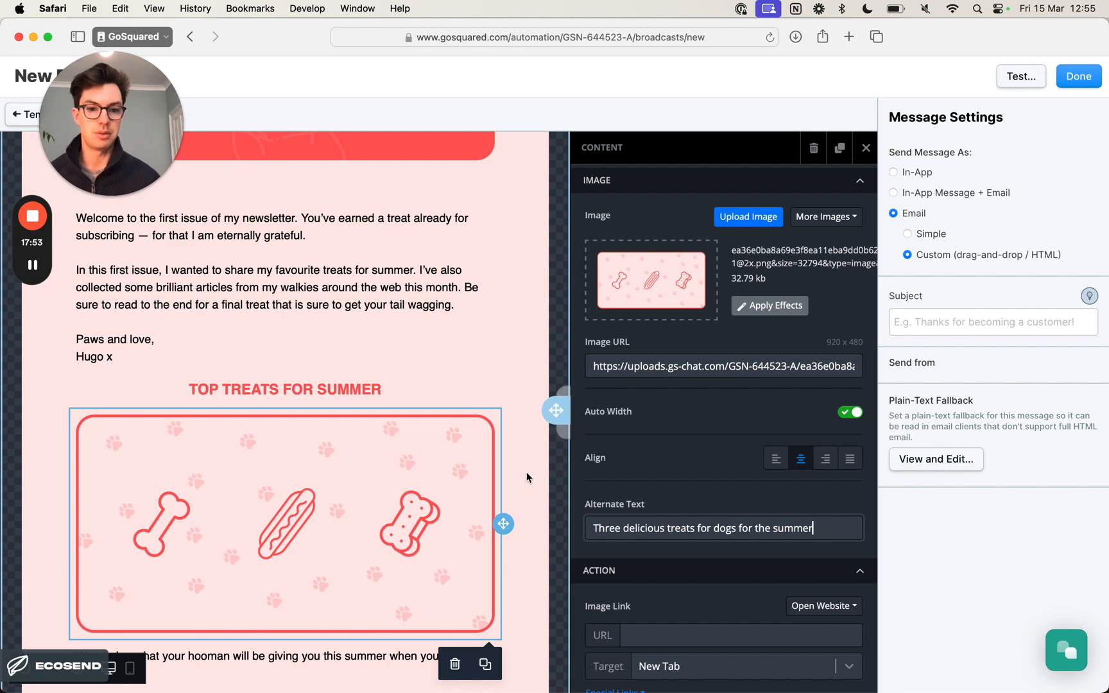
pyautogui.click(536, 452)
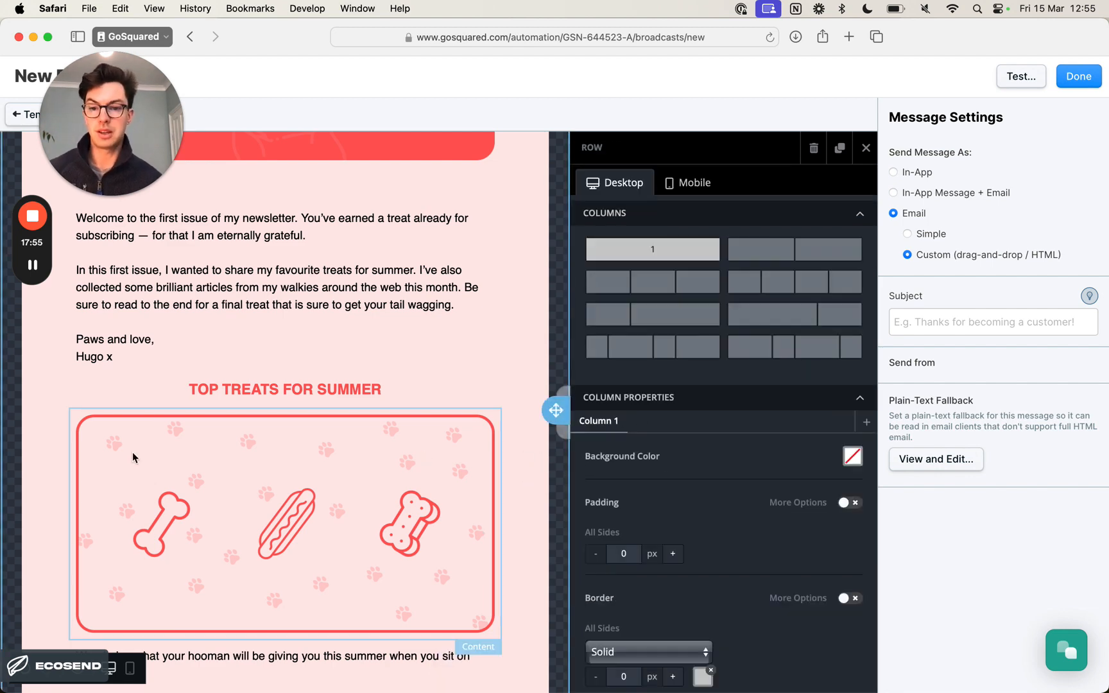
# - Add a button block between the "Editor's note" paragraph and the email footer
pyautogui.scroll(-3, 460, 451)
pyautogui.scroll(-2, 461, 450)
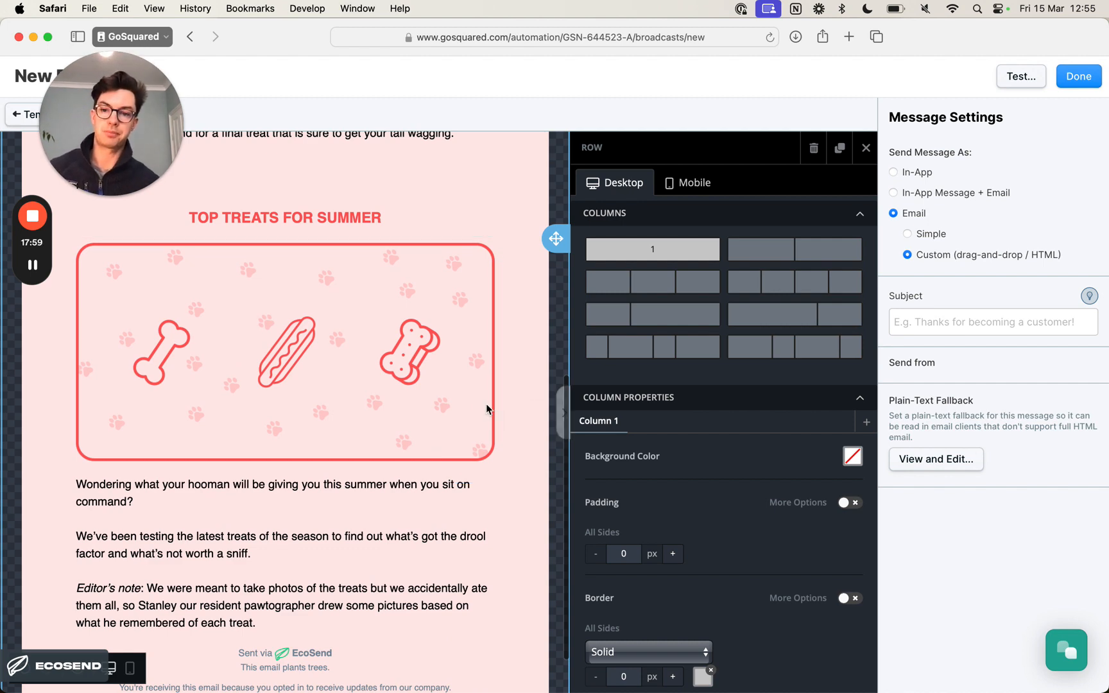
pyautogui.scroll(1, 486, 404)
pyautogui.scroll(-3, 486, 404)
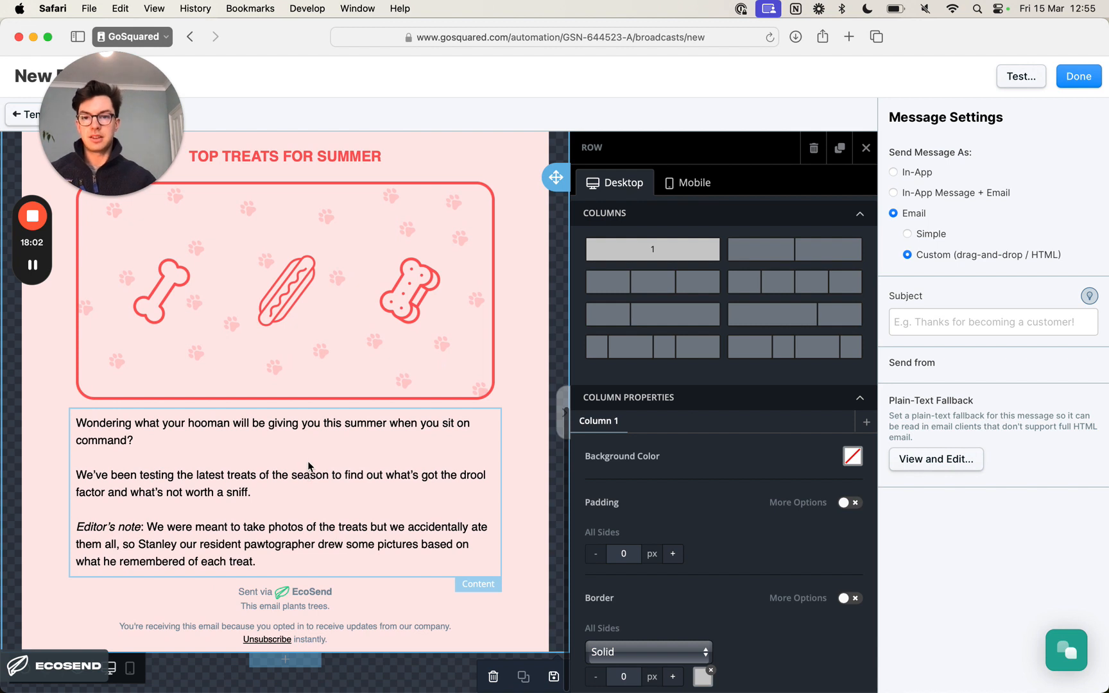
pyautogui.scroll(1, 308, 465)
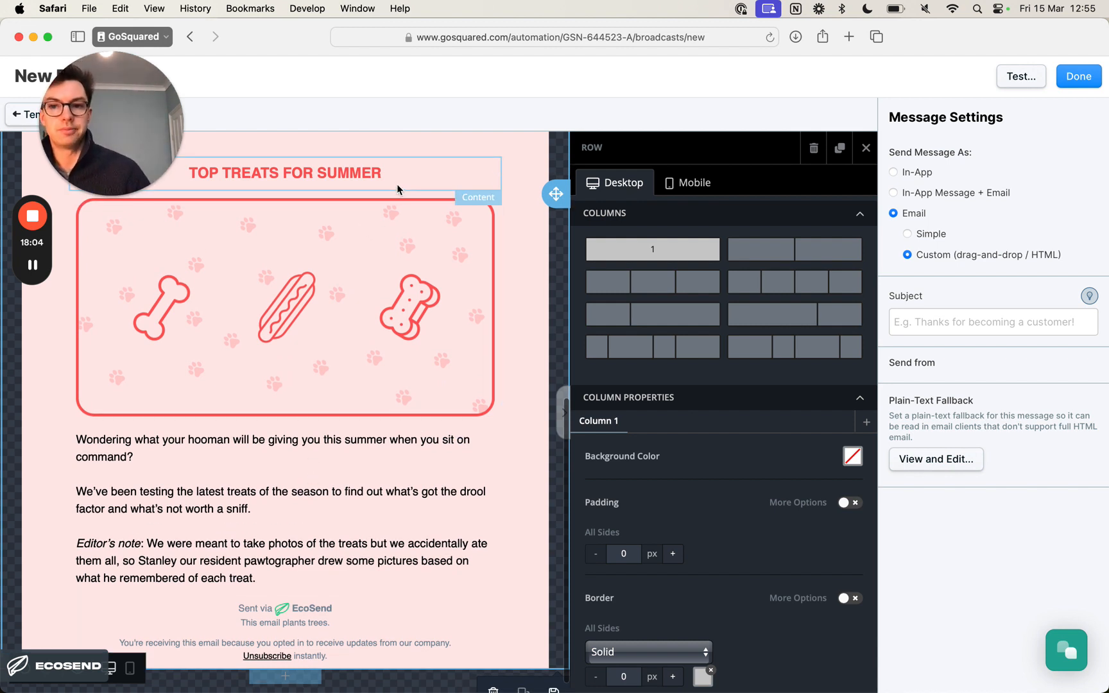
pyautogui.click(866, 147)
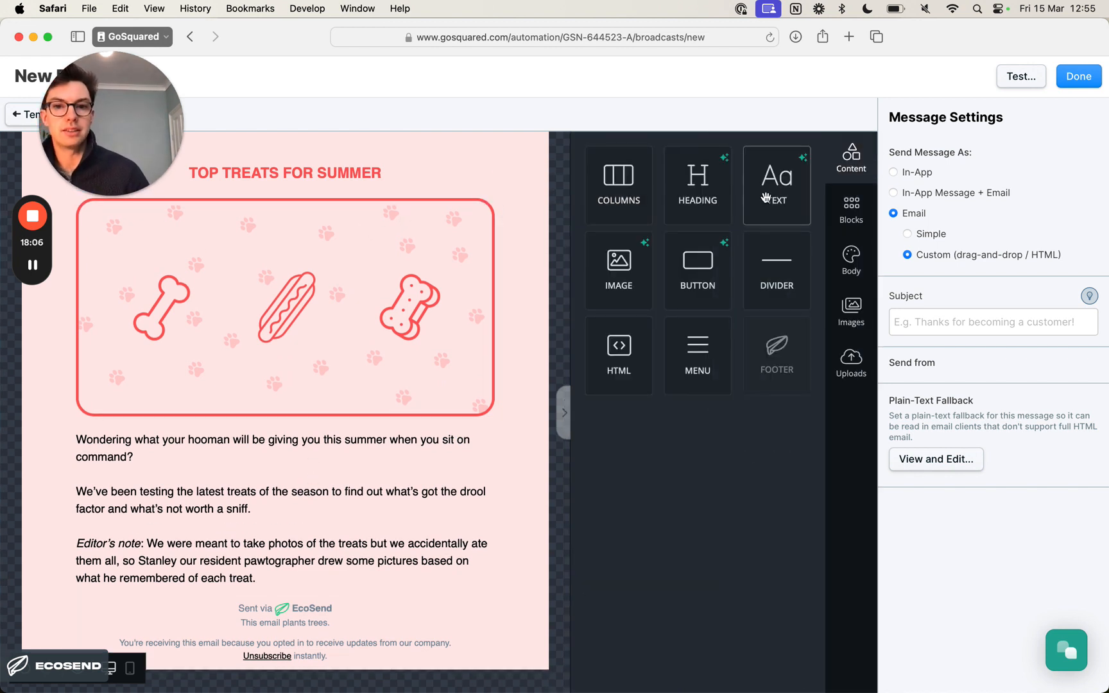
pyautogui.scroll(-1, 393, 377)
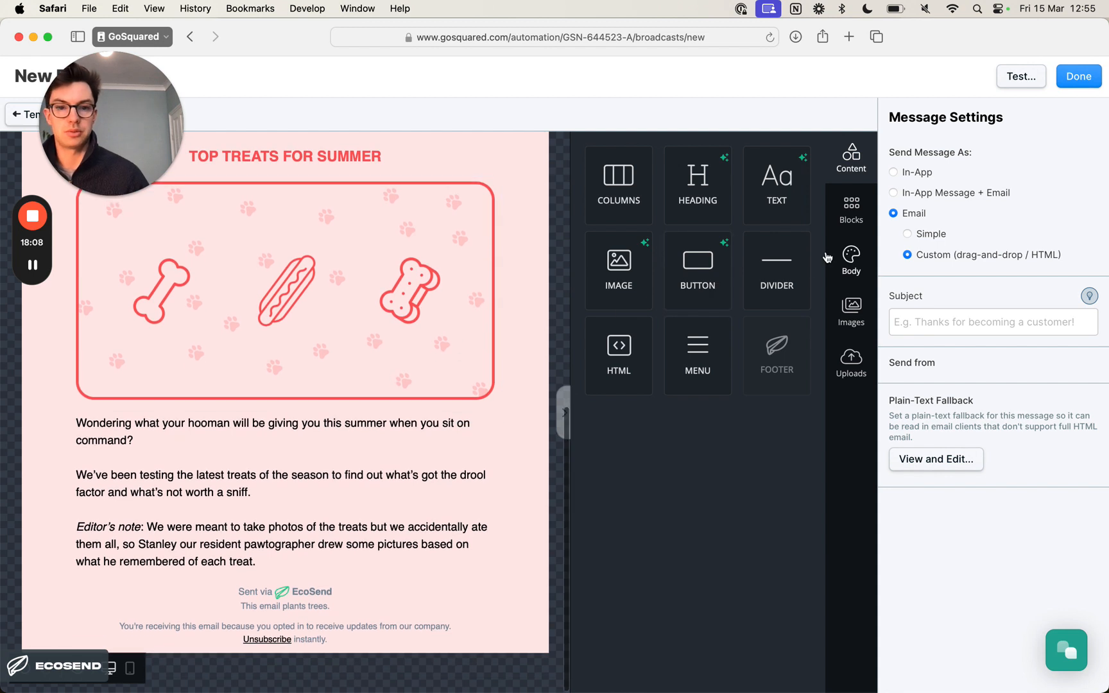
pyautogui.moveTo(697, 260); pyautogui.dragTo(380, 549)
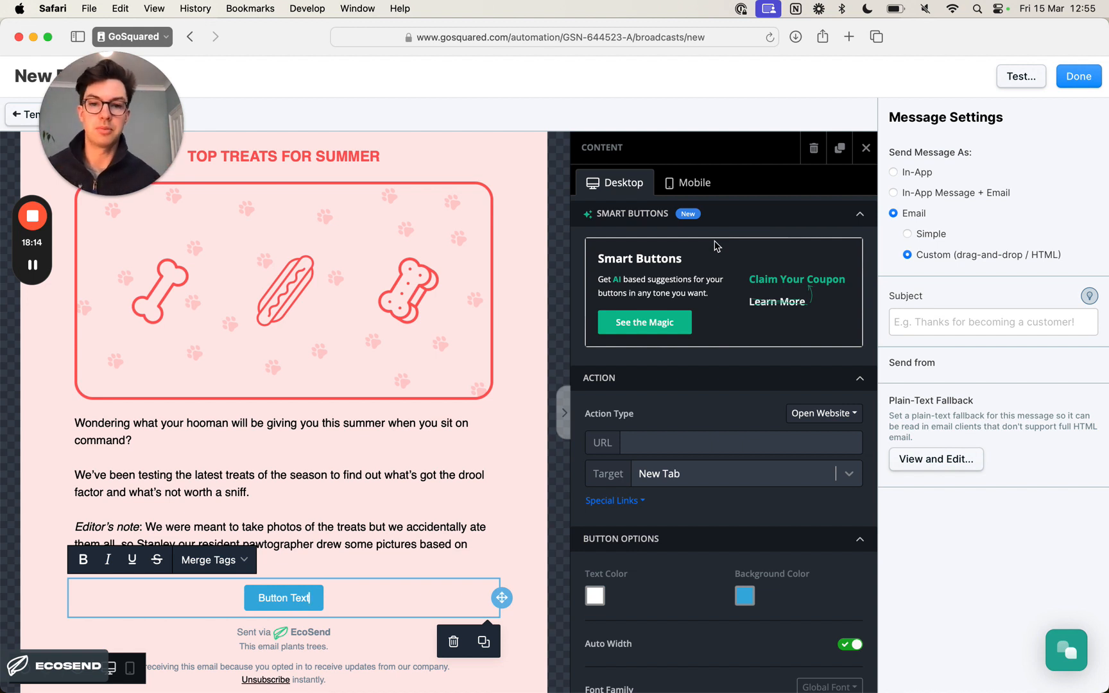
# - Examine the new button's link URL and styling options, including colors, font and alignment
pyautogui.scroll(-2, 696, 372)
pyautogui.click(694, 376)
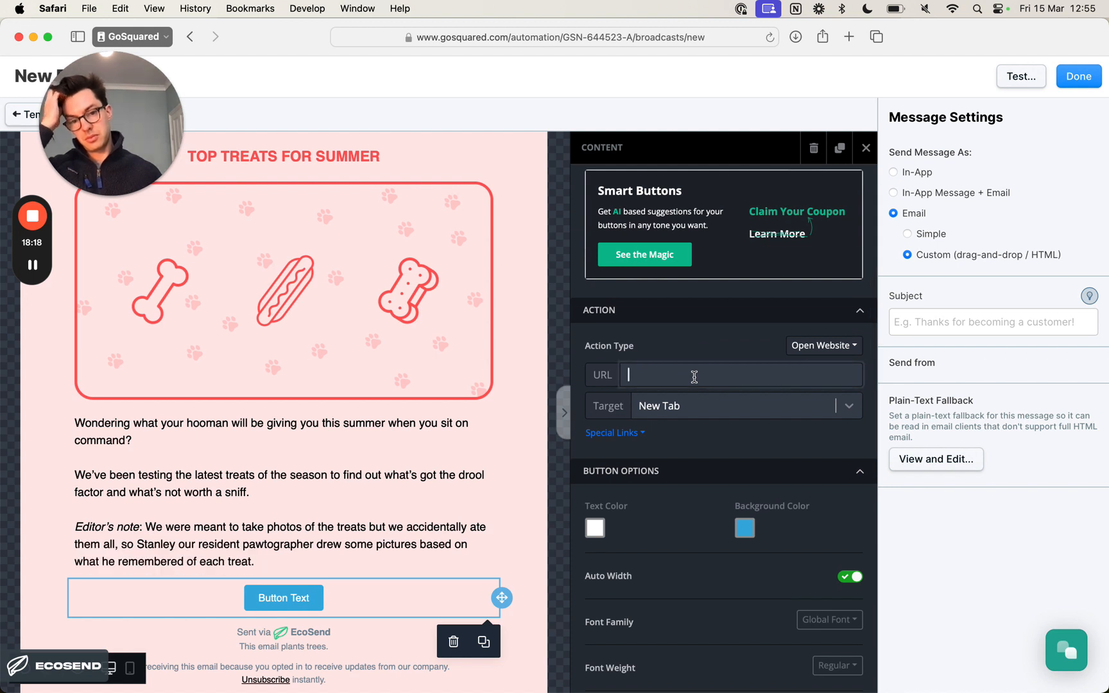
pyautogui.scroll(-3, 696, 377)
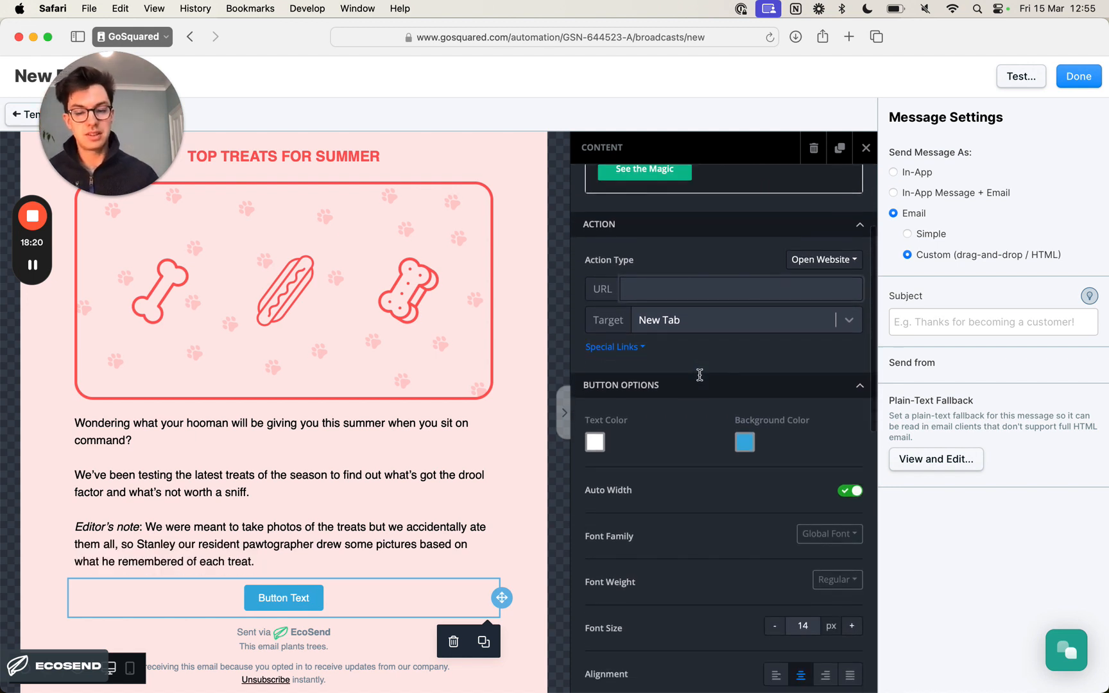
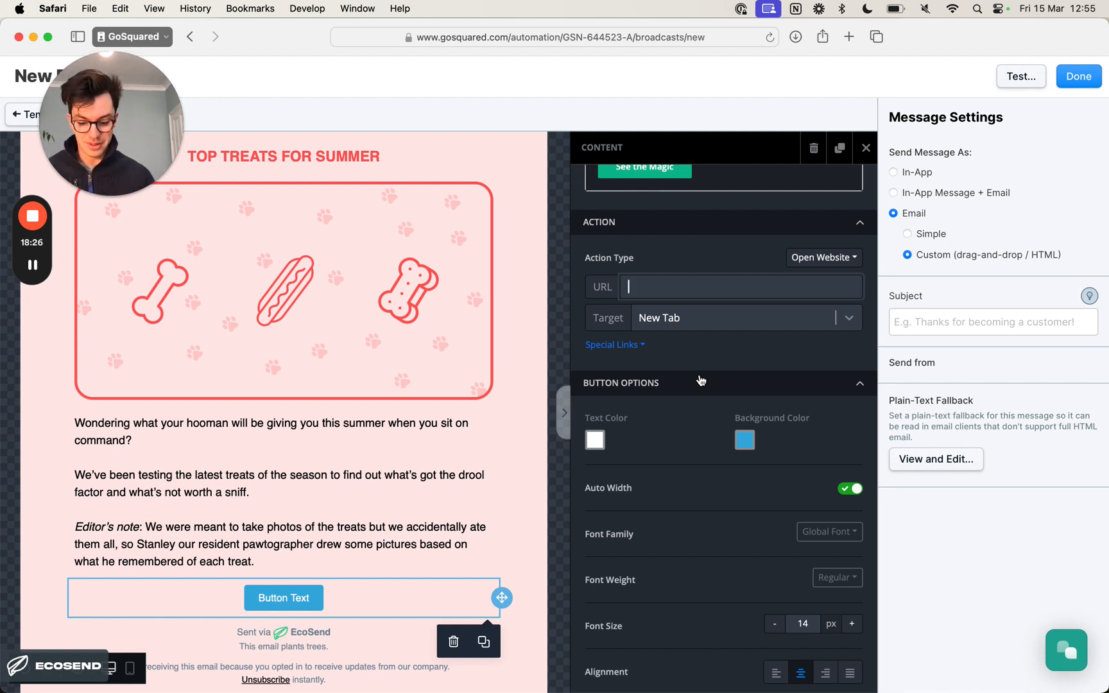
# - Link the new button to ecosend.io and set its background color to FF5A5A, copied from the newsletter document in Notion
pyautogui.write('ecosend.io')
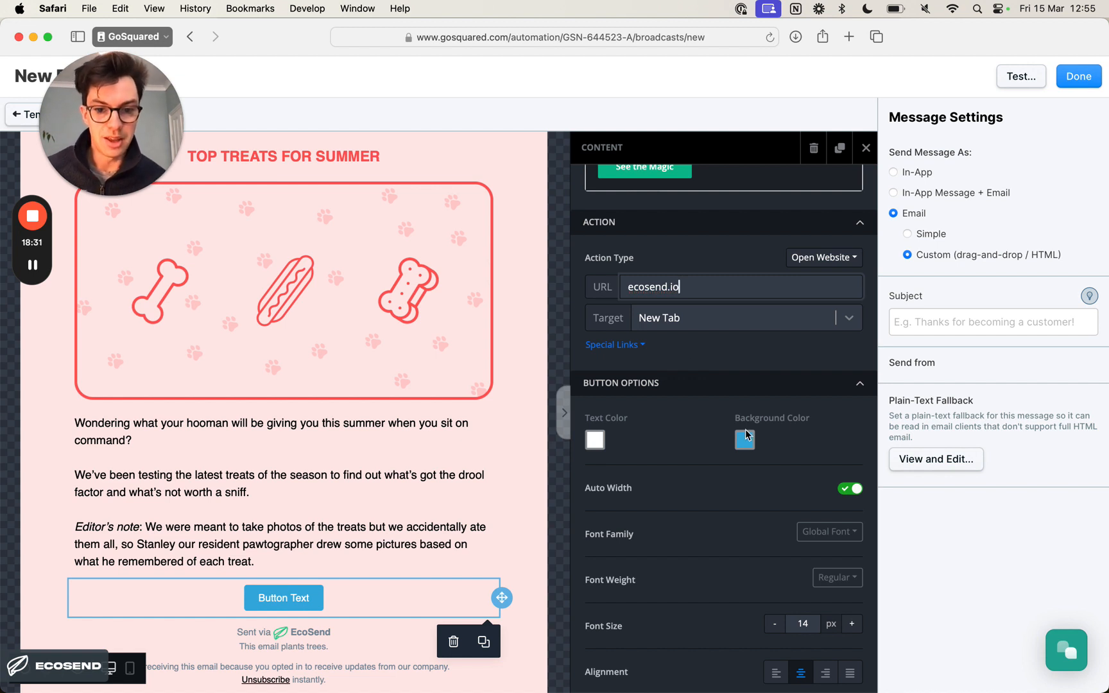
pyautogui.scroll(-2, 613, 442)
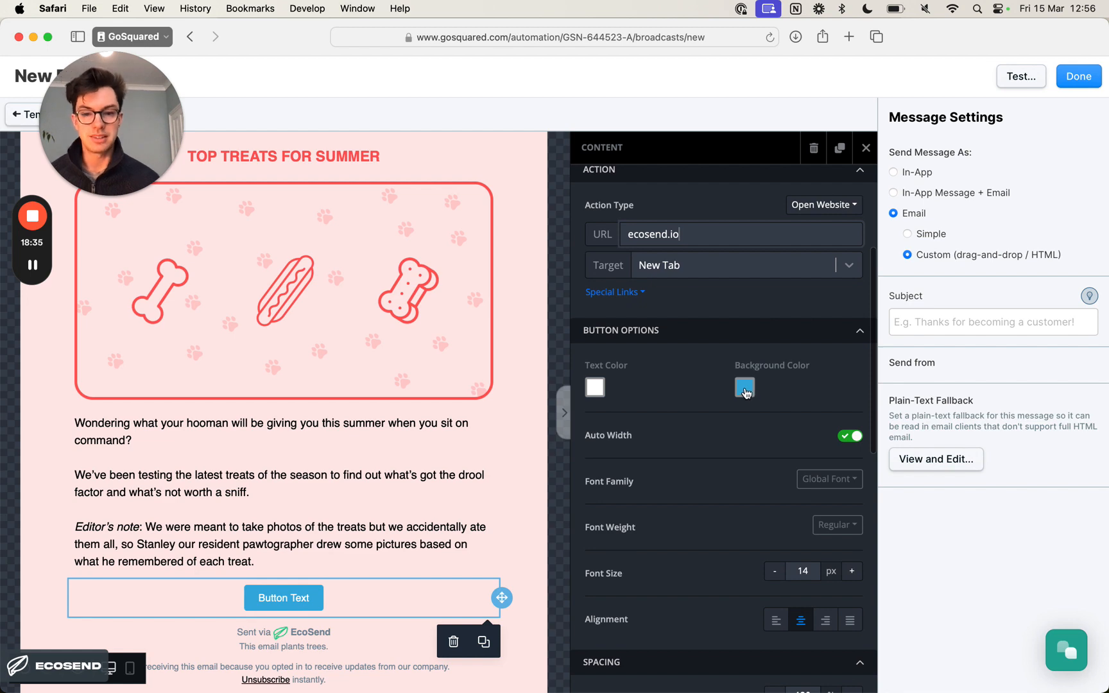
pyautogui.click(745, 390)
pyautogui.press('super+Tab')
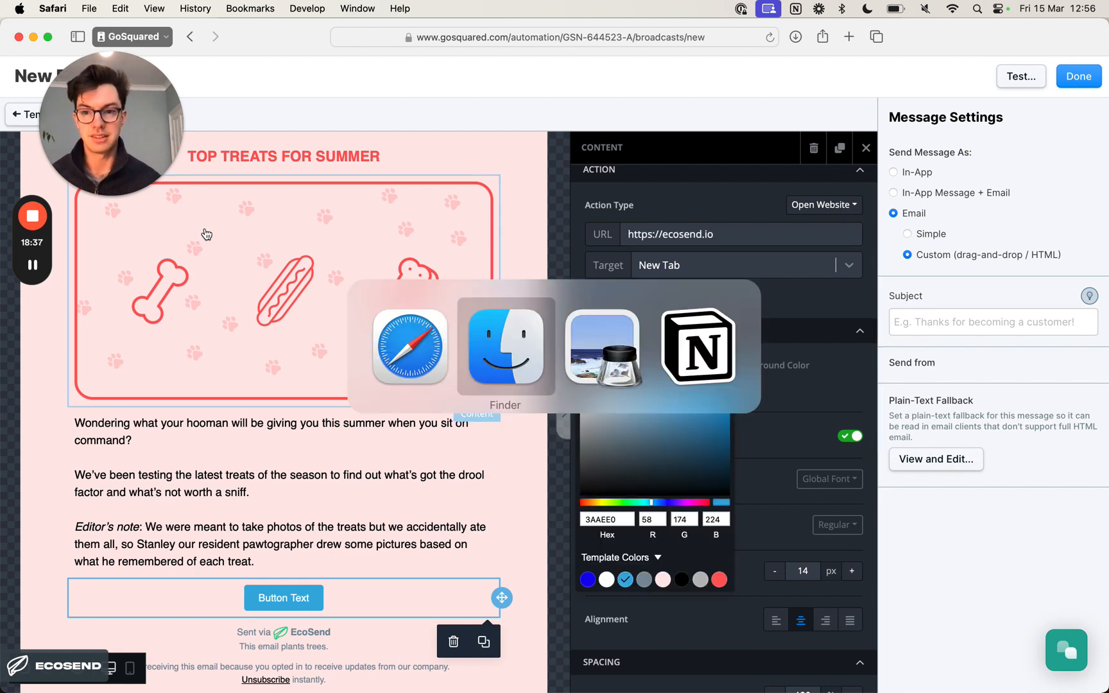
pyautogui.press('super+Tab')
pyautogui.press('super+Tab')
pyautogui.press('super+Tab')
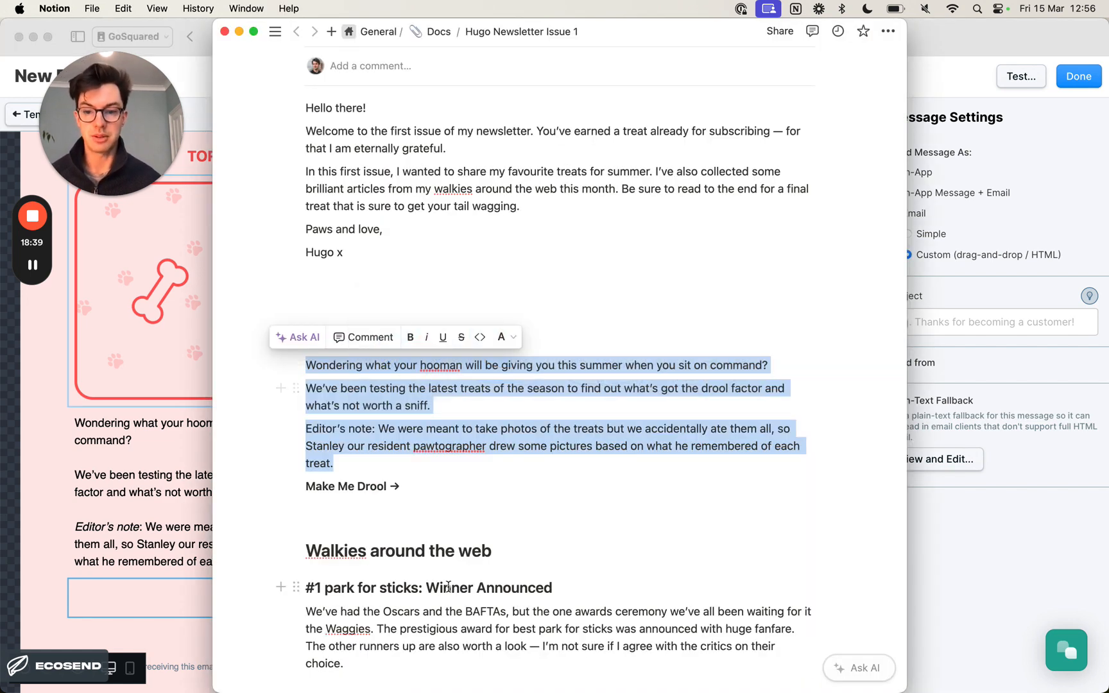
pyautogui.scroll(-15, 448, 586)
pyautogui.click(383, 453)
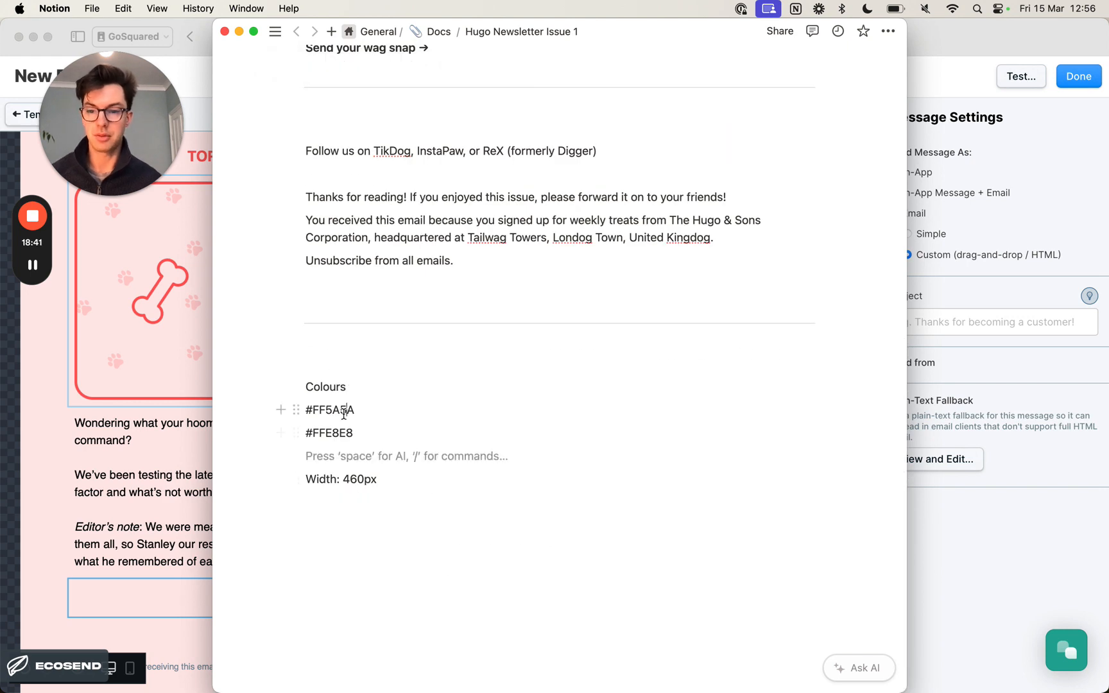
pyautogui.doubleClick(344, 411)
pyautogui.press('super+c')
pyautogui.press('super+Tab')
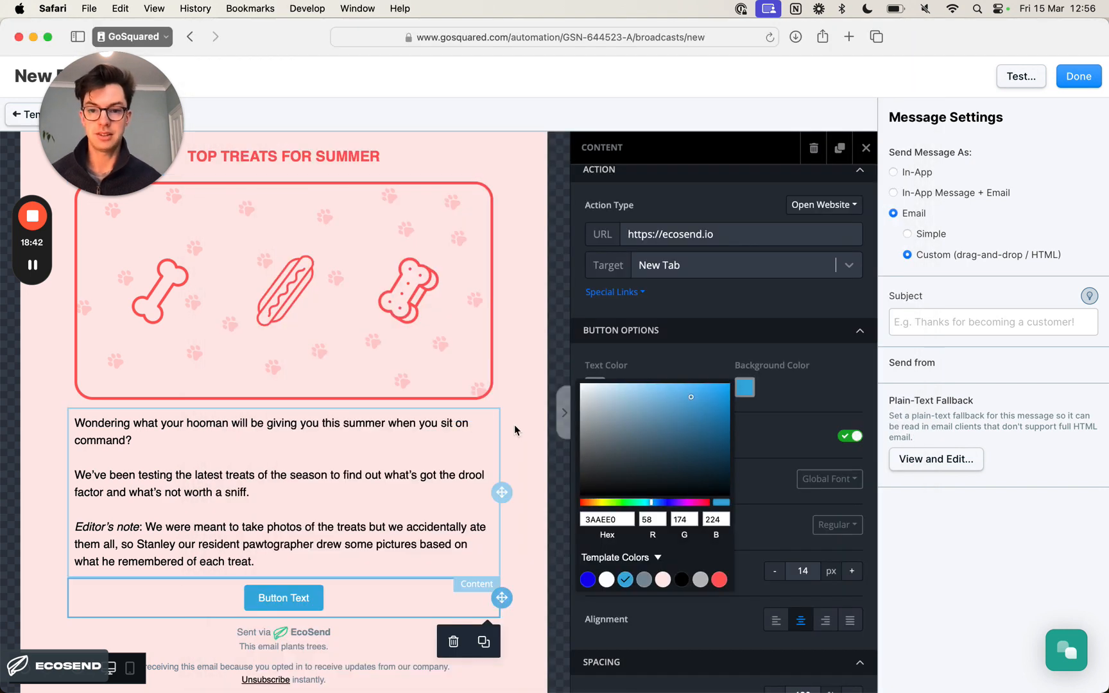
pyautogui.click(600, 519)
pyautogui.press('super+a')
pyautogui.press('super+v')
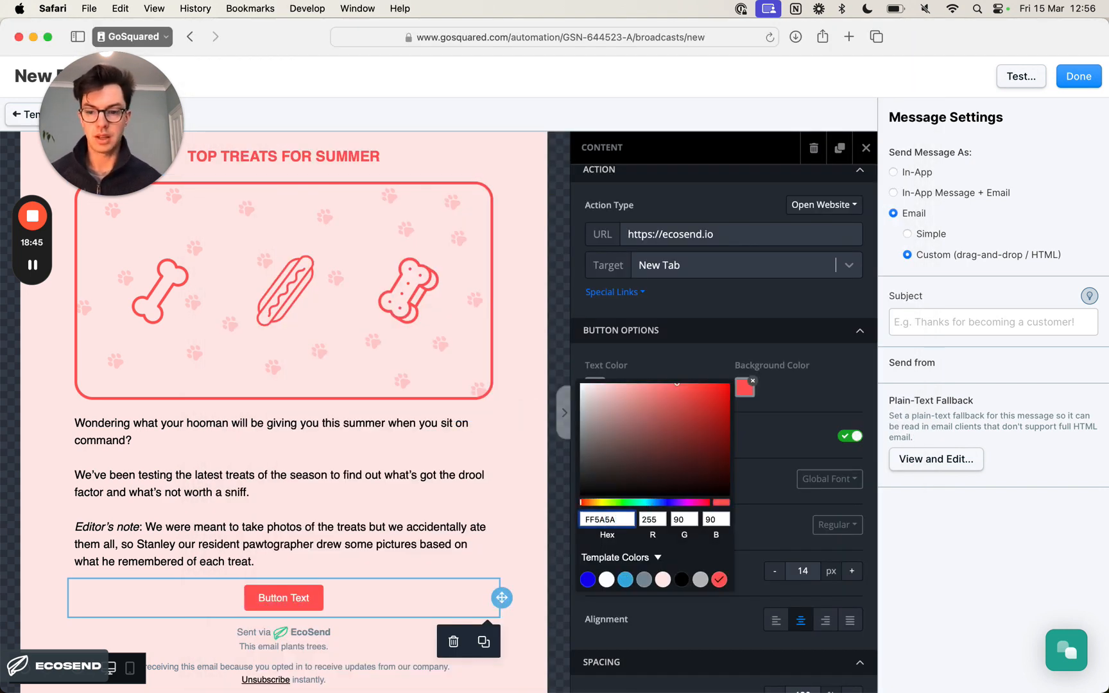
pyautogui.click(826, 392)
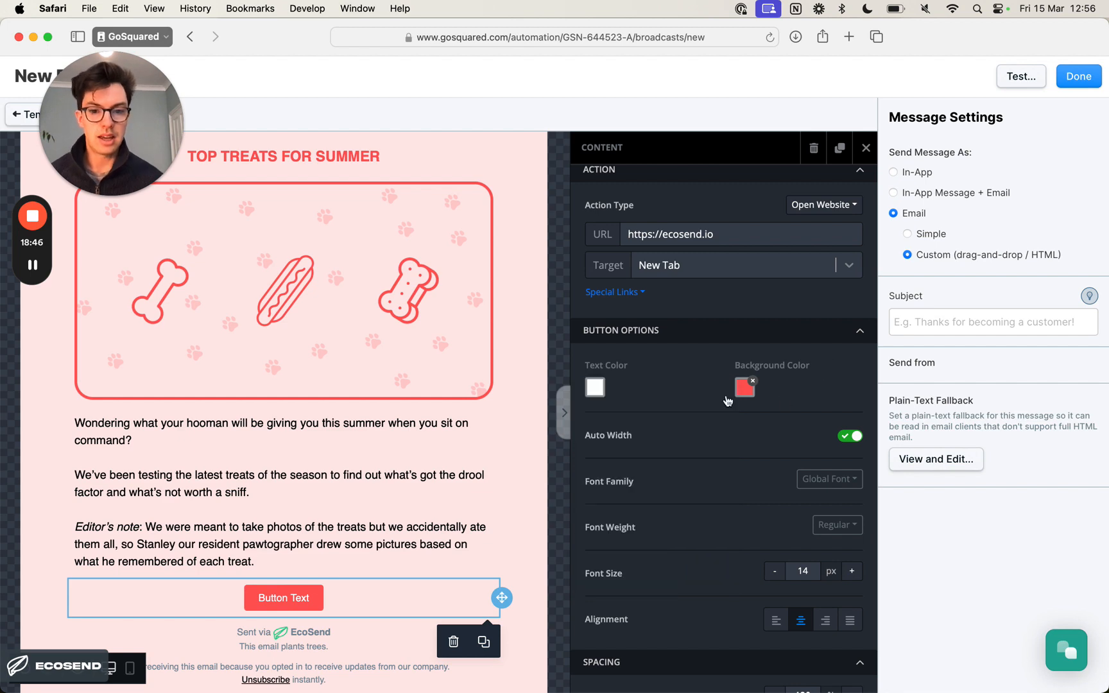
# - Set the button's text color to FFE8E8, copied from the Colours section of the Notion newsletter document
pyautogui.click(594, 389)
pyautogui.press('super+Tab')
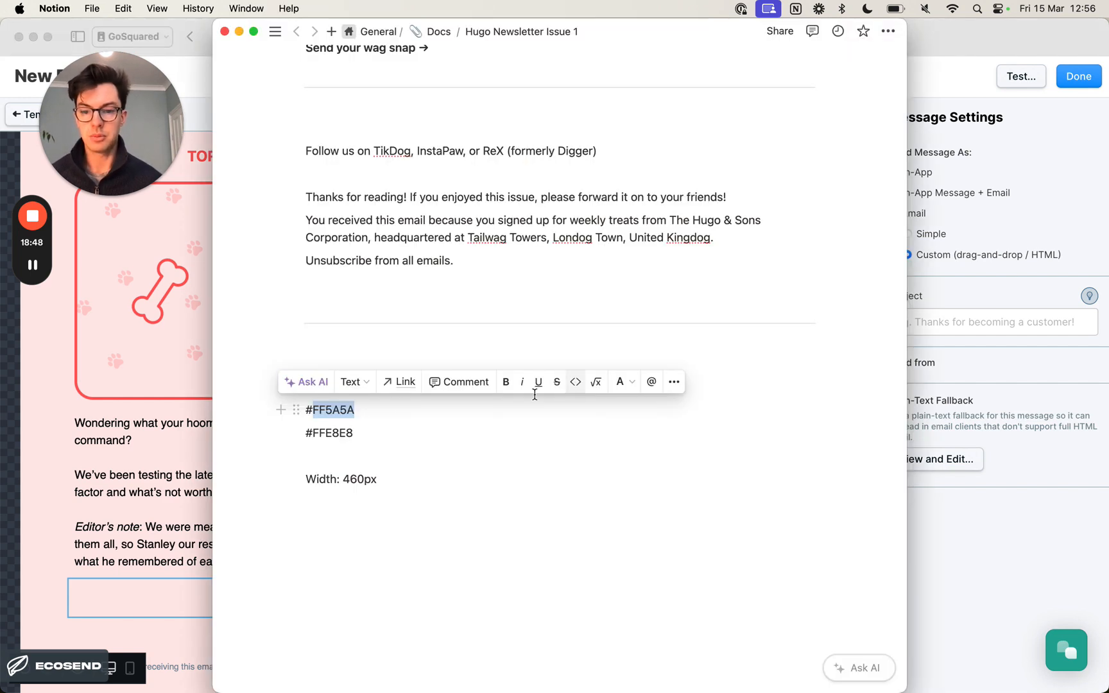
pyautogui.doubleClick(349, 431)
pyautogui.press('super+c')
pyautogui.press('super+Tab')
pyautogui.click(455, 519)
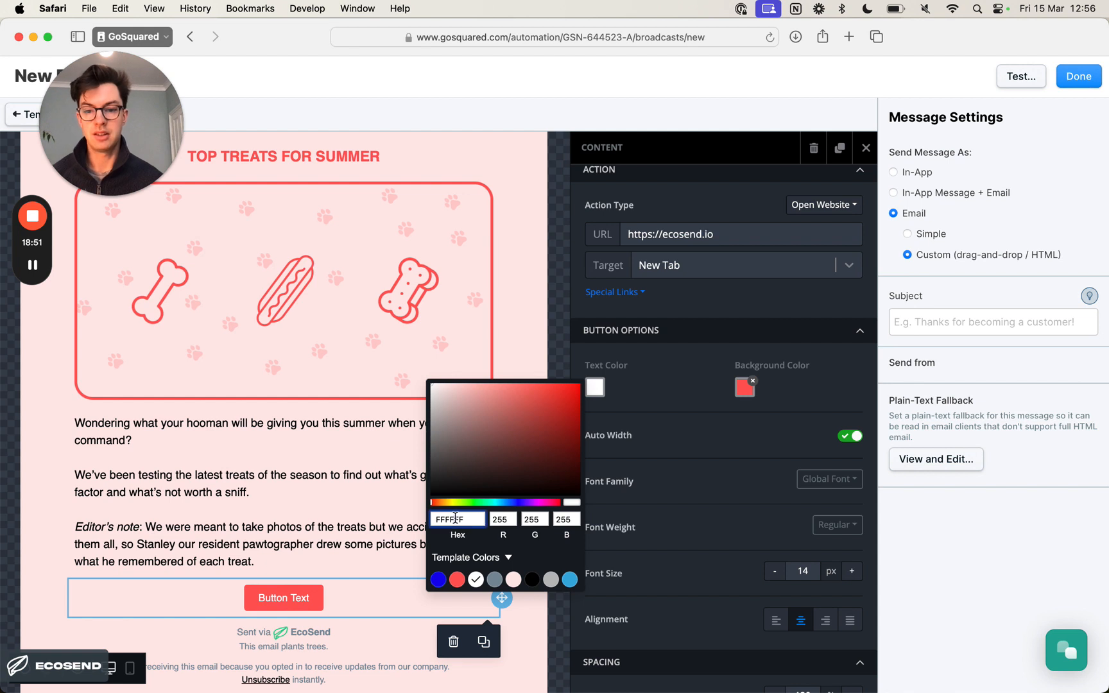
pyautogui.press('super+a')
pyautogui.press('super+v')
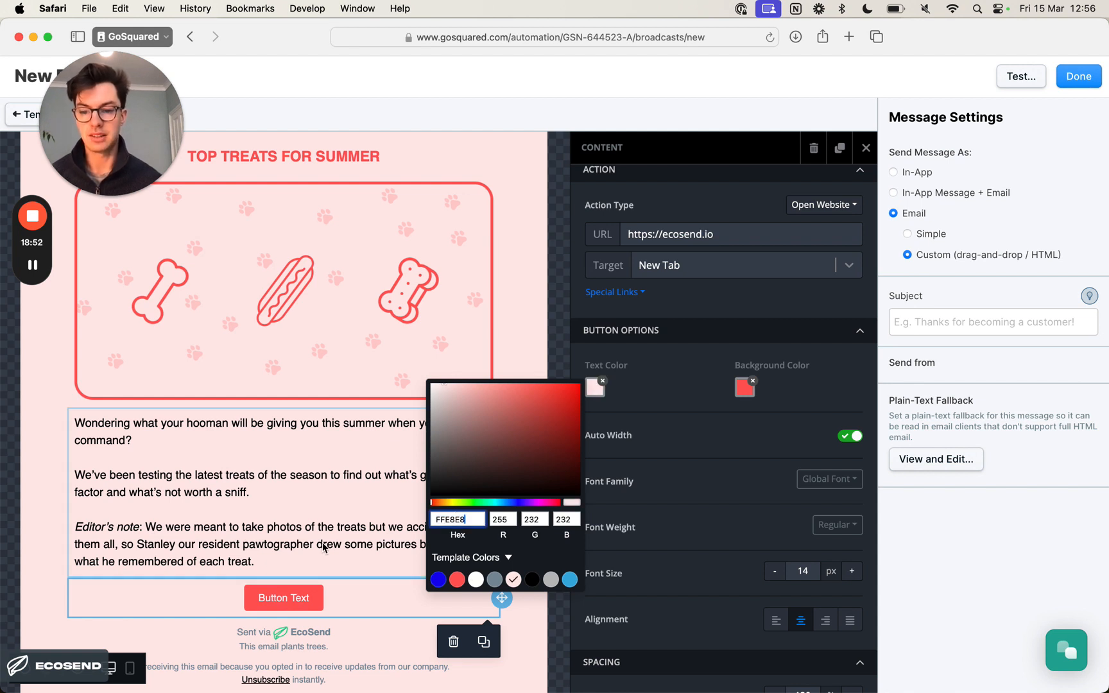
pyautogui.click(324, 547)
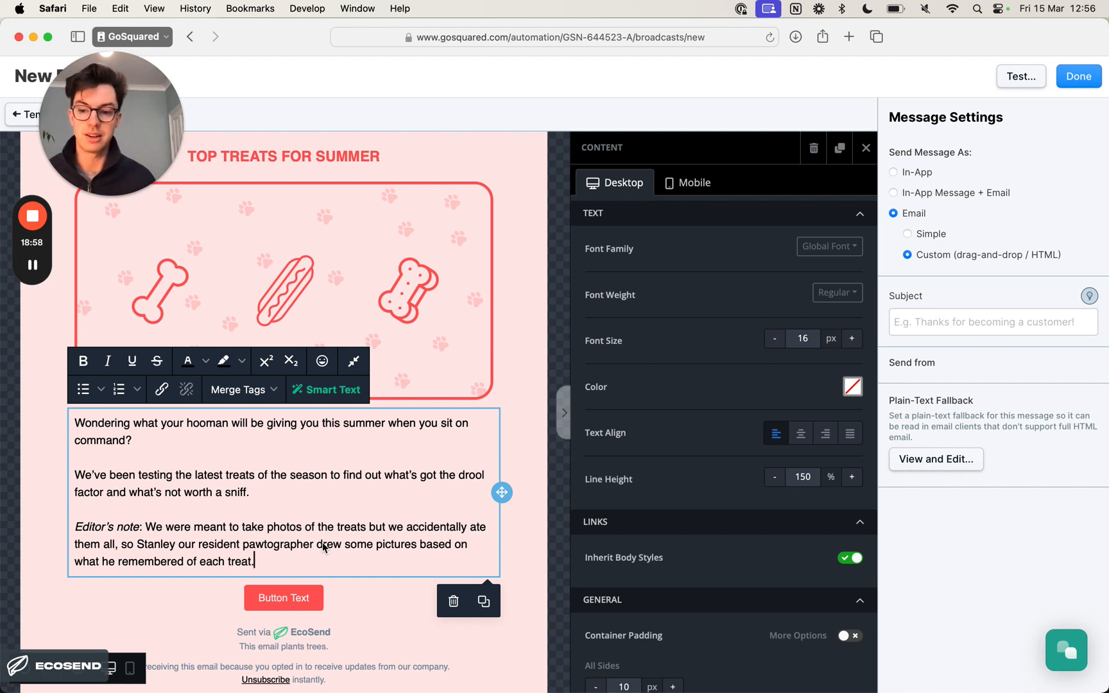
# - Set the button label's font weight to Bold and its font size to 16 px
pyautogui.click(306, 604)
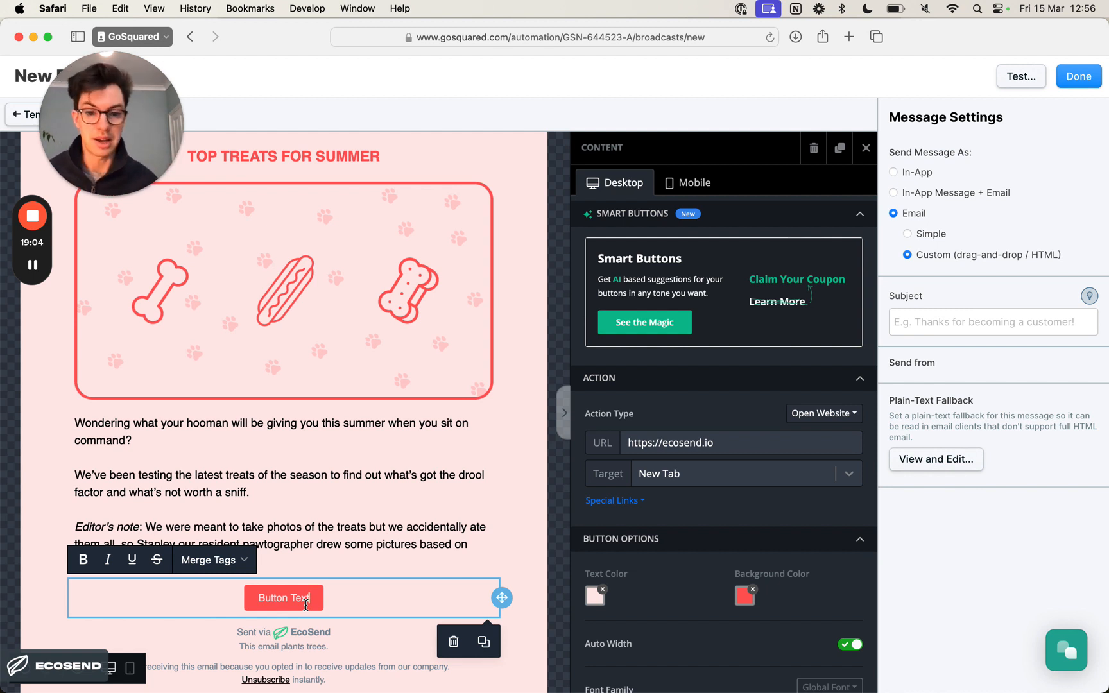
pyautogui.scroll(-5, 682, 561)
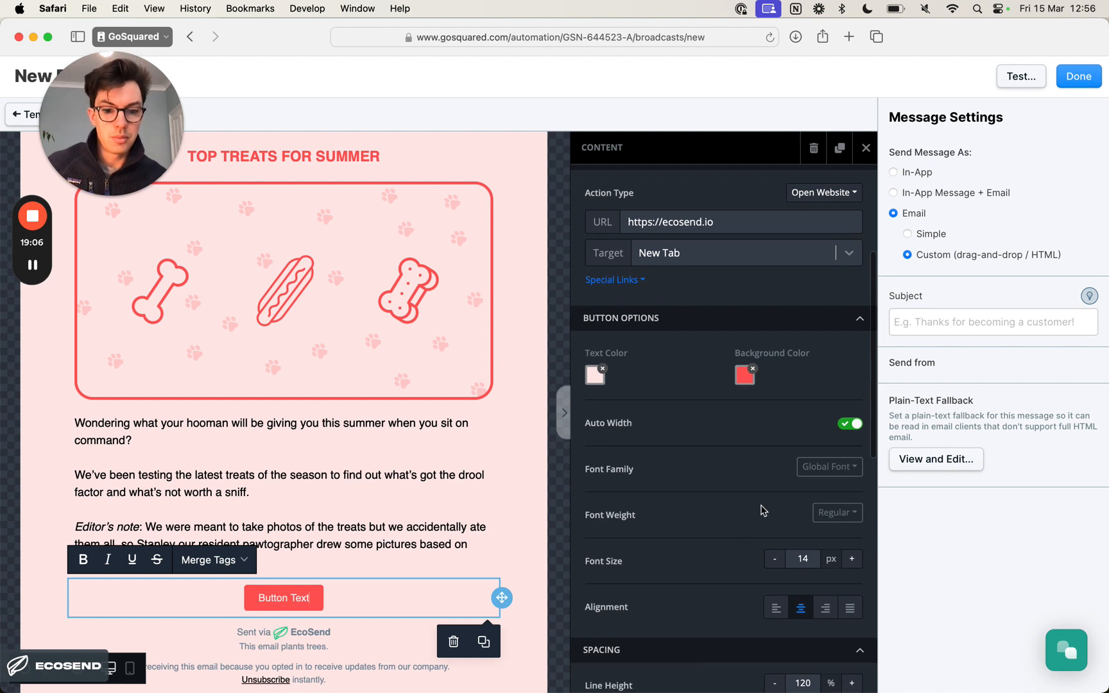
pyautogui.click(837, 512)
pyautogui.click(827, 560)
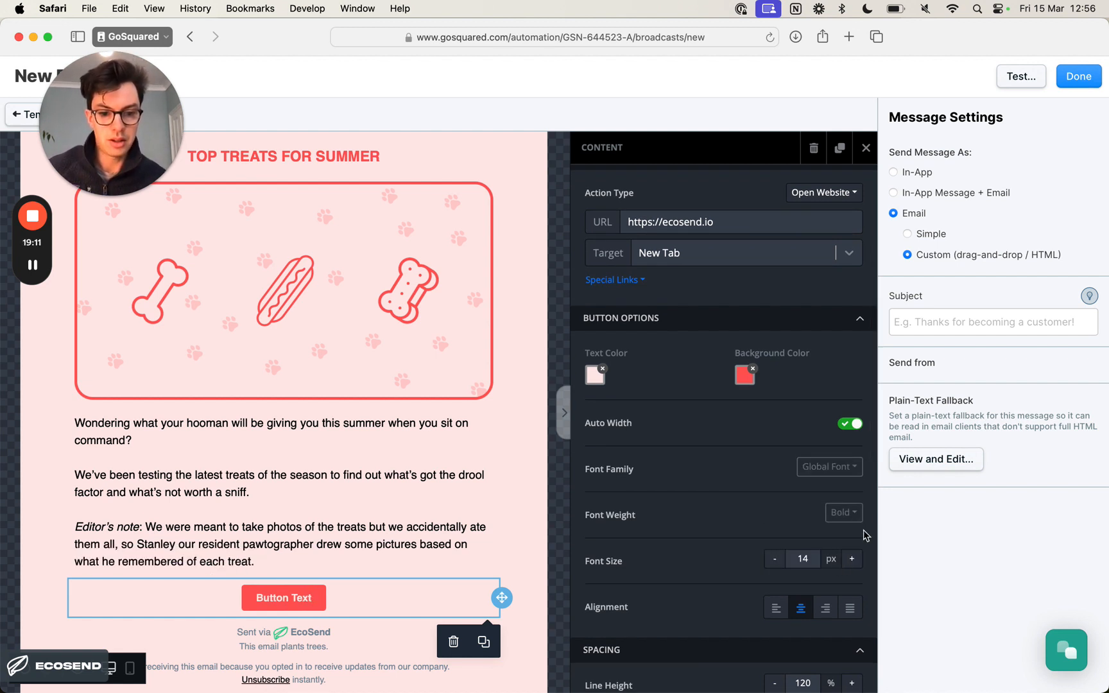
pyautogui.click(852, 559)
pyautogui.click(851, 559)
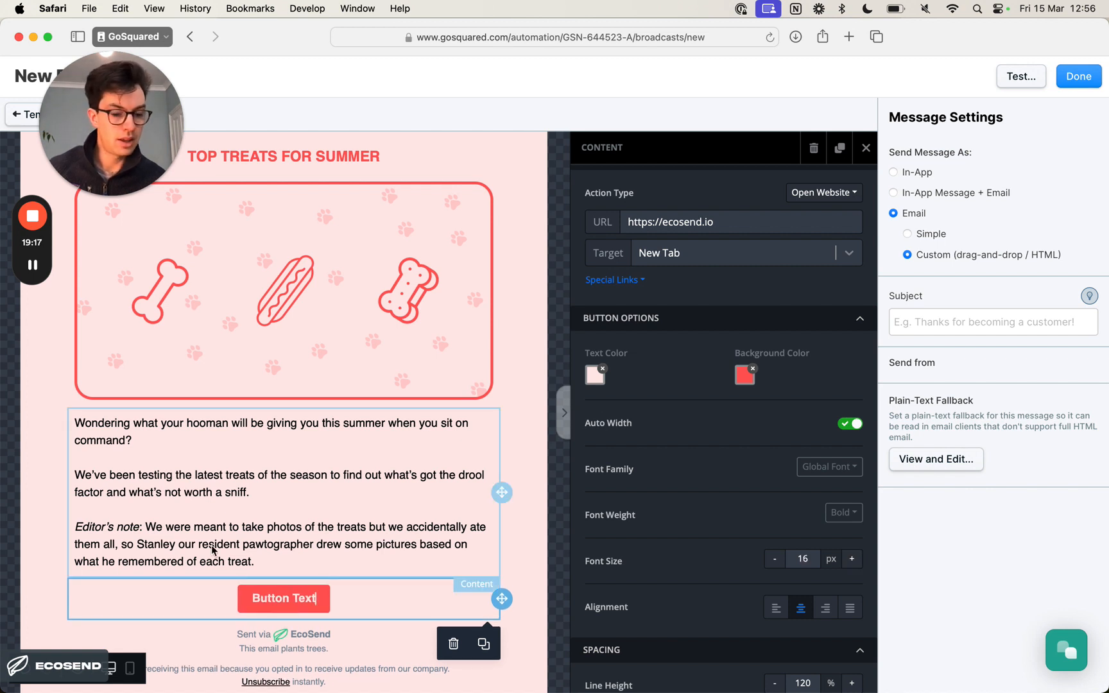
# - Set the button's top and bottom padding to 12 px
pyautogui.scroll(-4, 625, 539)
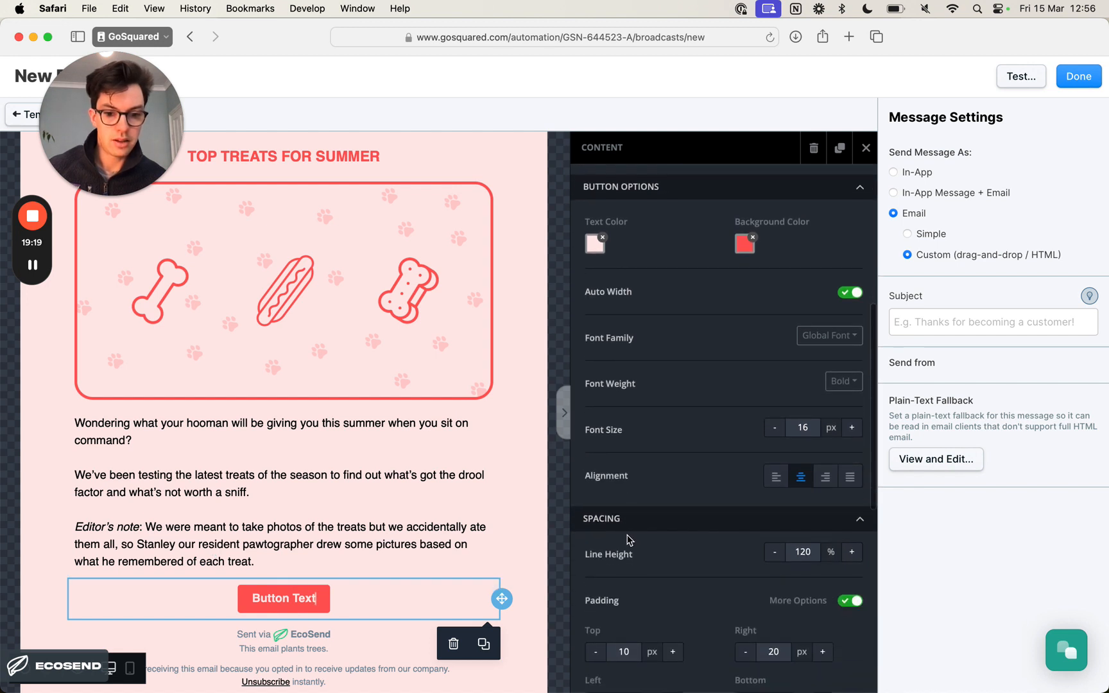
pyautogui.scroll(-3, 763, 546)
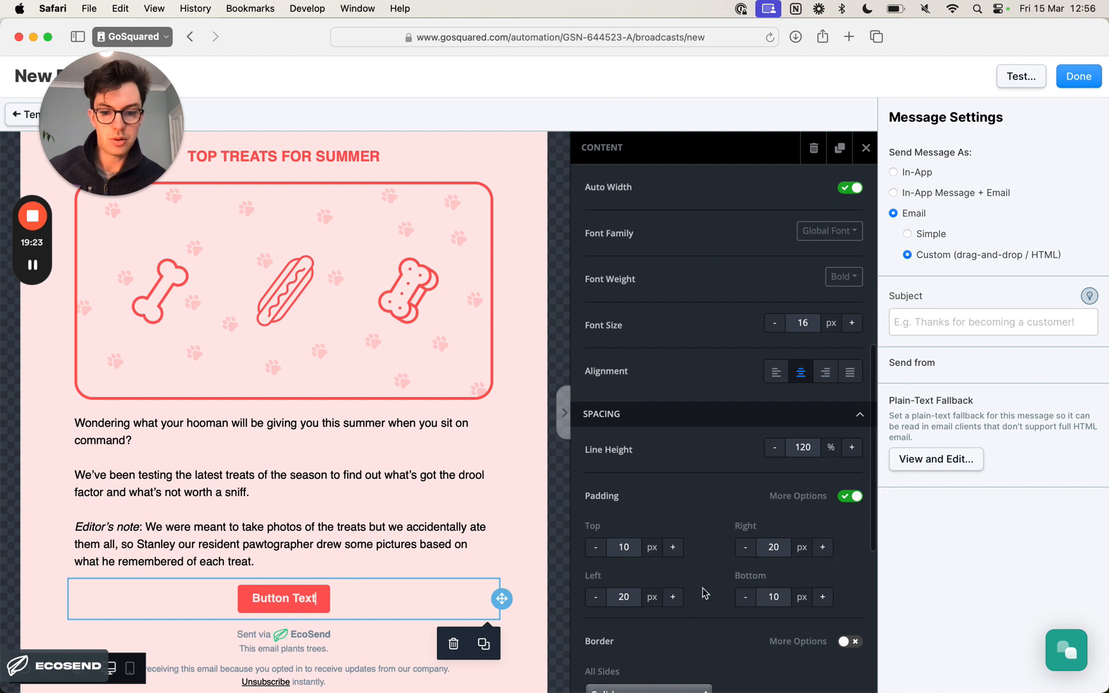
pyautogui.click(673, 548)
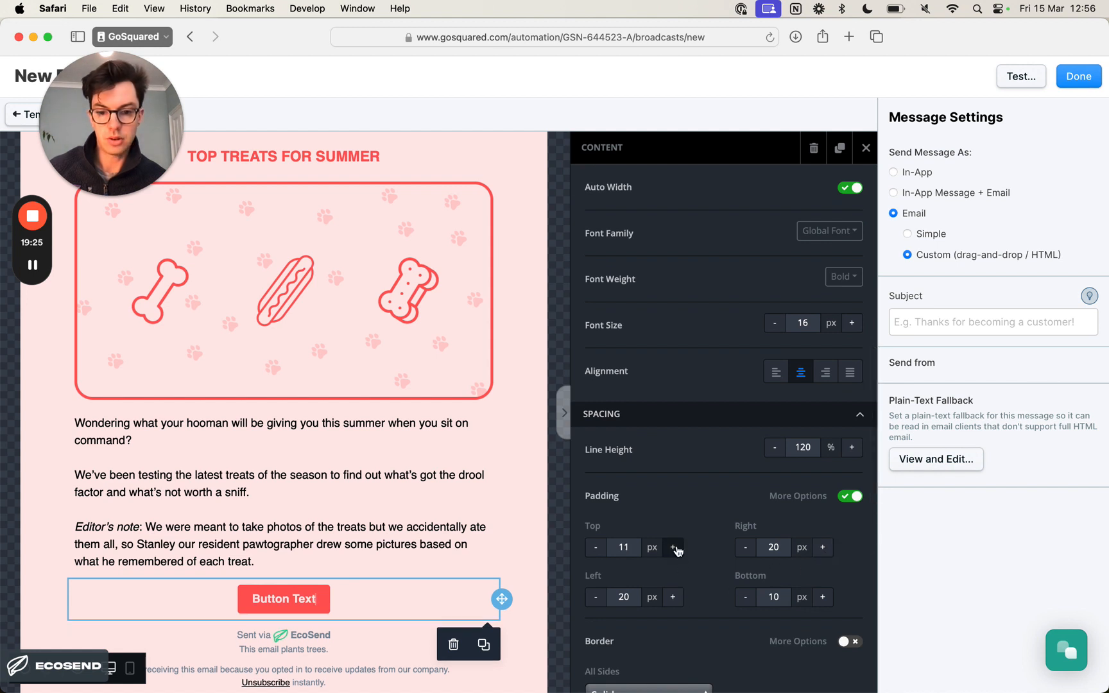
pyautogui.click(673, 547)
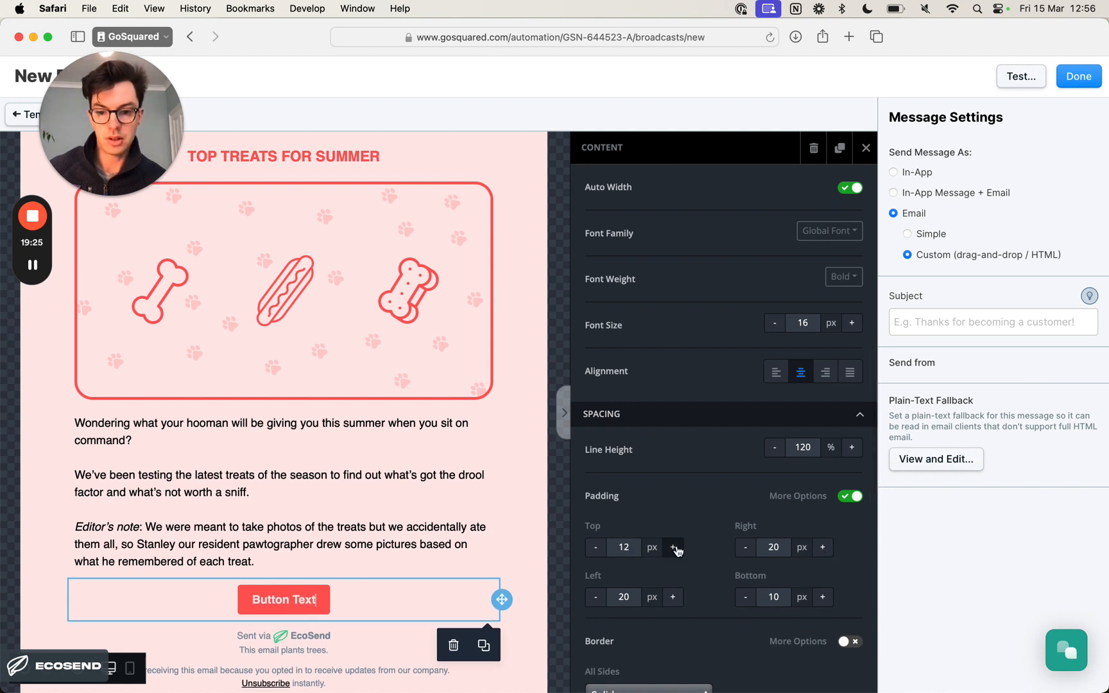
pyautogui.click(823, 596)
pyautogui.click(823, 596)
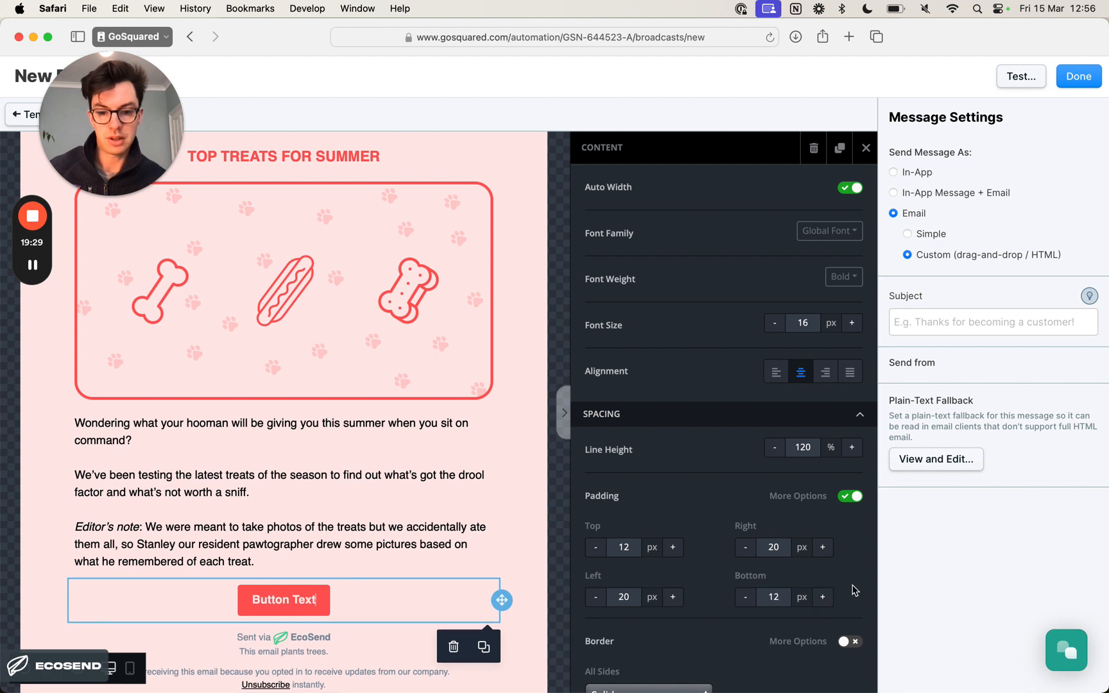
# - Round the button's corners on all sides with a 28 px rounded border
pyautogui.scroll(-4, 850, 590)
pyautogui.scroll(-3, 841, 585)
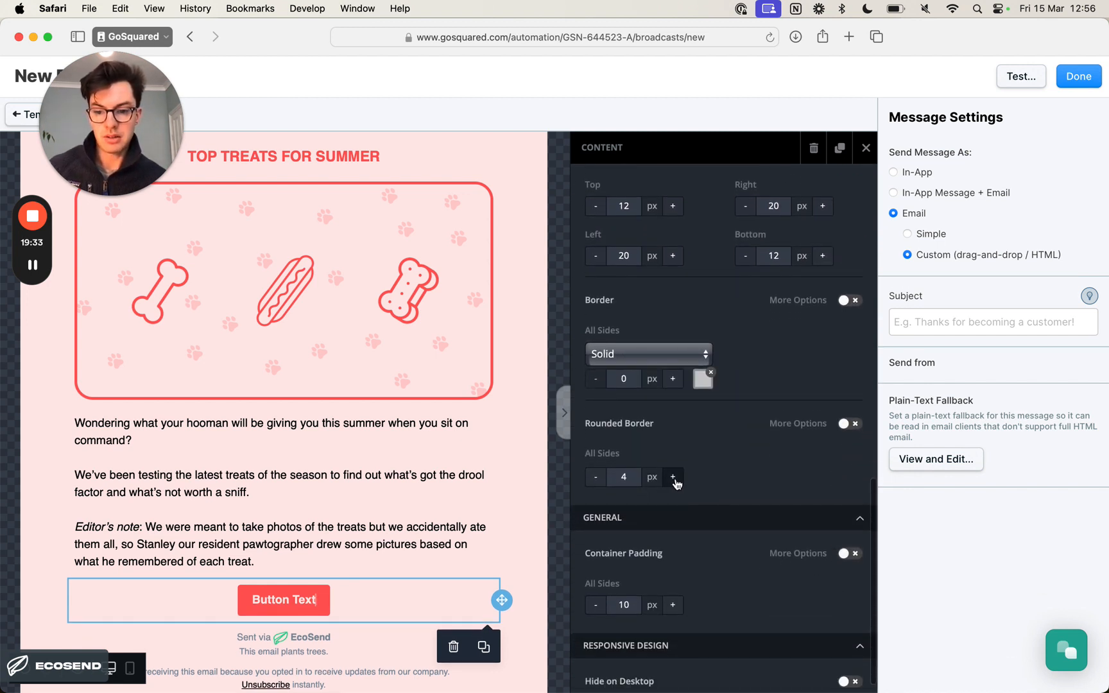
pyautogui.click(674, 478)
pyautogui.click(673, 478)
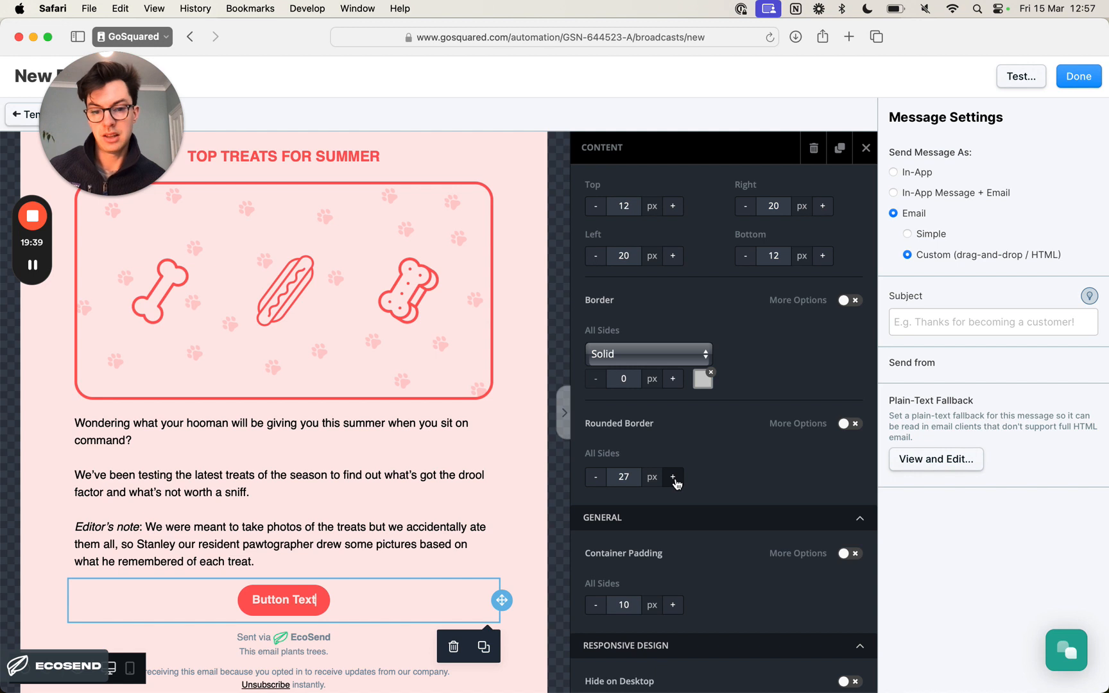
pyautogui.click(674, 478)
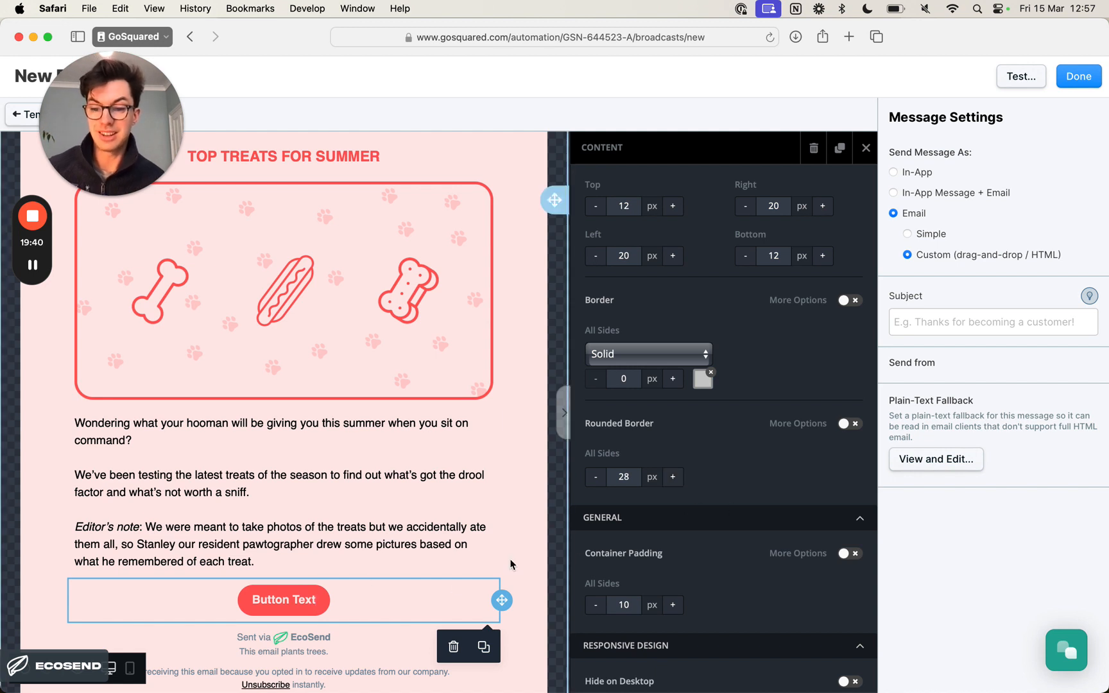
# - Increase the button's top and bottom padding to 16 px
pyautogui.scroll(3, 691, 450)
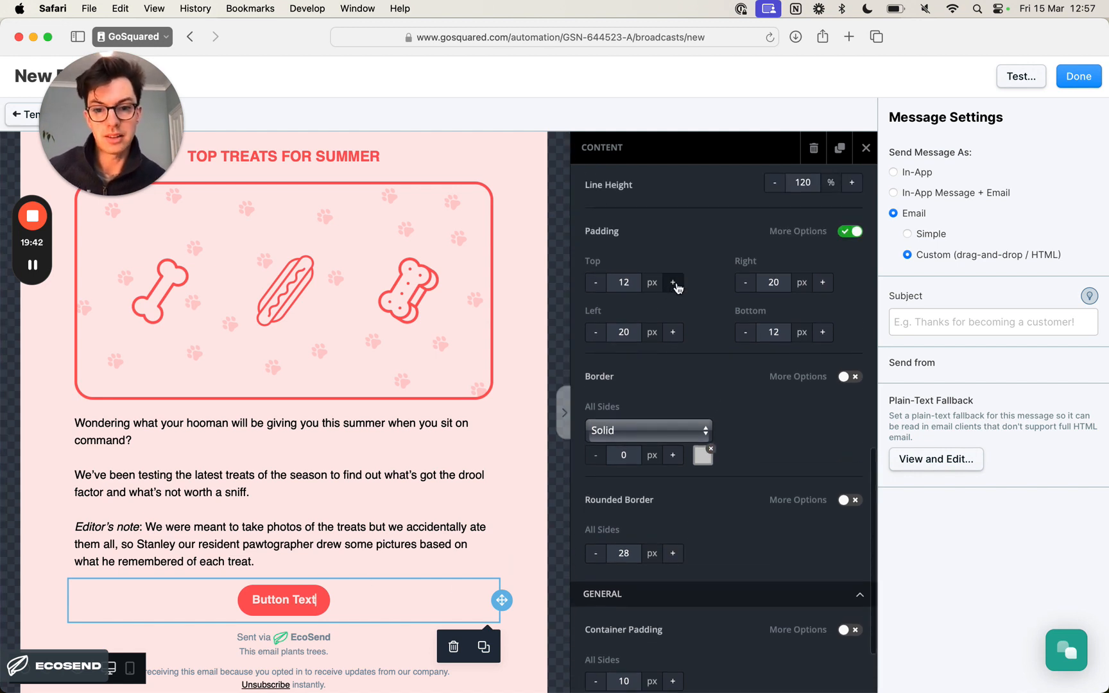
pyautogui.click(673, 283)
pyautogui.click(673, 283)
pyautogui.click(673, 283)
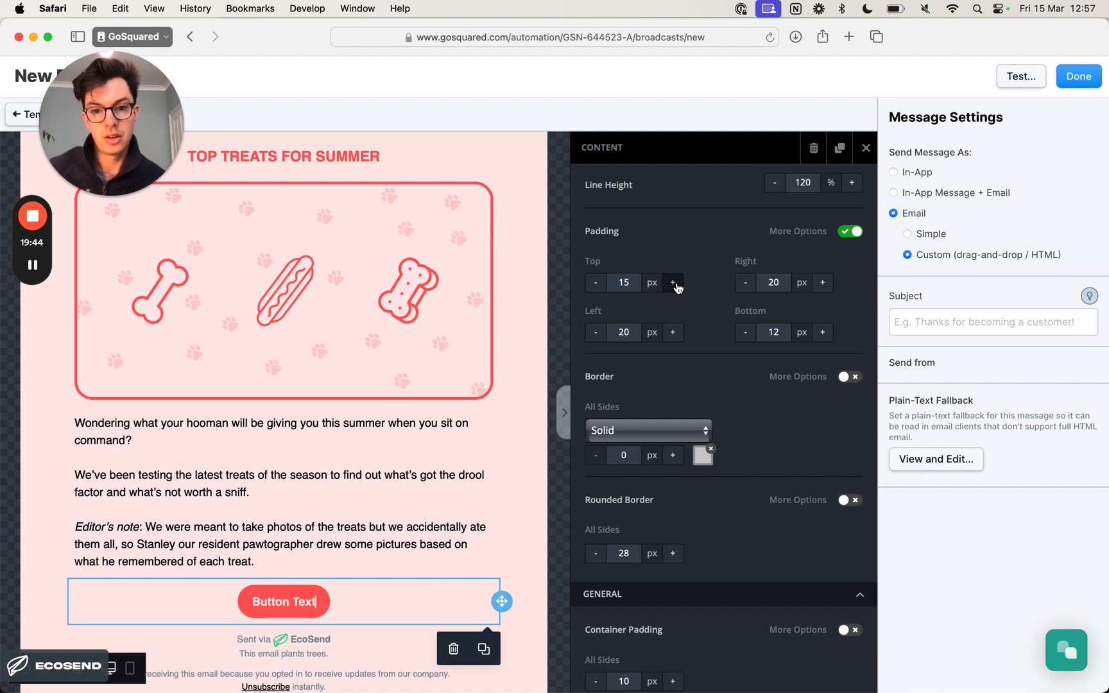
pyautogui.click(674, 282)
pyautogui.click(823, 332)
pyautogui.click(824, 333)
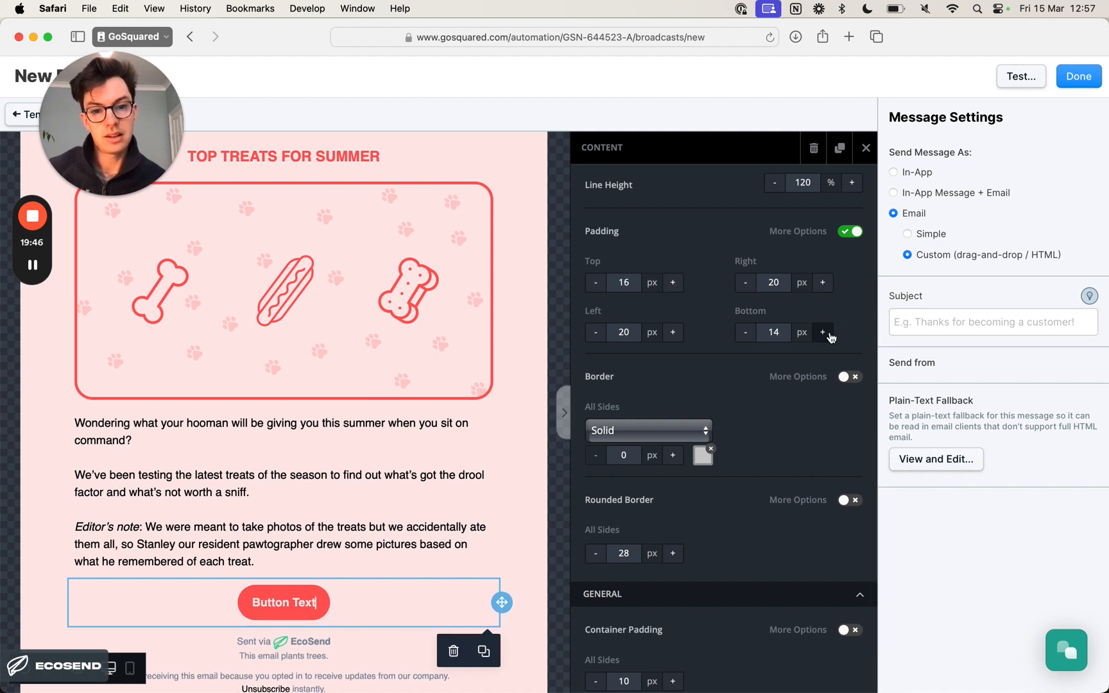
pyautogui.click(823, 332)
pyautogui.click(823, 332)
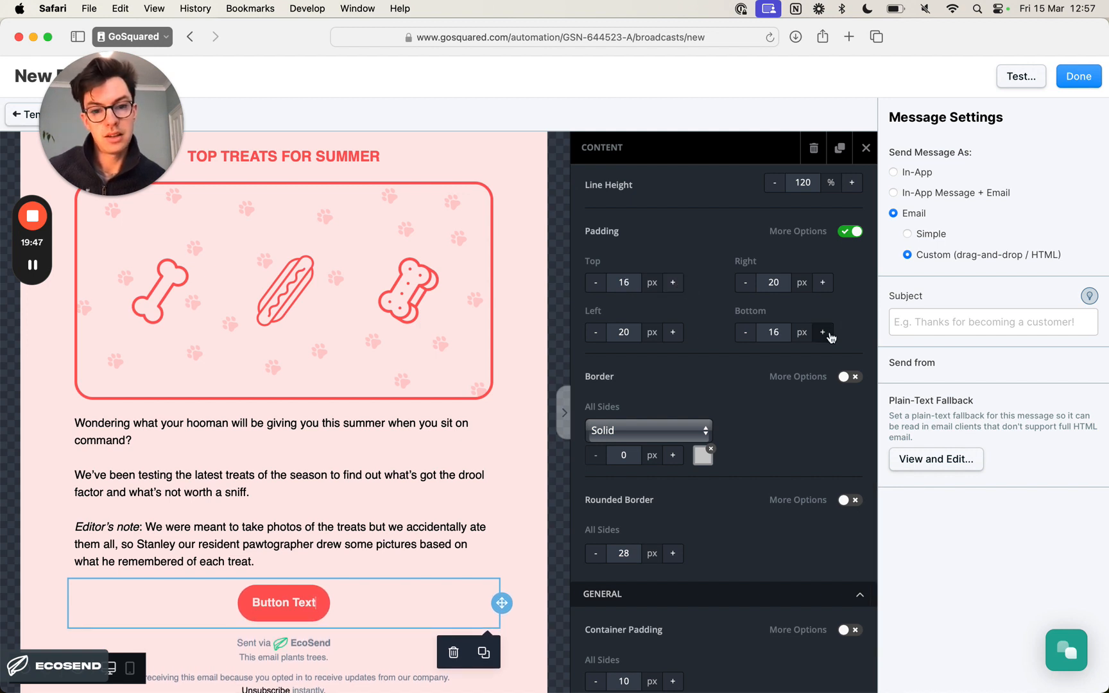
# - Increase the button's right and left padding to 24 px
pyautogui.click(822, 286)
pyautogui.click(821, 286)
pyautogui.click(821, 286)
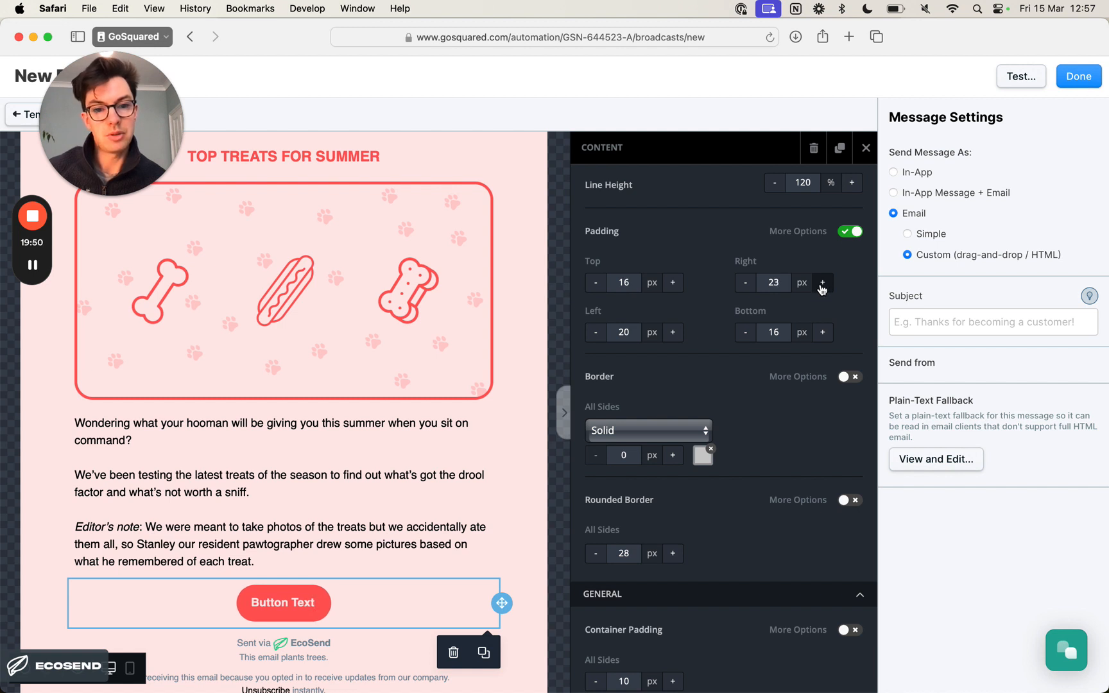
pyautogui.click(821, 286)
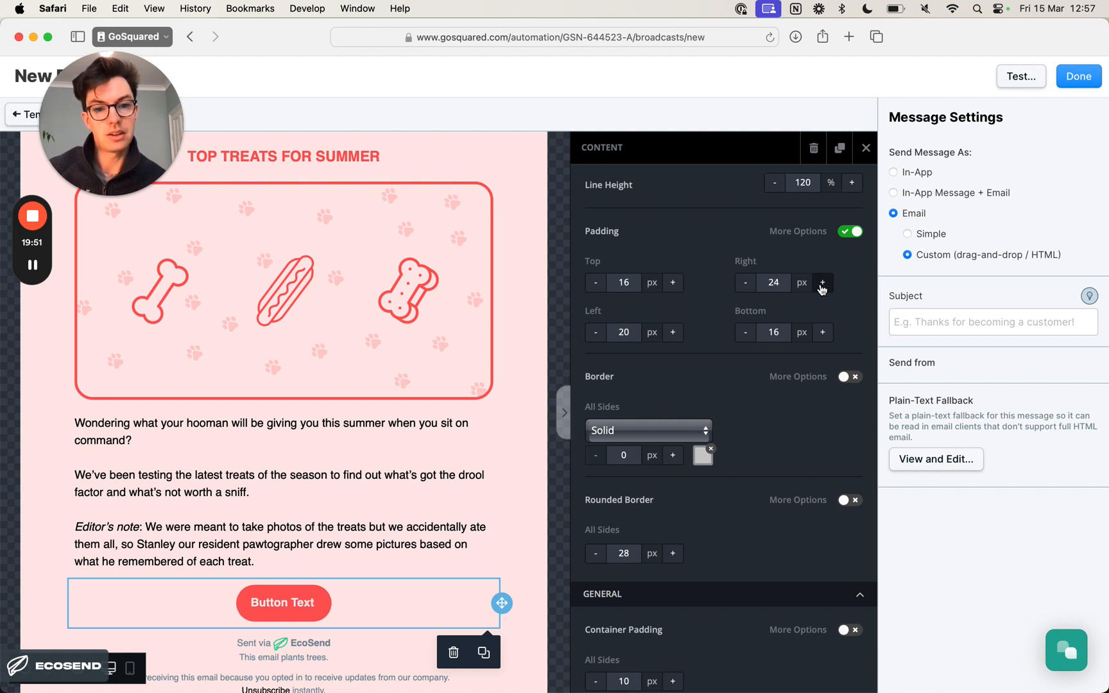
pyautogui.click(672, 332)
pyautogui.click(673, 332)
pyautogui.click(672, 332)
pyautogui.click(674, 334)
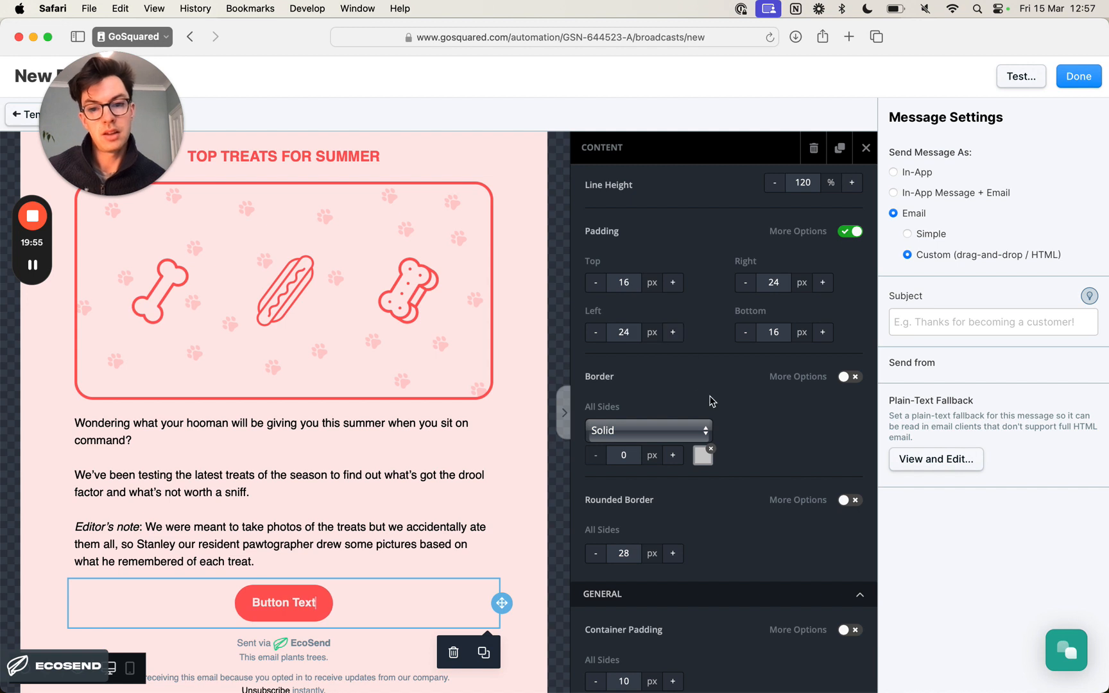
# - Replace the button's placeholder text with MAKE ME DROOL, checking the call-to-action wording in the Notion newsletter document
pyautogui.press('super+a')
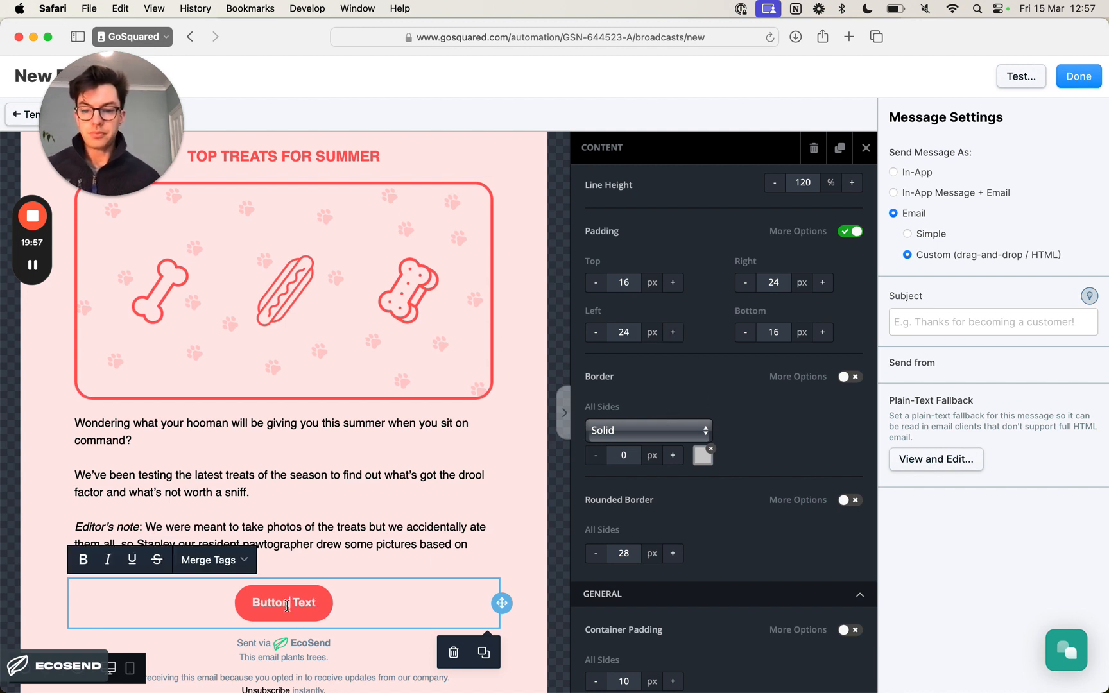
pyautogui.scroll(-5, 819, 513)
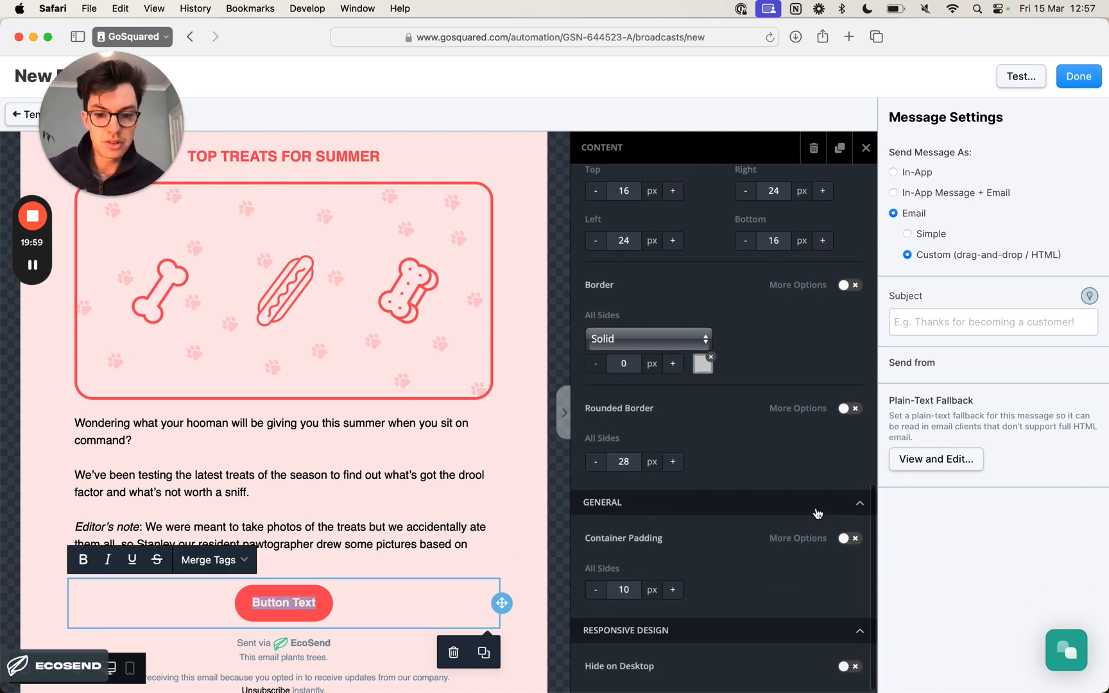
pyautogui.scroll(10, 818, 514)
pyautogui.scroll(5, 819, 513)
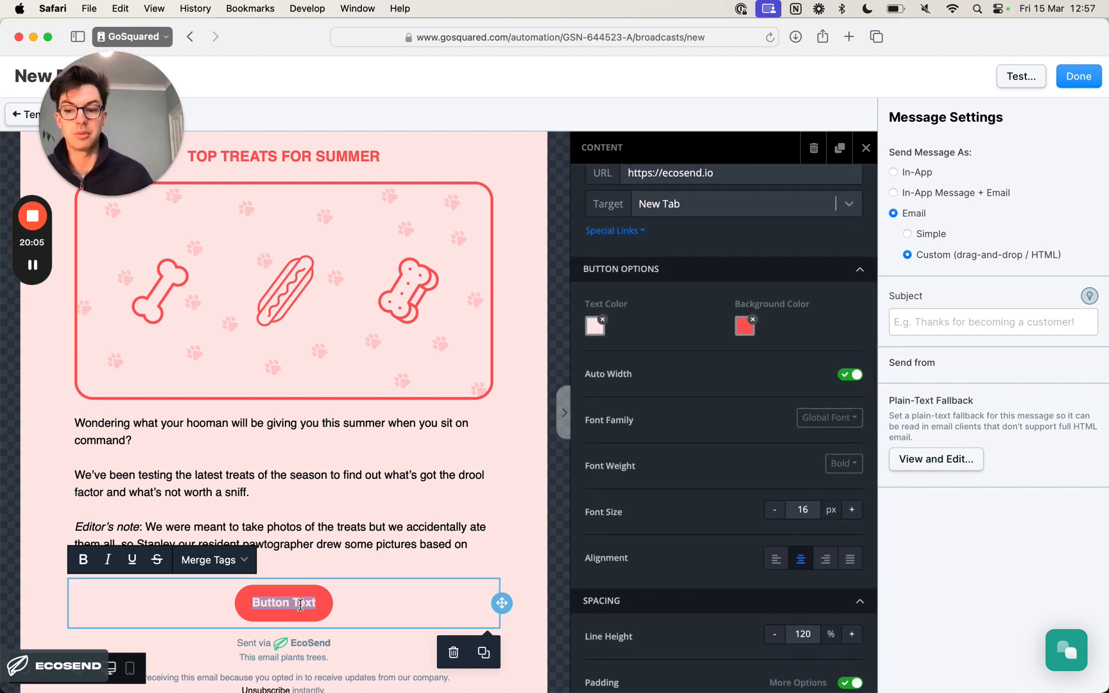
pyautogui.press('super+Tab')
pyautogui.press('super+Tab')
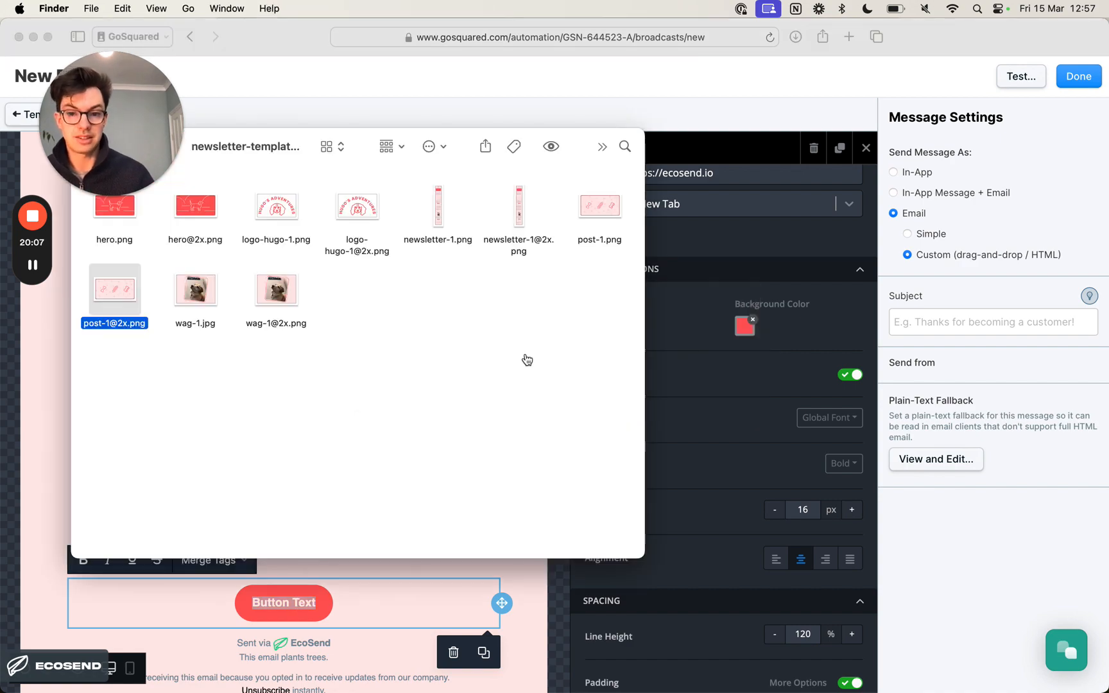
pyautogui.press('super+Tab')
pyautogui.scroll(15, 520, 384)
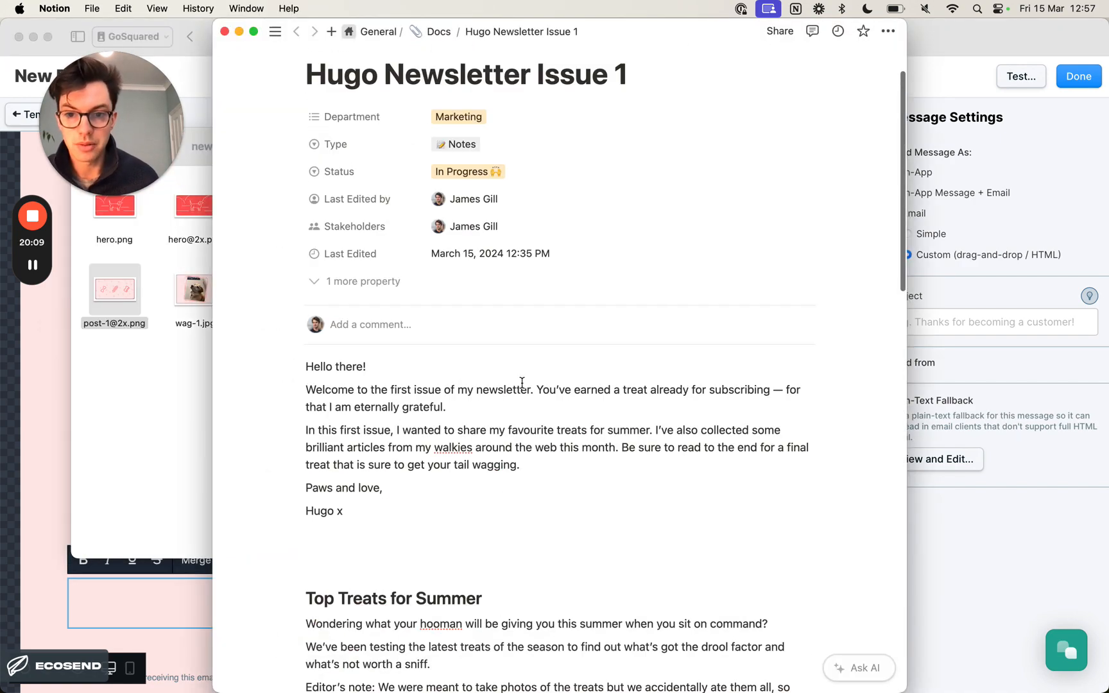
pyautogui.scroll(-2, 523, 383)
pyautogui.scroll(-10, 523, 383)
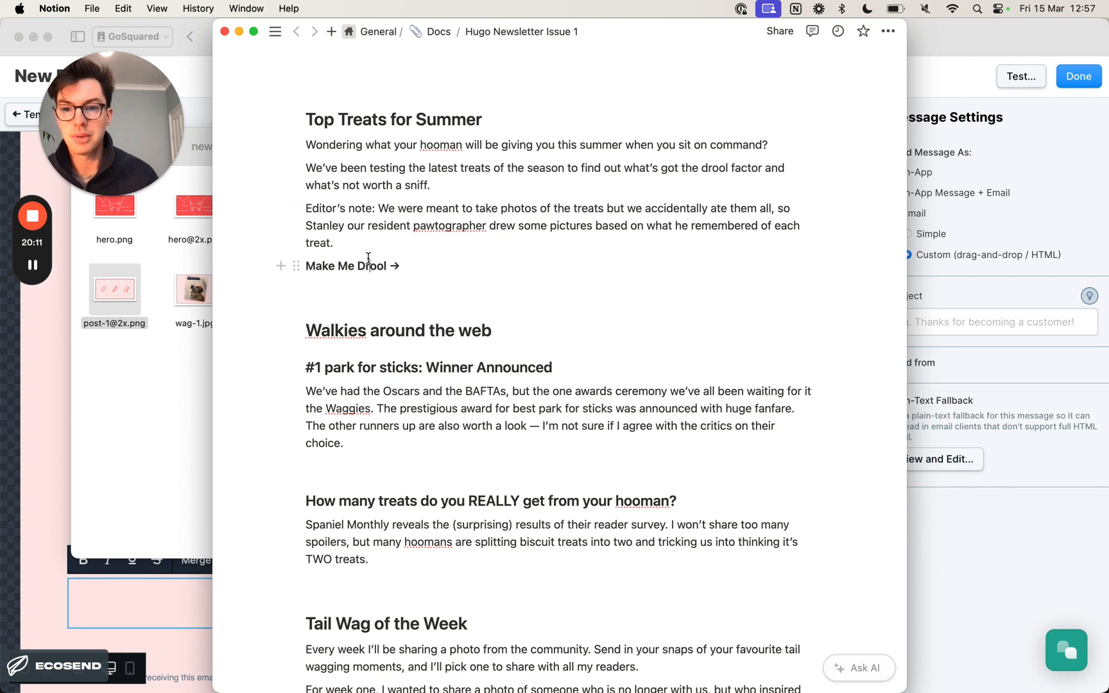
pyautogui.press('super+Tab')
pyautogui.press('super+Tab')
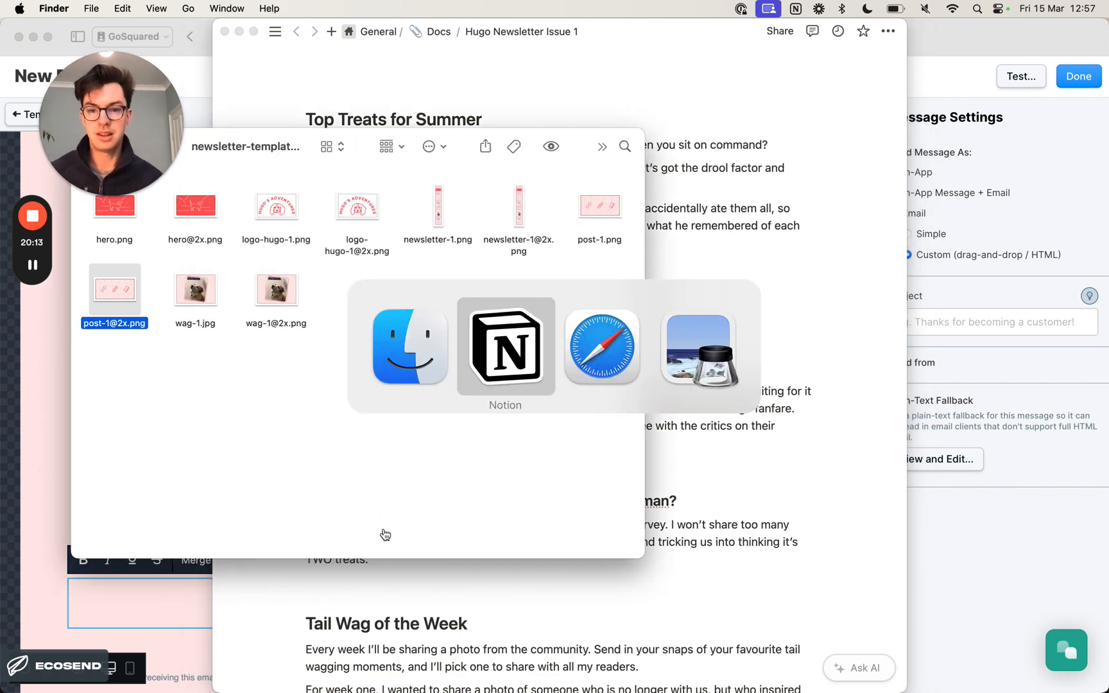
pyautogui.press('super+Tab')
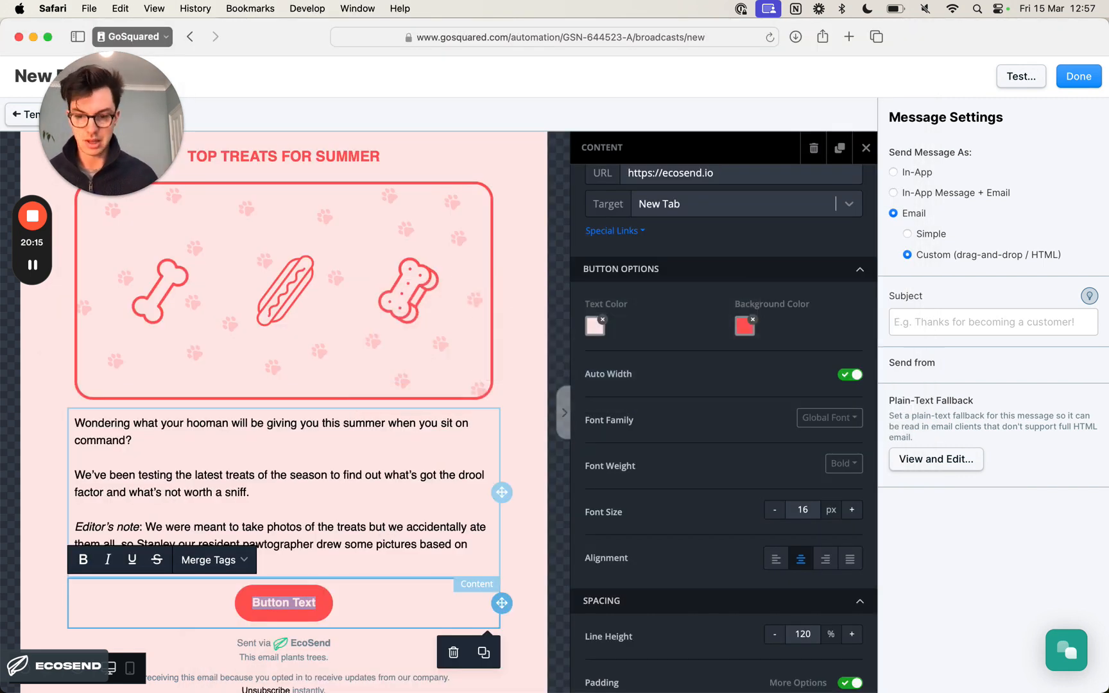
pyautogui.write('MAKE ME')
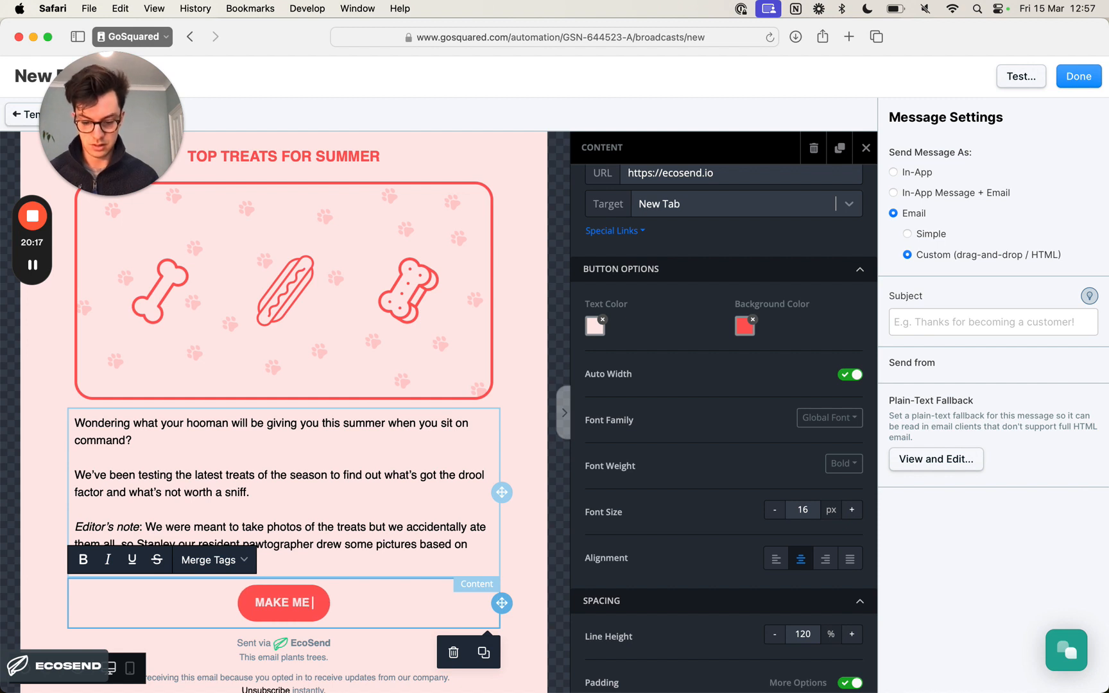
pyautogui.write(' DROOL')
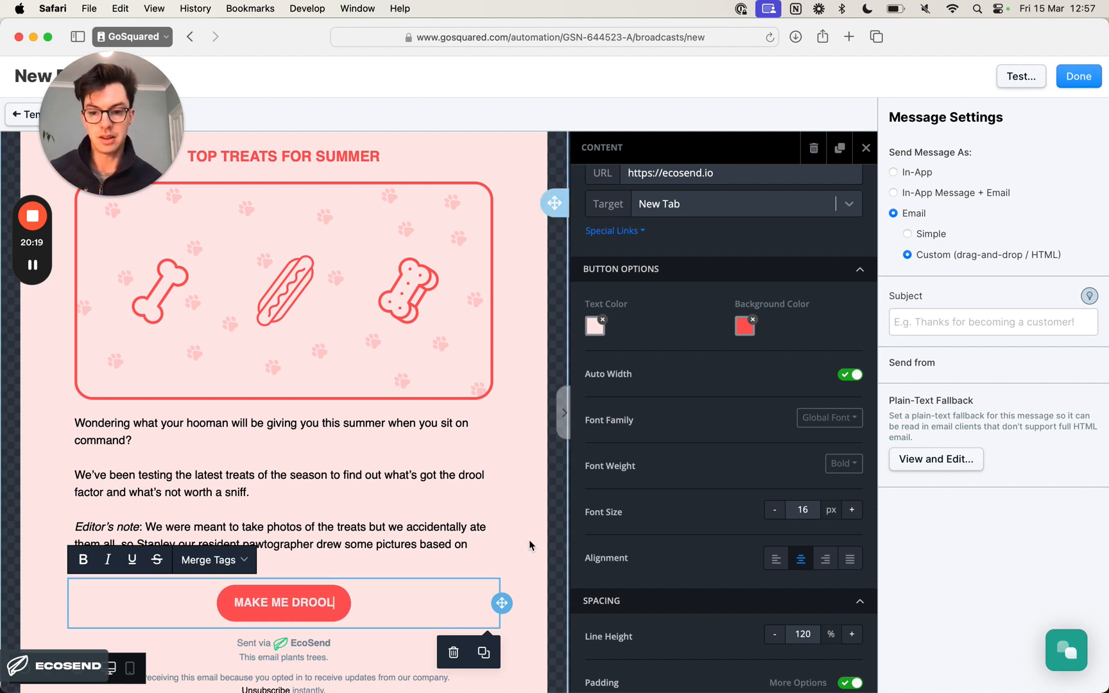
pyautogui.click(528, 545)
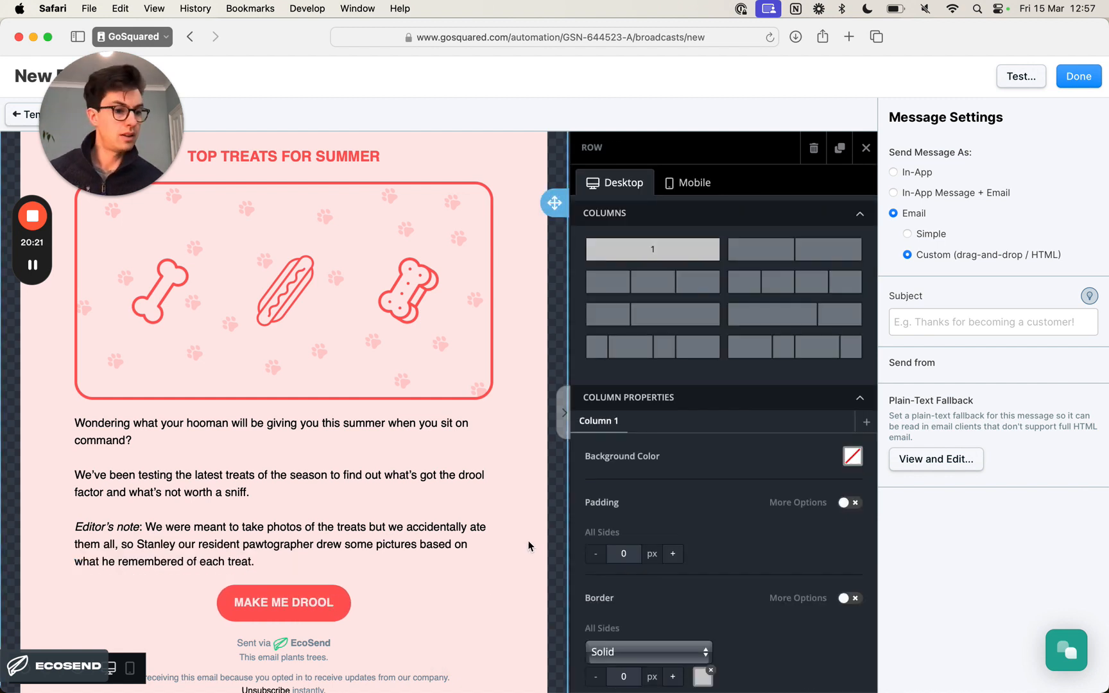
# - Increase the MAKE ME DROOL button's left padding to 36 px
pyautogui.click(324, 601)
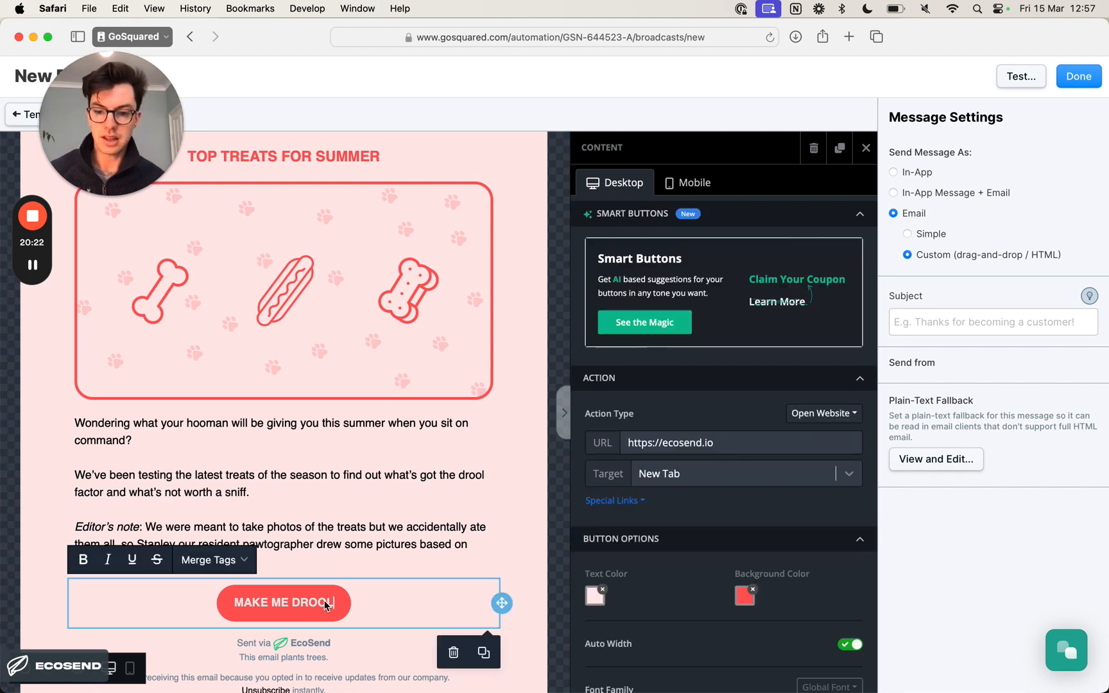
pyautogui.scroll(-7, 783, 507)
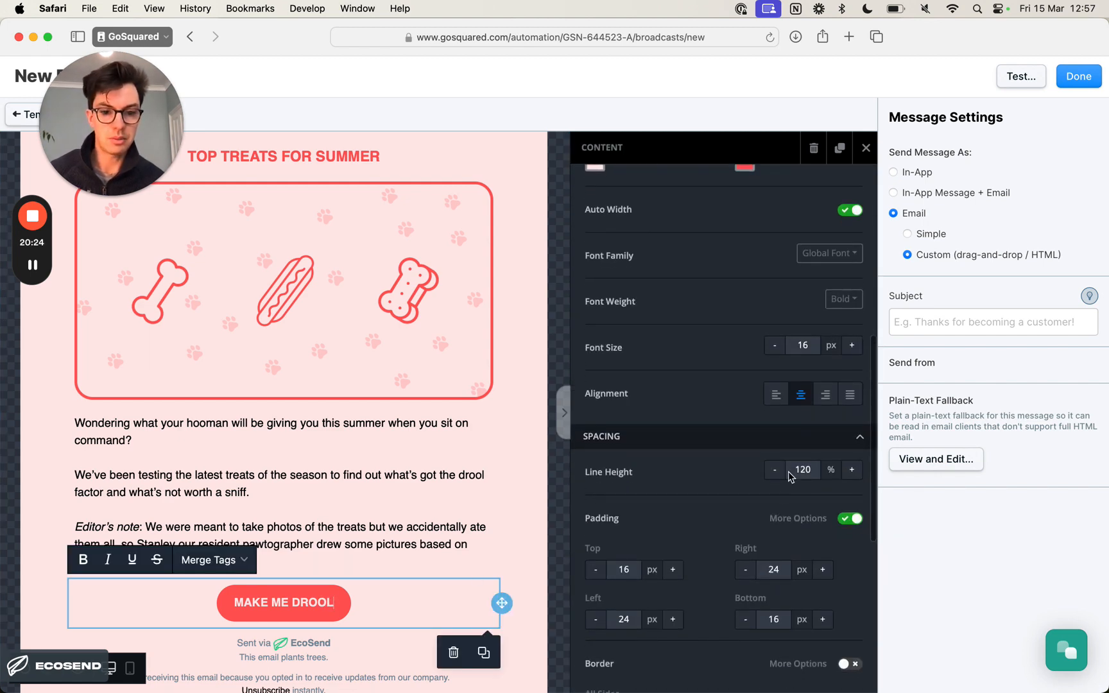
pyautogui.scroll(-3, 773, 491)
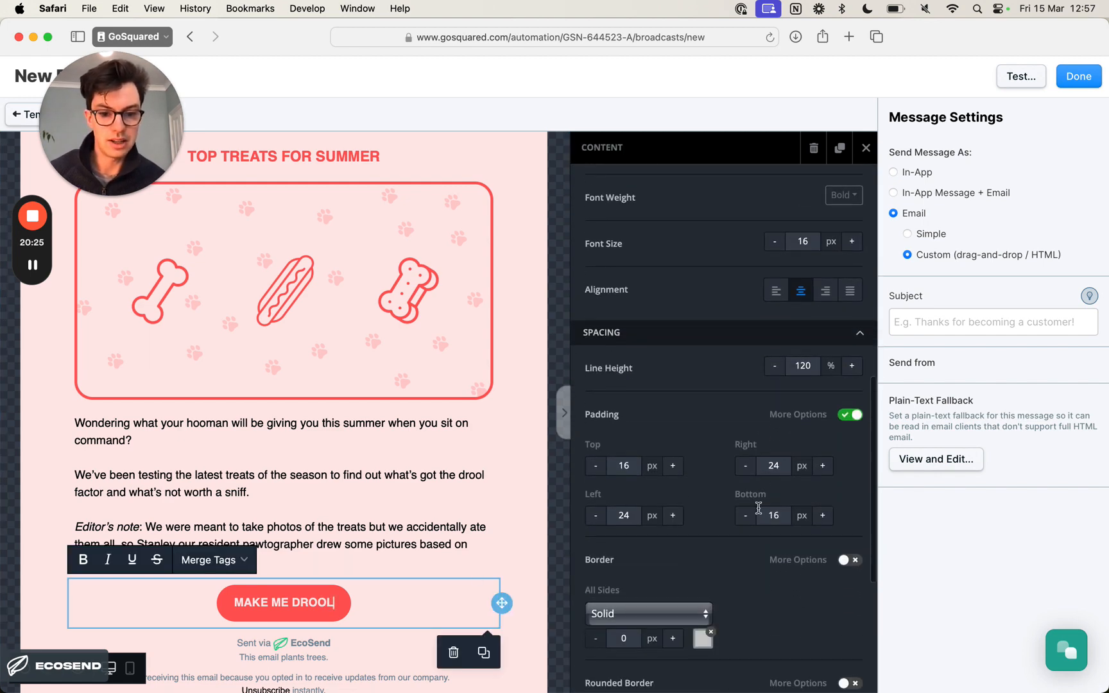
pyautogui.click(672, 516)
pyautogui.click(672, 515)
pyautogui.click(672, 516)
pyautogui.click(673, 516)
pyautogui.click(672, 516)
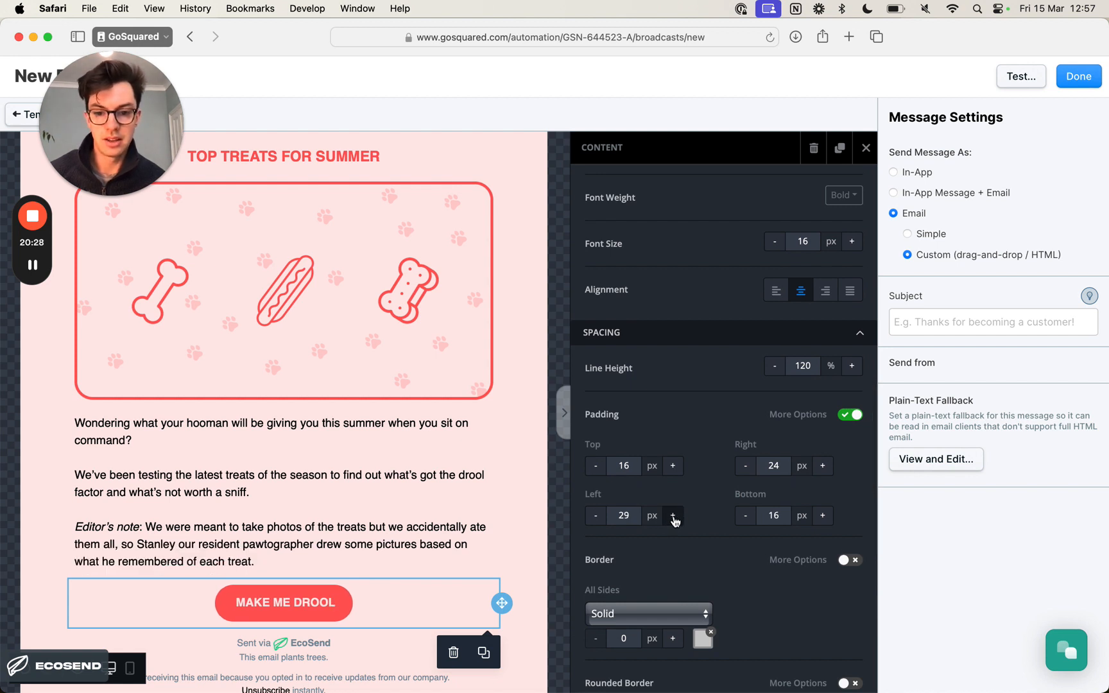
pyautogui.click(672, 516)
pyautogui.click(673, 516)
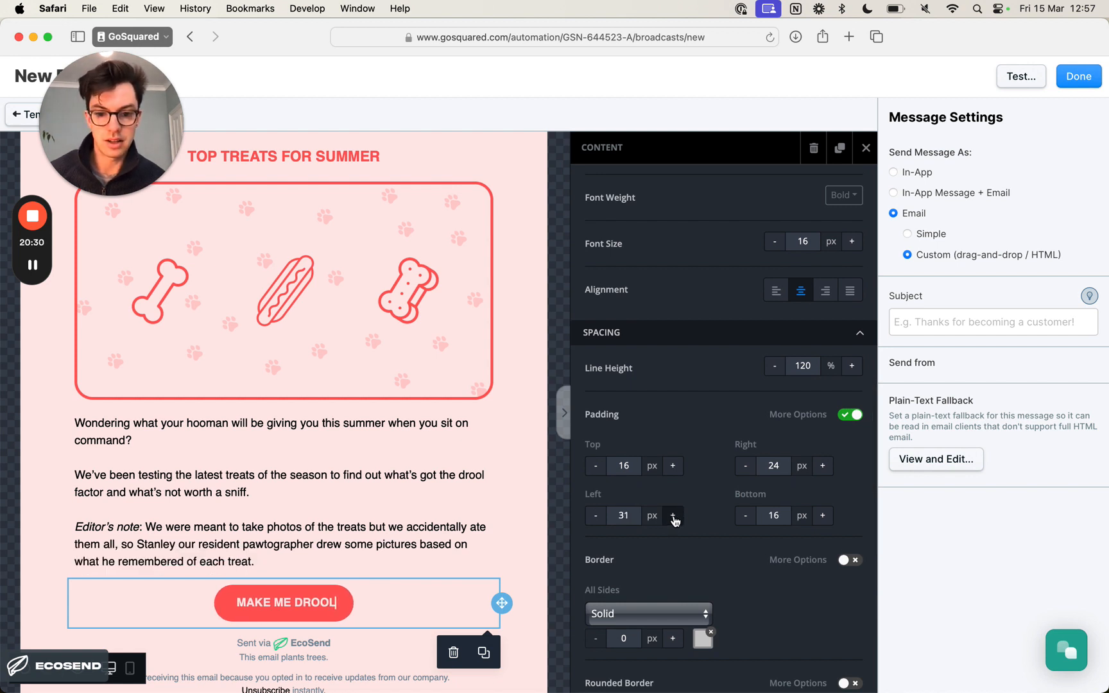
pyautogui.click(673, 516)
pyautogui.click(672, 516)
pyautogui.click(673, 516)
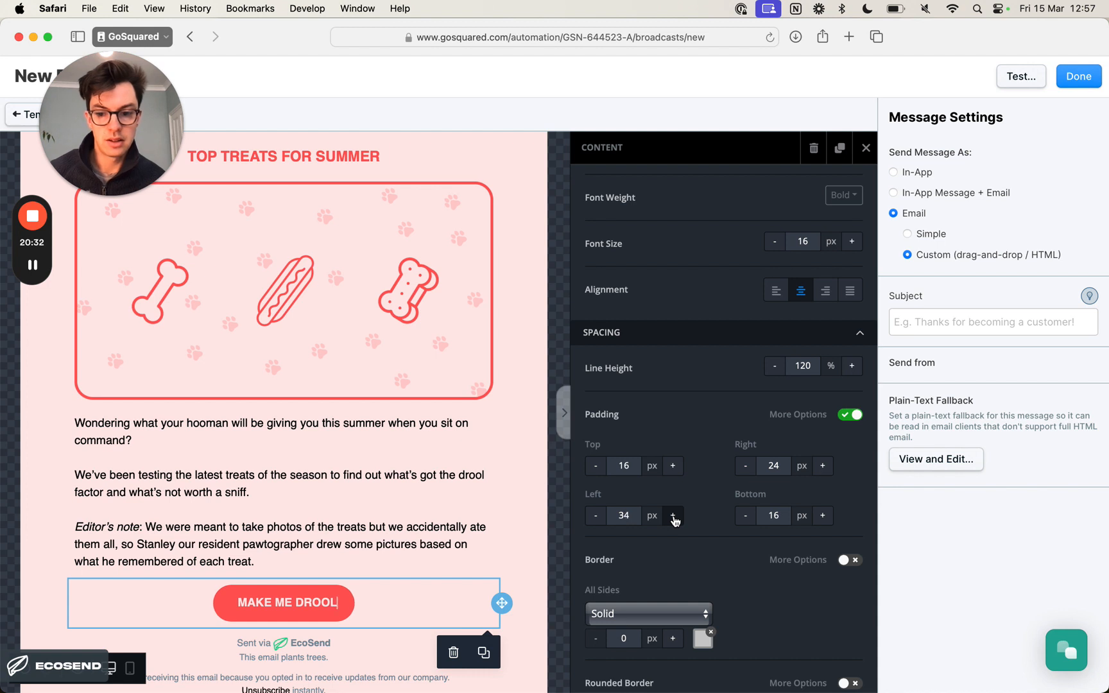
pyautogui.click(672, 516)
pyautogui.click(672, 516)
# - Increase the MAKE ME DROOL button's right padding to 36 px and deselect the button
pyautogui.click(821, 466)
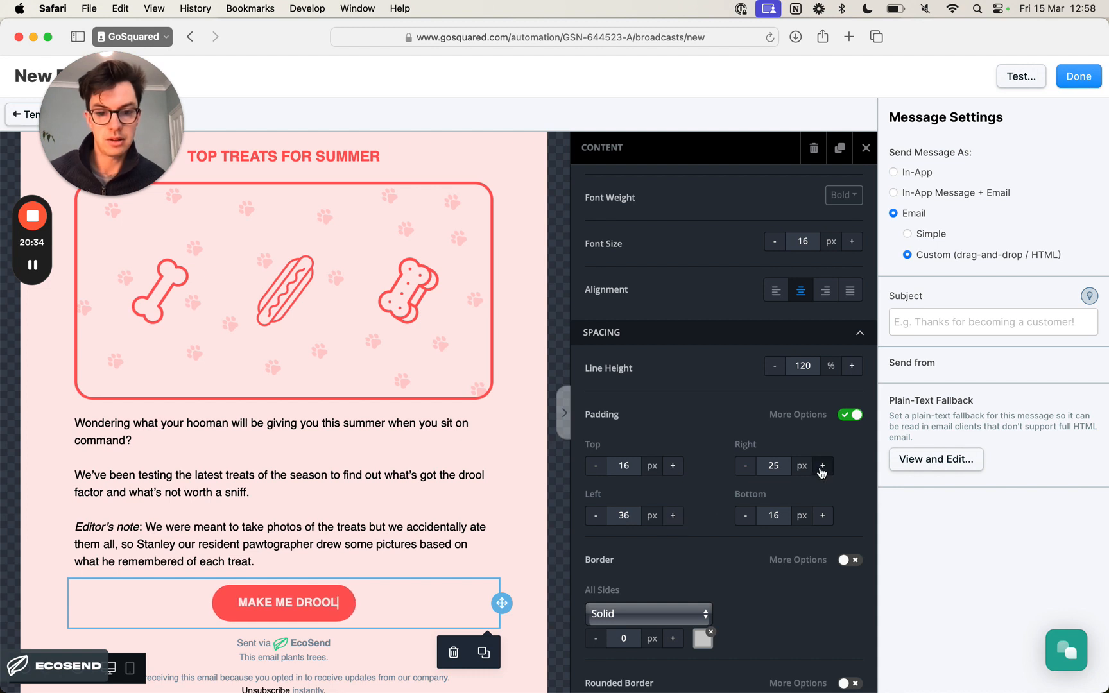
pyautogui.click(822, 466)
pyautogui.click(822, 466)
pyautogui.click(822, 466)
pyautogui.click(821, 466)
pyautogui.click(822, 465)
pyautogui.click(821, 465)
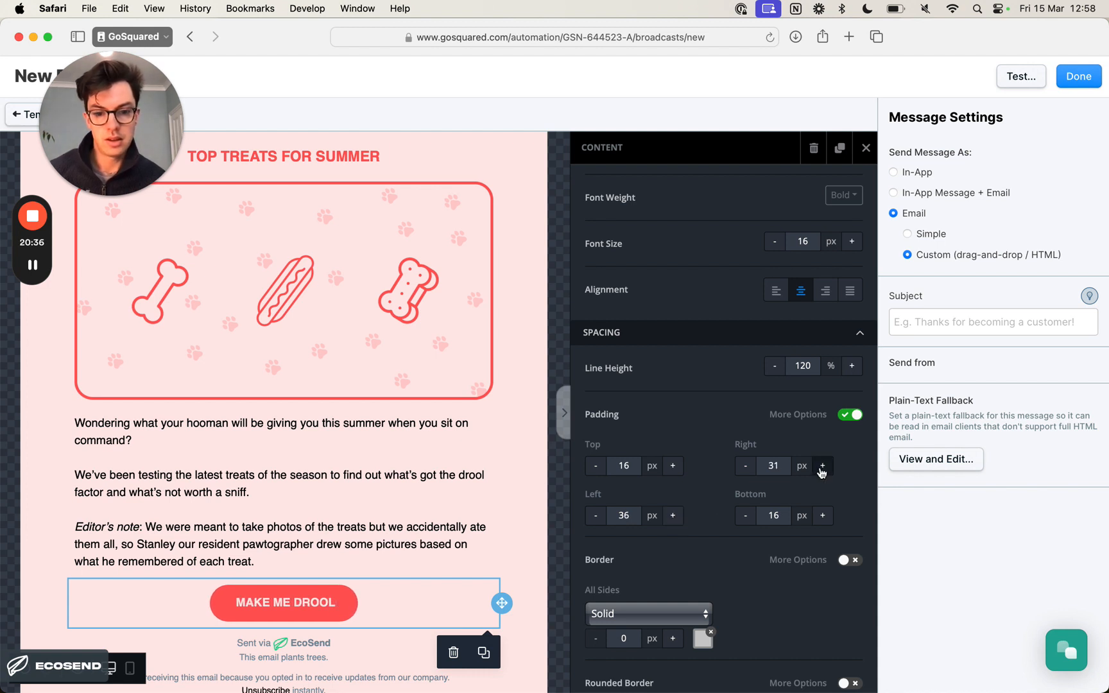
pyautogui.click(822, 465)
pyautogui.click(822, 466)
pyautogui.click(822, 466)
pyautogui.click(822, 466)
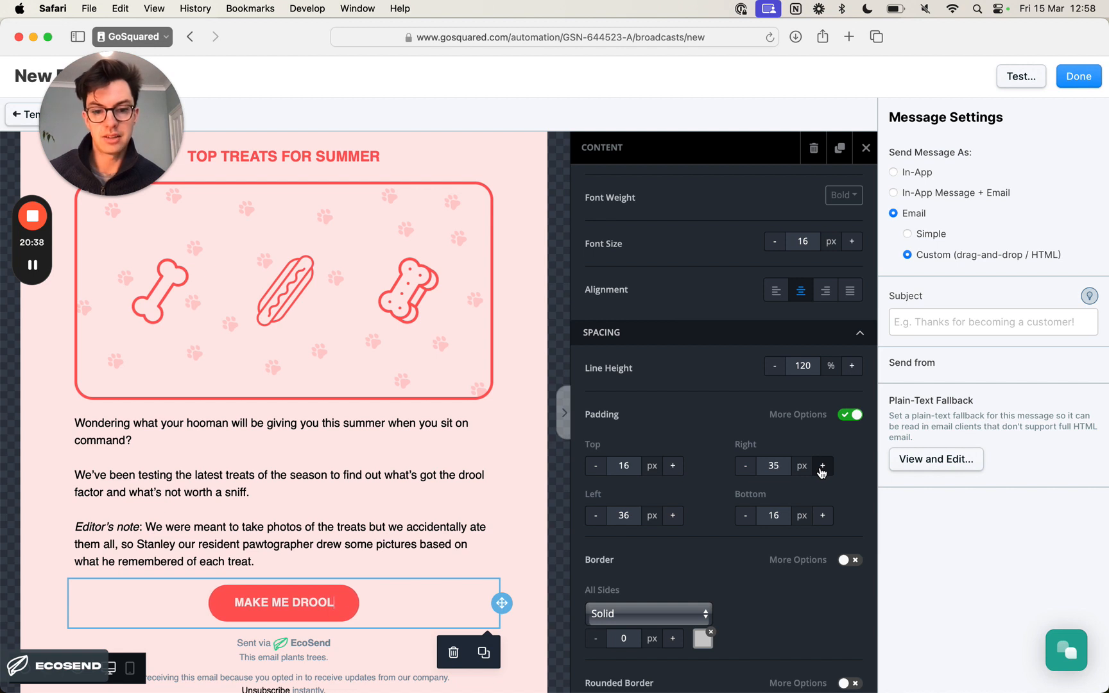
pyautogui.click(822, 466)
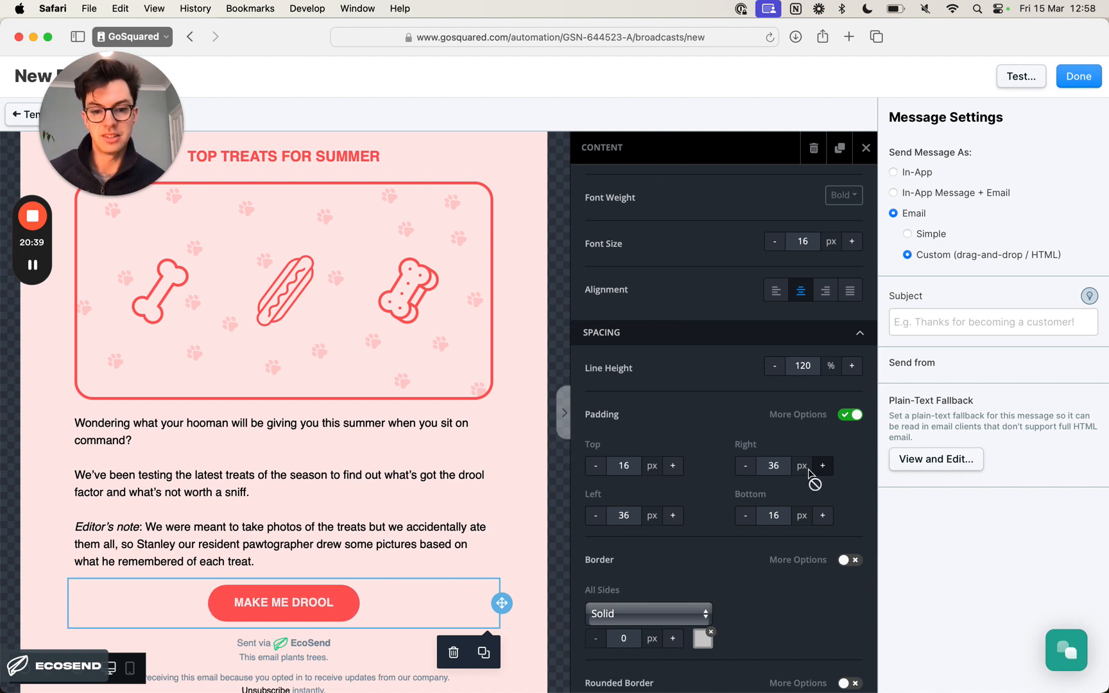
pyautogui.click(530, 492)
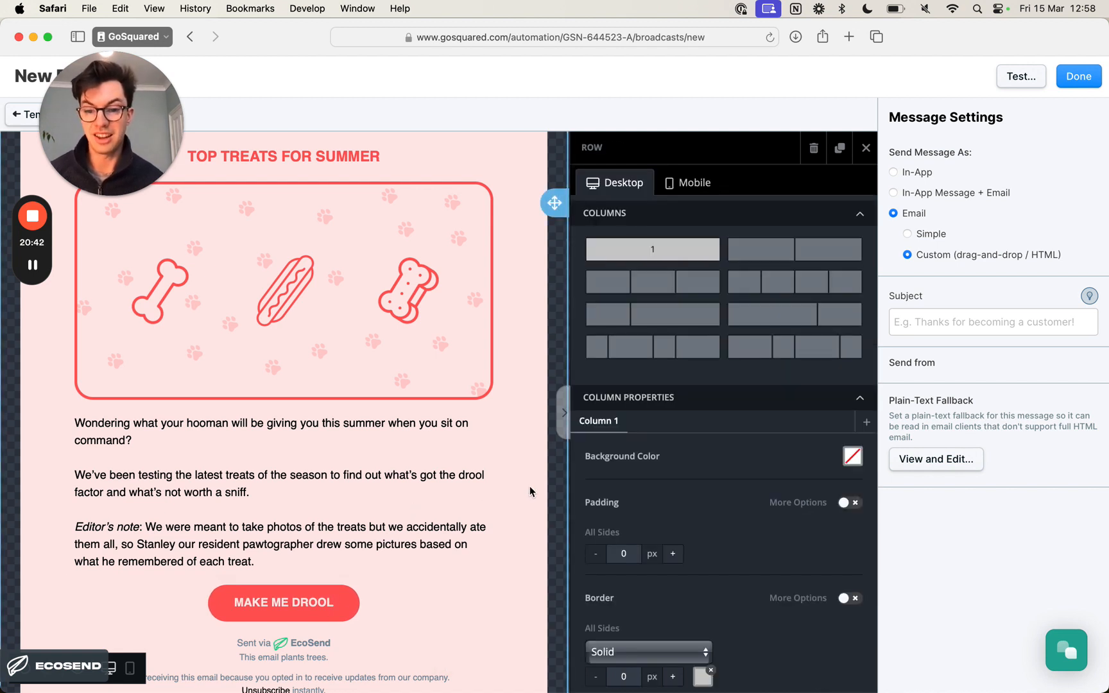
# - Increase the container padding around the MAKE ME DROOL button to 30 px on all sides
pyautogui.click(398, 603)
pyautogui.scroll(-2, 399, 602)
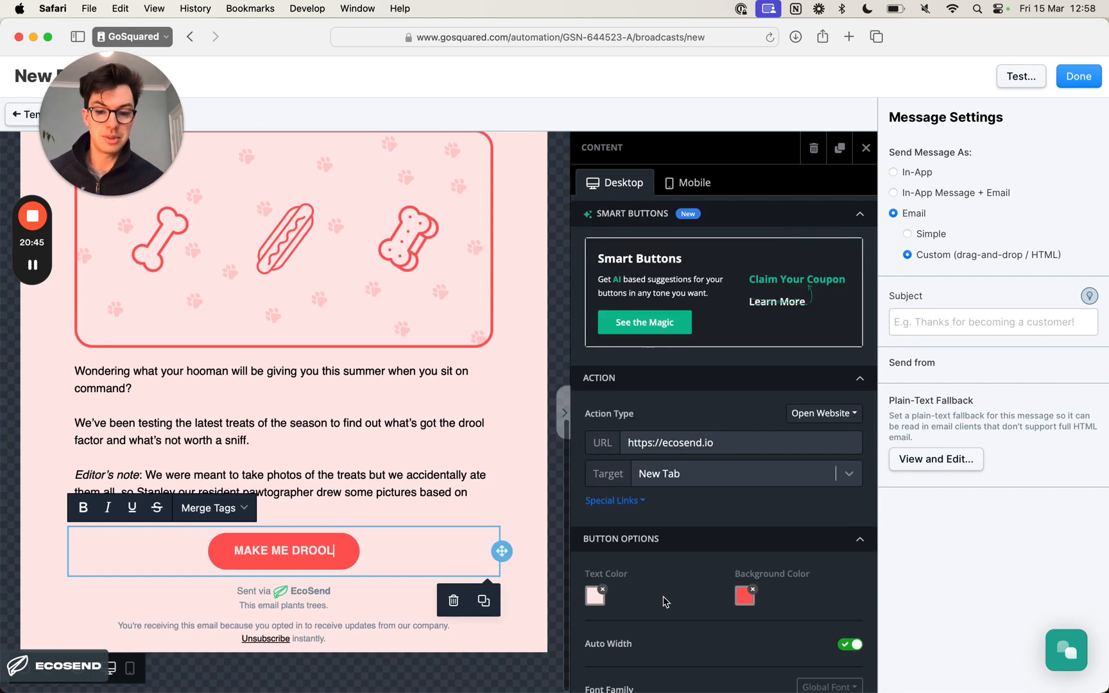
pyautogui.scroll(-5, 699, 587)
pyautogui.scroll(-8, 700, 587)
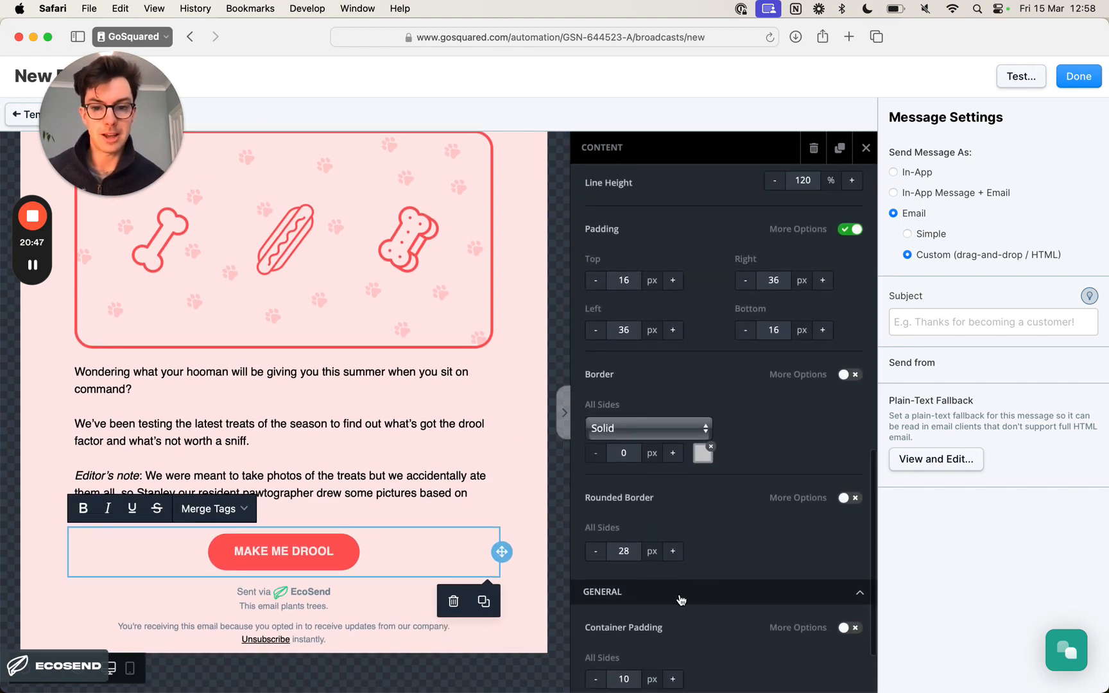
pyautogui.scroll(-3, 746, 477)
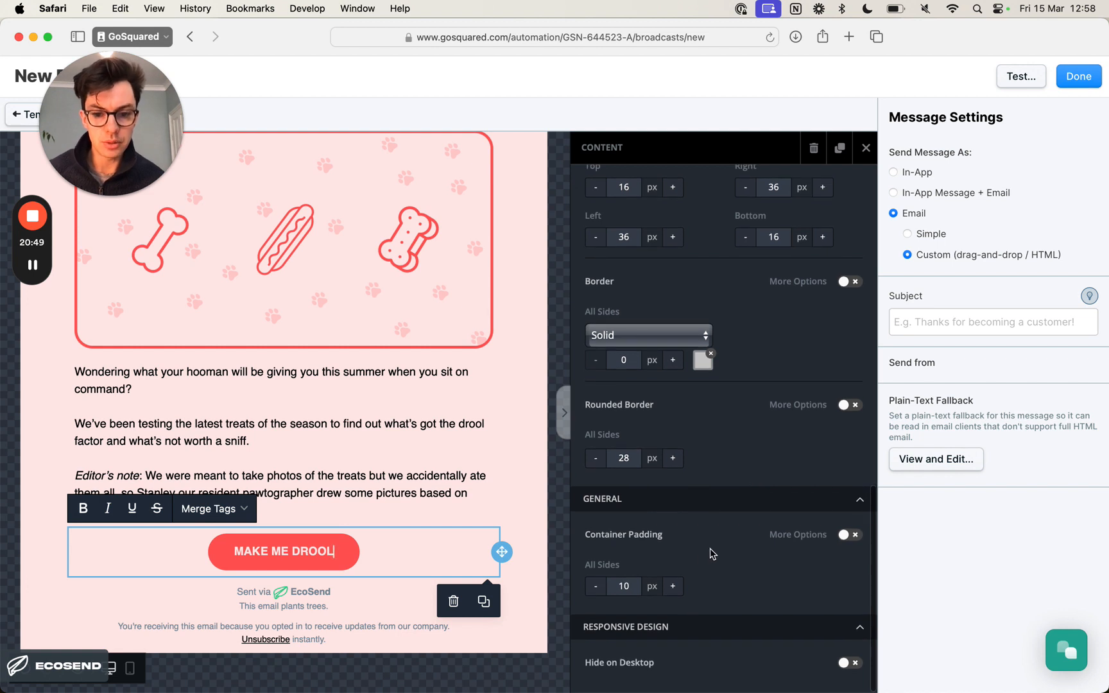
pyautogui.click(673, 586)
pyautogui.click(673, 585)
pyautogui.click(673, 585)
pyautogui.click(673, 586)
pyautogui.click(673, 586)
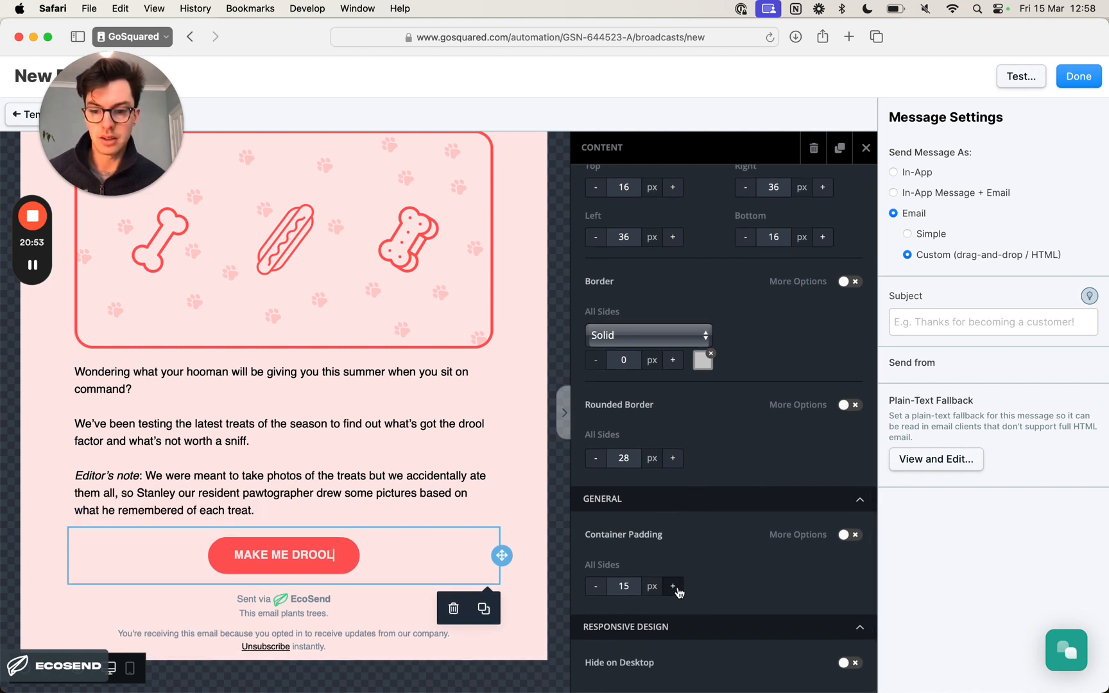
pyautogui.click(674, 586)
pyautogui.click(674, 586)
pyautogui.click(673, 586)
pyautogui.click(674, 586)
pyautogui.click(673, 586)
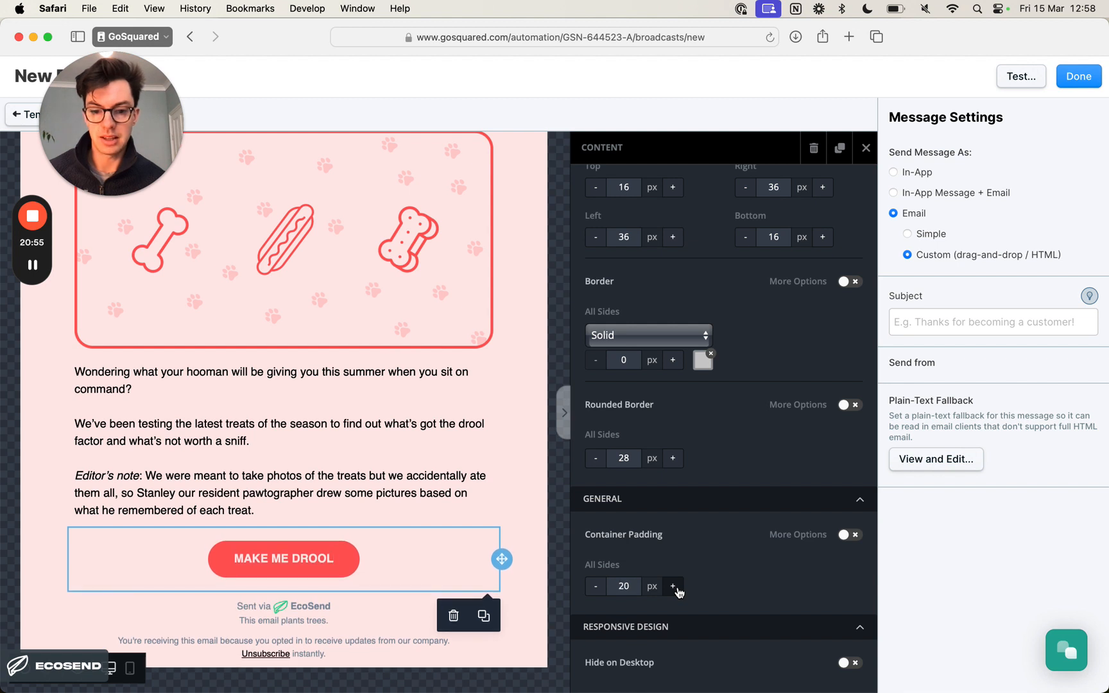
pyautogui.click(674, 586)
pyautogui.click(674, 586)
pyautogui.click(674, 586)
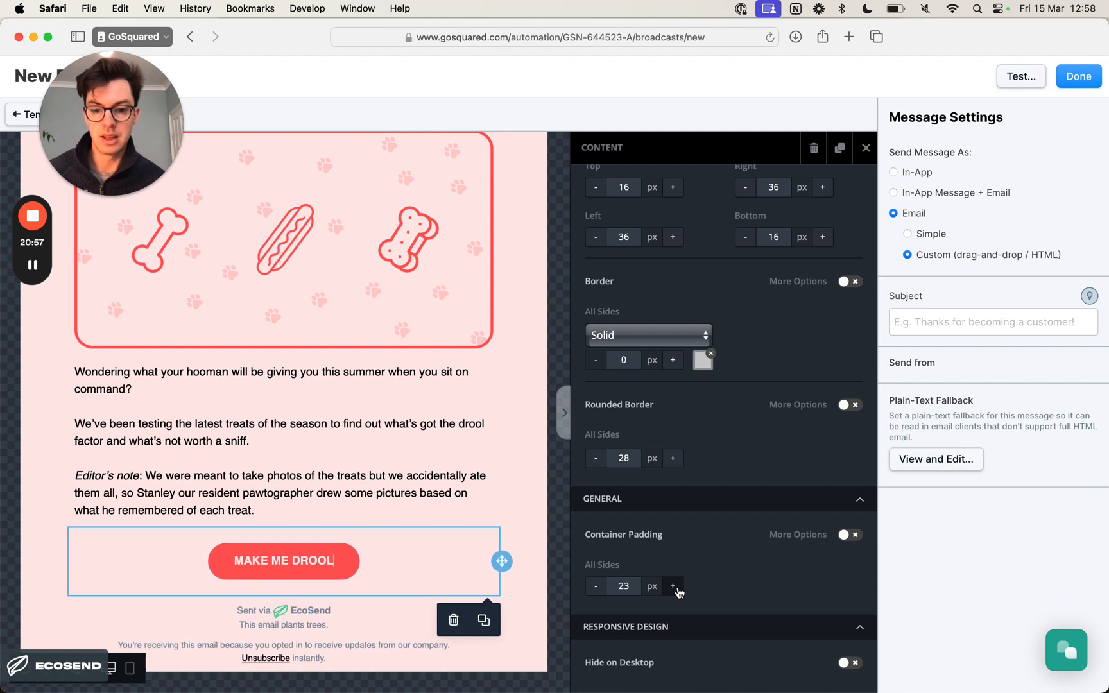
pyautogui.click(673, 586)
pyautogui.click(674, 586)
pyautogui.click(674, 586)
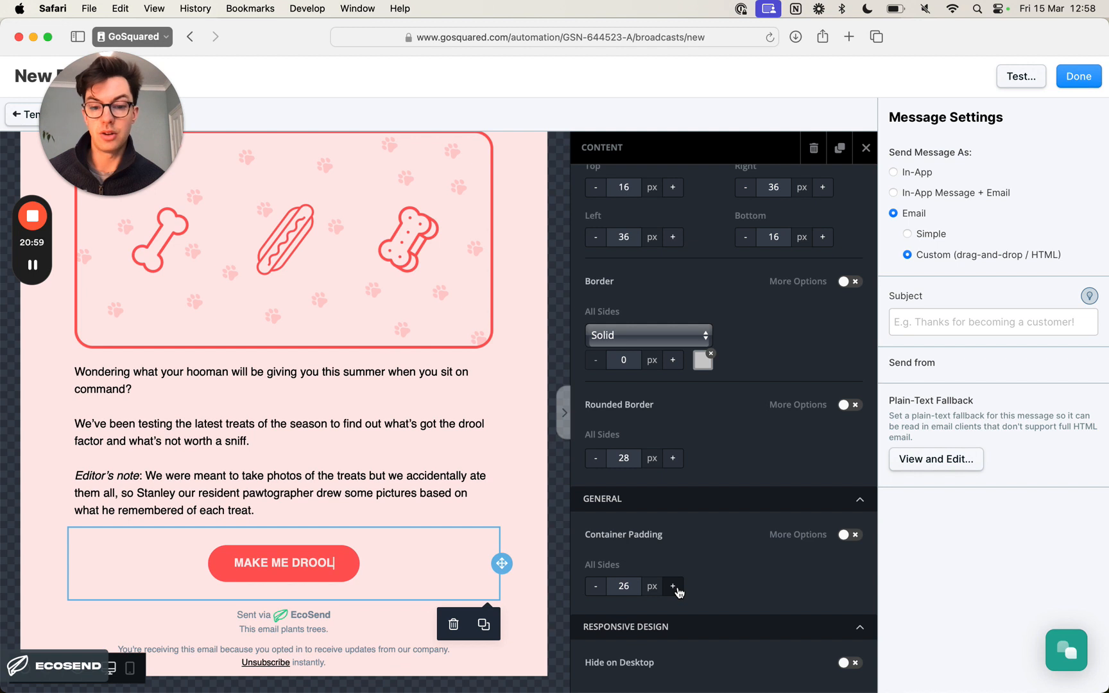
pyautogui.click(673, 586)
pyautogui.click(674, 585)
pyautogui.click(673, 585)
pyautogui.click(674, 586)
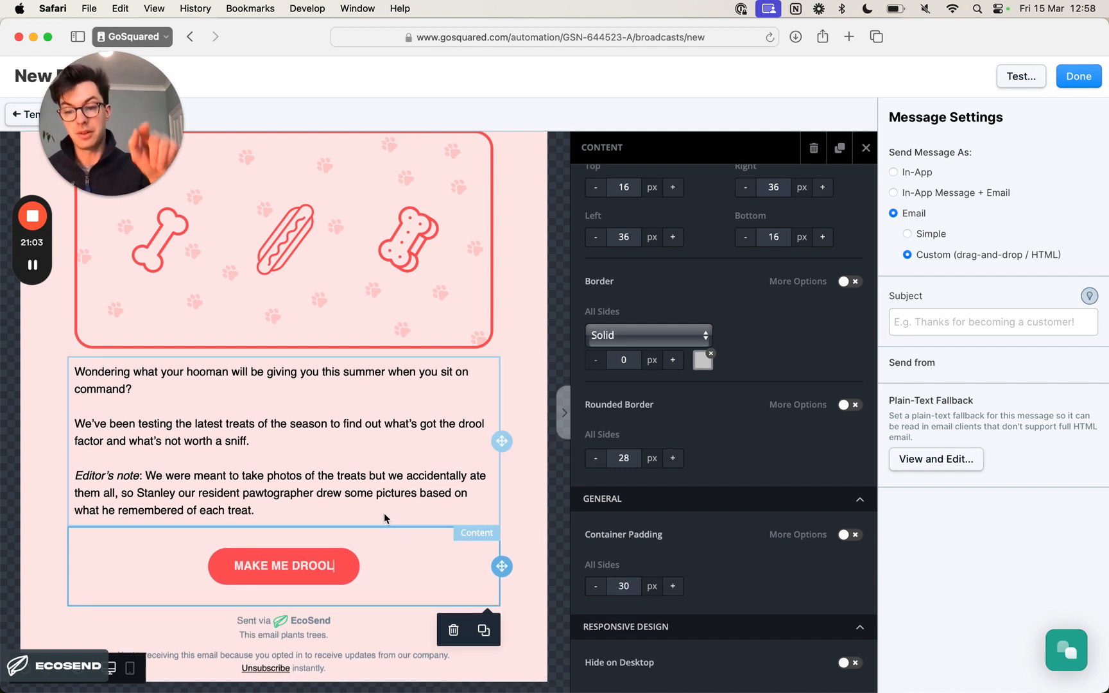
pyautogui.click(532, 480)
pyautogui.scroll(4, 496, 408)
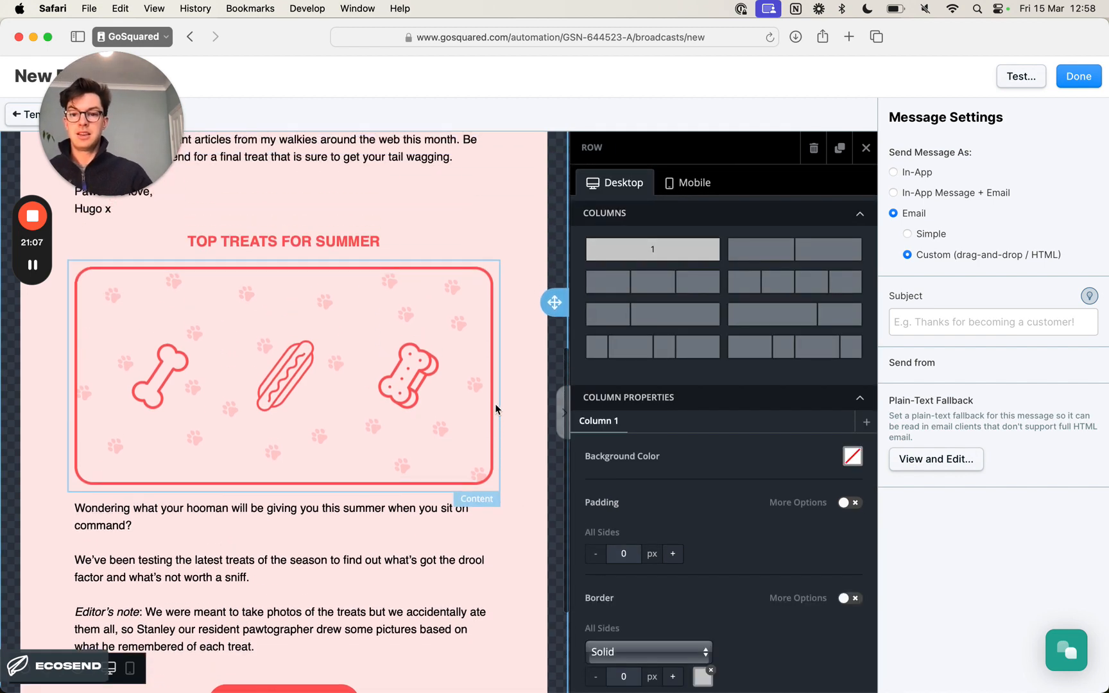
pyautogui.scroll(-2, 496, 409)
pyautogui.scroll(2, 496, 410)
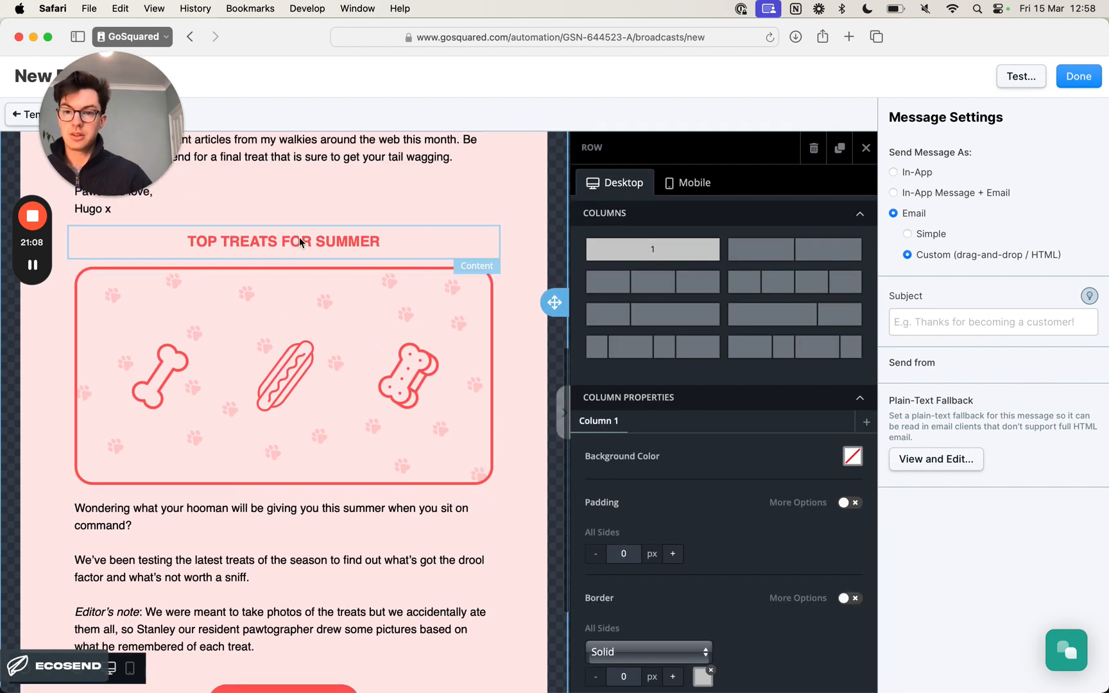
pyautogui.scroll(-5, 319, 394)
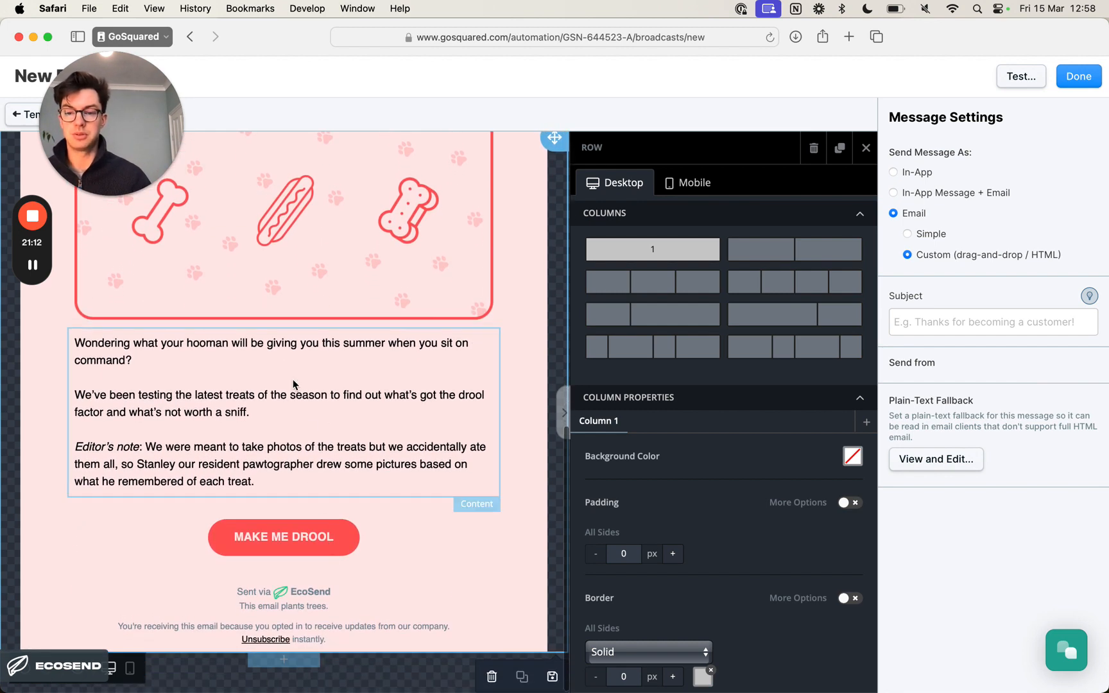
pyautogui.press('super+Tab')
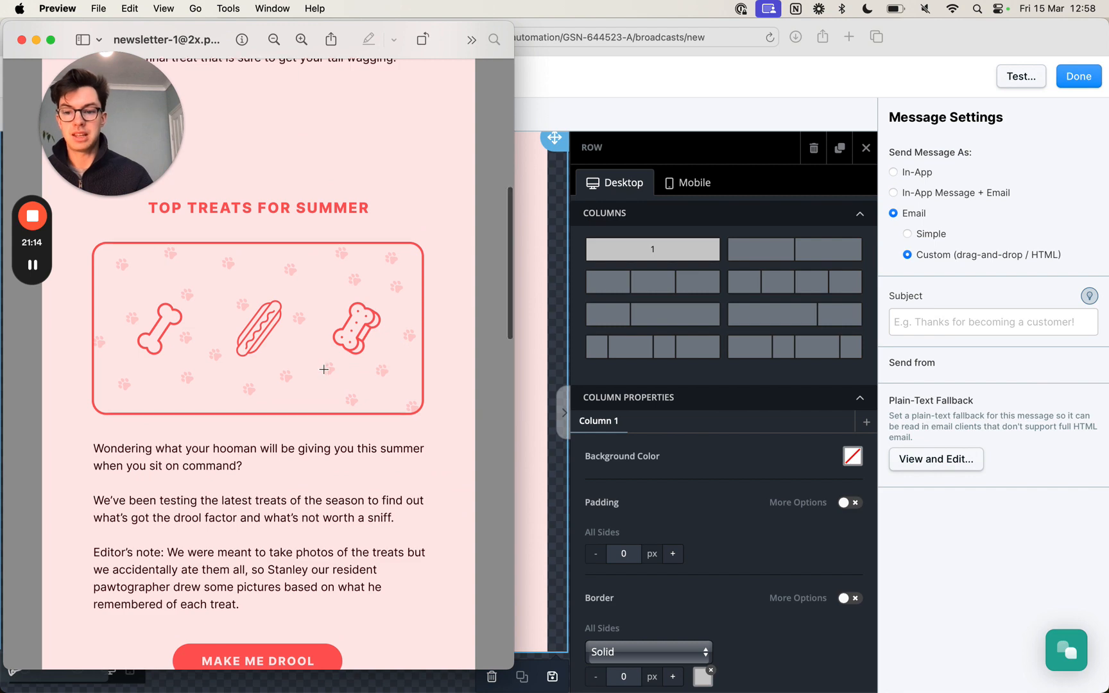
pyautogui.scroll(-3, 324, 369)
pyautogui.scroll(1, 324, 369)
pyautogui.scroll(1, 323, 370)
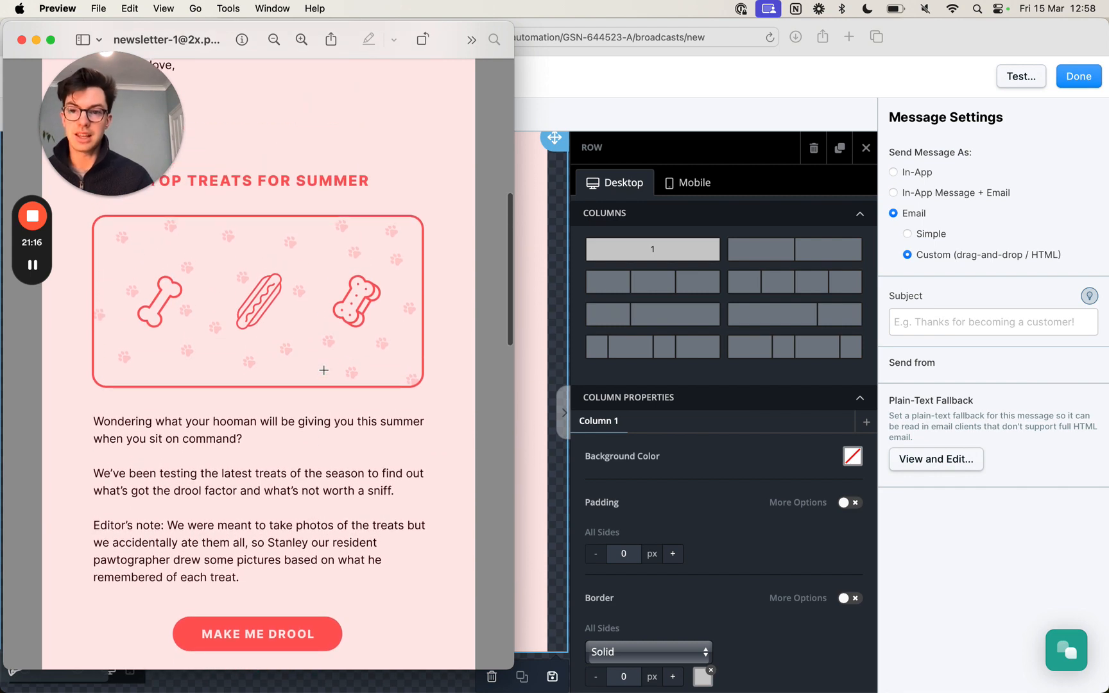
# - Switch to the email editor in Safari and review the layout of the Top Treats for Summer section down to the footer
pyautogui.press('super+Tab')
pyautogui.scroll(3, 419, 369)
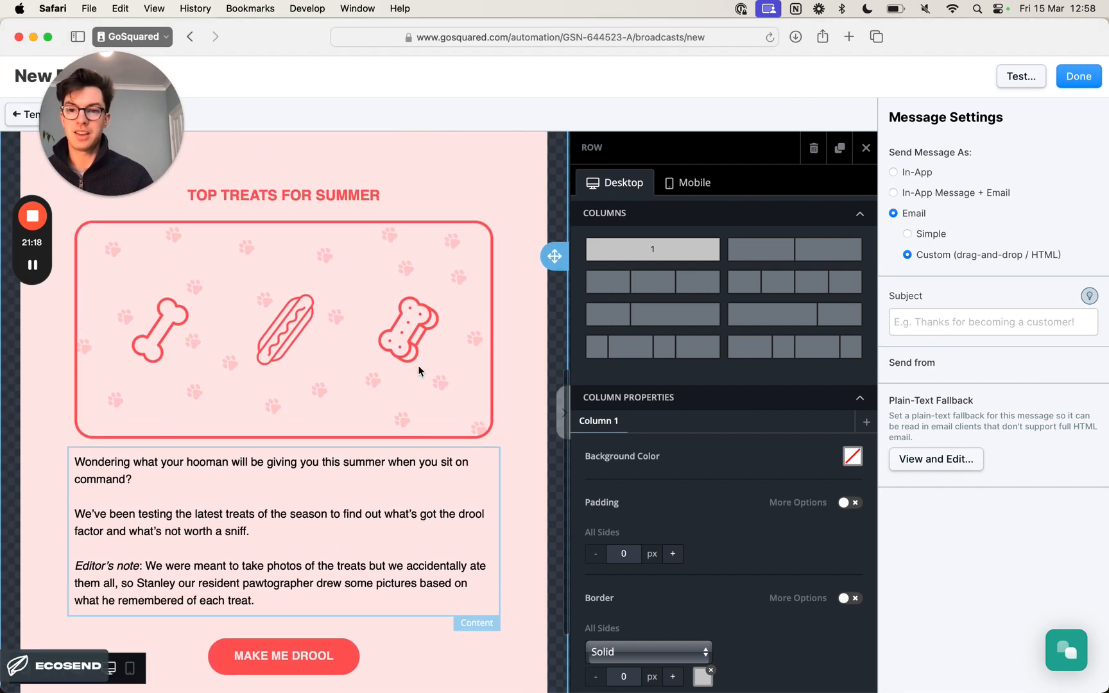
pyautogui.scroll(-3, 418, 369)
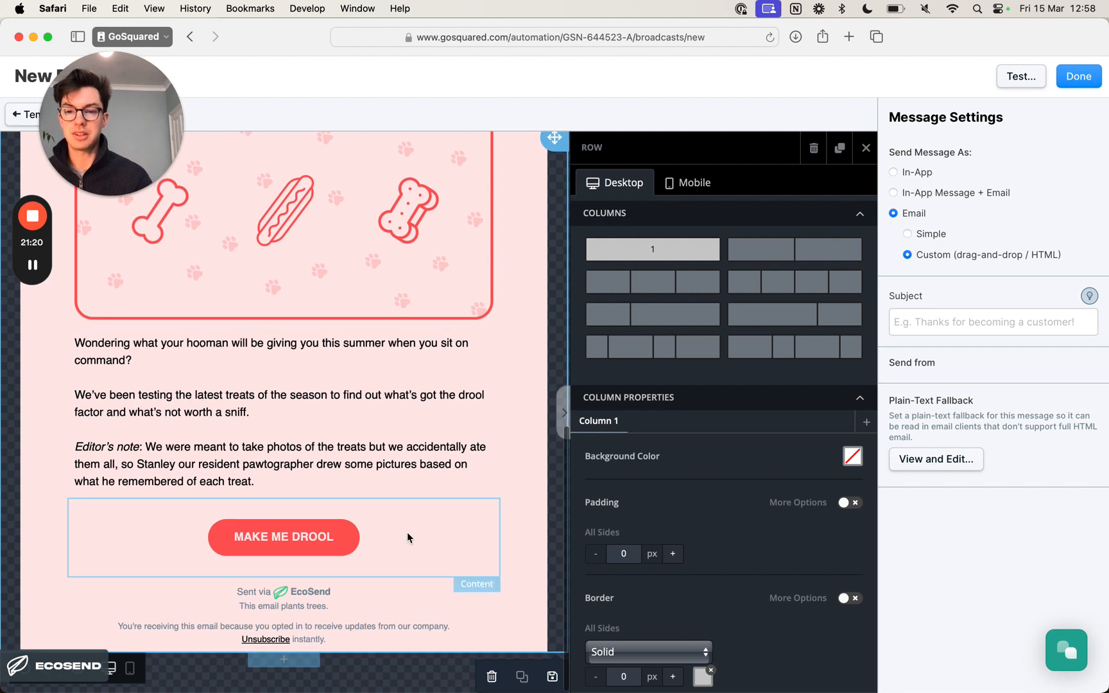
pyautogui.scroll(4, 418, 291)
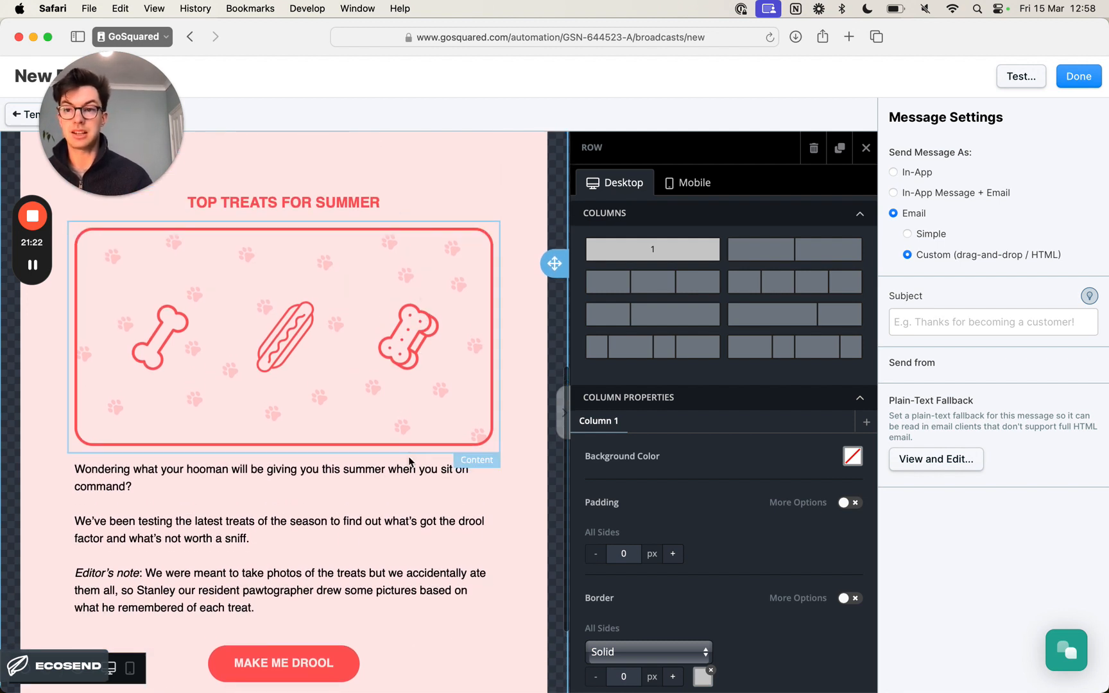
pyautogui.click(865, 147)
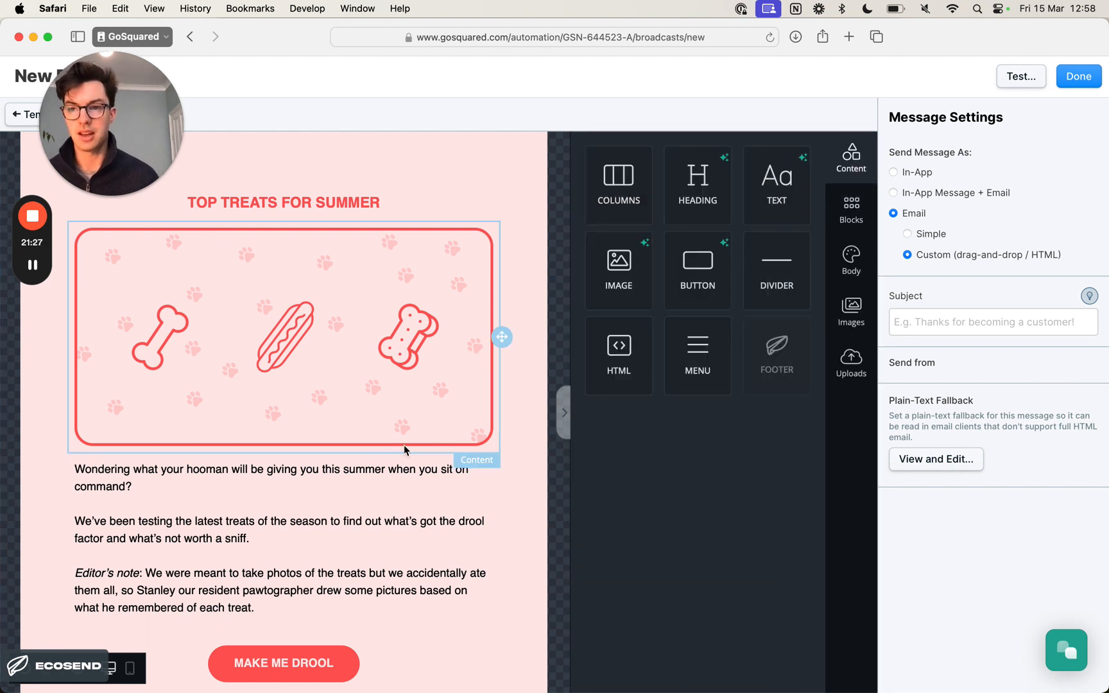
pyautogui.scroll(-4, 338, 517)
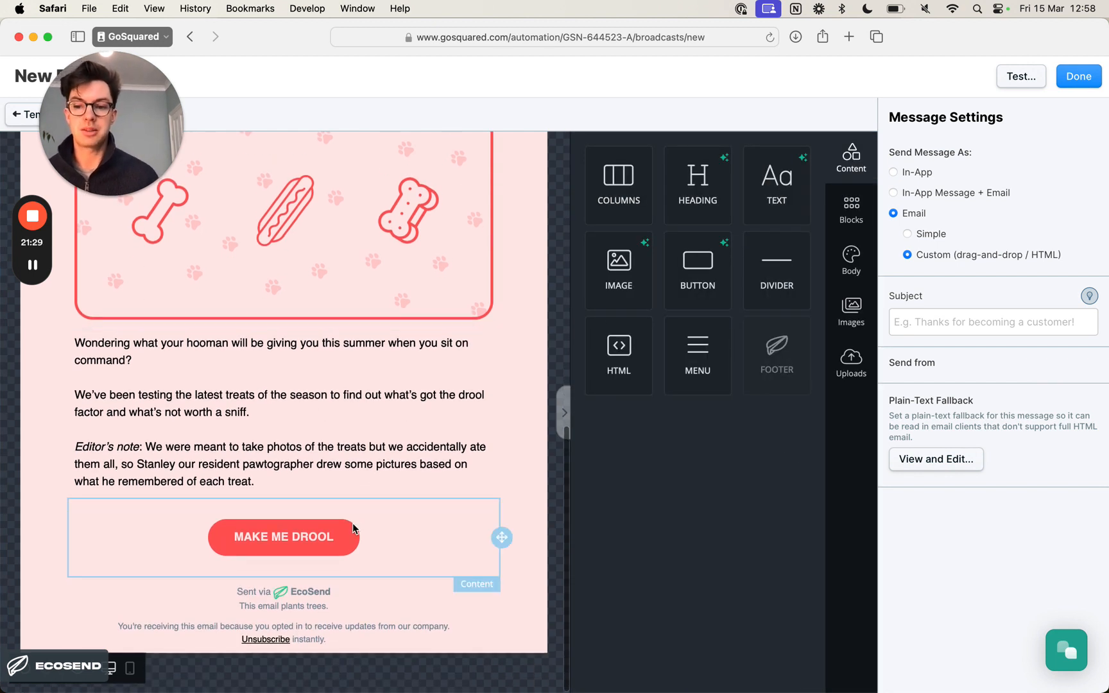
pyautogui.press('super+Tab')
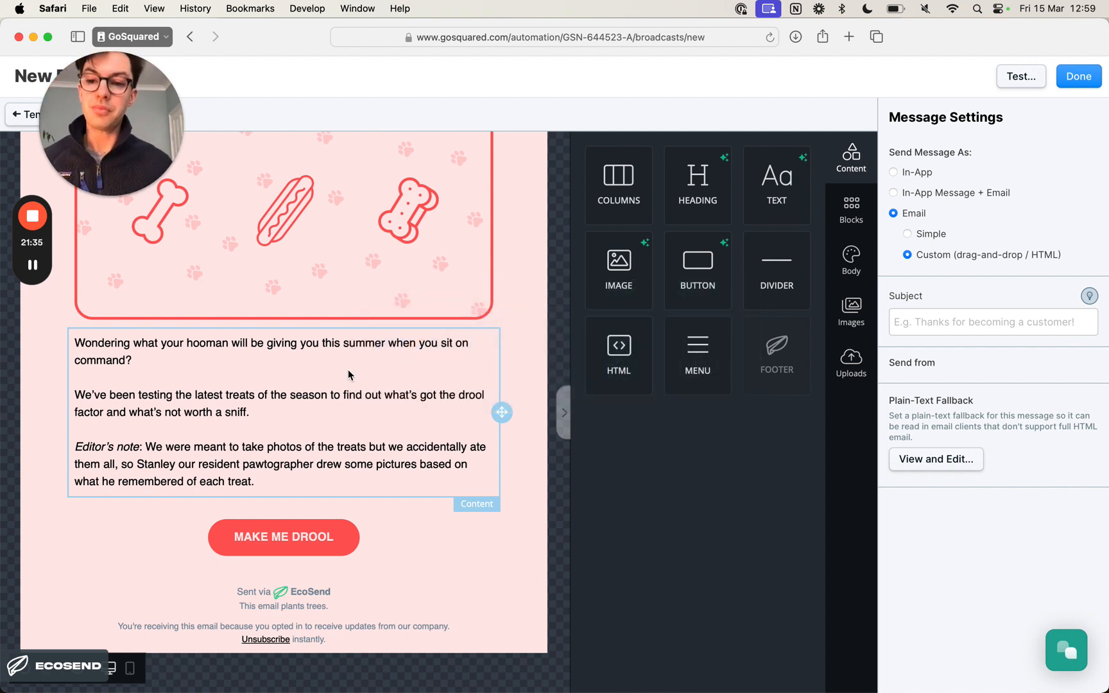
pyautogui.press('super+Tab')
pyautogui.scroll(-3, 314, 388)
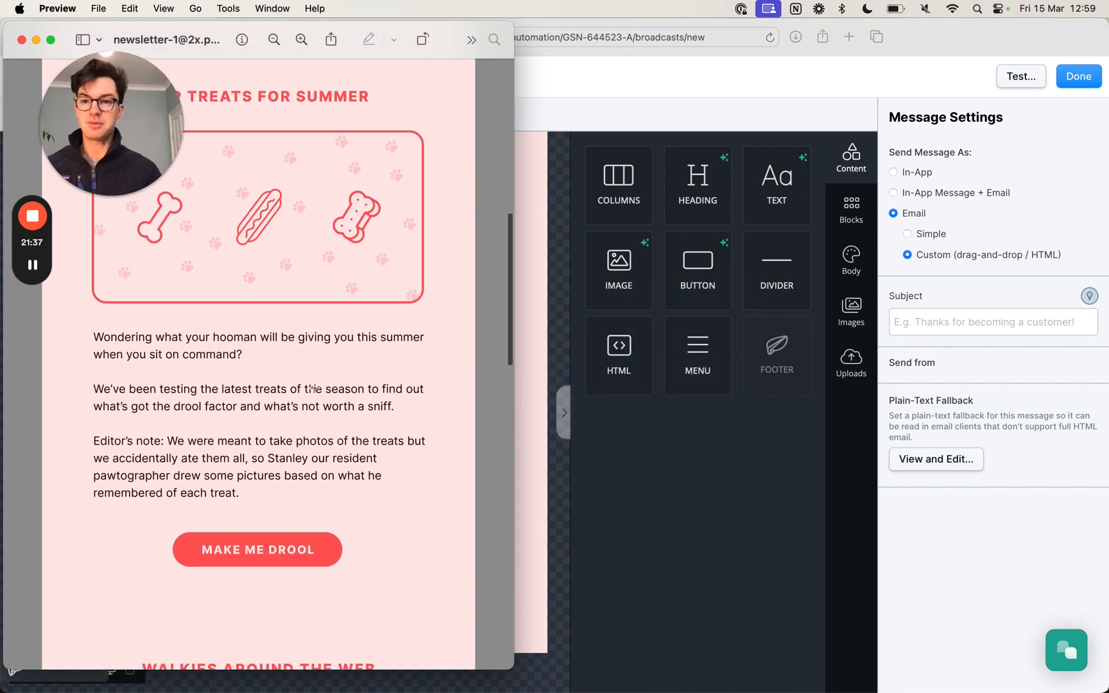
pyautogui.scroll(-10, 315, 388)
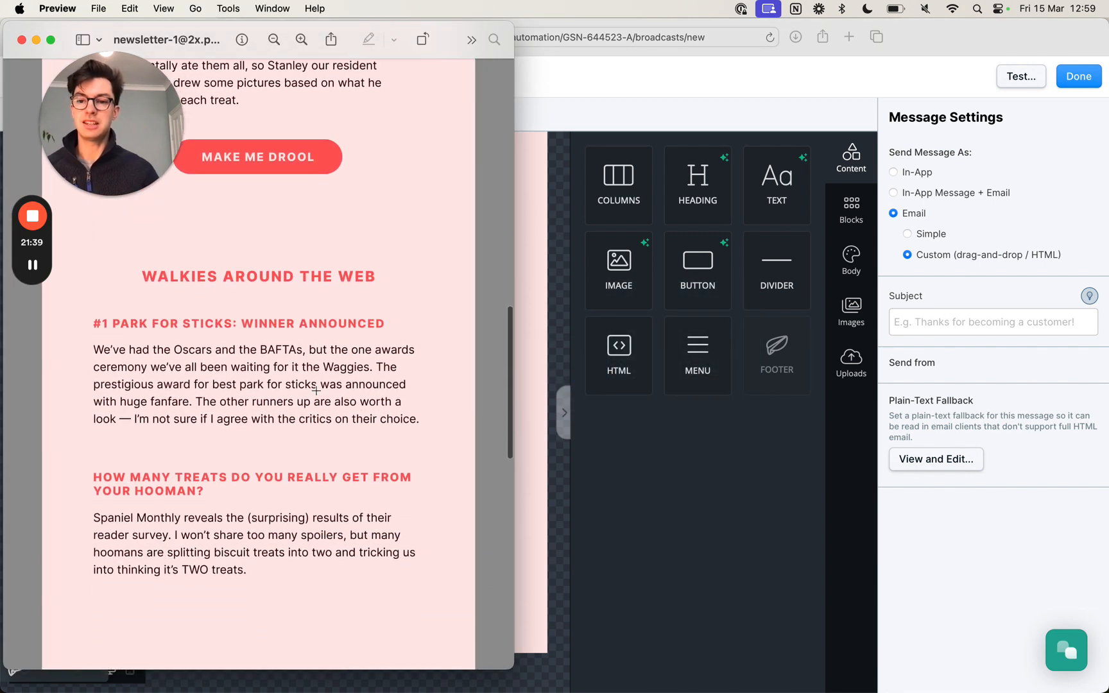
pyautogui.scroll(-3, 315, 390)
pyautogui.scroll(-11, 317, 390)
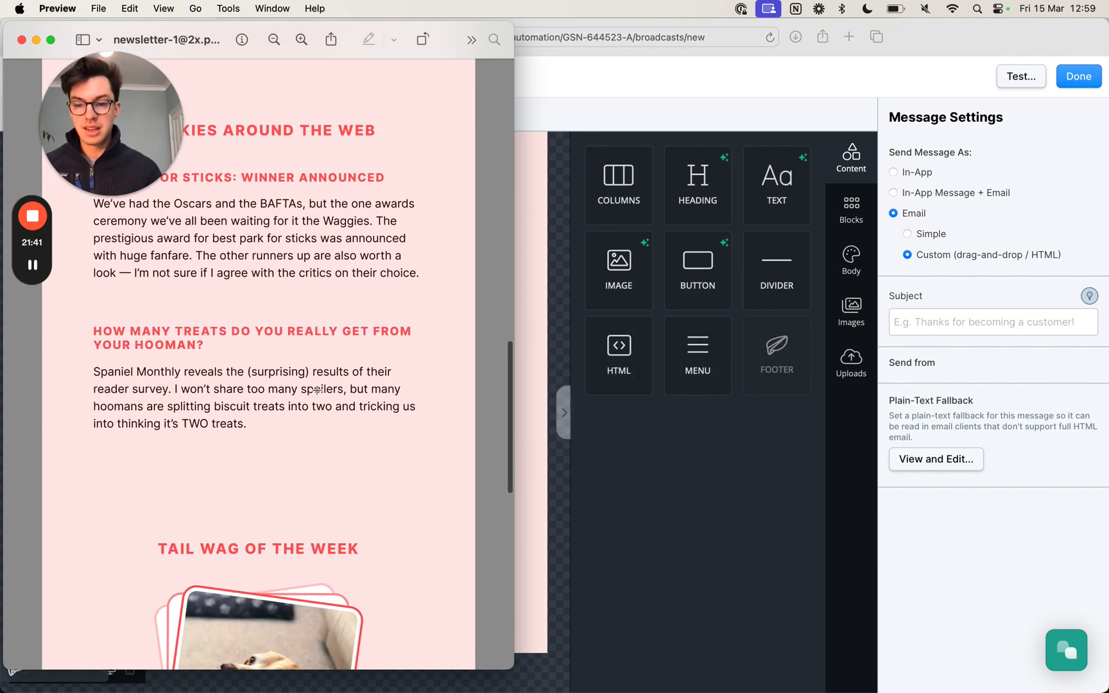
pyautogui.scroll(15, 317, 391)
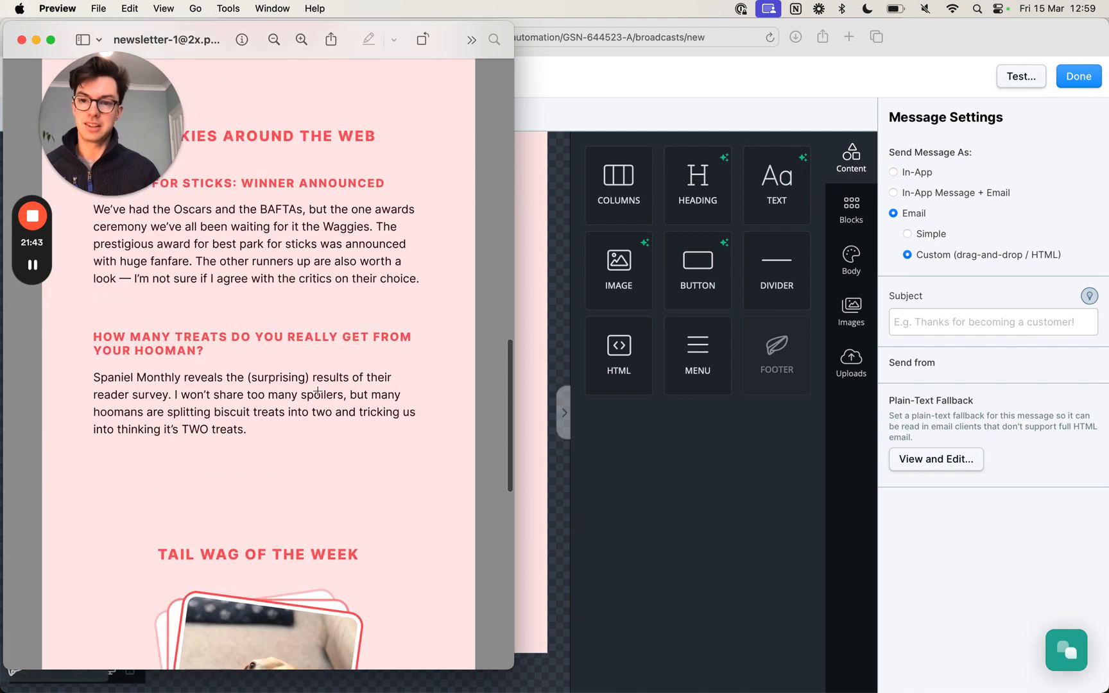
pyautogui.press('super+q')
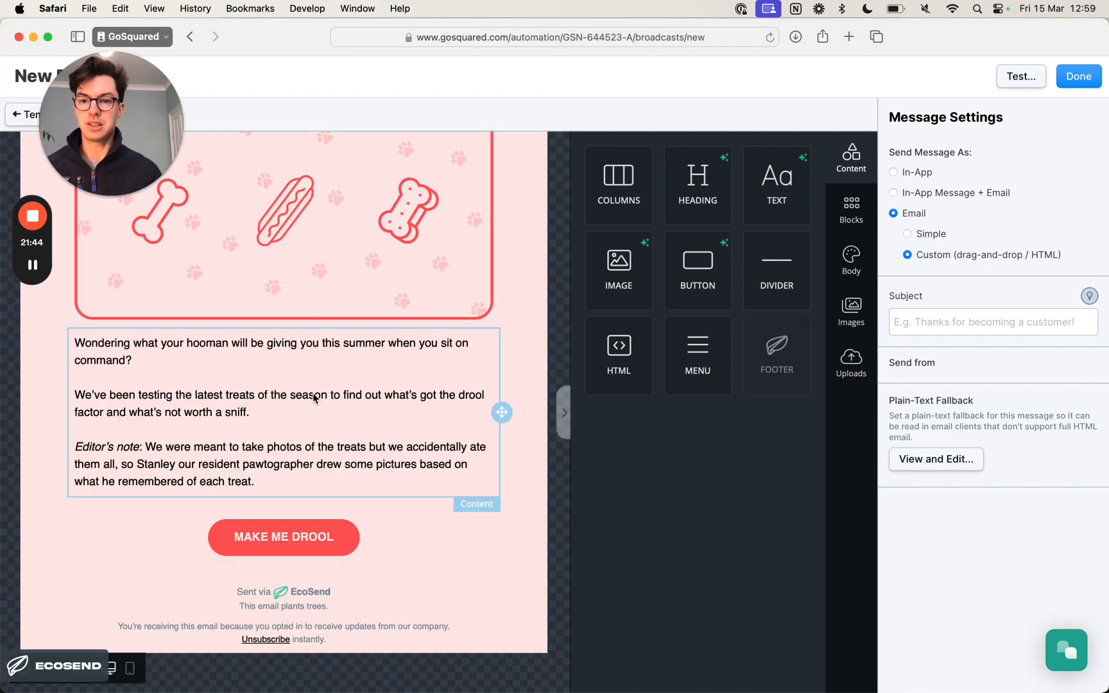
# - Duplicate the TOP TREATS FOR SUMMER heading and move the copy below the MAKE ME DROOL button
pyautogui.click(400, 459)
pyautogui.scroll(5, 458, 482)
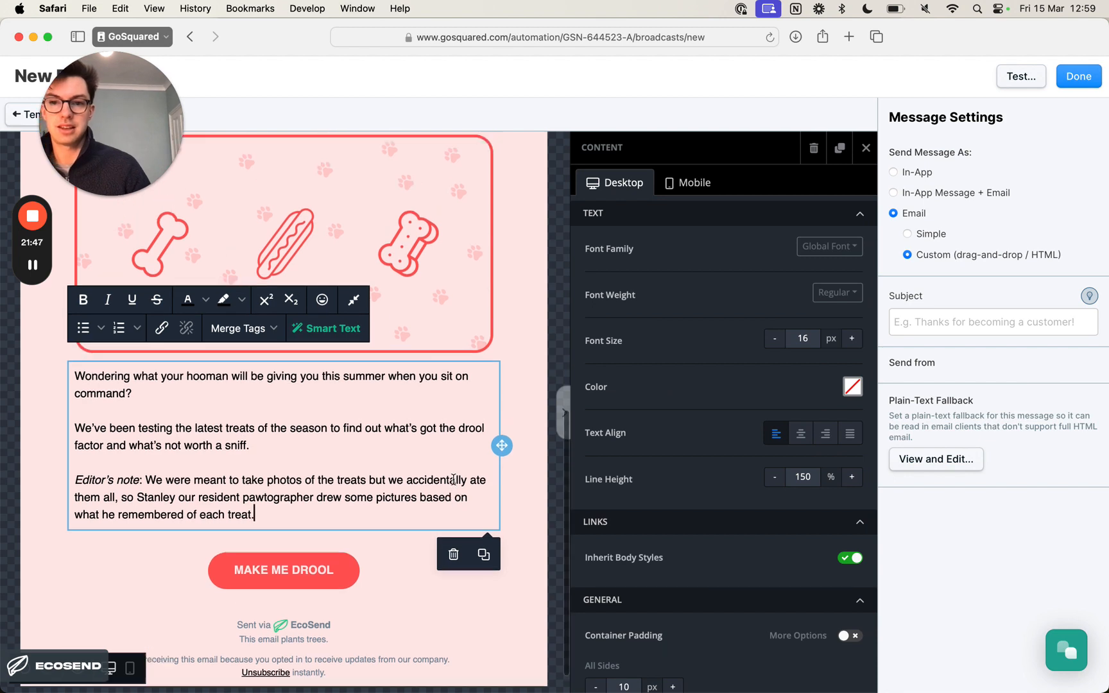
pyautogui.click(405, 223)
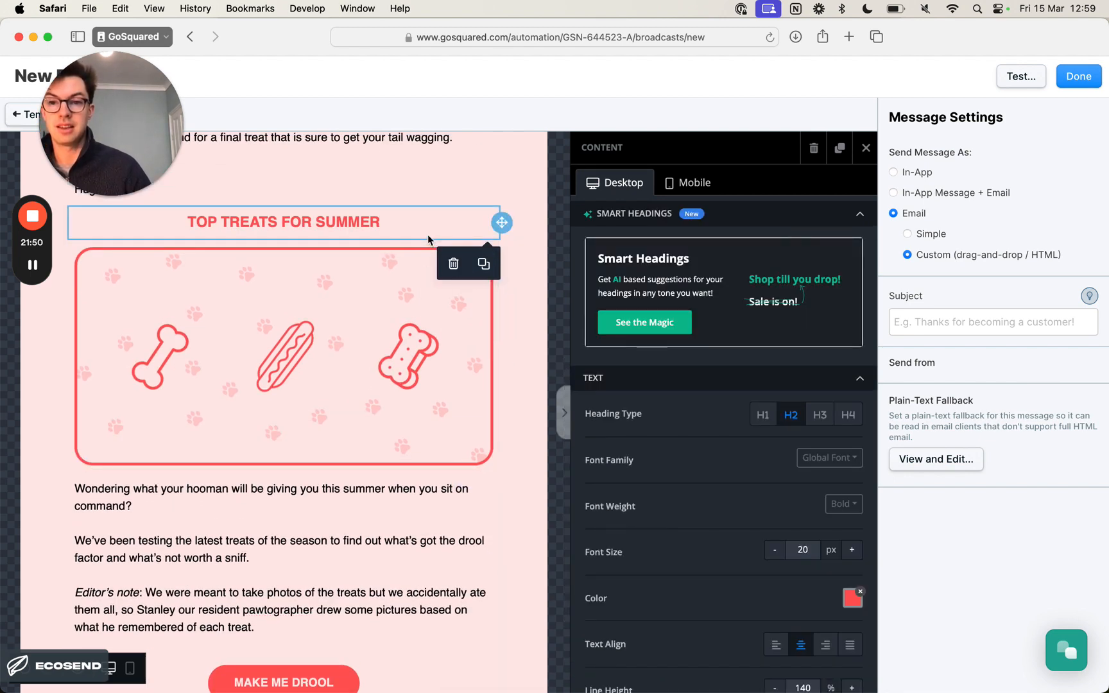
pyautogui.click(488, 265)
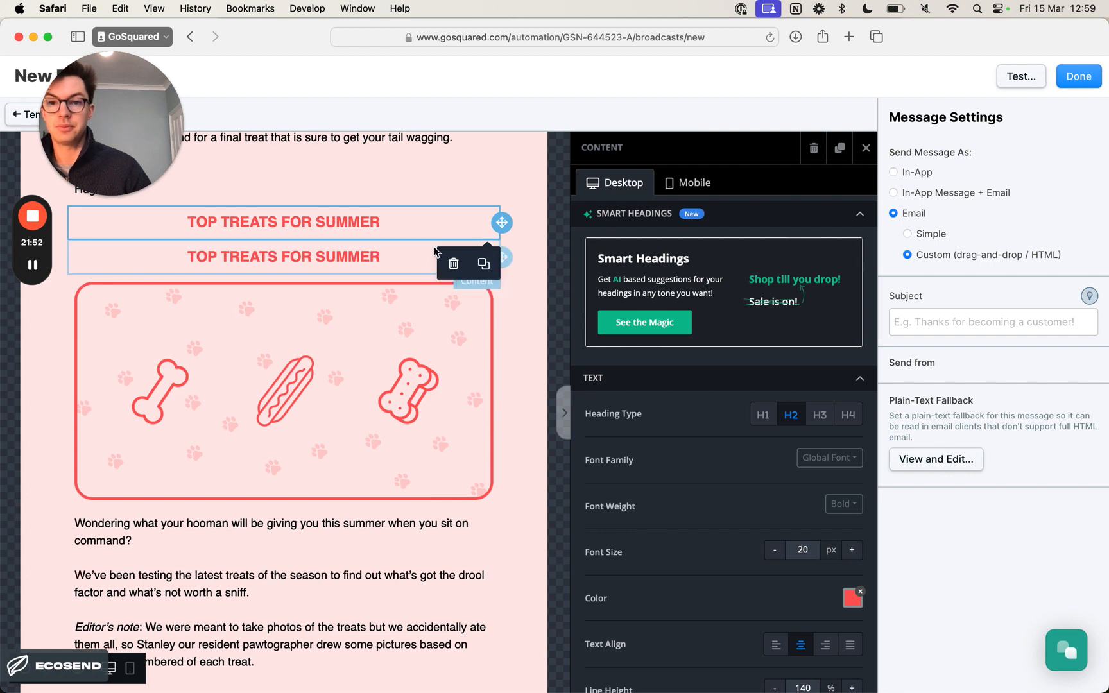
pyautogui.click(400, 257)
pyautogui.moveTo(502, 257); pyautogui.dragTo(467, 578)
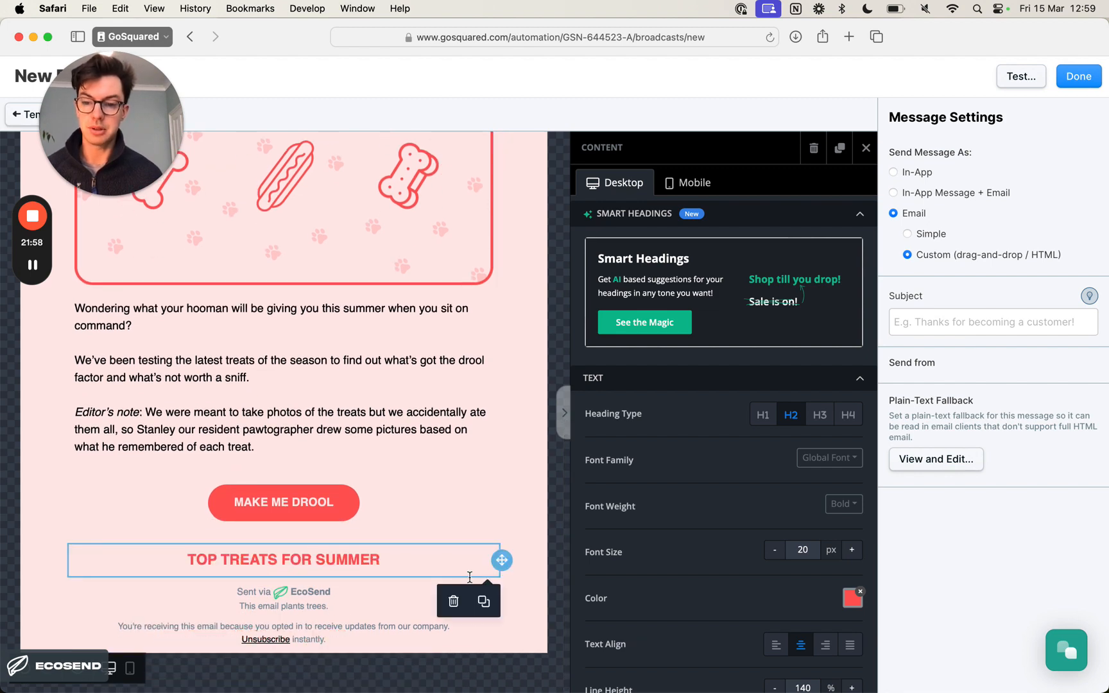
# - Check the remaining section headings in the Preview design and duplicate the heading below the MAKE ME DROOL button
pyautogui.press('super+Tab')
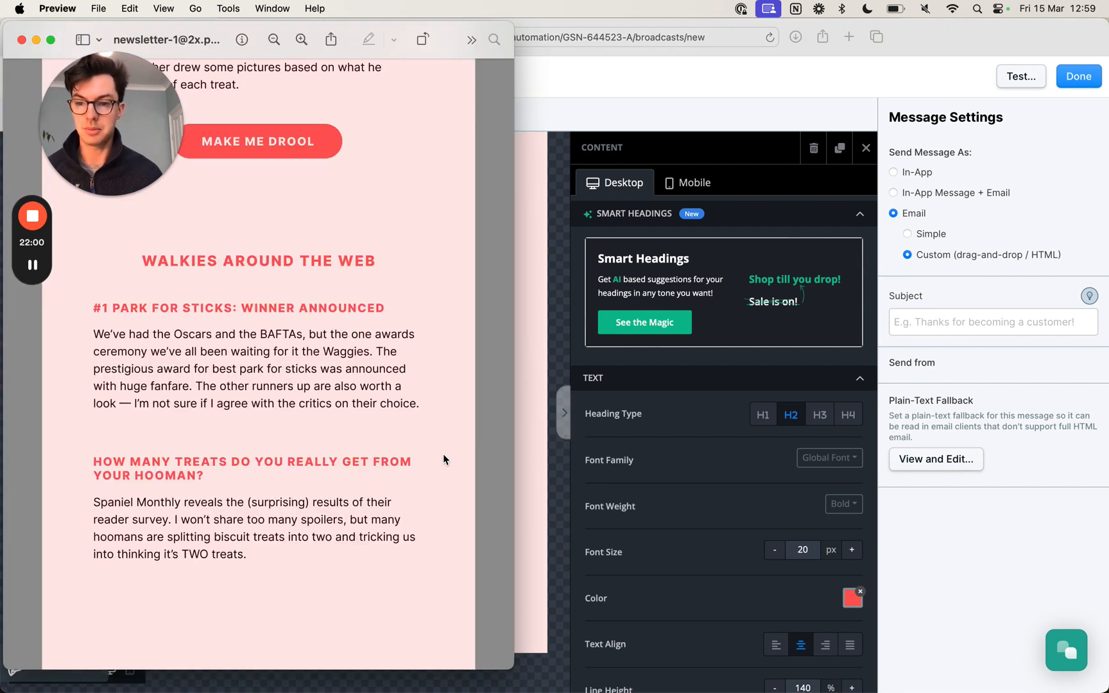
pyautogui.scroll(-3, 440, 453)
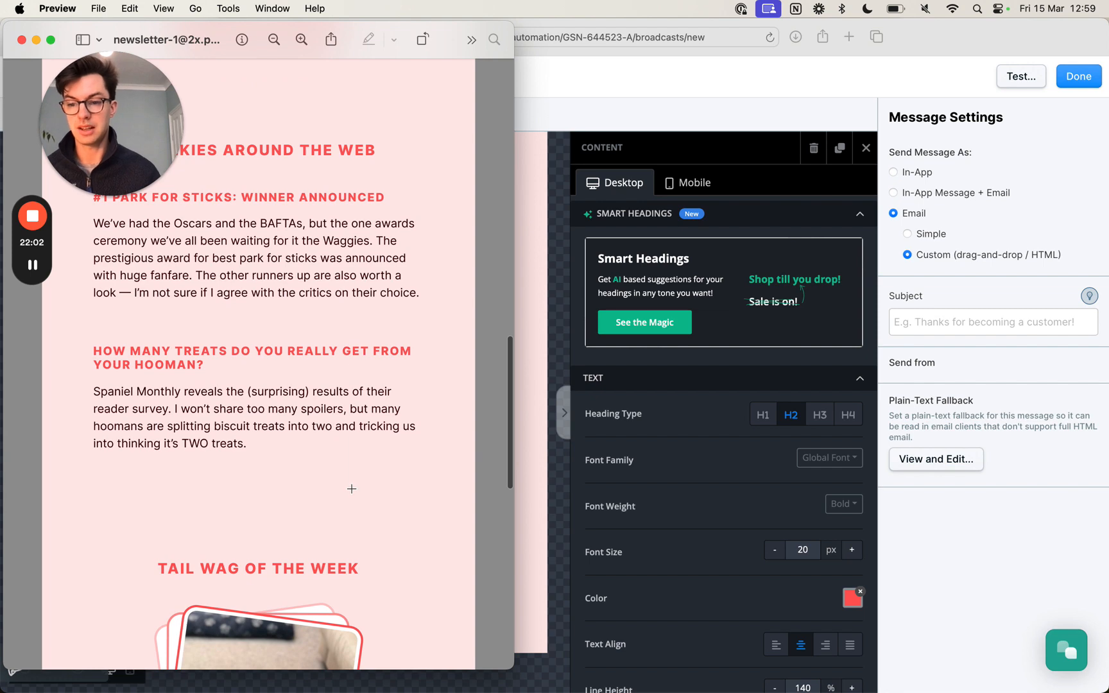
pyautogui.press('super+Tab')
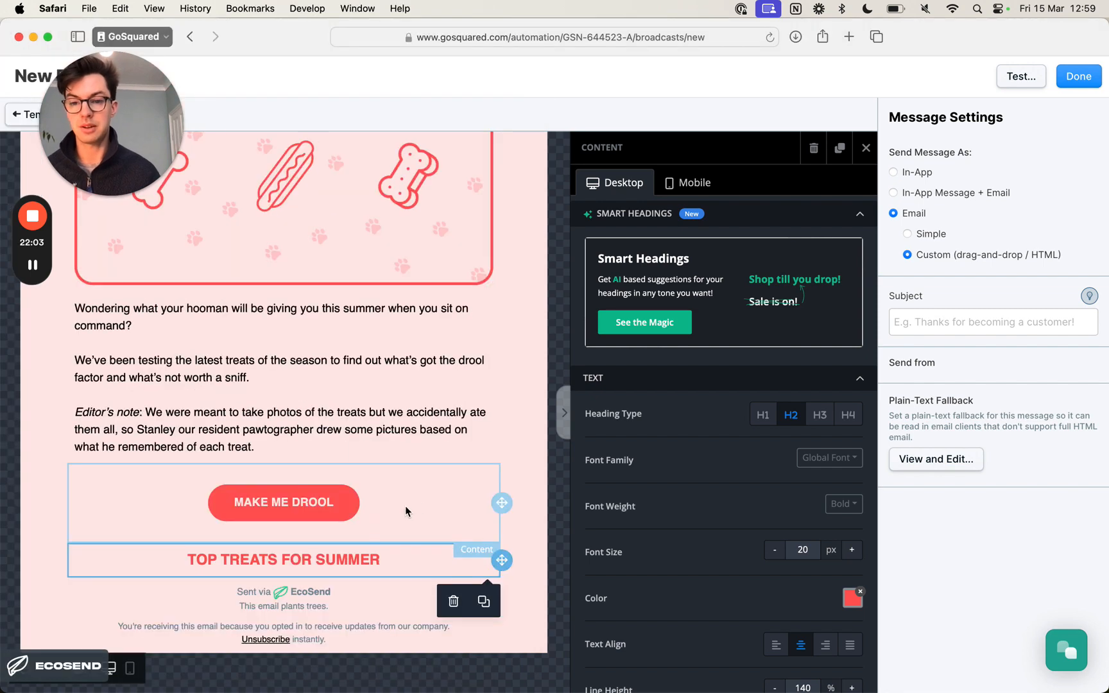
pyautogui.click(484, 600)
# - Change the text of the first heading below the MAKE ME DROOL button to WALKIES AROUND THE WEB
pyautogui.click(299, 560)
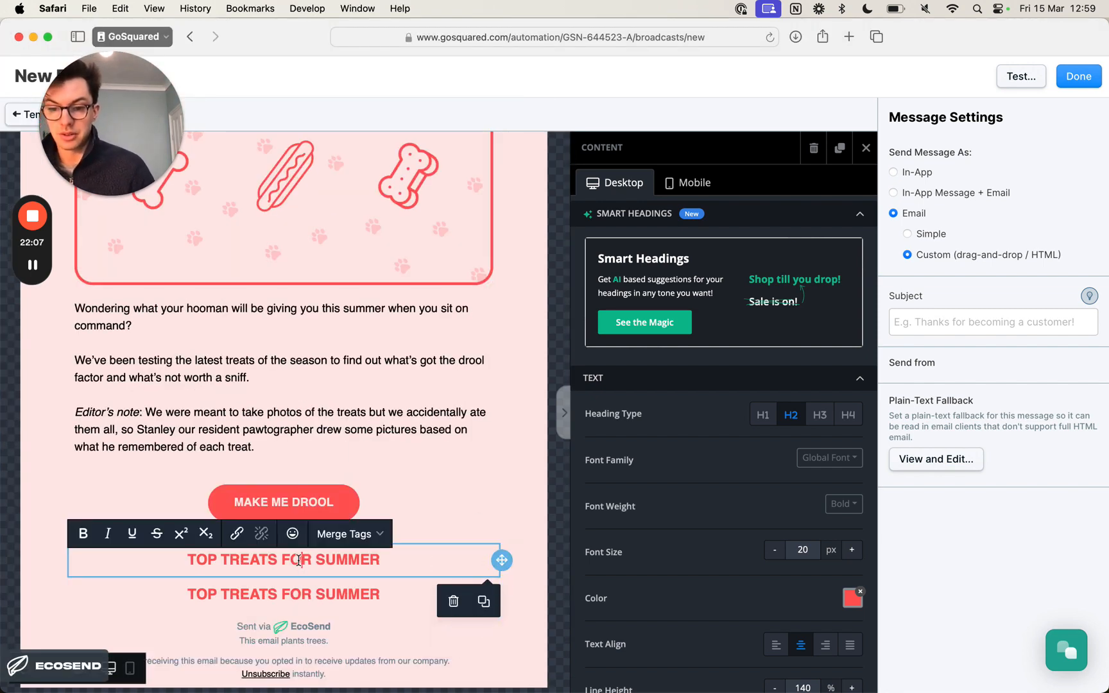
pyautogui.tripleClick(299, 560)
pyautogui.press('super+Tab')
pyautogui.scroll(2, 343, 504)
pyautogui.press('super+Tab')
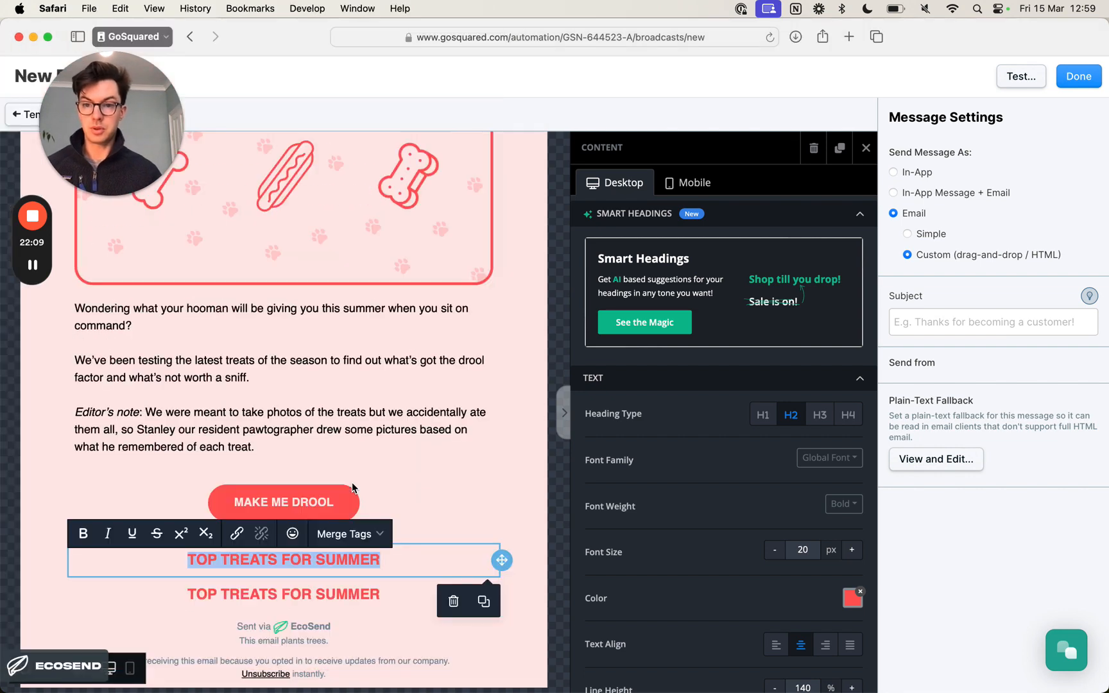
pyautogui.write('WALKIES')
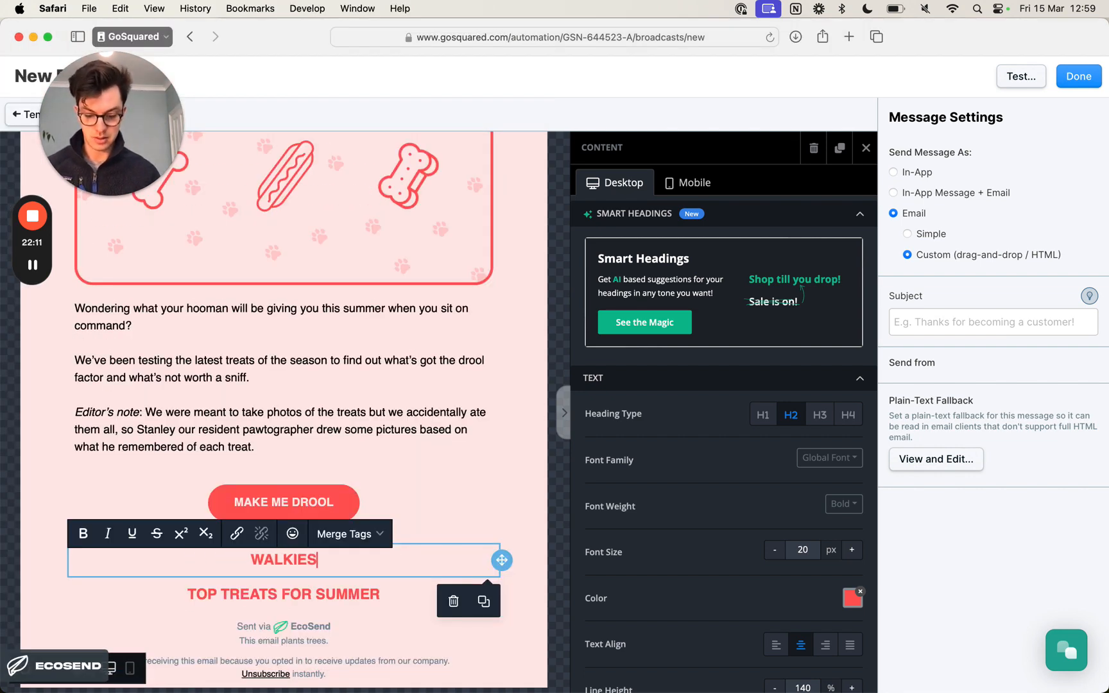
pyautogui.write(' AROUND THR ')
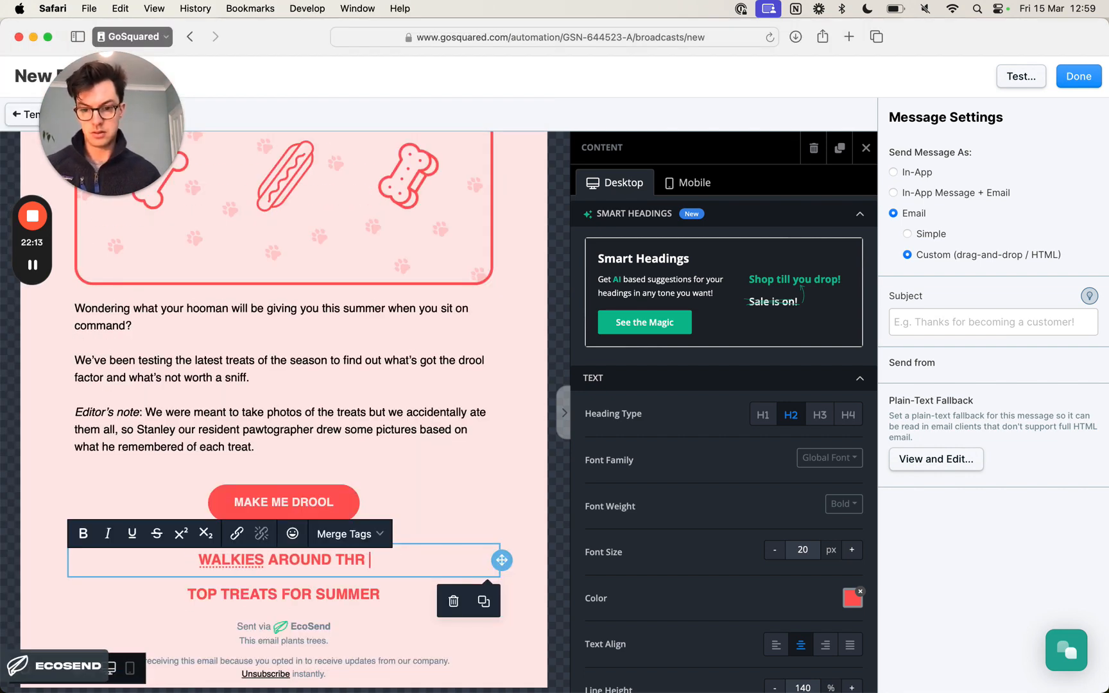
pyautogui.write('WOR')
pyautogui.press('BackSpace')
pyautogui.press('BackSpace')
pyautogui.press('BackSpace')
pyautogui.press('BackSpace')
pyautogui.press('BackSpace')
pyautogui.write('E WEB')
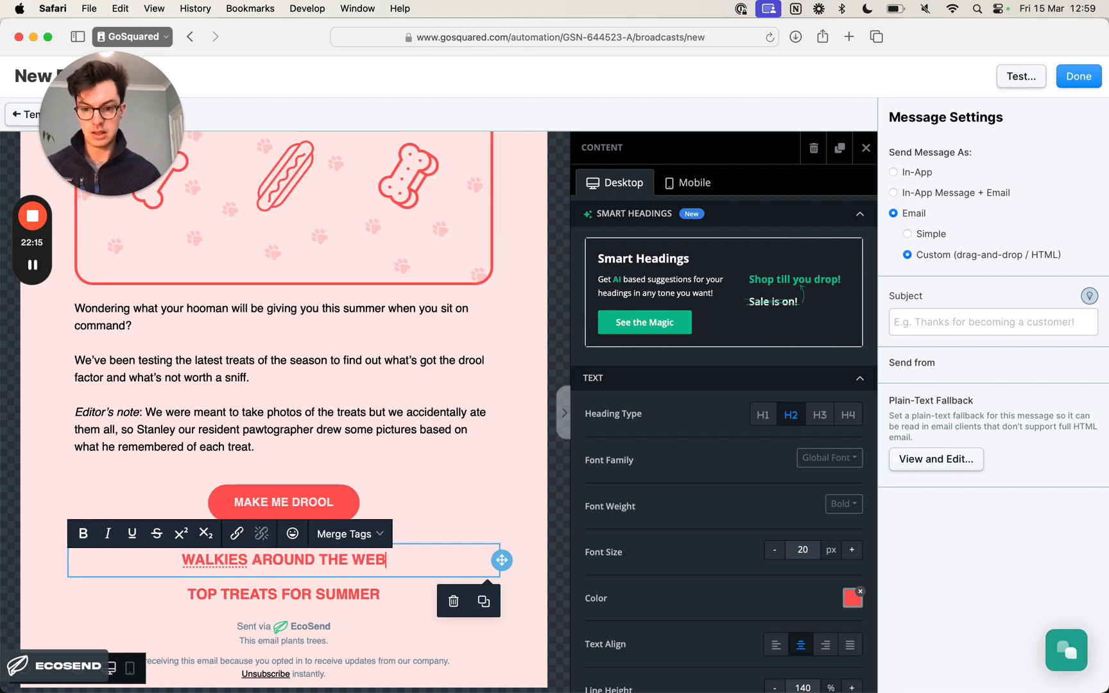
# - Check the design's next section title, change the last heading's text to TAIL WAG OF THE WEEK and deselect it
pyautogui.press('super+Tab')
pyautogui.scroll(-3, 350, 488)
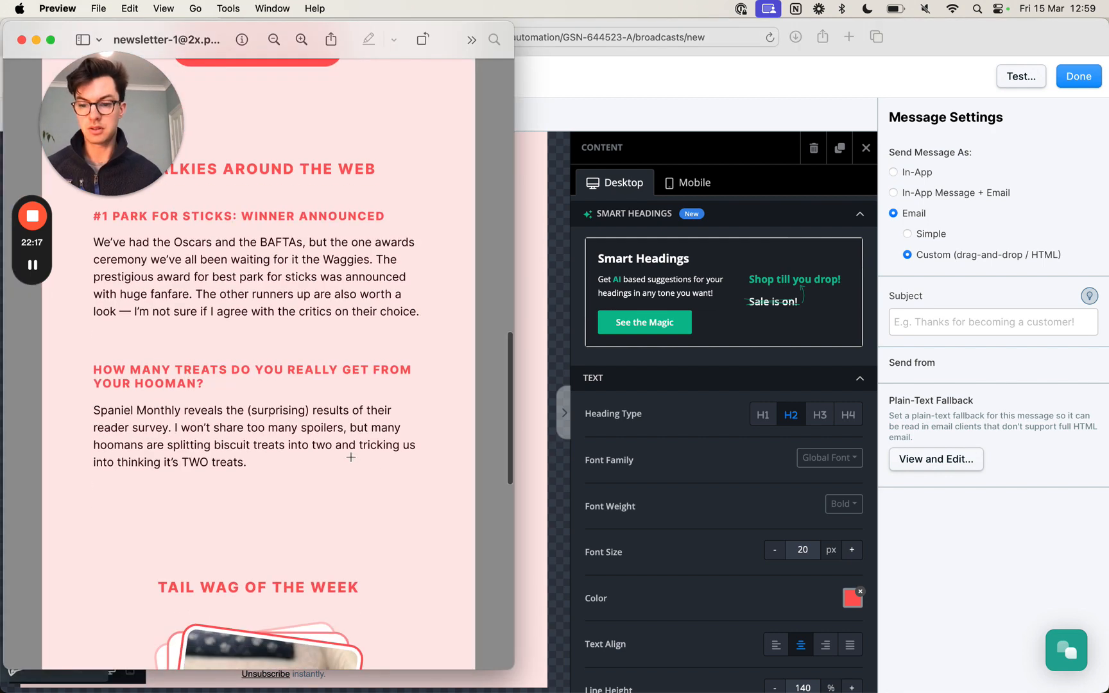
pyautogui.press('super+Tab')
pyautogui.click(344, 595)
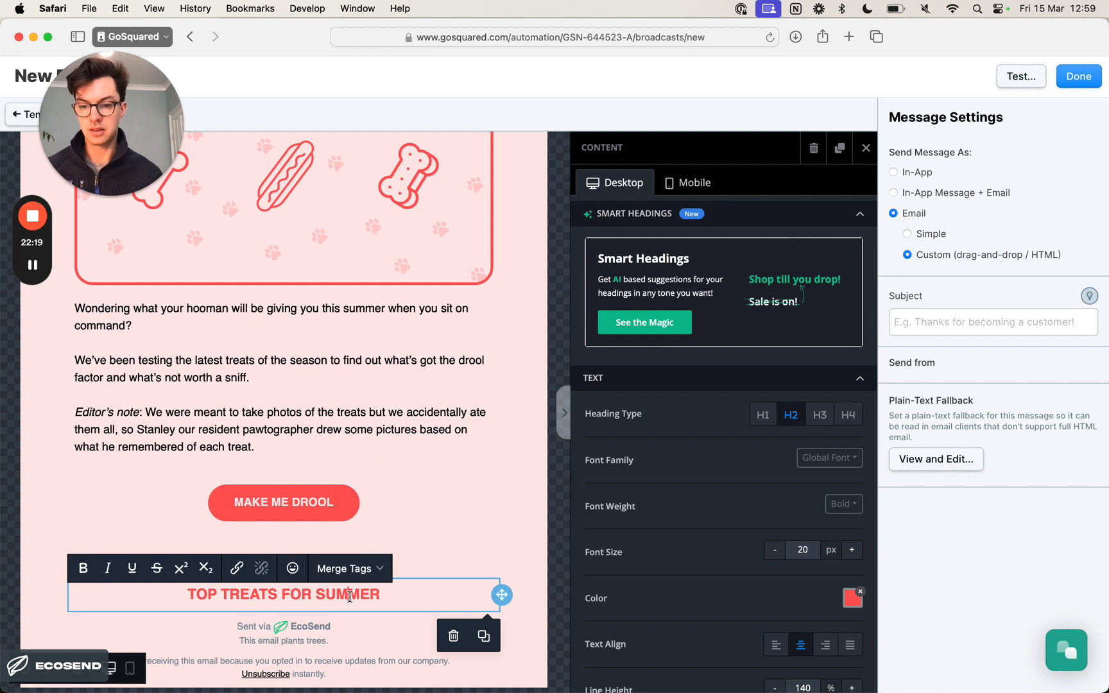
pyautogui.doubleClick(346, 595)
pyautogui.press('super+a')
pyautogui.write('TAIL ')
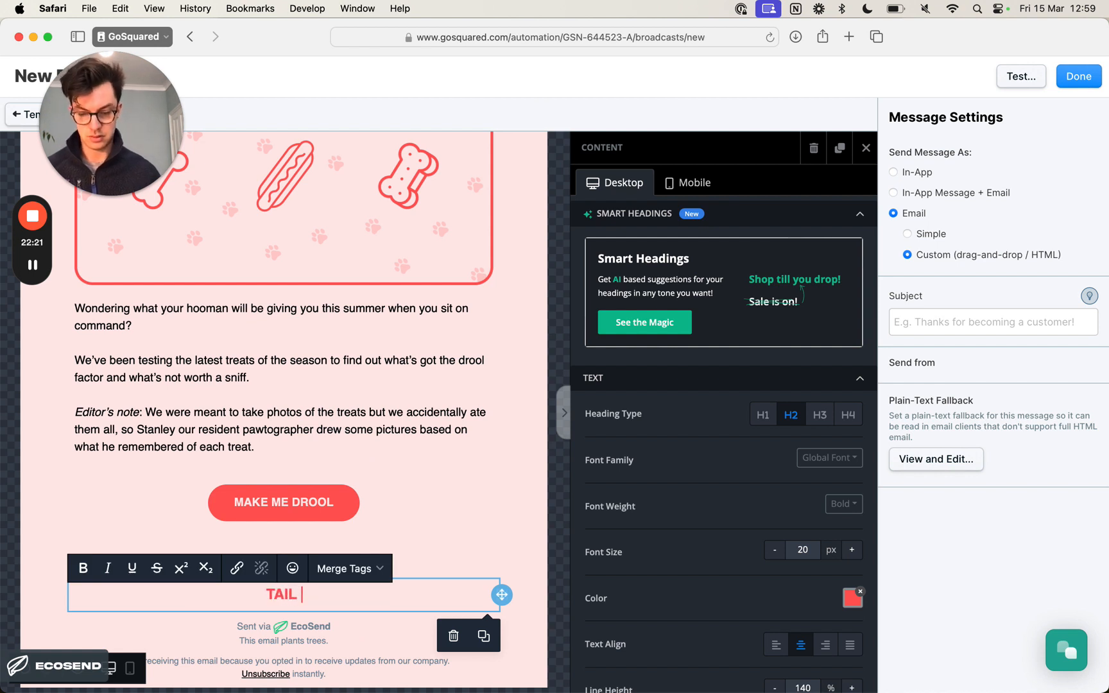
pyautogui.write('WAG OF THE WEEK')
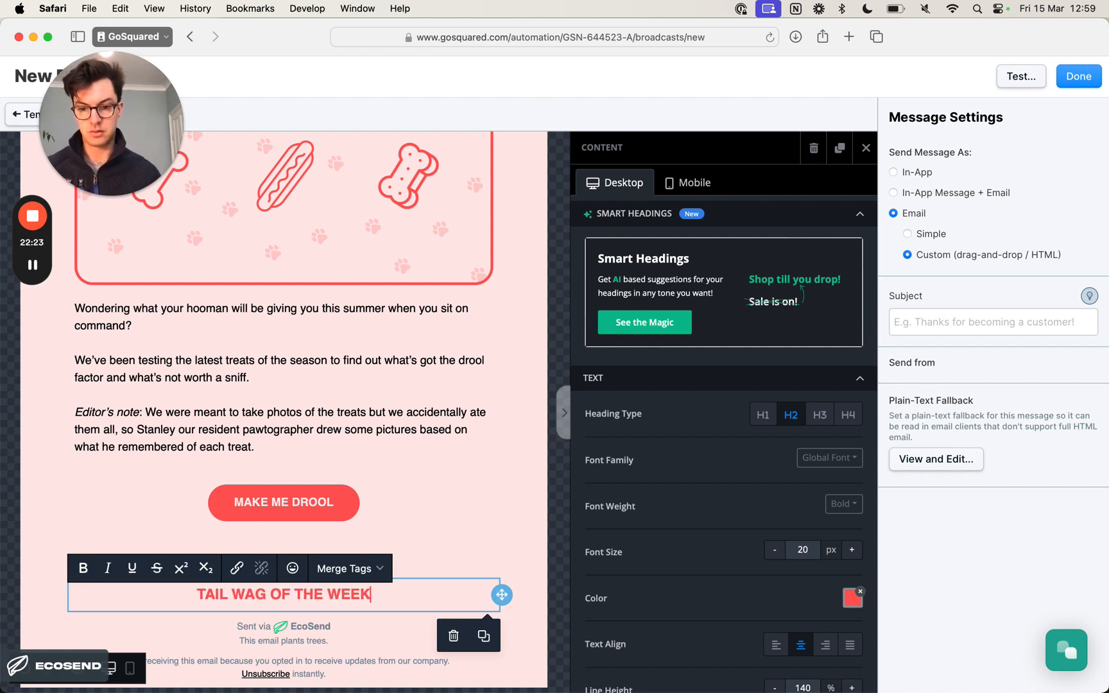
pyautogui.click(526, 555)
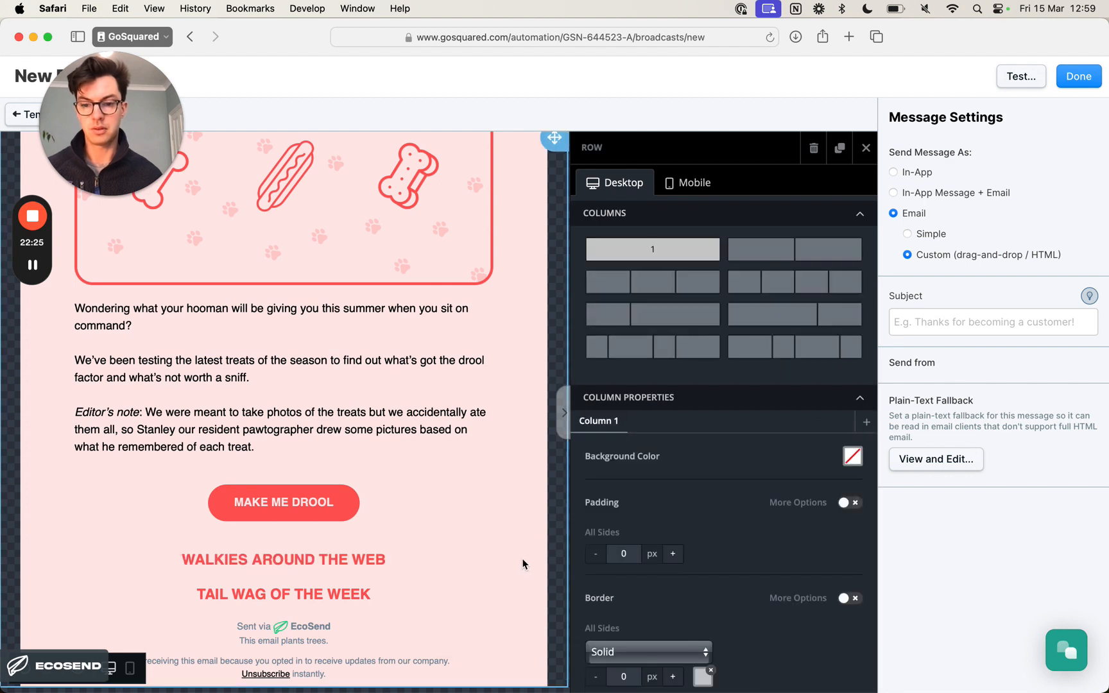
# - Duplicate the Top Treats body text block and move the copy between the WALKIES AROUND THE WEB and TAIL WAG OF THE WEEK headings
pyautogui.scroll(-1, 485, 501)
pyautogui.press('super+Tab')
pyautogui.scroll(5, 484, 505)
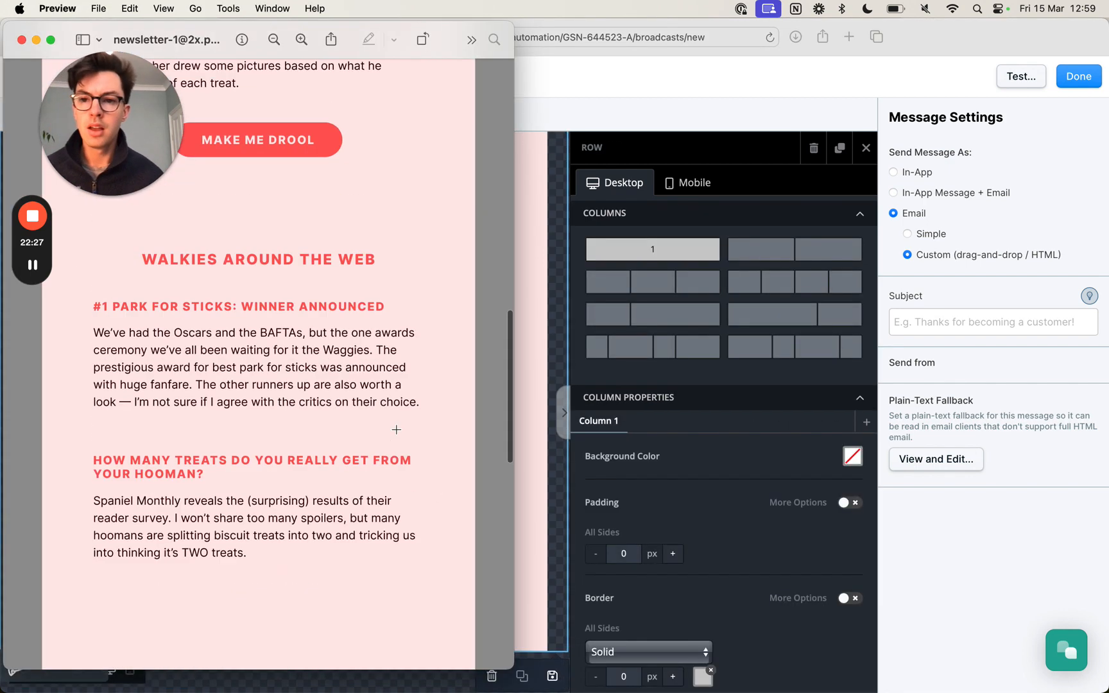
pyautogui.press('super+Tab')
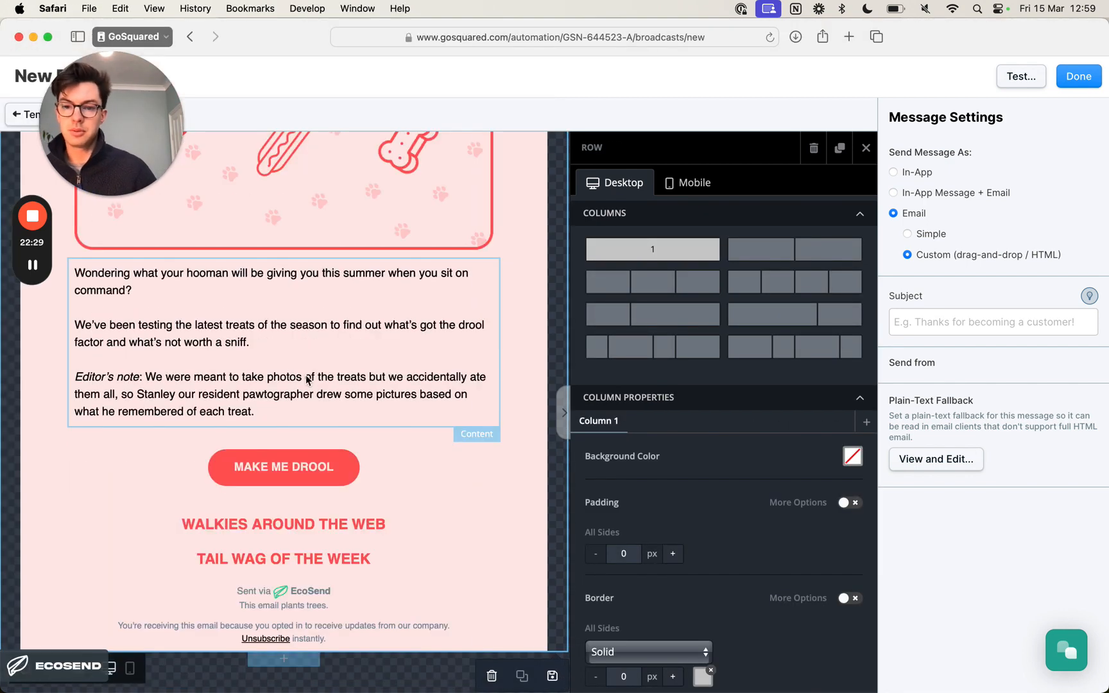
pyautogui.click(458, 364)
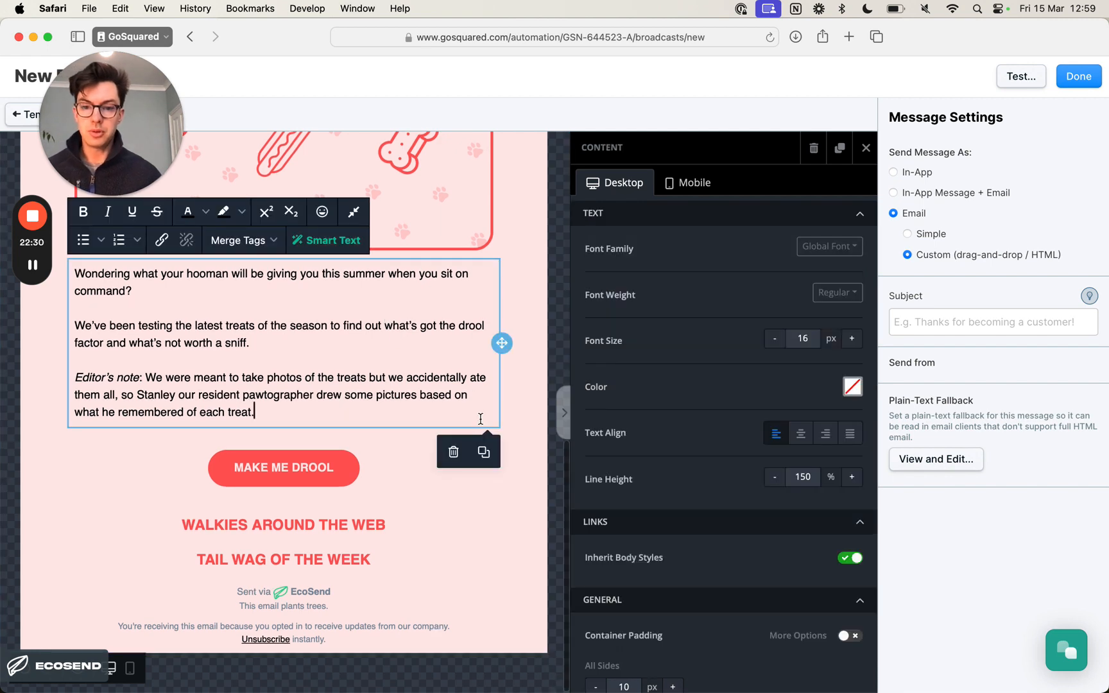
pyautogui.click(484, 452)
pyautogui.scroll(-3, 414, 439)
pyautogui.moveTo(499, 408); pyautogui.dragTo(480, 551)
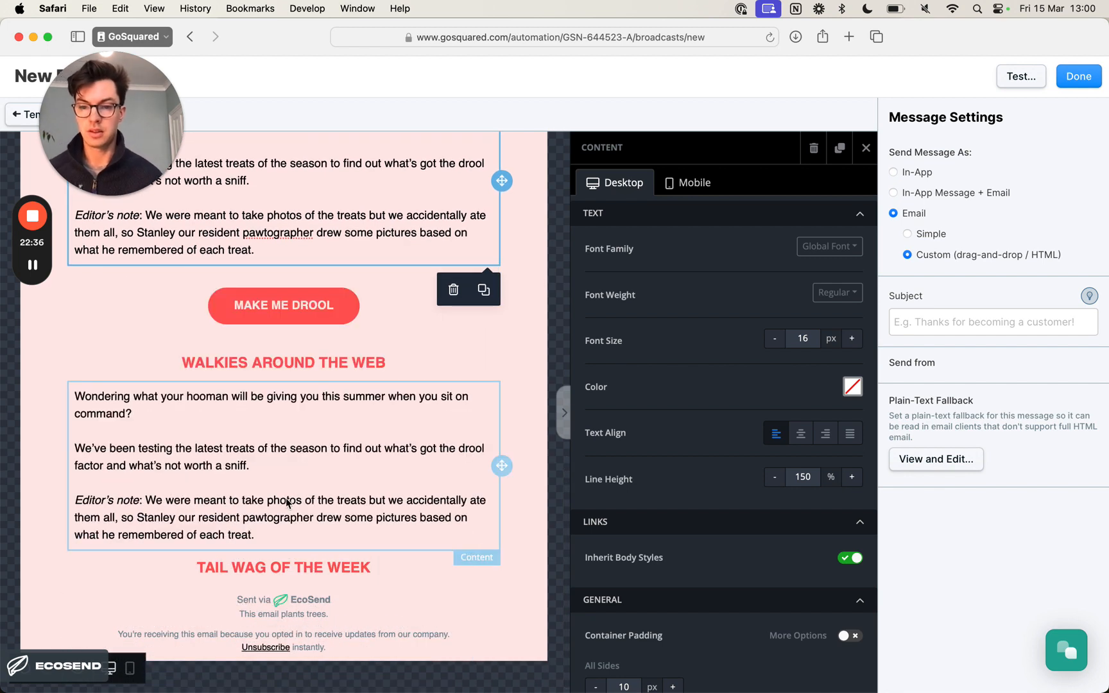
# - Check the two Walkies articles in the Preview design and duplicate the text block under WALKIES AROUND THE WEB
pyautogui.press('super+Tab')
pyautogui.scroll(-3, 289, 494)
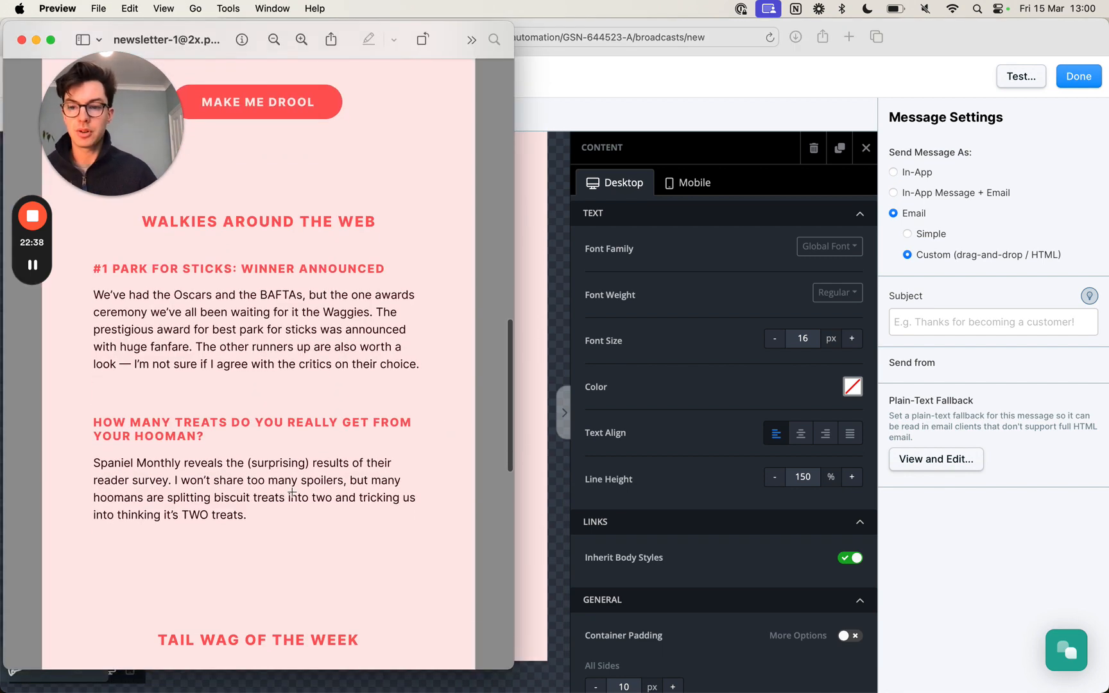
pyautogui.press('super+Tab')
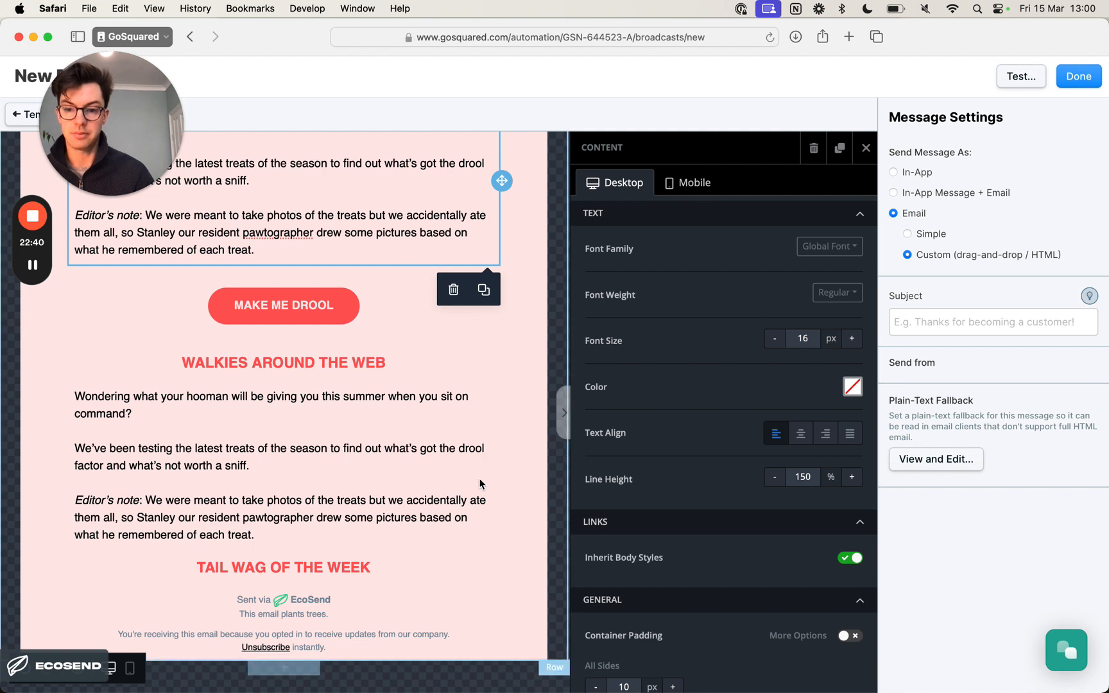
pyautogui.click(383, 482)
pyautogui.click(483, 578)
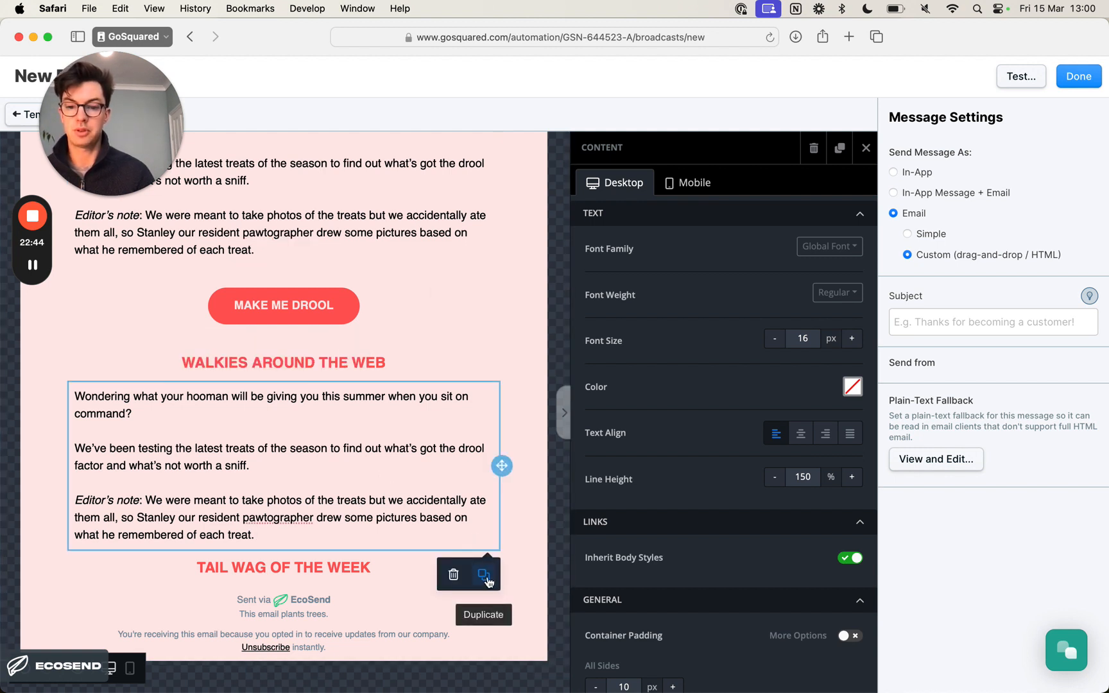
# - Duplicate the body text block under WALKIES AROUND THE WEB, and duplicate the WALKIES AROUND THE WEB heading as well
pyautogui.click(491, 579)
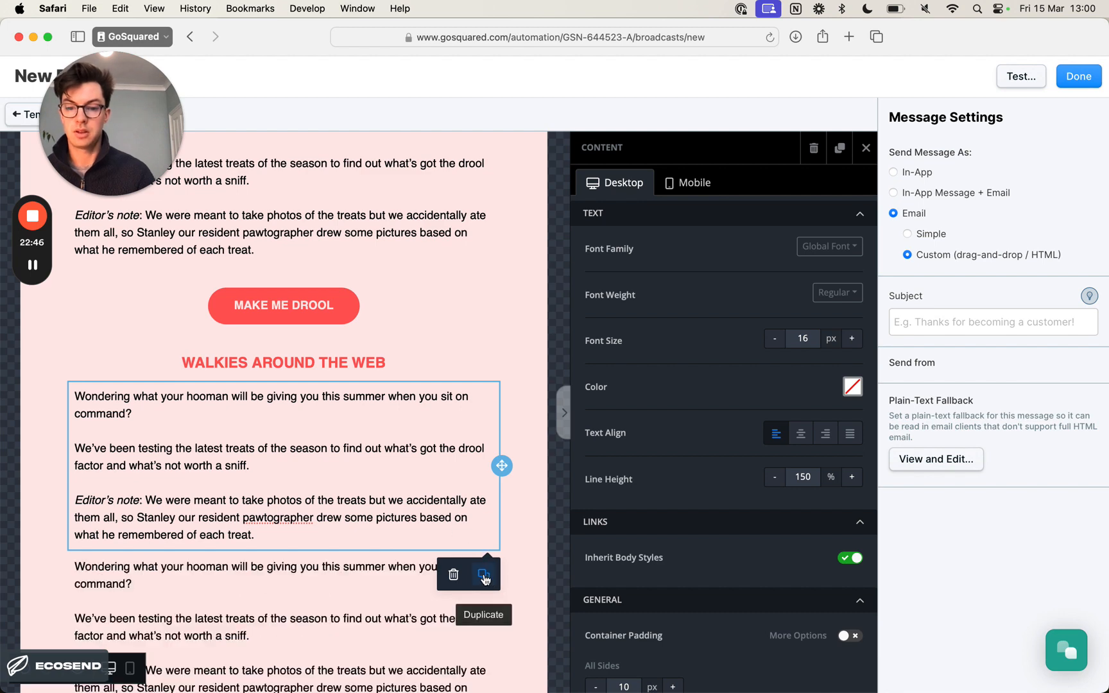
pyautogui.click(360, 370)
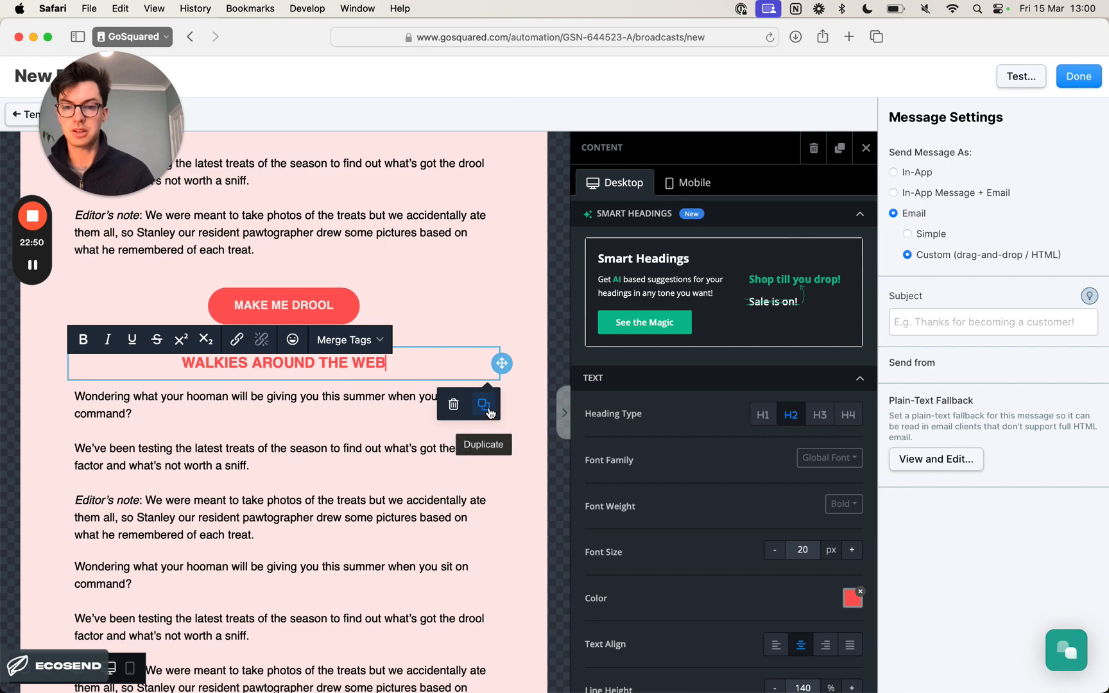
pyautogui.click(490, 411)
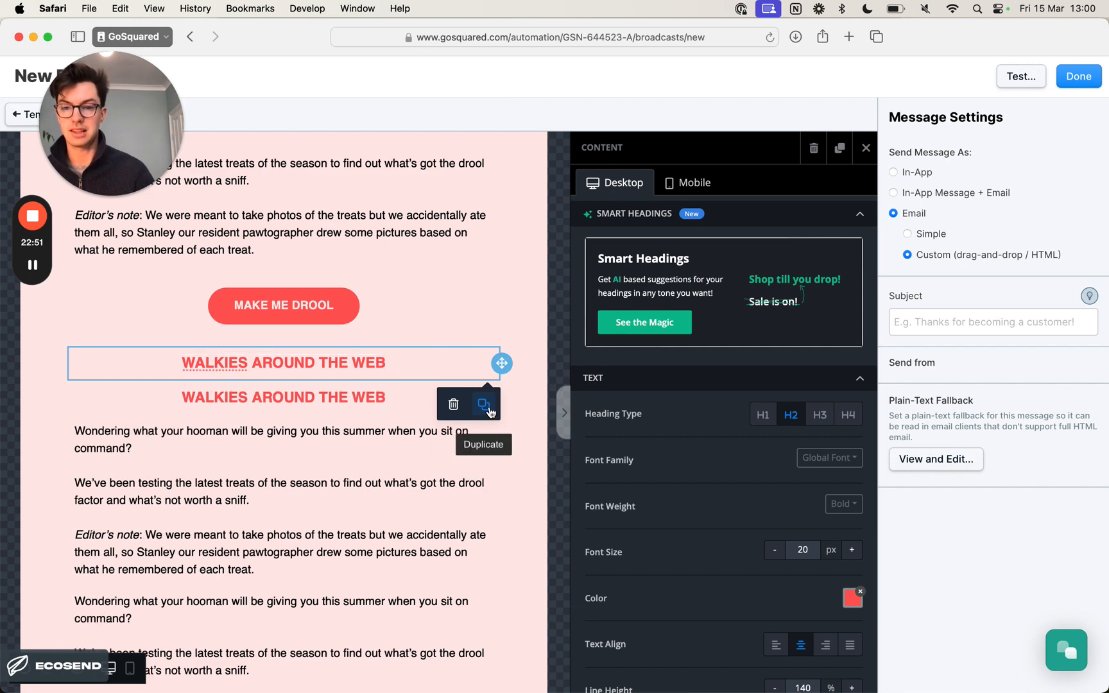
# - Make the lower WALKIES AROUND THE WEB heading an H3 and left-align it, checking the article titles in the Preview design
pyautogui.click(361, 402)
pyautogui.scroll(-2, 351, 401)
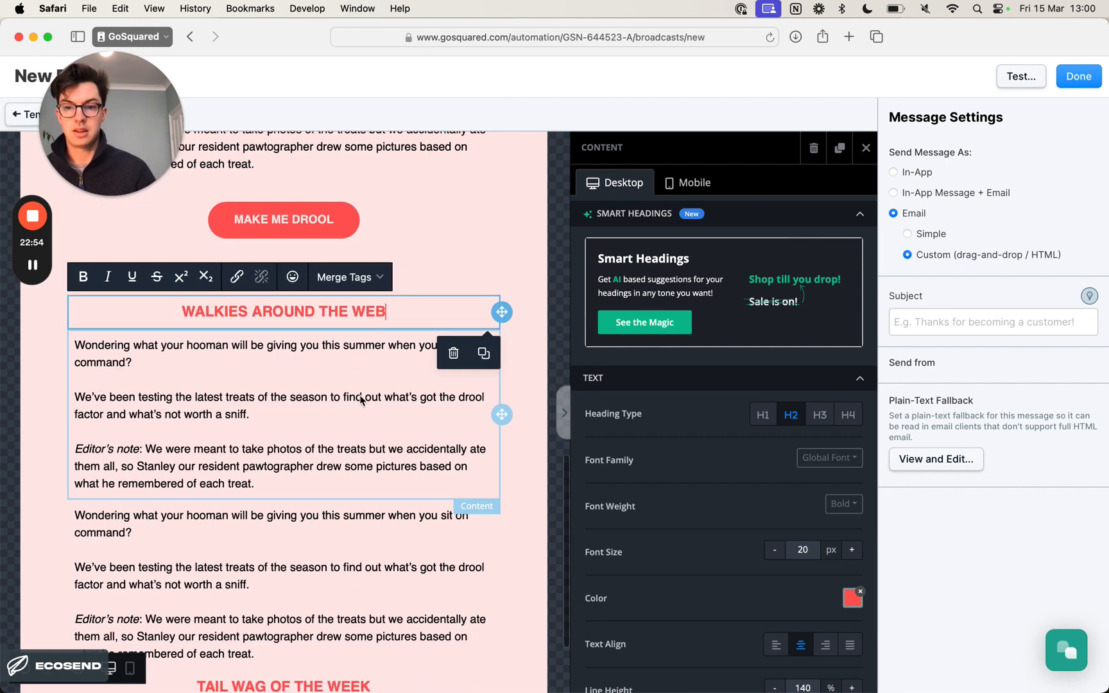
pyautogui.tripleClick(342, 317)
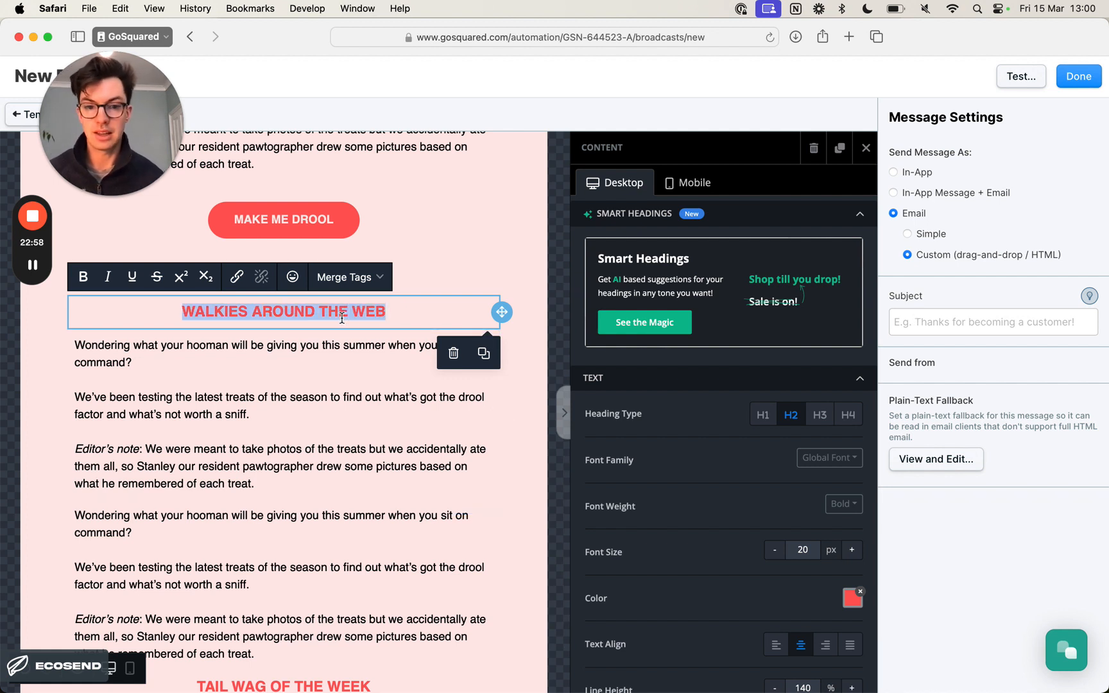
pyautogui.click(820, 415)
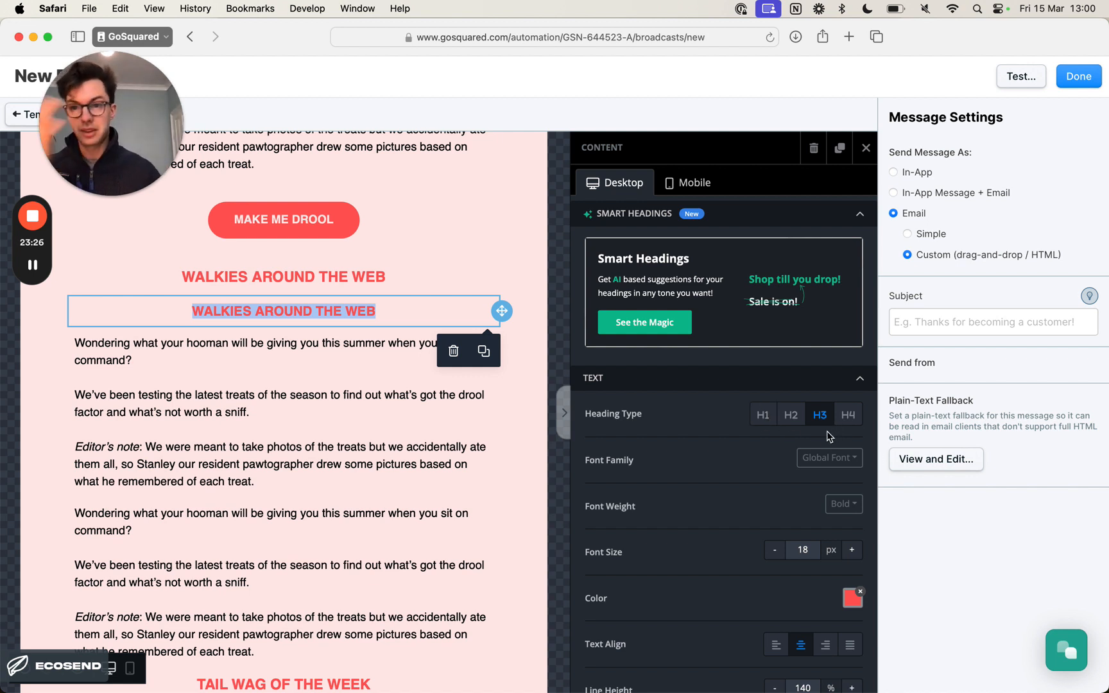
pyautogui.scroll(-3, 816, 427)
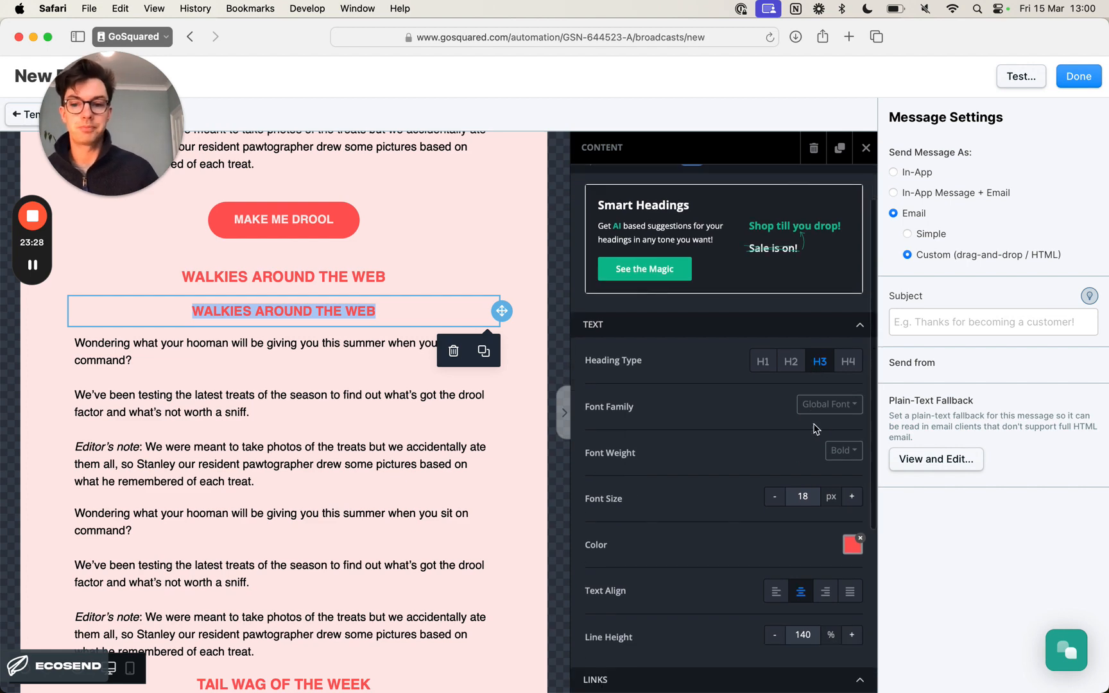
pyautogui.press('super+Tab')
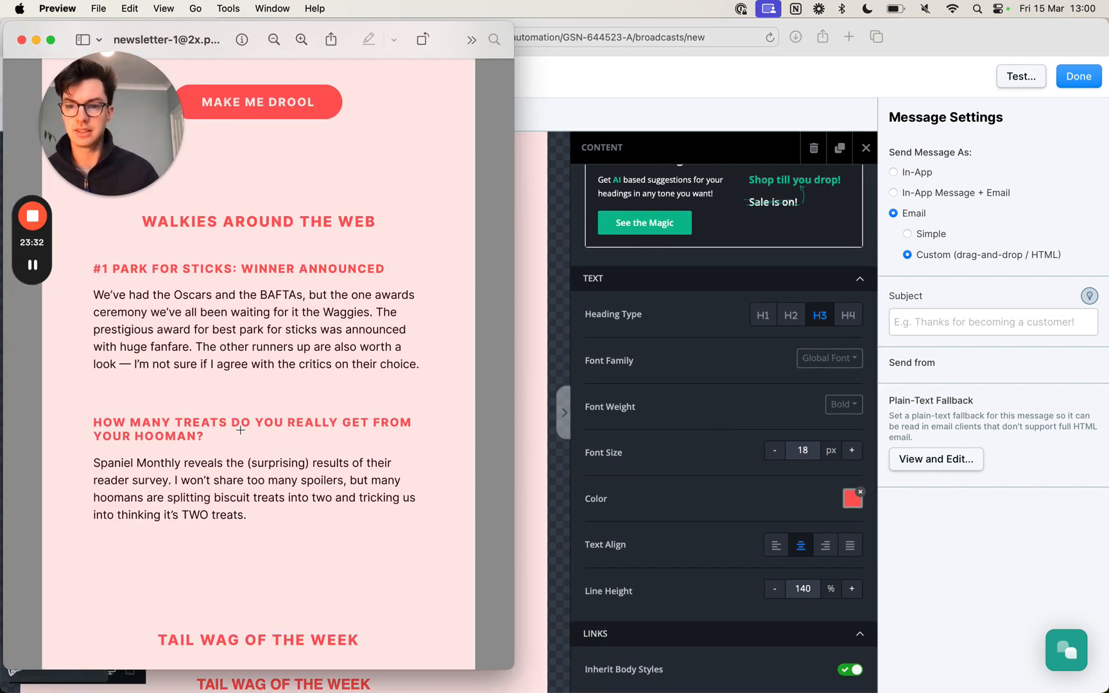
pyautogui.press('super+Tab')
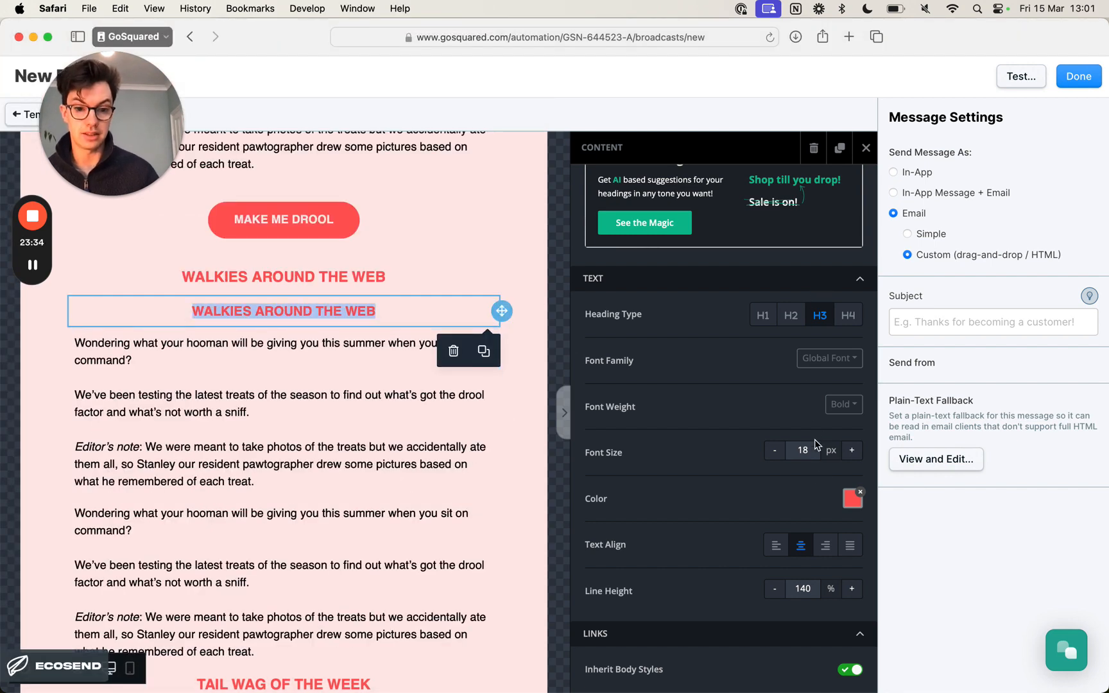
pyautogui.click(778, 545)
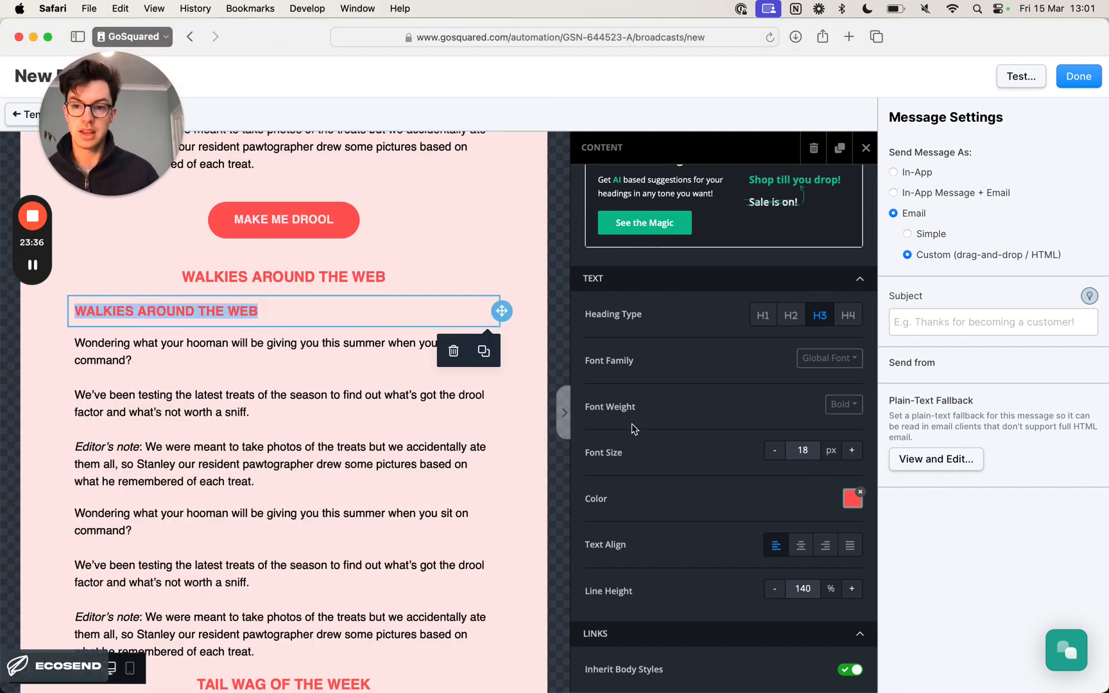
# - Set the font size of the lower WALKIES AROUND THE WEB heading to 16 px
pyautogui.press('super+Tab')
pyautogui.press('super+Tab')
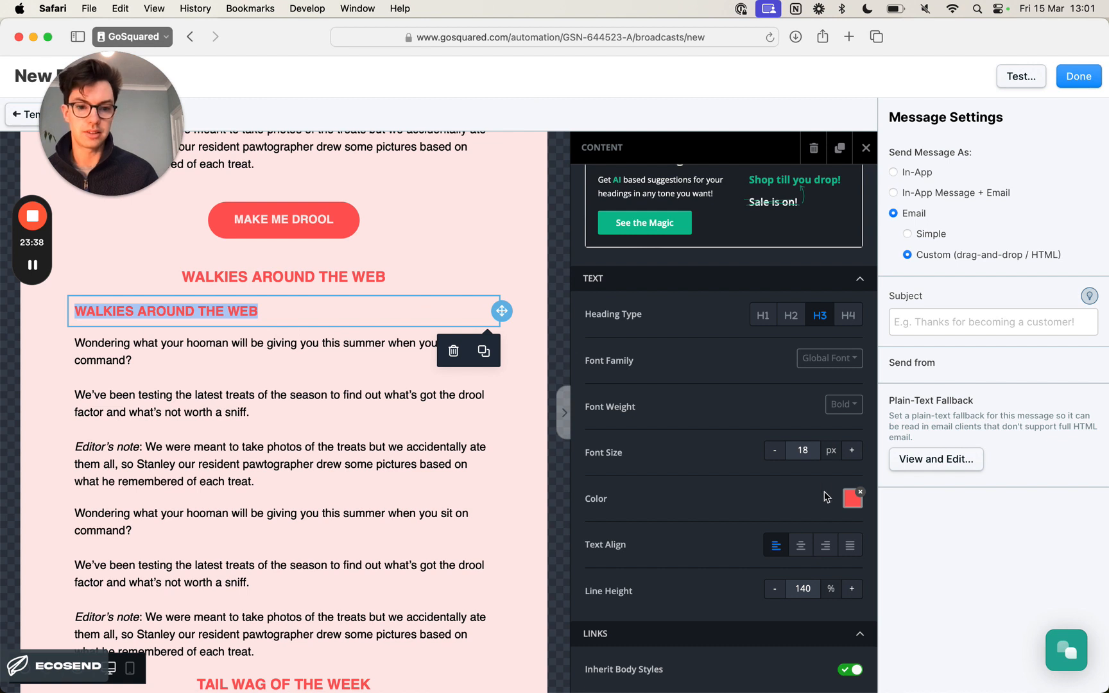
pyautogui.click(774, 451)
pyautogui.click(774, 452)
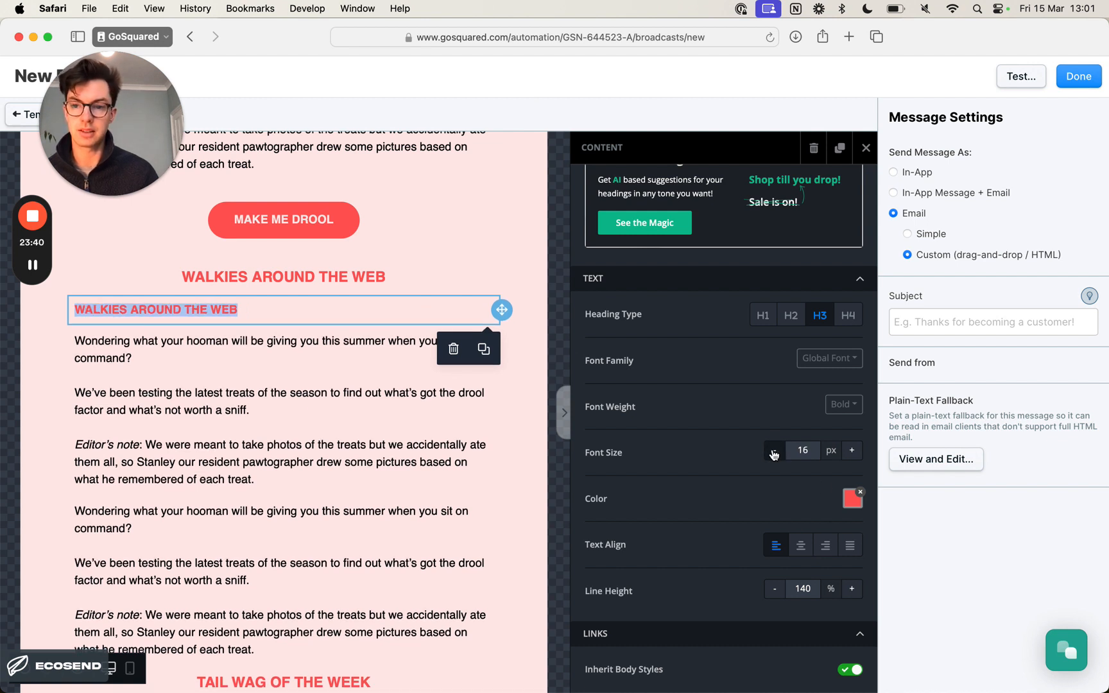
# - Replace the lower heading's text with the first Walkies article title from the Notion copy, in capitals: #1 PARK FOR STICKS: WINNER ANNOUNCED
pyautogui.press('super+Tab')
pyautogui.press('super+Tab')
pyautogui.press('super+Tab')
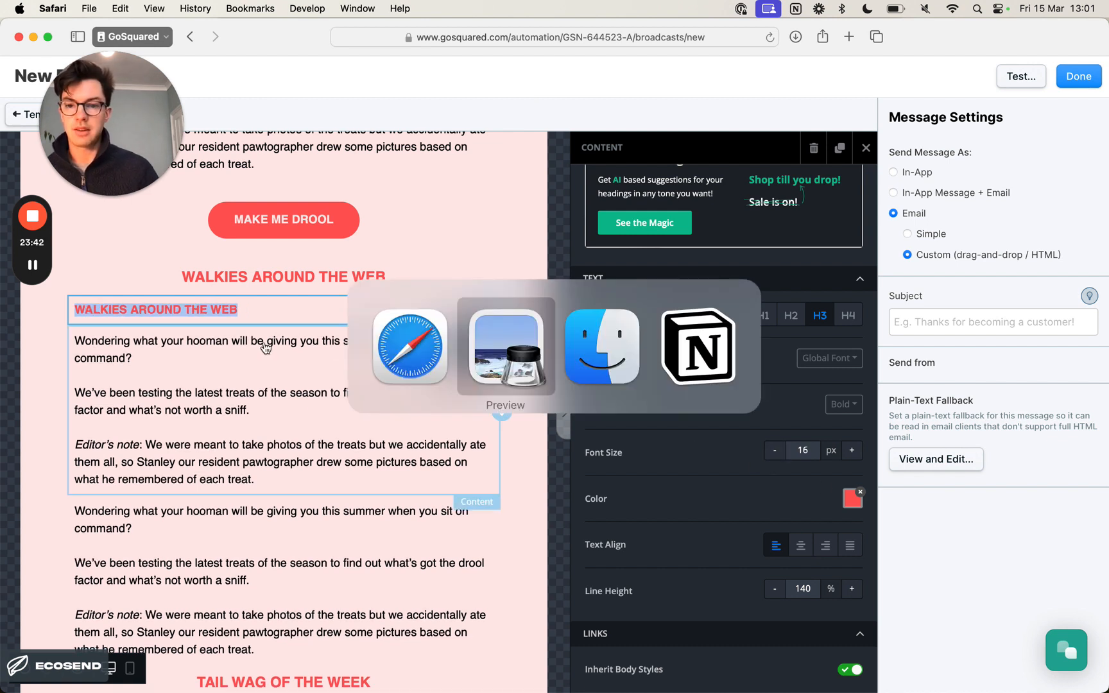
pyautogui.scroll(-2, 449, 340)
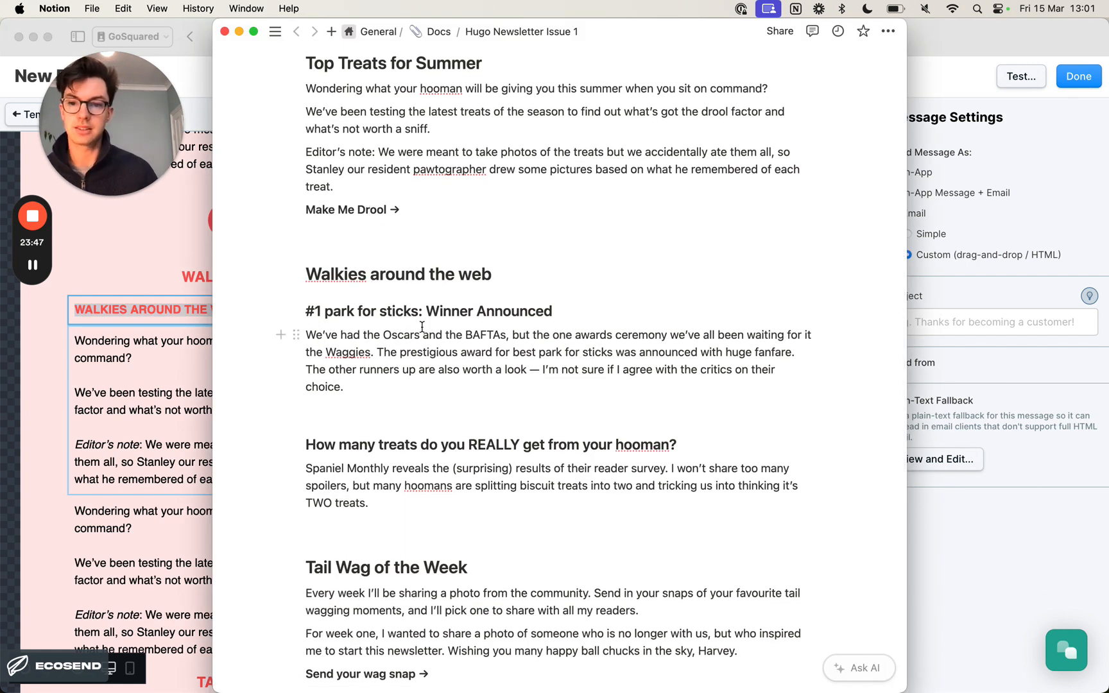
pyautogui.press('super+Tab')
pyautogui.tripleClick(211, 309)
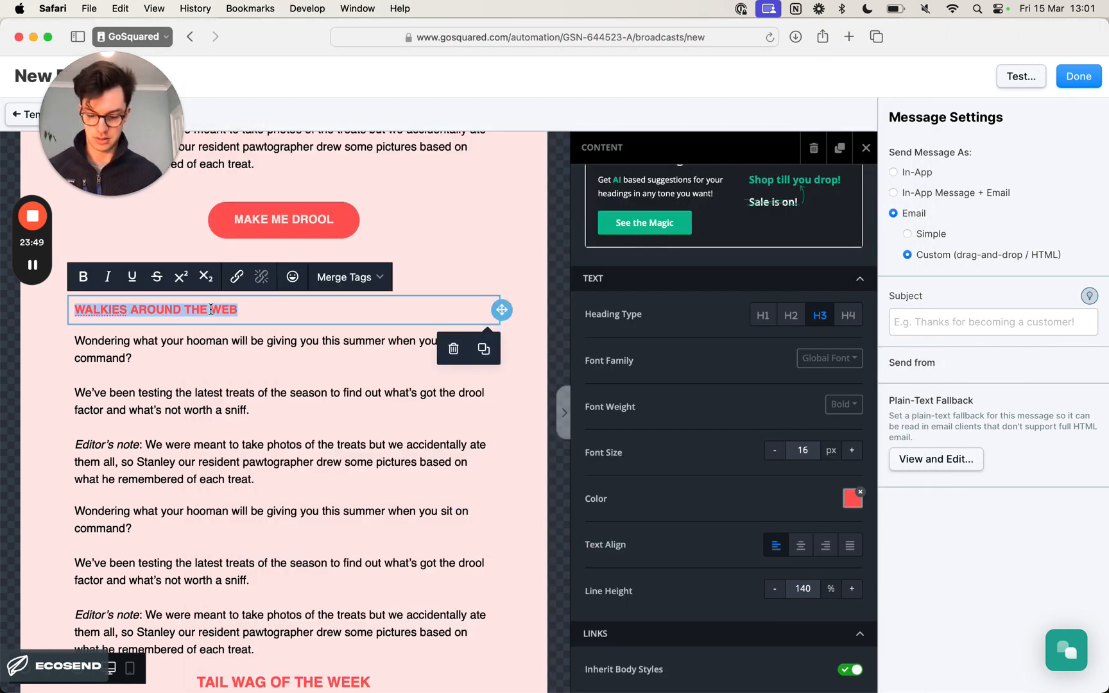
pyautogui.write('#1 Park')
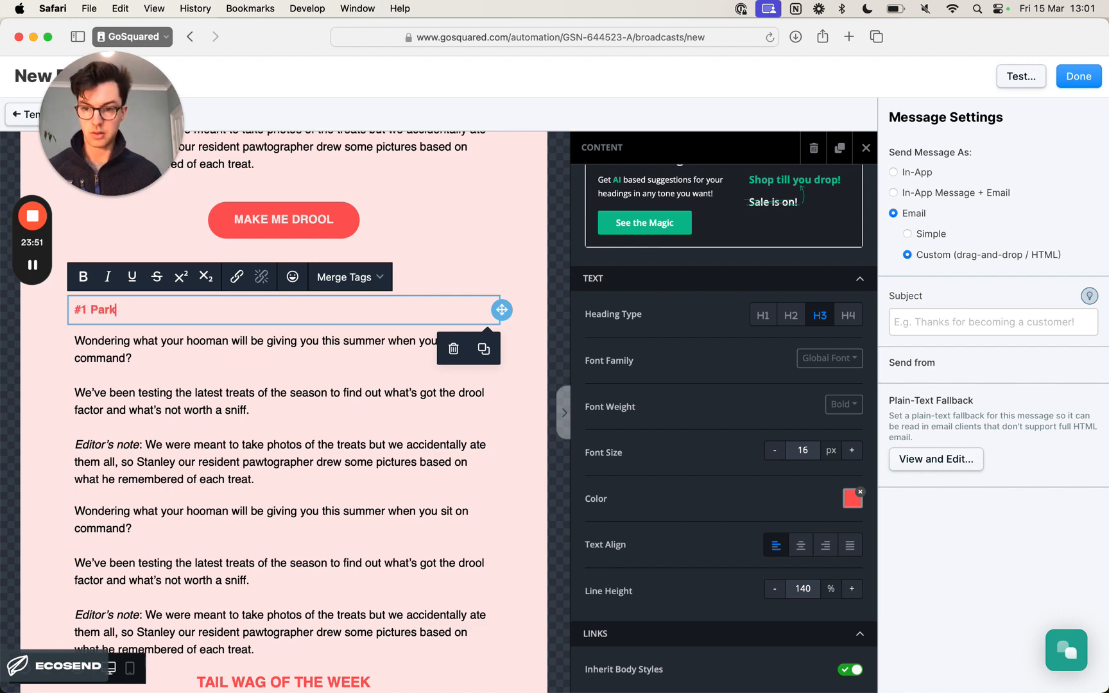
pyautogui.press('BackSpace')
pyautogui.press('BackSpace')
pyautogui.press('BackSpace')
pyautogui.write('rk')
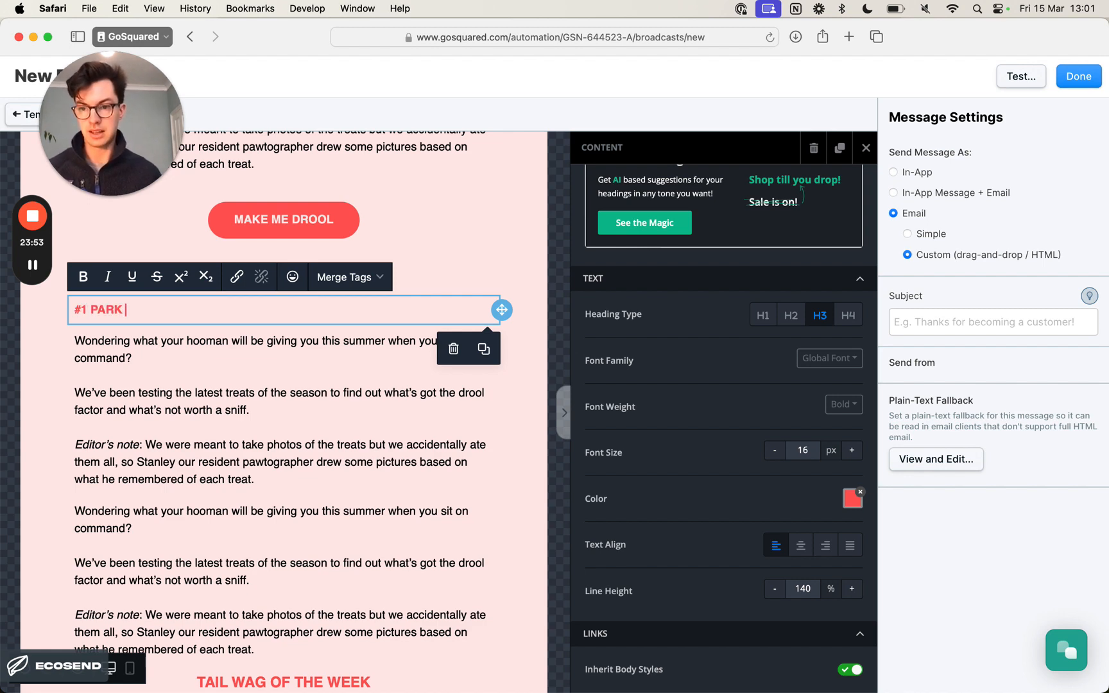
pyautogui.press('super+Tab')
pyautogui.press('super+Tab')
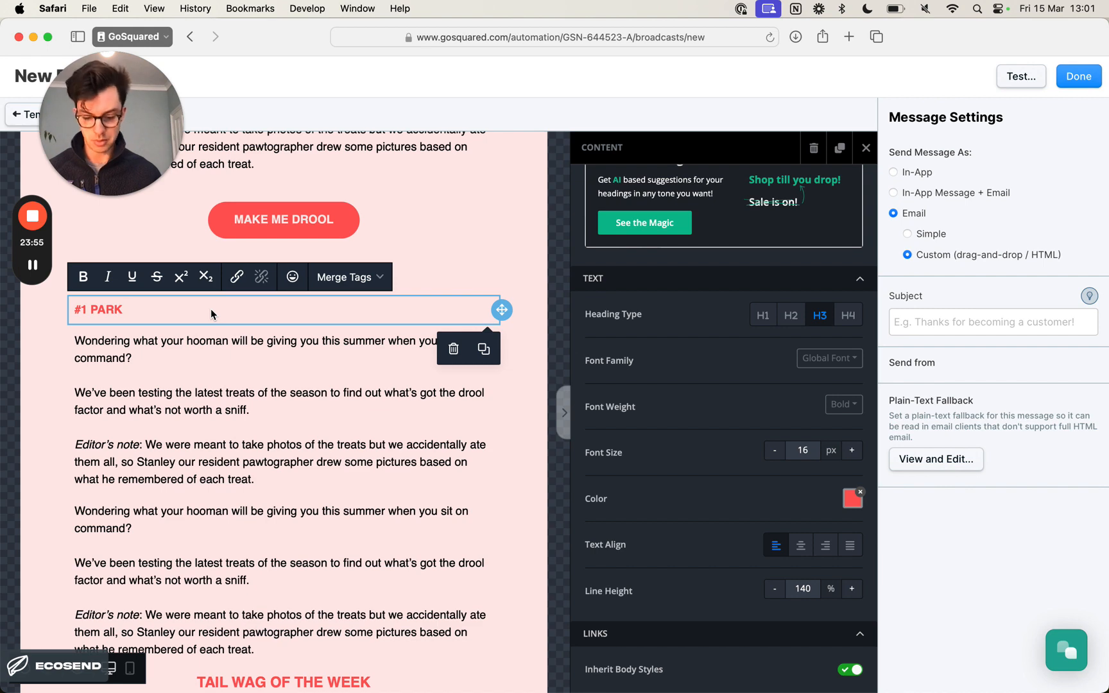
pyautogui.write('for stick')
pyautogui.press('super+Tab')
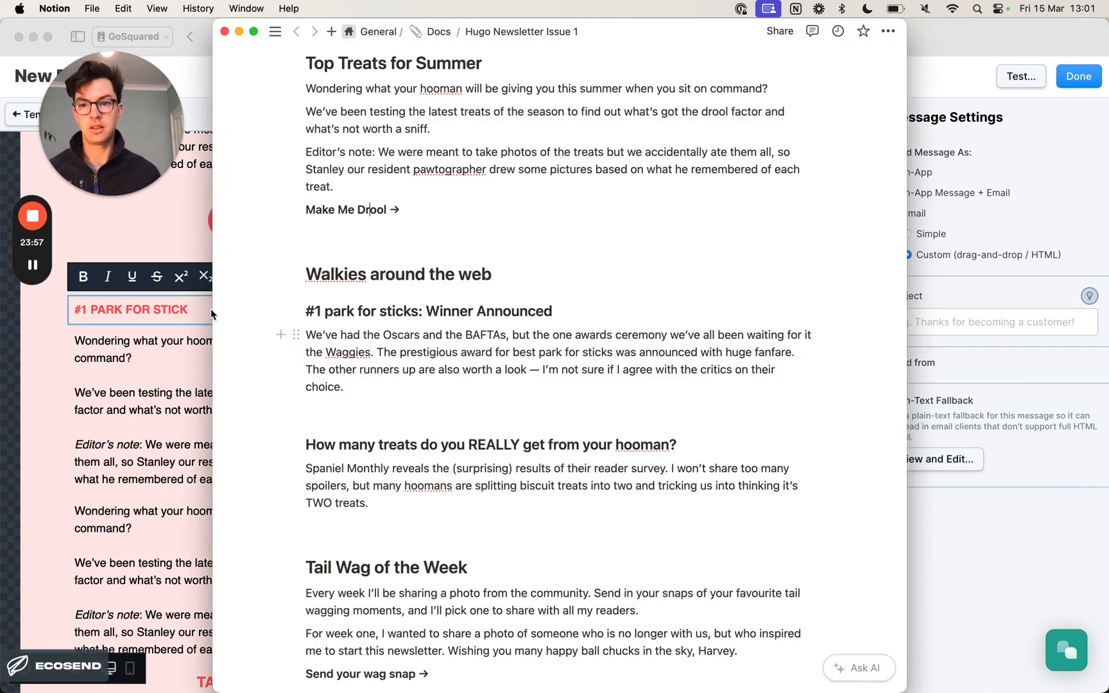
pyautogui.press('super+Tab')
pyautogui.write('s: wi')
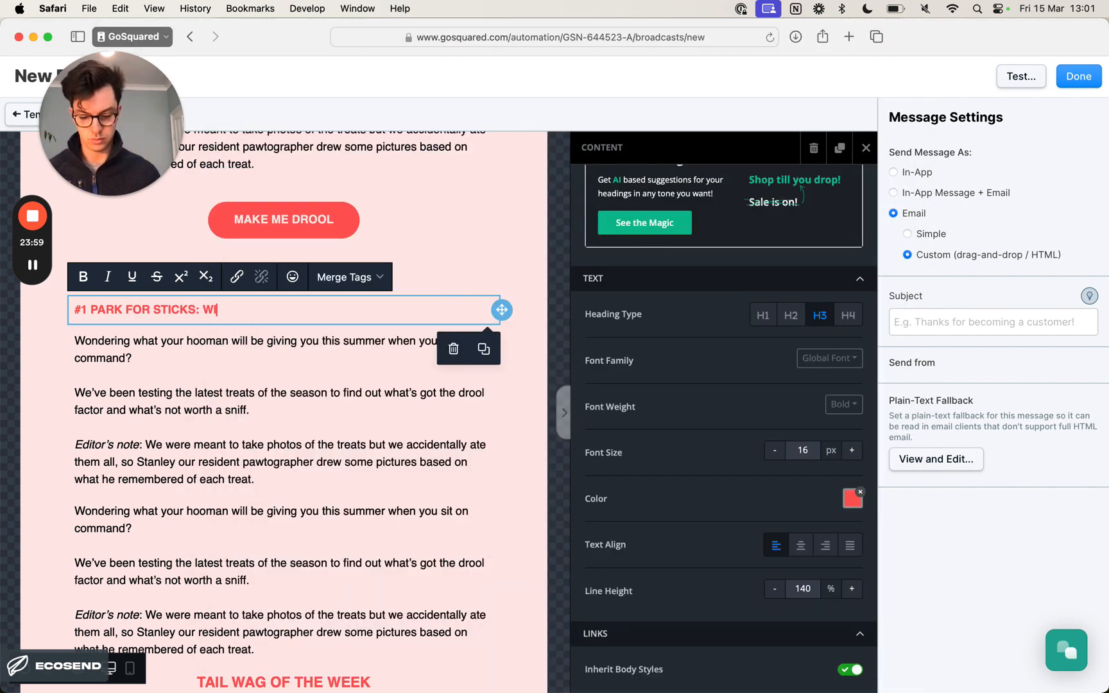
pyautogui.write('nner ann')
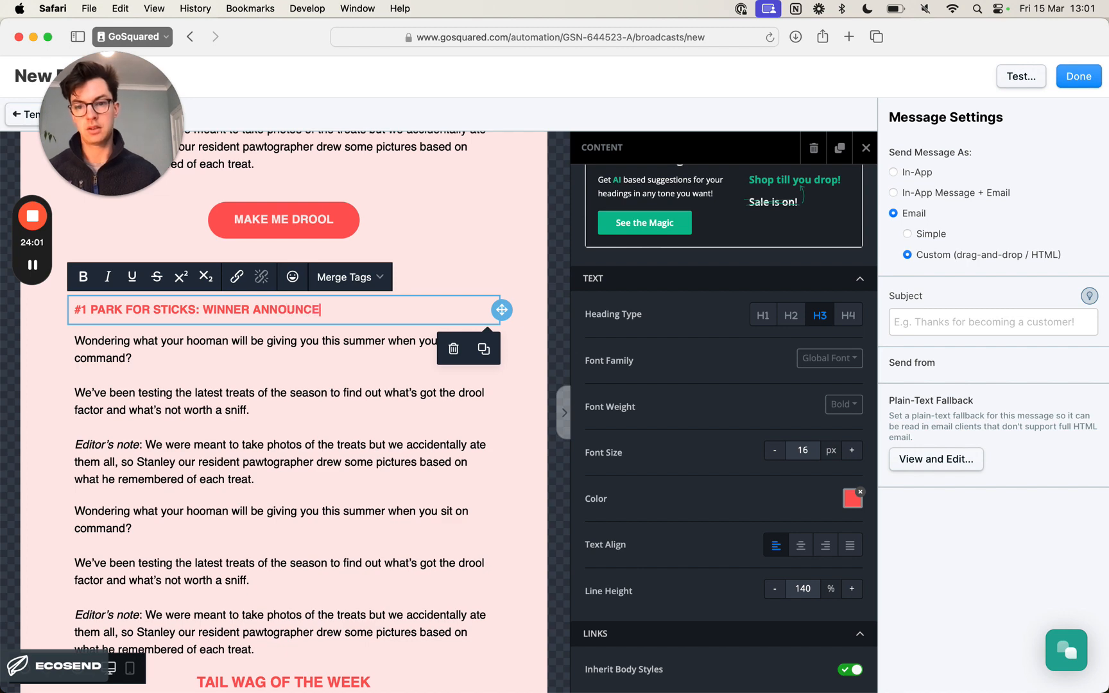
pyautogui.click(534, 292)
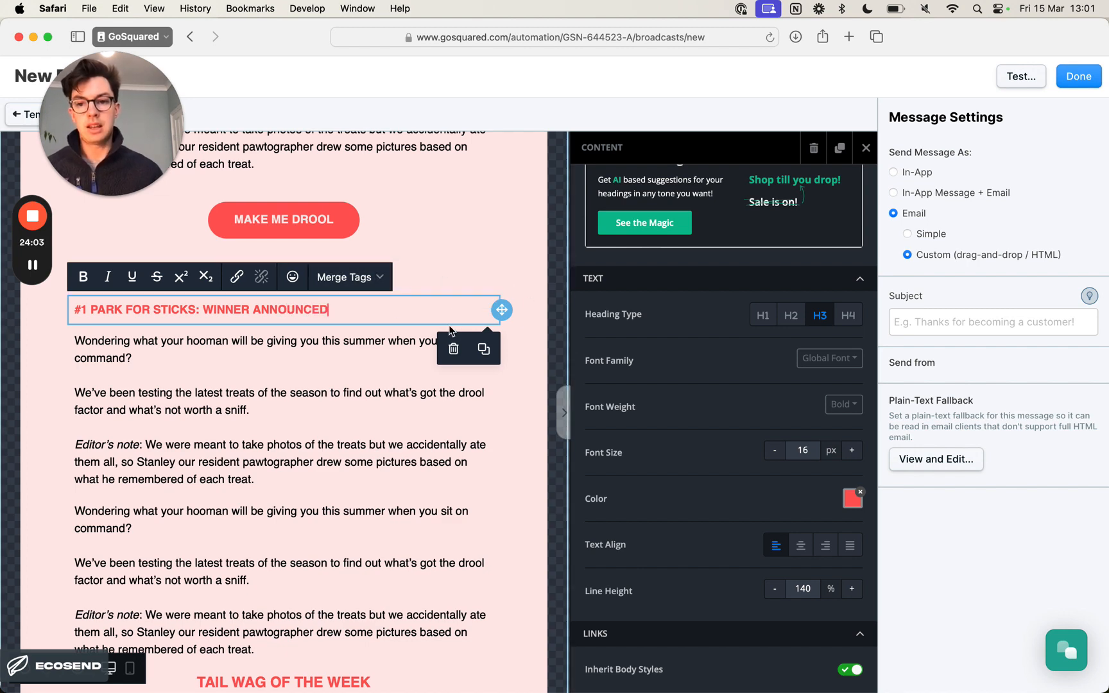
# - Duplicate the #1 PARK FOR STICKS: WINNER ANNOUNCED heading and move the copy between the two body text blocks below it
pyautogui.click(387, 311)
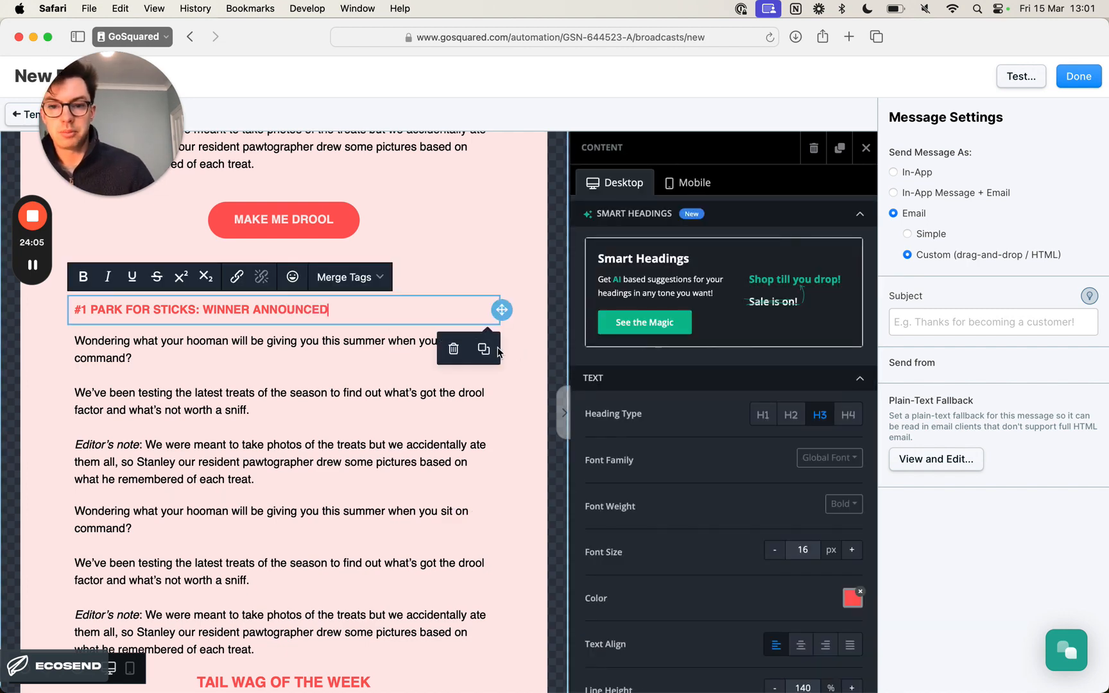
pyautogui.click(485, 350)
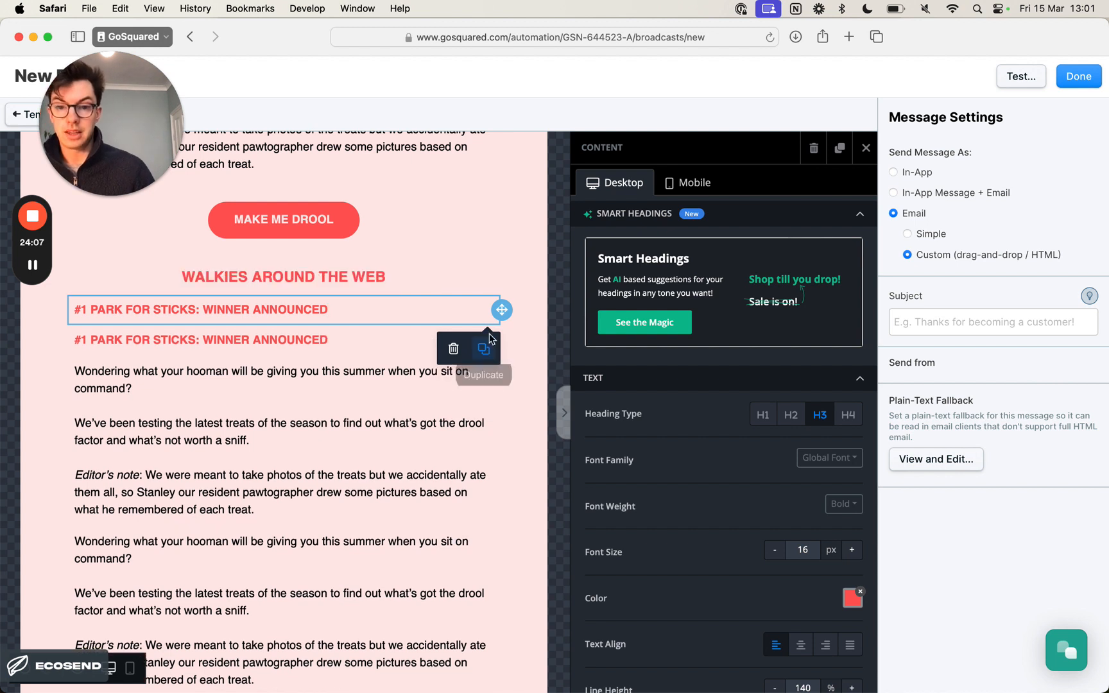
pyautogui.click(383, 350)
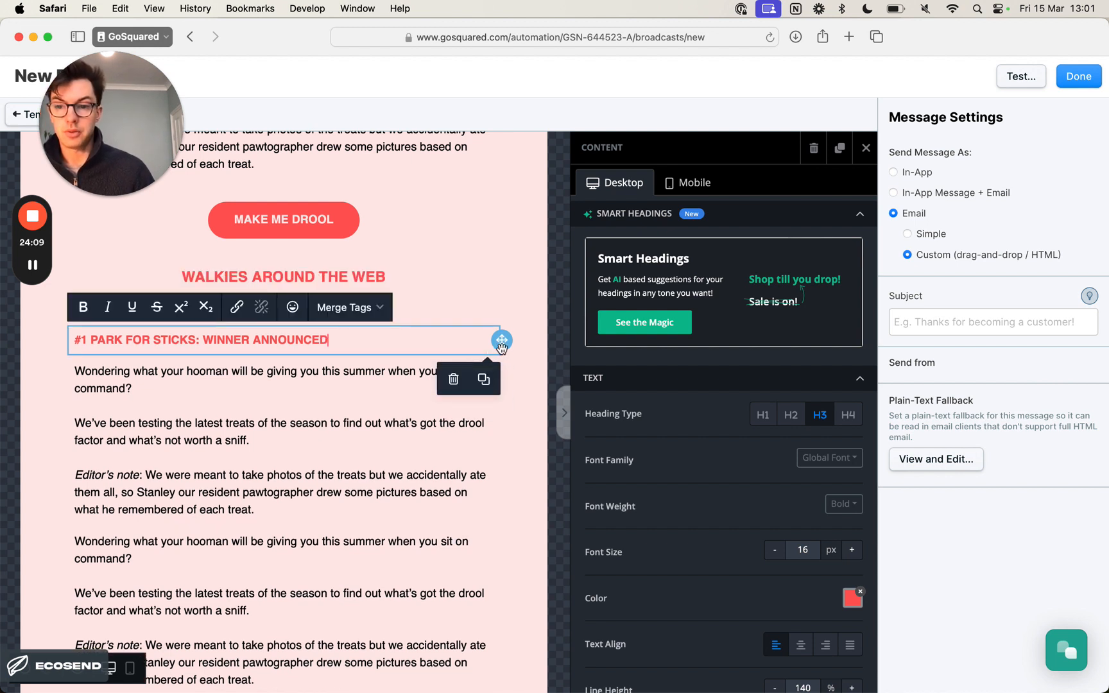
pyautogui.moveTo(501, 340); pyautogui.dragTo(496, 536)
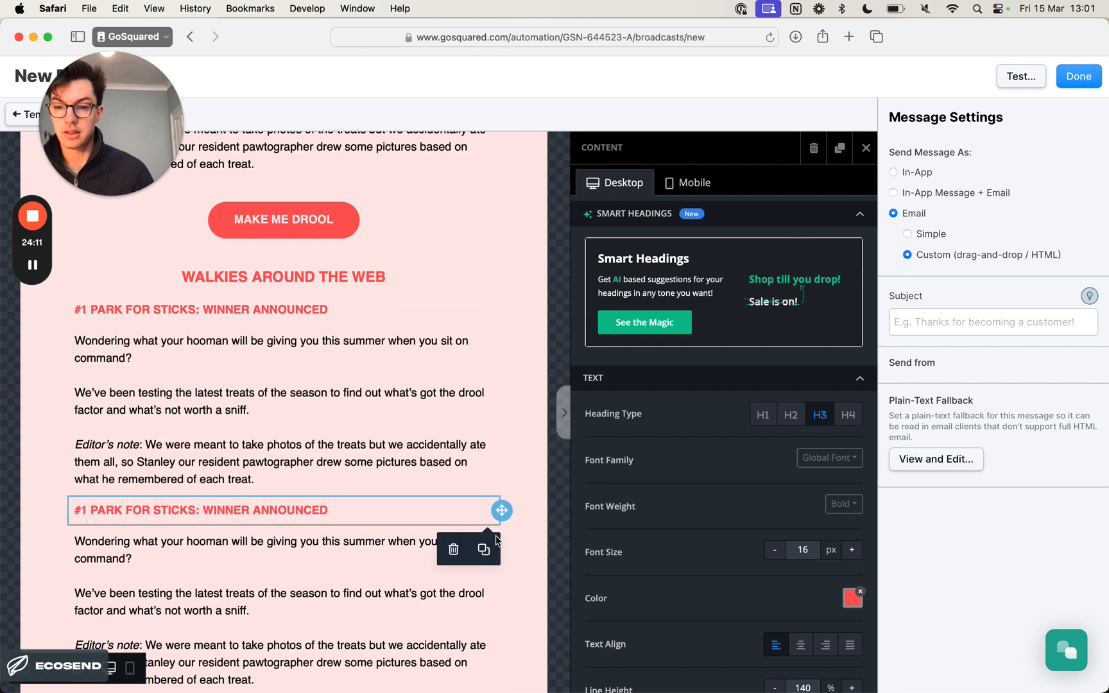
# - Change the copied heading's text to HOW MANY TREATS DO YOU REALLY GET FROM YOUR HOOMAN? and check it against the Notion copy
pyautogui.press('super+Tab')
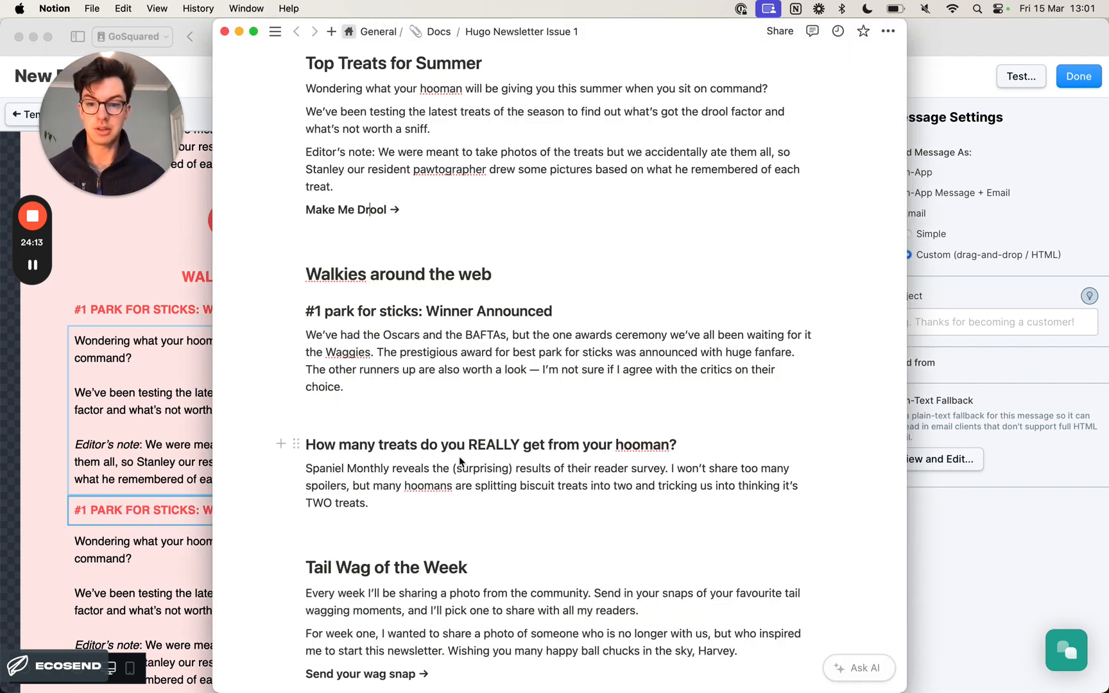
pyautogui.press('super+Tab')
pyautogui.click(236, 512)
pyautogui.tripleClick(236, 512)
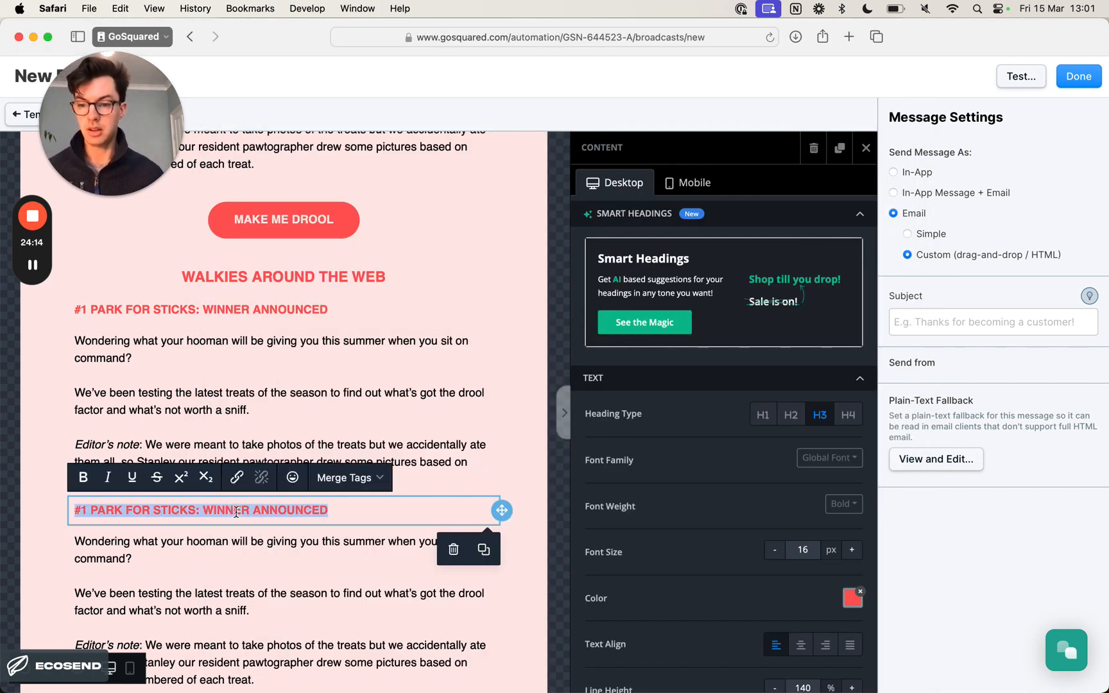
pyautogui.write('H')
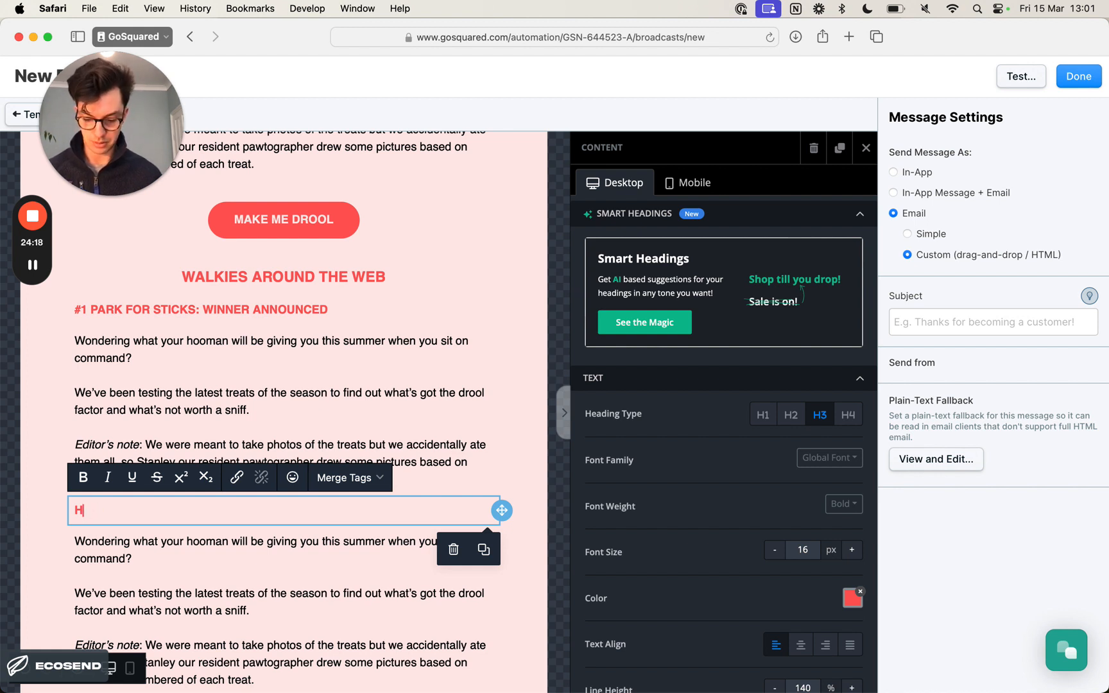
pyautogui.write('ow ow many tre')
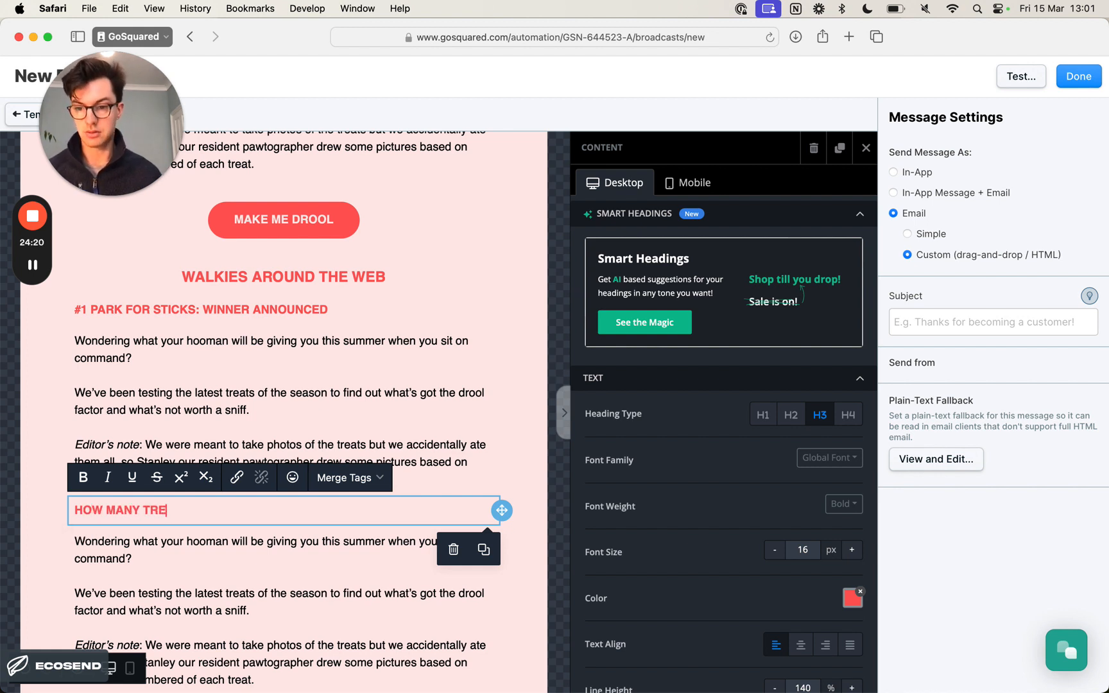
pyautogui.write('ats do you really ')
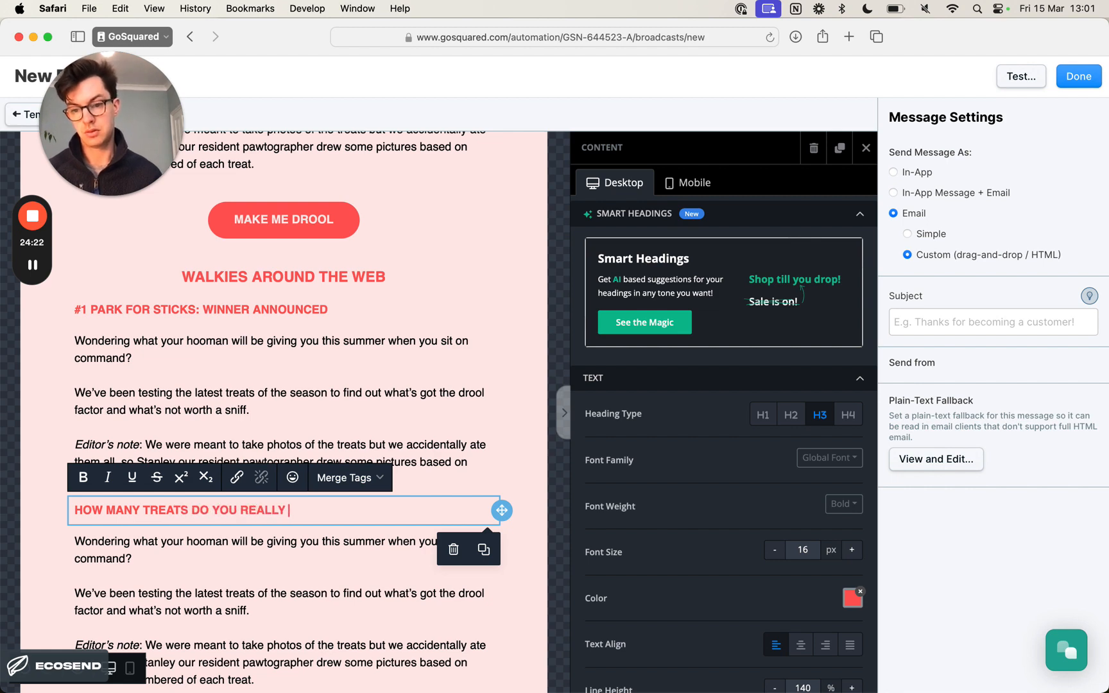
pyautogui.write('get from your')
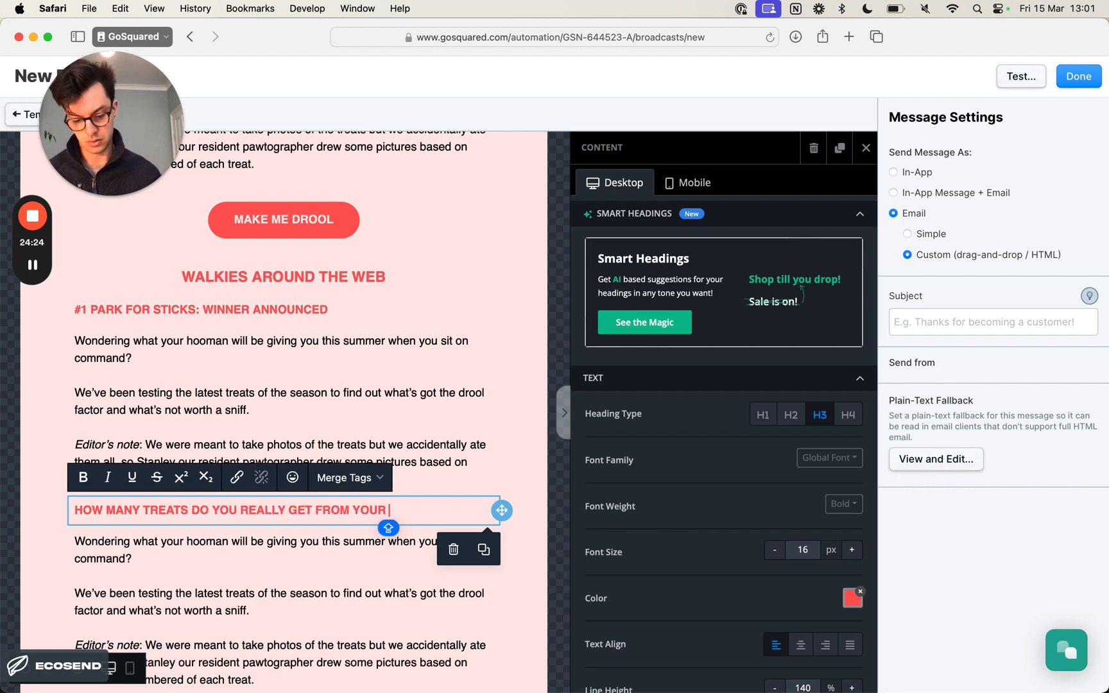
pyautogui.write(' hooman?')
pyautogui.press('super+Tab')
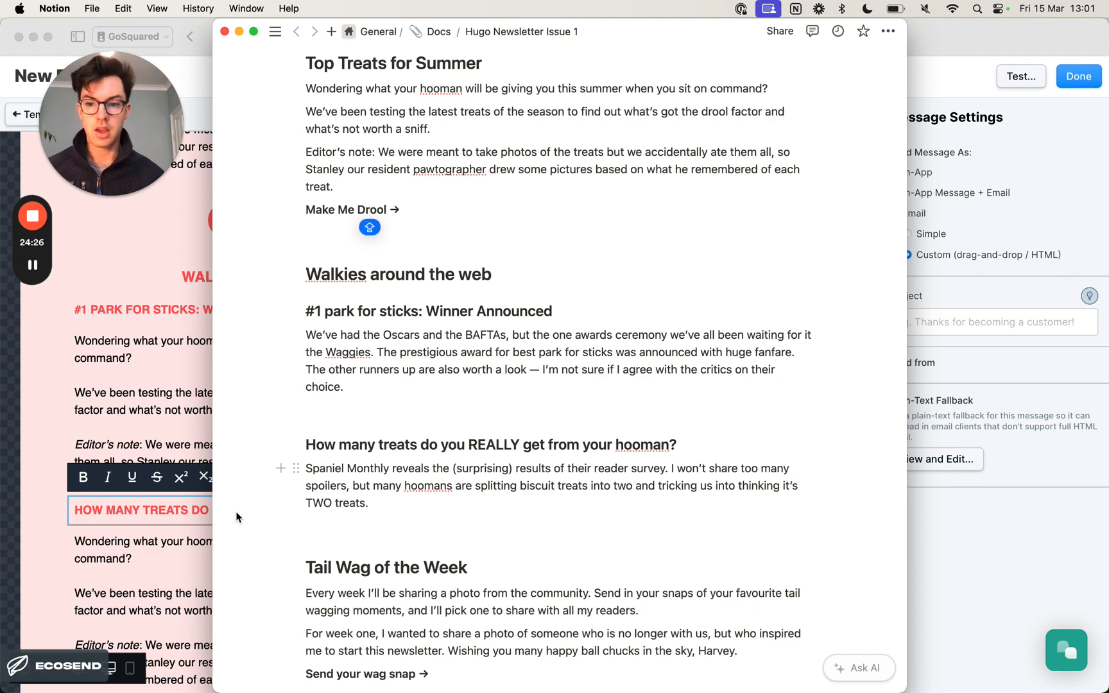
pyautogui.press('super+Tab')
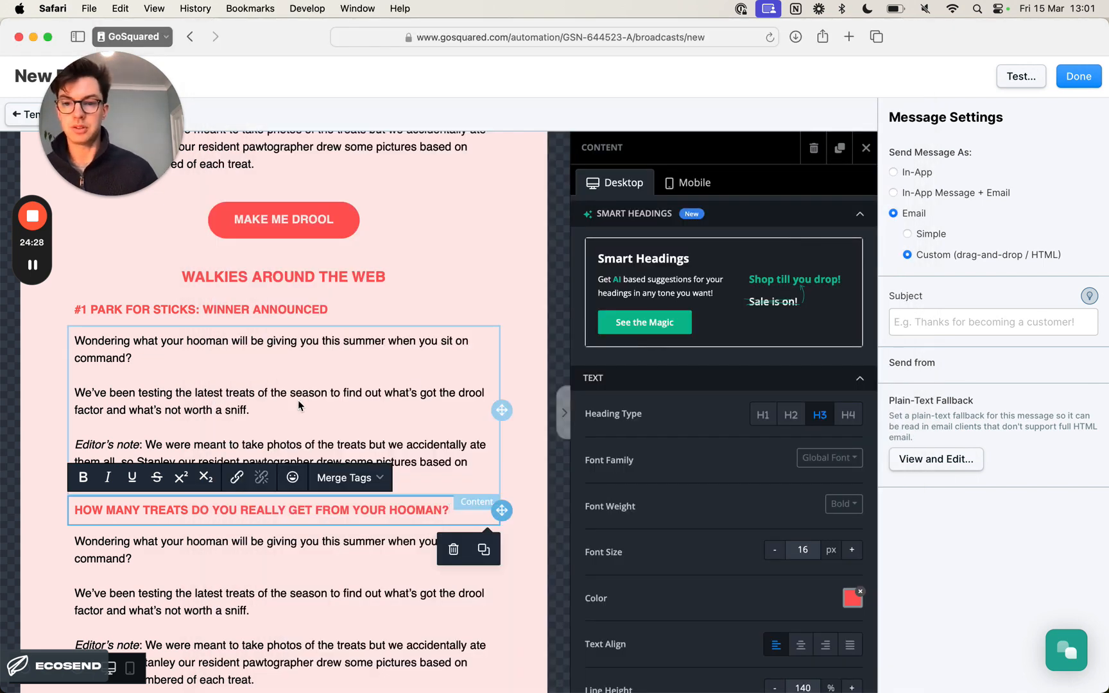
# - Replace the body text under #1 PARK FOR STICKS: WINNER ANNOUNCED with that article's paragraph from the Notion copy, keeping its formatting
pyautogui.press('super+Tab')
pyautogui.tripleClick(543, 369)
pyautogui.press('super+Tab')
pyautogui.click(256, 377)
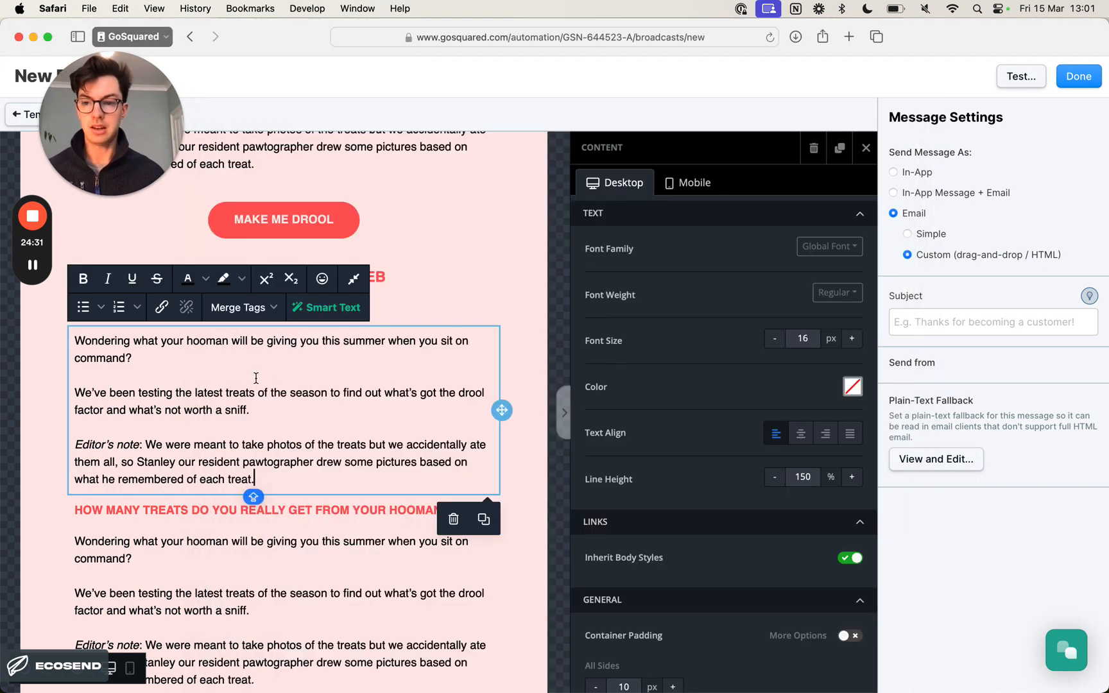
pyautogui.tripleClick(256, 377)
pyautogui.press('super+a')
pyautogui.press('super+v')
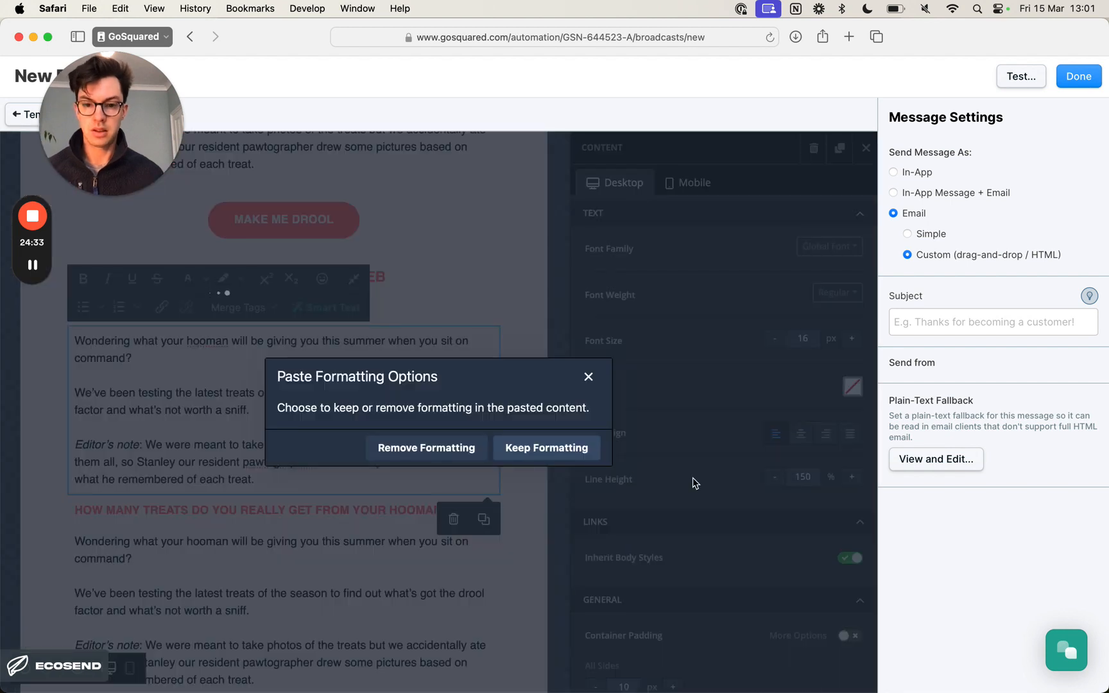
pyautogui.click(557, 450)
# - Replace the body text under HOW MANY TREATS DO YOU REALLY GET FROM YOUR HOOMAN? with the Spaniel Monthly paragraph from Notion, keeping its formatting
pyautogui.press('super+Tab')
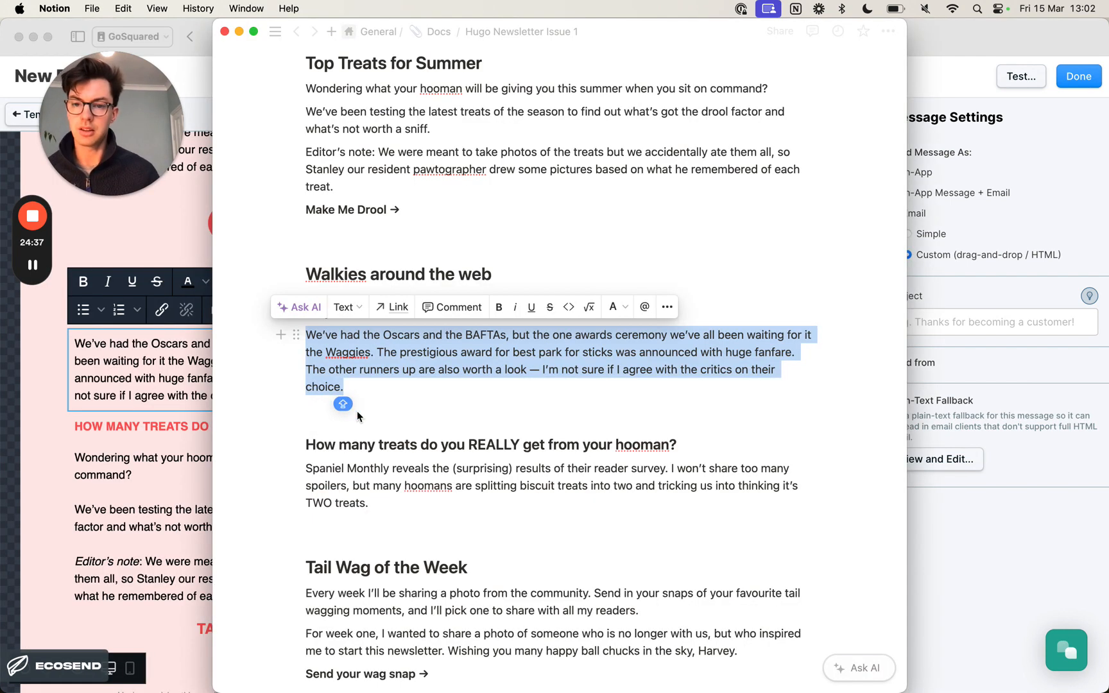
pyautogui.tripleClick(547, 484)
pyautogui.press('super+c')
pyautogui.press('super+Tab')
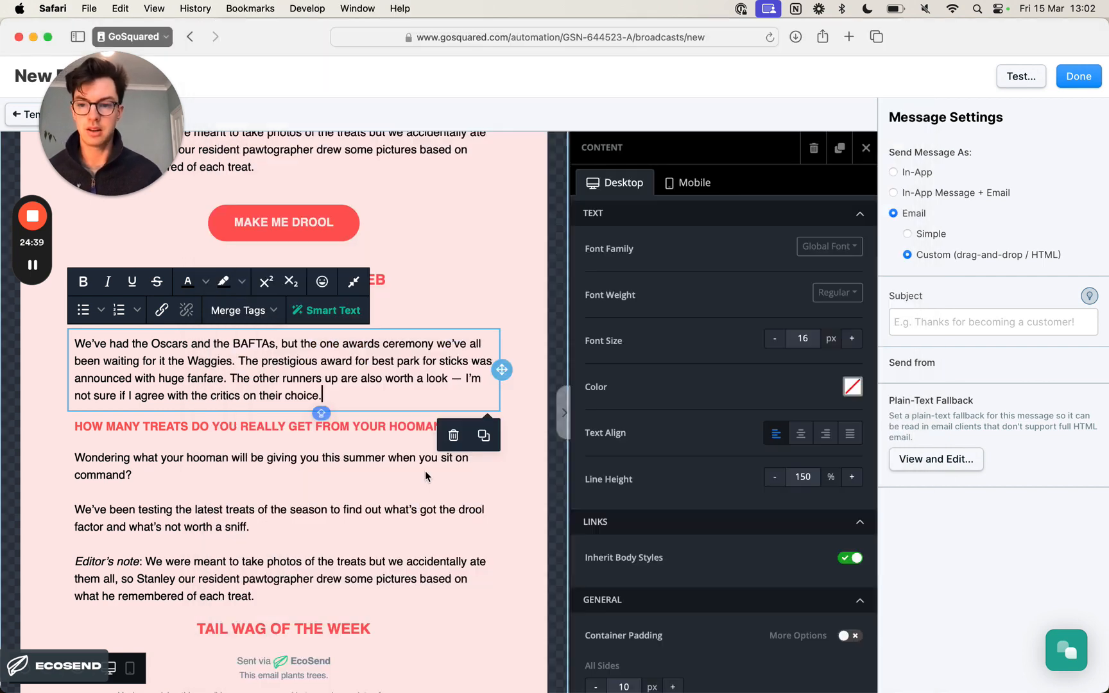
pyautogui.doubleClick(270, 490)
pyautogui.press('super+a')
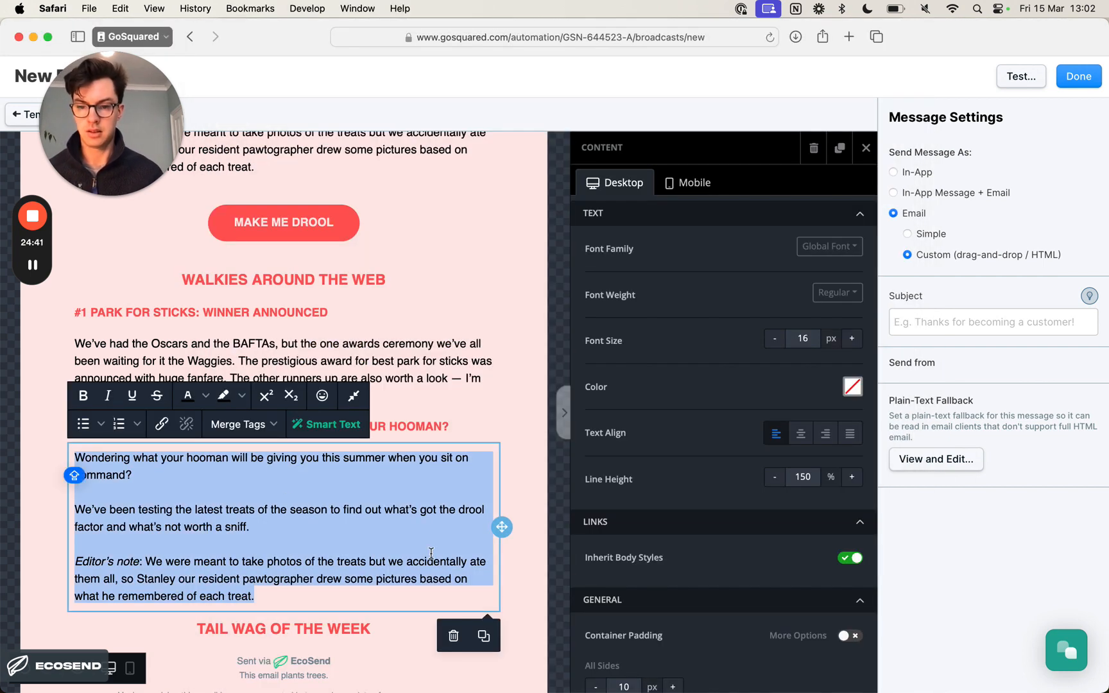
pyautogui.press('super+v')
pyautogui.click(533, 455)
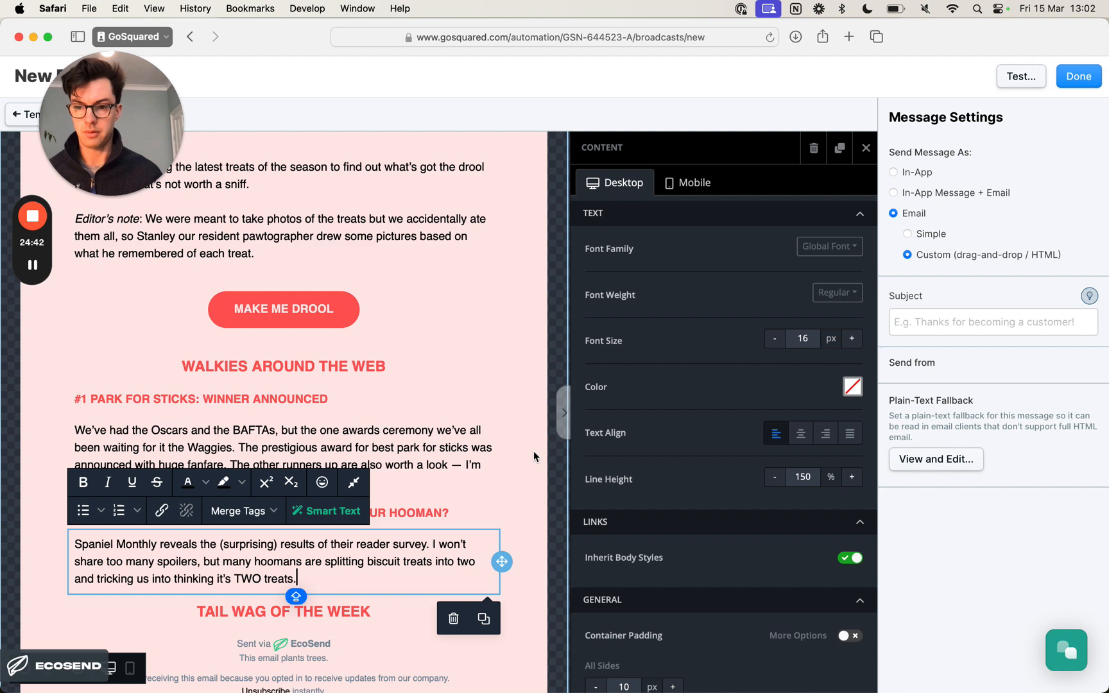
pyautogui.click(422, 442)
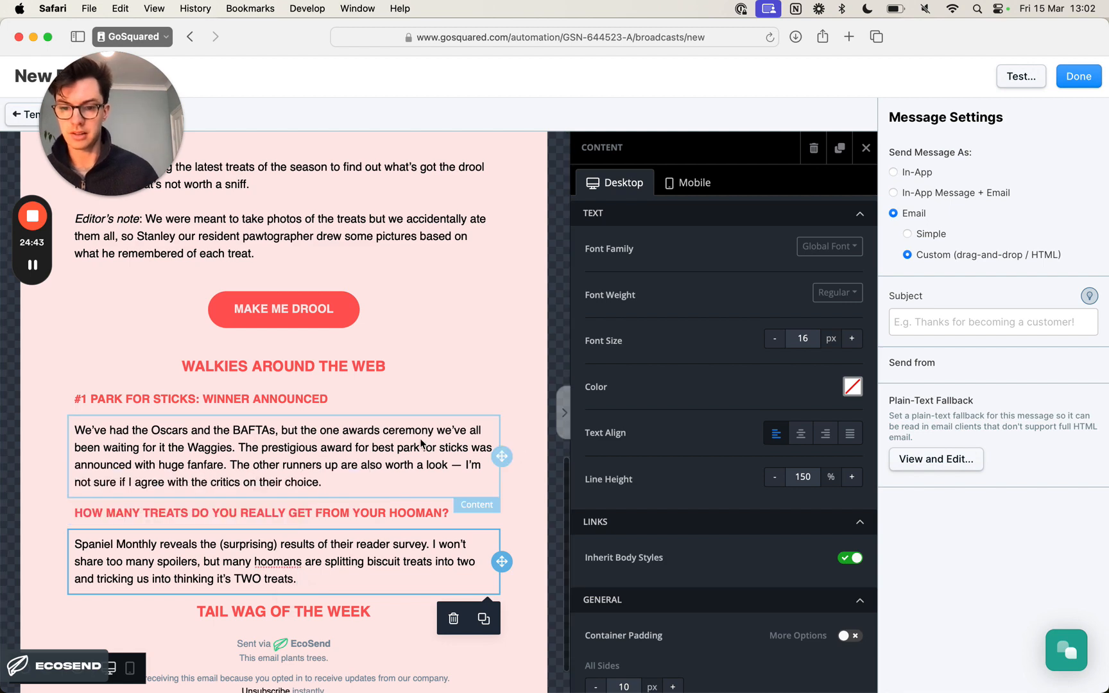
pyautogui.click(539, 371)
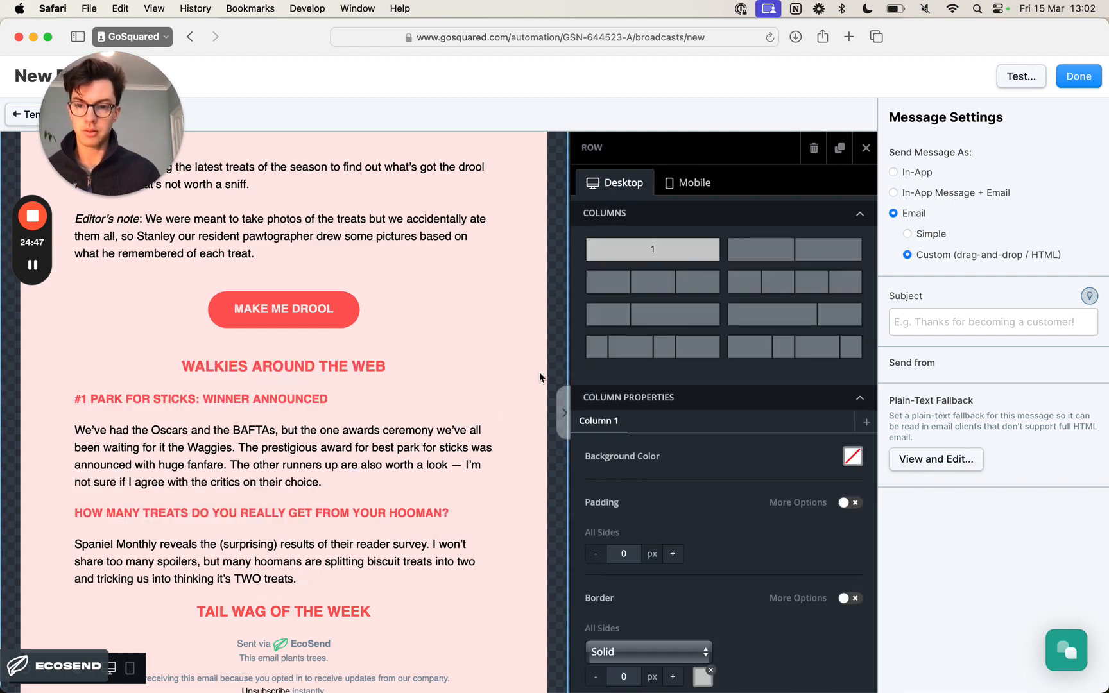
pyautogui.scroll(-1, 539, 372)
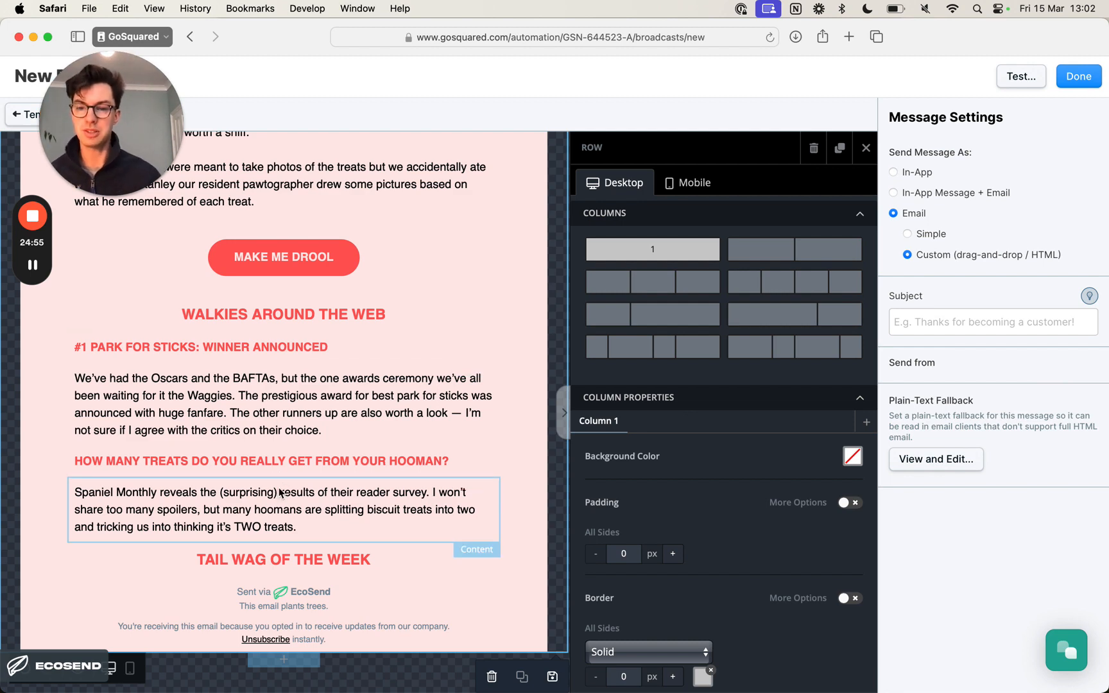
# - Compare the Tail Wag of the Week section in the Notion copy and the newsletter design image to see which elements it needs
pyautogui.press('super+Tab')
pyautogui.scroll(-3, 369, 510)
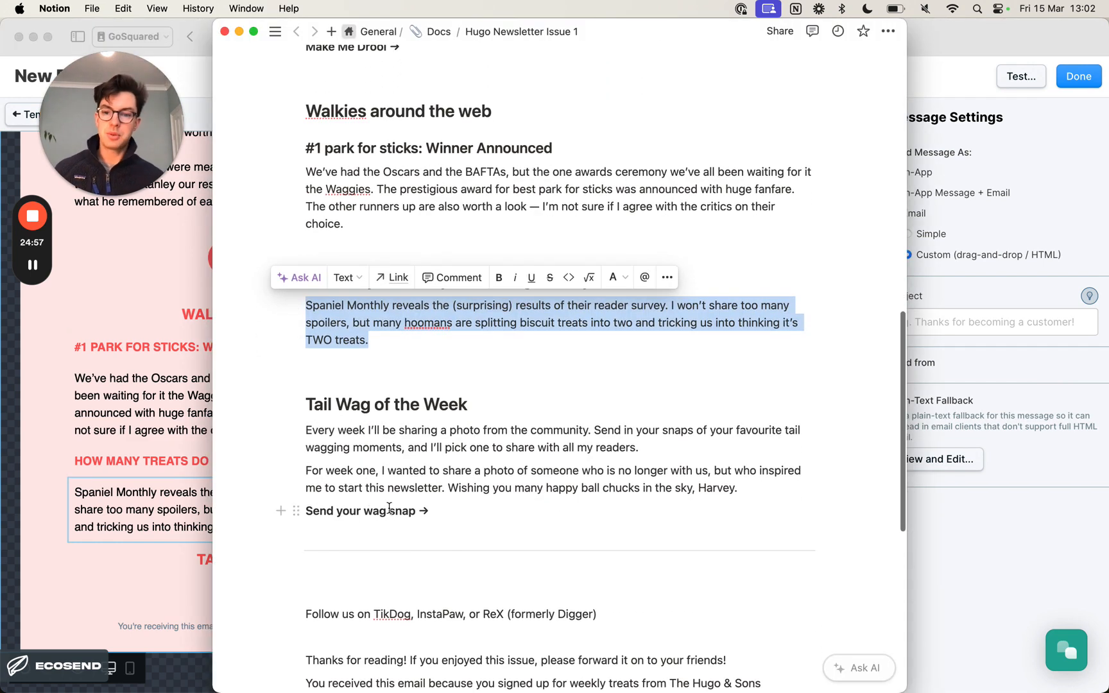
pyautogui.press('super+Tab')
pyautogui.press('super+Tab')
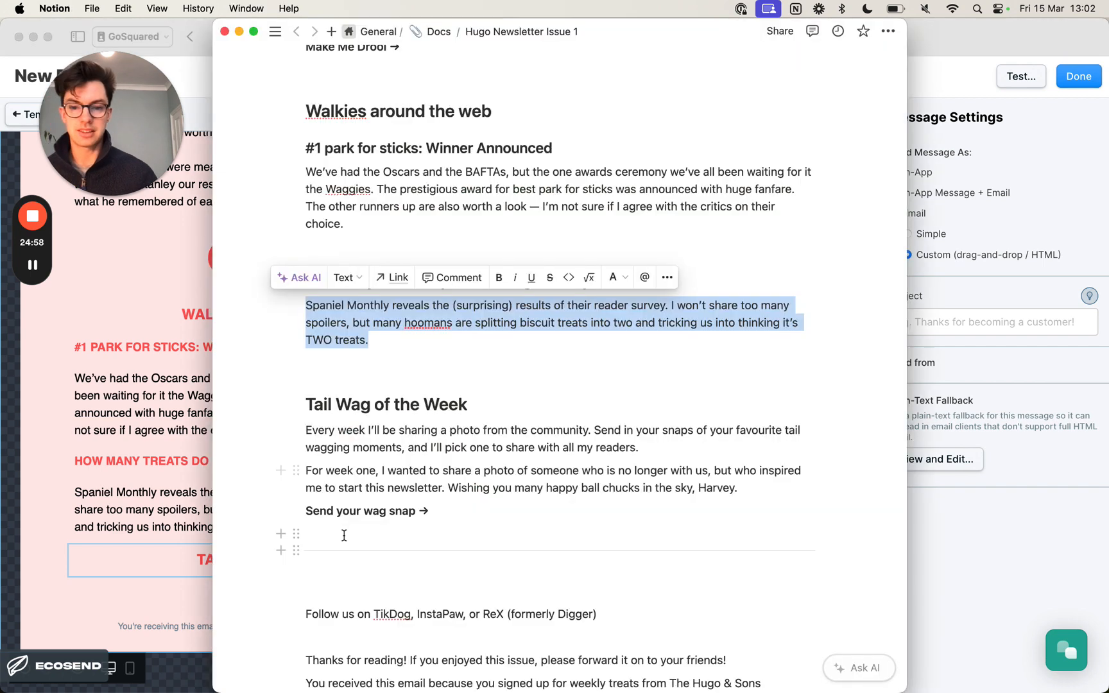
pyautogui.press('super+Tab')
pyautogui.click(614, 341)
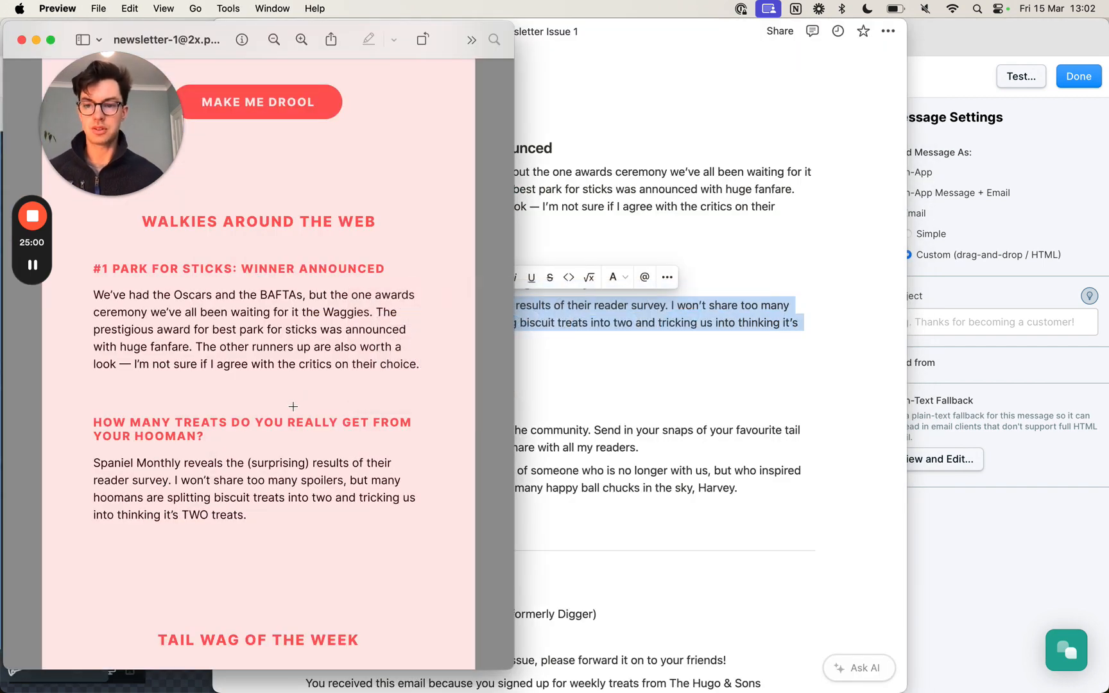
pyautogui.scroll(-10, 299, 500)
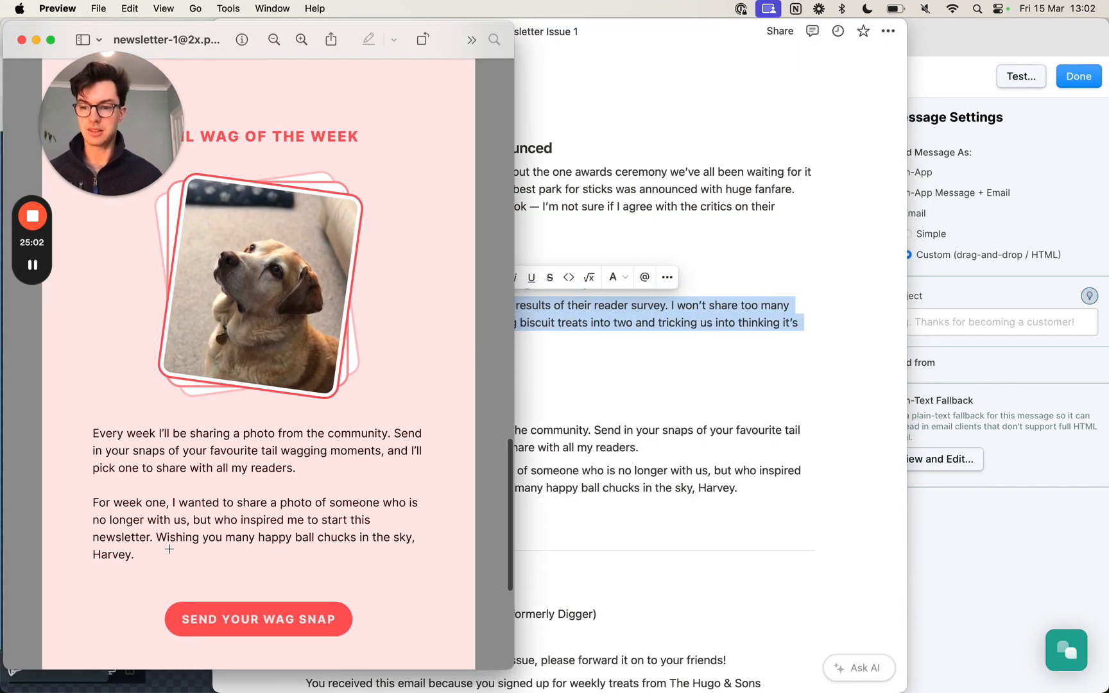
pyautogui.press('super+Tab')
pyautogui.press('super+Tab')
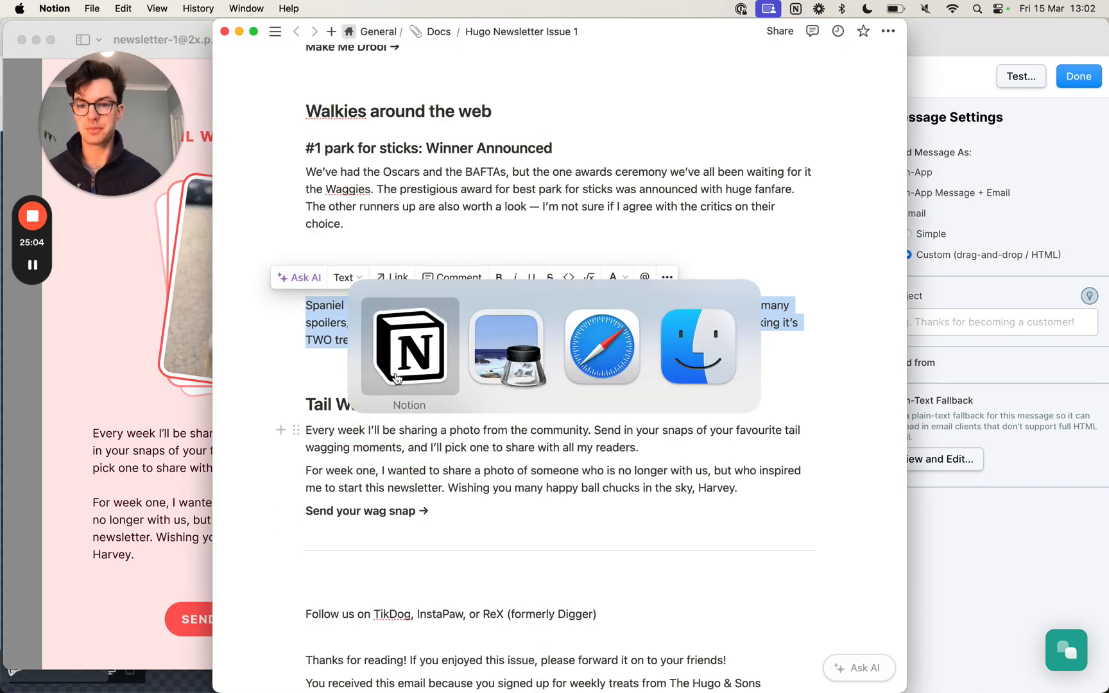
pyautogui.click(175, 579)
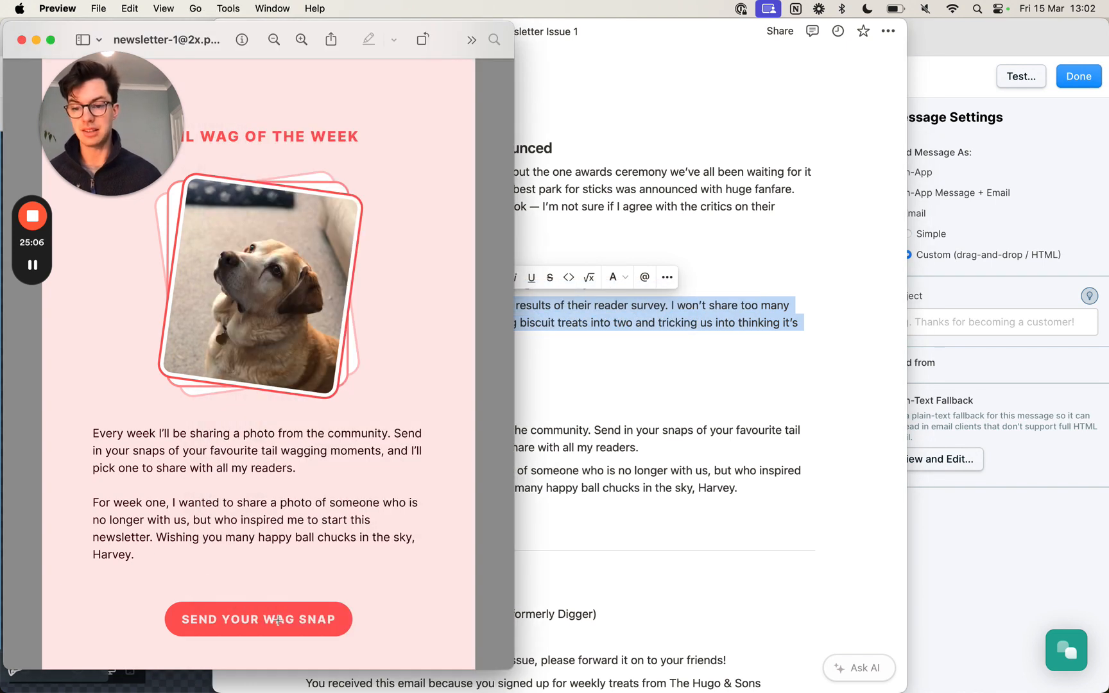
pyautogui.scroll(-3, 277, 619)
pyautogui.press('super+Tab')
pyautogui.click(589, 360)
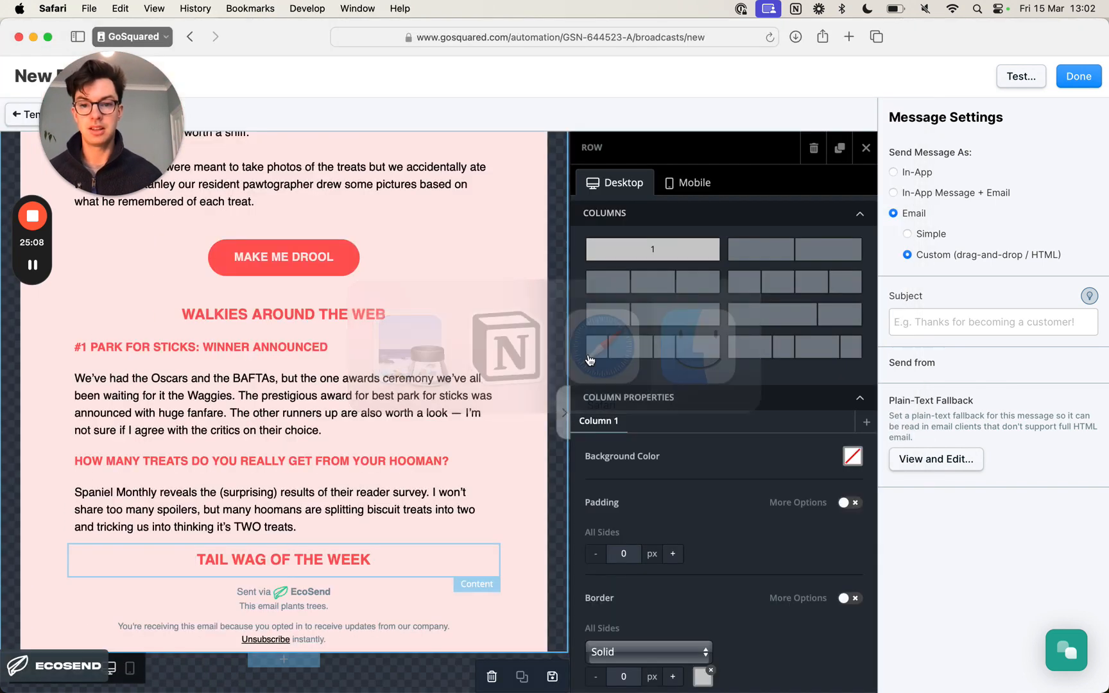
# - Duplicate the MAKE ME DROOL button and move the copy below the TAIL WAG OF THE WEEK heading
pyautogui.scroll(1, 337, 375)
pyautogui.click(317, 294)
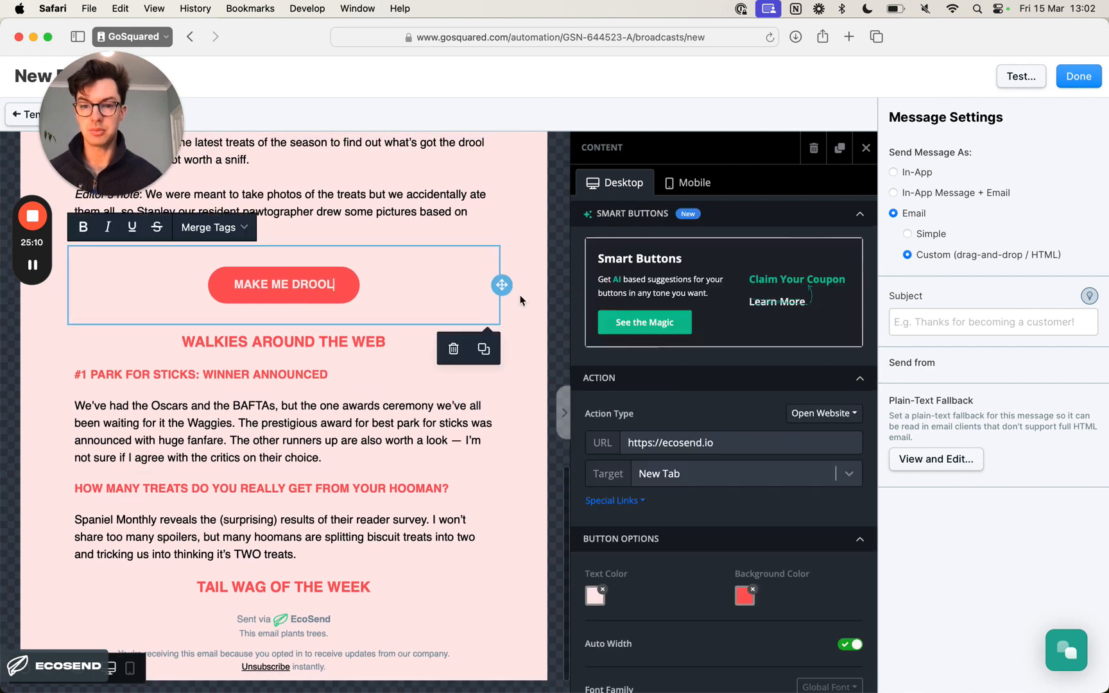
pyautogui.click(483, 348)
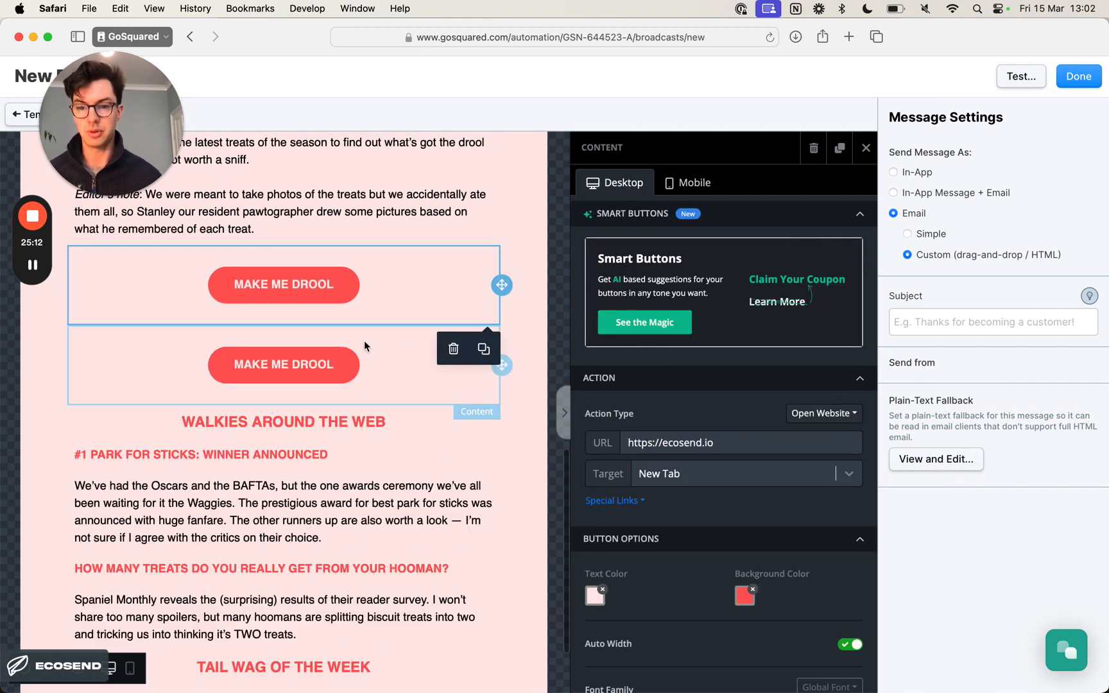
pyautogui.click(480, 382)
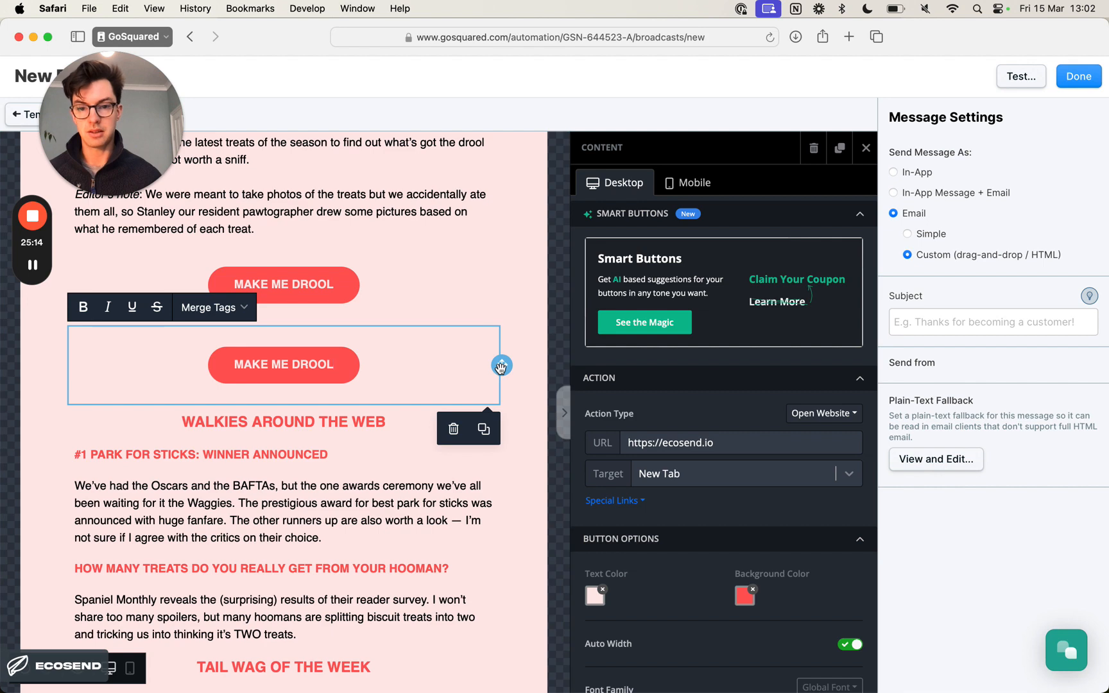
pyautogui.moveTo(502, 369); pyautogui.dragTo(468, 566)
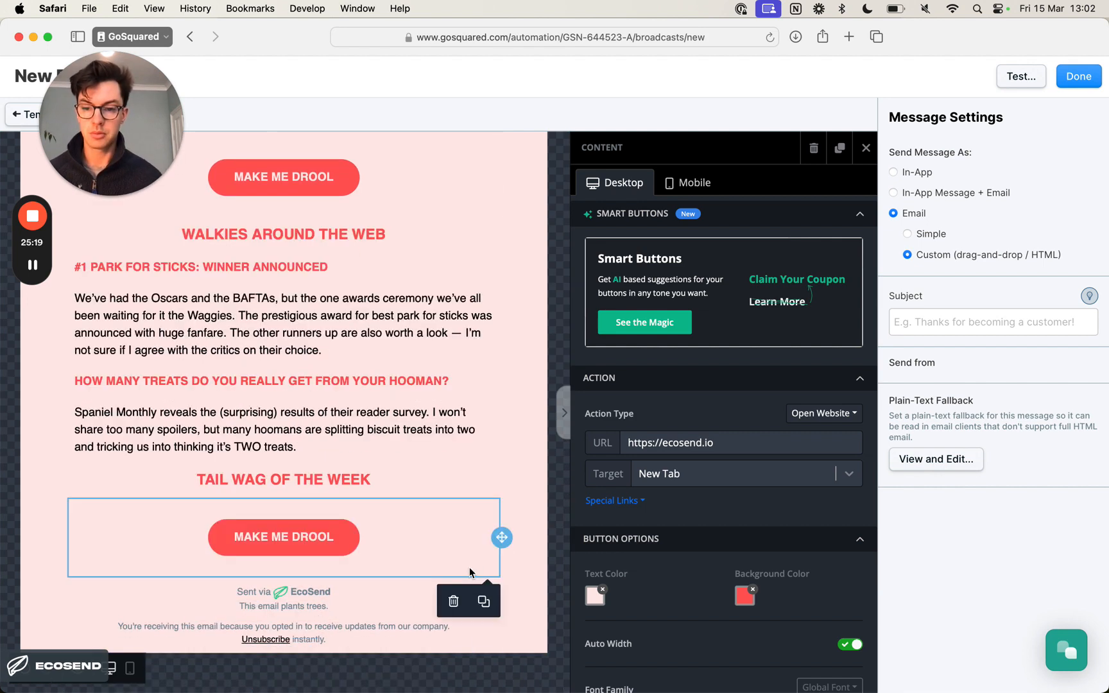
# - Duplicate the Spaniel Monthly text block and move the copy between the TAIL WAG OF THE WEEK heading and the button below it
pyautogui.scroll(2, 395, 447)
pyautogui.scroll(2, 396, 448)
pyautogui.scroll(-3, 396, 448)
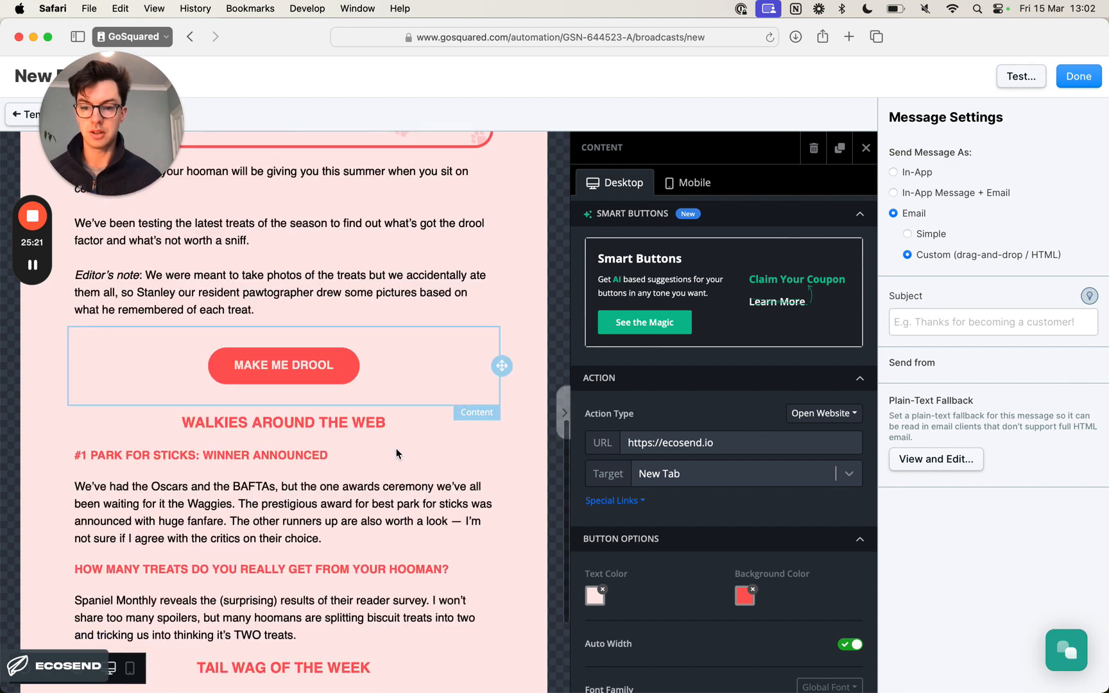
pyautogui.scroll(1, 396, 450)
pyautogui.scroll(-2, 396, 455)
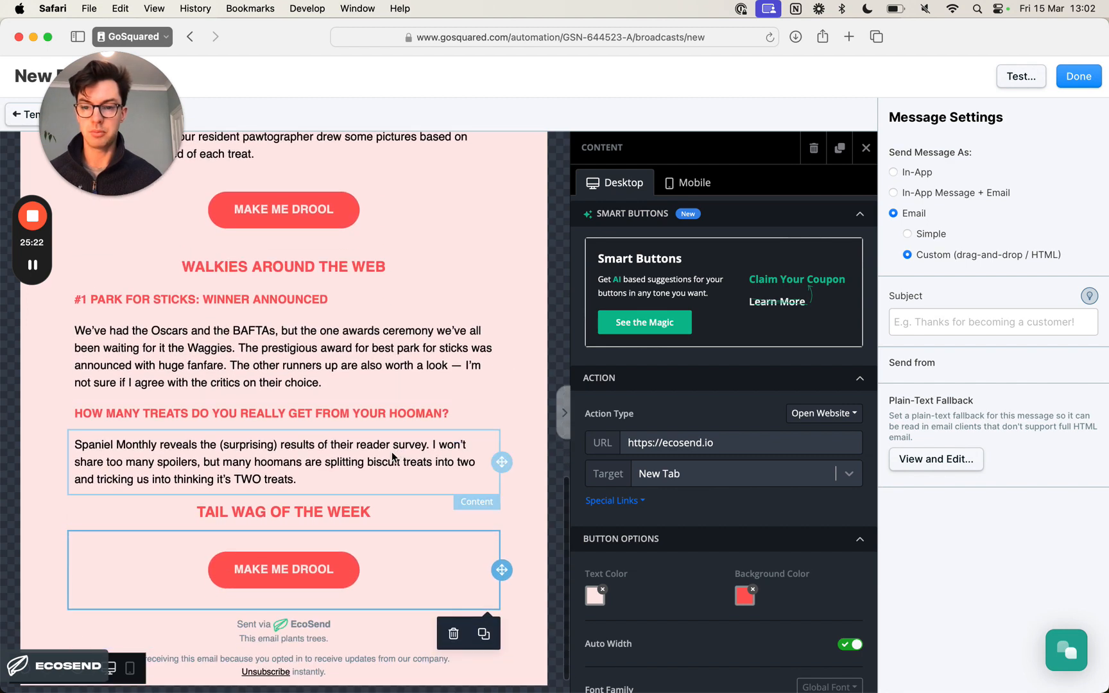
pyautogui.click(451, 463)
pyautogui.click(484, 514)
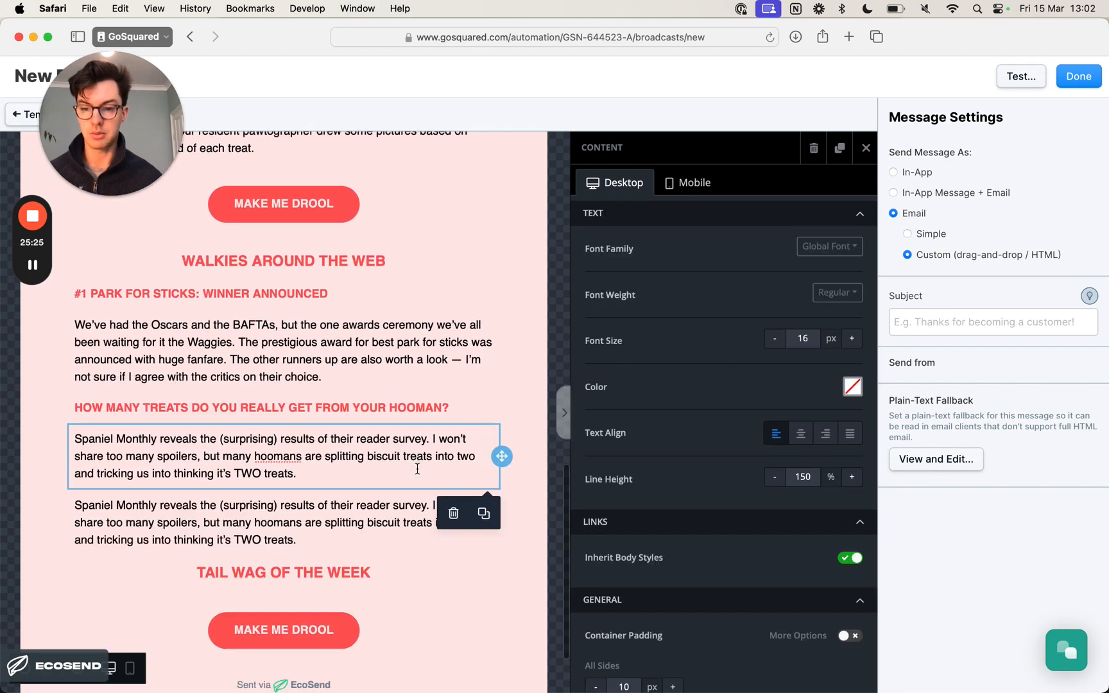
pyautogui.scroll(-2, 417, 469)
pyautogui.click(486, 428)
pyautogui.moveTo(502, 430); pyautogui.dragTo(495, 528)
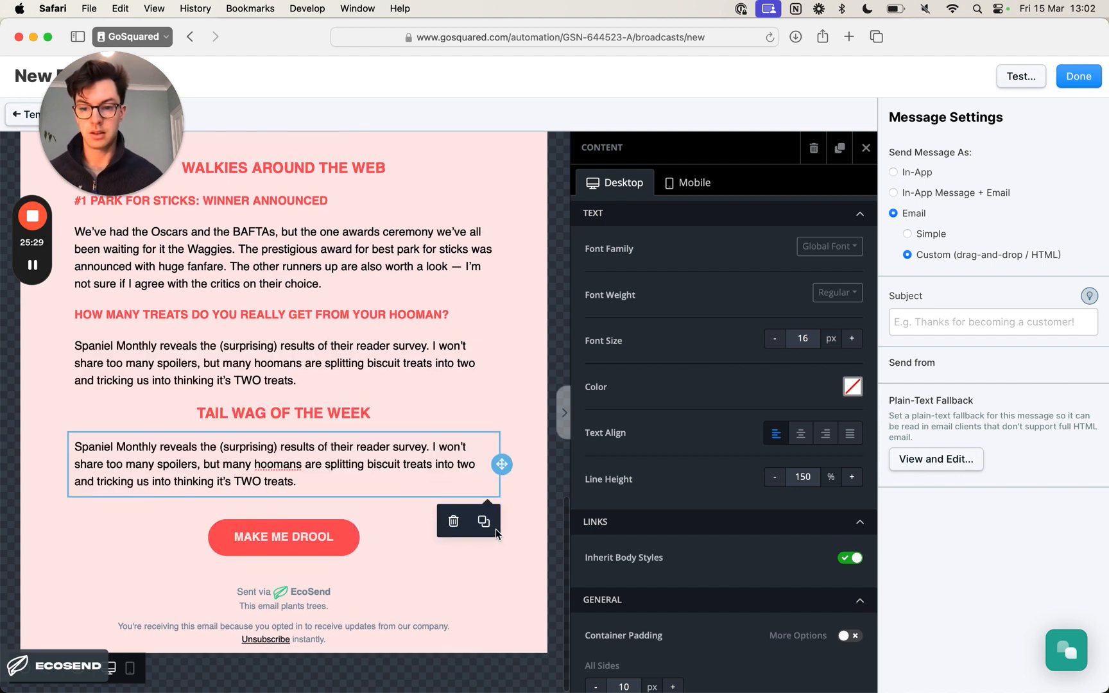
# - Replace the text under TAIL WAG OF THE WEEK with the section's two paragraphs from the Notion copy, keeping their formatting
pyautogui.press('super+Tab')
pyautogui.press('super+Tab')
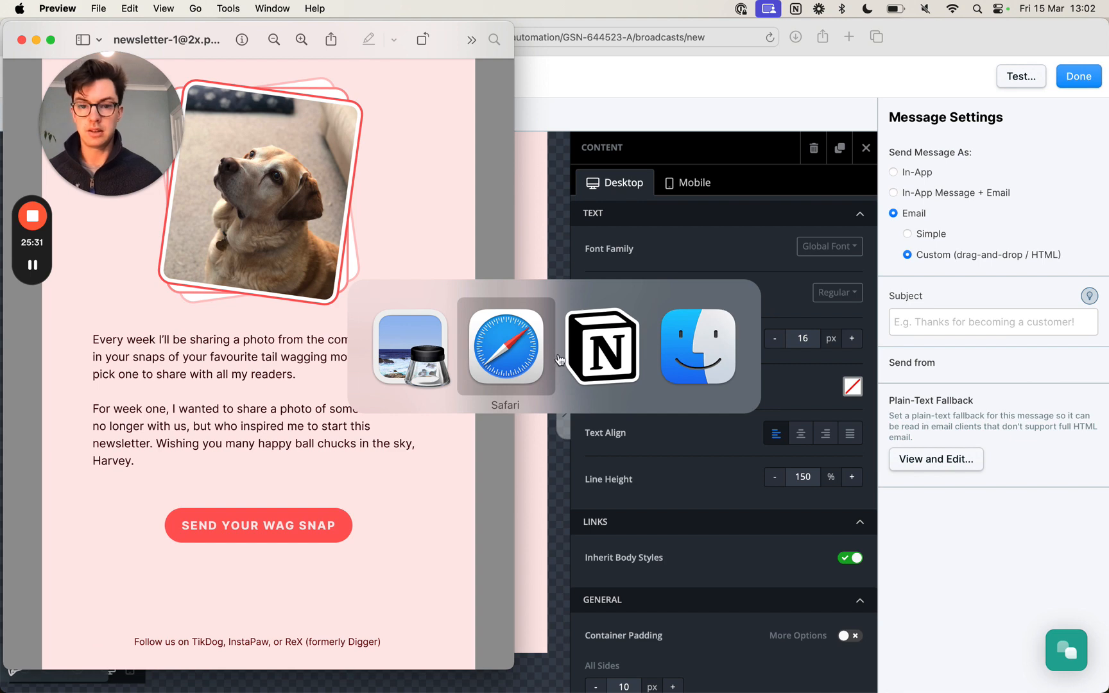
pyautogui.press('super+Tab')
pyautogui.scroll(-1, 470, 440)
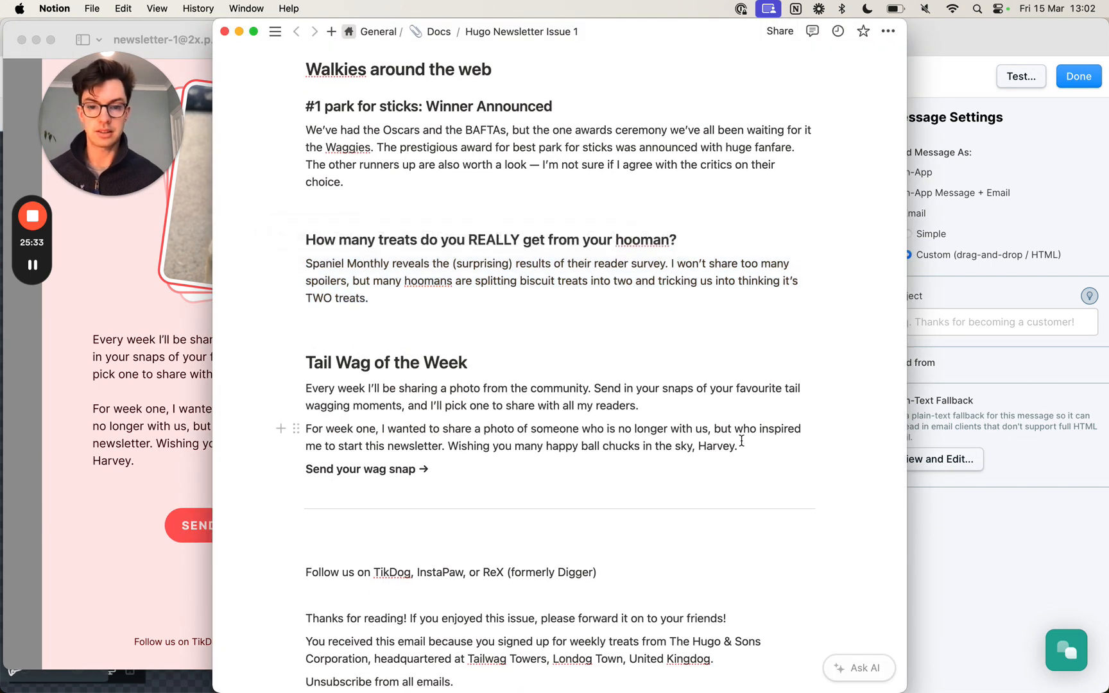
pyautogui.moveTo(741, 445); pyautogui.dragTo(311, 393)
pyautogui.press('super+c')
pyautogui.press('super+Tab')
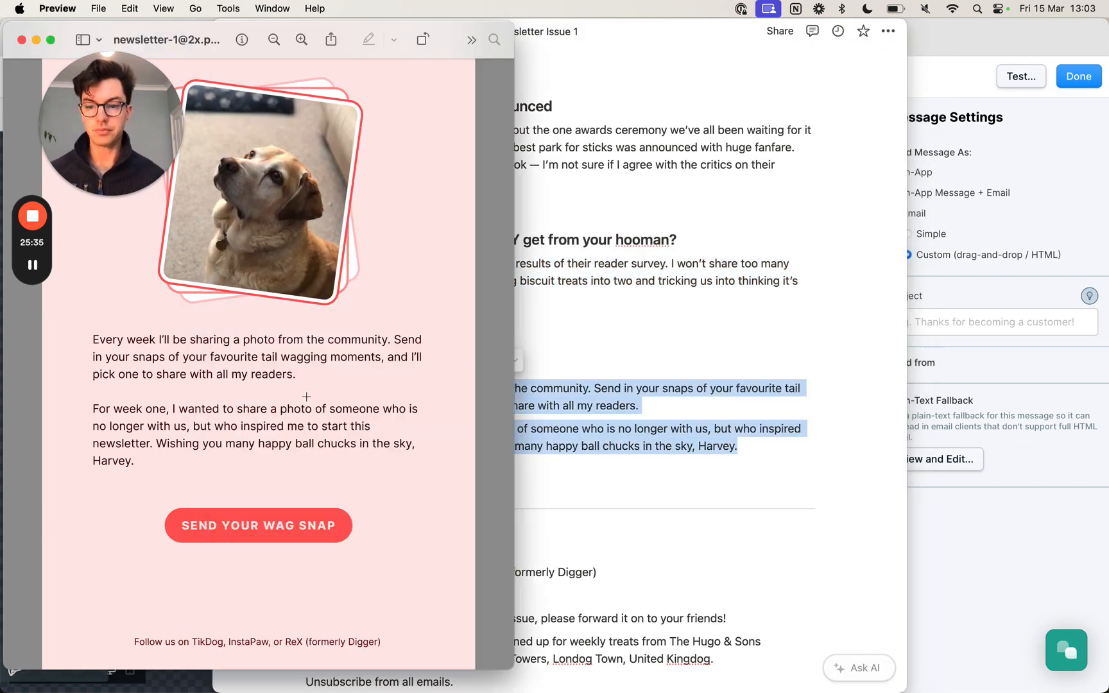
pyautogui.press('super+Tab')
pyautogui.press('super+Tab')
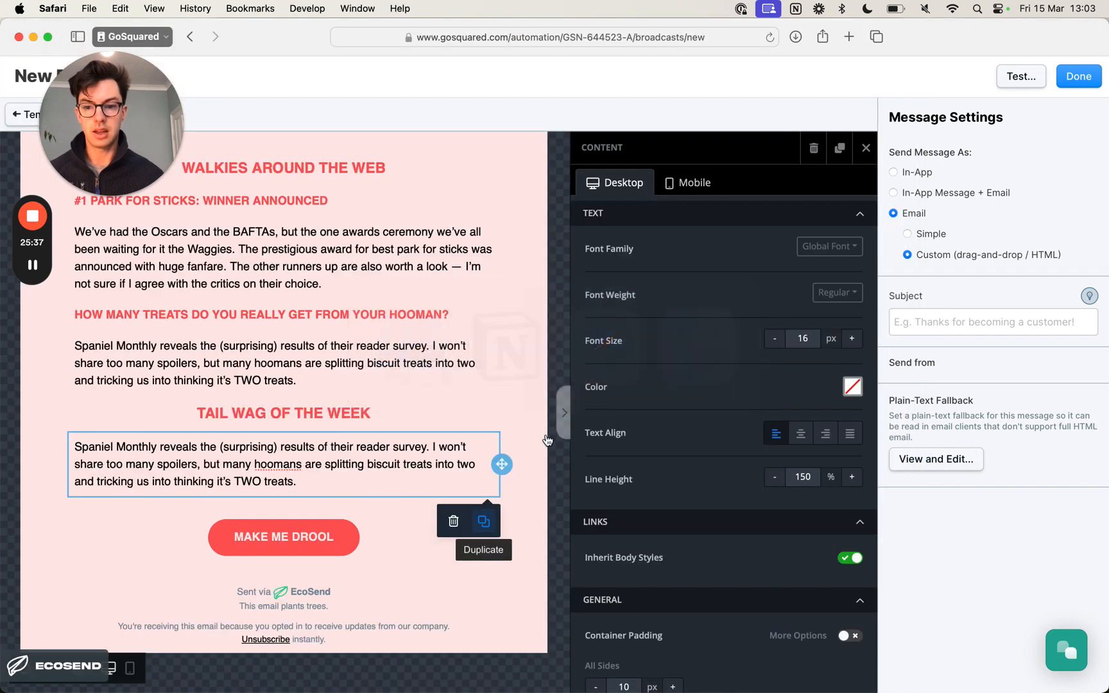
pyautogui.tripleClick(246, 451)
pyautogui.press('super+v')
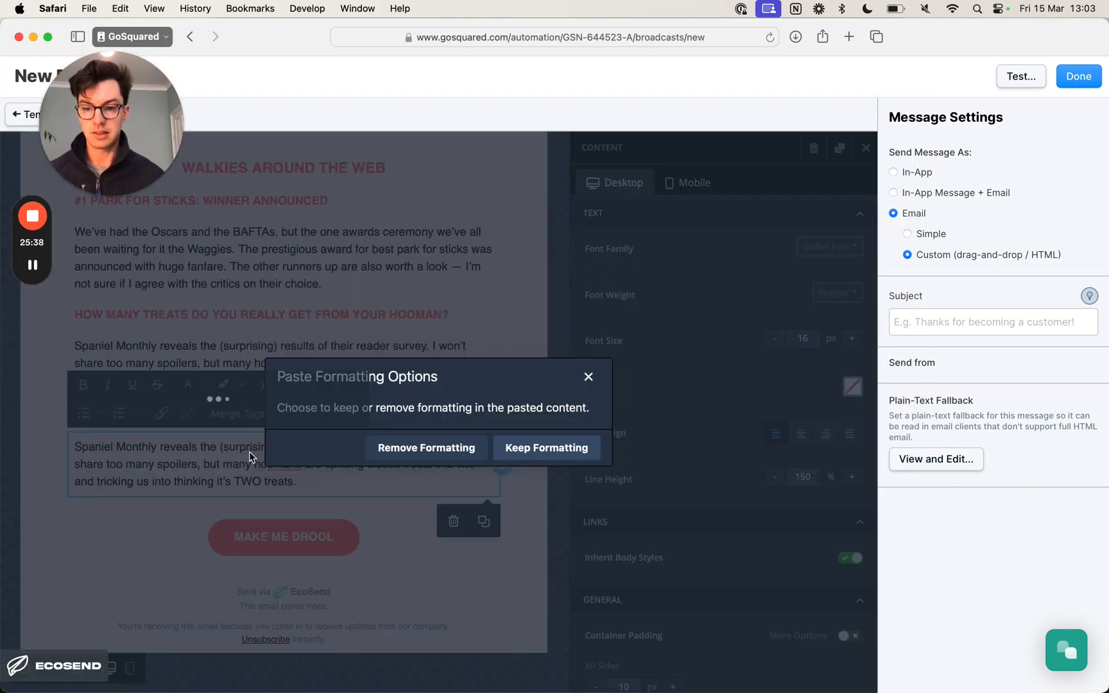
pyautogui.click(545, 450)
# - Insert a blank line between the two Tail Wag of the Week paragraphs, matching the design image
pyautogui.press('super+Tab')
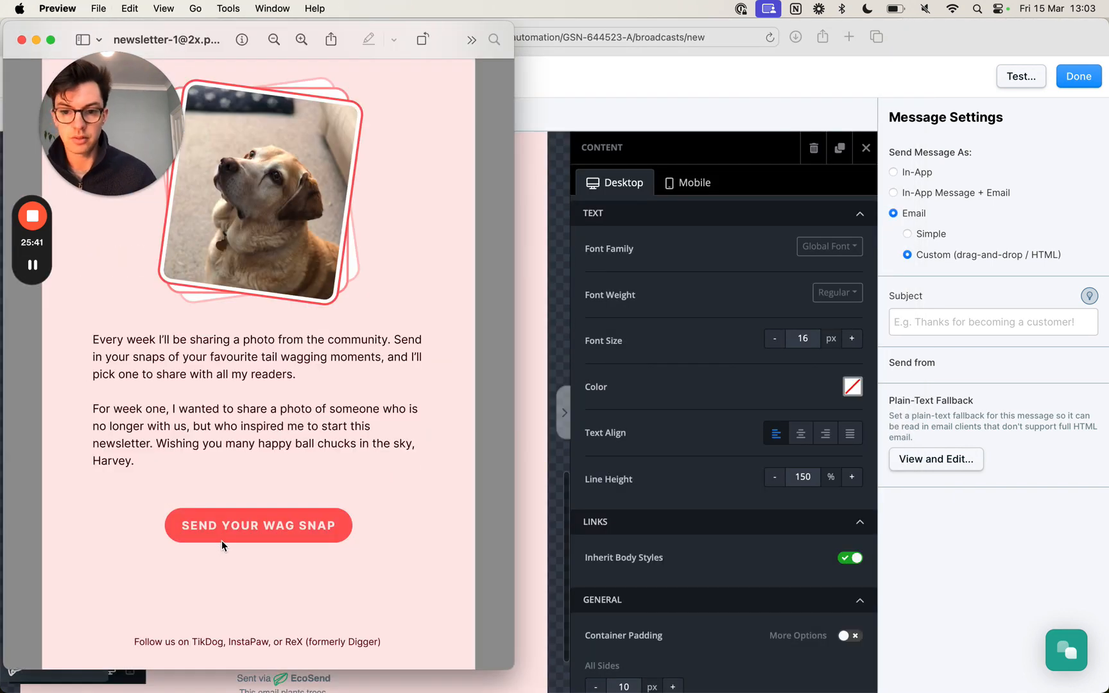
pyautogui.press('super+Tab')
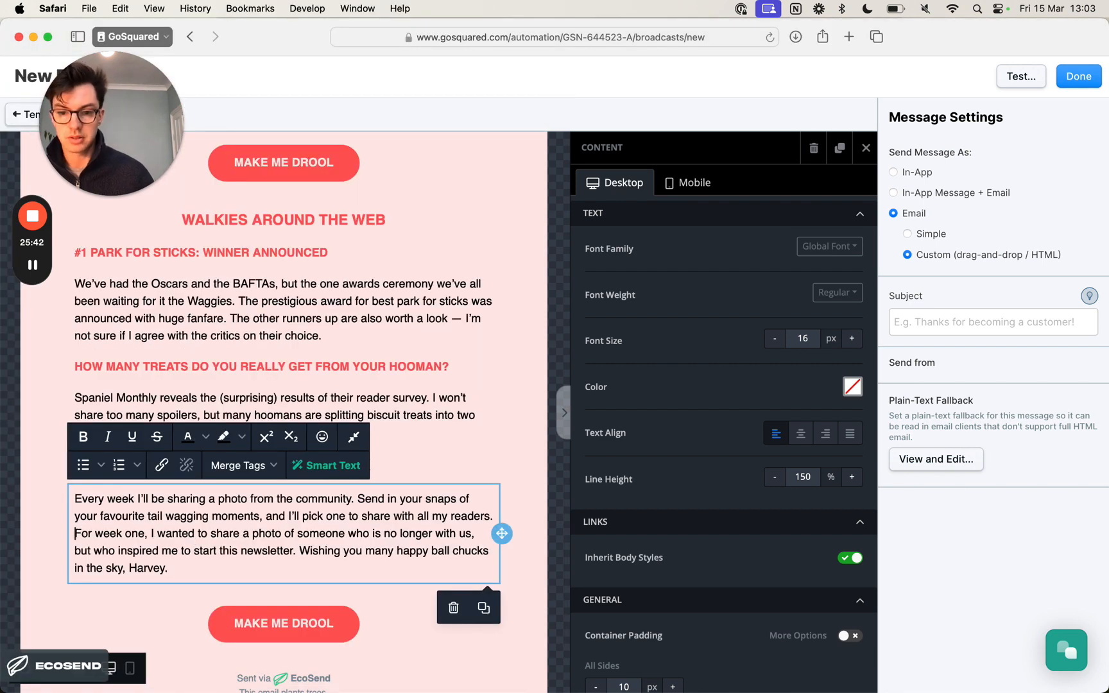
pyautogui.press('Return')
pyautogui.click(505, 482)
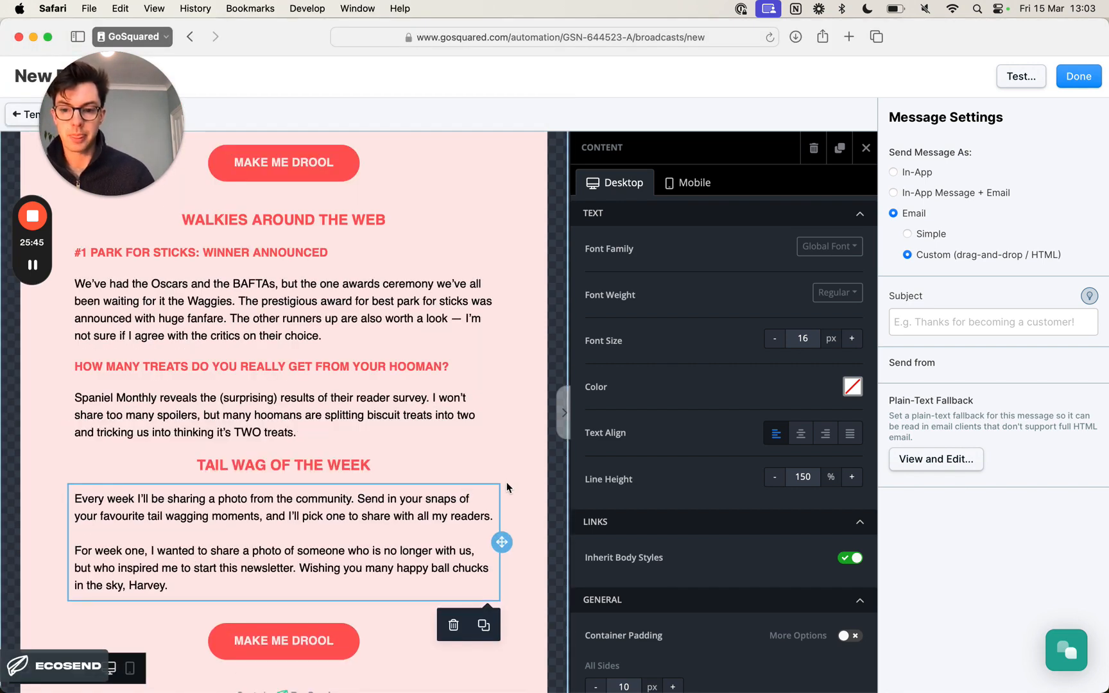
# - Change the label of the button below the Tail Wag of the Week text to SEND YOUR WAG SNAP, following the Notion copy
pyautogui.scroll(-3, 506, 482)
pyautogui.press('super+Tab')
pyautogui.press('super+Tab')
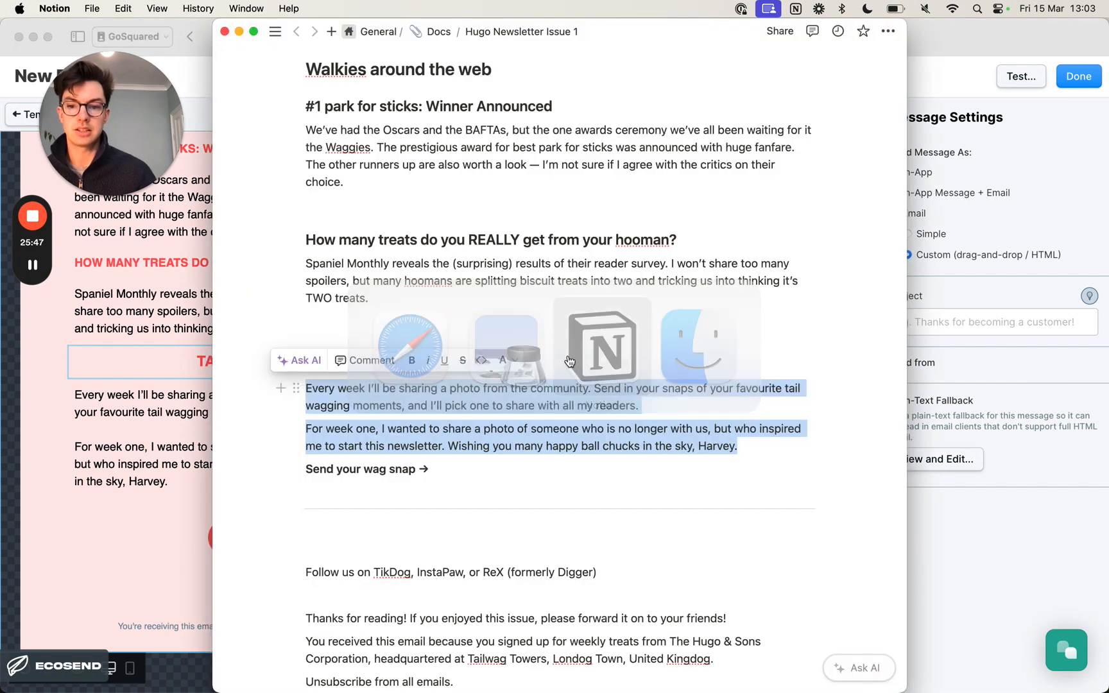
pyautogui.scroll(-1, 422, 439)
pyautogui.click(345, 446)
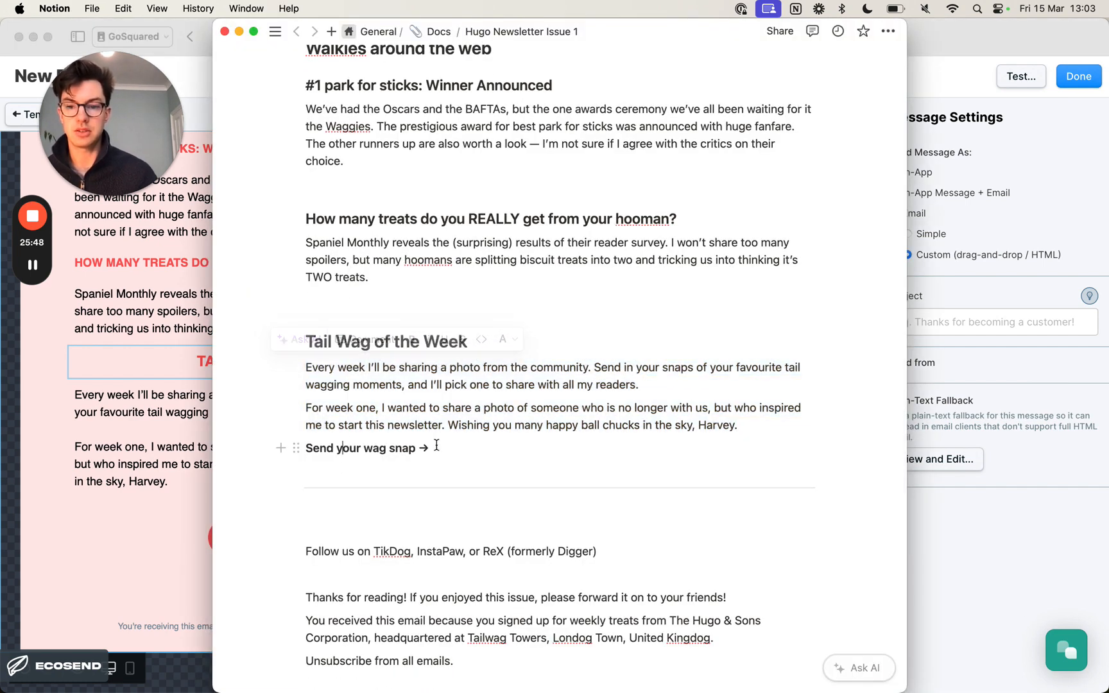
pyautogui.click(171, 475)
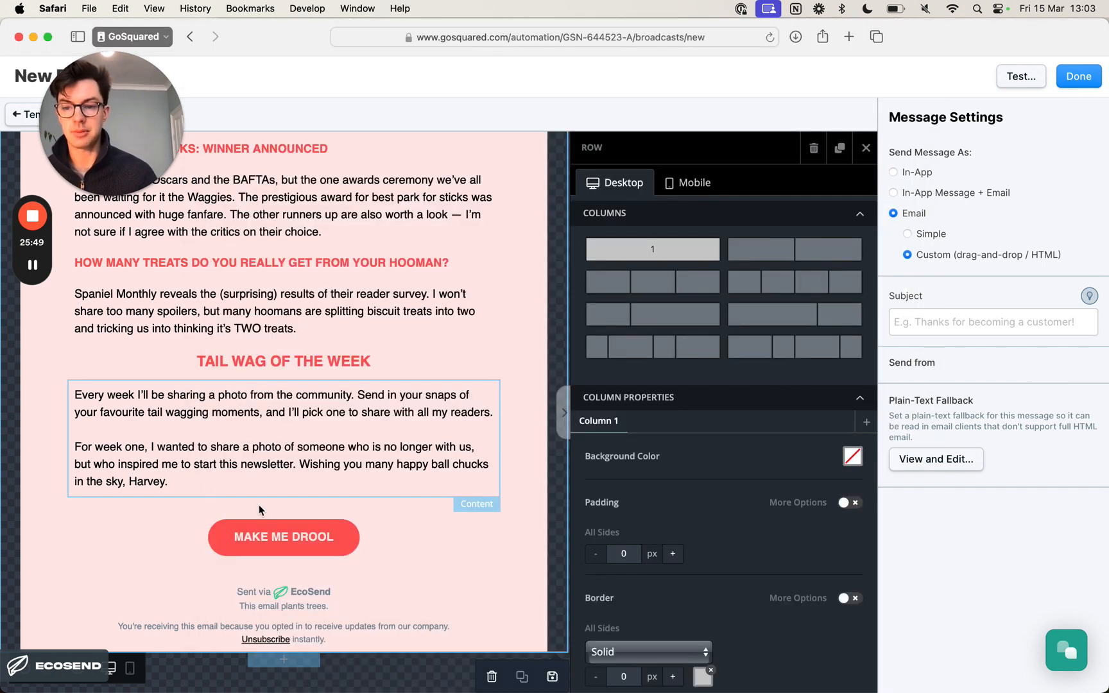
pyautogui.click(305, 531)
pyautogui.tripleClick(306, 538)
pyautogui.write('S')
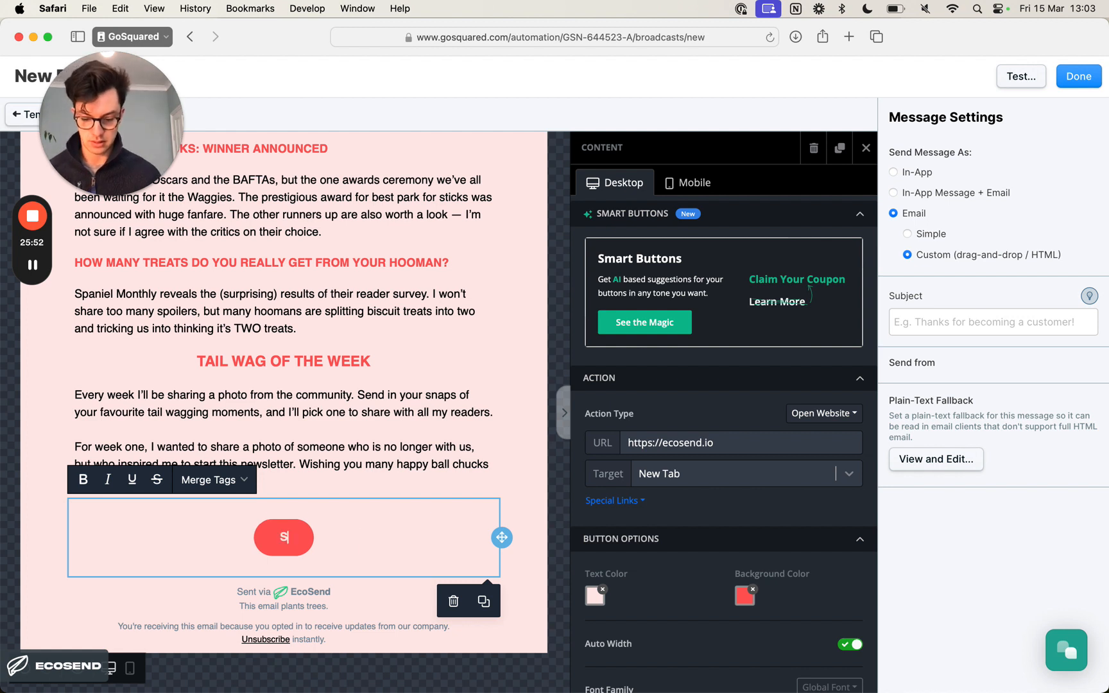
pyautogui.write('END YOUR WAG SNAP')
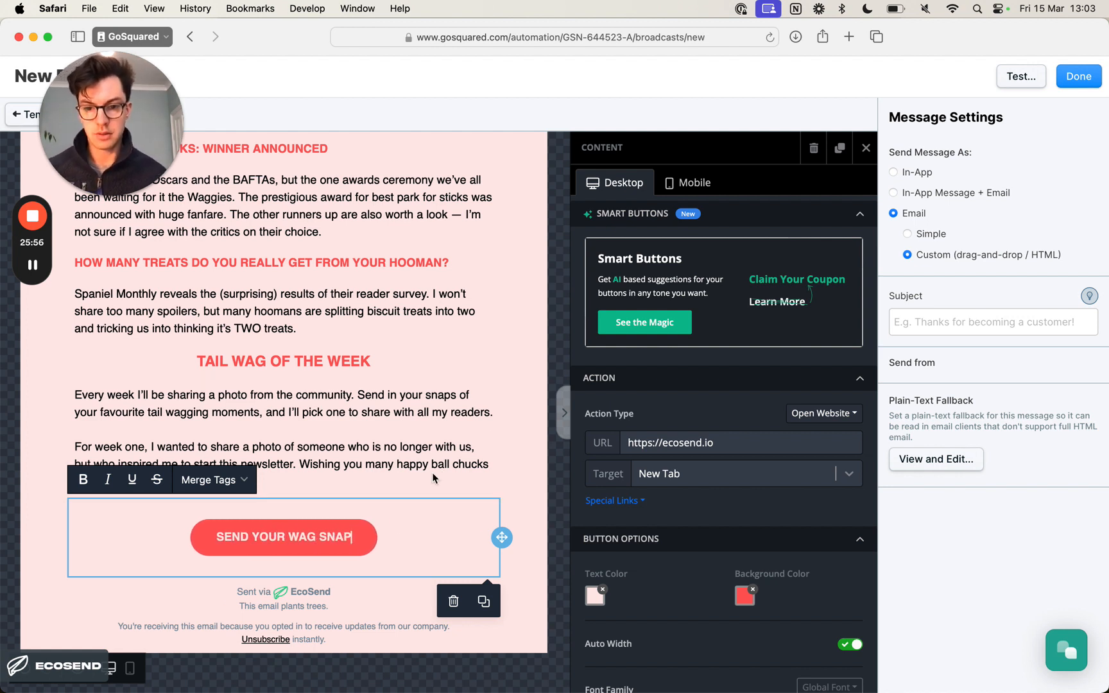
pyautogui.click(329, 361)
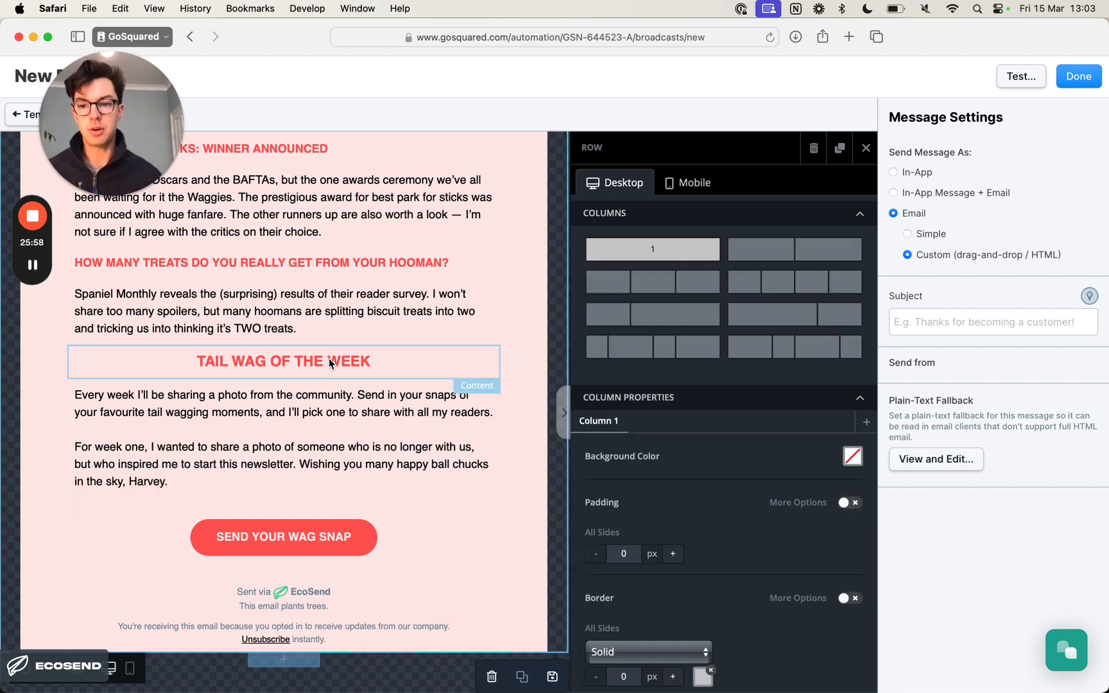
pyautogui.click(329, 374)
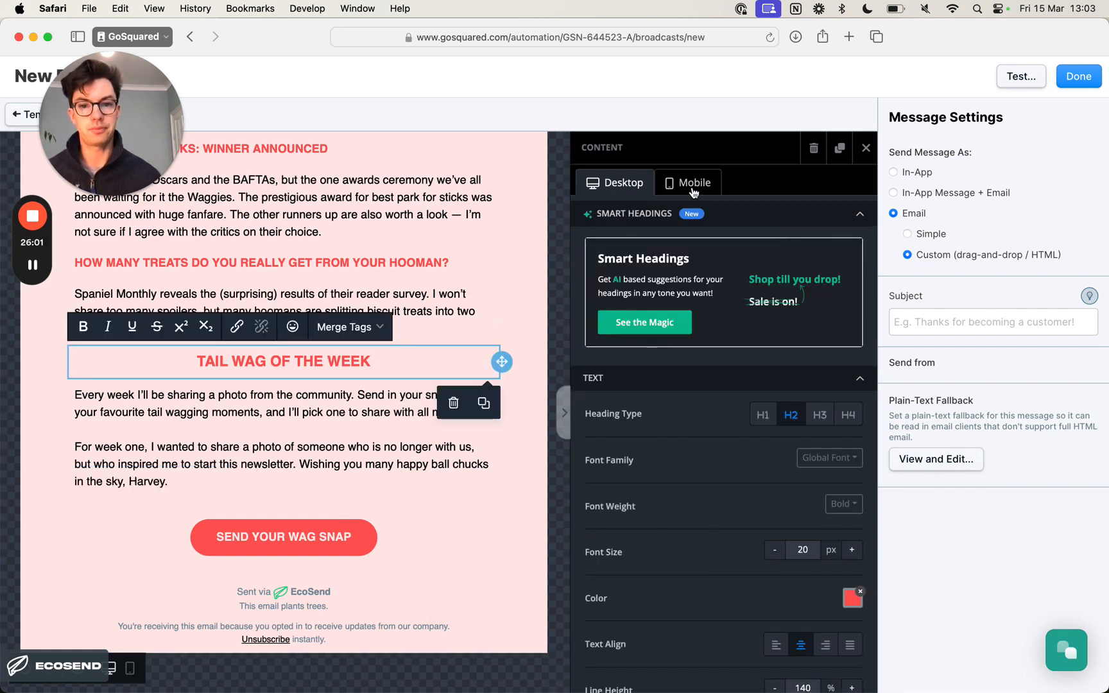
pyautogui.click(865, 148)
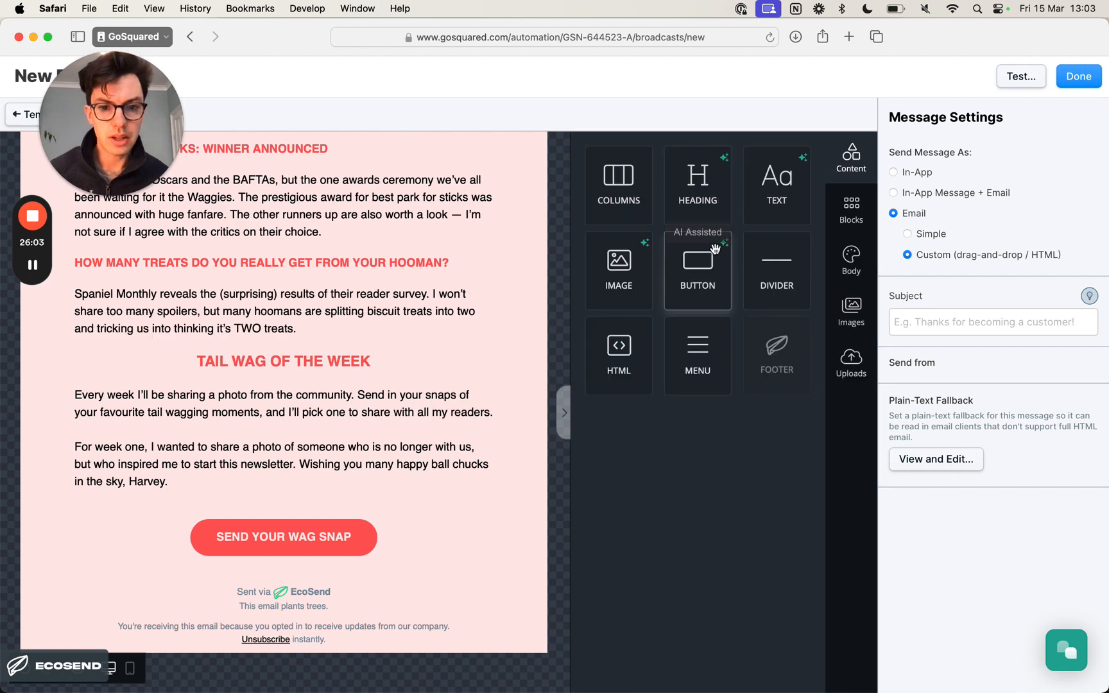
pyautogui.moveTo(622, 258); pyautogui.dragTo(447, 372)
pyautogui.press('super+Tab')
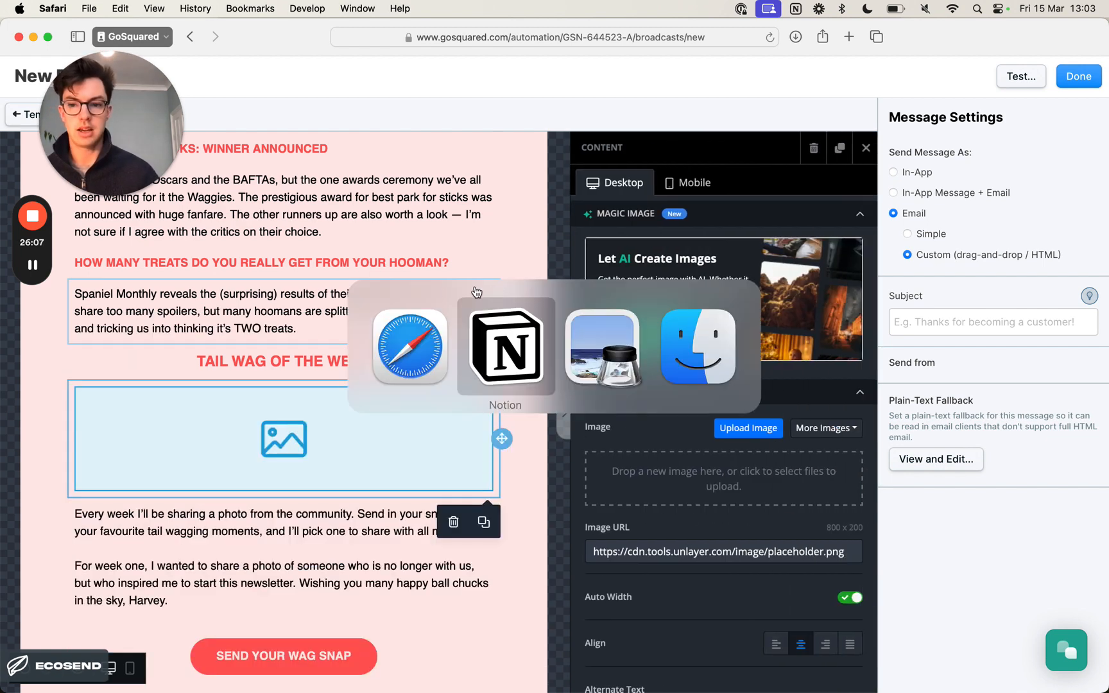
pyautogui.press('super+Tab')
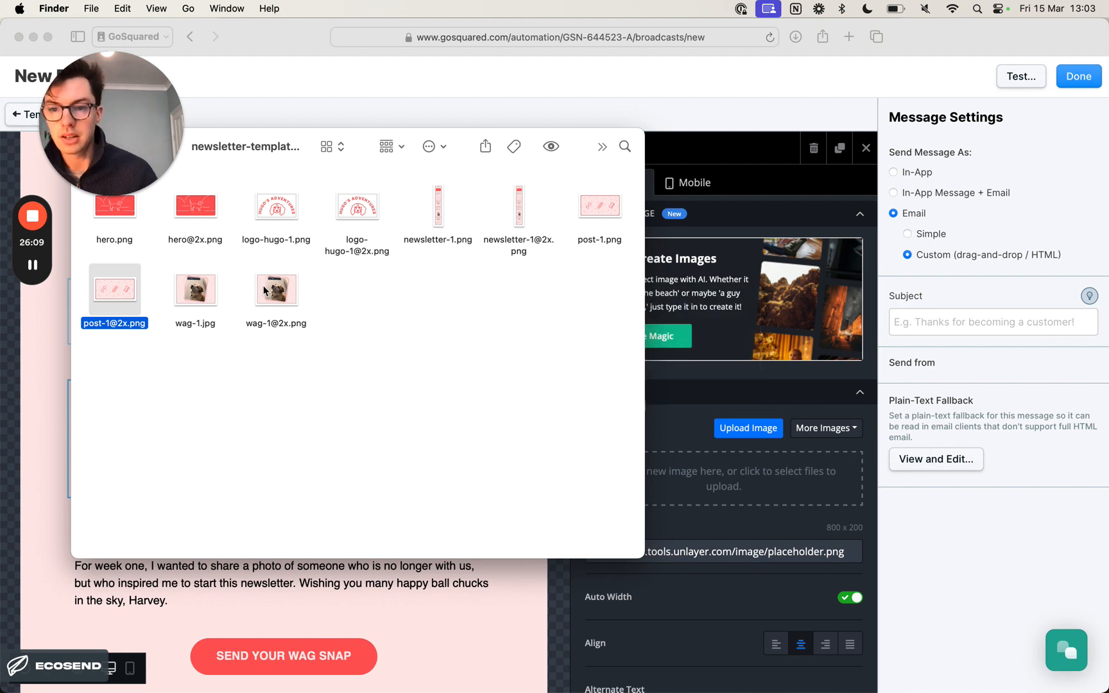
pyautogui.moveTo(263, 290); pyautogui.dragTo(671, 482)
pyautogui.press('super+Tab')
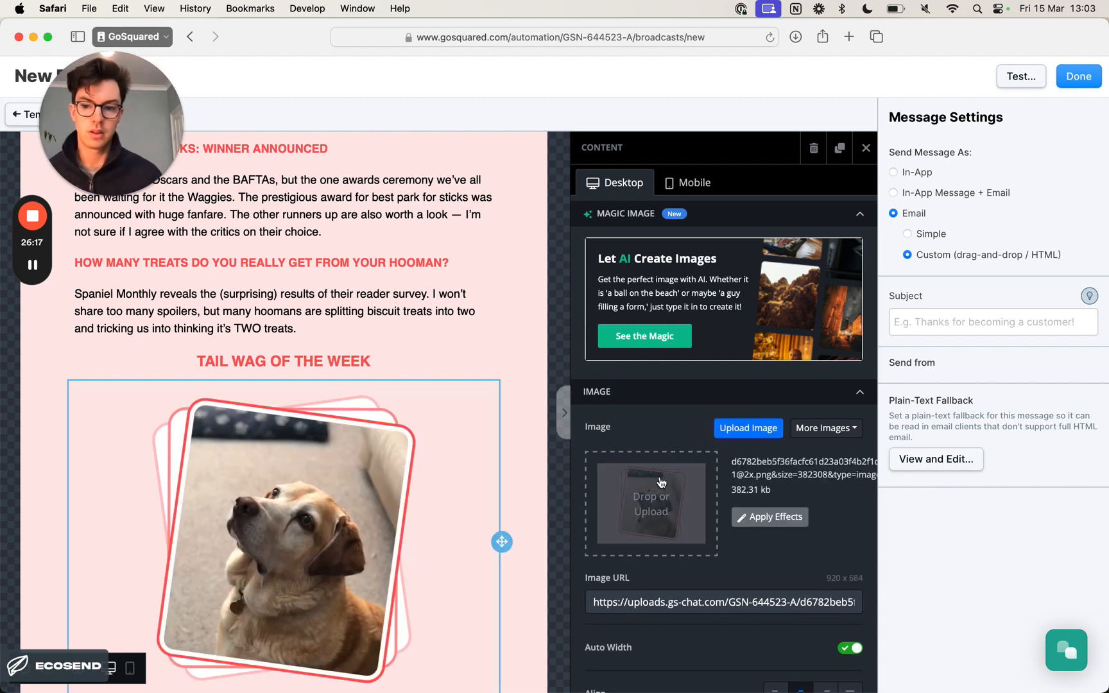
# - Set the alternate text of the Tail Wag of the Week image to "Photo of Harvey the Labrador"
pyautogui.scroll(-3, 501, 467)
pyautogui.scroll(-5, 821, 515)
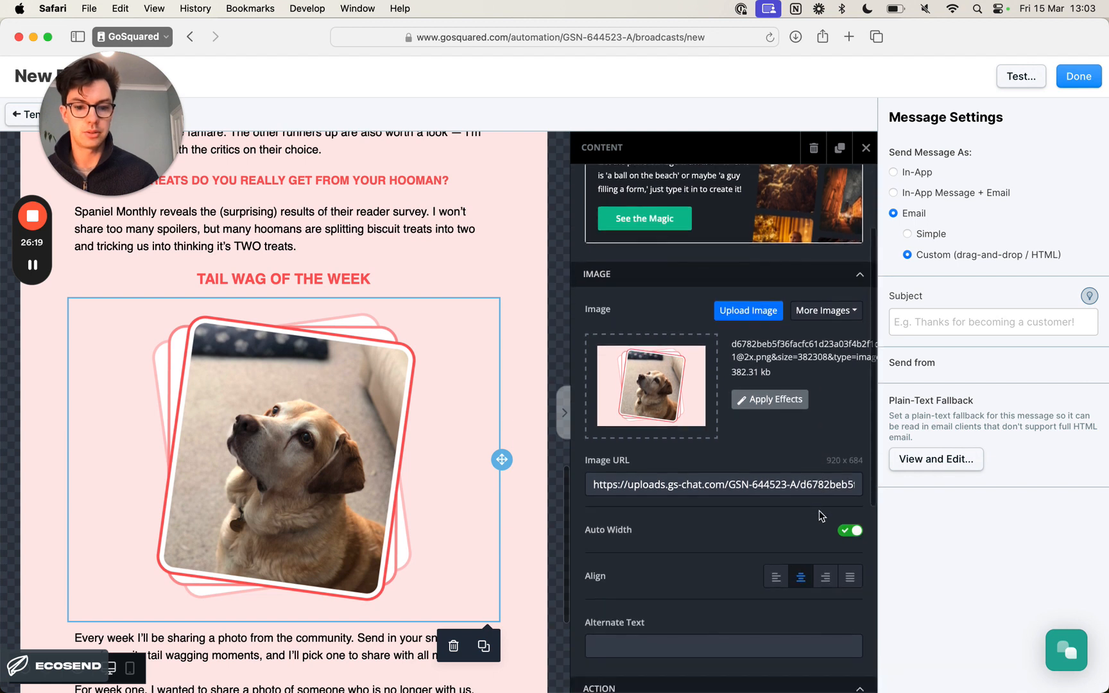
pyautogui.click(621, 507)
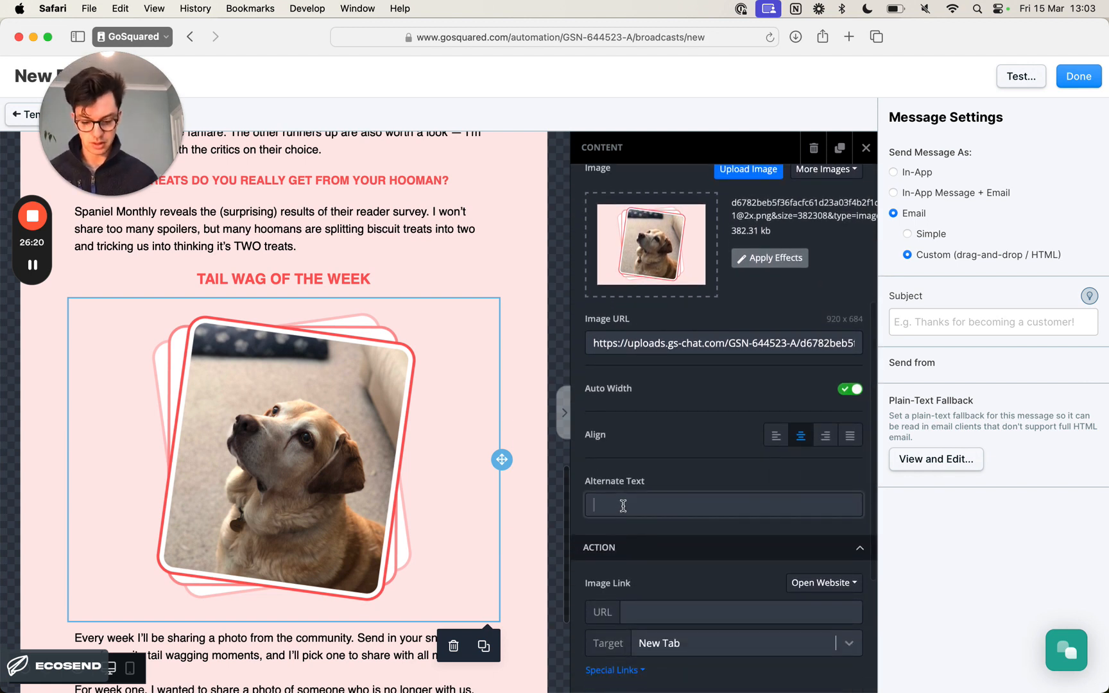
pyautogui.write('Photo of Harvey the')
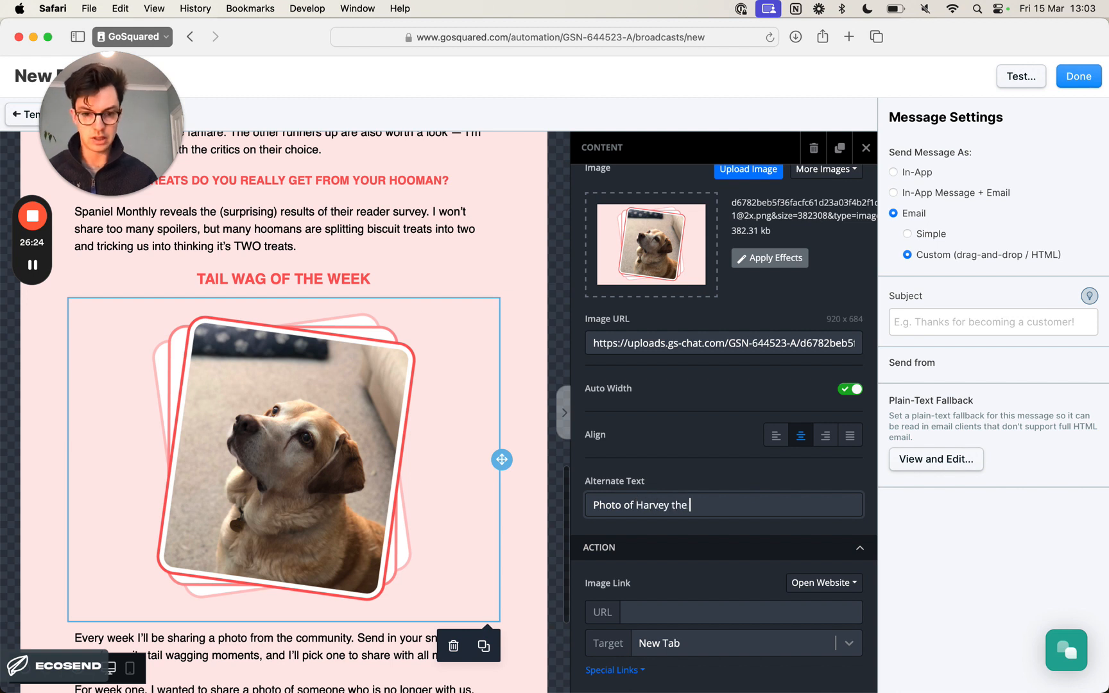
pyautogui.write(' labrador')
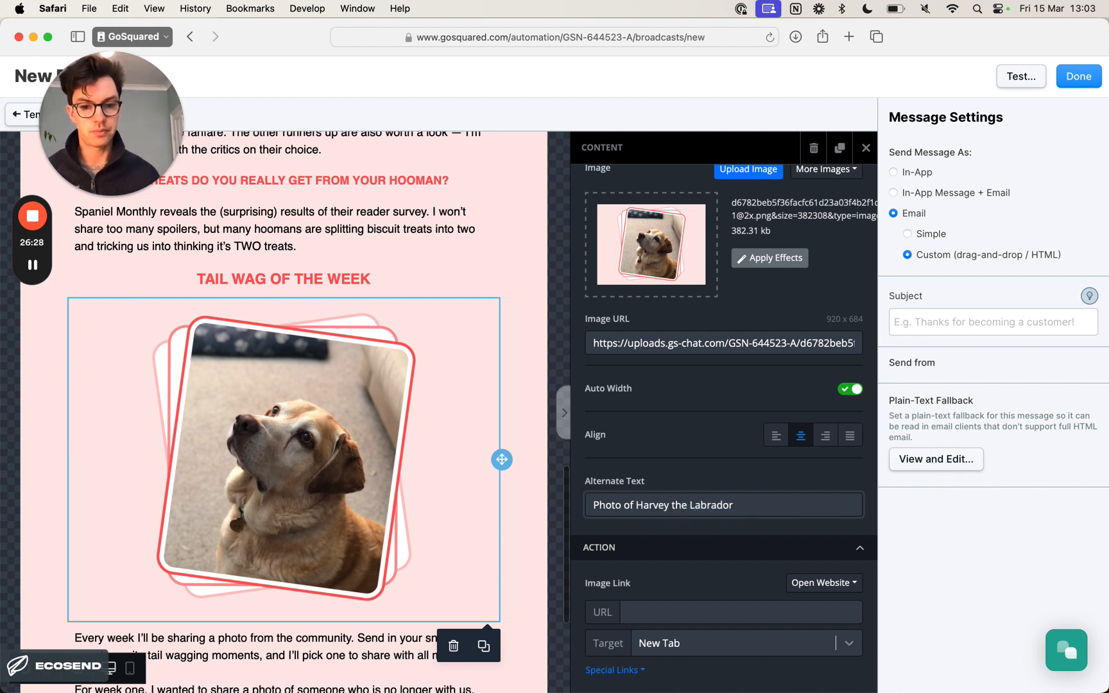
pyautogui.click(514, 384)
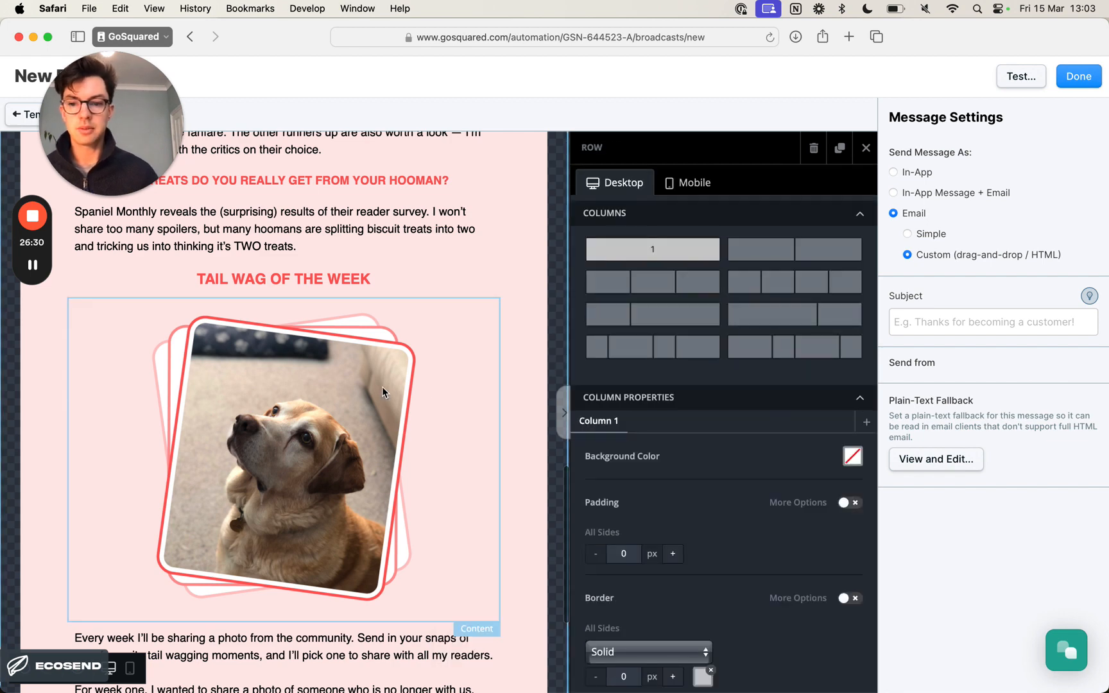
pyautogui.click(357, 386)
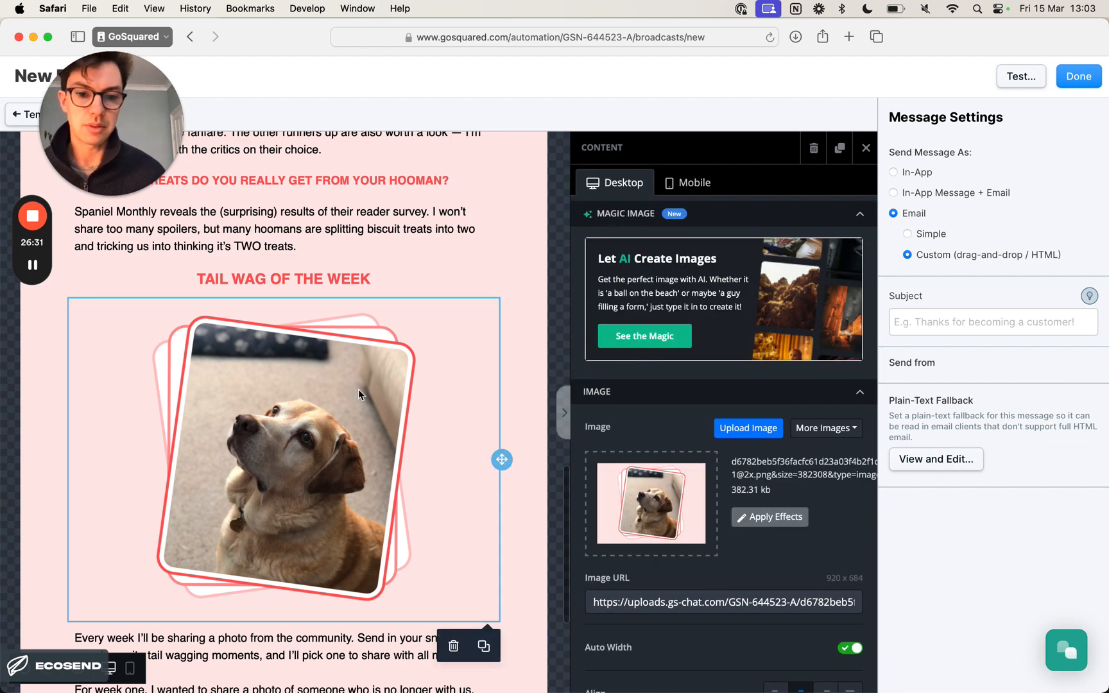
pyautogui.click(527, 381)
# - Review the newsletter from the Tail Wag of the Week section up to the logo, hero image and introduction
pyautogui.scroll(-2, 422, 379)
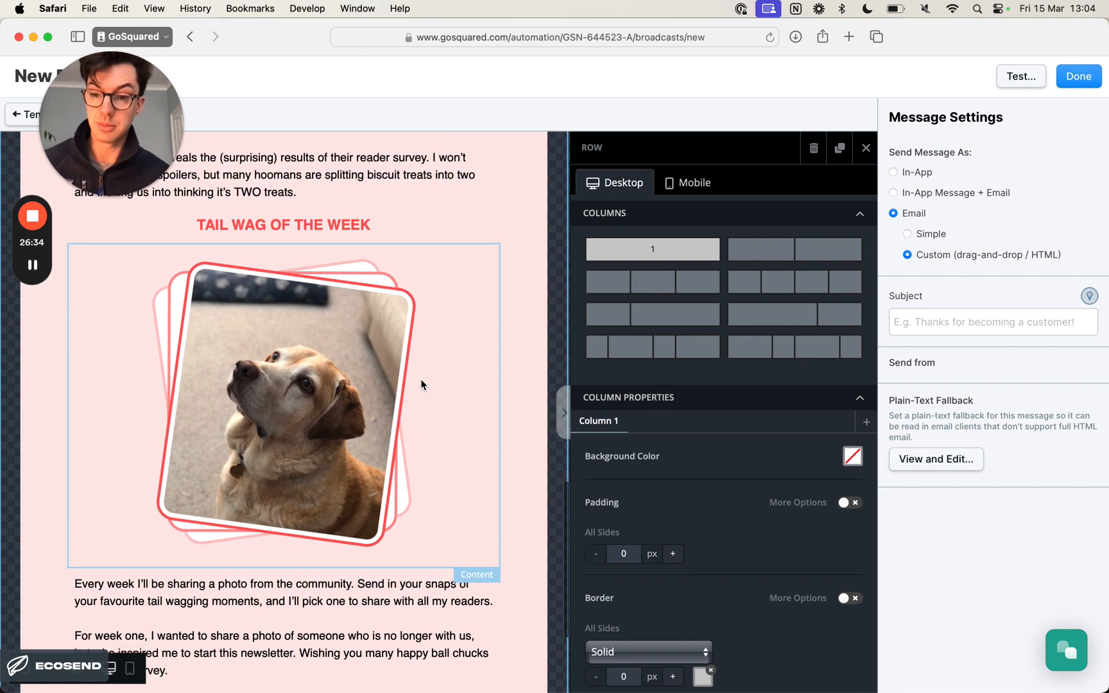
pyautogui.scroll(15, 419, 385)
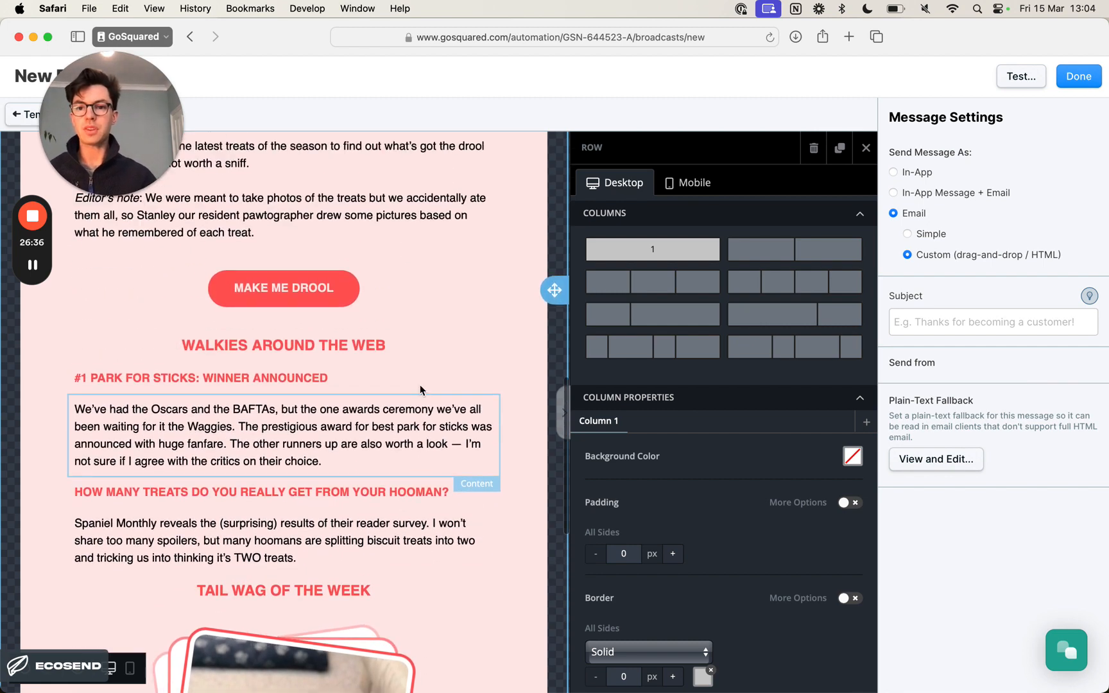
pyautogui.scroll(10, 419, 385)
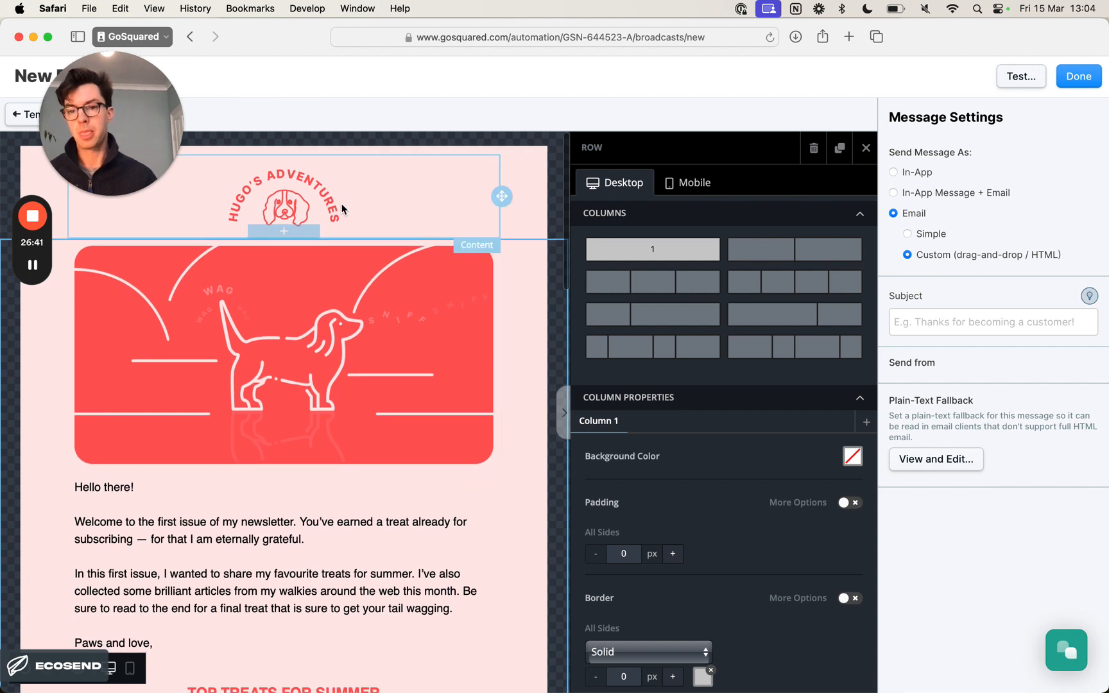
pyautogui.scroll(-3, 346, 211)
pyautogui.scroll(3, 327, 215)
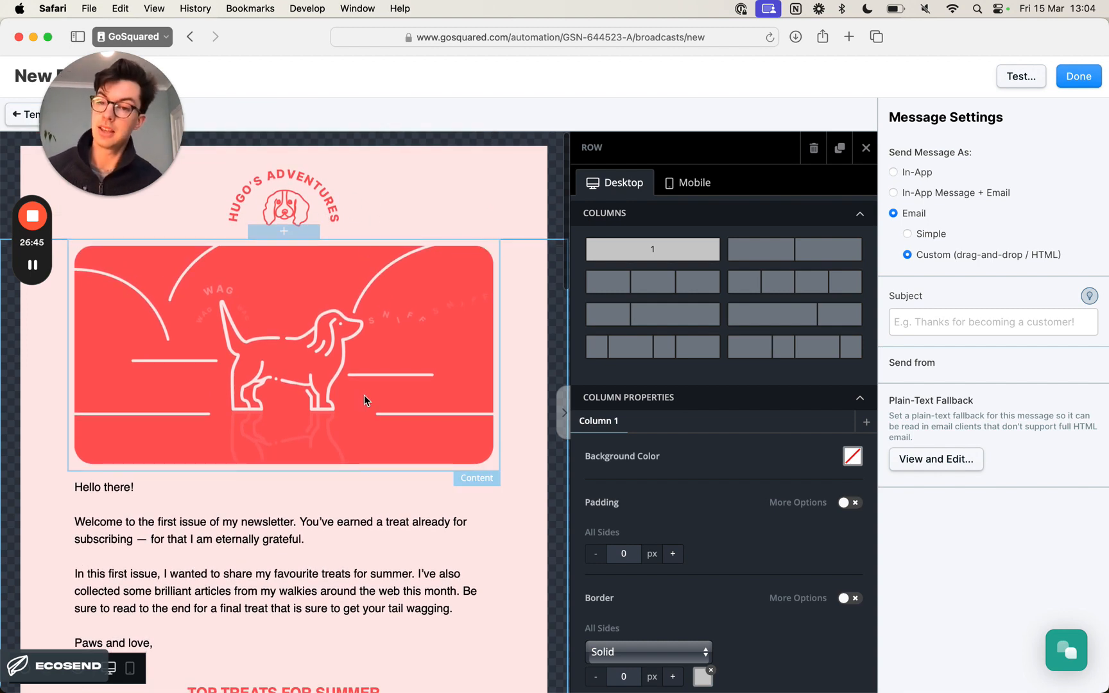
pyautogui.scroll(-1, 373, 342)
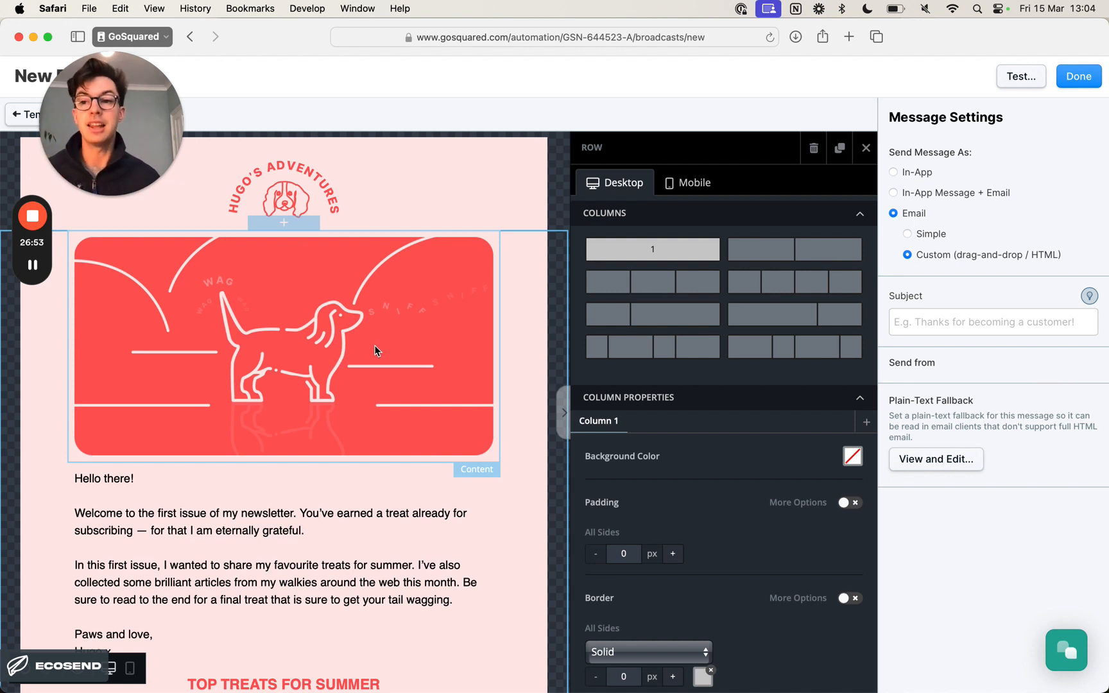
pyautogui.scroll(-1, 372, 353)
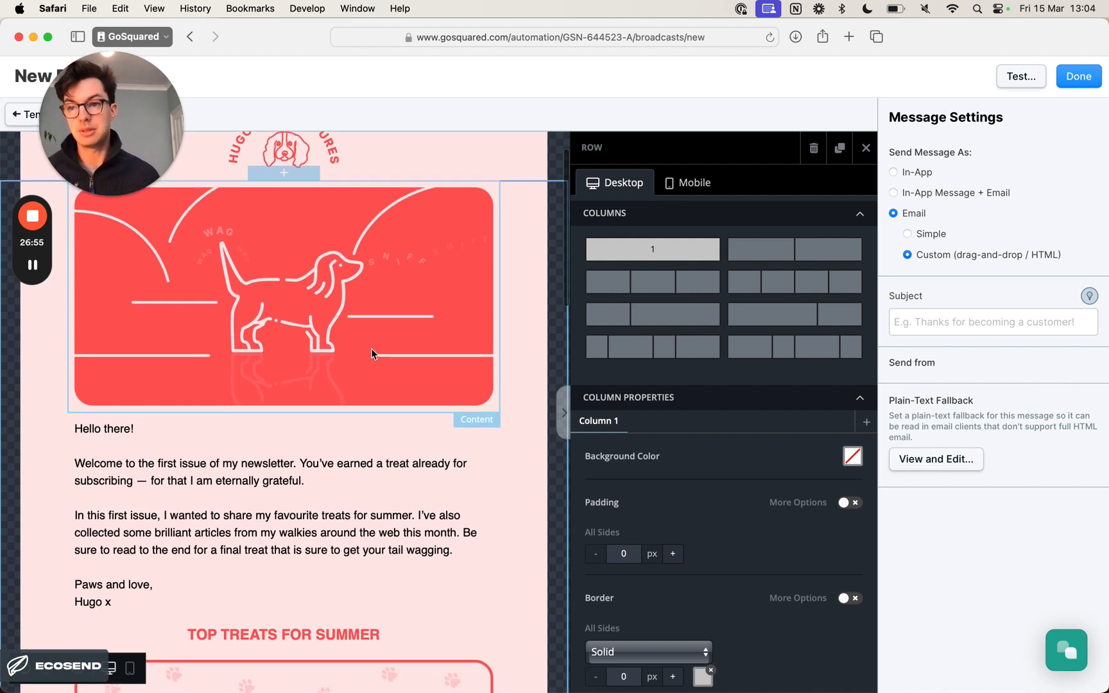
pyautogui.press('super+Tab')
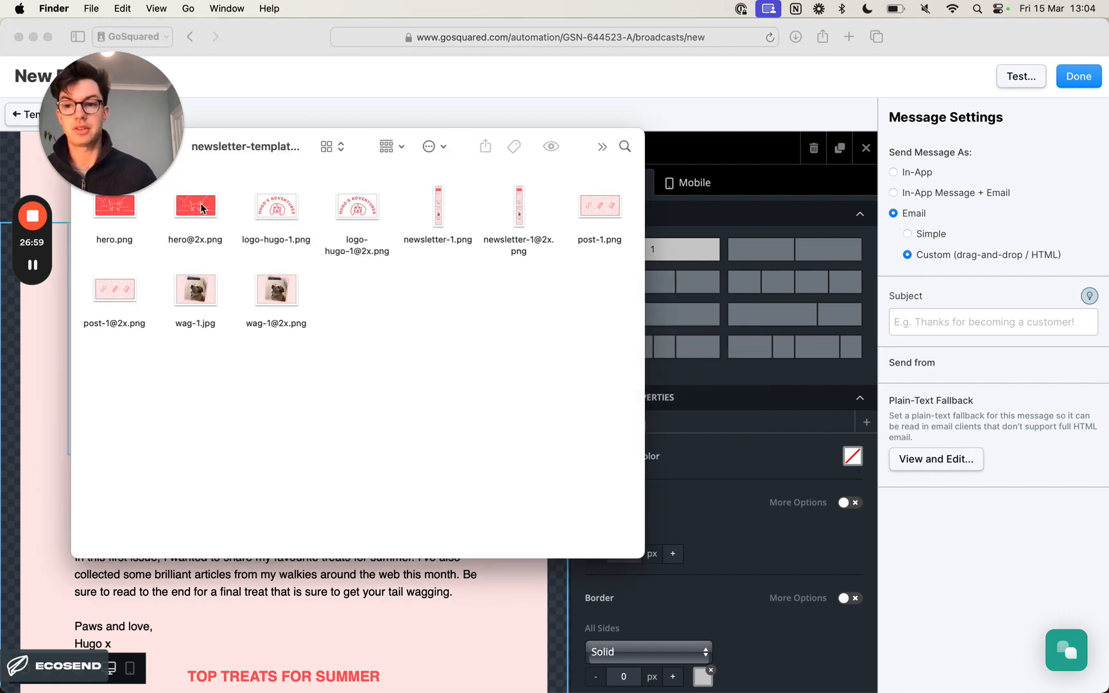
pyautogui.click(201, 209)
pyautogui.rightClick(201, 209)
pyautogui.click(247, 276)
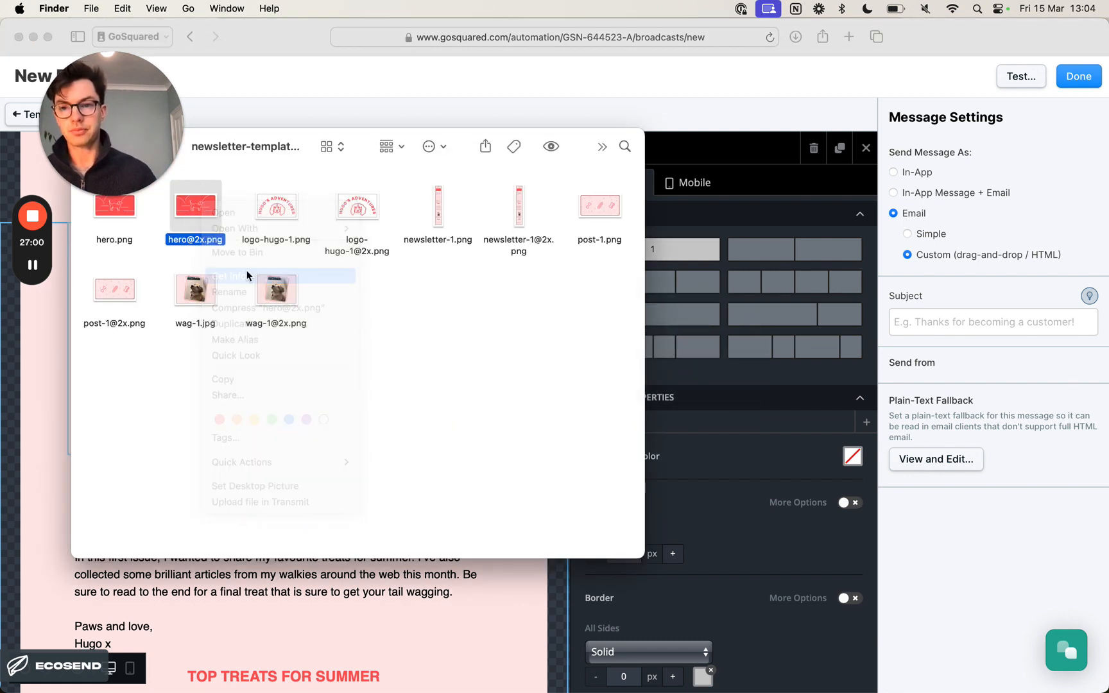
pyautogui.moveTo(173, 40); pyautogui.dragTo(638, 111)
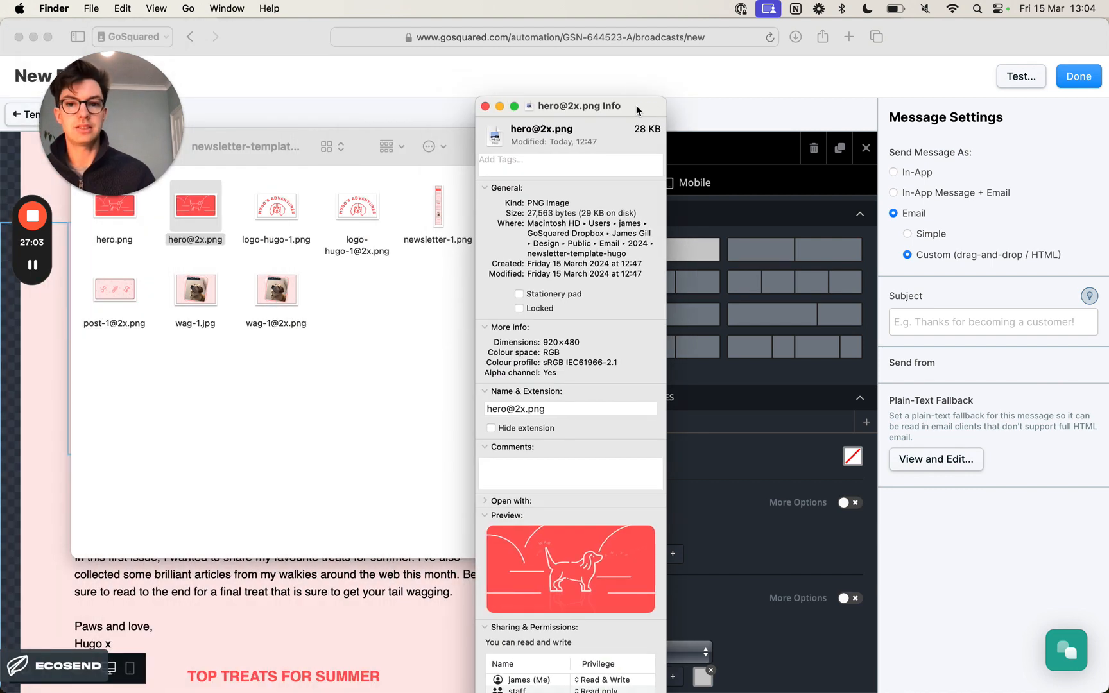
pyautogui.click(484, 106)
pyautogui.click(317, 302)
pyautogui.press('super+Tab')
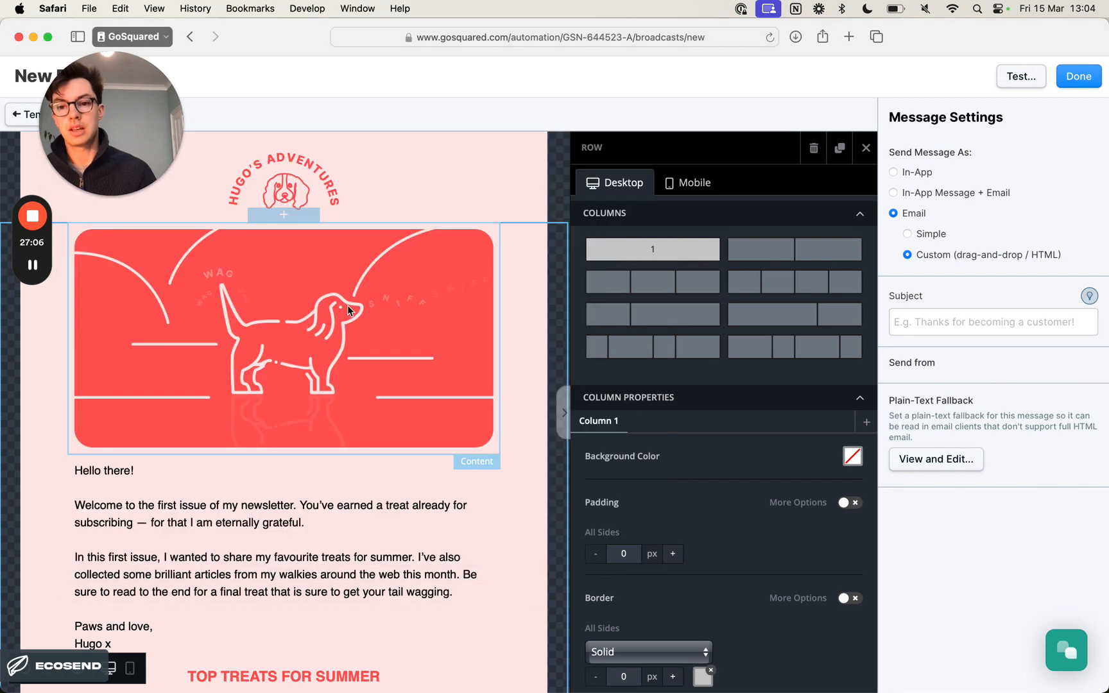
# - Examine the images throughout the newsletter, from the Tail Wag of the Week photo to the logo and hero image
pyautogui.scroll(-15, 345, 304)
pyautogui.scroll(-5, 344, 304)
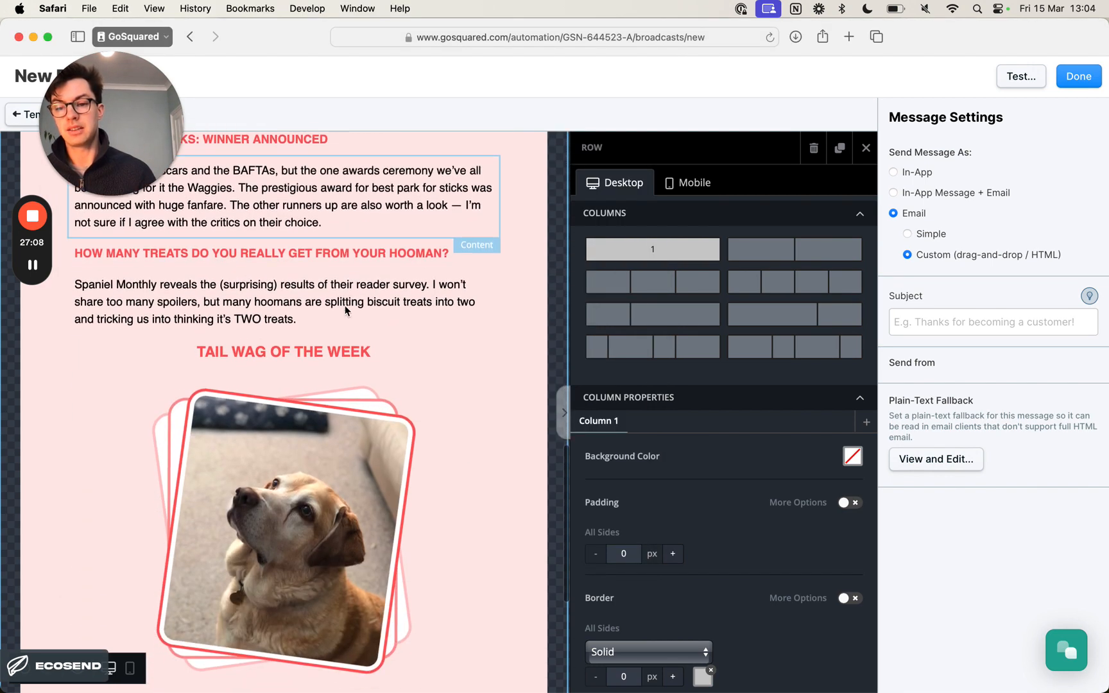
pyautogui.scroll(1, 303, 478)
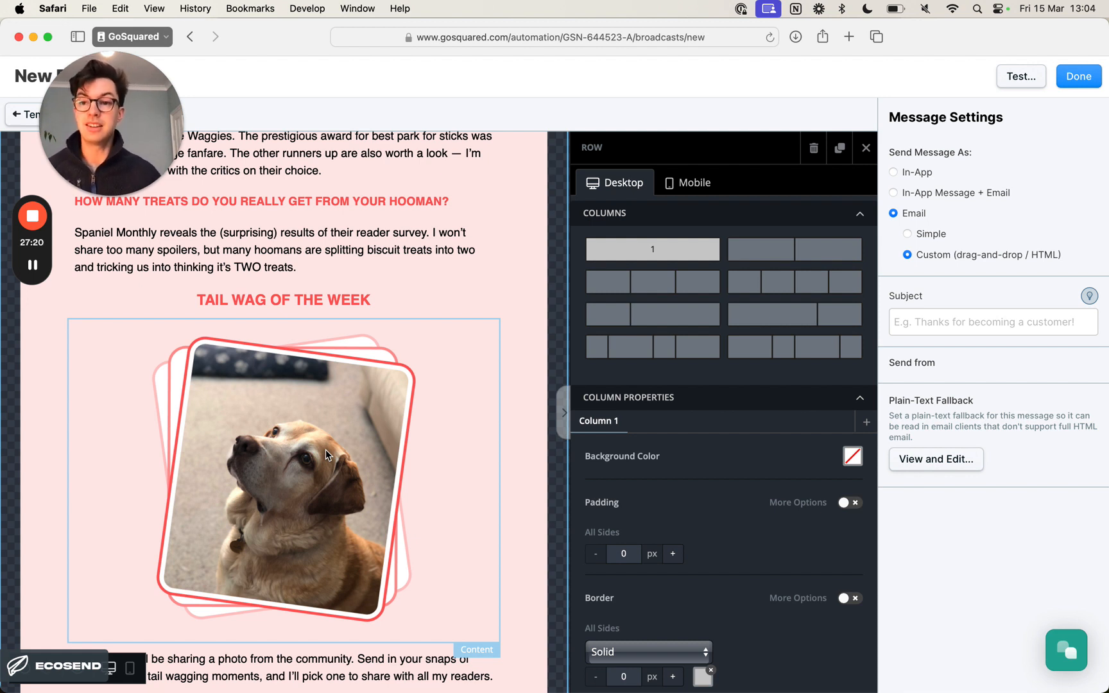
pyautogui.scroll(-2, 374, 433)
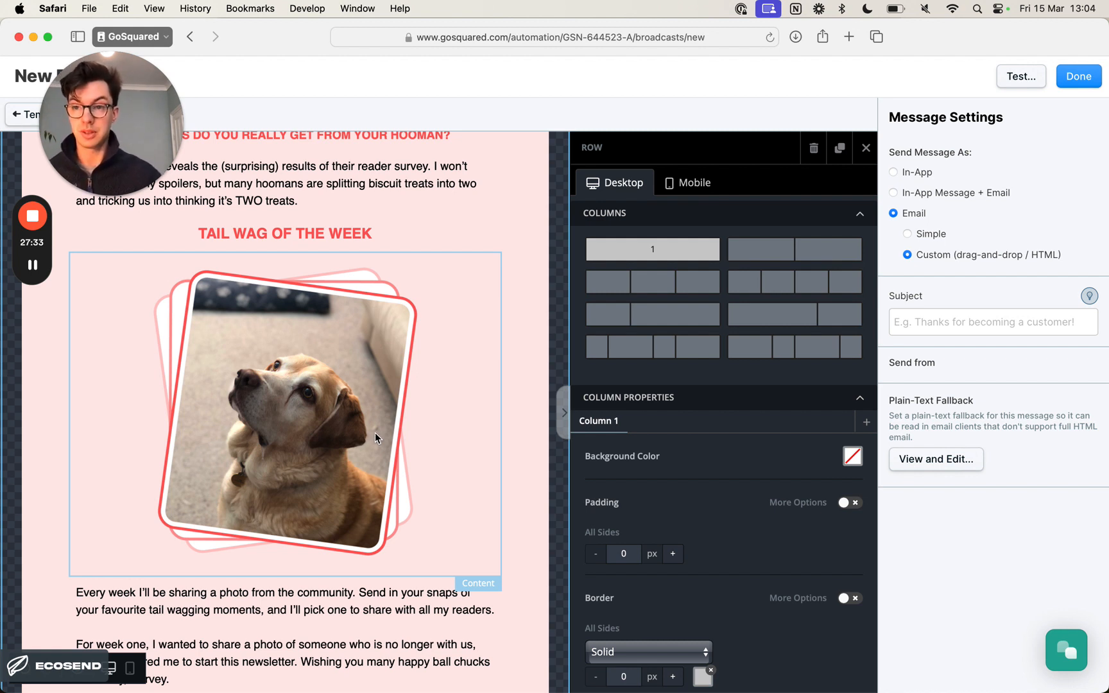
pyautogui.scroll(-1, 368, 435)
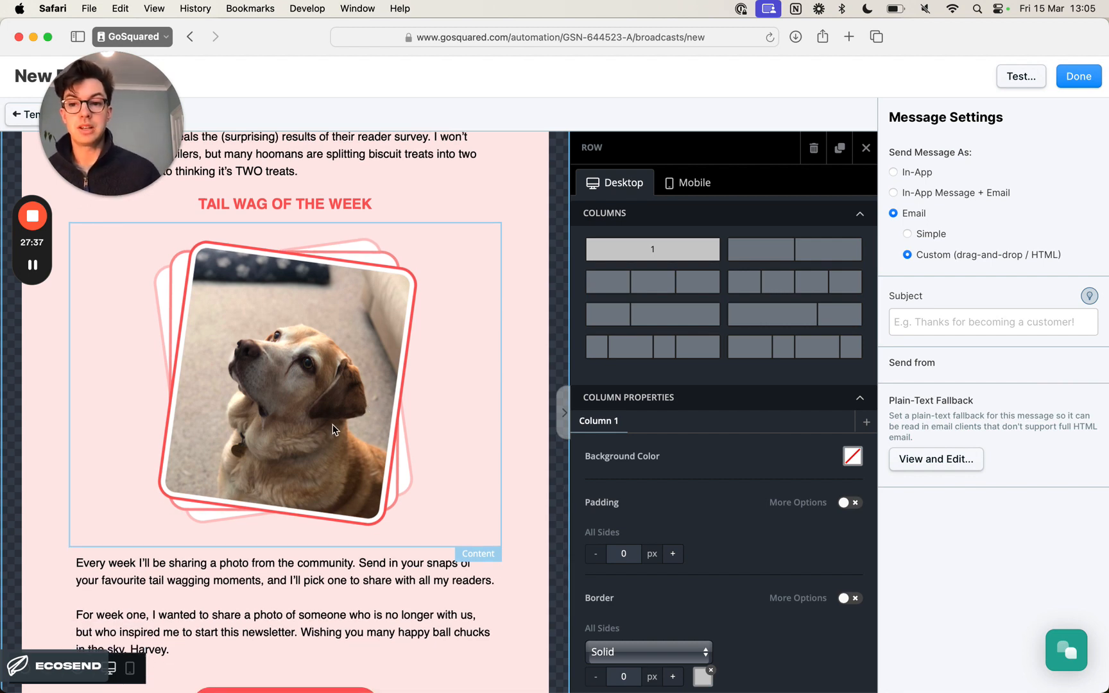
pyautogui.scroll(15, 332, 425)
pyautogui.scroll(10, 333, 425)
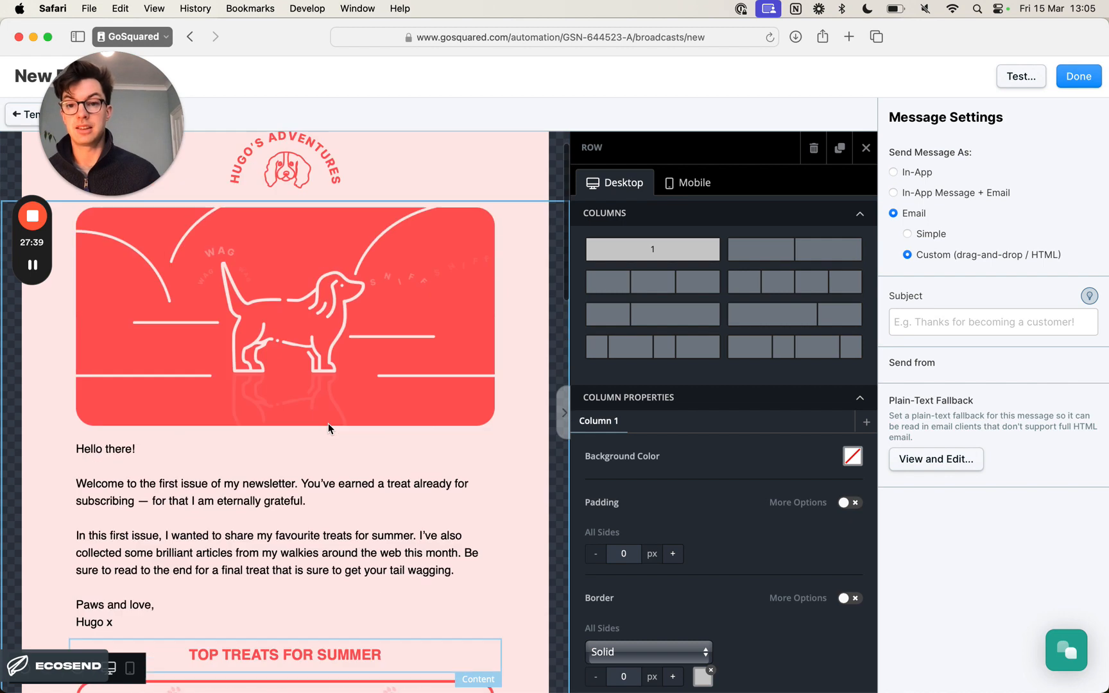
pyautogui.click(328, 206)
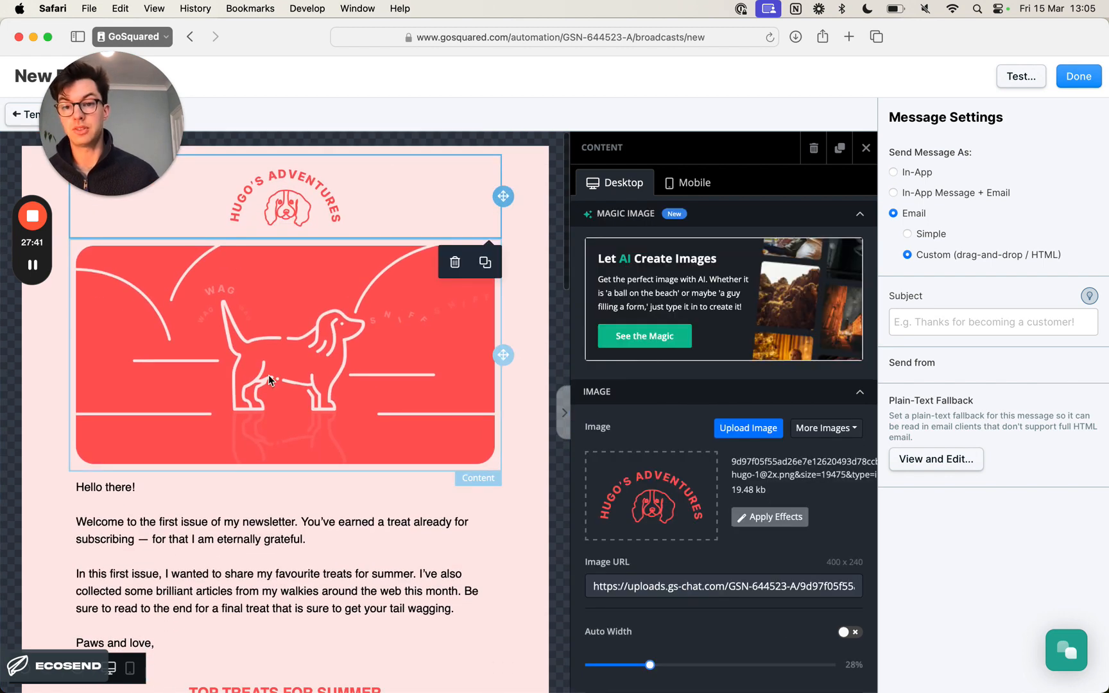
pyautogui.scroll(-2, 347, 367)
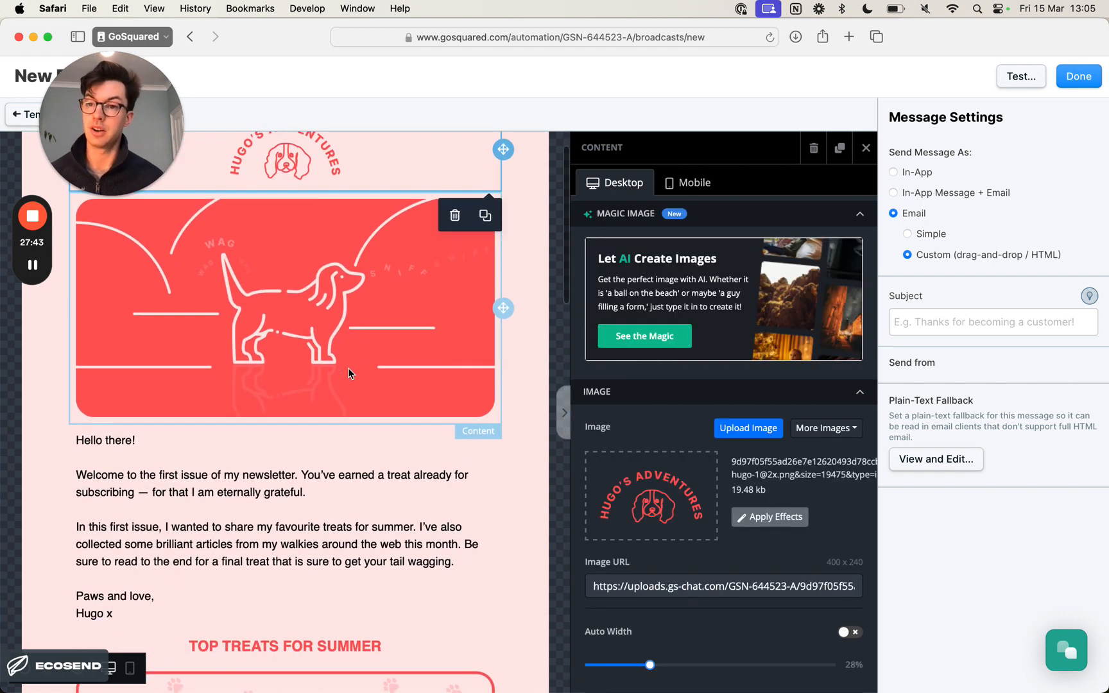
pyautogui.scroll(2, 347, 367)
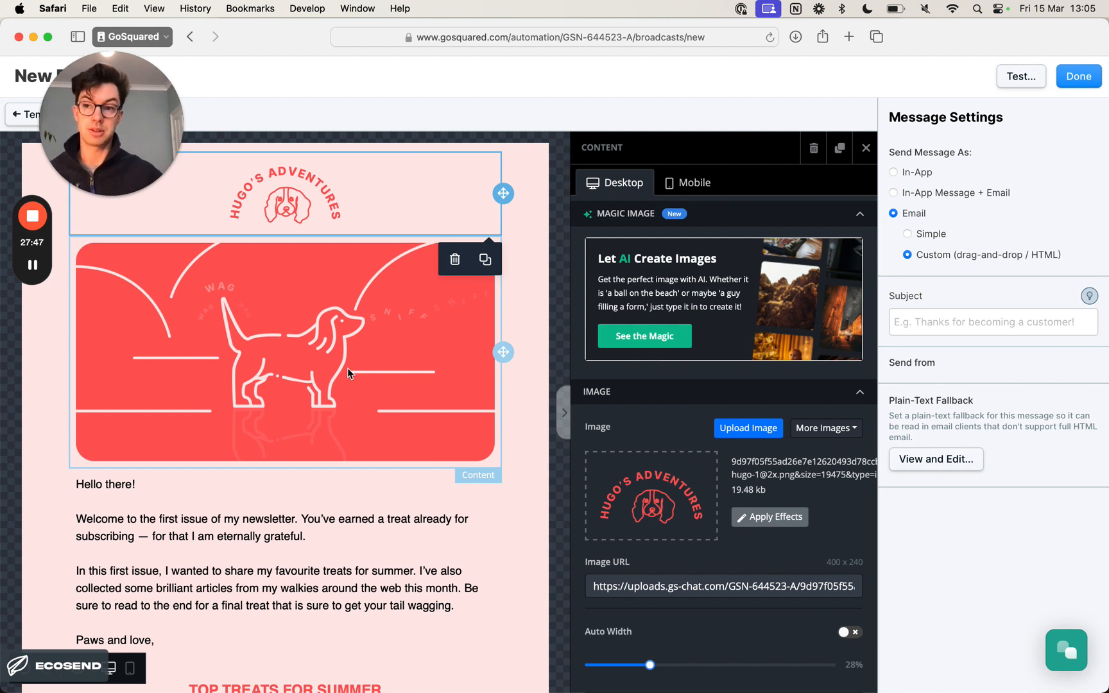
# - Inspect the image properties of the hero image and the Tail Wag of the Week photo in the newsletter
pyautogui.scroll(-1, 354, 374)
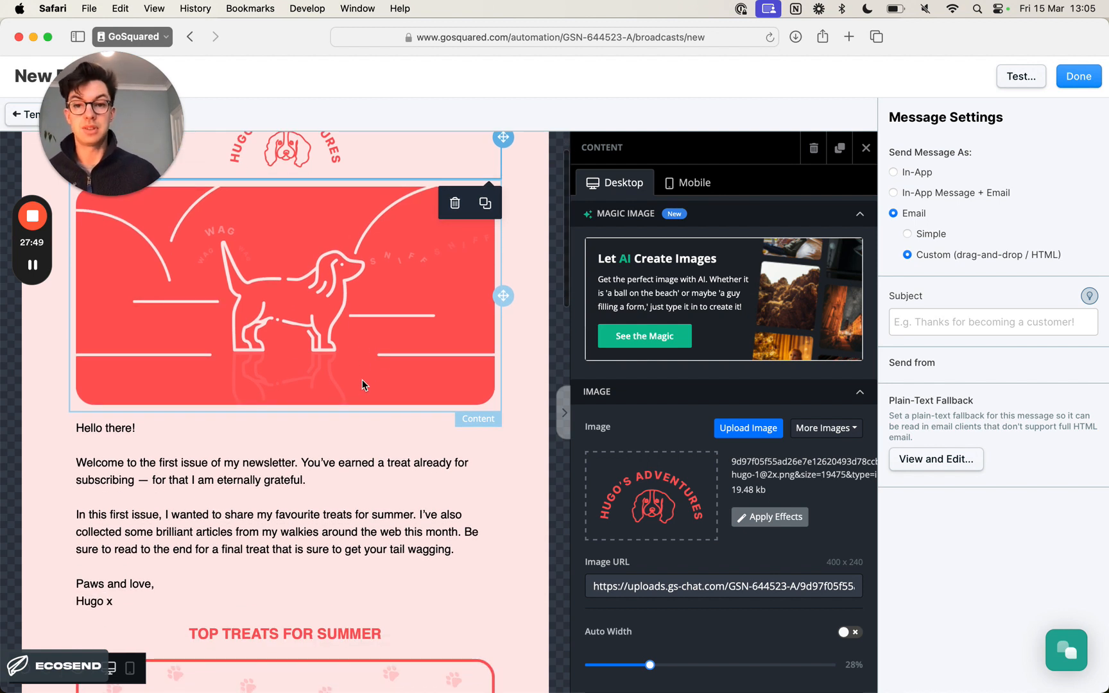
pyautogui.click(362, 379)
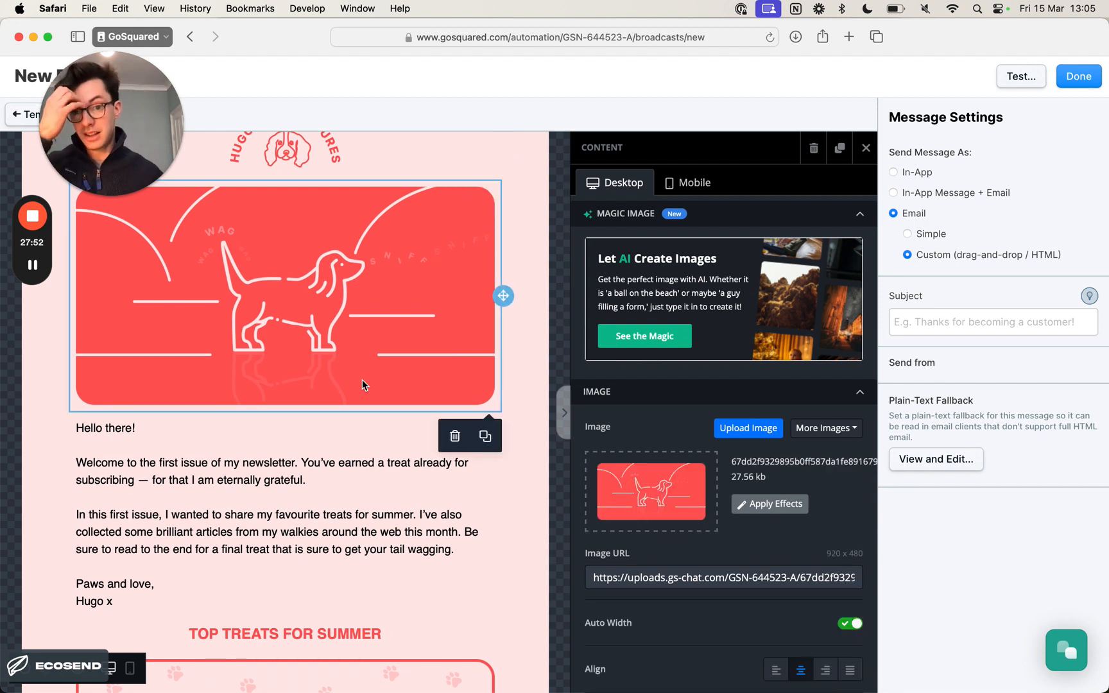
pyautogui.scroll(-15, 359, 381)
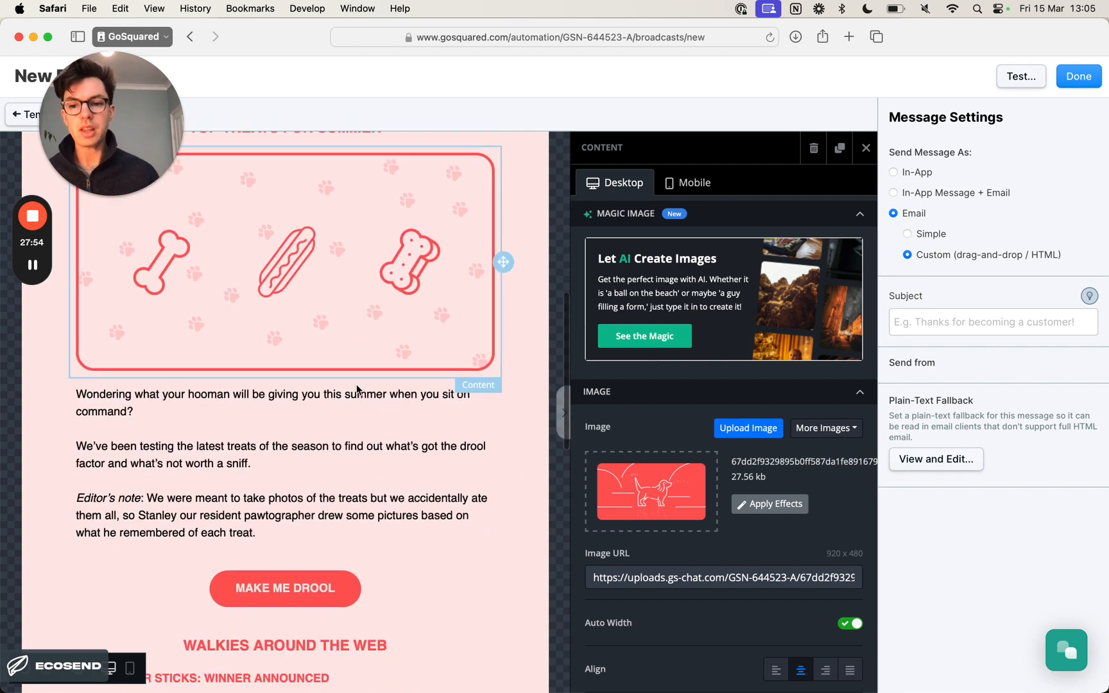
pyautogui.click(351, 411)
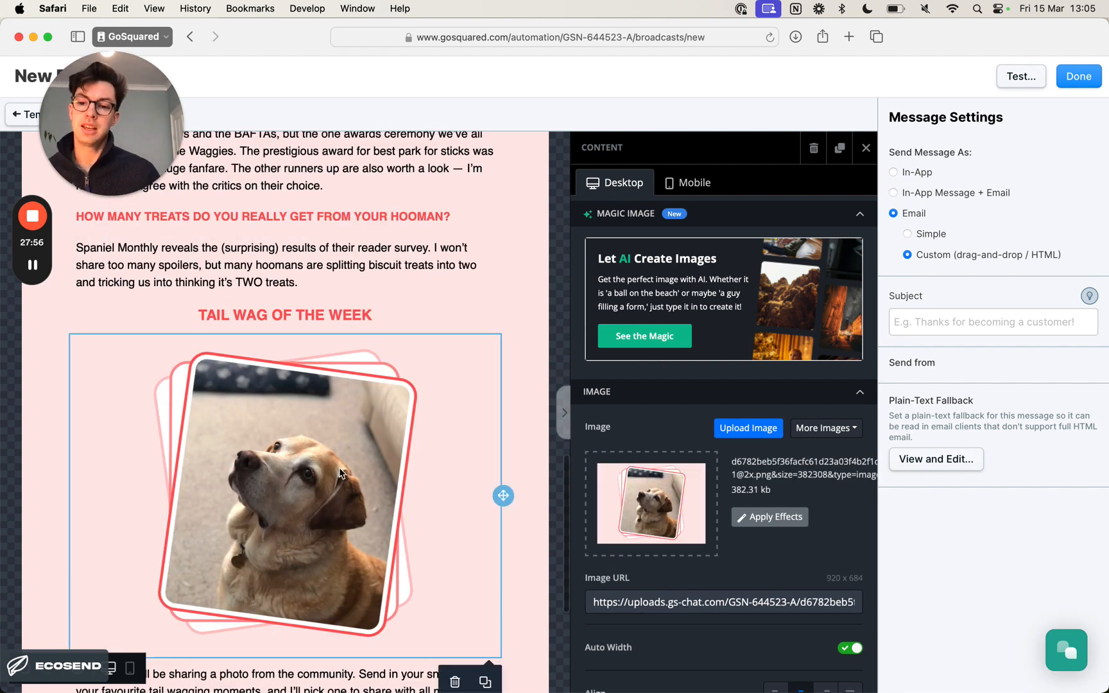
pyautogui.scroll(-1, 333, 470)
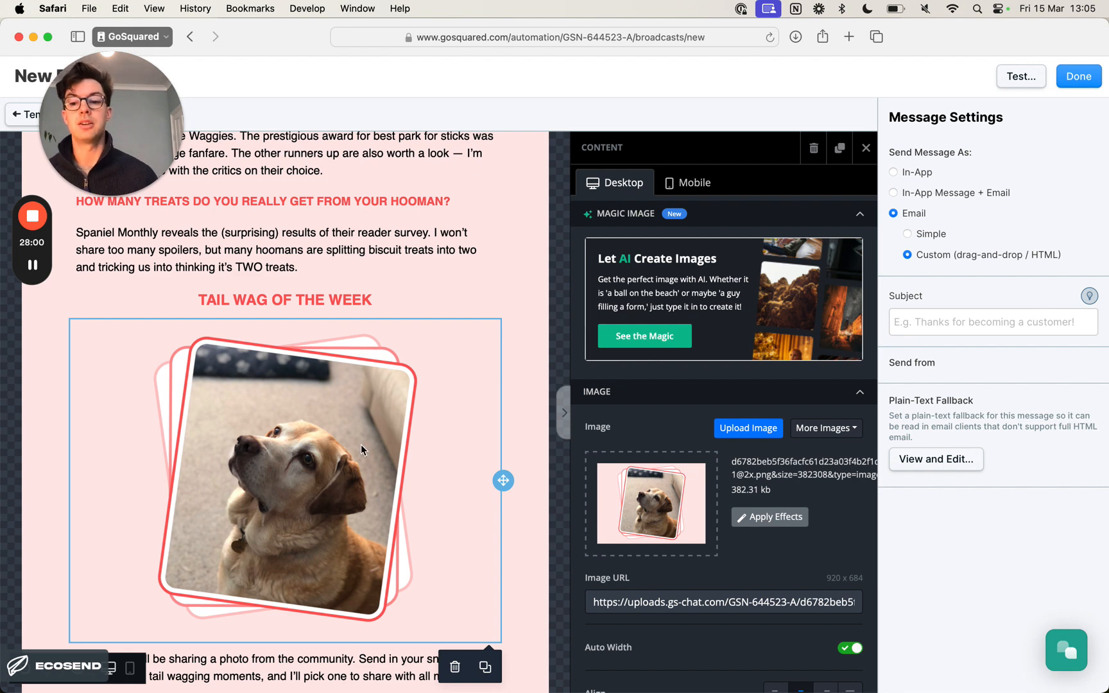
pyautogui.scroll(-2, 361, 444)
pyautogui.press('super+Tab')
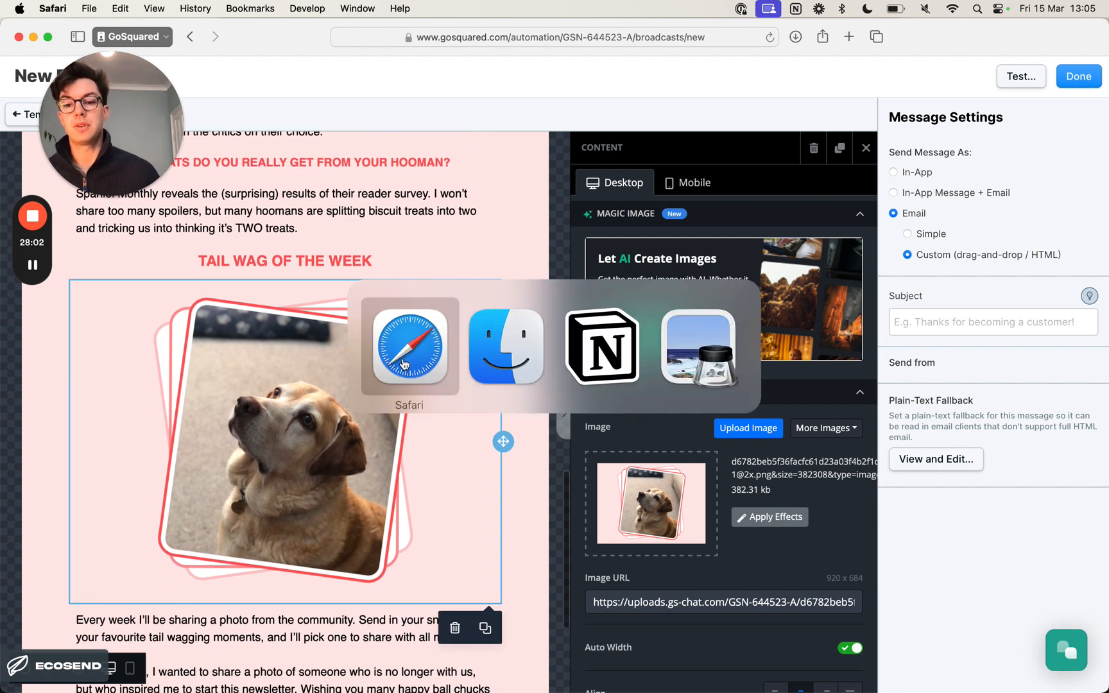
pyautogui.click(492, 358)
pyautogui.click(297, 292)
pyautogui.rightClick(290, 291)
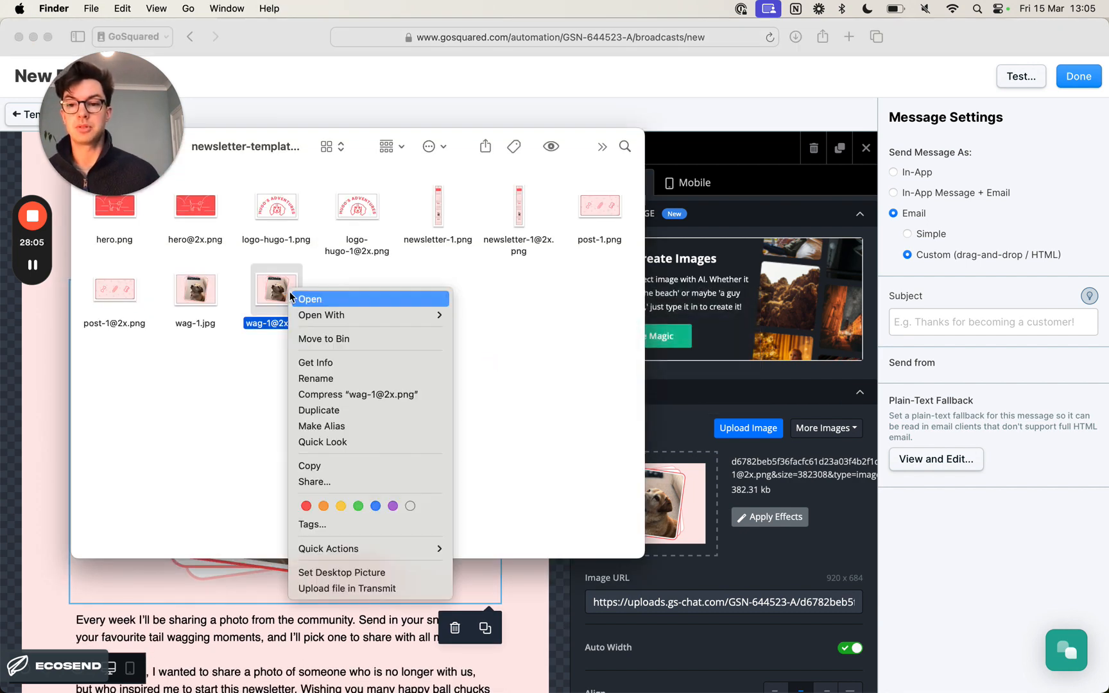
pyautogui.click(343, 362)
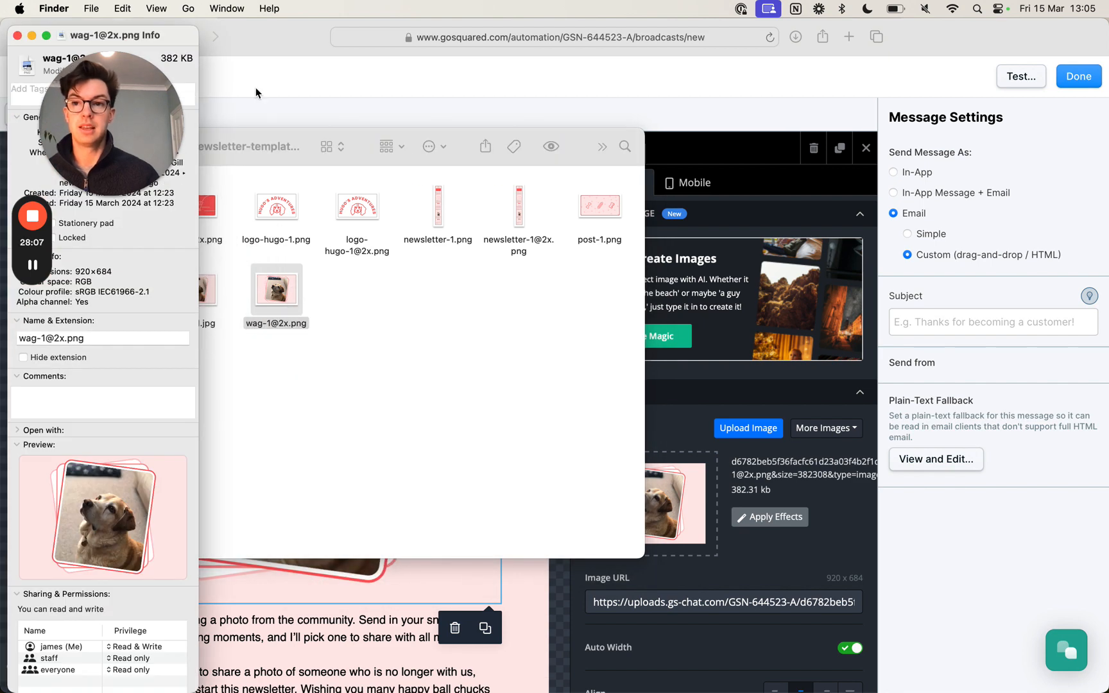
pyautogui.moveTo(128, 43); pyautogui.dragTo(630, 47)
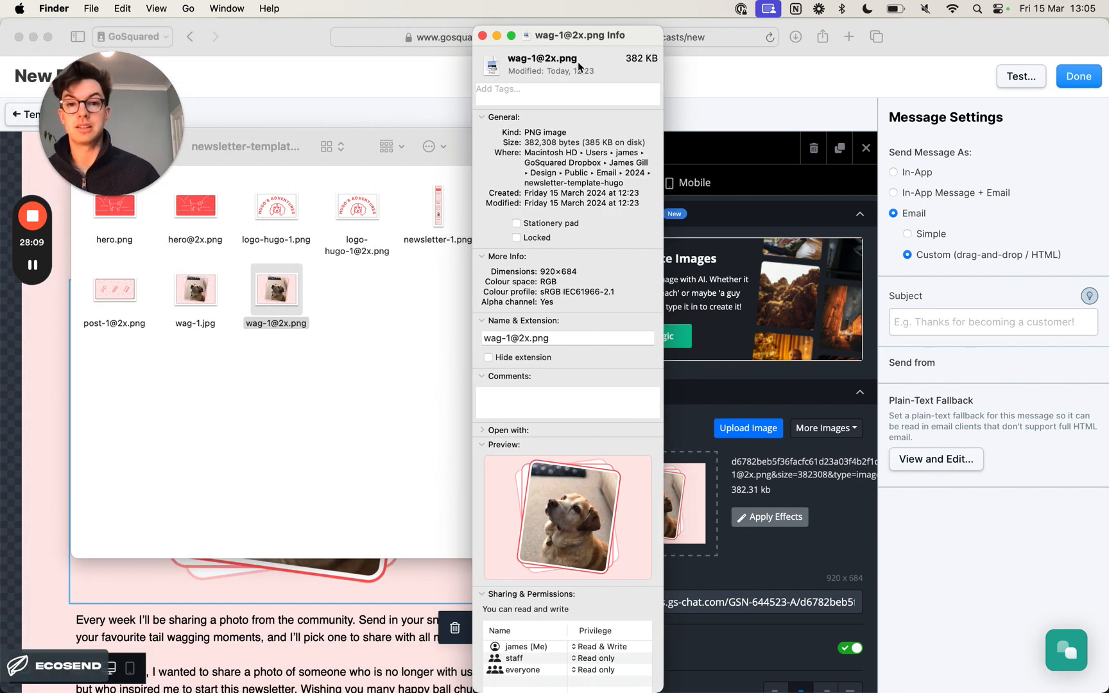
pyautogui.click(483, 35)
pyautogui.click(466, 309)
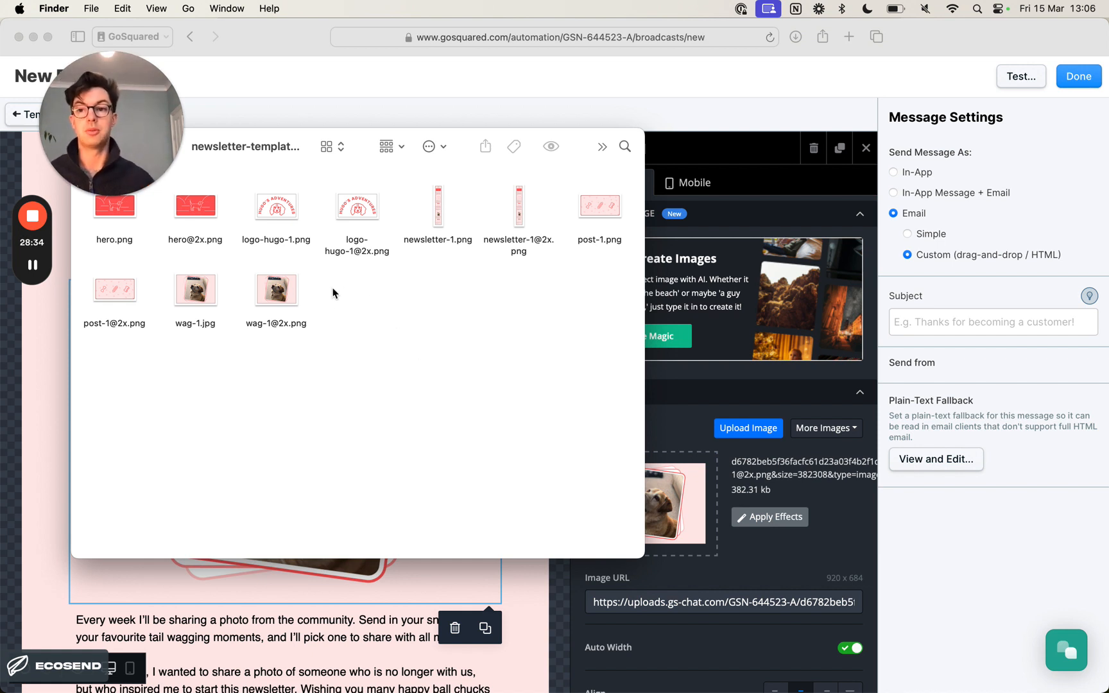
pyautogui.click(280, 290)
pyautogui.click(346, 321)
pyautogui.press('super+Tab')
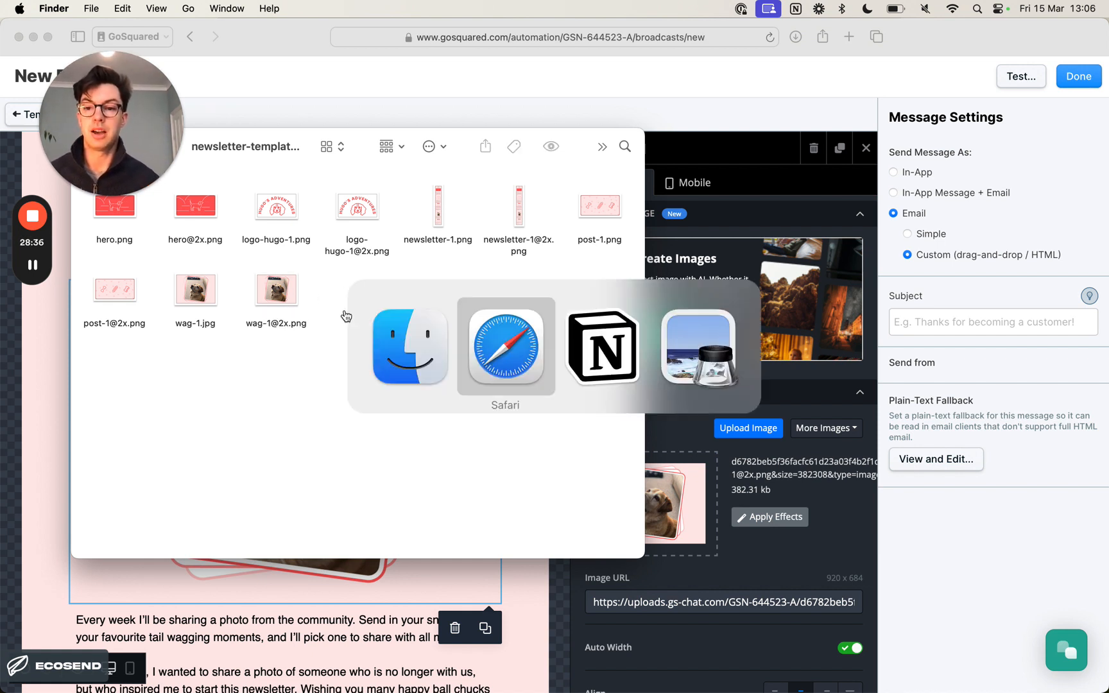
pyautogui.click(506, 347)
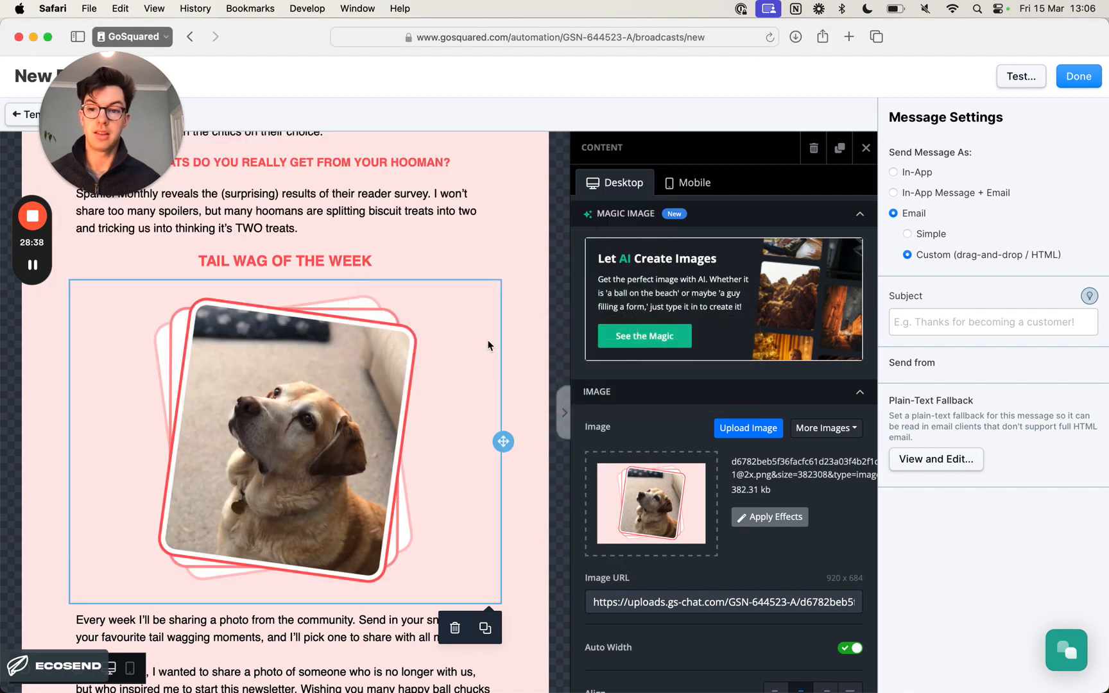
# - Review the Tail Wag of the Week section from its photo down to the email footer
pyautogui.click(522, 335)
pyautogui.scroll(-3, 518, 333)
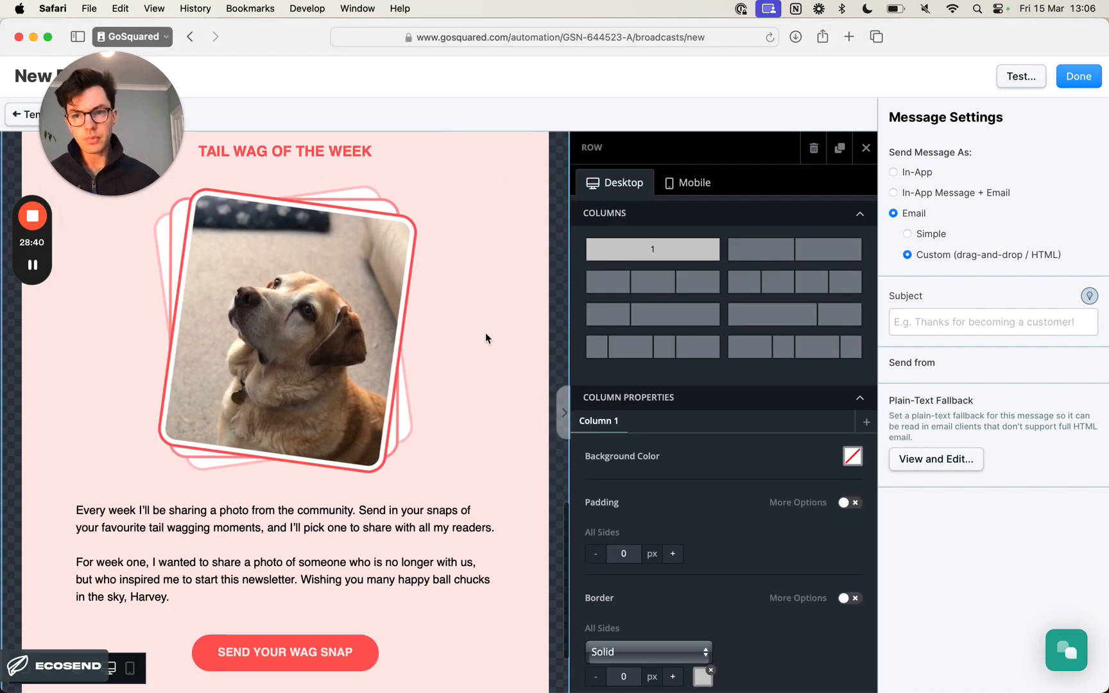
pyautogui.click(401, 320)
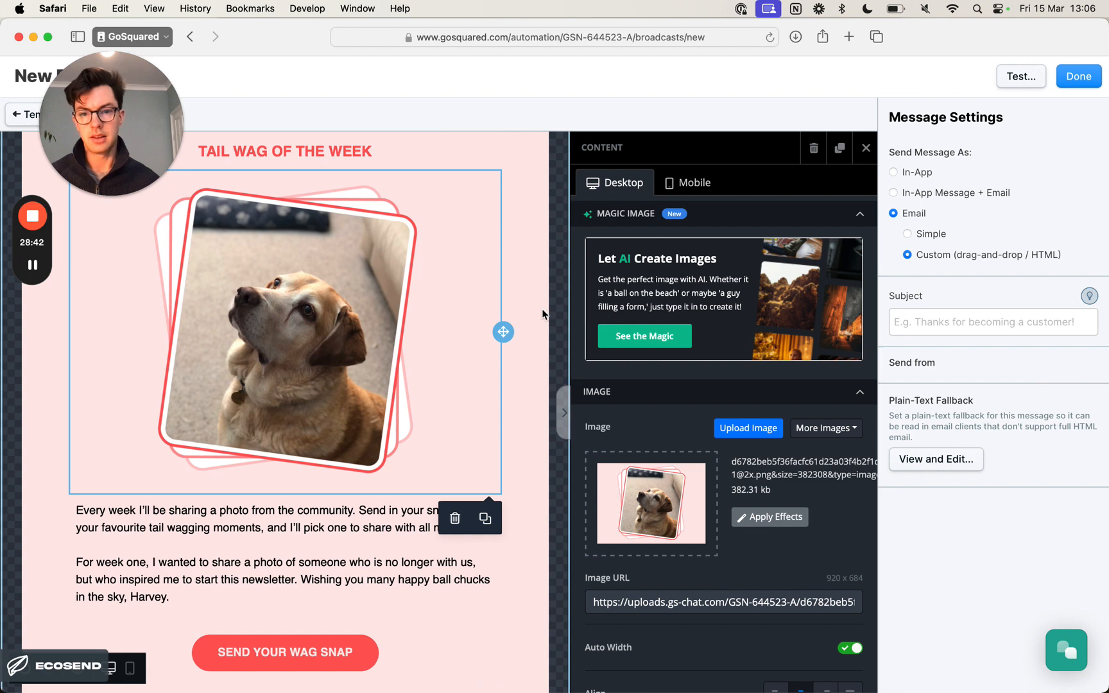
pyautogui.click(539, 314)
pyautogui.scroll(-3, 538, 315)
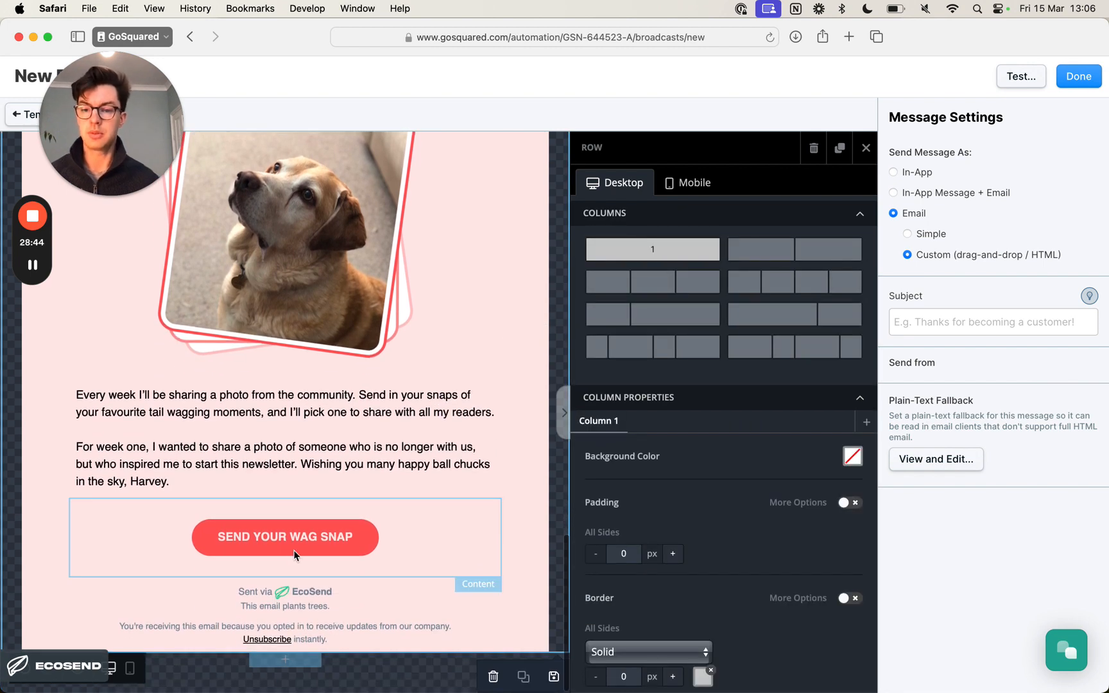
pyautogui.scroll(5, 294, 459)
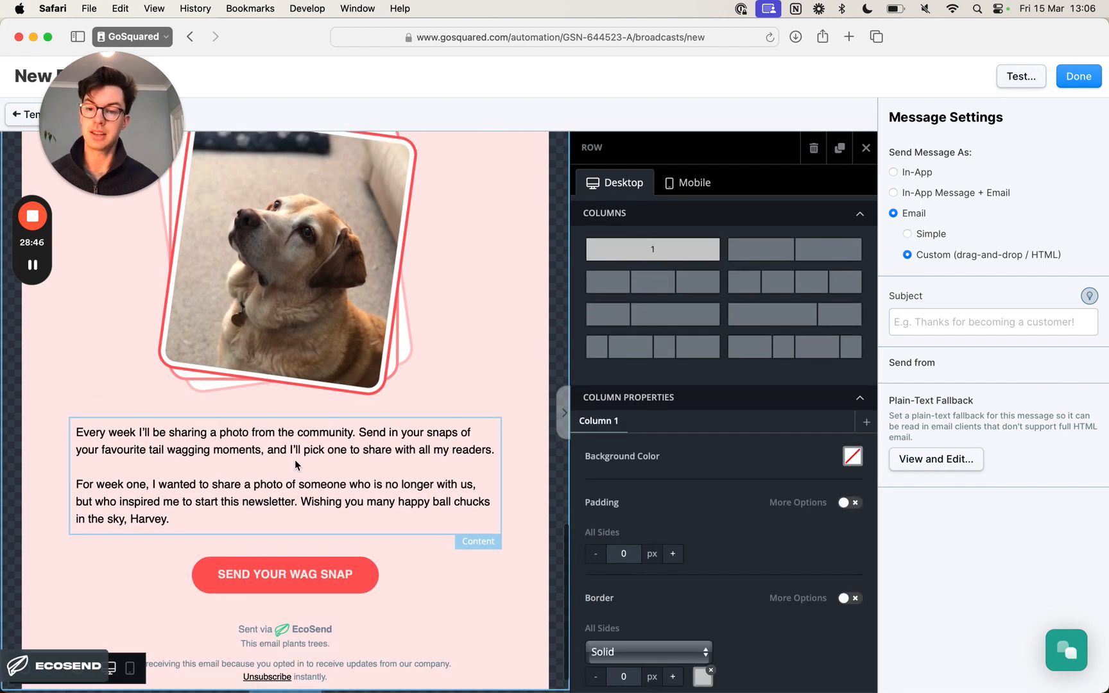
pyautogui.scroll(-5, 294, 462)
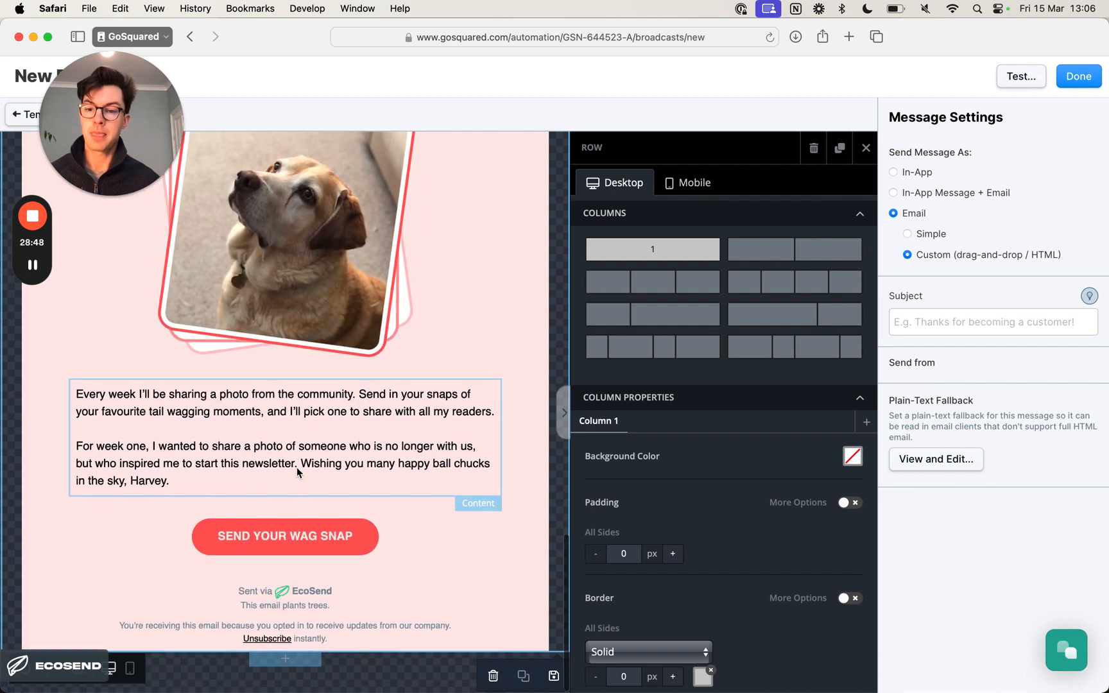
# - Switch to Notion, read the closing copy below the Tail Wag of the Week section, and return to the newsletter in Safari
pyautogui.press('super+Tab')
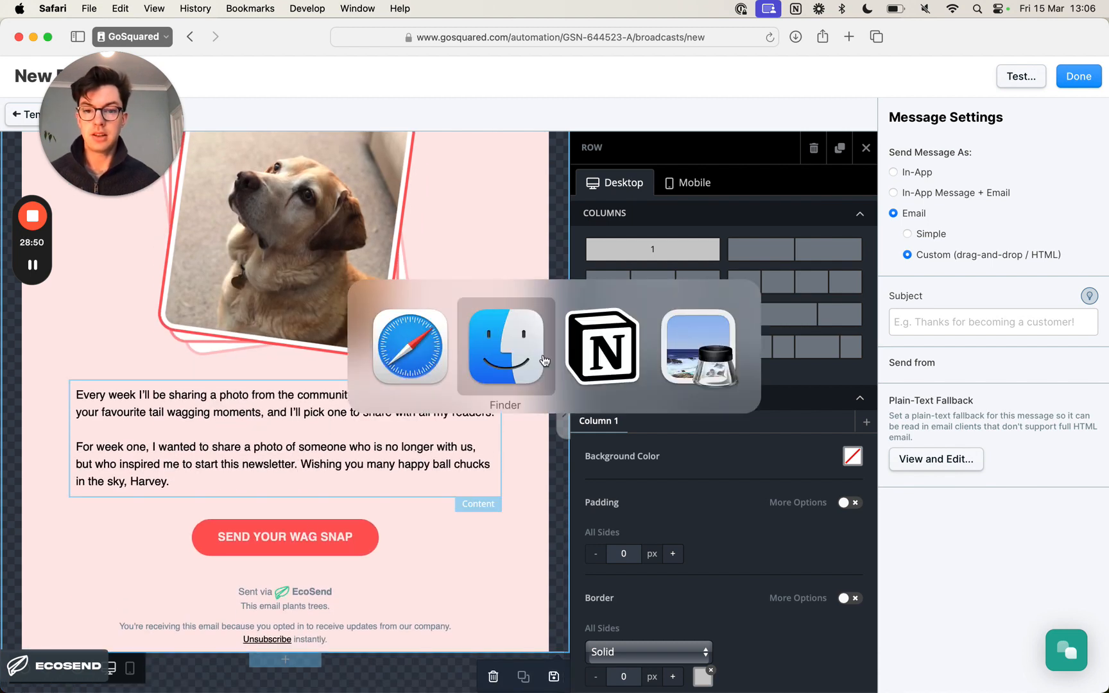
pyautogui.press('super+Tab')
pyautogui.scroll(-5, 434, 384)
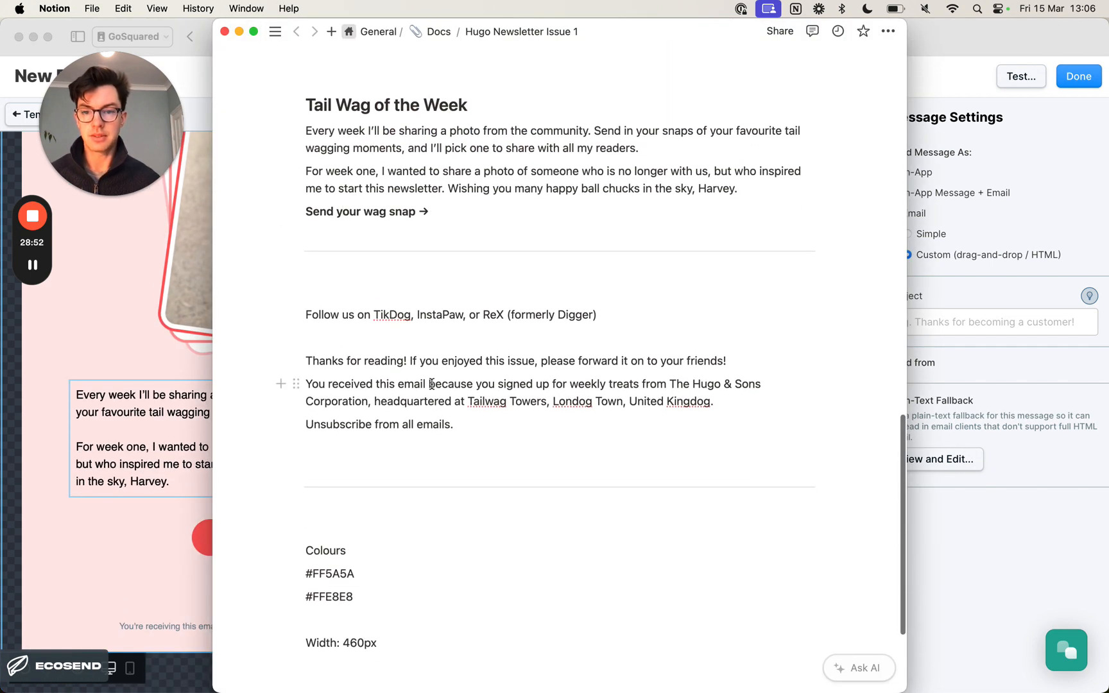
pyautogui.press('super+Tab')
# - Inspect the settings of the "Send your wag snap" button and the EcoSend footer
pyautogui.click(314, 521)
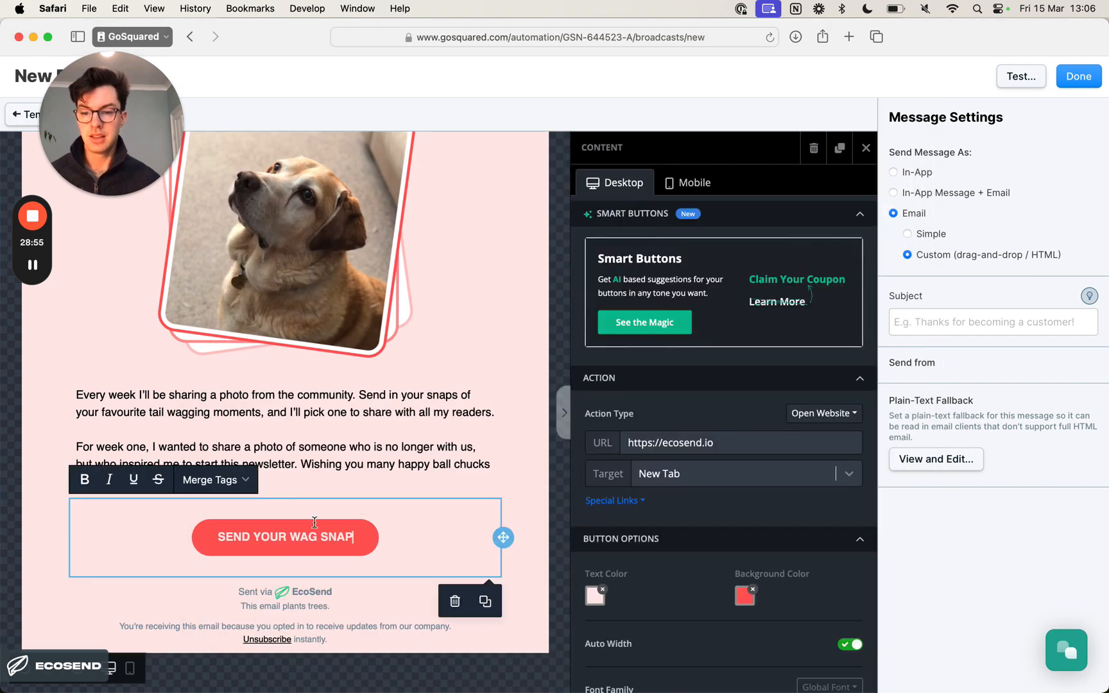
pyautogui.click(324, 607)
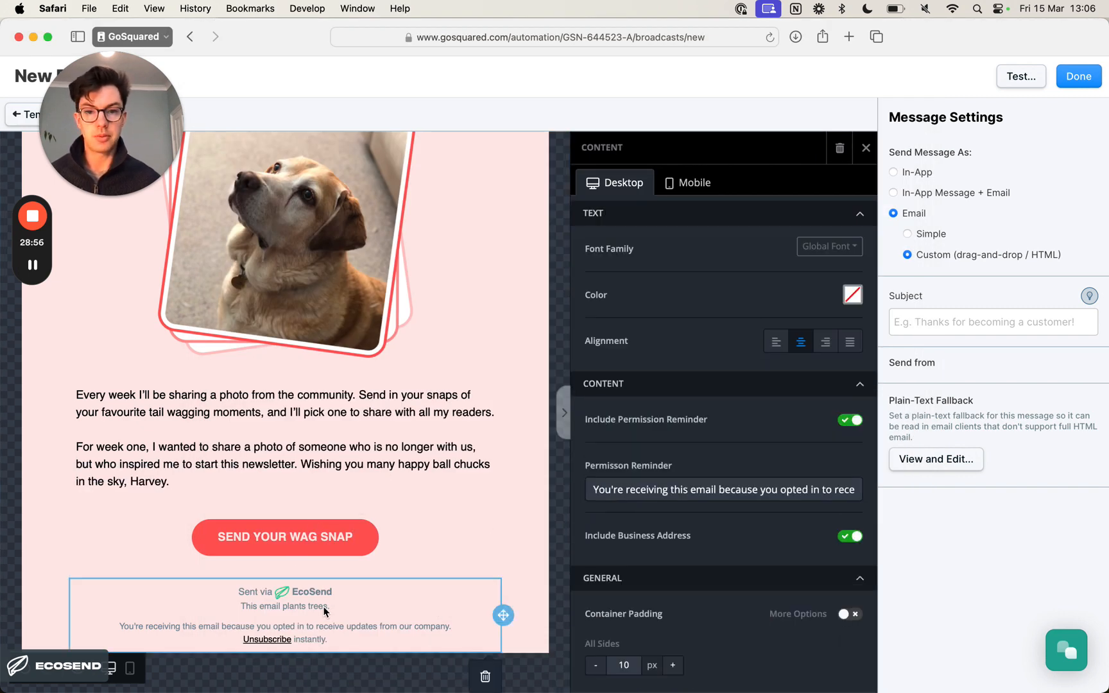
pyautogui.click(534, 565)
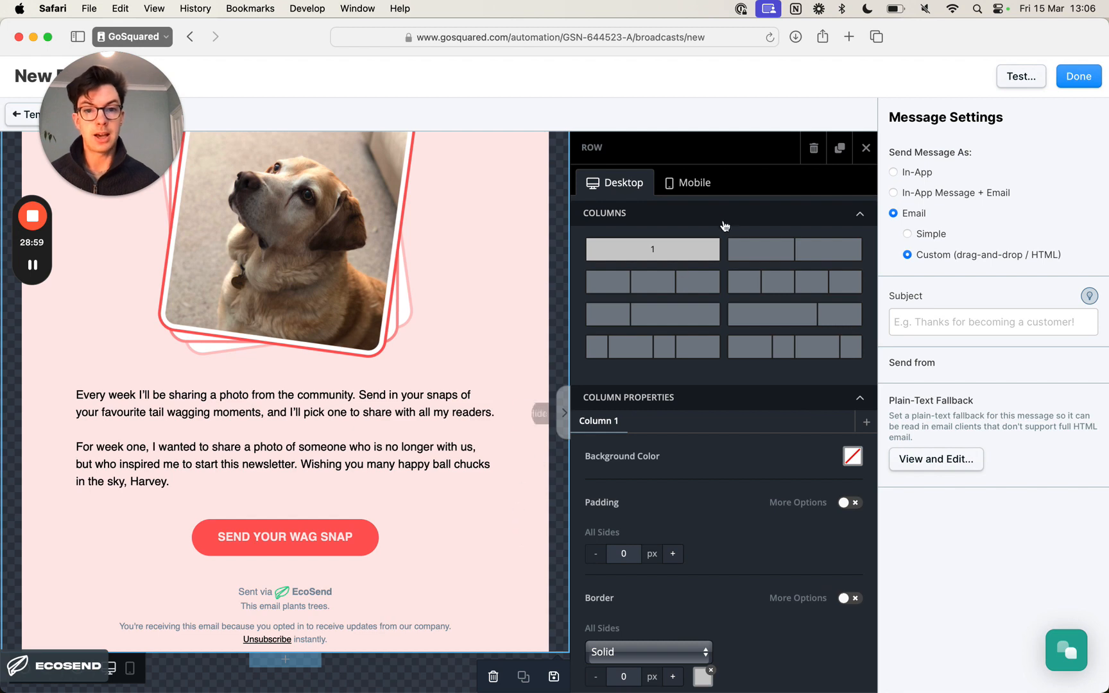
# - Close the row properties and show the content elements available for the newsletter
pyautogui.click(857, 154)
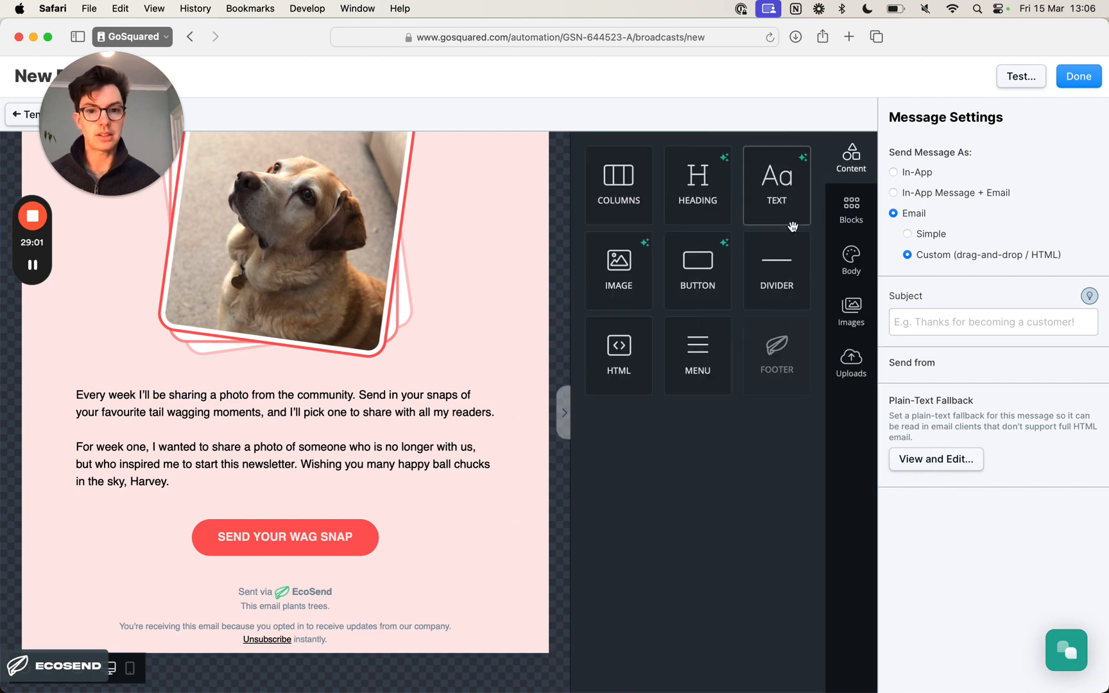
pyautogui.click(838, 217)
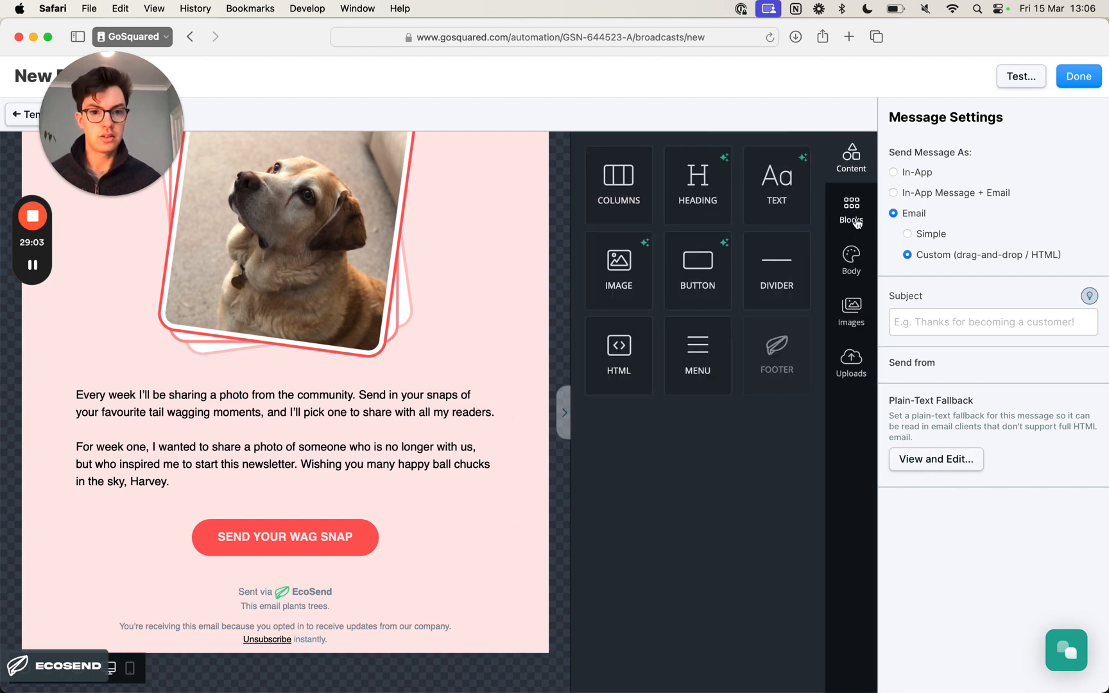
pyautogui.click(864, 169)
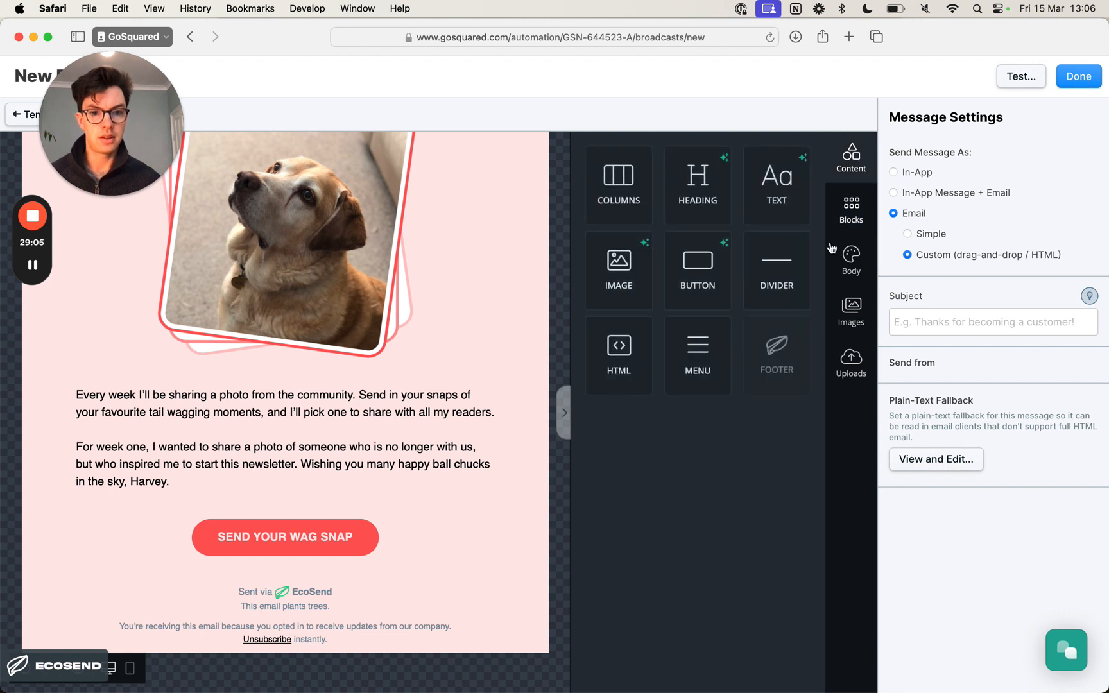
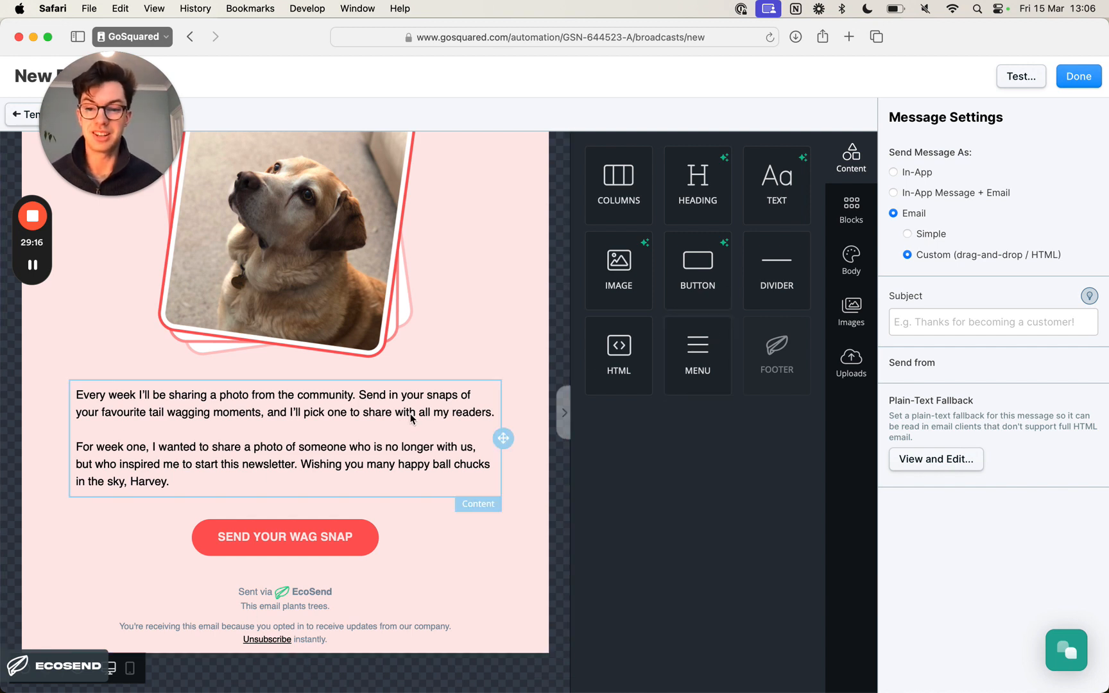
# - Duplicate the Tail Wag of the Week paragraph block and move the copy below the "Send your wag snap" button
pyautogui.click(507, 440)
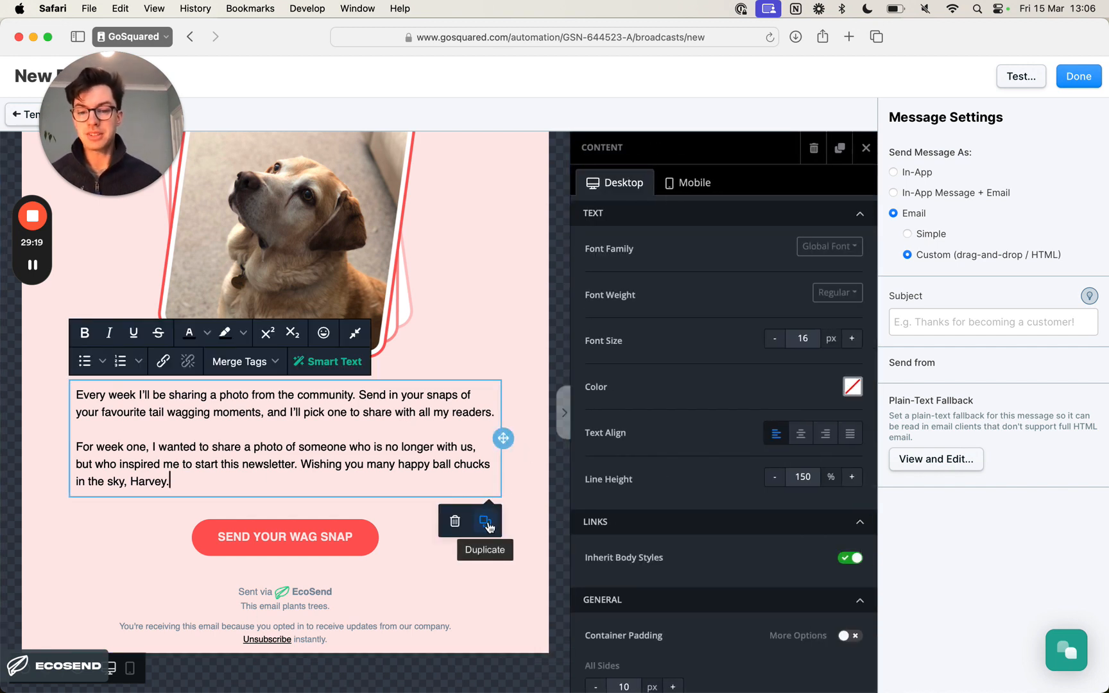
pyautogui.click(486, 522)
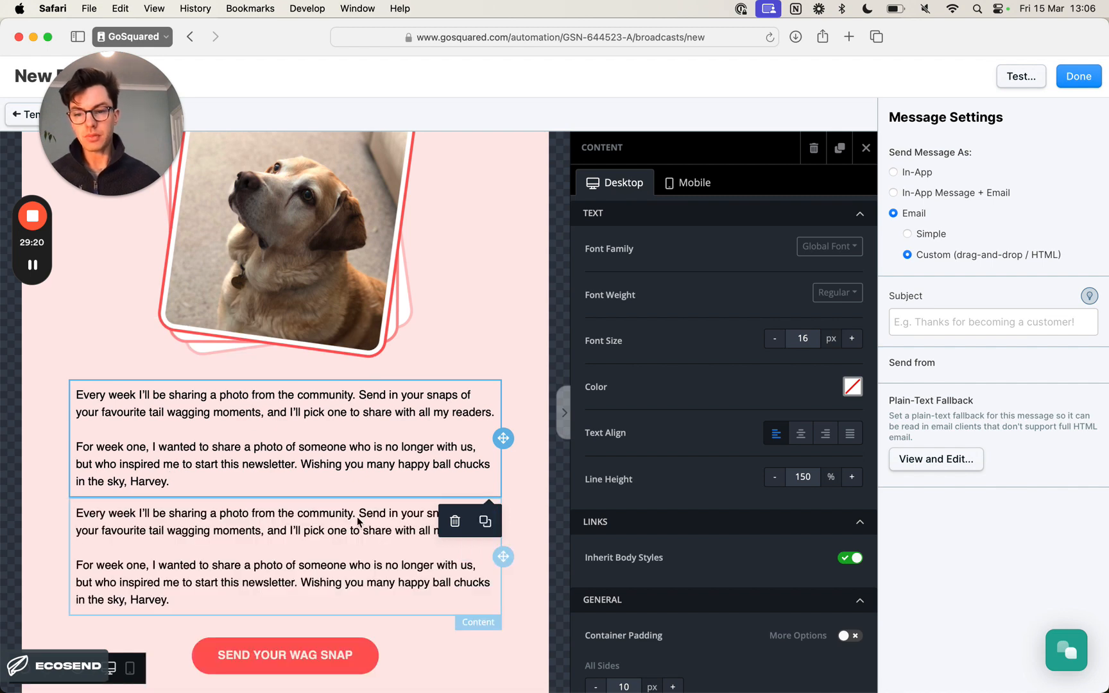
pyautogui.scroll(-3, 368, 442)
pyautogui.click(503, 439)
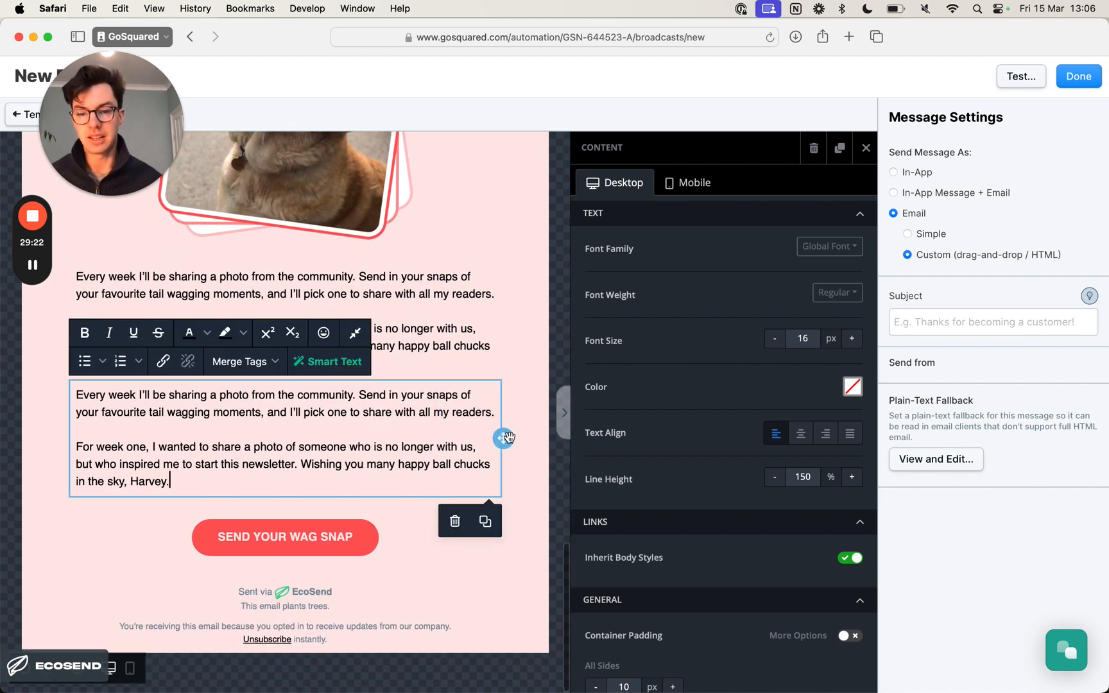
pyautogui.moveTo(503, 442); pyautogui.dragTo(458, 551)
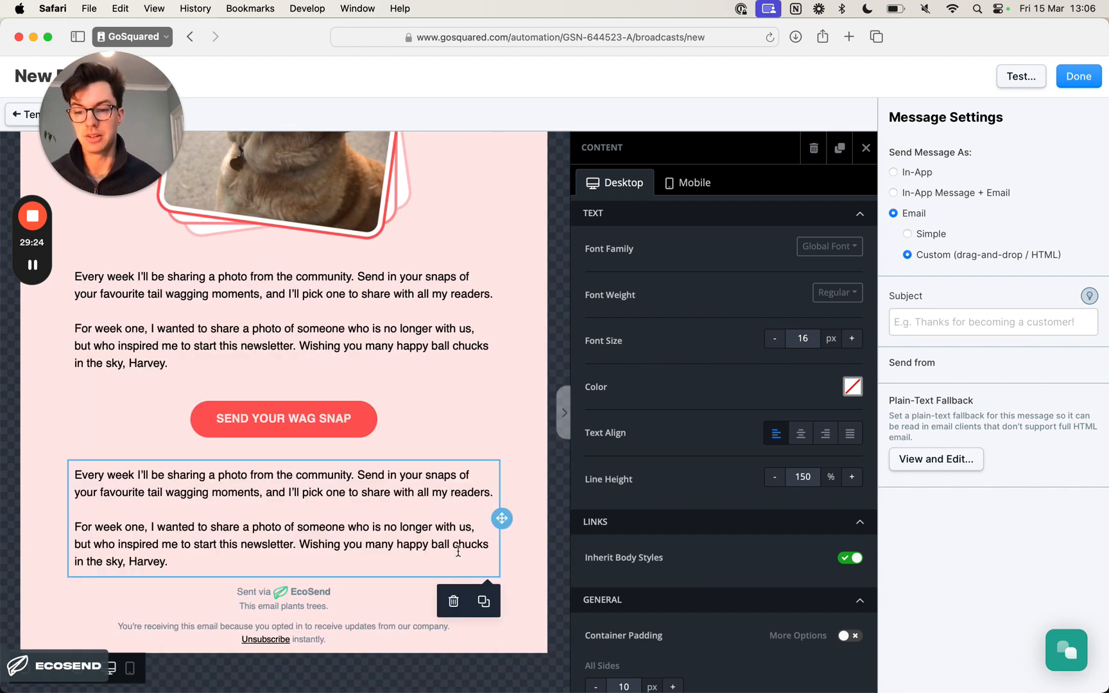
# - Replace the duplicated block's text with Notion's line "Follow us on TikDog, InstaPaw, or ReX (formerly Digger)", keeping the pasted formatting
pyautogui.press('super+Tab')
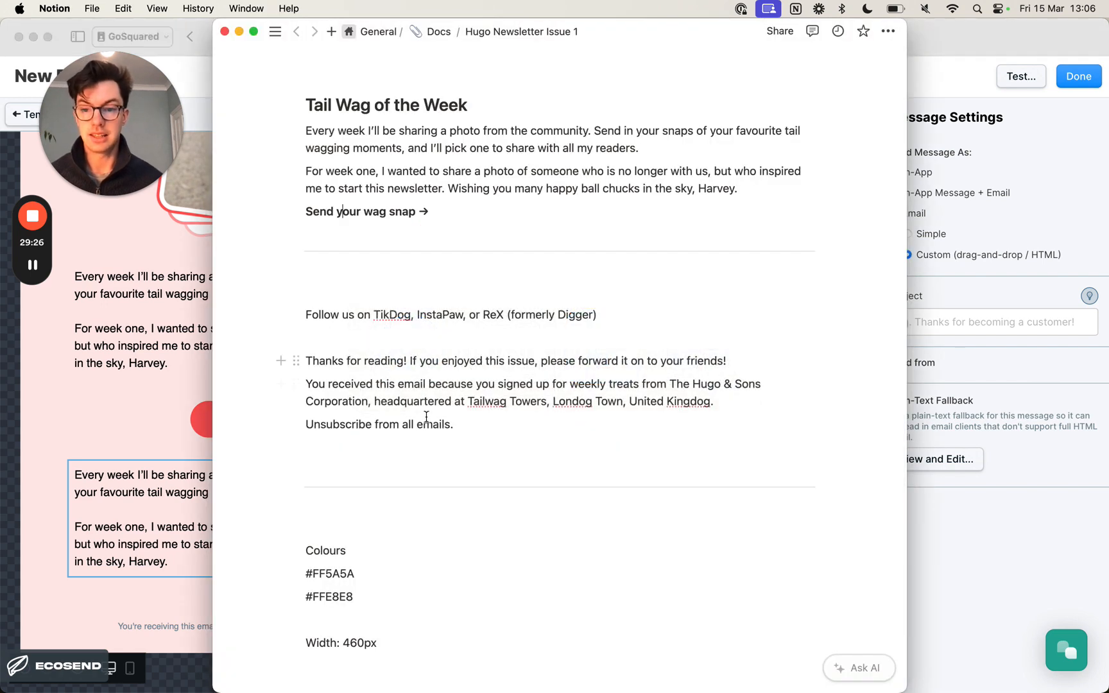
pyautogui.tripleClick(451, 315)
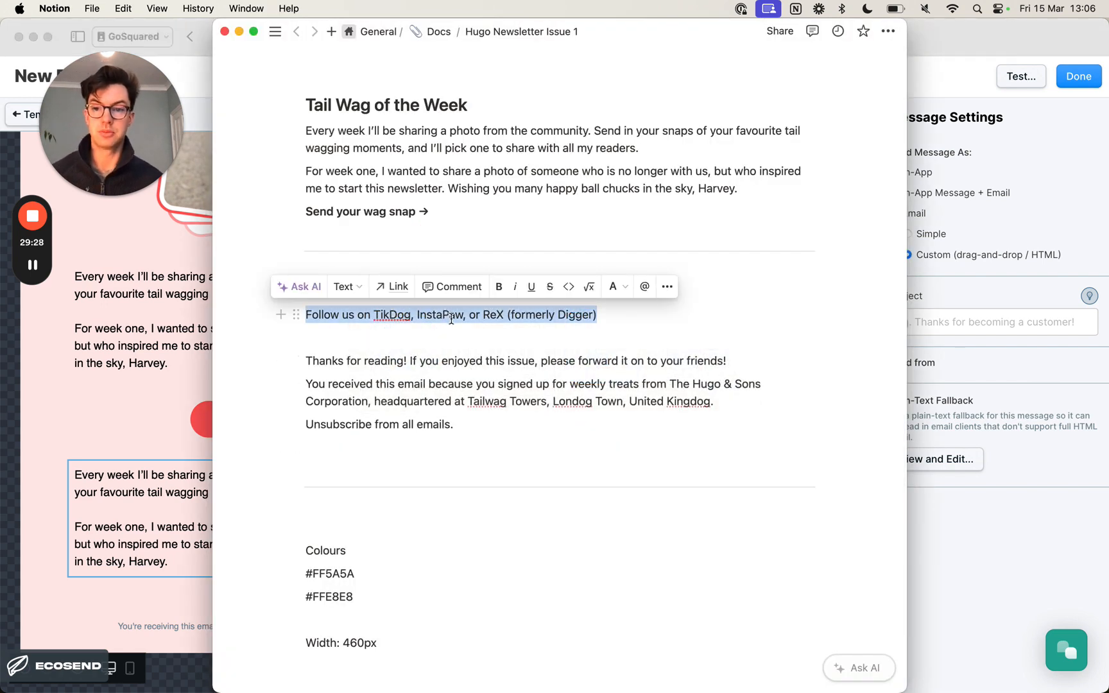
pyautogui.press('super+c')
pyautogui.press('super+Tab')
pyautogui.click(179, 542)
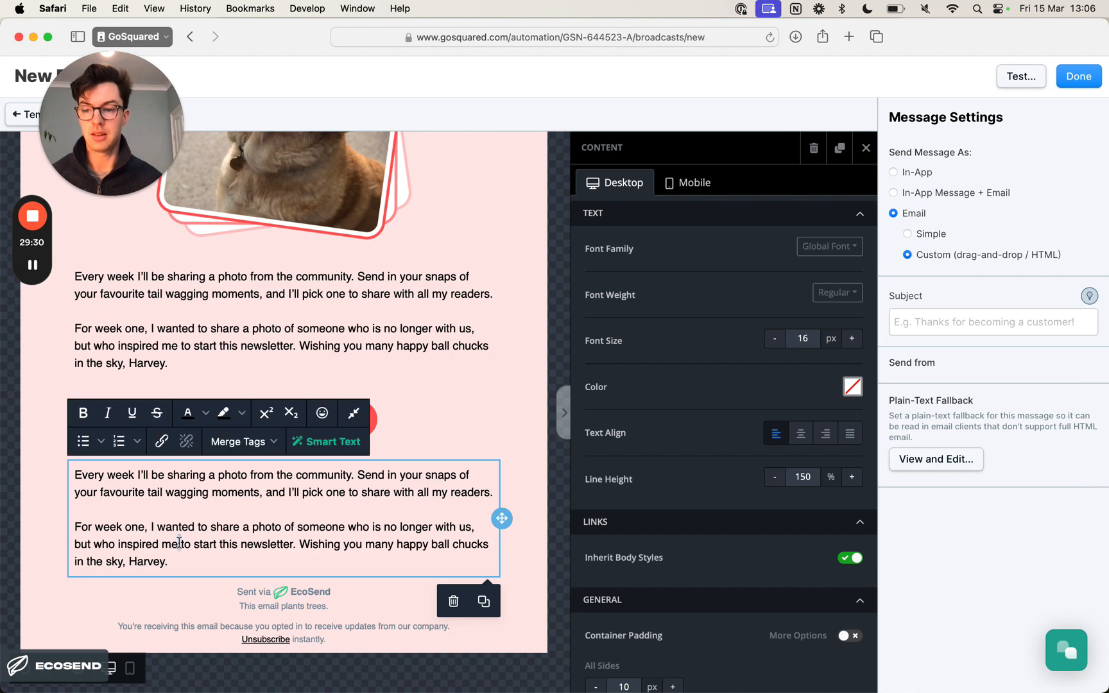
pyautogui.press('super+a')
pyautogui.press('super+v')
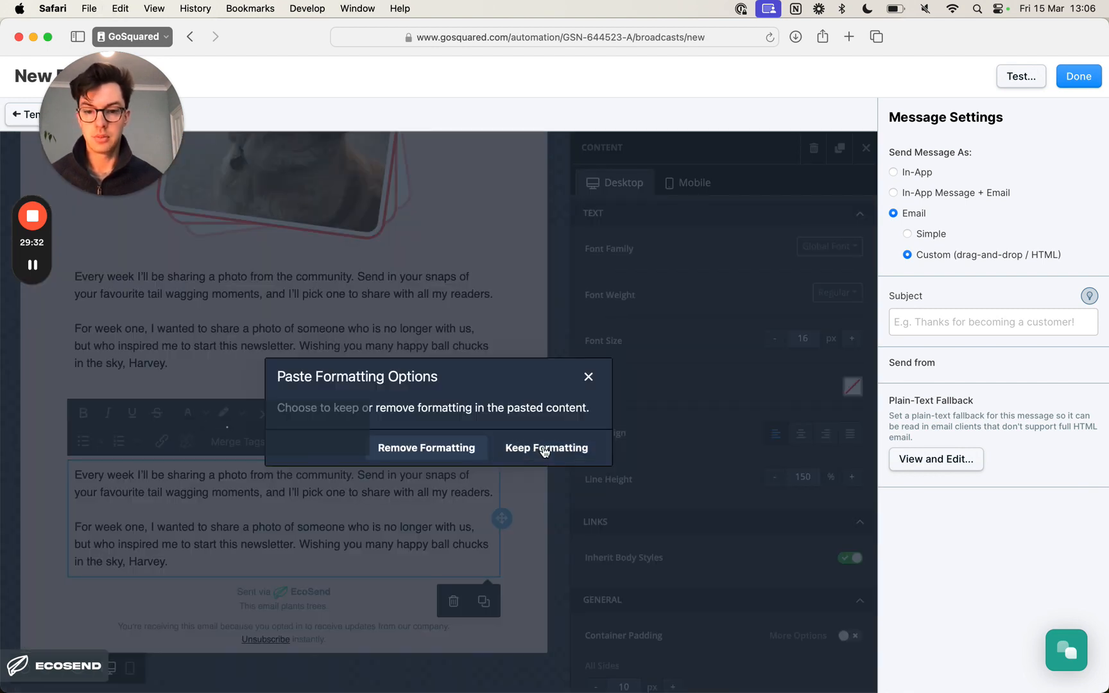
pyautogui.click(544, 448)
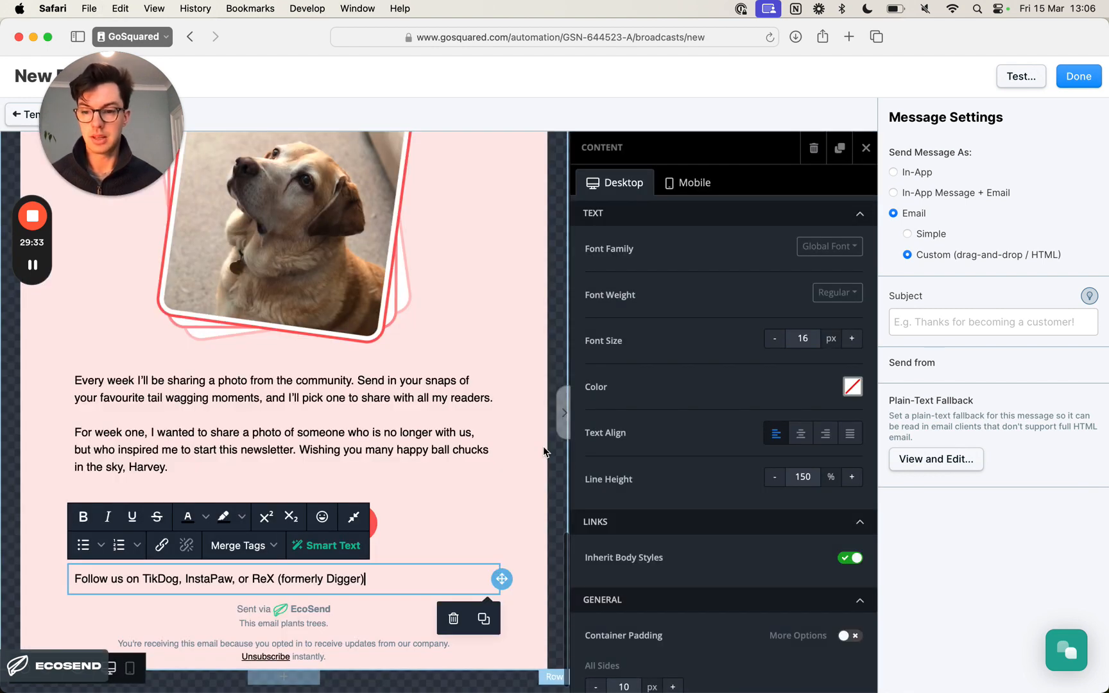
# - Set the font size of the "Follow us on" line to 14 px
pyautogui.tripleClick(340, 577)
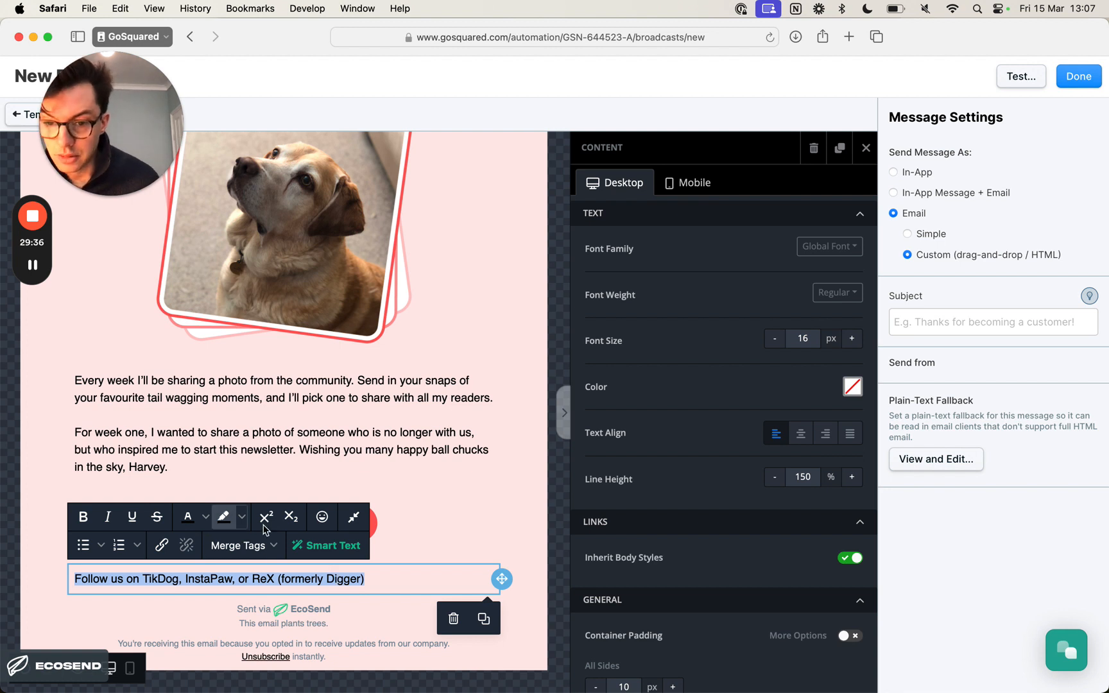
pyautogui.click(779, 346)
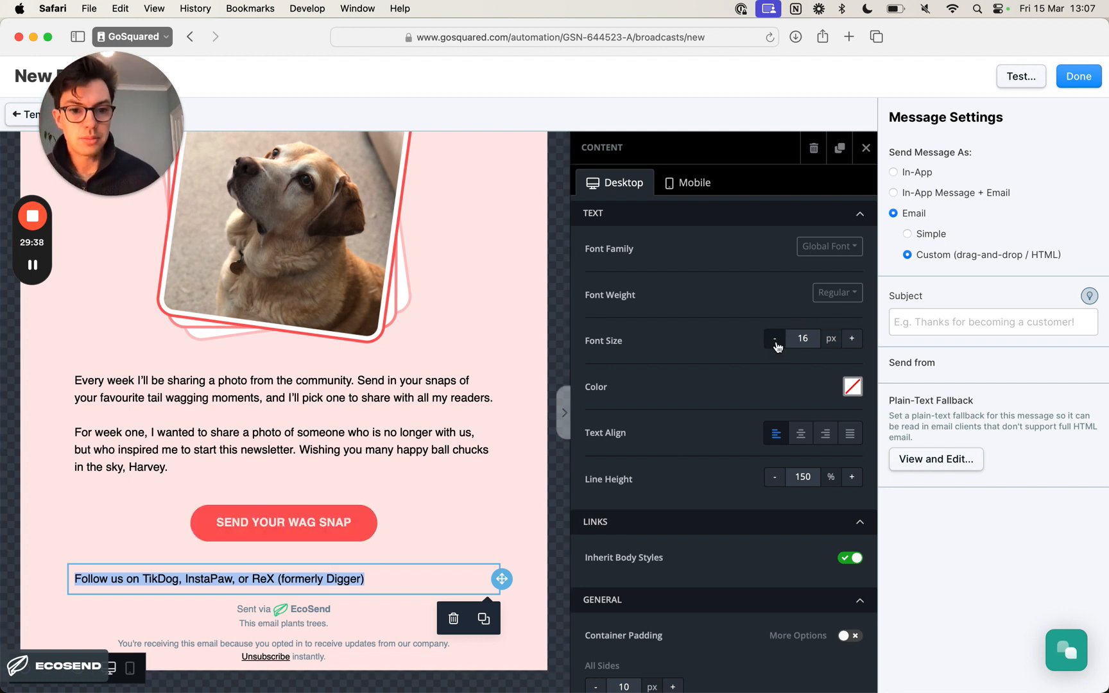
pyautogui.click(778, 346)
pyautogui.click(777, 346)
pyautogui.click(777, 345)
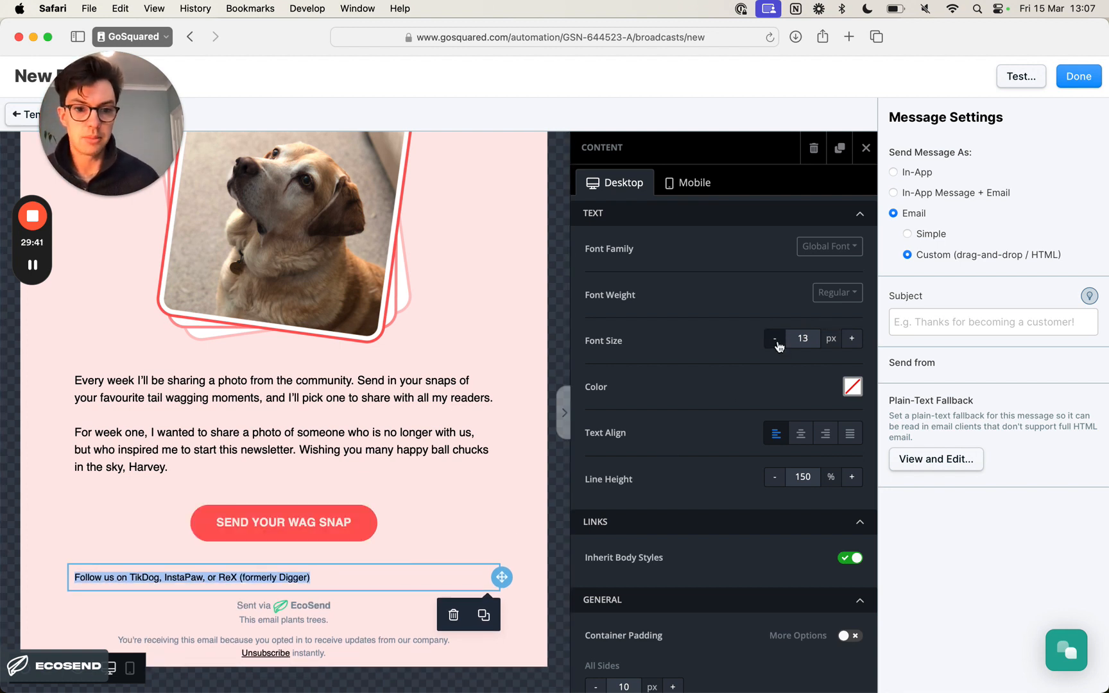
pyautogui.click(777, 345)
pyautogui.click(852, 340)
pyautogui.click(852, 340)
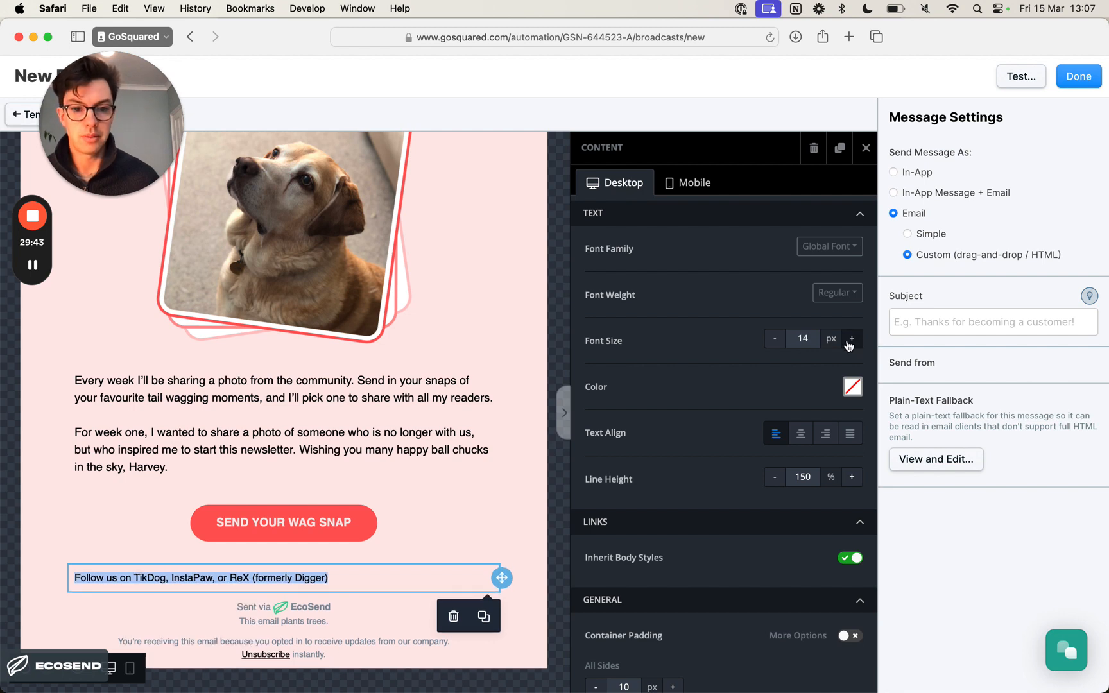
# - Check the newsletter design's closing section in Preview, then centre-align the "Follow us on" line in Safari
pyautogui.press('super+Tab')
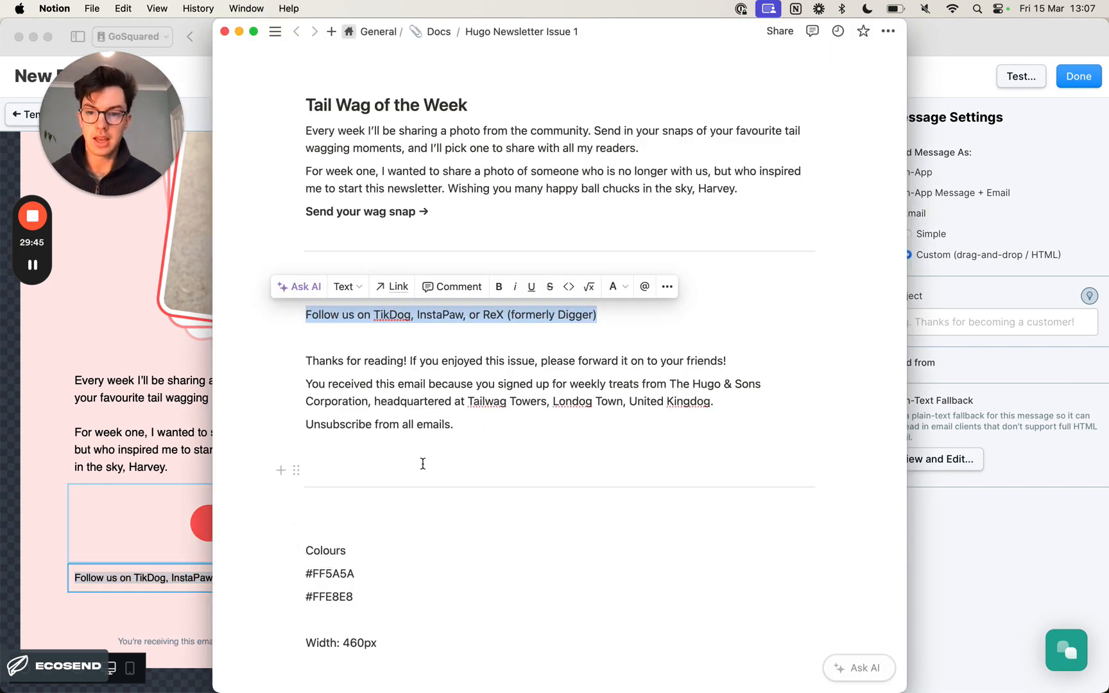
pyautogui.press('super+Tab')
pyautogui.scroll(-5, 376, 507)
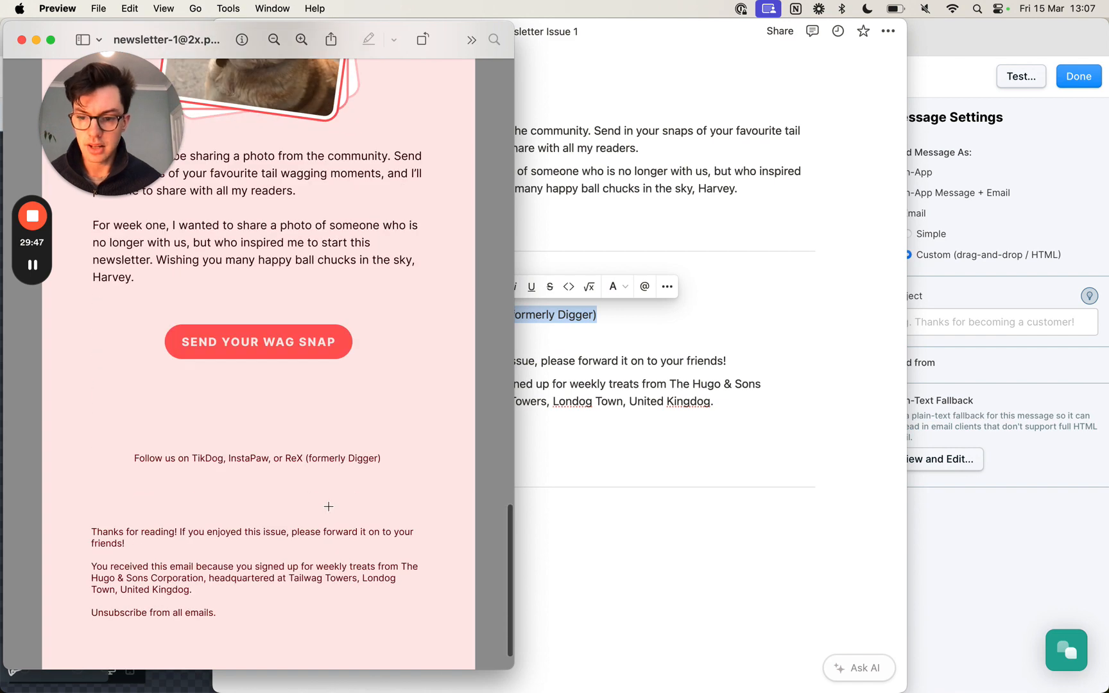
pyautogui.press('super+Tab')
pyautogui.press('super+Tab')
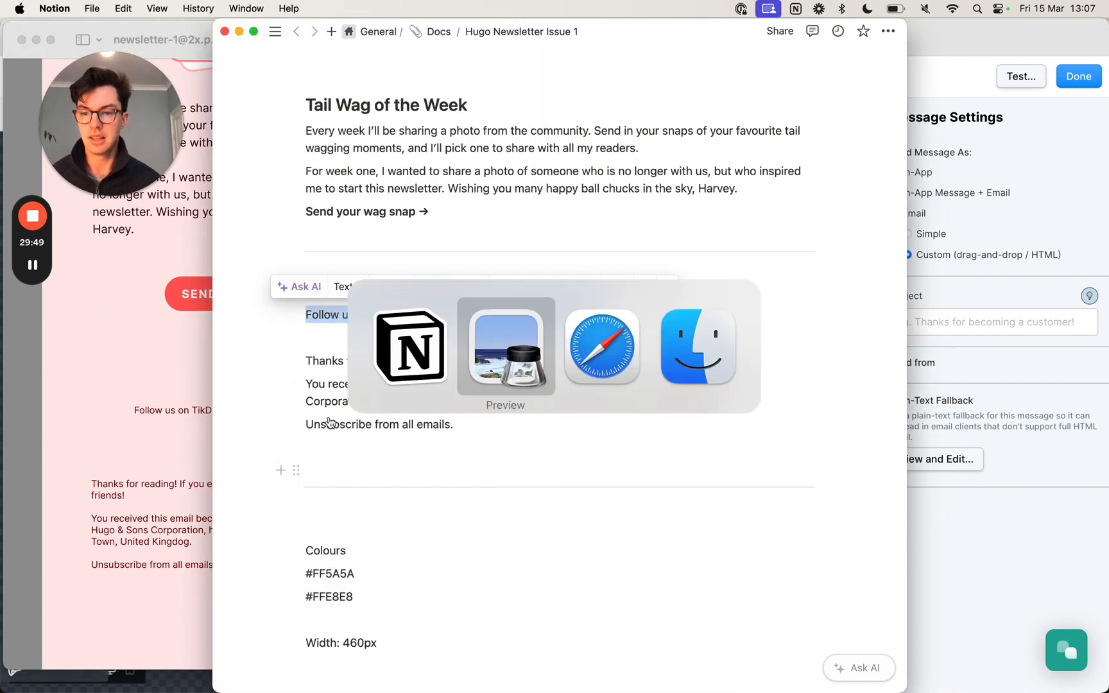
pyautogui.press('super+Tab')
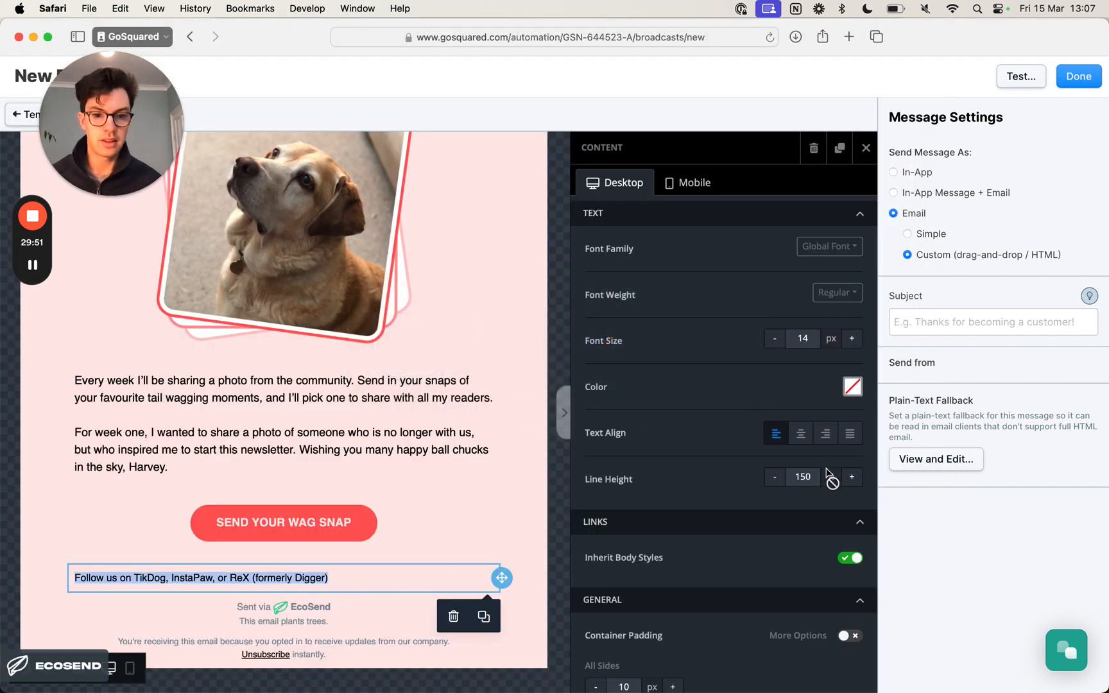
pyautogui.click(802, 433)
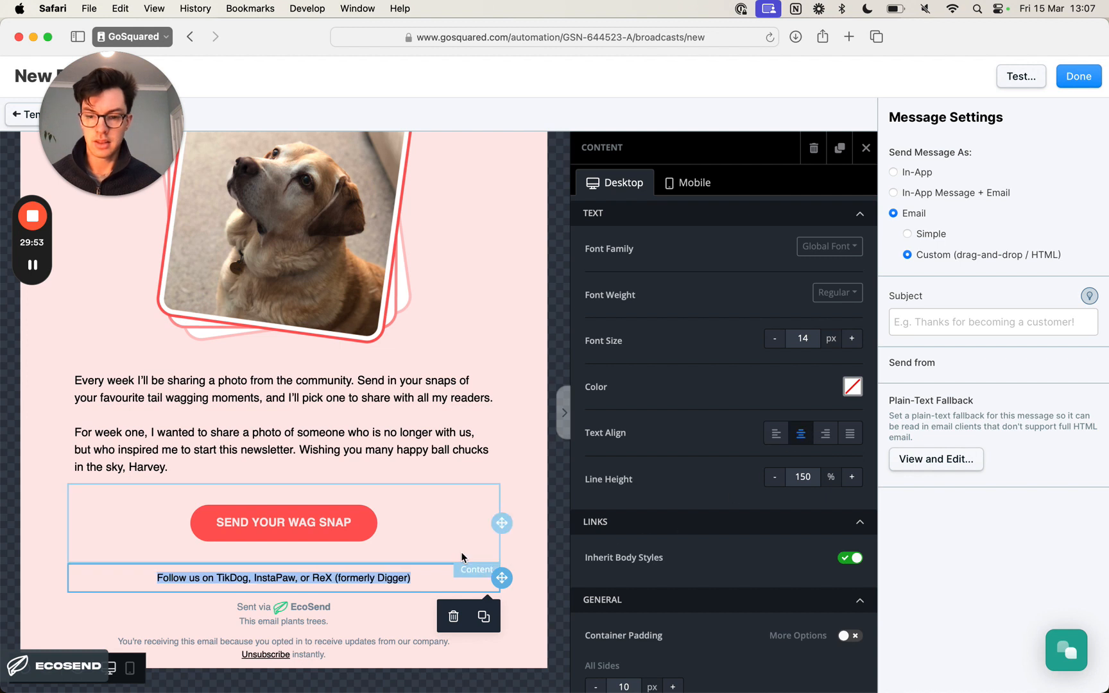
# - Set the container padding of the "Follow us on" text block to 20 px on all sides
pyautogui.scroll(-3, 811, 587)
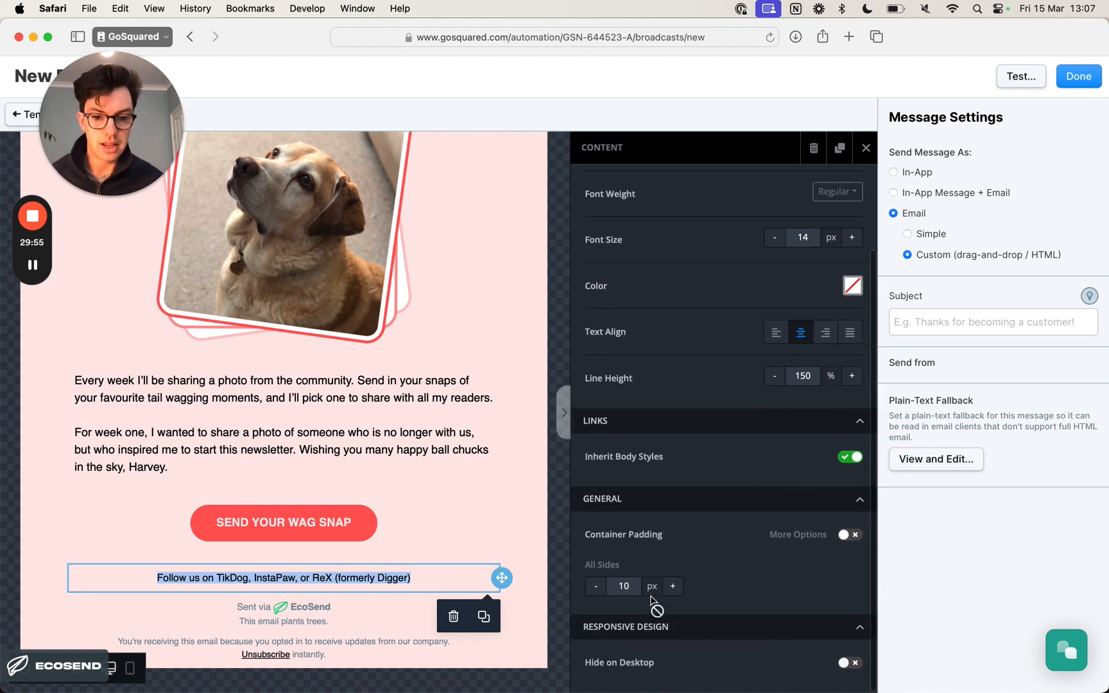
pyautogui.click(672, 586)
pyautogui.click(673, 586)
pyautogui.click(672, 586)
pyautogui.click(673, 585)
pyautogui.click(672, 586)
pyautogui.click(672, 585)
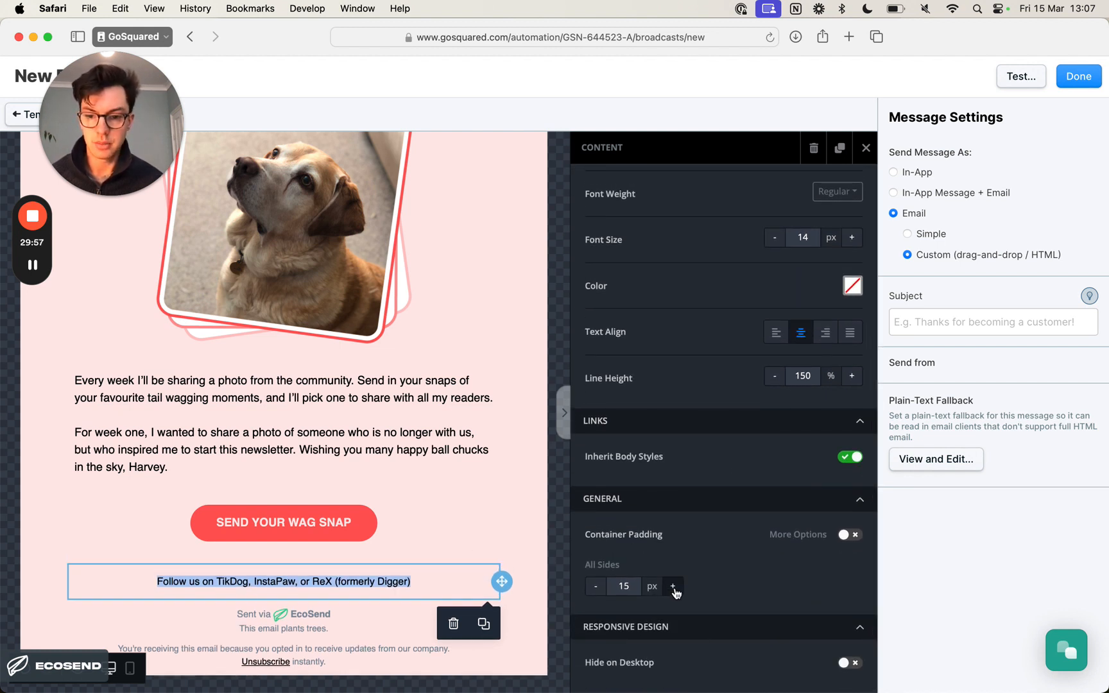
pyautogui.click(673, 586)
pyautogui.click(672, 586)
pyautogui.click(672, 586)
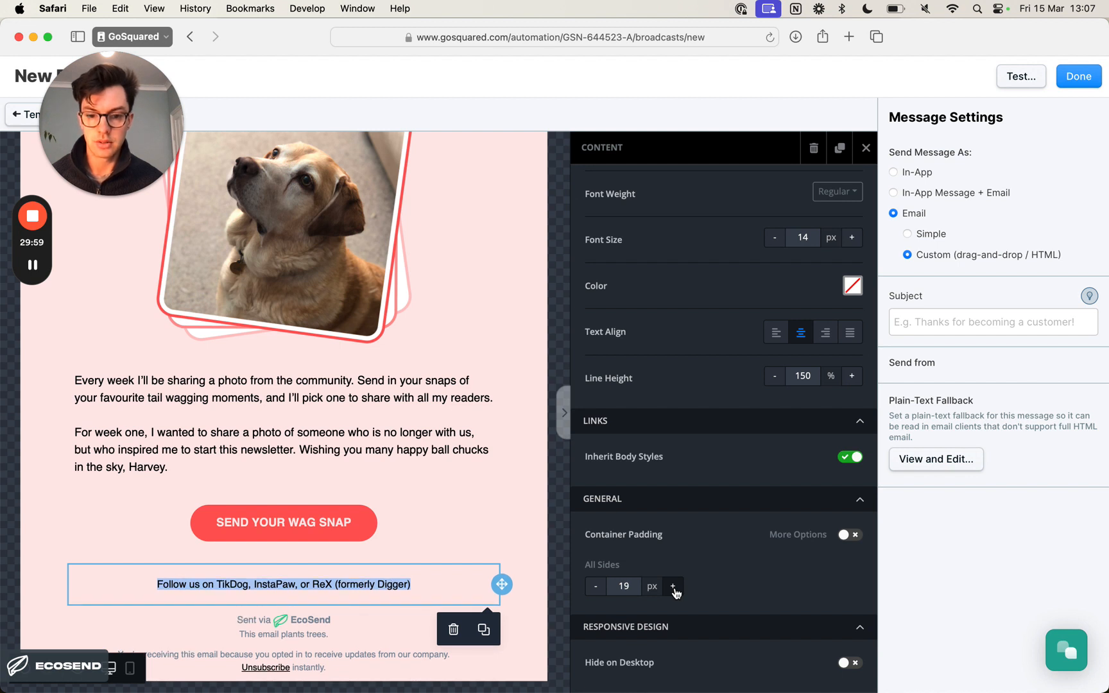
pyautogui.click(673, 586)
pyautogui.scroll(3, 756, 595)
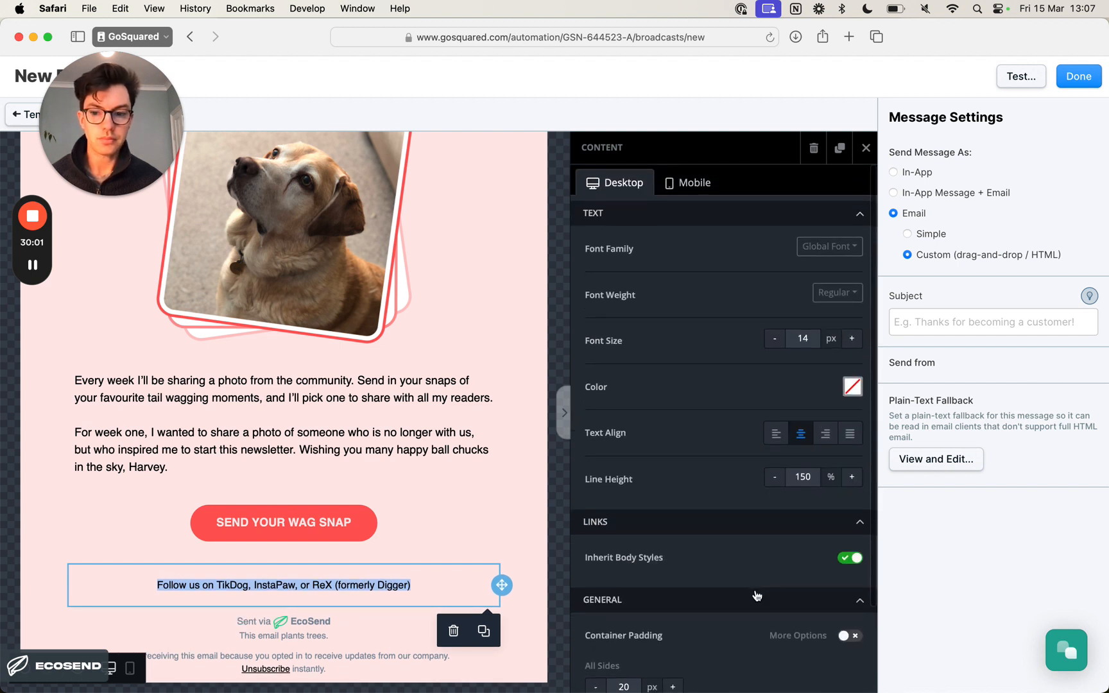
# - Select the word "TikDog" in the "Follow us on" line and open its text colour choices
pyautogui.click(417, 457)
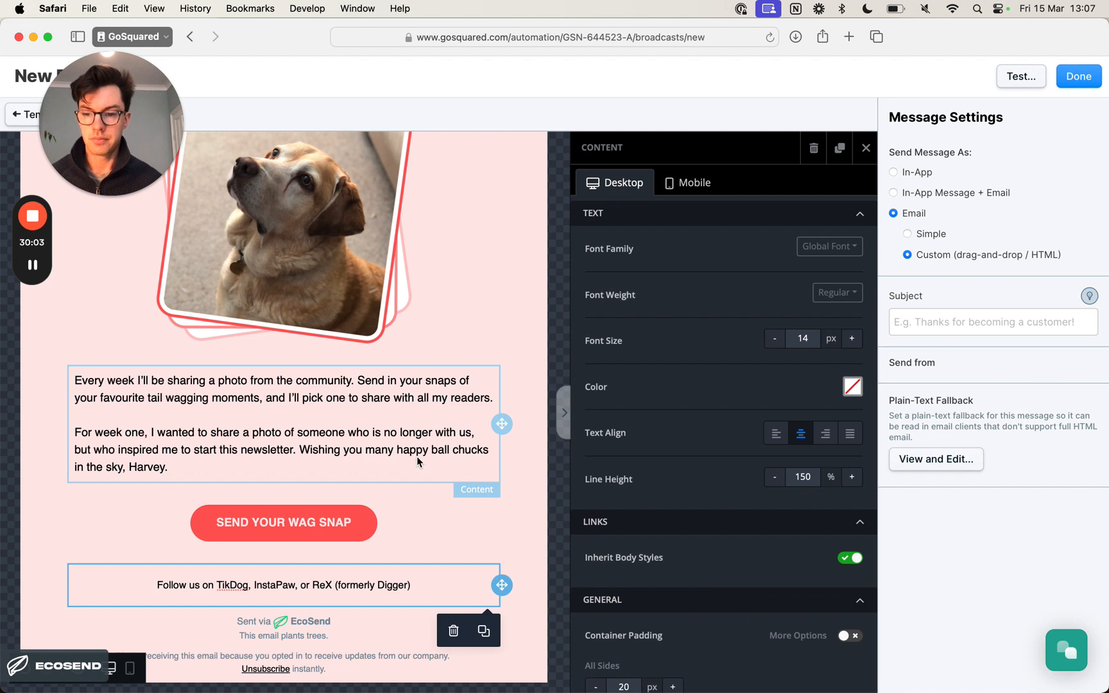
pyautogui.click(417, 461)
pyautogui.click(377, 586)
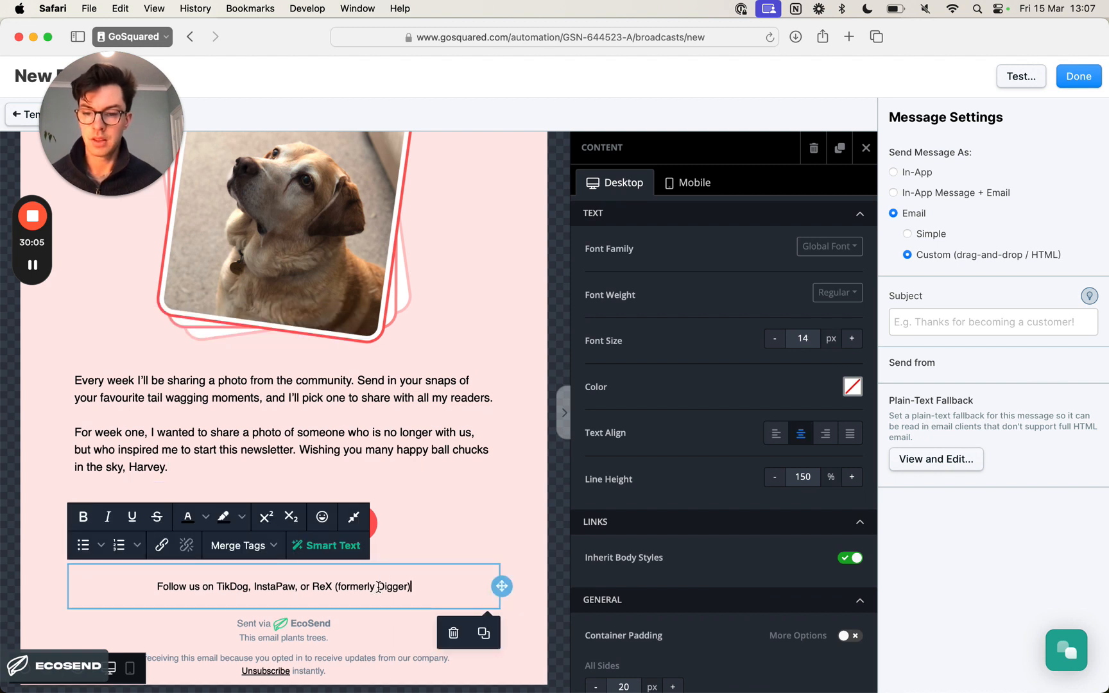
pyautogui.doubleClick(392, 587)
pyautogui.doubleClick(226, 587)
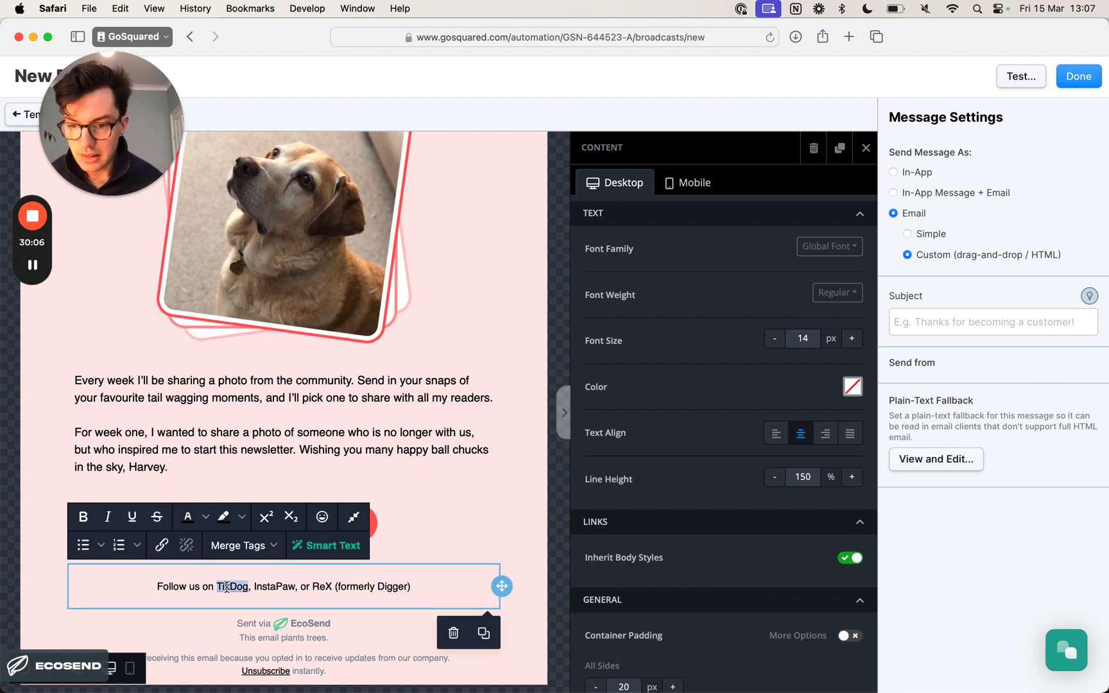
pyautogui.click(205, 518)
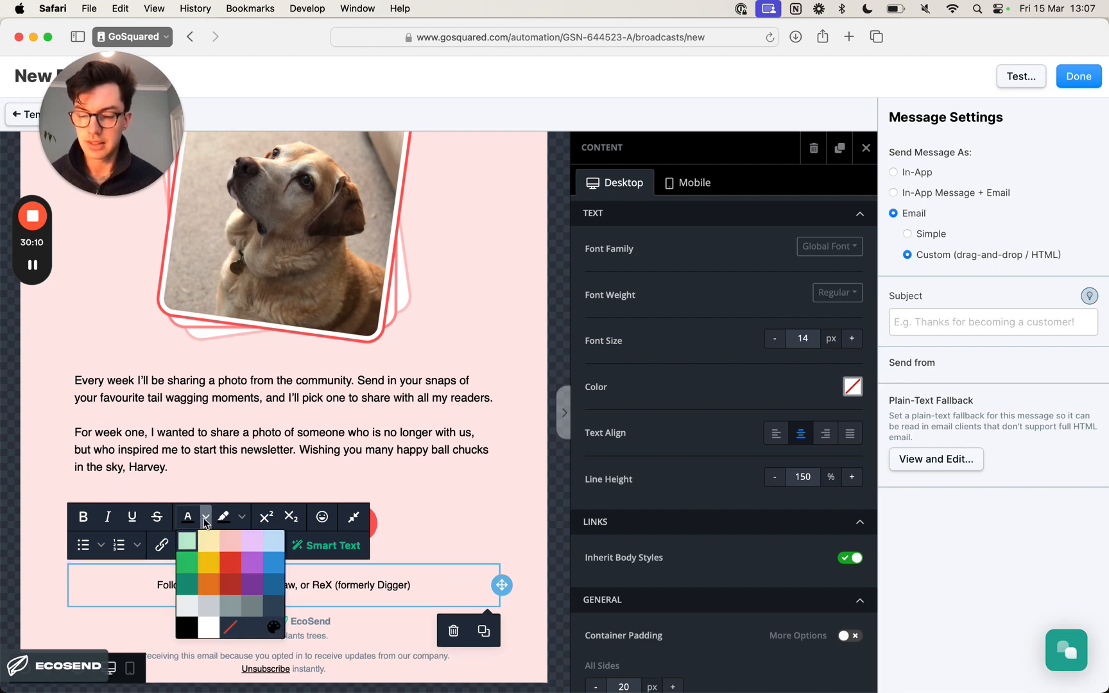
# - Check the follow line in the Preview design and copy the colour code FF5A5A from the Notion document
pyautogui.press('super+Tab')
pyautogui.press('super+Tab')
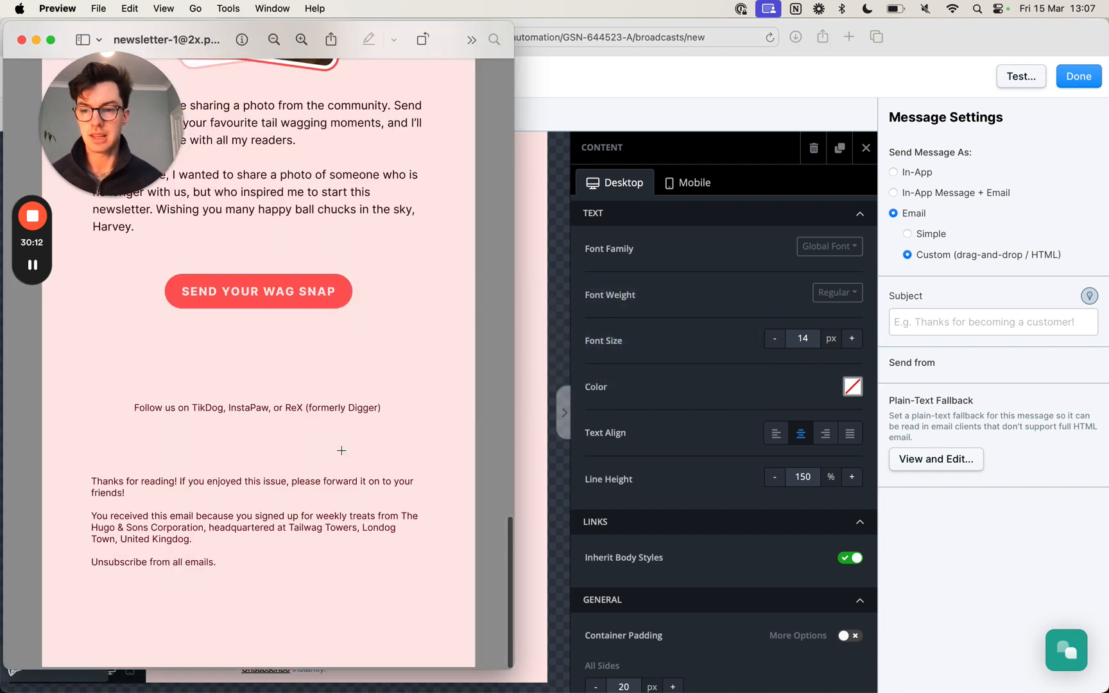
pyautogui.press('super+Tab')
pyautogui.press('super+Tab')
pyautogui.scroll(-1, 398, 535)
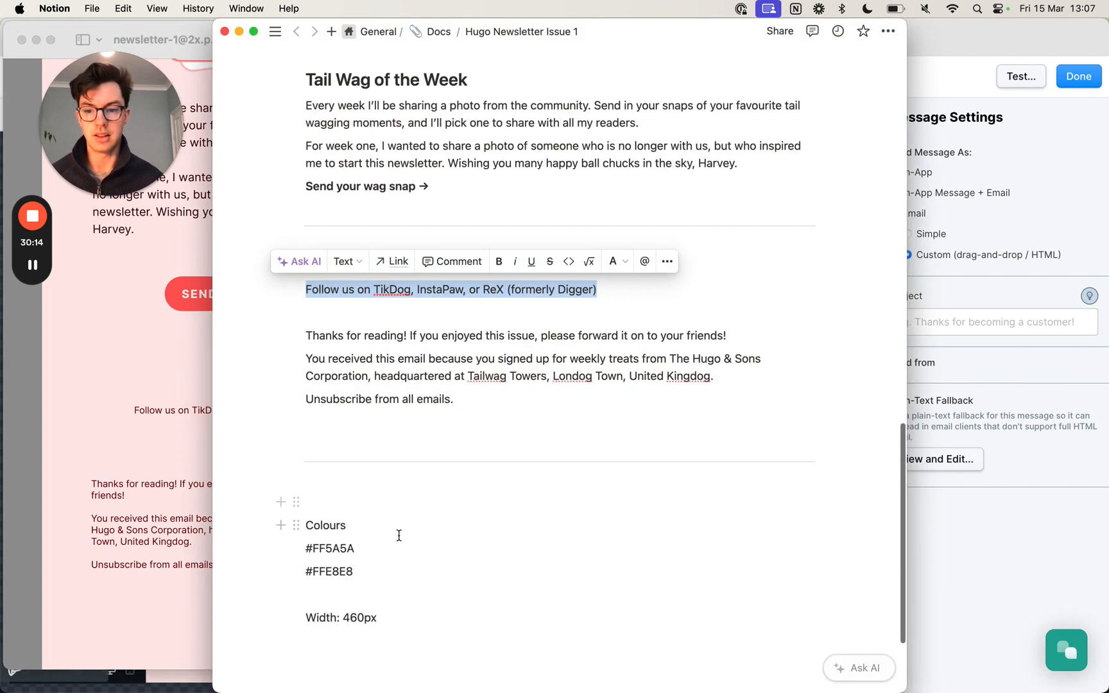
pyautogui.click(353, 546)
pyautogui.doubleClick(353, 547)
pyautogui.press('super+c')
pyautogui.press('super+Tab')
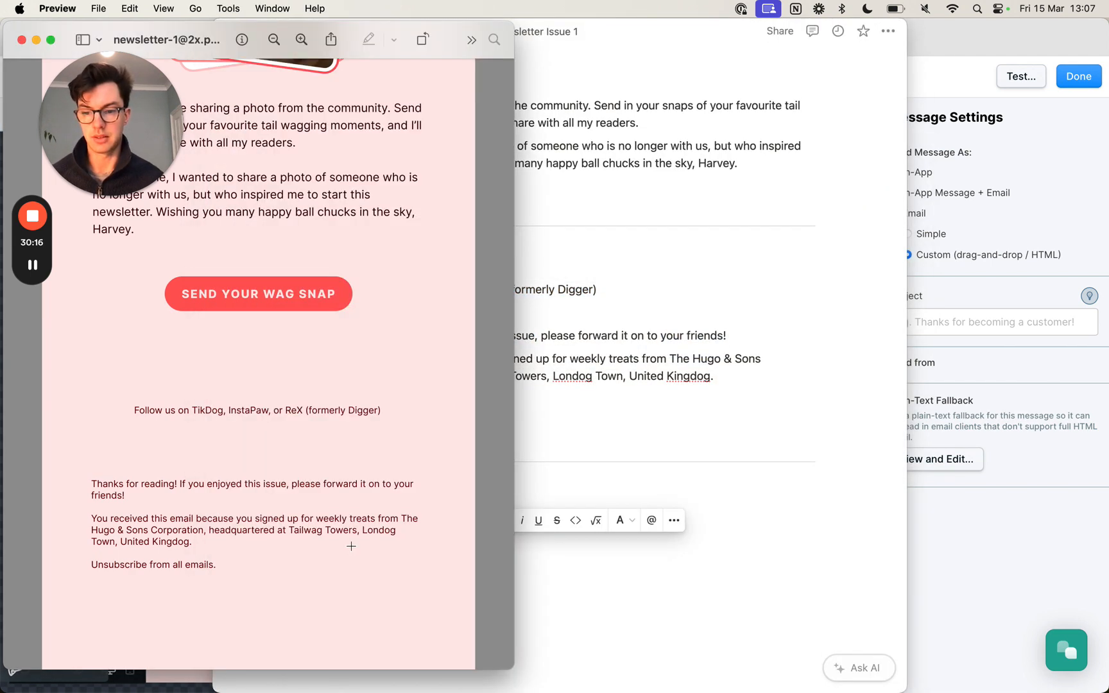
# - Return to Safari and apply the custom text colour FF5A5A to the word "TikDog"
pyautogui.press('super+Tab')
pyautogui.press('super+Tab')
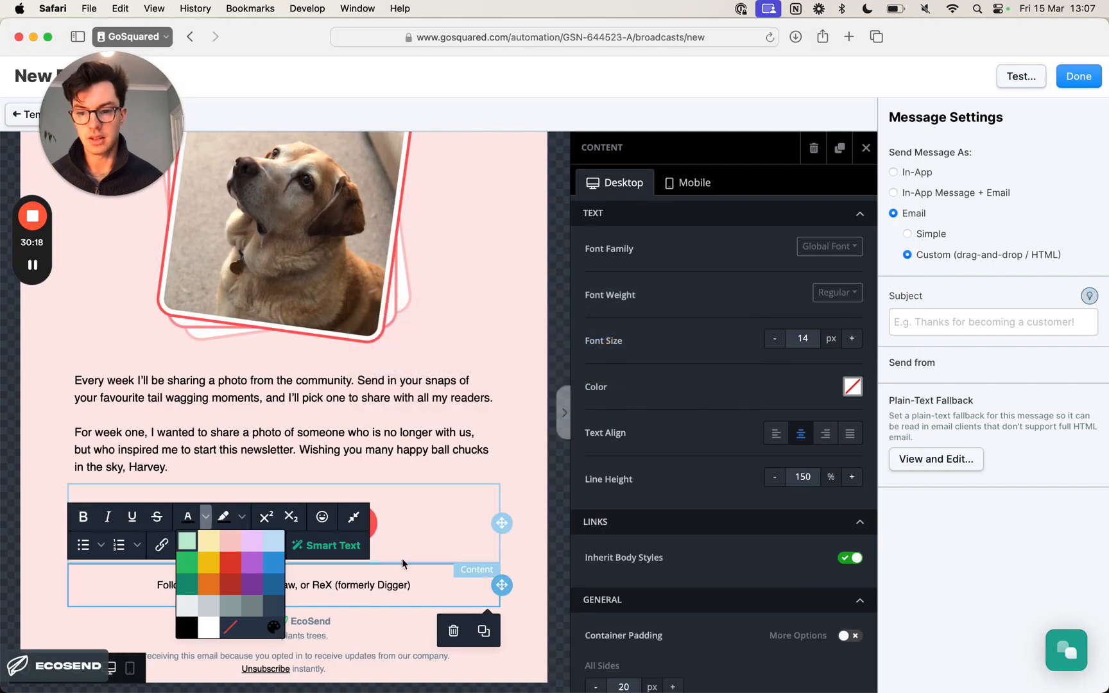
pyautogui.click(273, 627)
pyautogui.doubleClick(521, 434)
pyautogui.press('super+v')
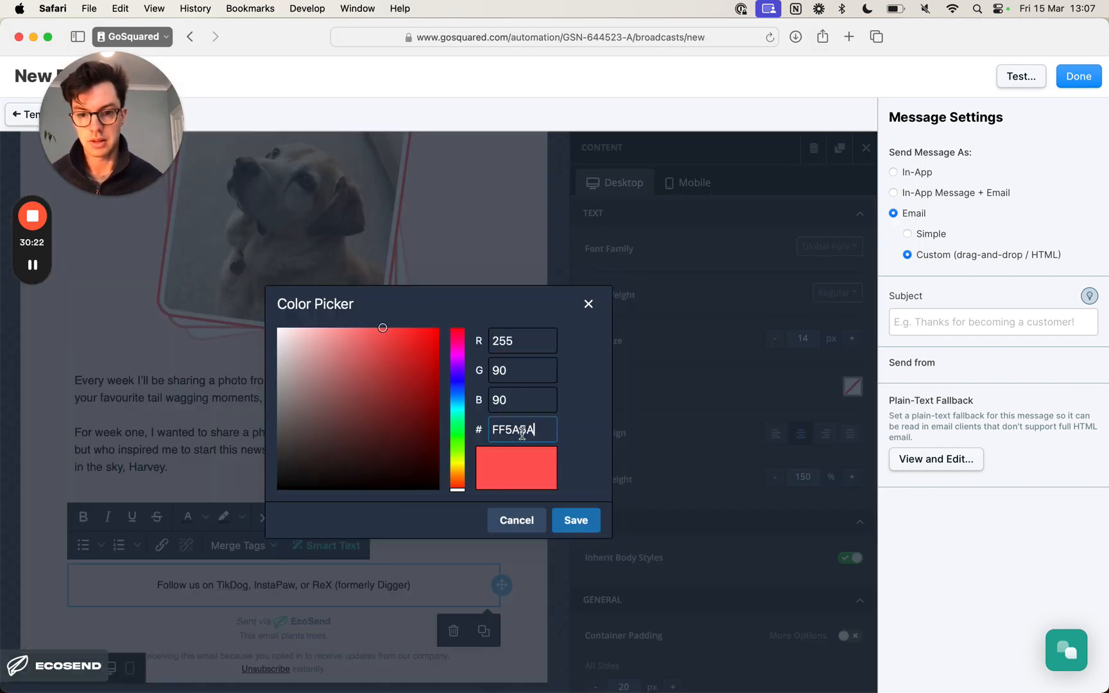
pyautogui.click(575, 521)
# - Apply the custom text colour FF5A5A to the word "InstaPaw" in the "Follow us on" line
pyautogui.doubleClick(276, 584)
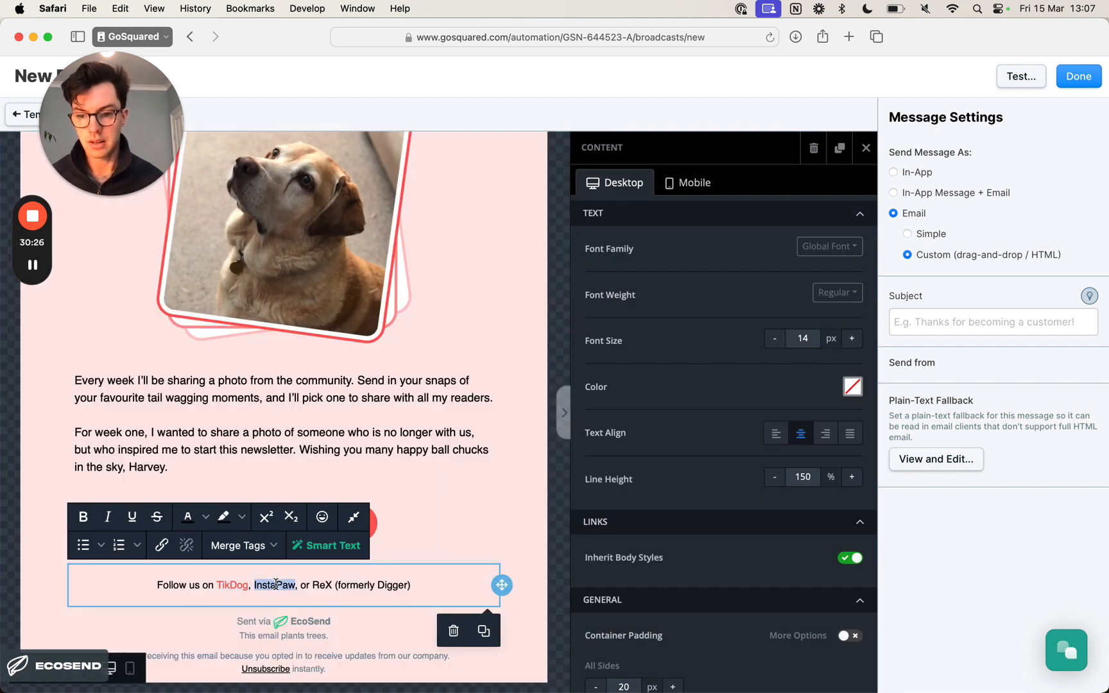
pyautogui.click(204, 519)
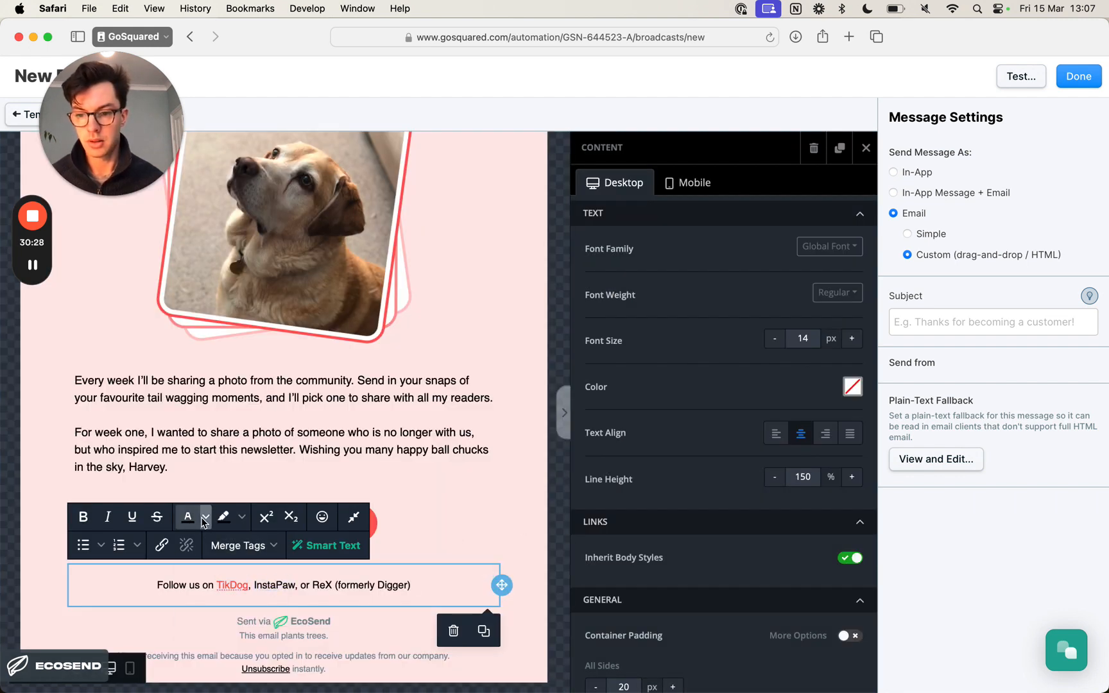
pyautogui.click(273, 627)
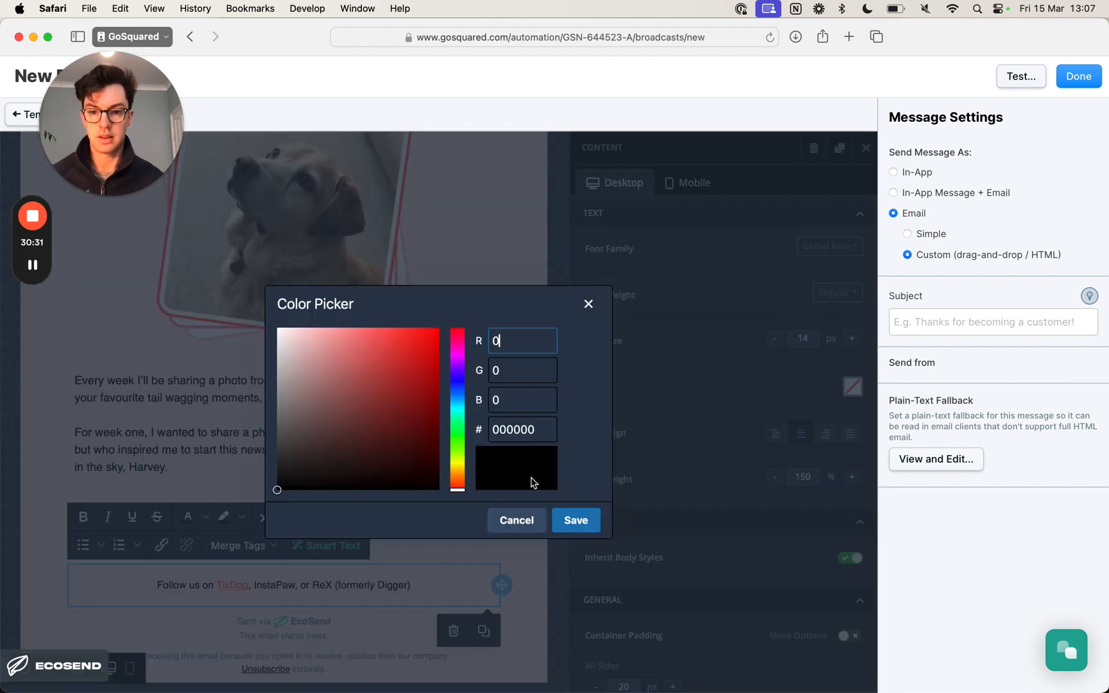
pyautogui.doubleClick(525, 431)
pyautogui.press('super+v')
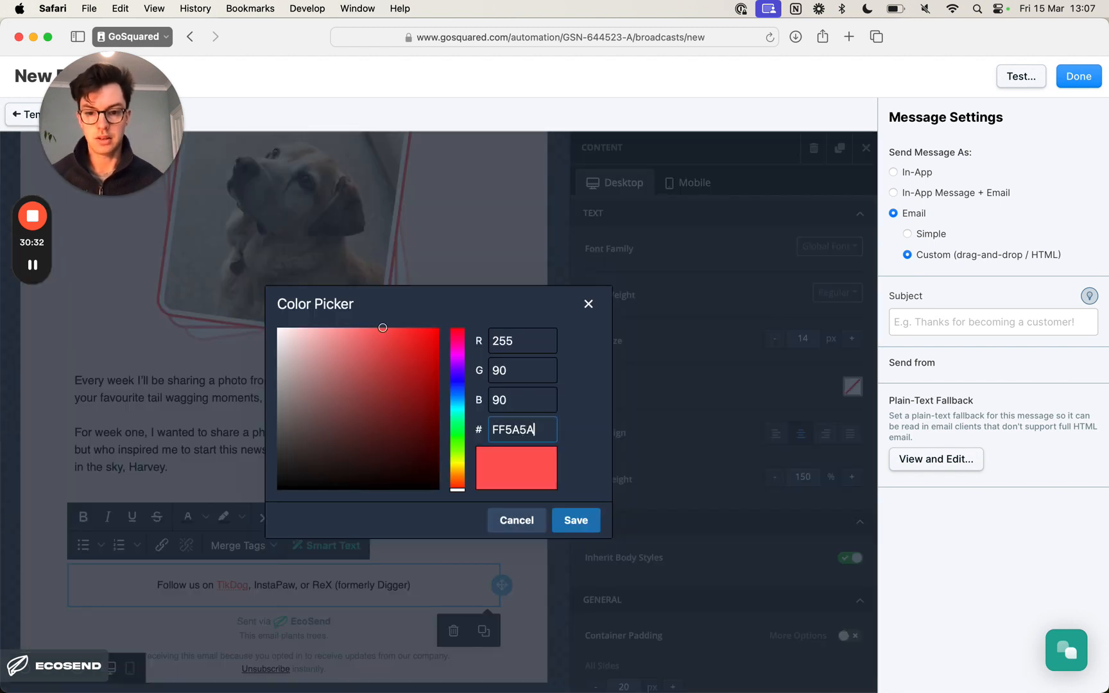
pyautogui.click(575, 521)
# - Apply the same red text colour FF5A5A to the word "ReX" in the "Follow us on" line
pyautogui.doubleClick(322, 585)
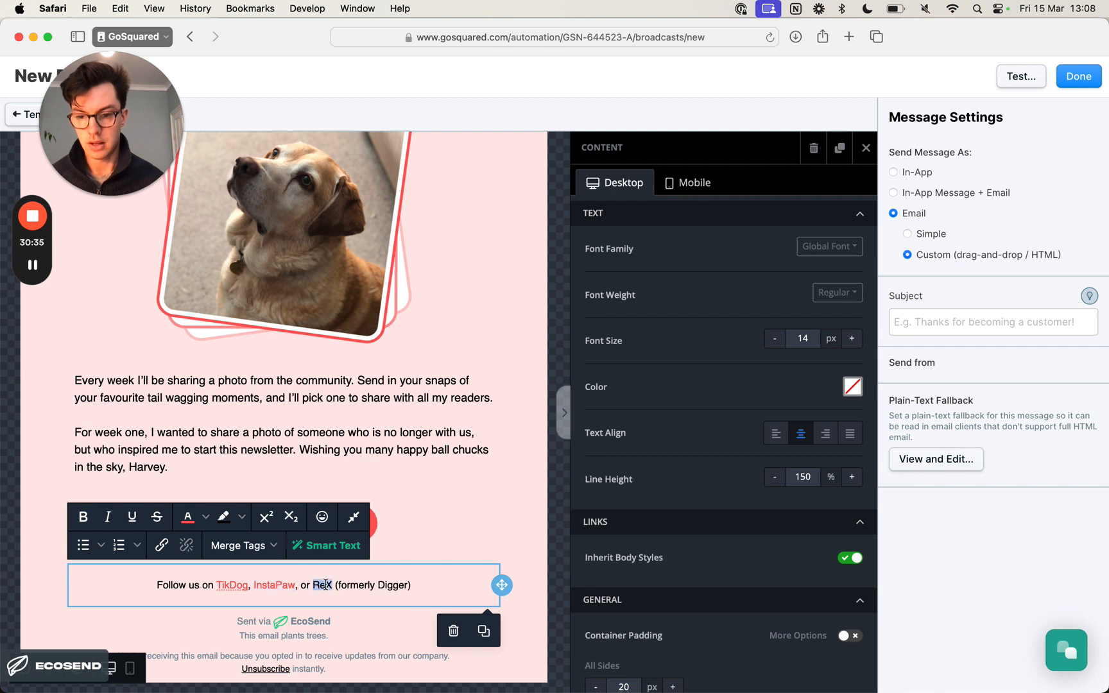
pyautogui.click(196, 521)
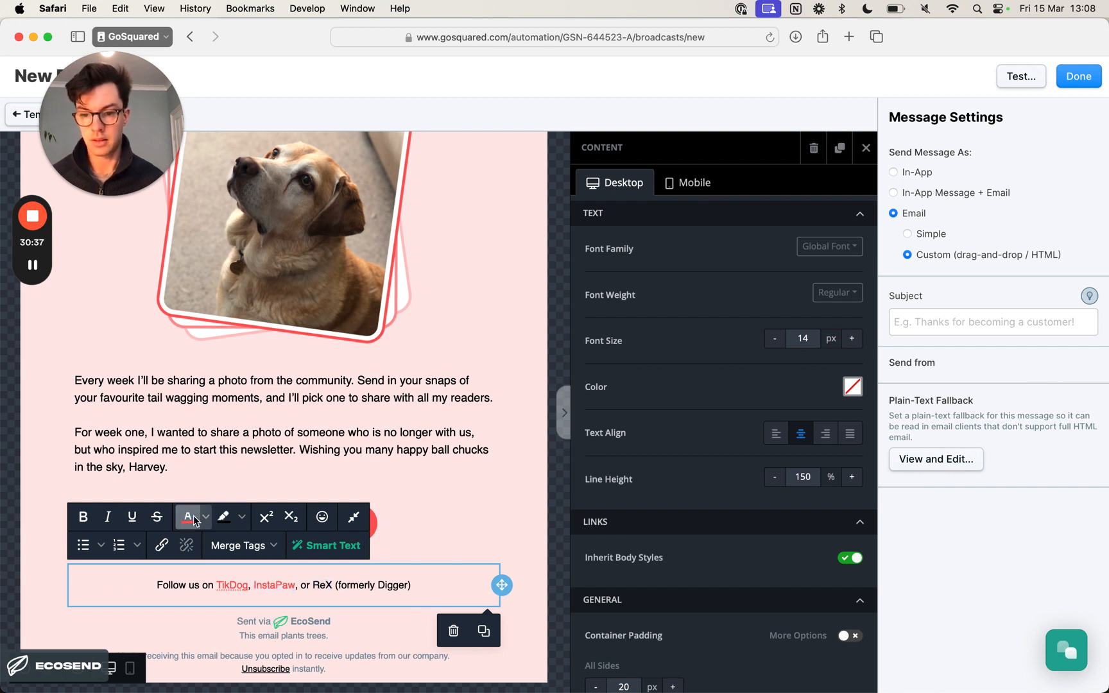
pyautogui.click(207, 517)
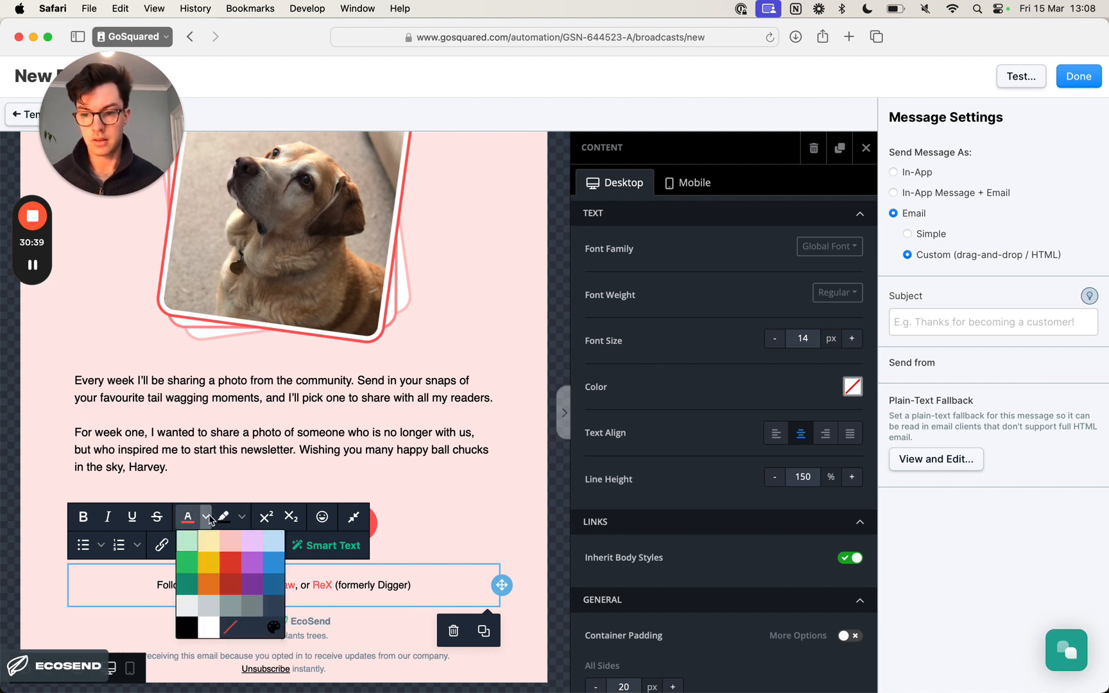
pyautogui.click(505, 524)
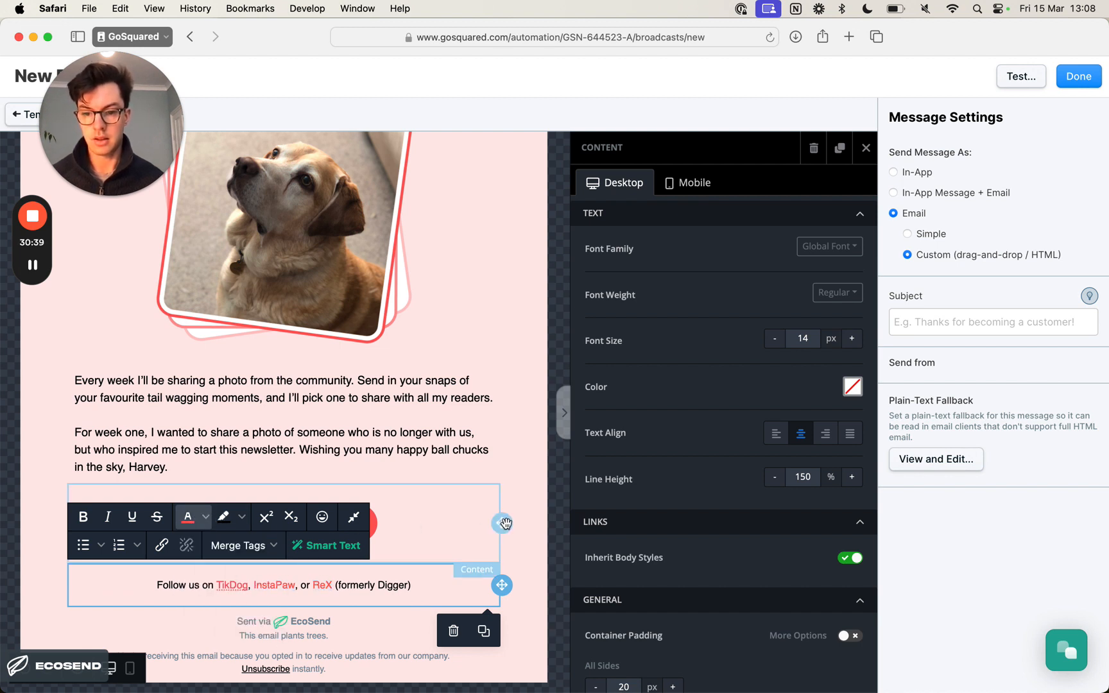
pyautogui.click(455, 434)
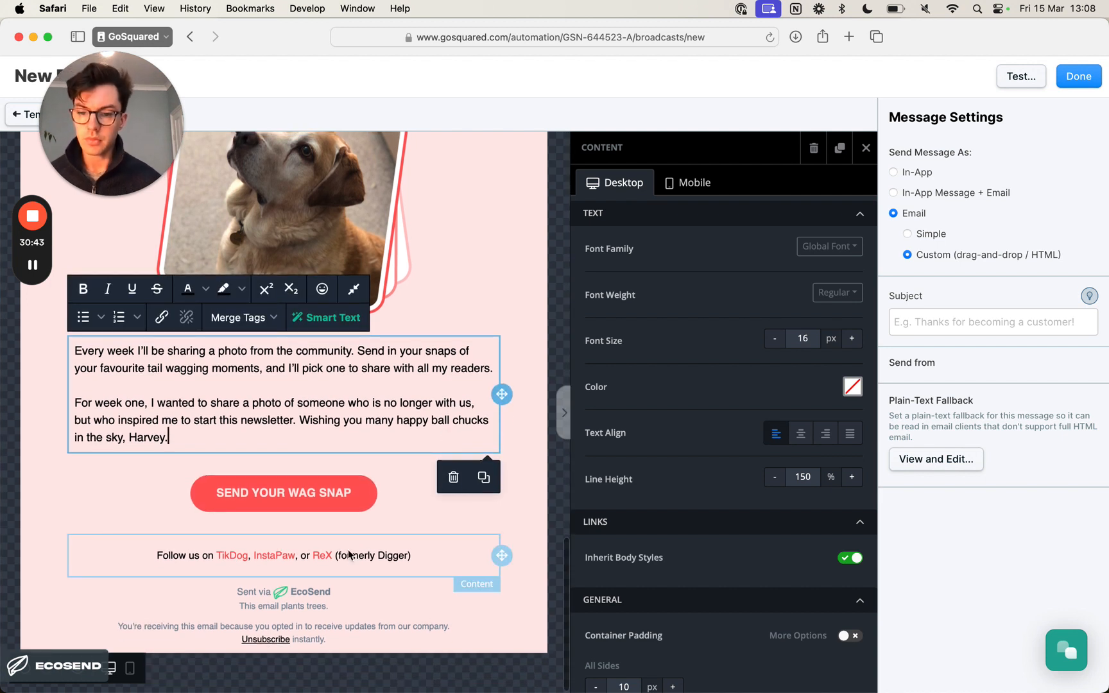
pyautogui.click(393, 556)
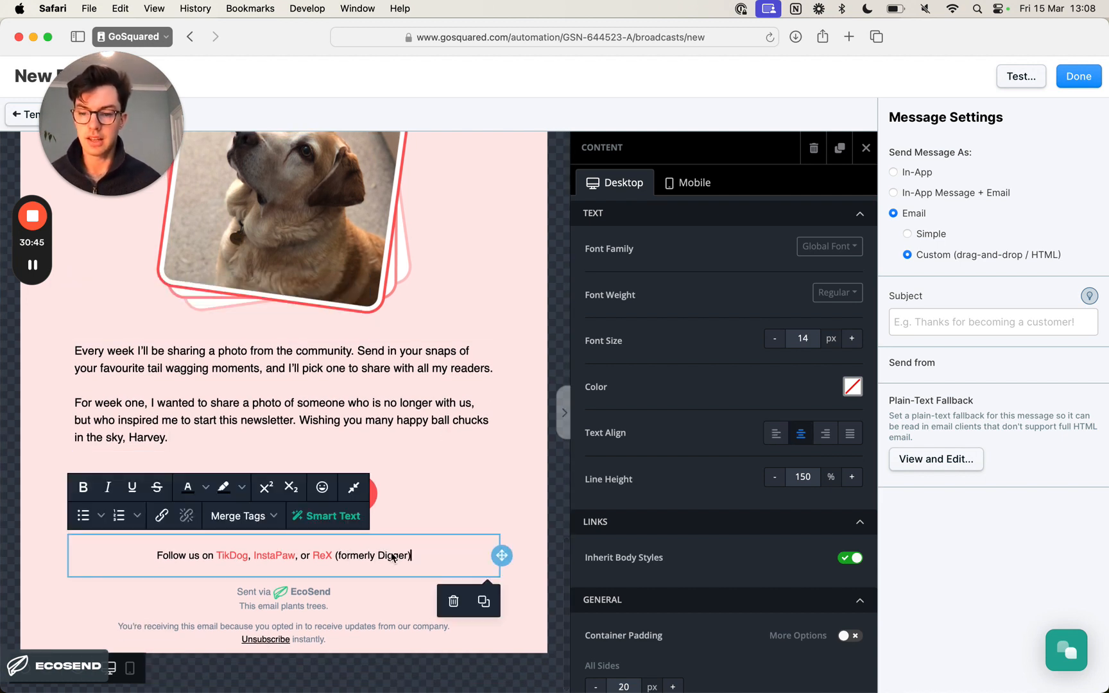
# - Check the closing text below the follow line in the Preview design and return to the email in Safari
pyautogui.press('super+Tab')
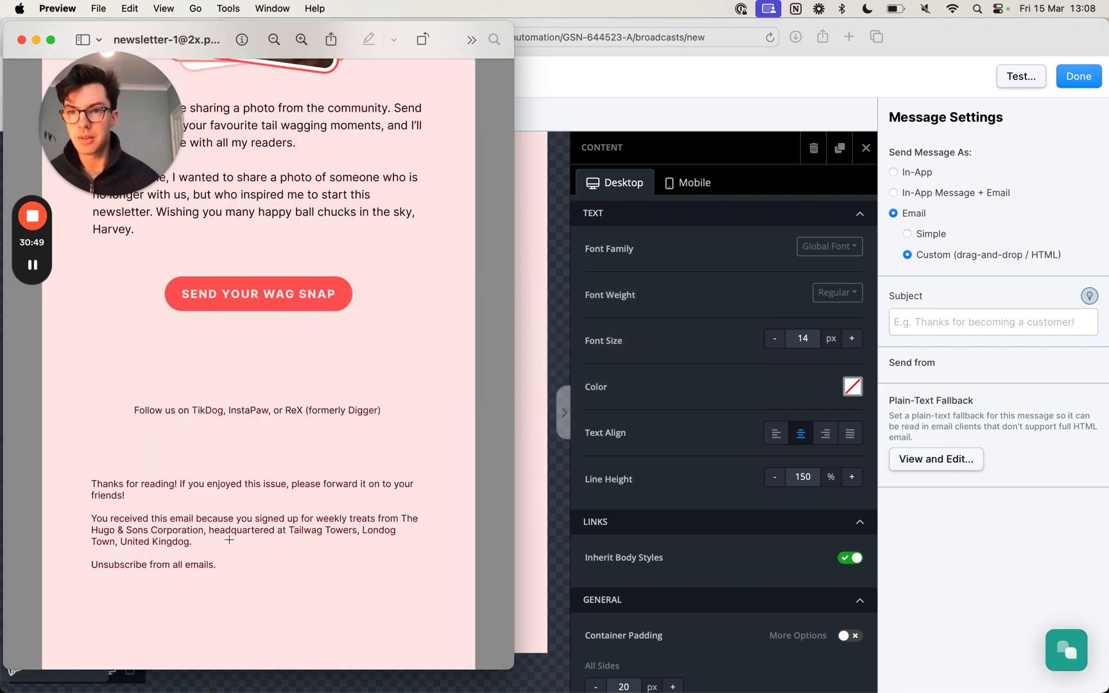
pyautogui.press('super+Tab')
pyautogui.press('super+Tab')
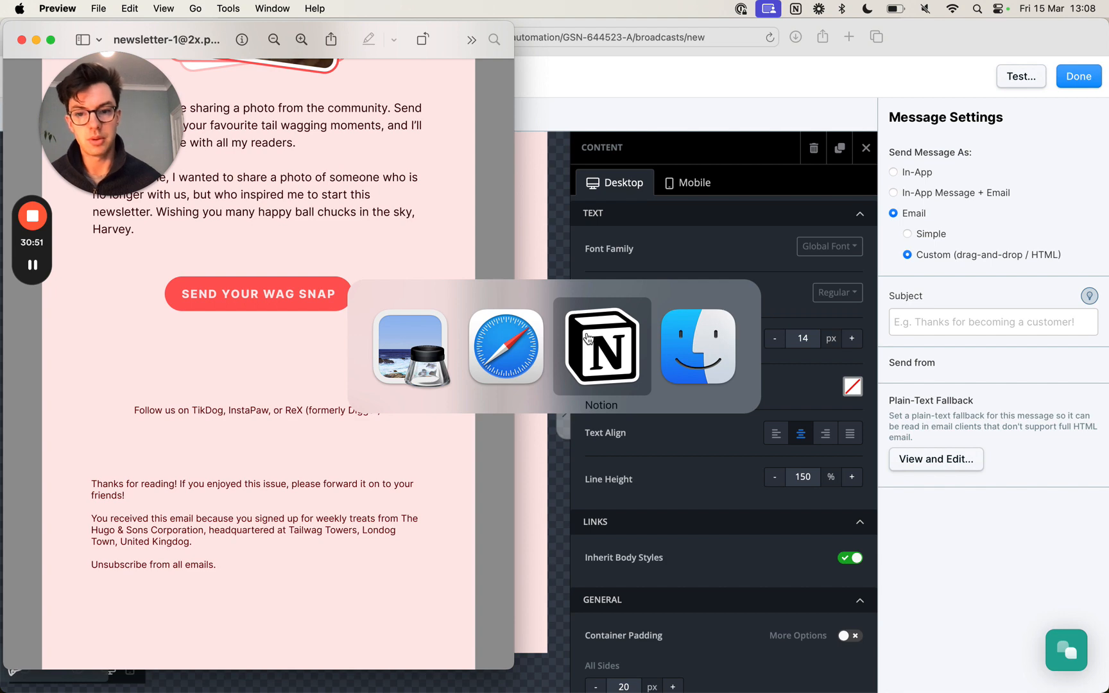
pyautogui.press('super+Tab')
pyautogui.press('super+Tab')
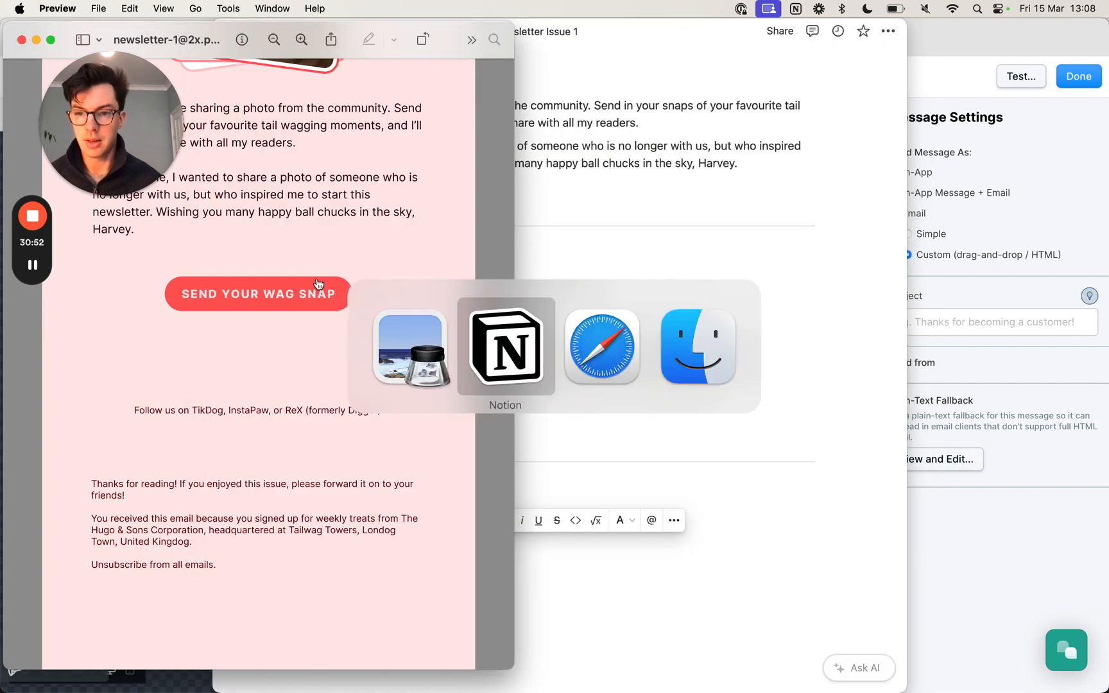
pyautogui.click(601, 338)
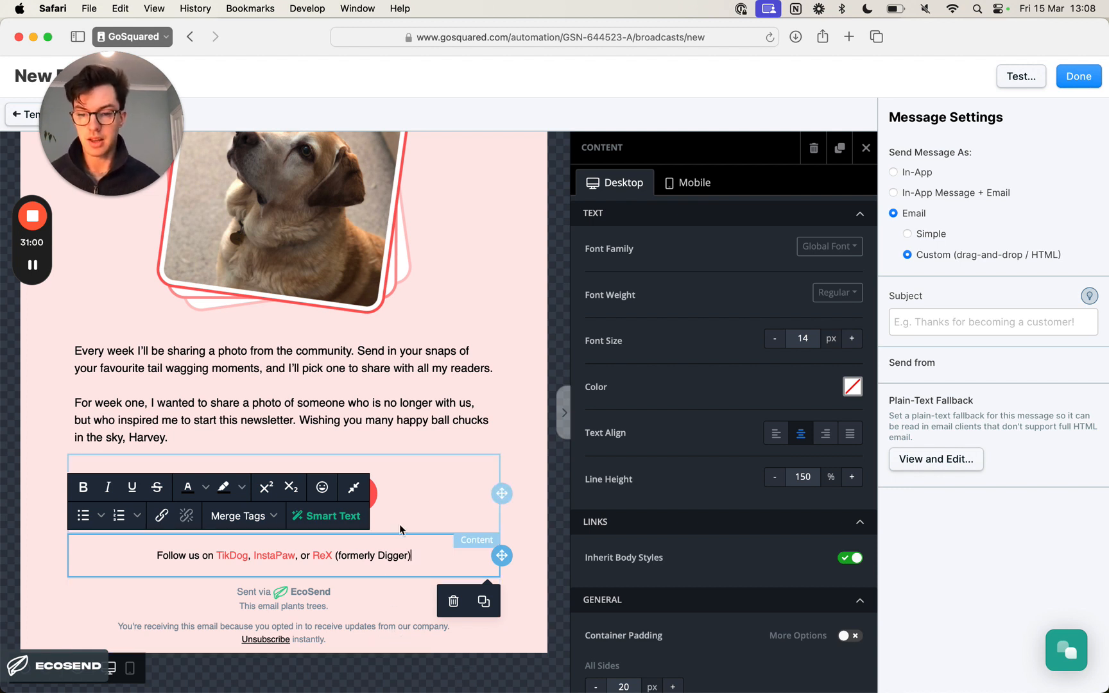
pyautogui.click(532, 545)
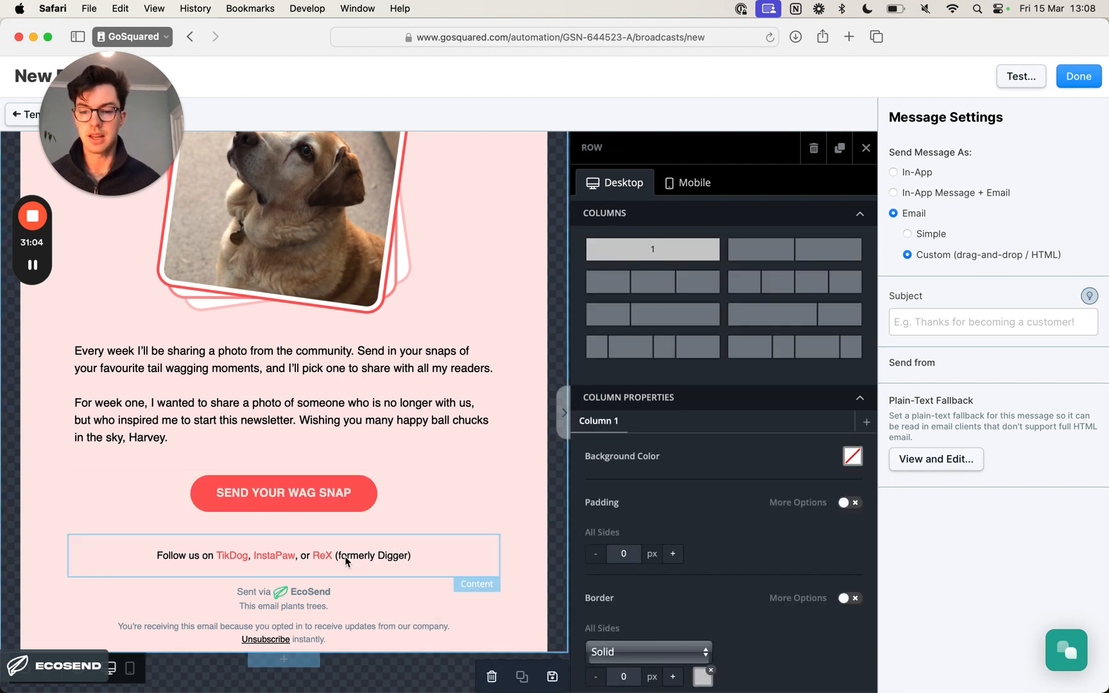
pyautogui.click(346, 561)
pyautogui.click(525, 553)
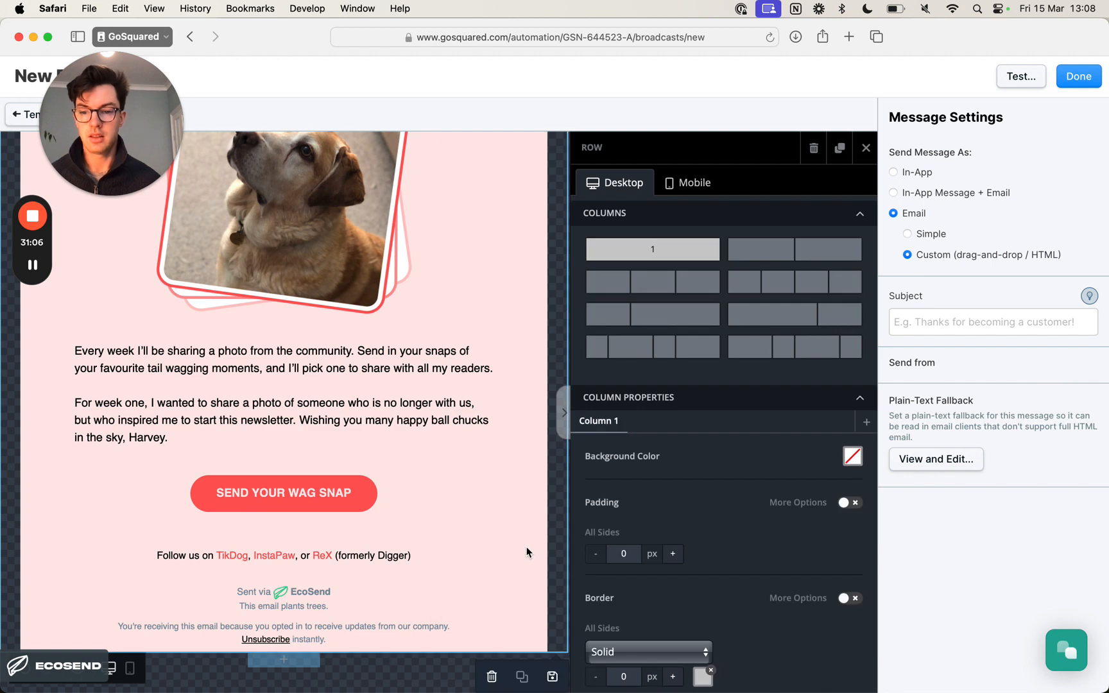
# - Copy the paragraph starting "You received this email because you signed up for weekly treats" from the Notion document and return to Safari
pyautogui.press('super+Tab')
pyautogui.press('super+Tab')
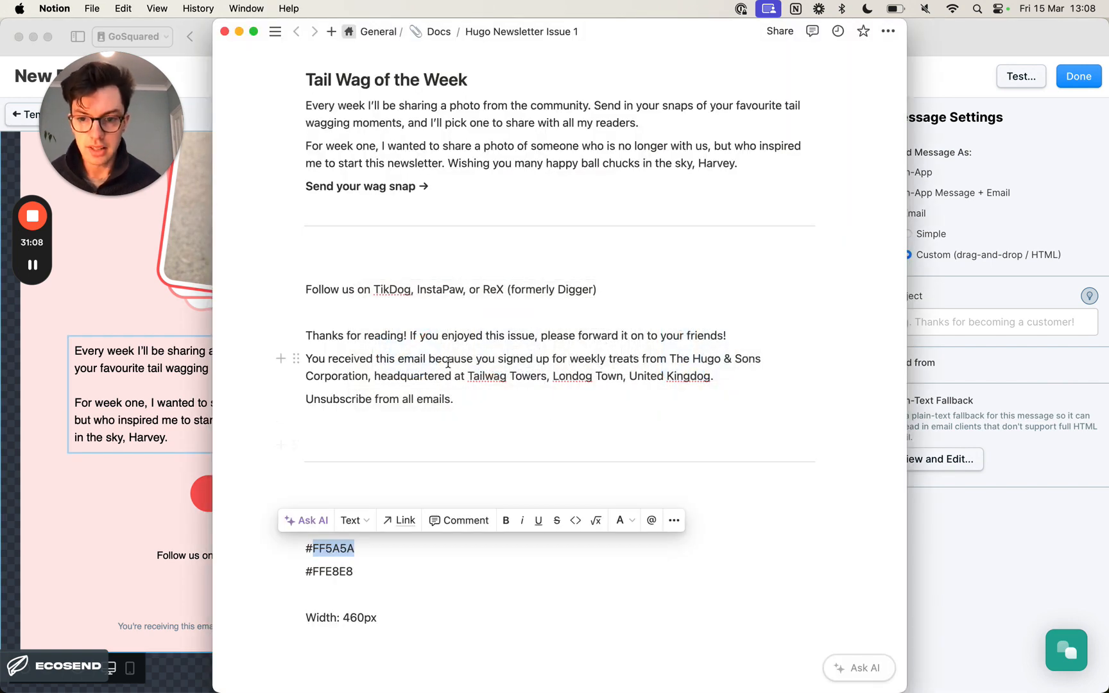
pyautogui.tripleClick(448, 363)
pyautogui.press('super+c')
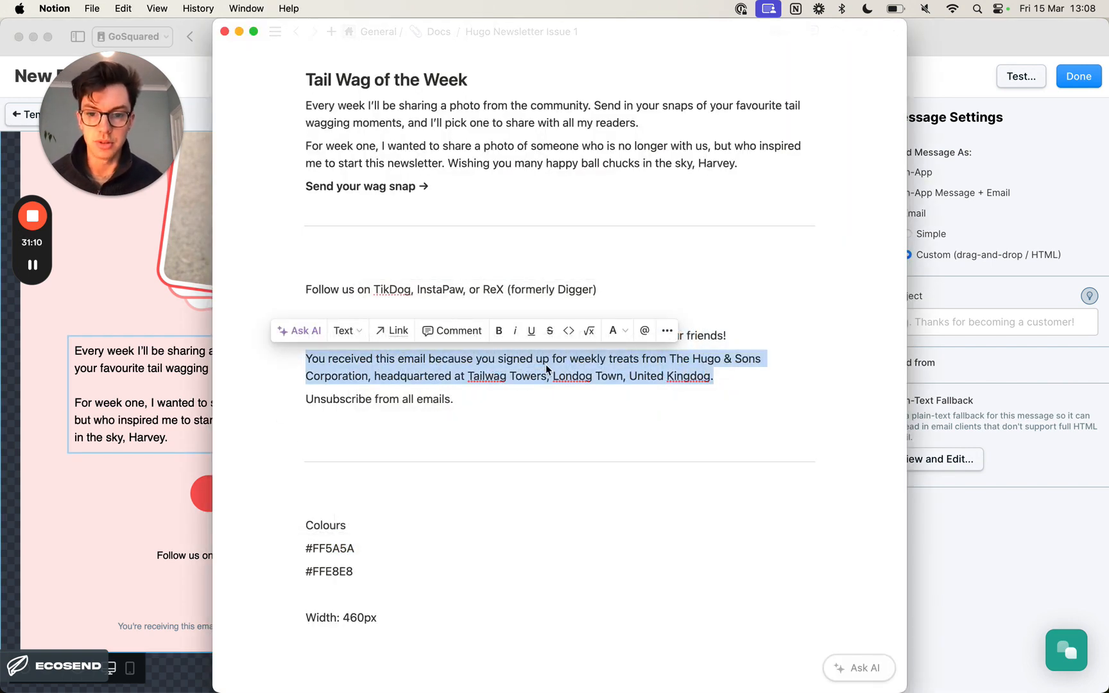
pyautogui.press('super+Tab')
# - Duplicate the "Follow us on" text block and replace the copy's text with the copied sign-up paragraph, keeping its formatting
pyautogui.click(333, 566)
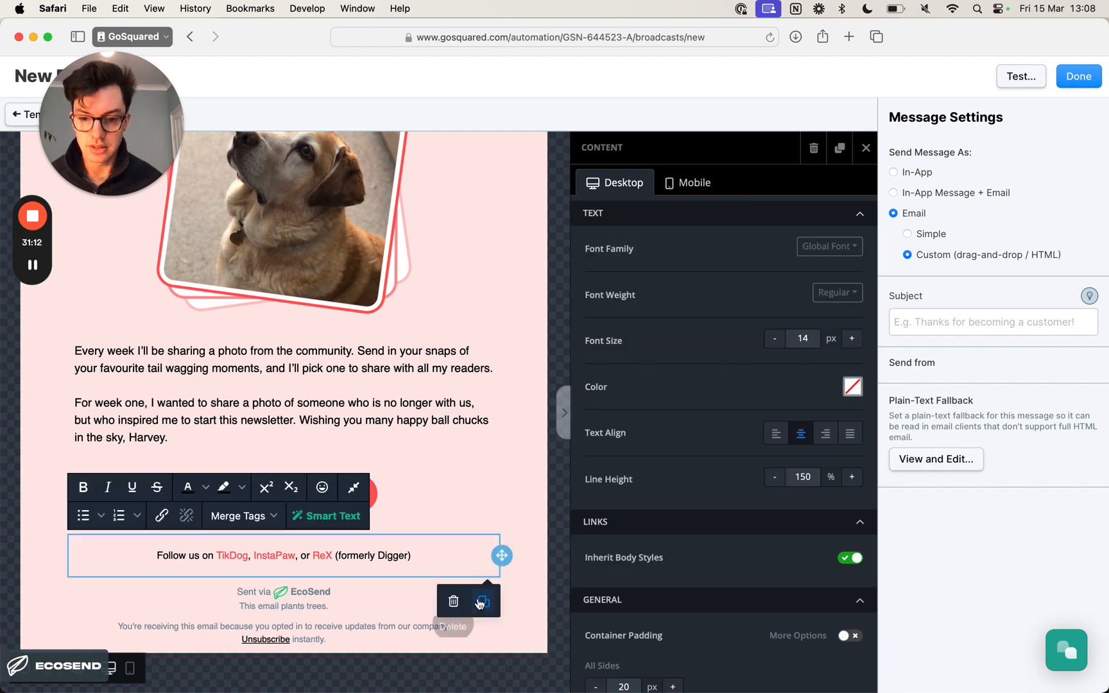
pyautogui.click(484, 601)
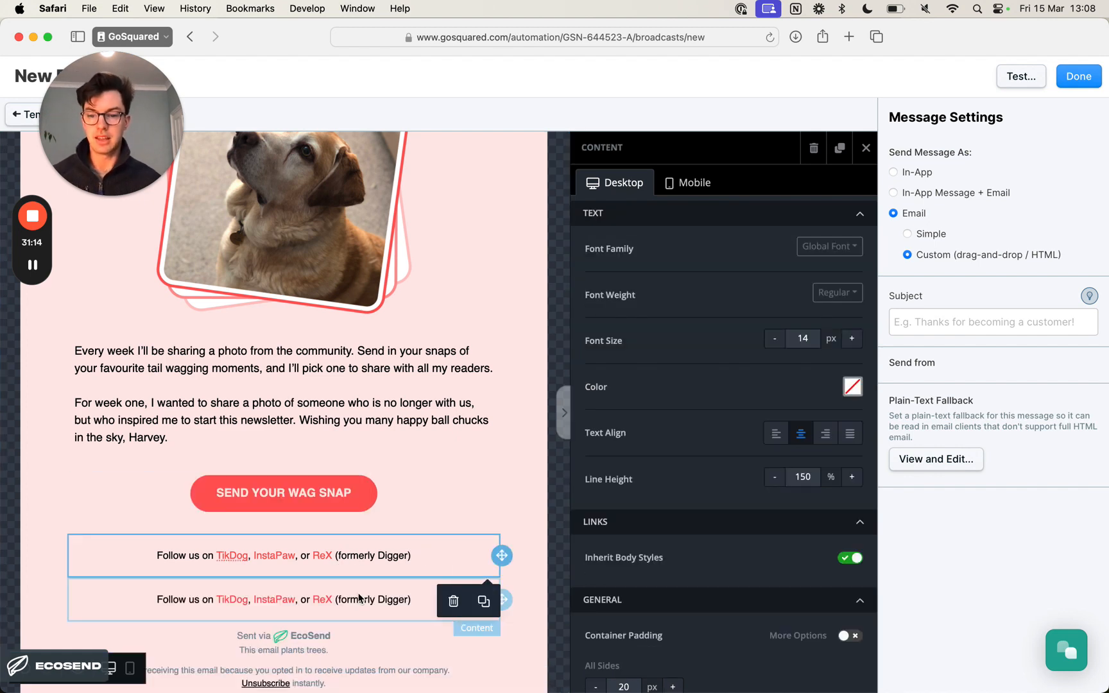
pyautogui.click(360, 598)
pyautogui.press('super+a')
pyautogui.press('super+v')
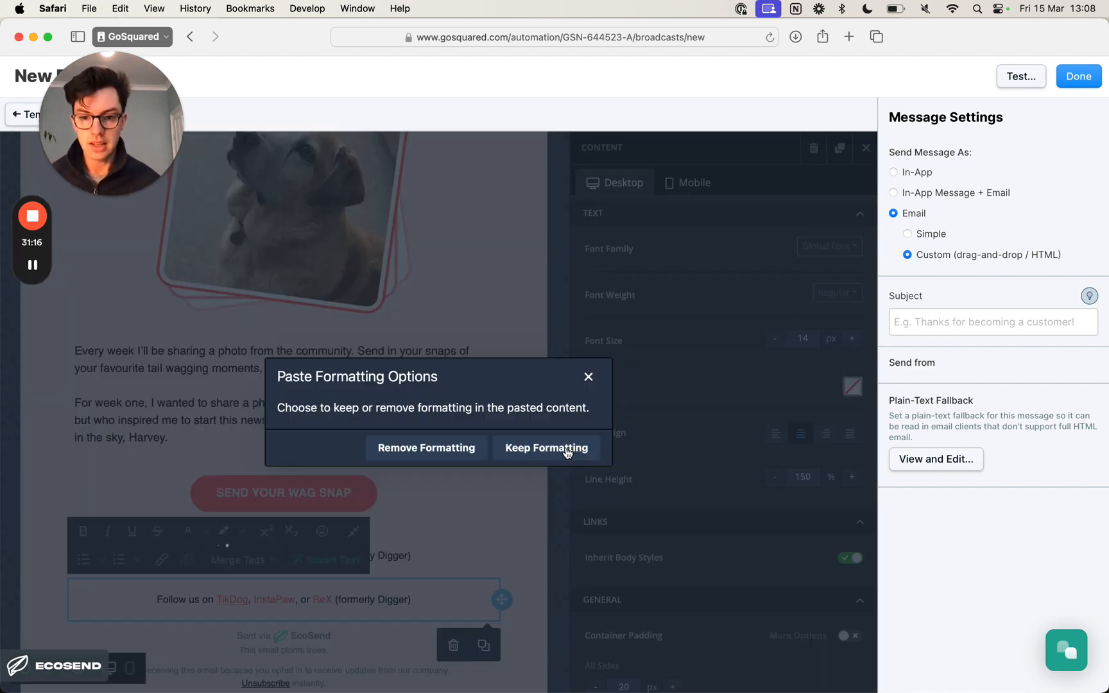
pyautogui.click(567, 452)
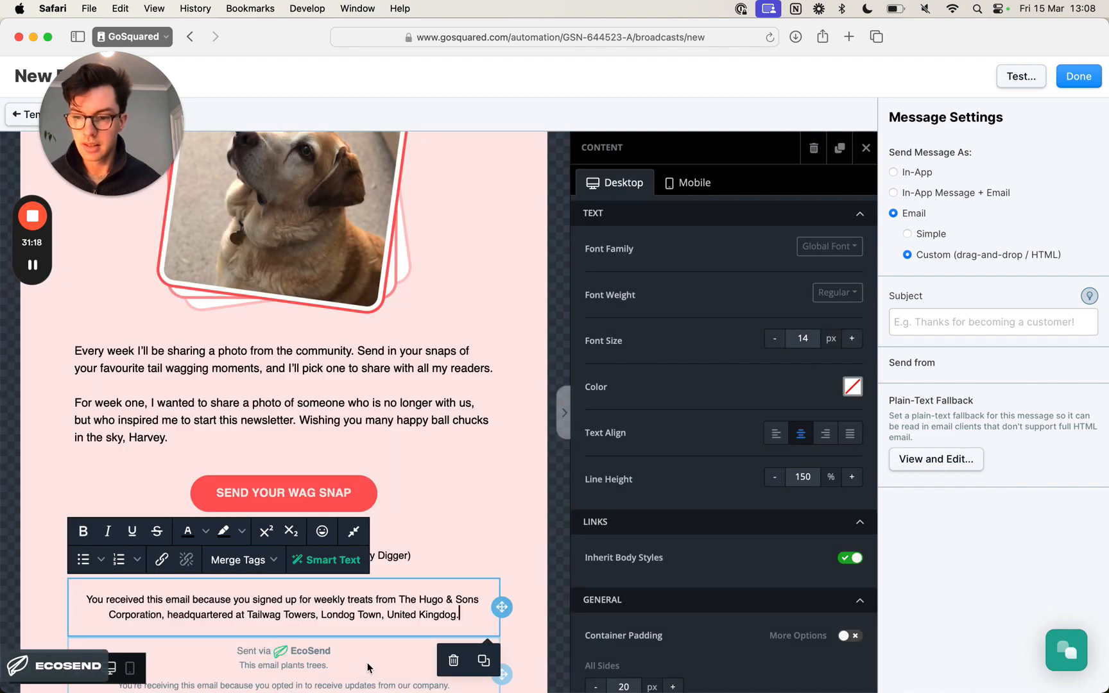
pyautogui.scroll(-2, 368, 668)
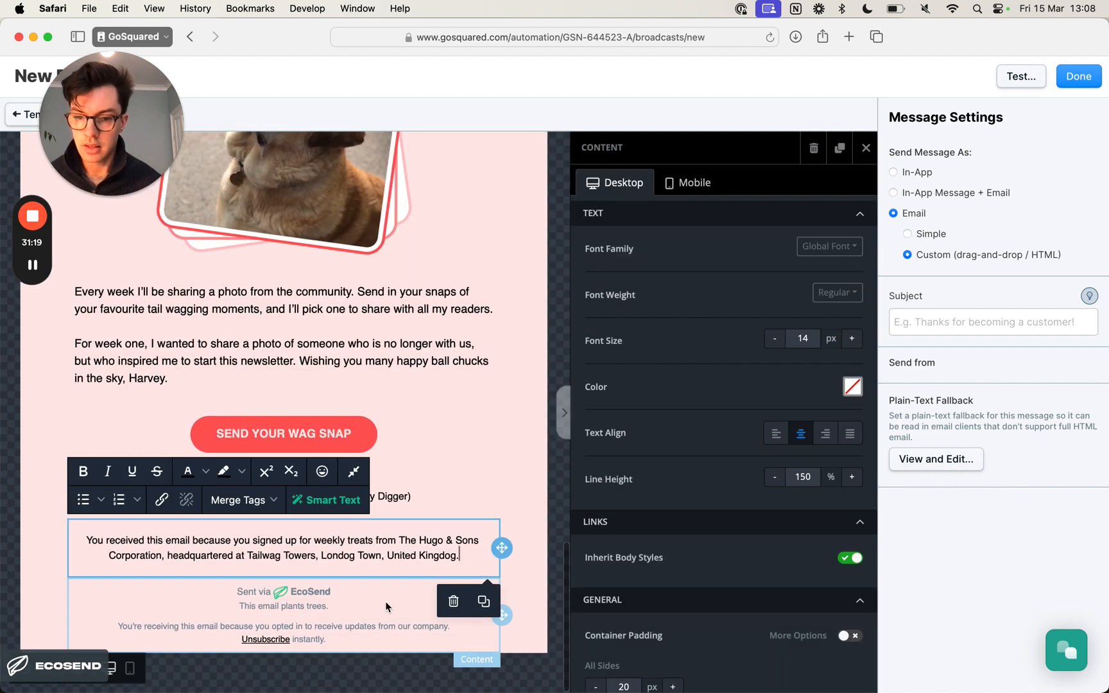
# - Open the custom text colour picker for the whole "You received this email" paragraph and clear its hex colour value
pyautogui.tripleClick(445, 557)
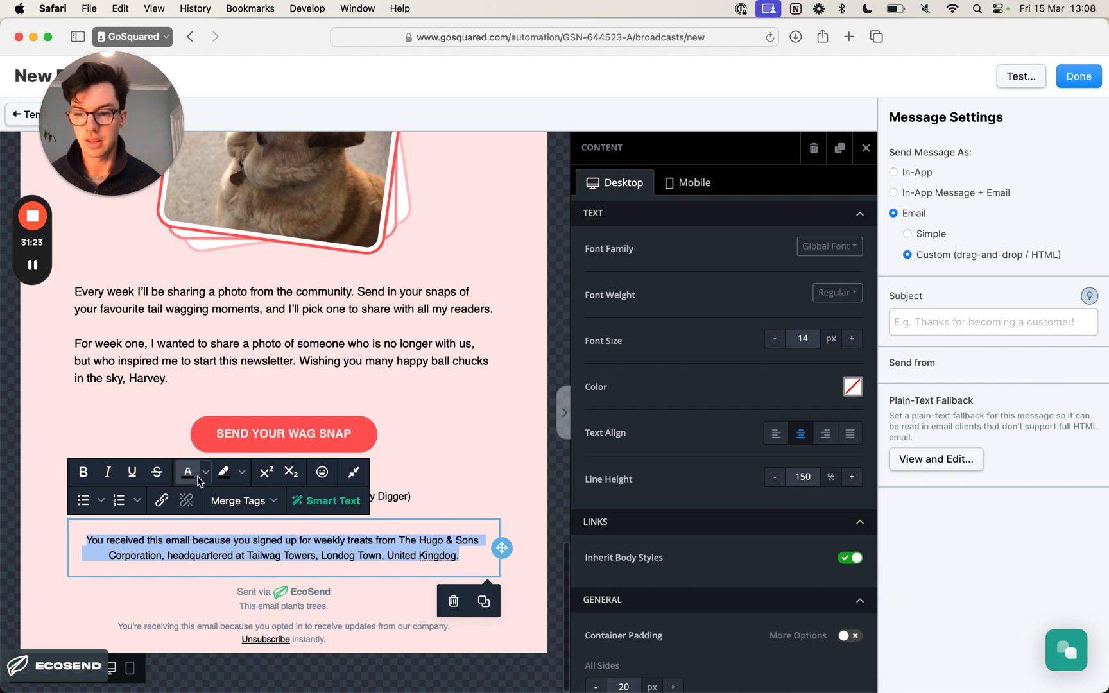
pyautogui.click(204, 473)
pyautogui.click(289, 577)
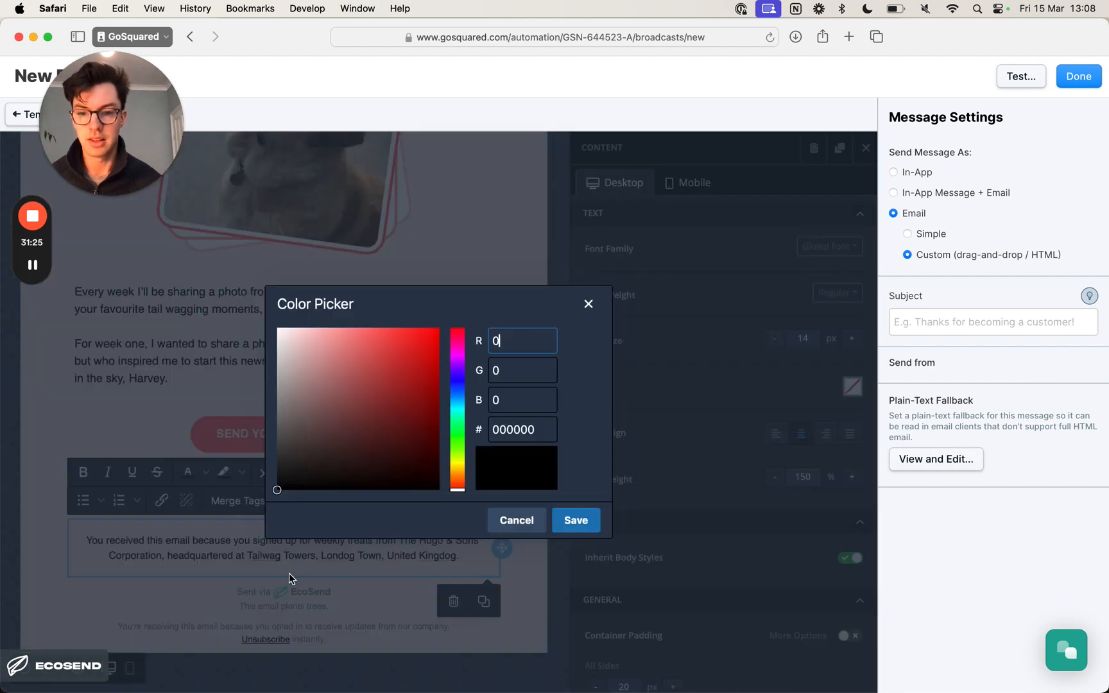
pyautogui.doubleClick(507, 443)
pyautogui.press('super+v')
pyautogui.press('super+a')
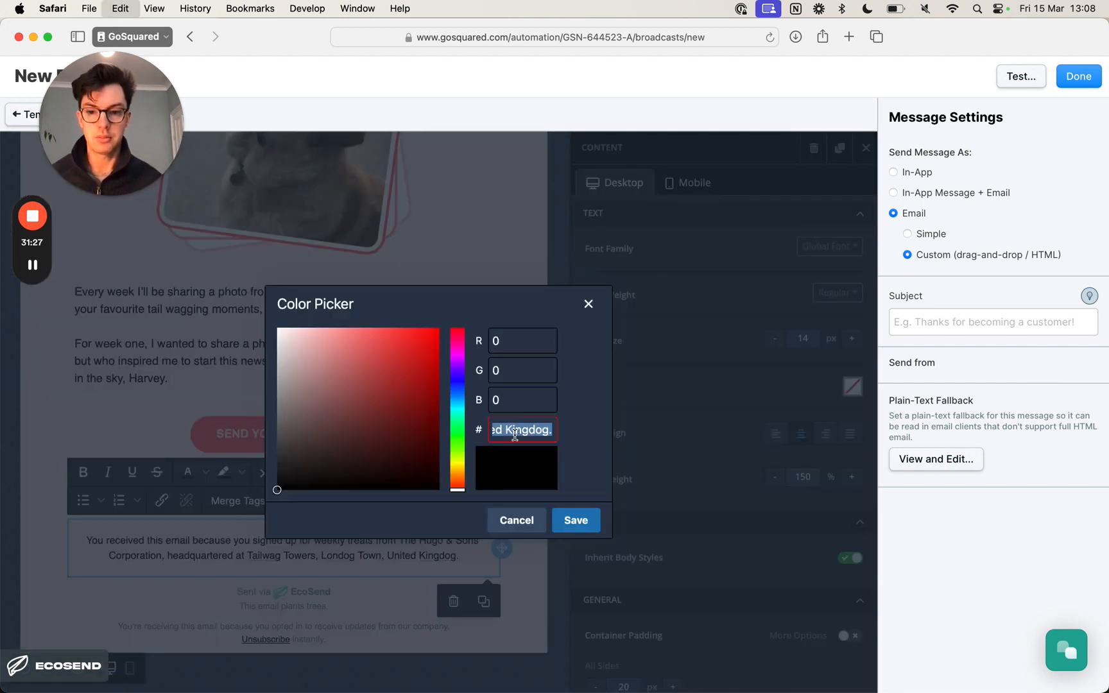
pyautogui.press('BackSpace')
# - Copy the colour code FF5A5A from the Notion document and return to the colour picker in Safari
pyautogui.press('super+Tab')
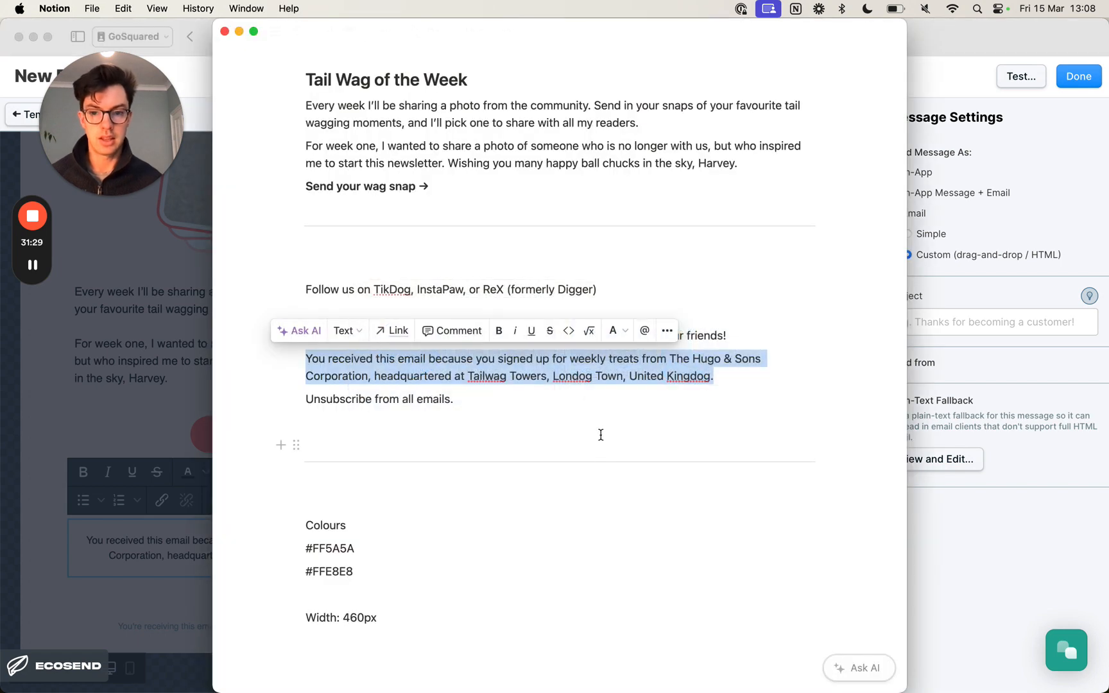
pyautogui.doubleClick(329, 548)
pyautogui.press('super+c')
pyautogui.press('super+Tab')
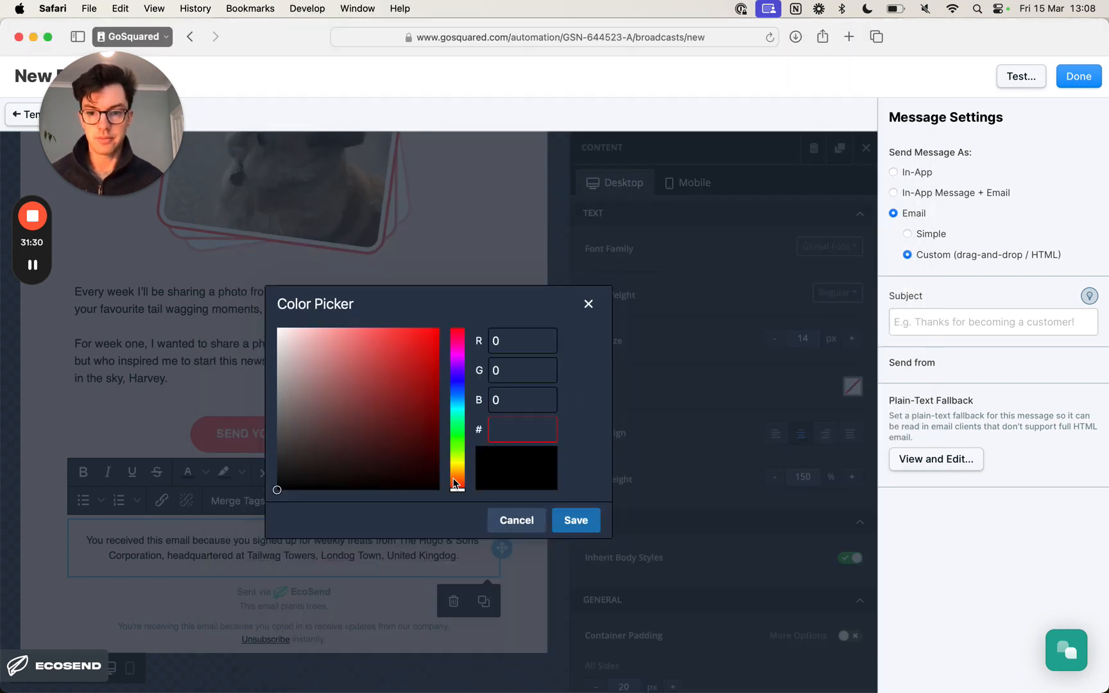
# - Paste FF5A5A as the base colour, darken it to 602B2B, and apply it to the "You received this email" paragraph
pyautogui.press('super+v')
pyautogui.moveTo(386, 341); pyautogui.dragTo(367, 428)
pyautogui.doubleClick(520, 431)
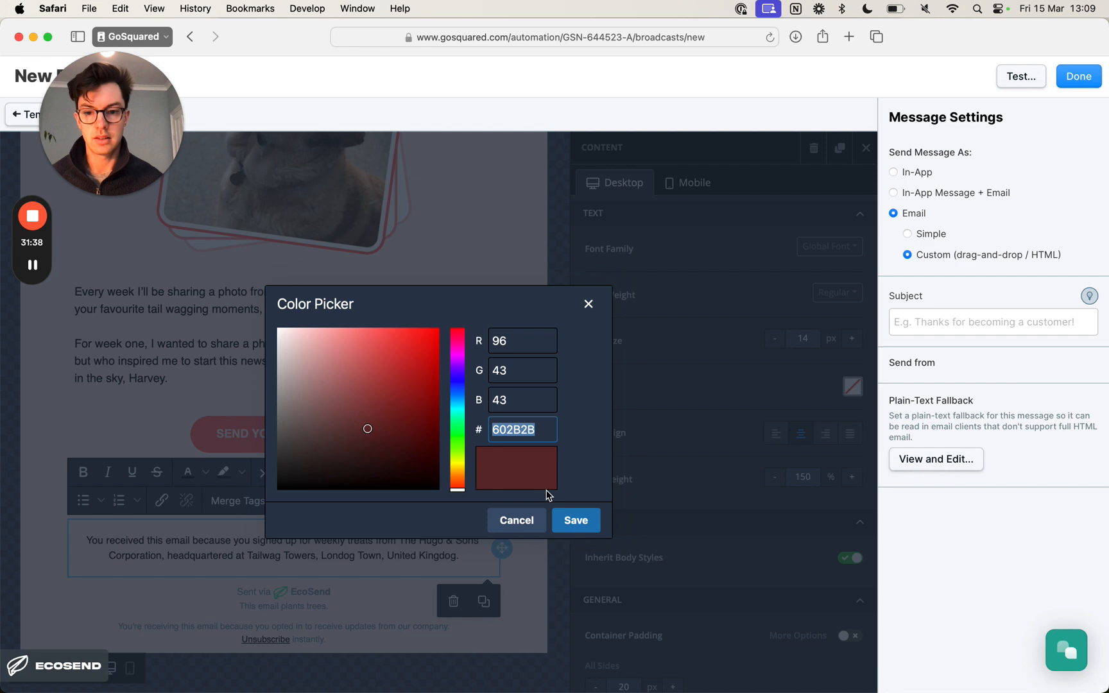
pyautogui.click(575, 521)
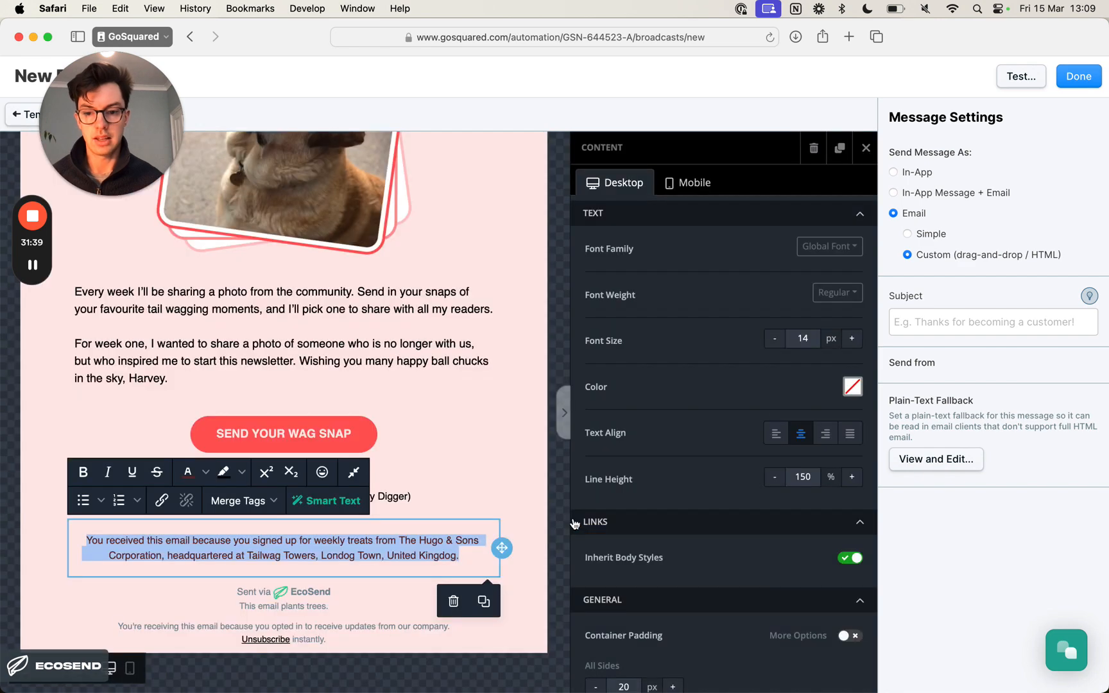
pyautogui.click(453, 431)
pyautogui.click(529, 376)
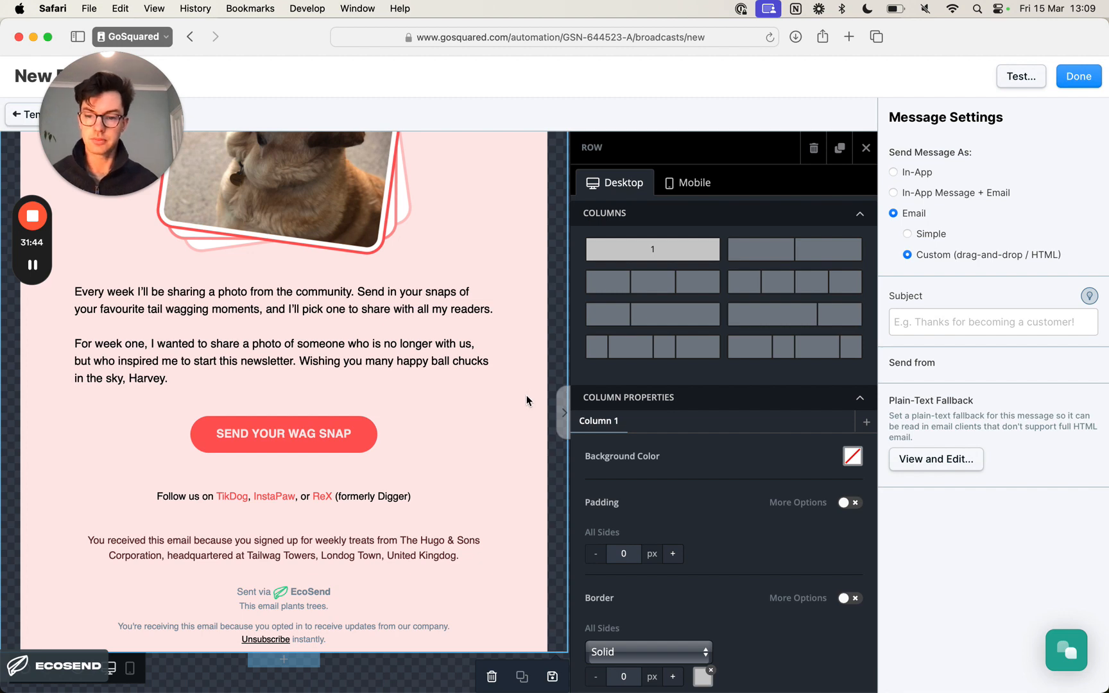
# - Review the top of the newsletter, compare it with the Preview design and return to Safari
pyautogui.scroll(20, 526, 401)
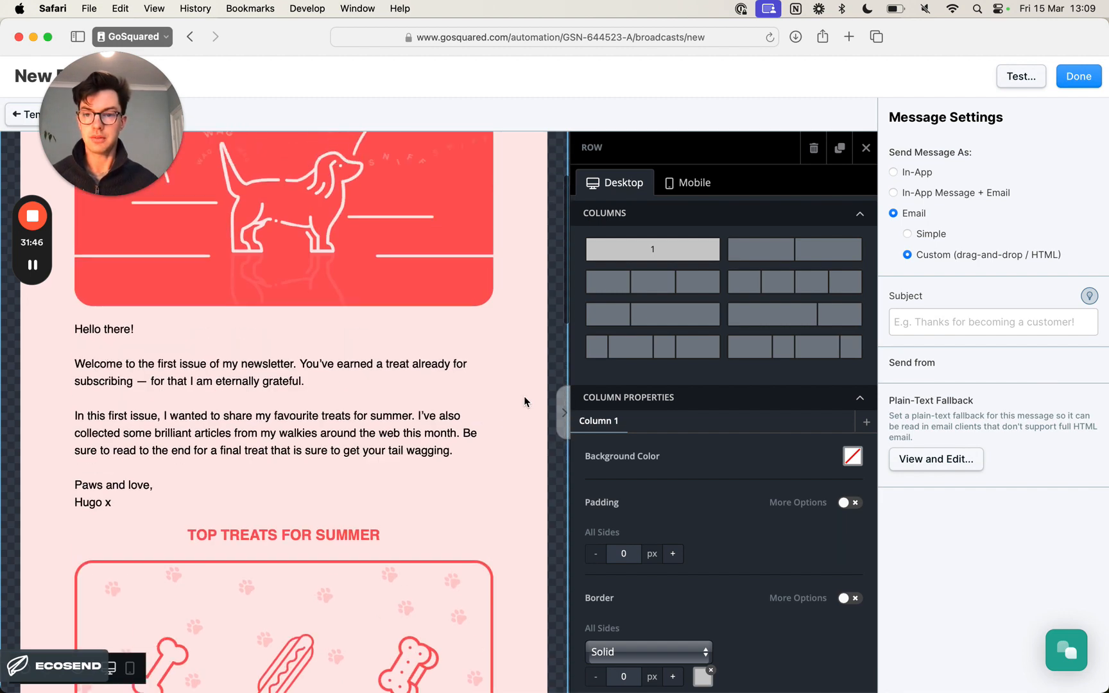
pyautogui.scroll(3, 525, 401)
pyautogui.press('super+Tab')
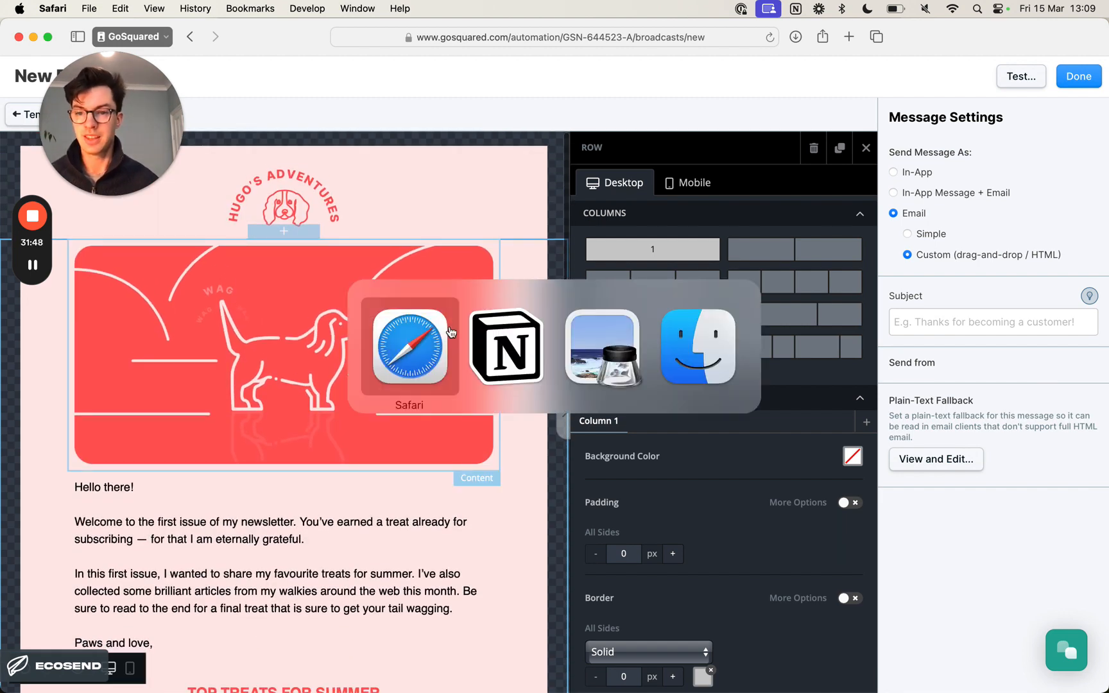
pyautogui.click(604, 348)
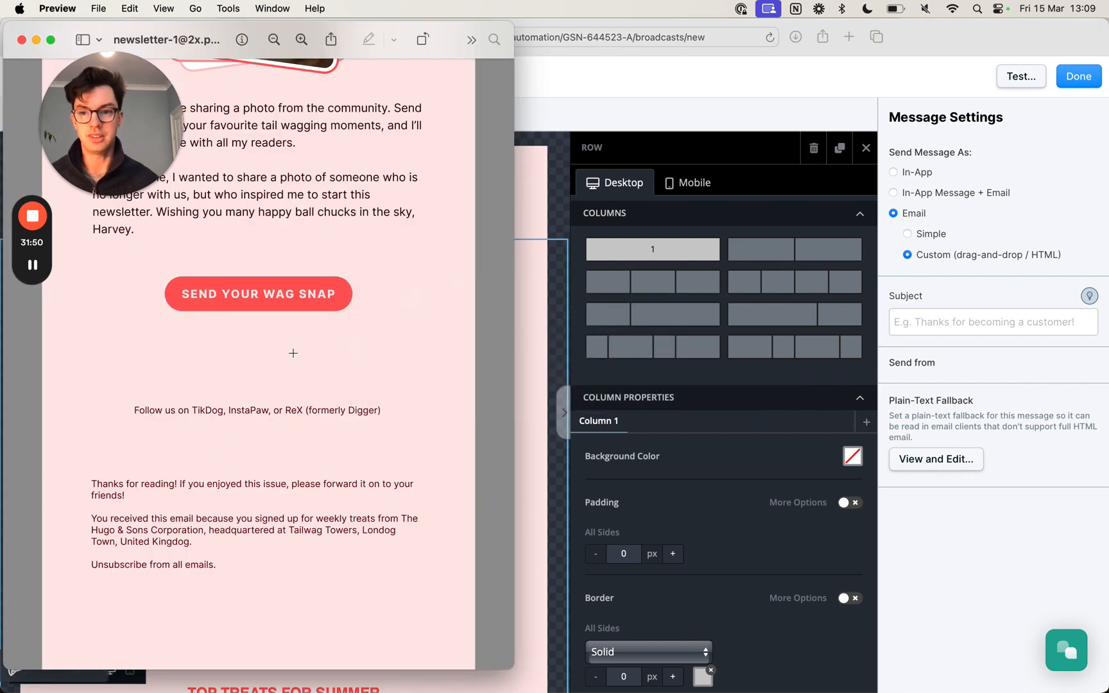
pyautogui.scroll(15, 292, 352)
pyautogui.press('super+Tab')
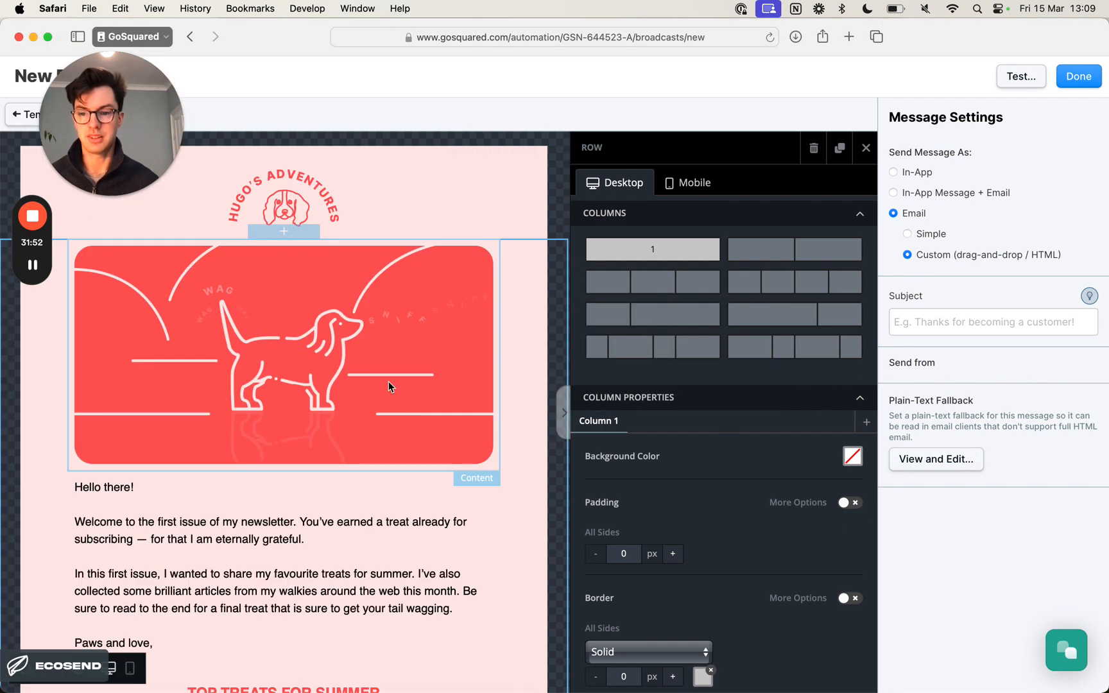
# - Enable per-side container padding for the "Top Treats for Summer" heading and set its top padding to 50 px
pyautogui.scroll(-15, 405, 411)
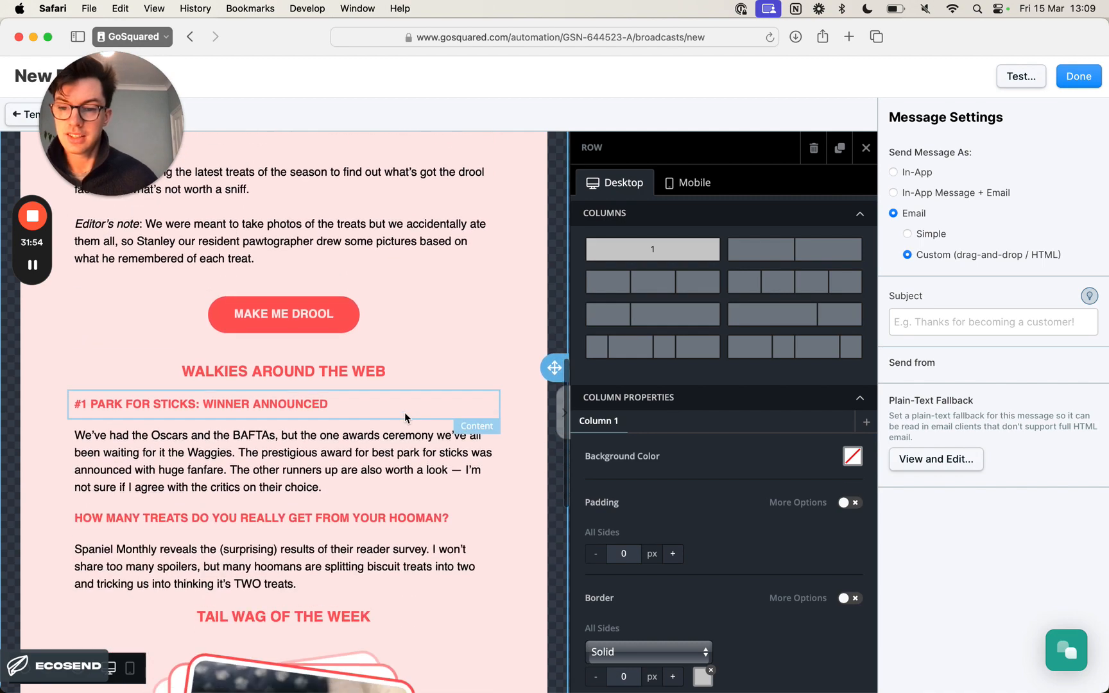
pyautogui.scroll(-15, 405, 417)
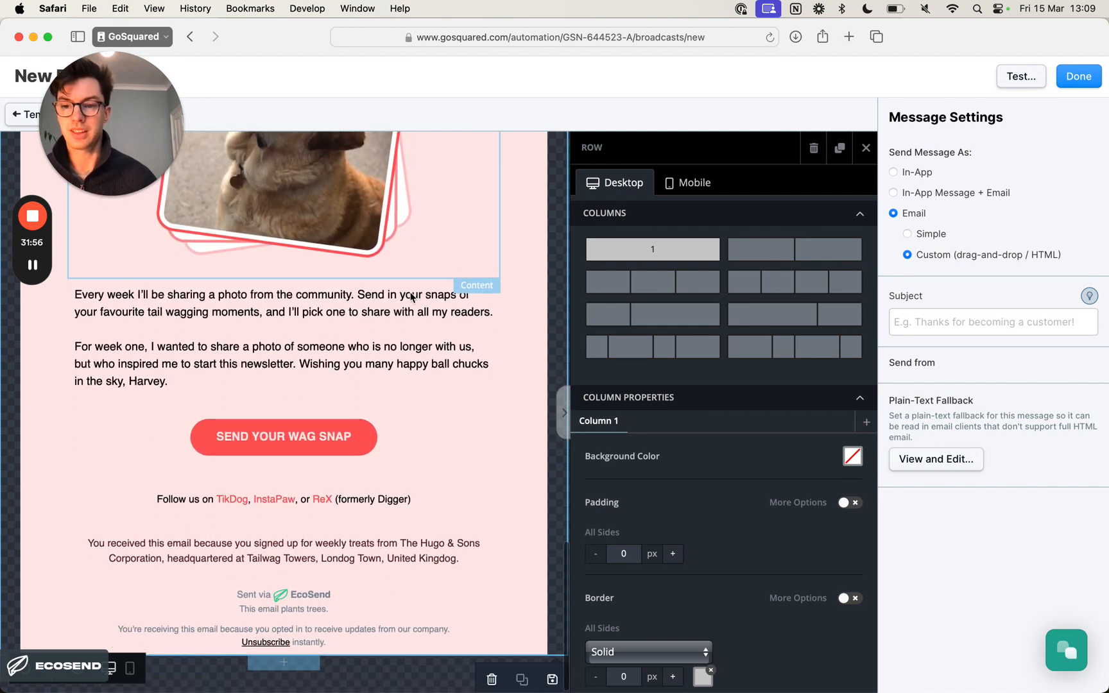
pyautogui.scroll(20, 410, 295)
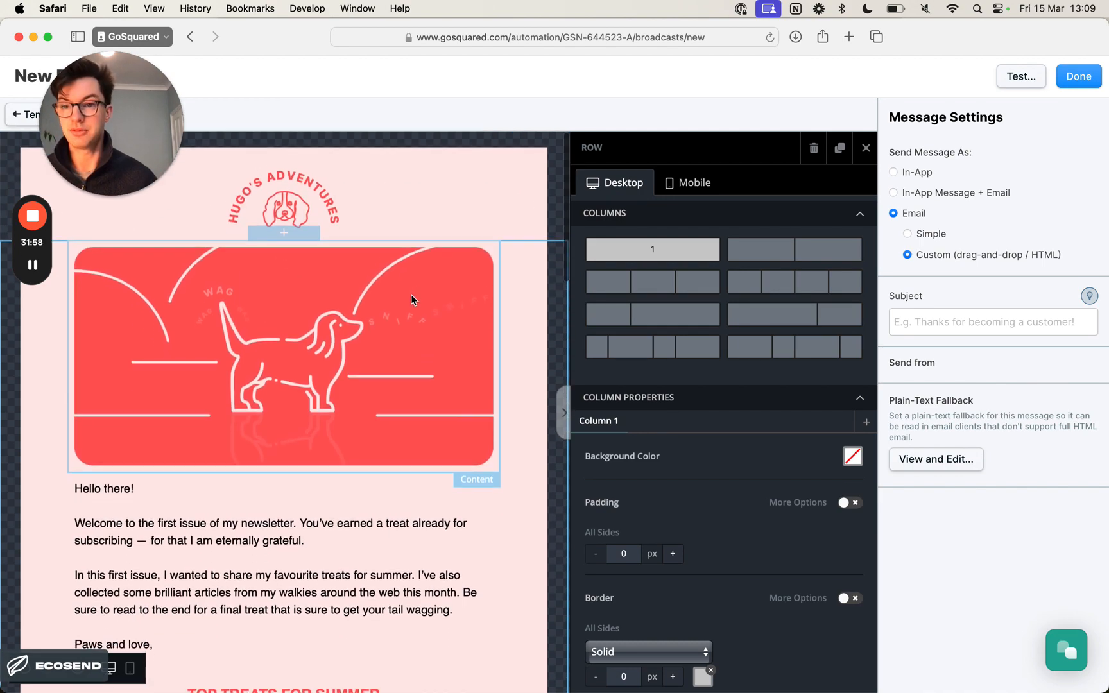
pyautogui.scroll(-8, 401, 475)
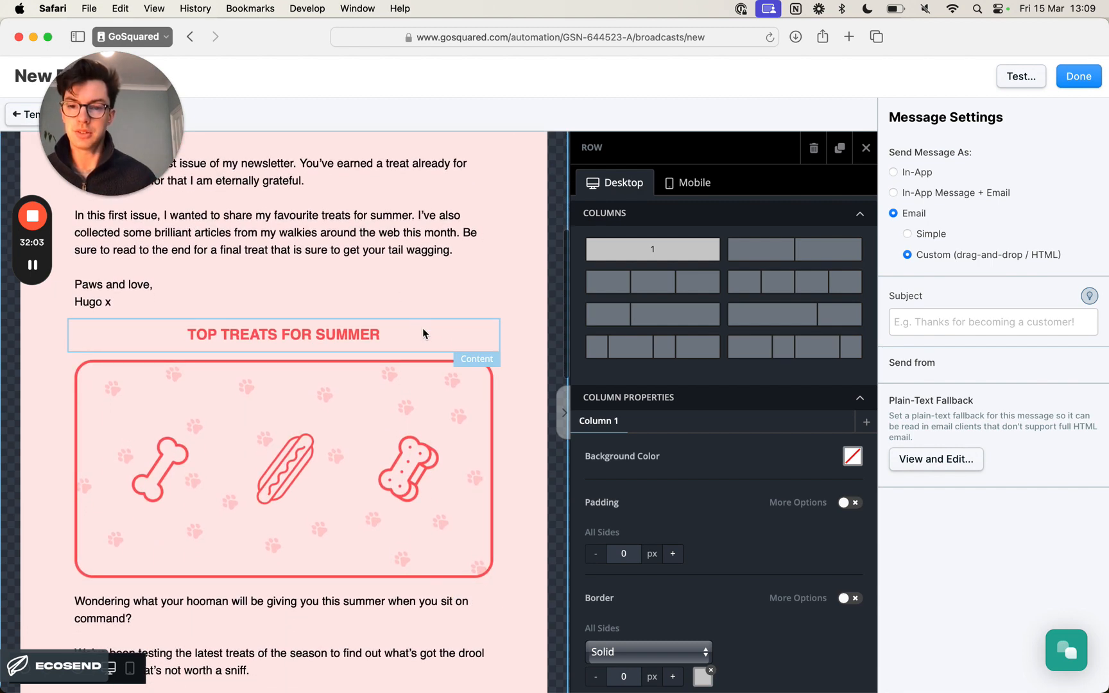
pyautogui.click(422, 333)
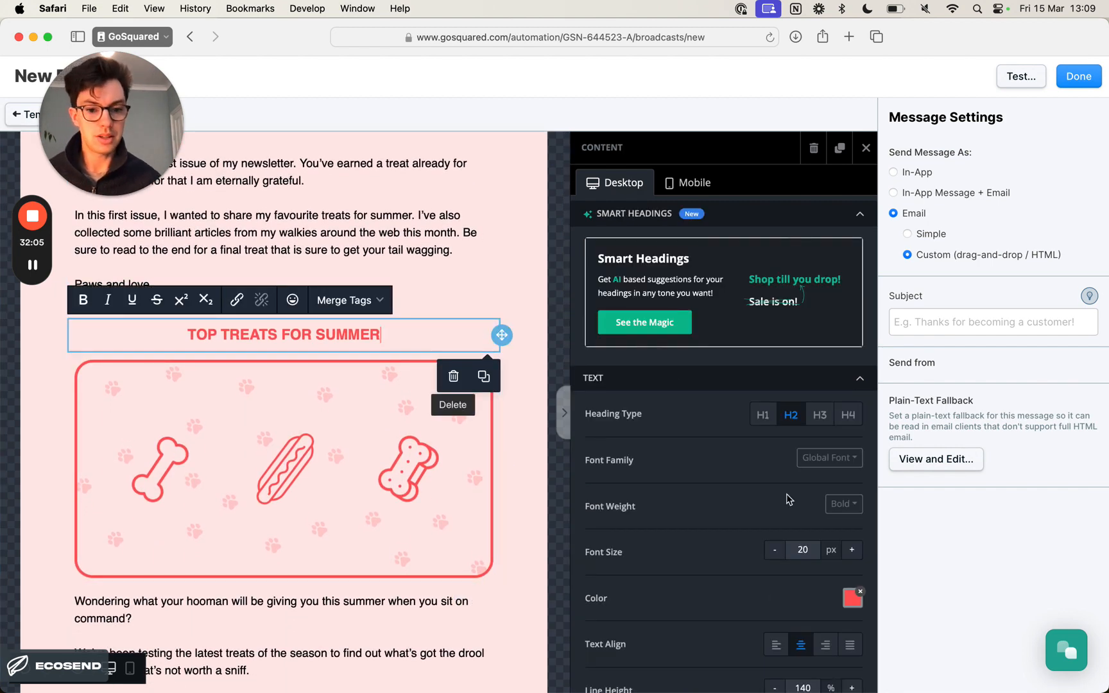
pyautogui.scroll(-5, 788, 499)
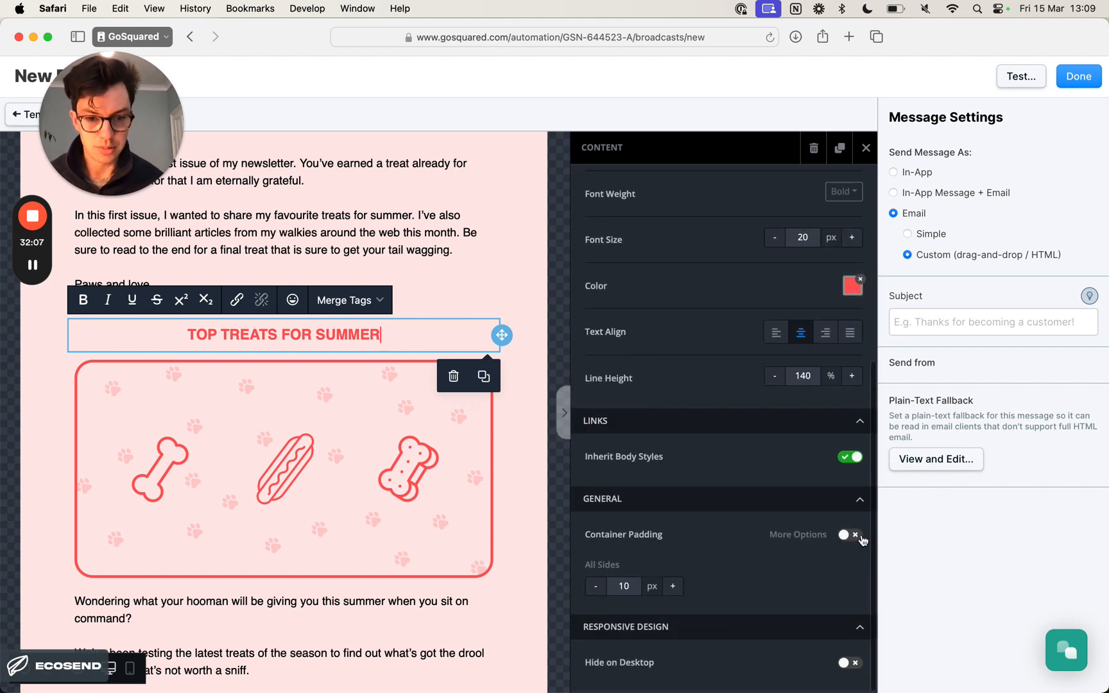
pyautogui.click(852, 536)
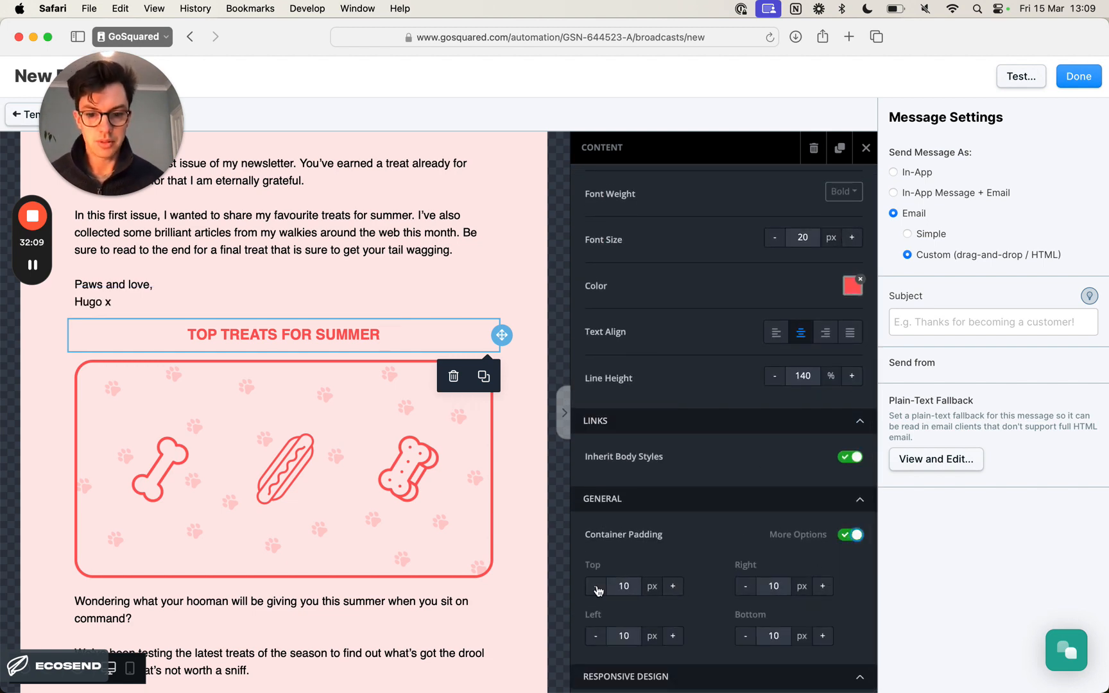
pyautogui.click(637, 587)
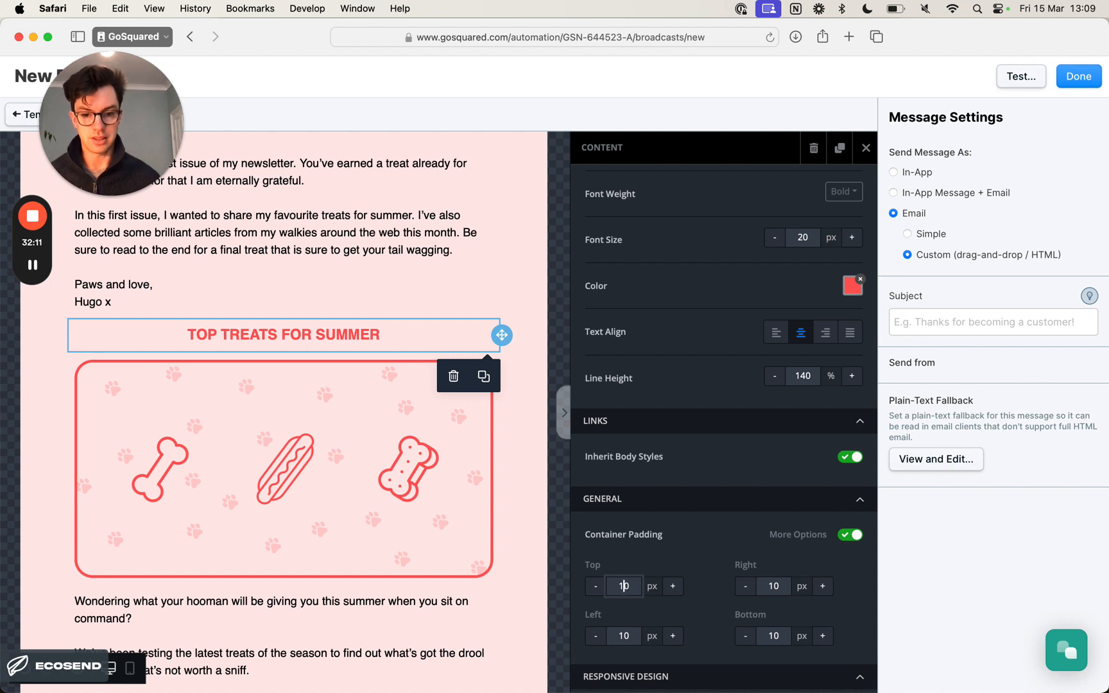
pyautogui.press('BackSpace')
pyautogui.press('BackSpace')
pyautogui.write('3')
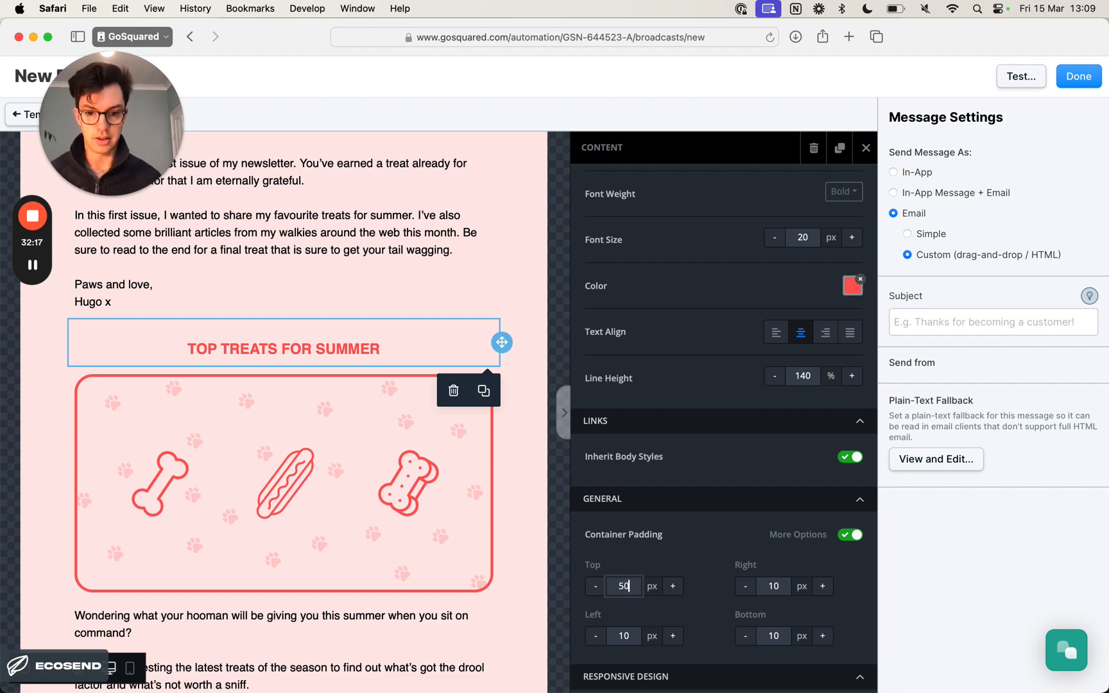
# - Enable per-side container padding for the "Walkies Around the Web" heading and set its top padding to 50 px
pyautogui.scroll(-10, 517, 491)
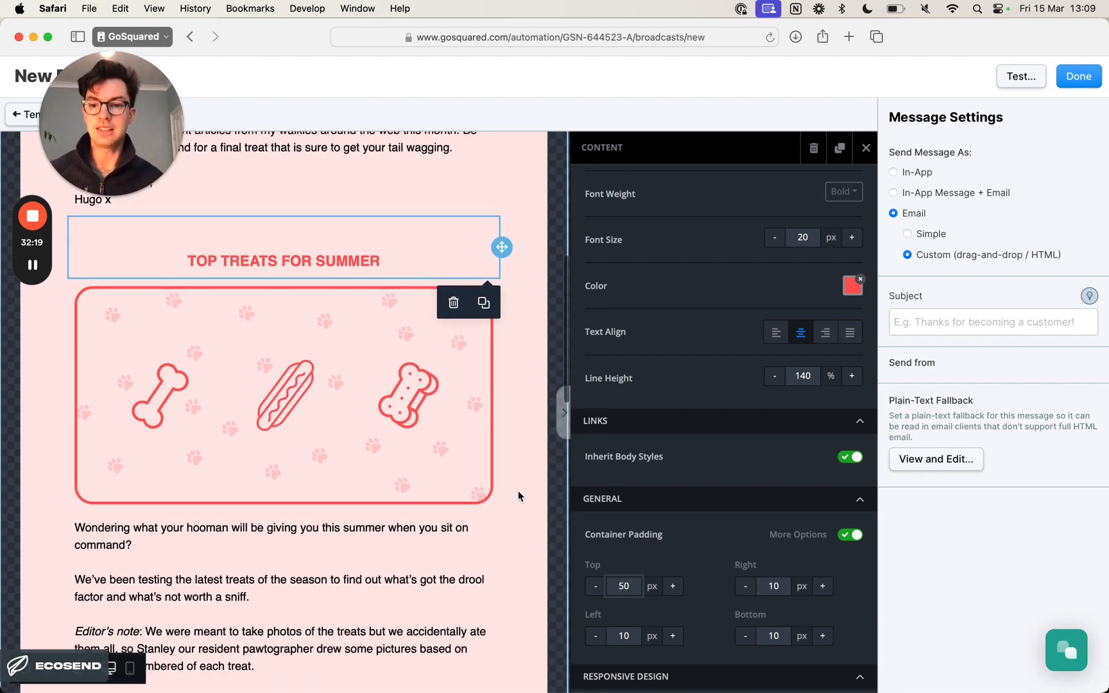
pyautogui.scroll(-1, 475, 497)
pyautogui.click(428, 501)
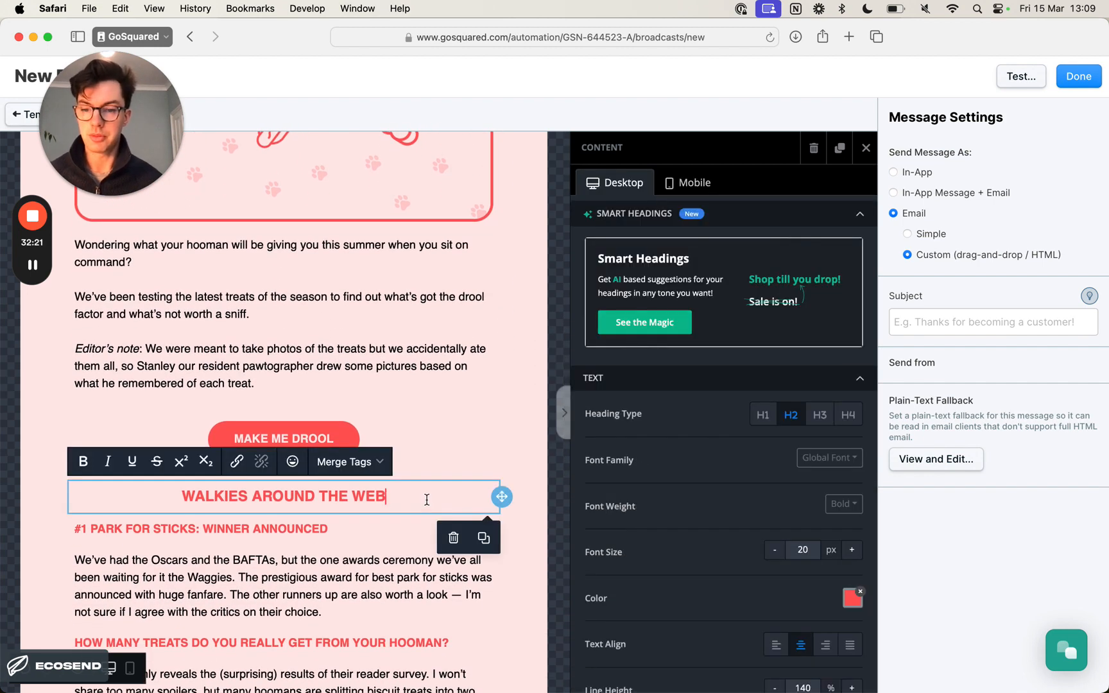
pyautogui.scroll(-3, 443, 517)
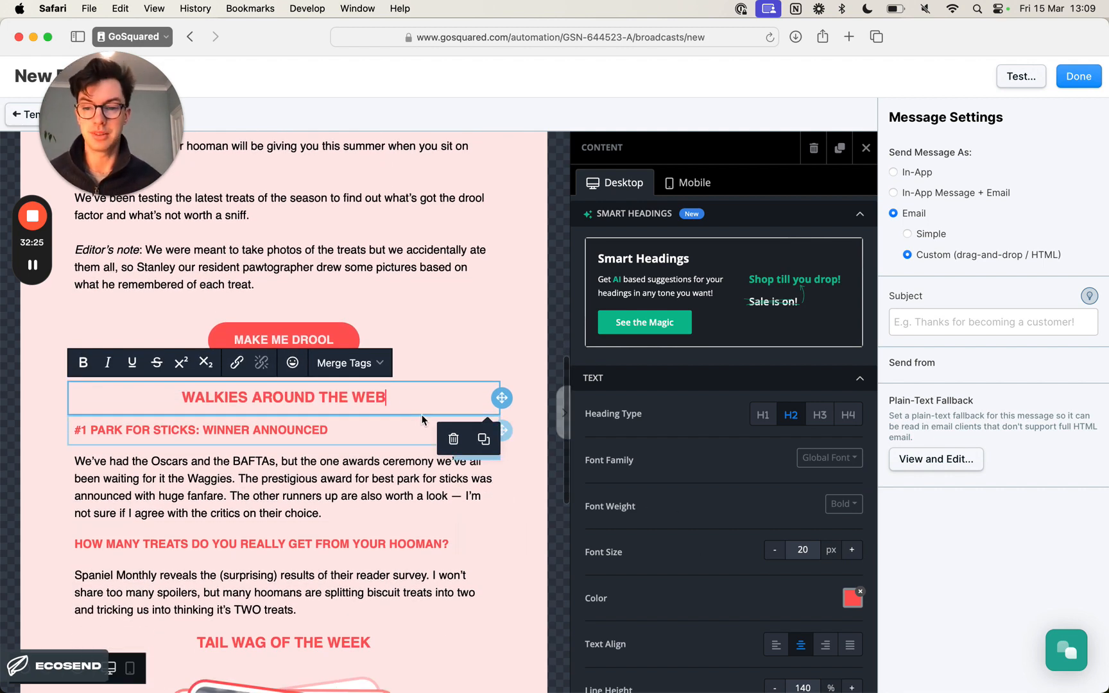
pyautogui.scroll(-5, 725, 542)
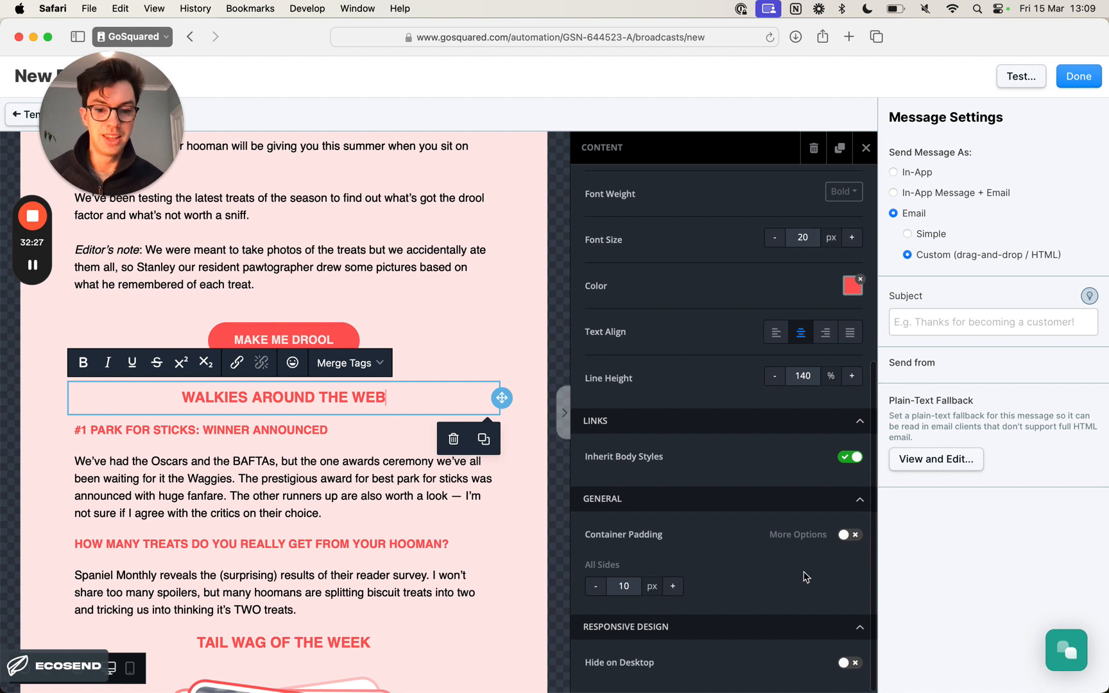
pyautogui.click(857, 538)
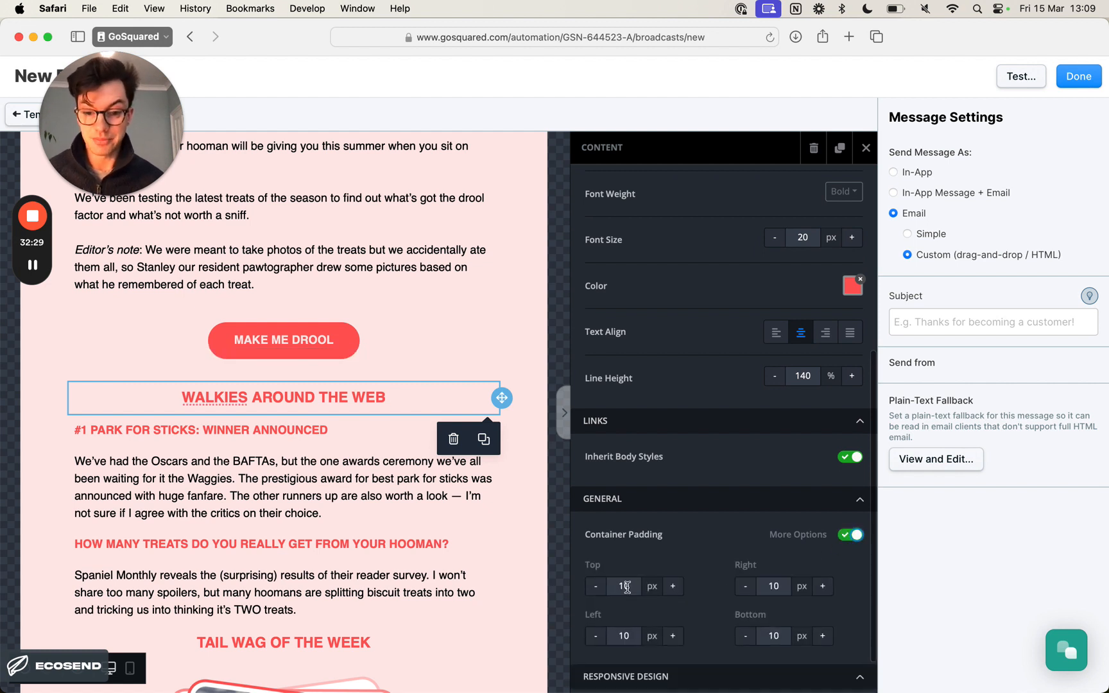
pyautogui.click(627, 587)
pyautogui.press('BackSpace')
pyautogui.press('BackSpace')
pyautogui.write('5')
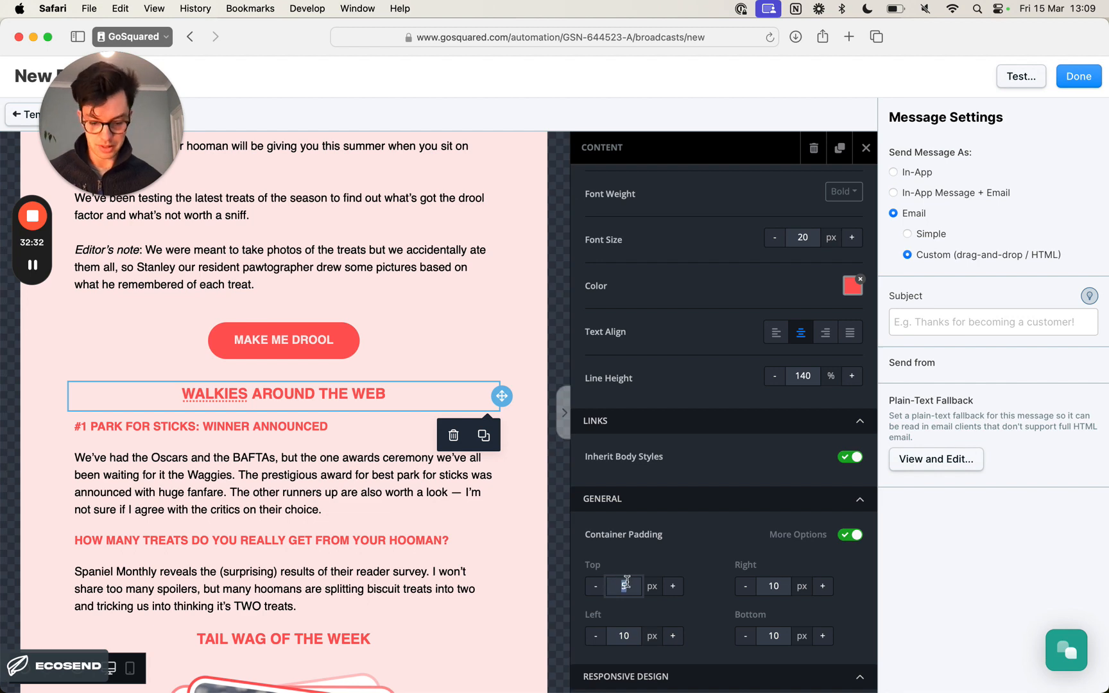
# - Enable per-side container padding for the "Tail Wag of the Week" heading, set its top padding to 50 px and deselect it
pyautogui.scroll(-5, 338, 523)
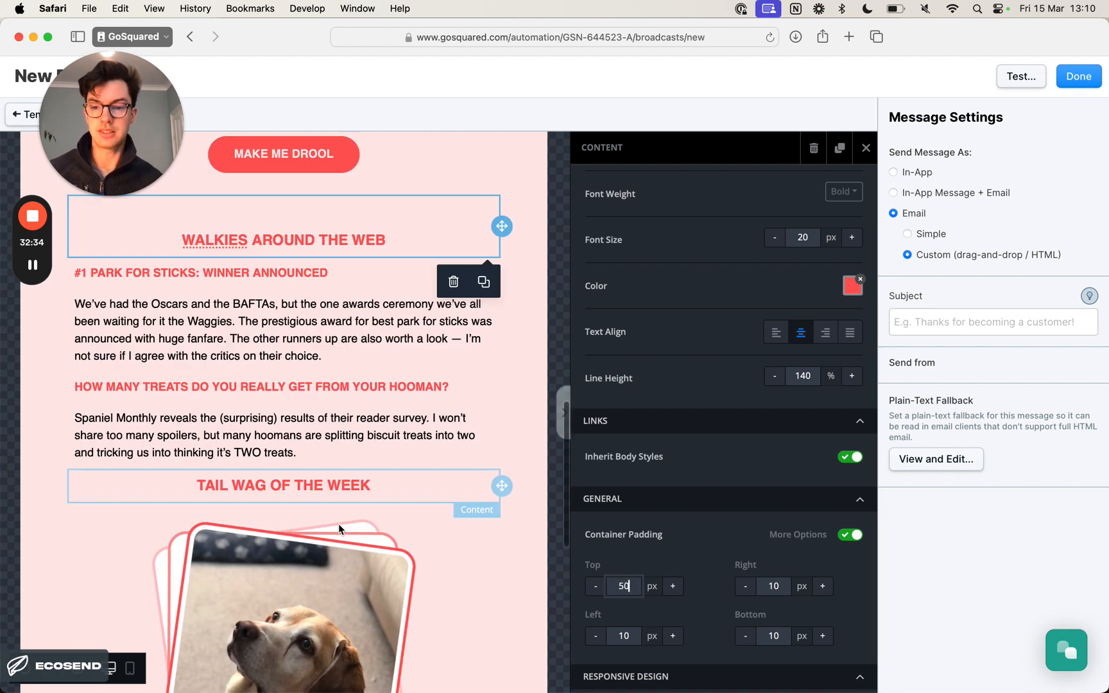
pyautogui.click(427, 366)
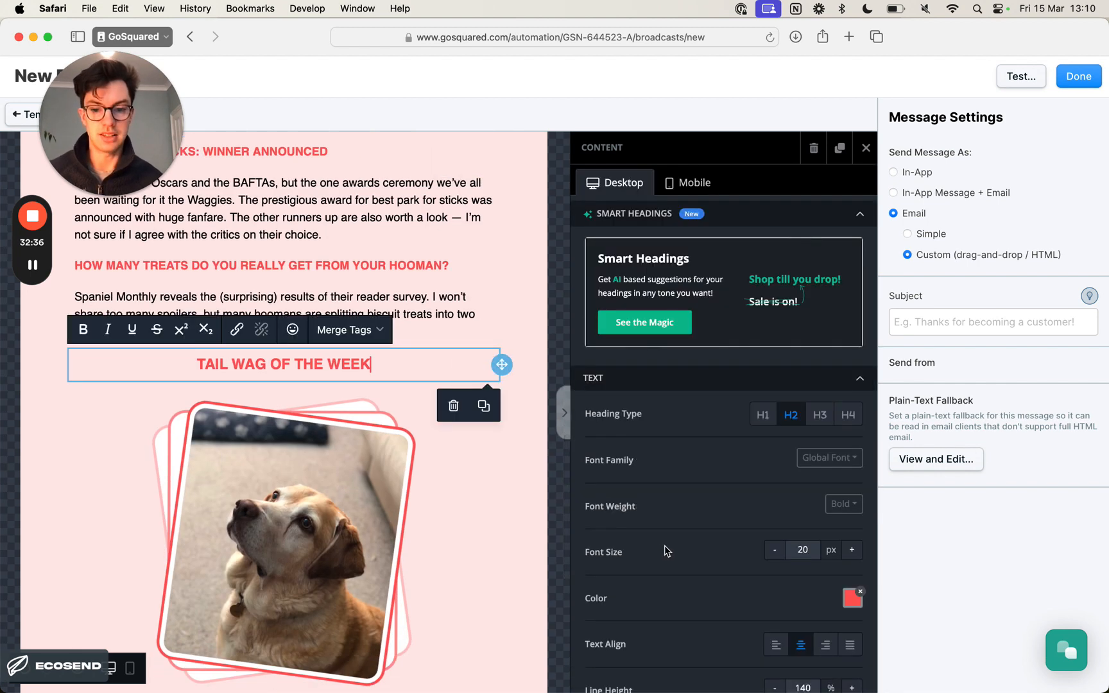
pyautogui.scroll(-5, 757, 556)
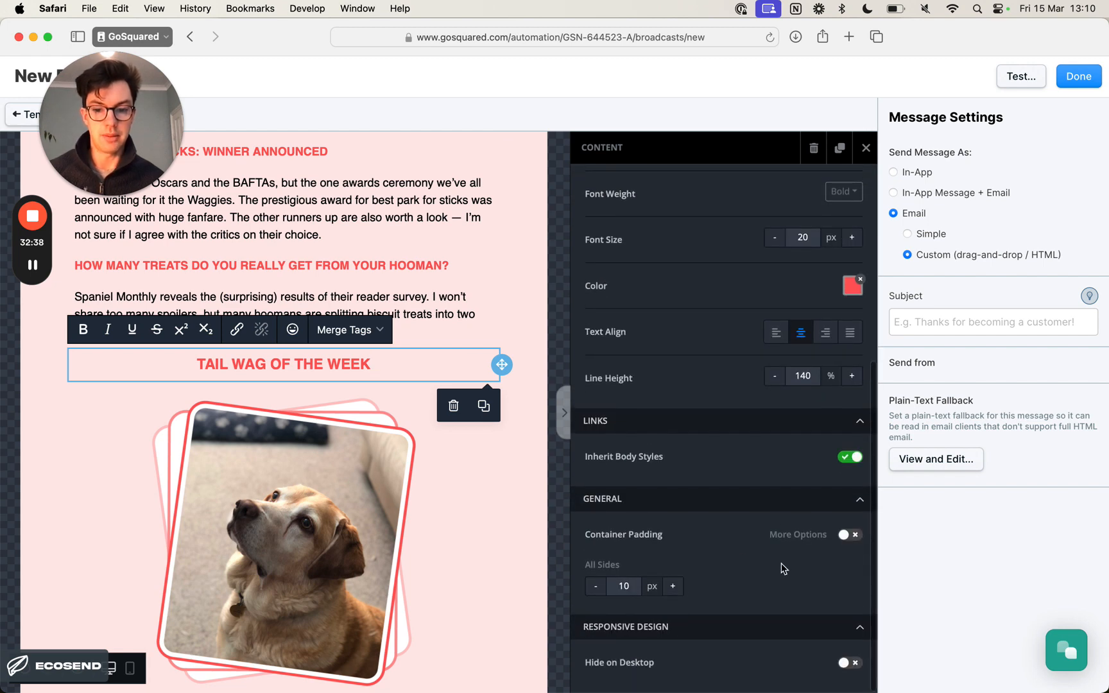
pyautogui.click(847, 536)
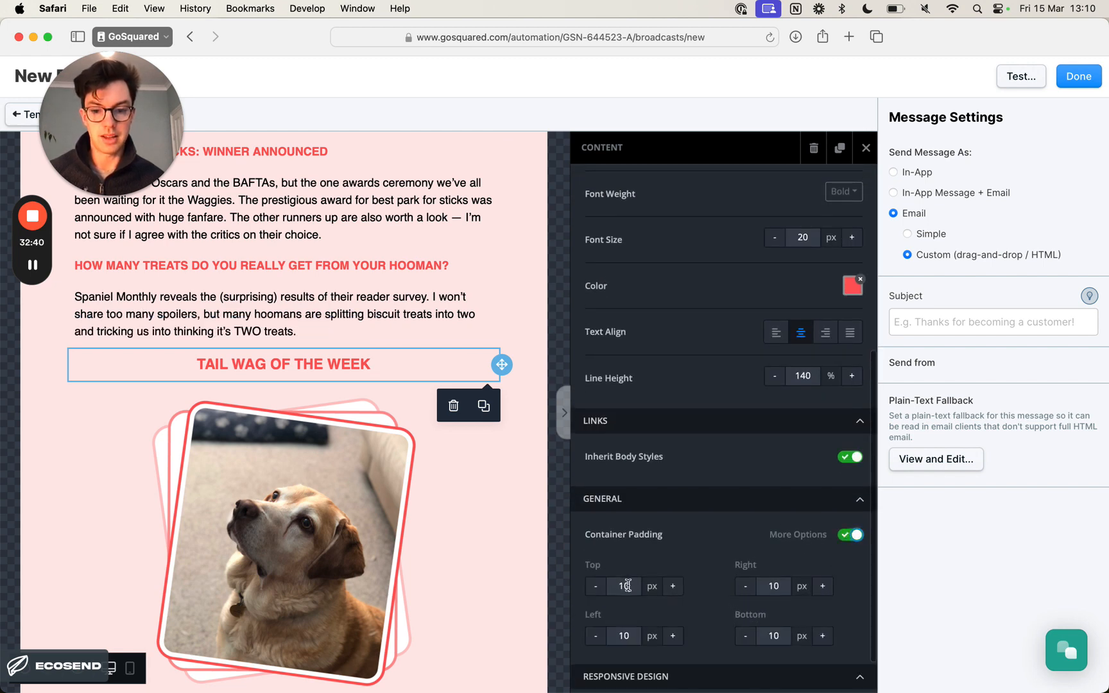
pyautogui.doubleClick(627, 585)
pyautogui.write('50')
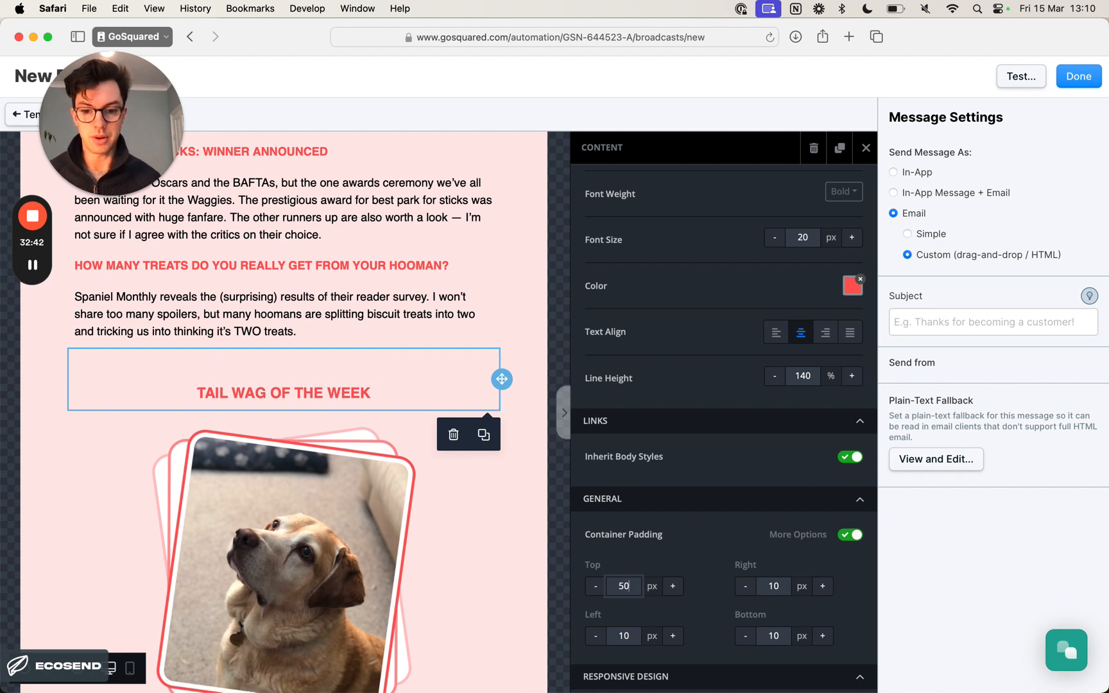
pyautogui.click(526, 353)
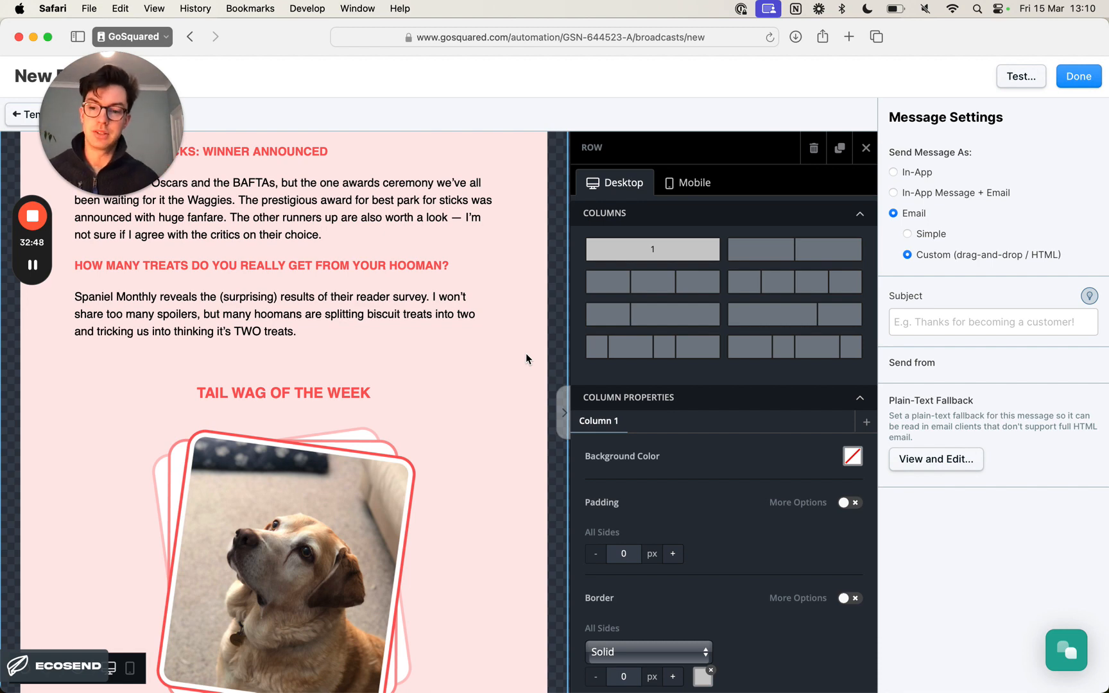
# - Enable per-side container padding for the "Send Your Wag Snap" button, select its bottom padding value and leave the block
pyautogui.scroll(-5, 498, 308)
pyautogui.scroll(-5, 499, 314)
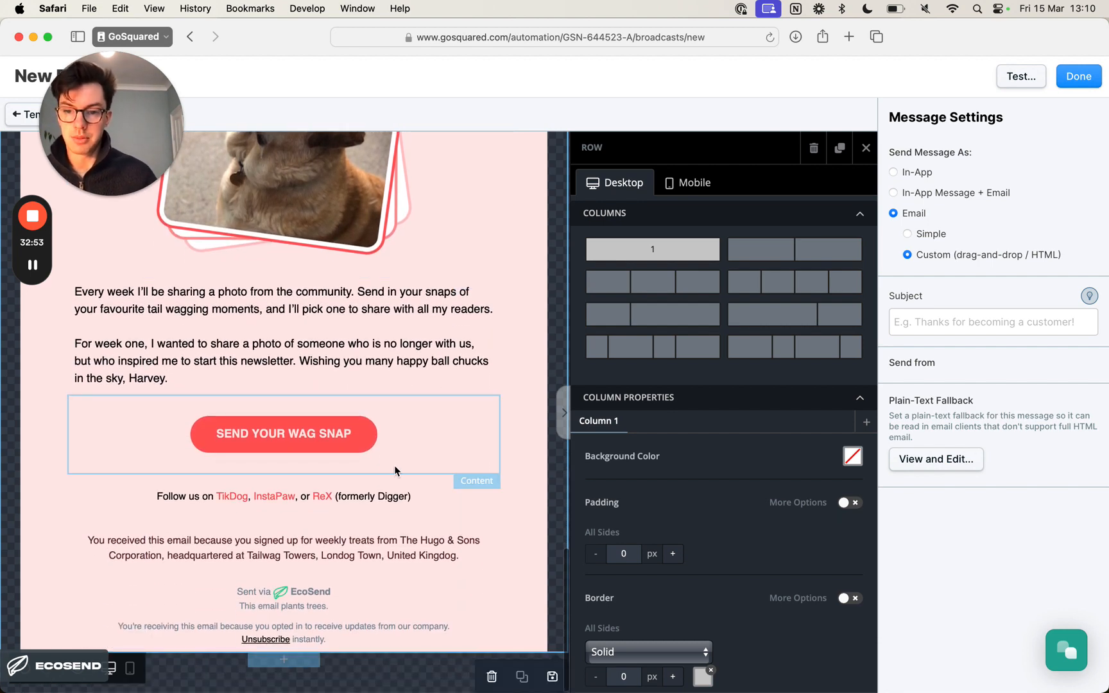
pyautogui.click(394, 466)
pyautogui.scroll(-10, 680, 578)
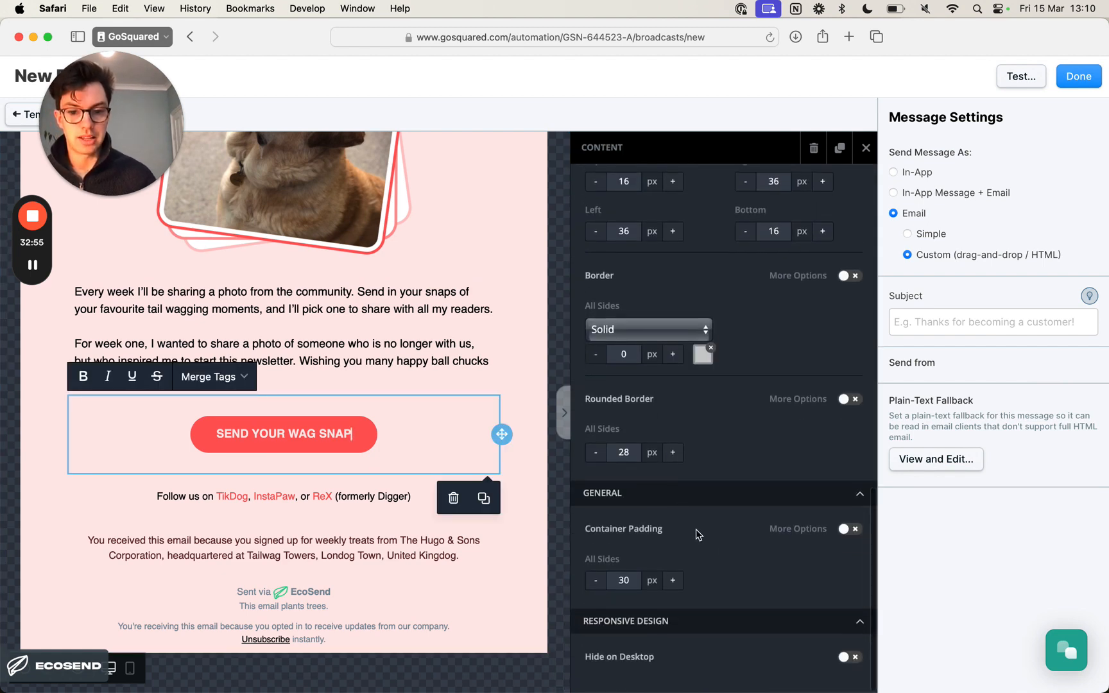
pyautogui.click(854, 534)
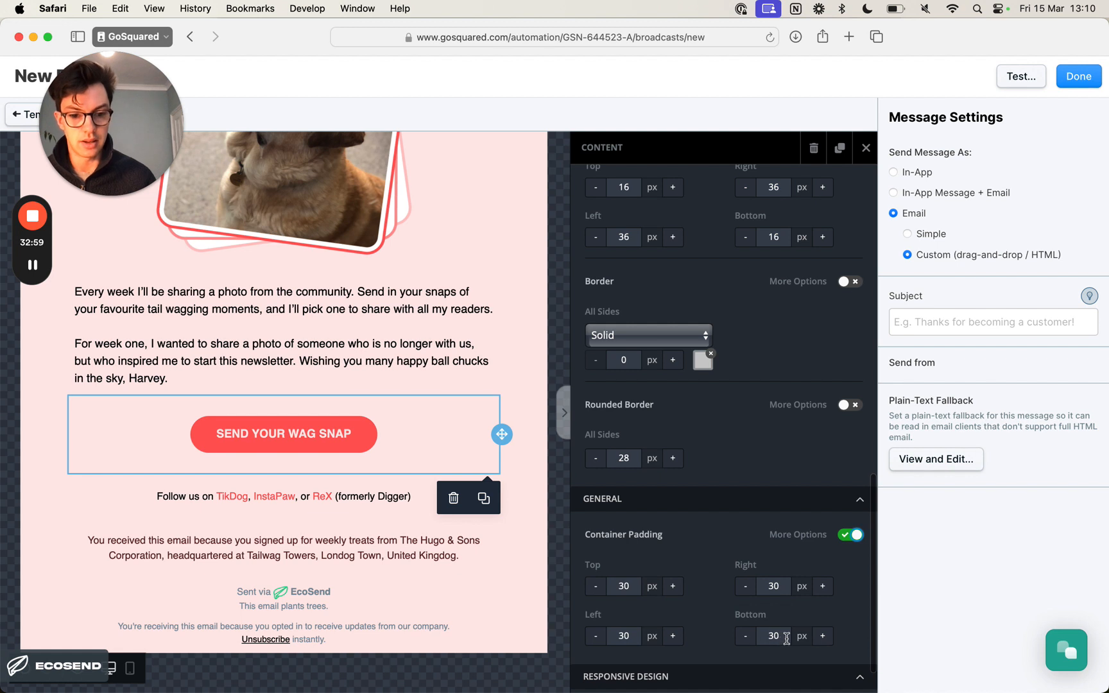
pyautogui.doubleClick(774, 637)
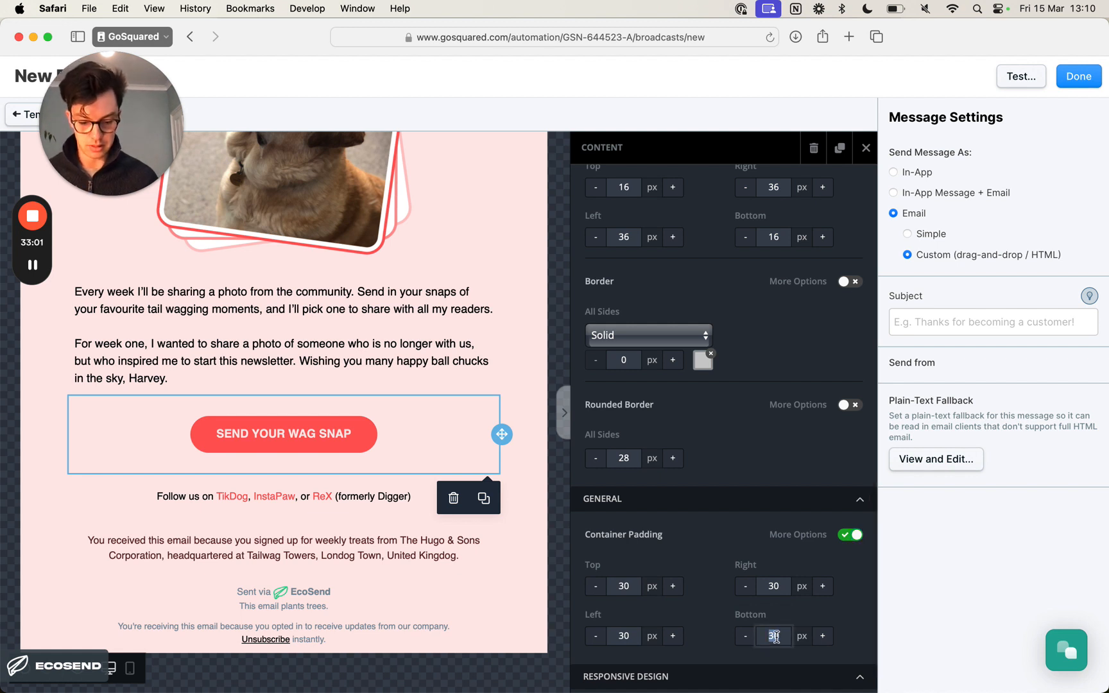
pyautogui.click(537, 507)
# - Review the whole newsletter, checking the spacing around the section headings, and return to its beginning
pyautogui.scroll(10, 522, 507)
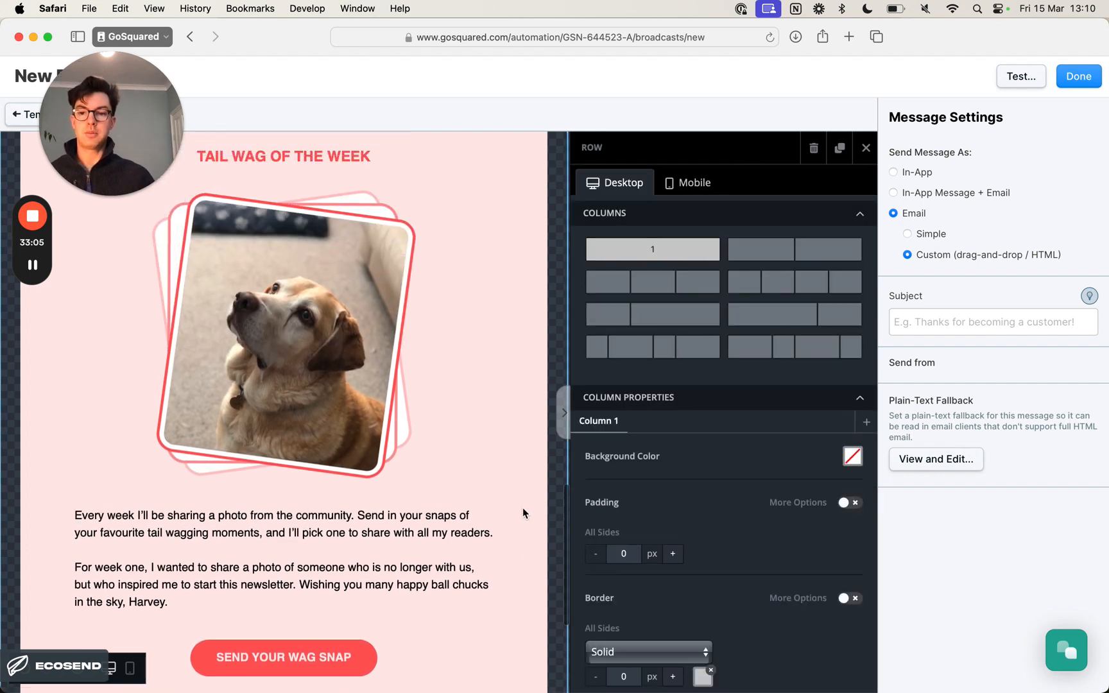
pyautogui.scroll(15, 520, 508)
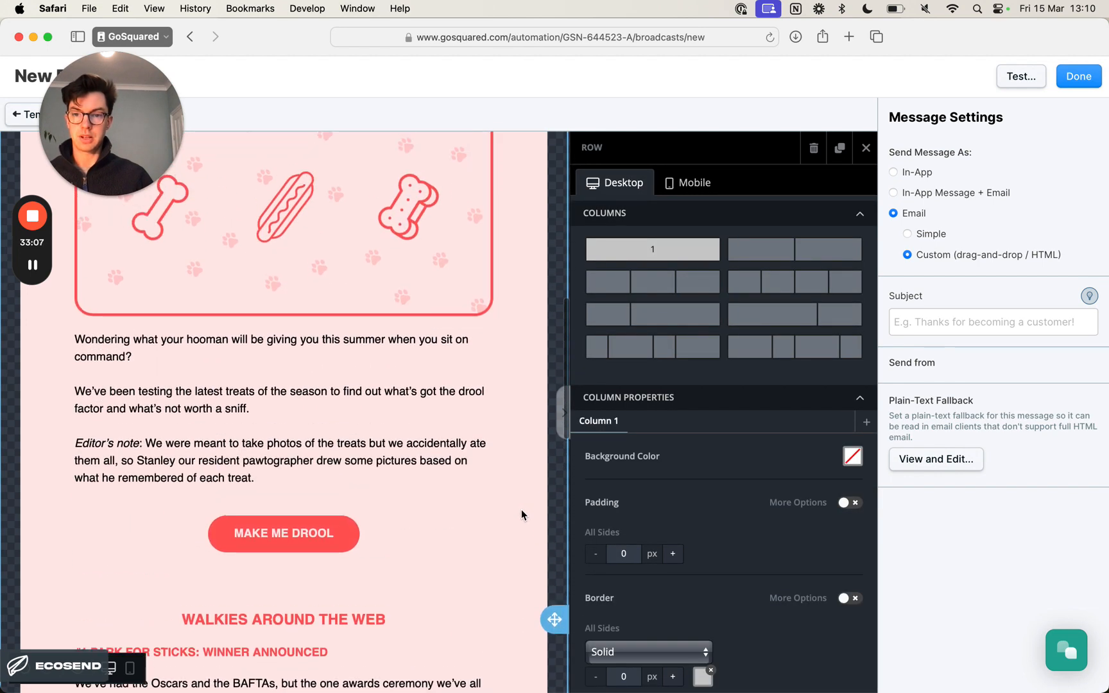
pyautogui.scroll(5, 521, 510)
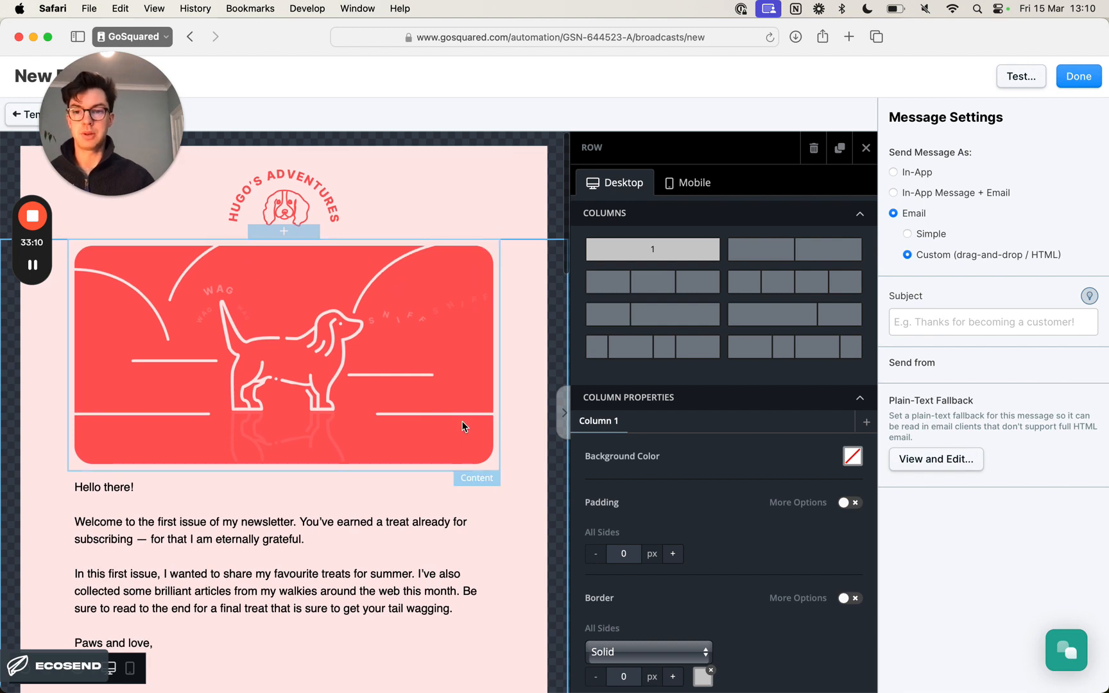
pyautogui.scroll(-3, 472, 438)
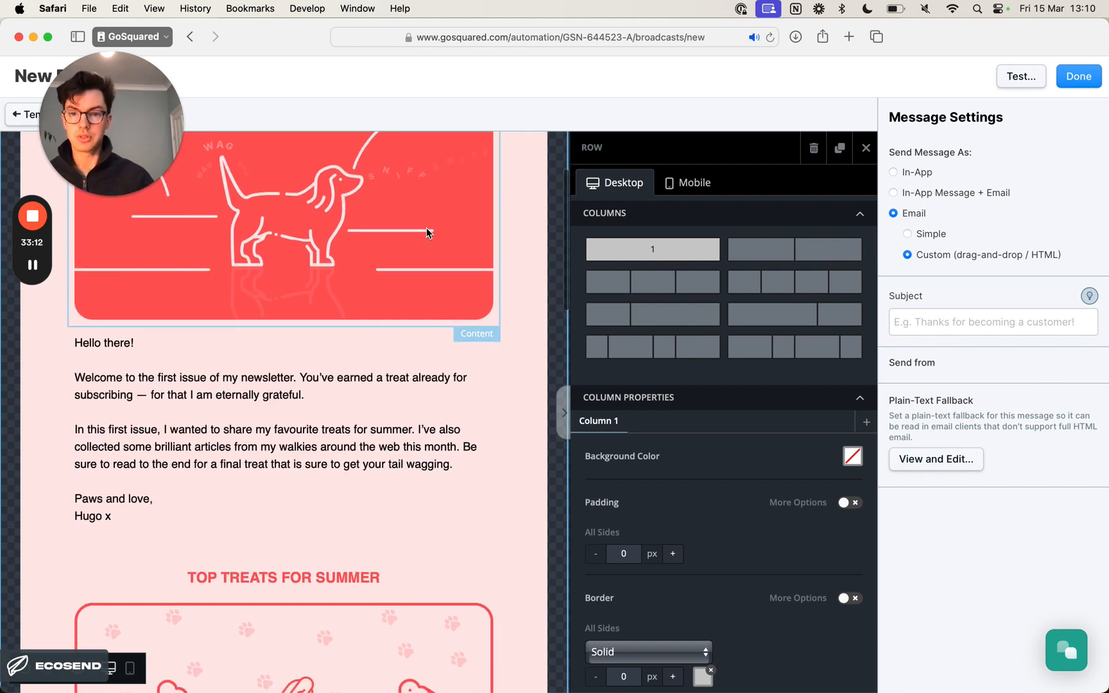
pyautogui.scroll(-15, 411, 350)
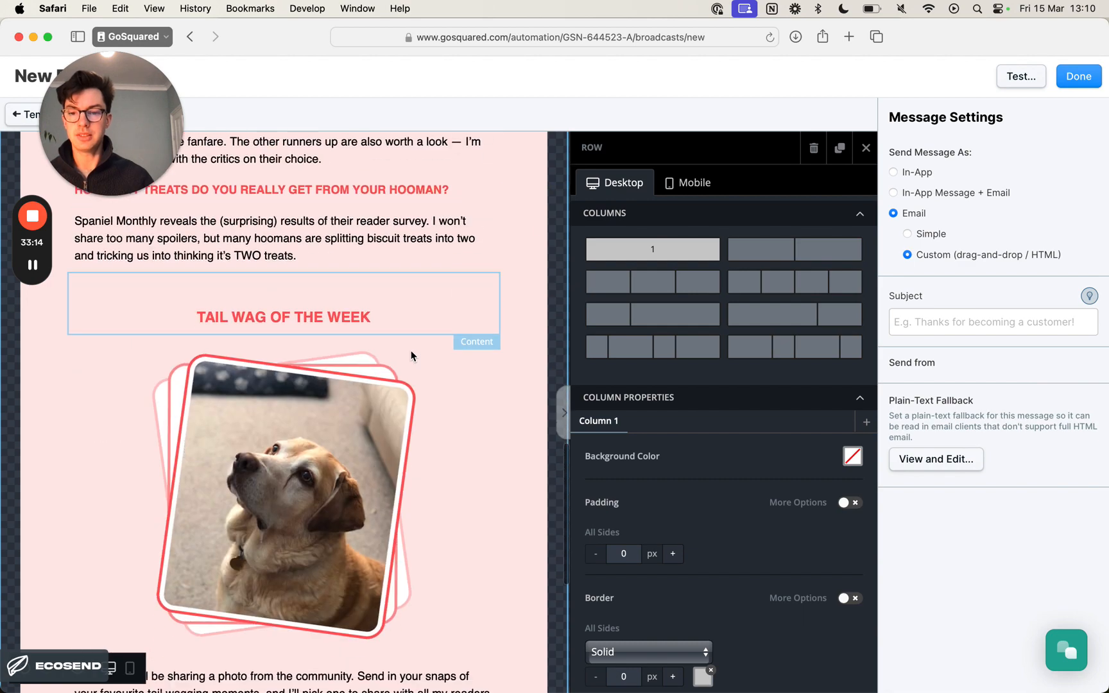
pyautogui.scroll(-5, 411, 350)
pyautogui.scroll(5, 410, 350)
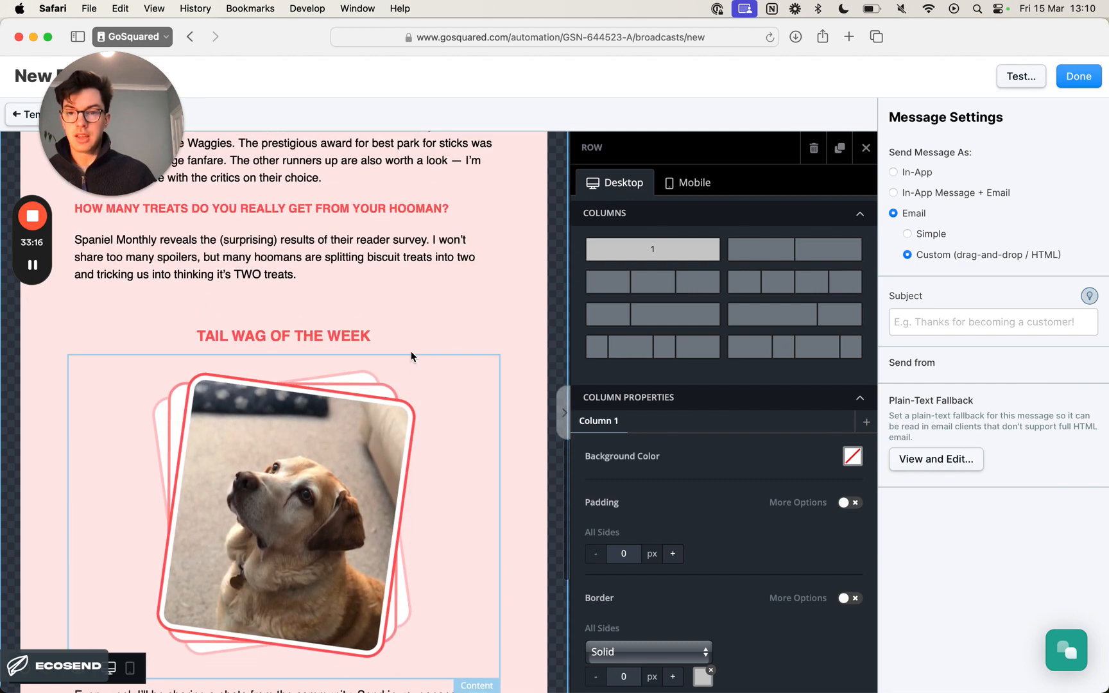
pyautogui.scroll(15, 410, 351)
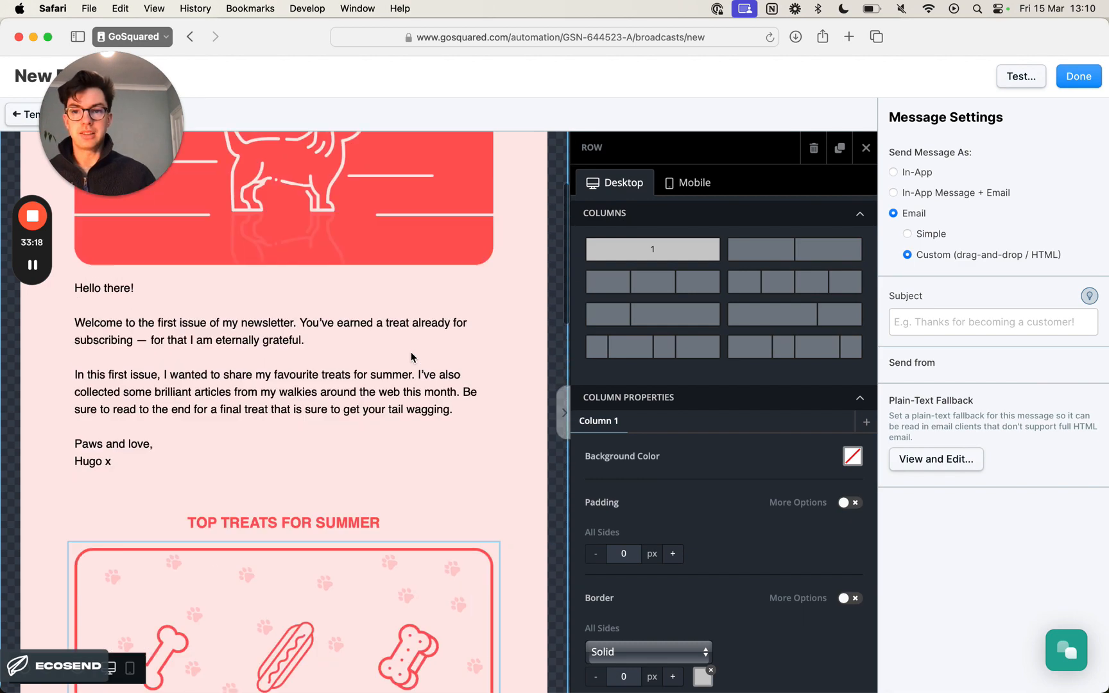
pyautogui.scroll(5, 411, 352)
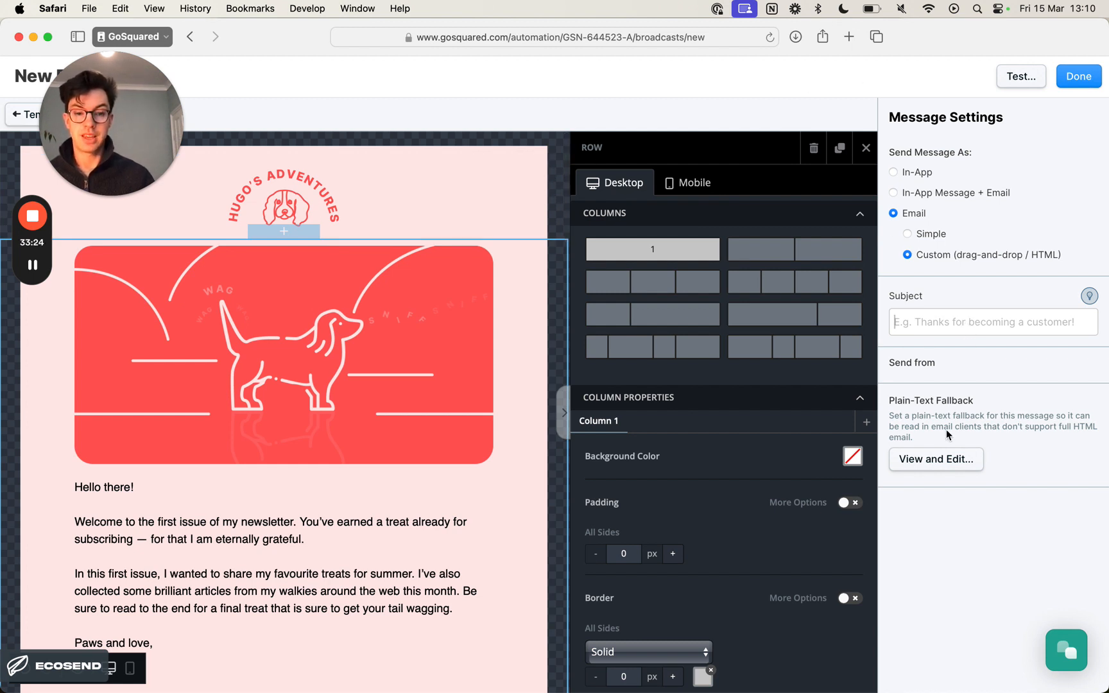
# - Open the ecosend.io website in a new browser tab
pyautogui.click(849, 36)
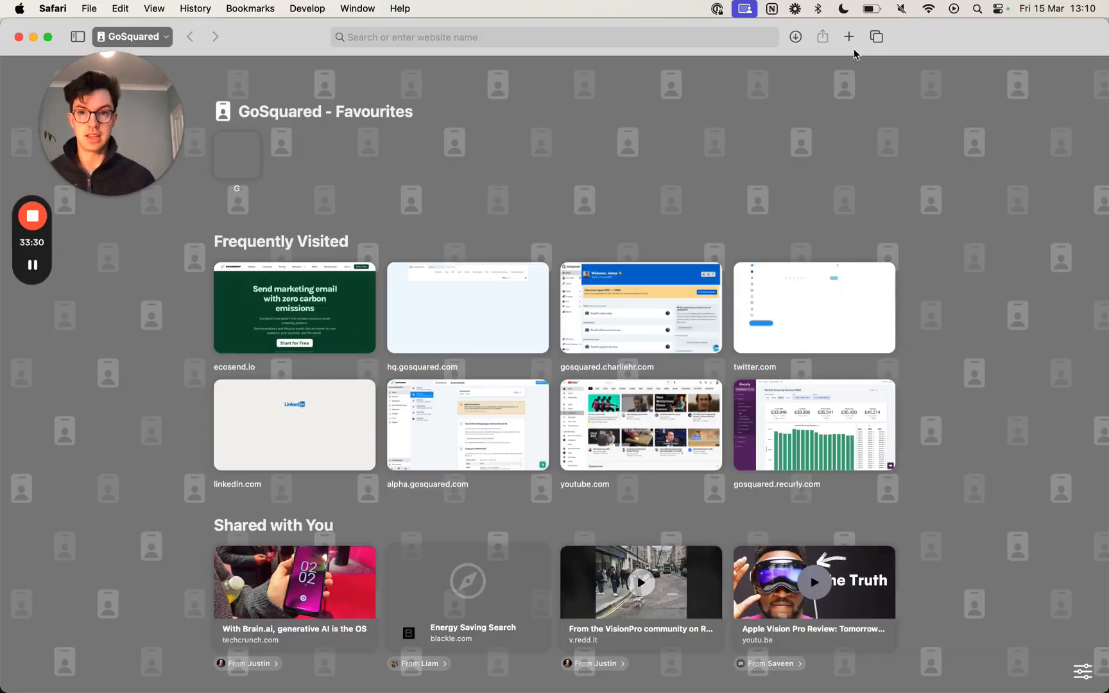
pyautogui.write('ecose')
pyautogui.press('Return')
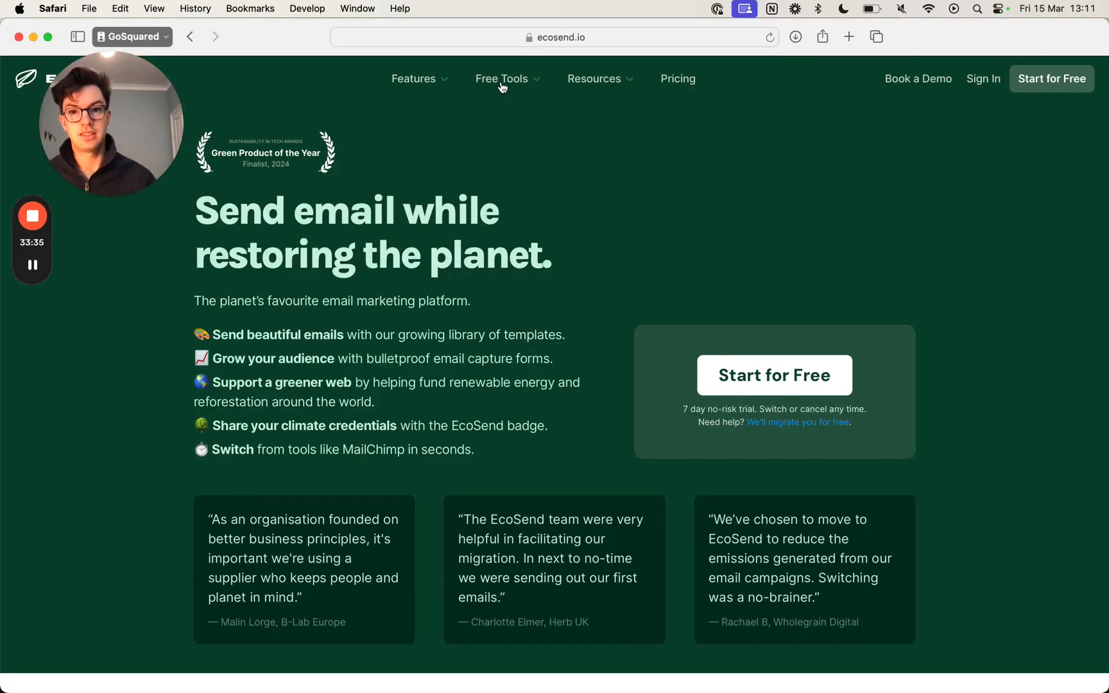
# - Open EcoSend's AI Subject Line Generator and enter "Hugo the Spaniel Adventures" as the organisation the subject line is for
pyautogui.click(508, 86)
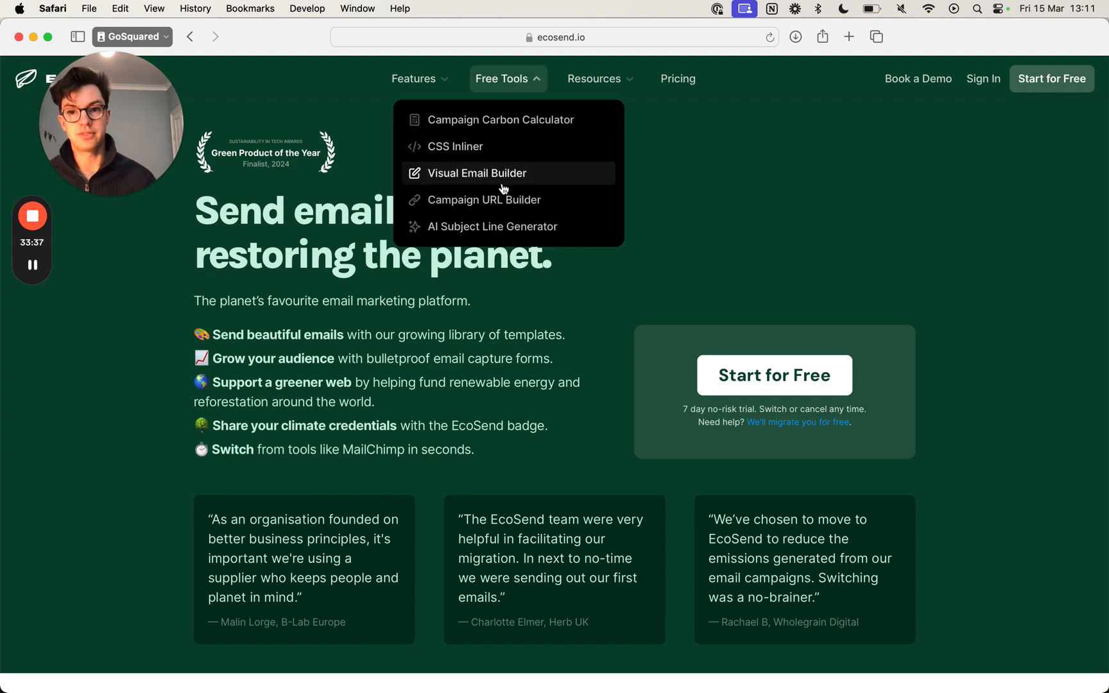
pyautogui.click(498, 224)
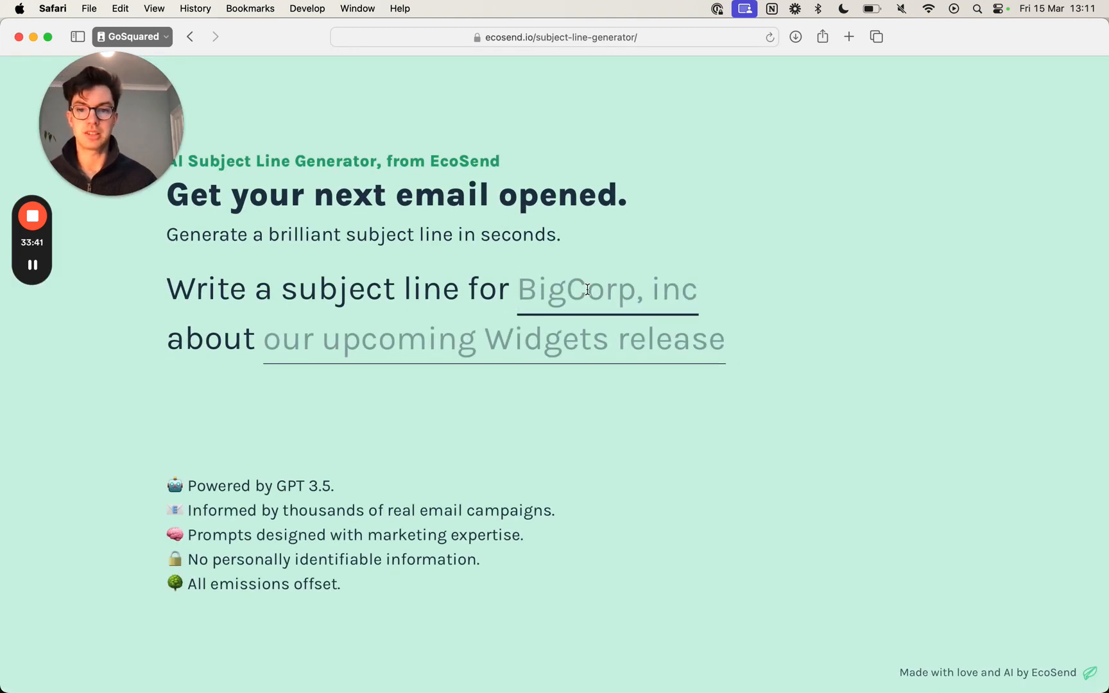
pyautogui.write('Hugo')
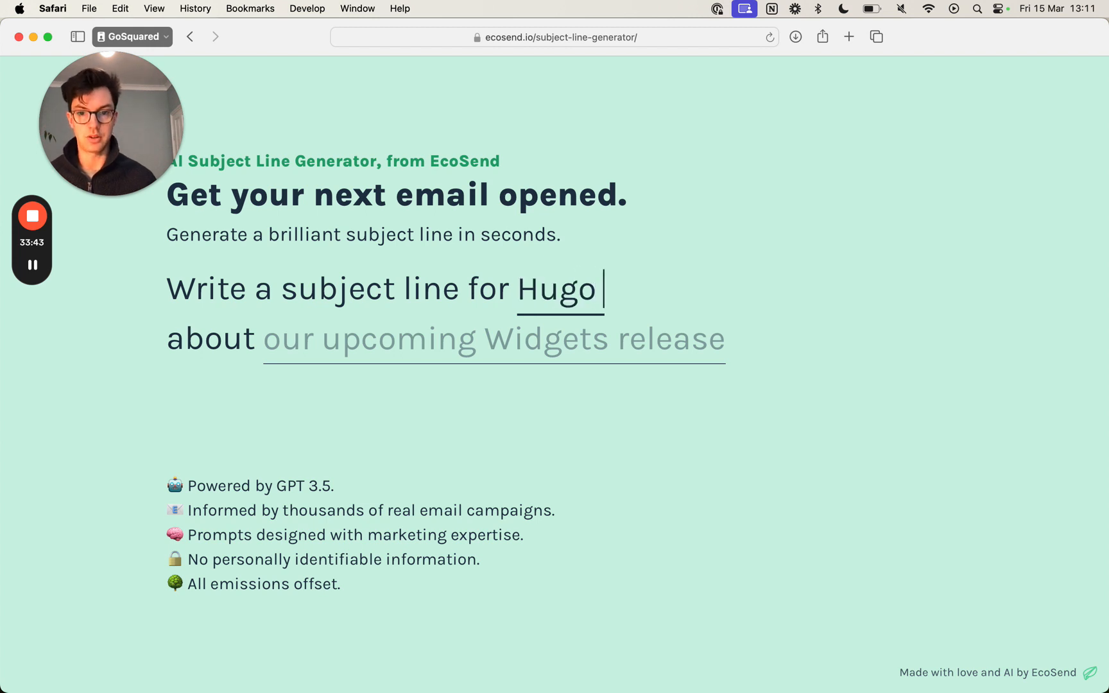
pyautogui.write(' the Spaniel')
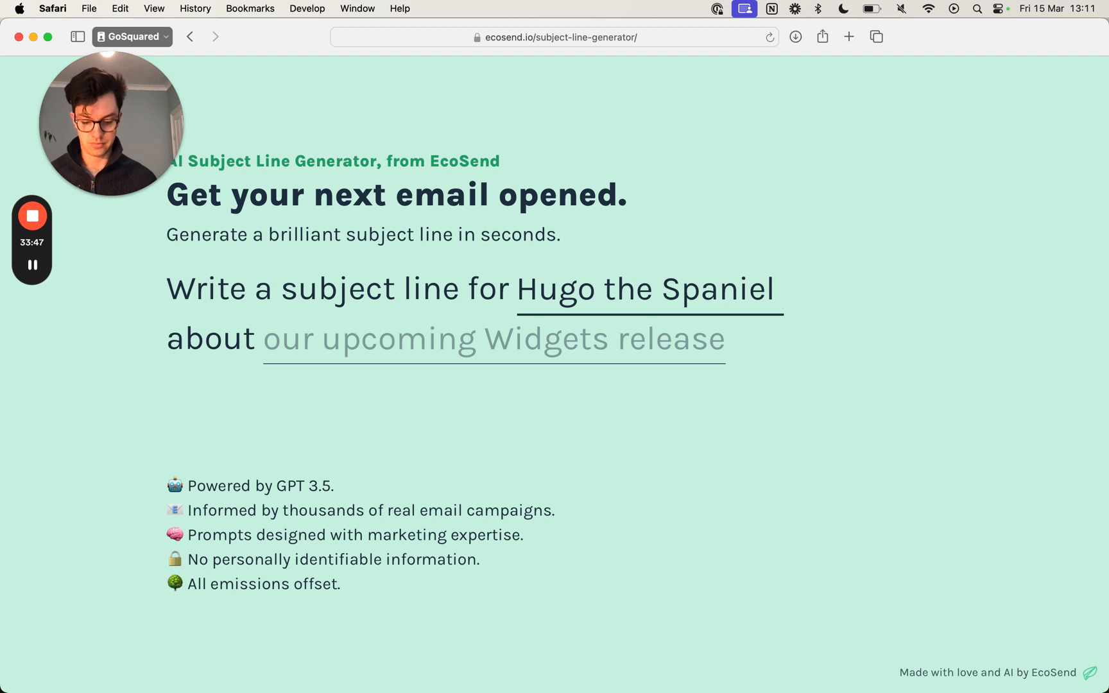
pyautogui.write(' Adventures')
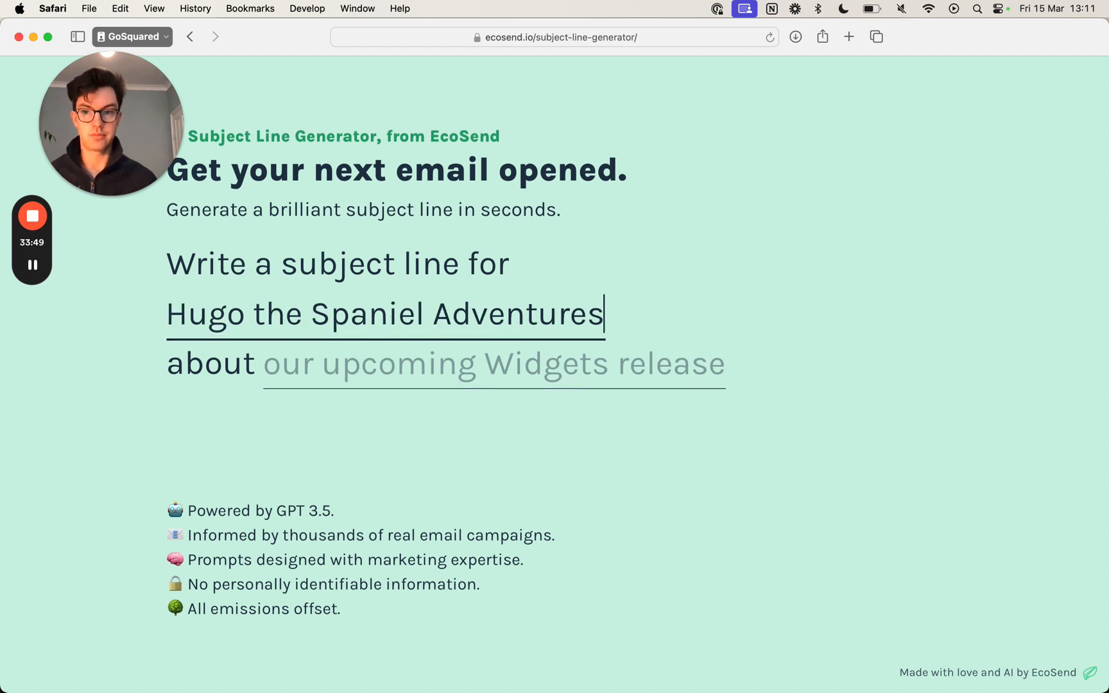
# - Enter "first email newsletter" as the subject line's topic and generate the suggestions
pyautogui.click(456, 360)
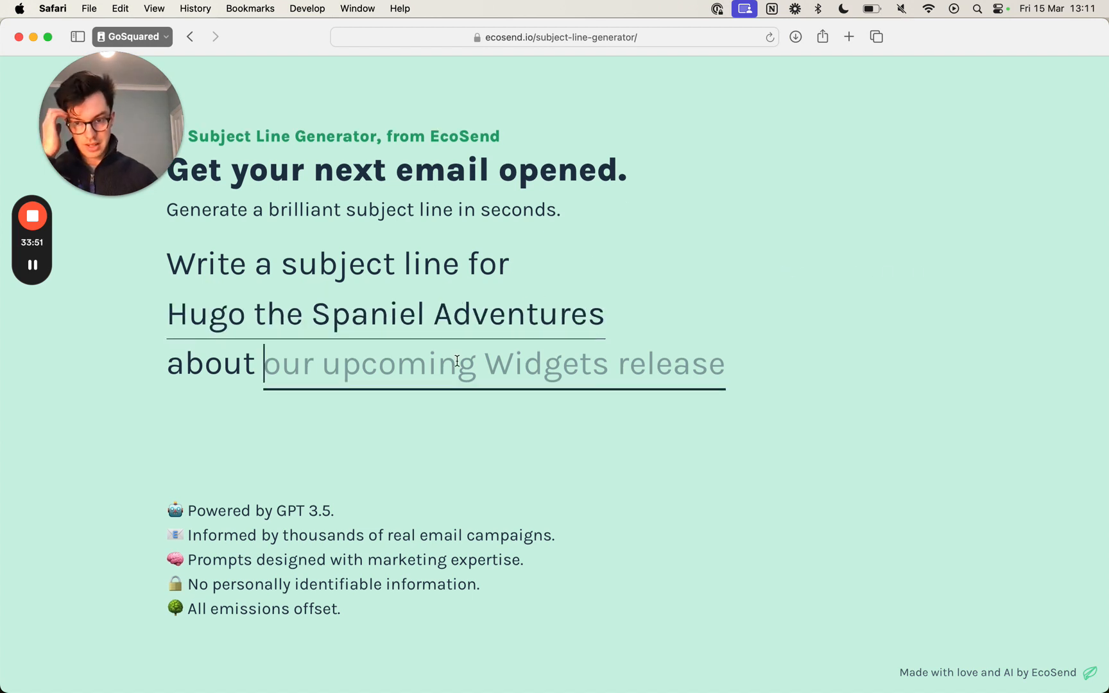
pyautogui.write('first ')
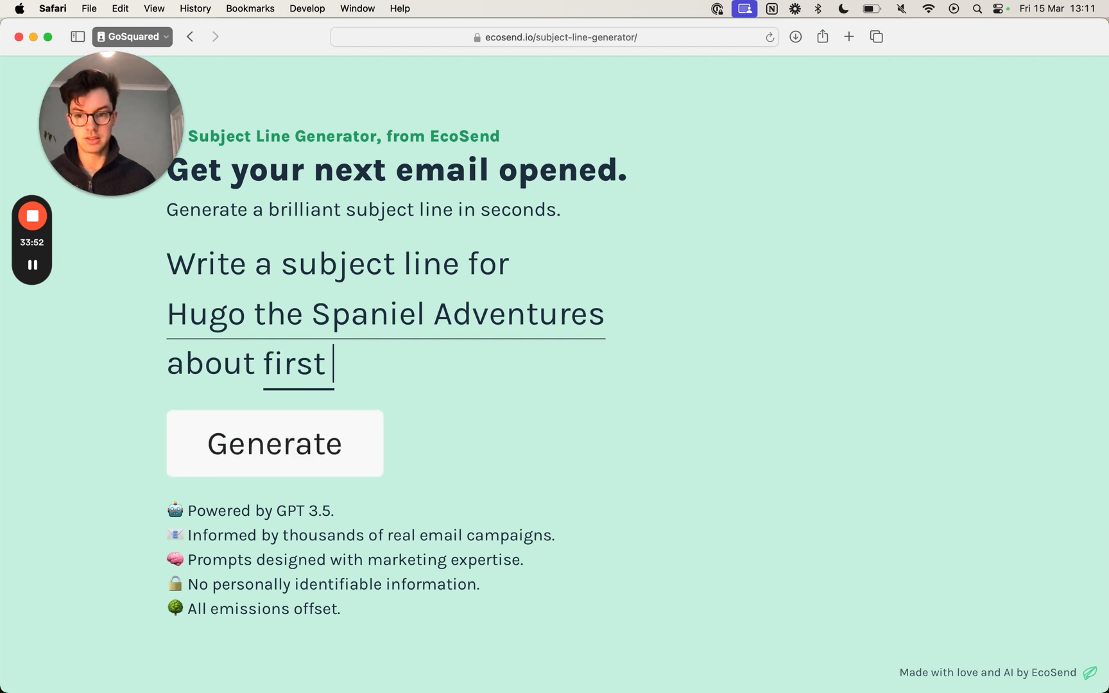
pyautogui.write('newsletter')
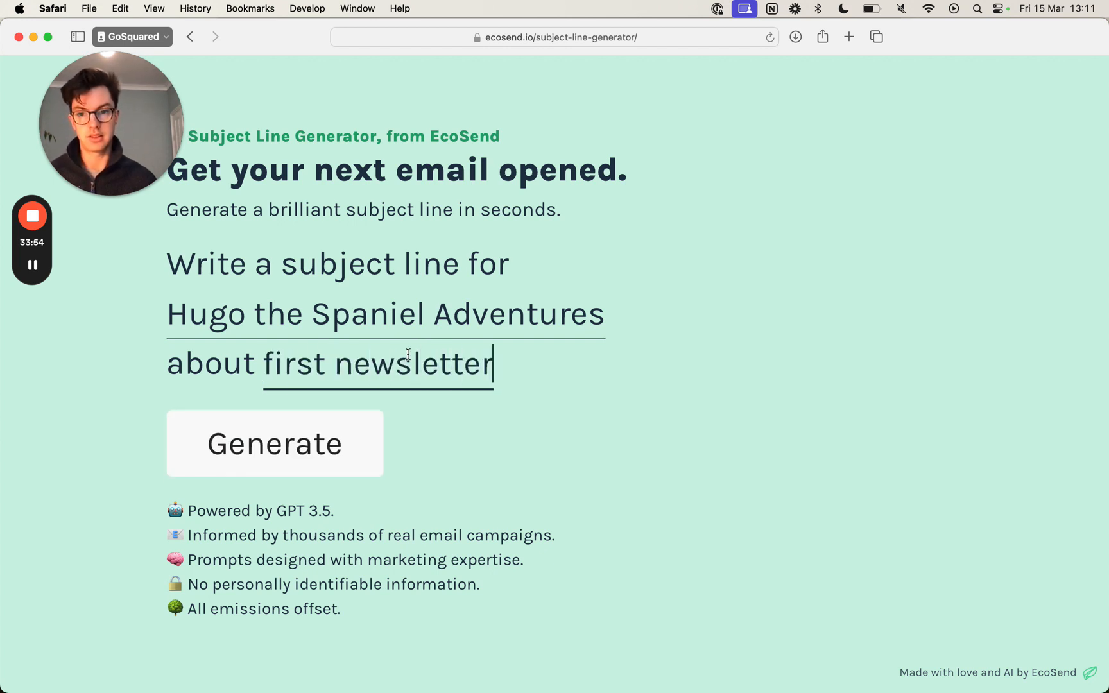
pyautogui.click(328, 362)
pyautogui.write('email')
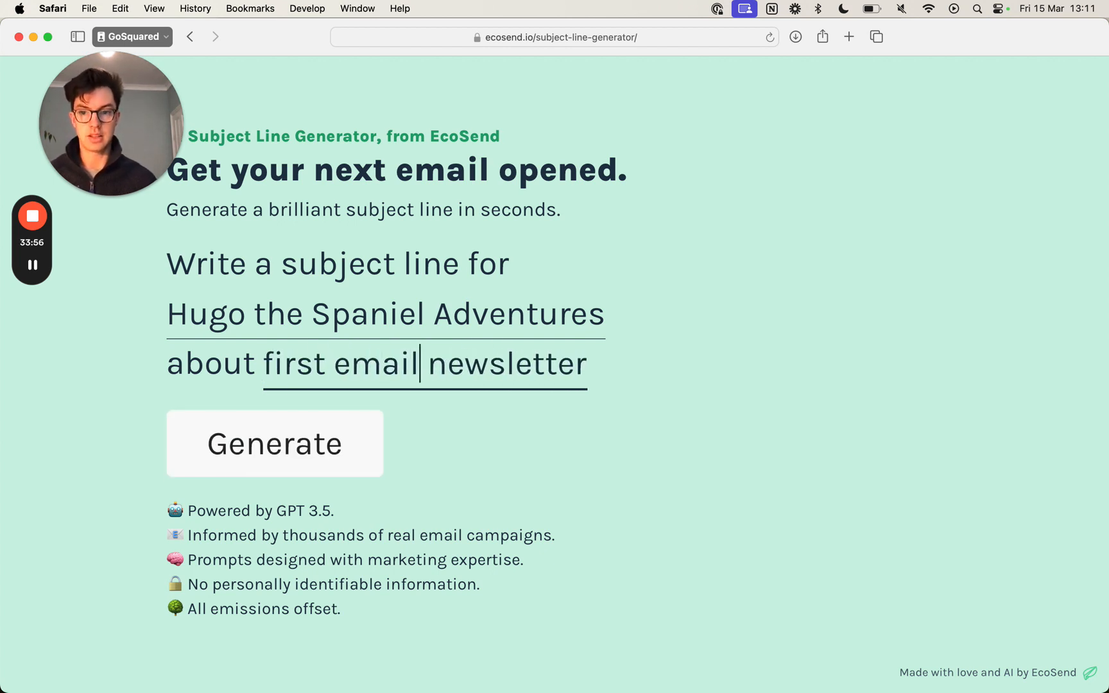
pyautogui.click(300, 438)
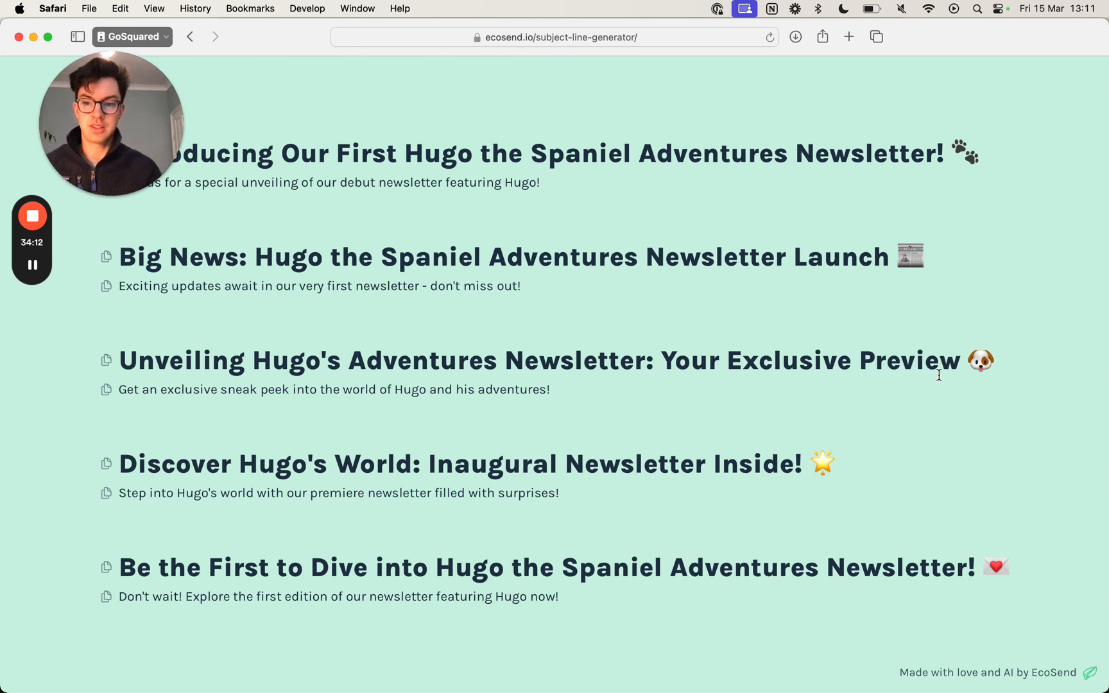
# - Copy the suggestion "Unveiling Hugo's Adventures Newsletter: Your Exclusive Preview 🐶" into the broadcast's subject, closing the generator page
pyautogui.moveTo(1013, 347); pyautogui.dragTo(119, 357)
pyautogui.press('super+c')
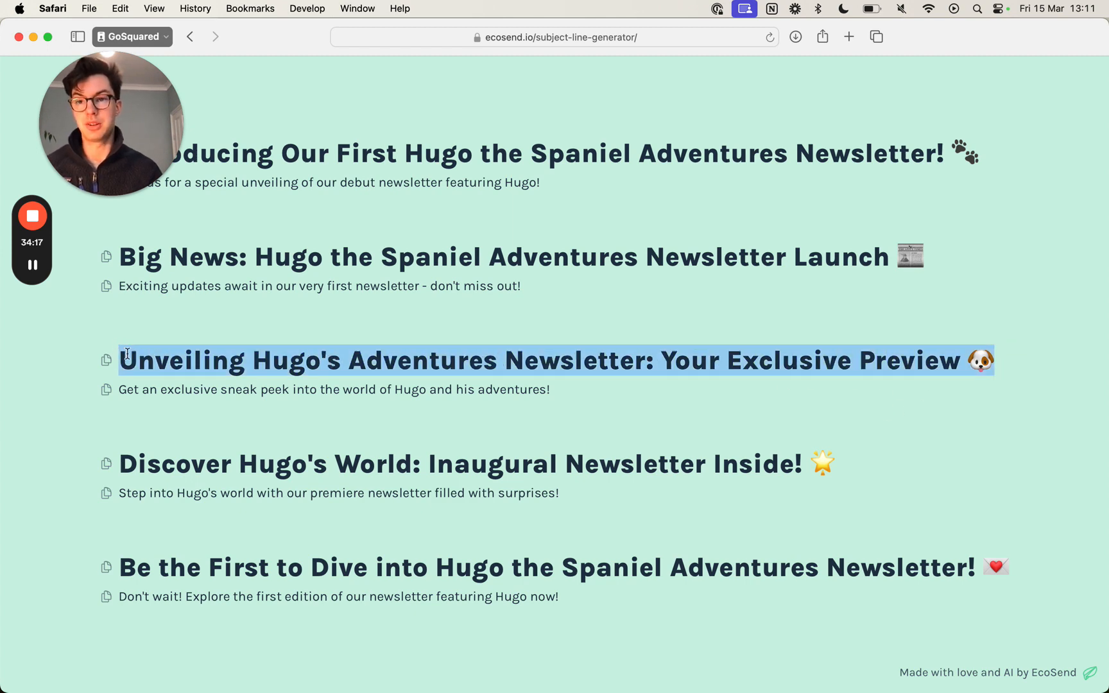
pyautogui.press('super+w')
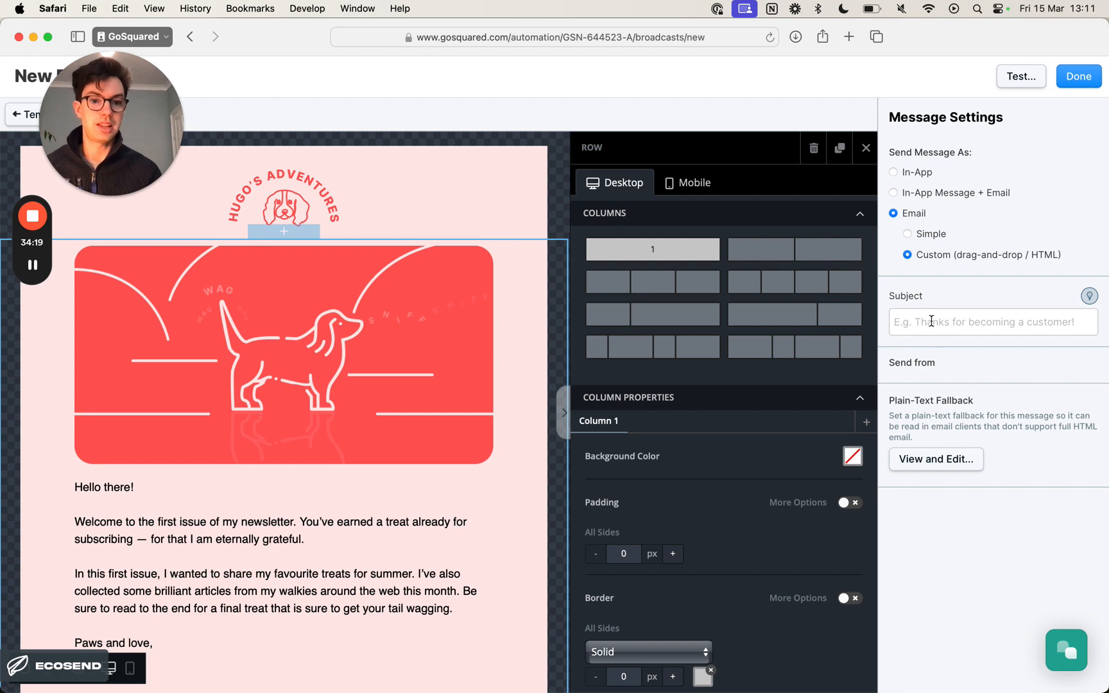
pyautogui.press('super+v')
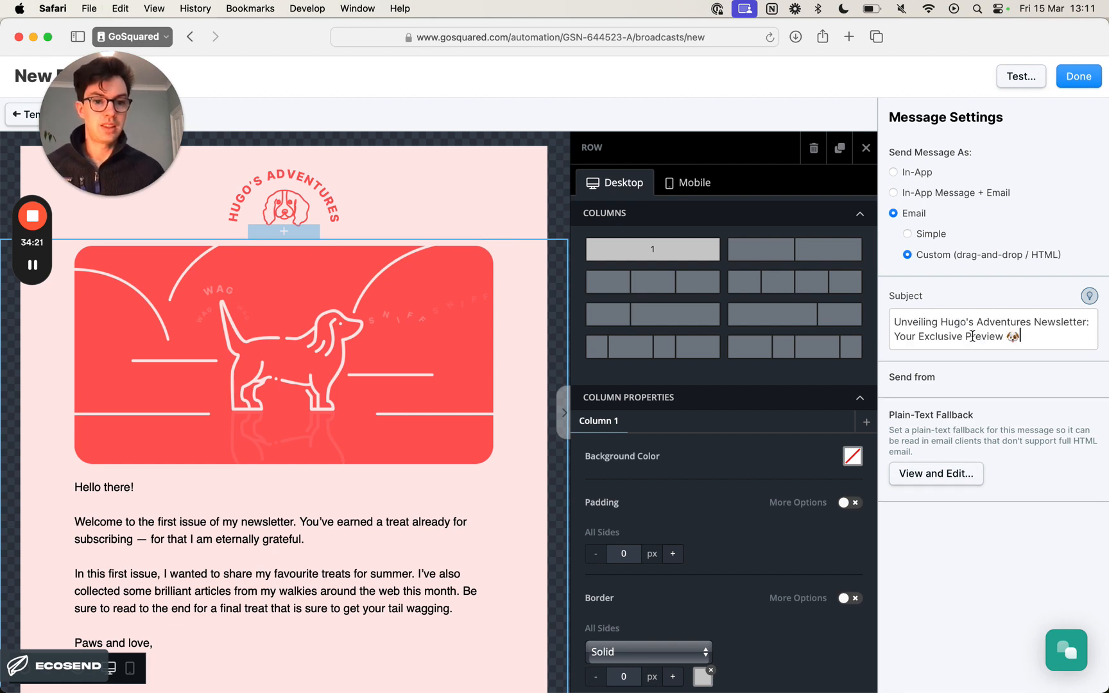
# - Auto-generate the email's plain-text fallback and delete the logo and hero image descriptions with their links above the greeting
pyautogui.click(953, 479)
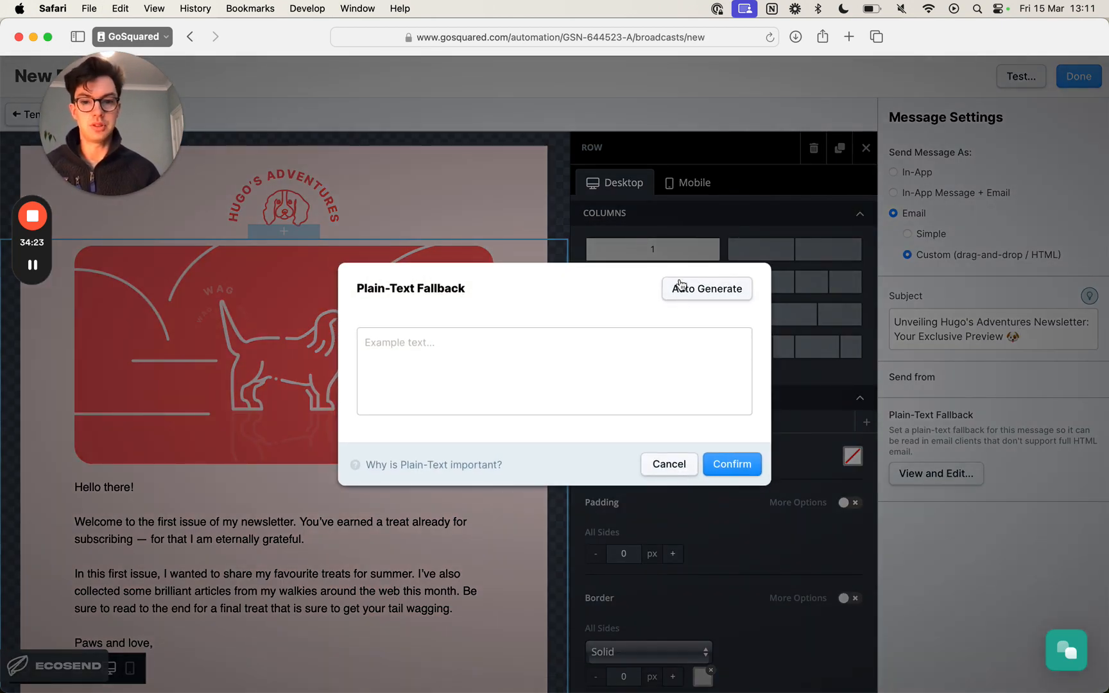
pyautogui.click(706, 294)
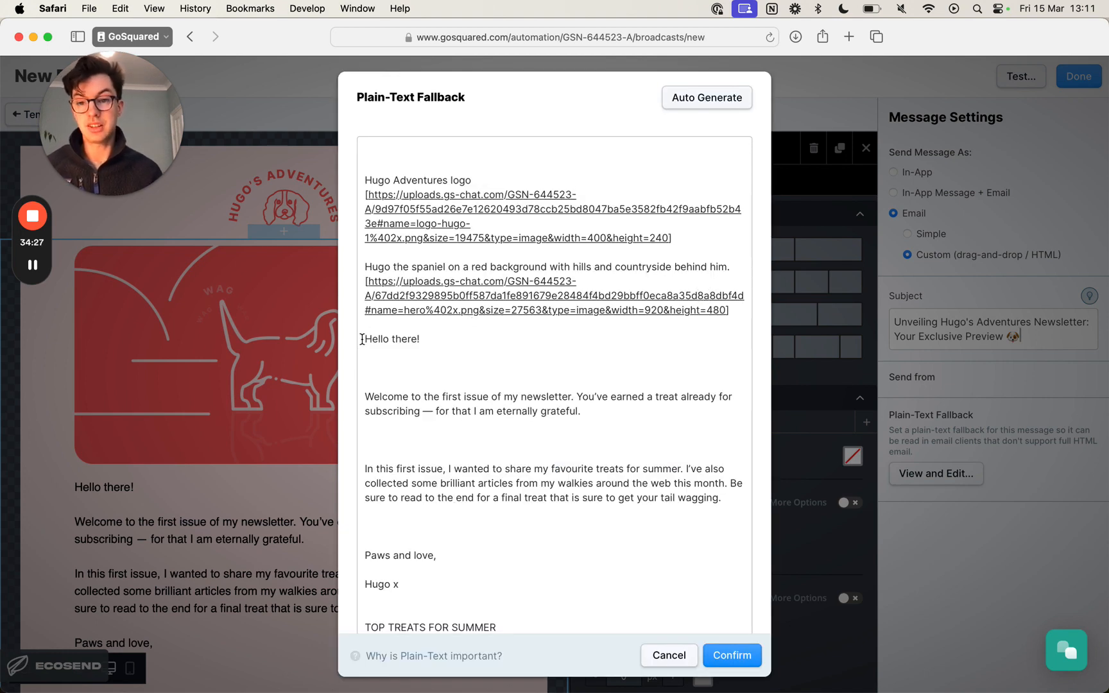
pyautogui.moveTo(363, 338); pyautogui.dragTo(301, 168)
pyautogui.press('BackSpace')
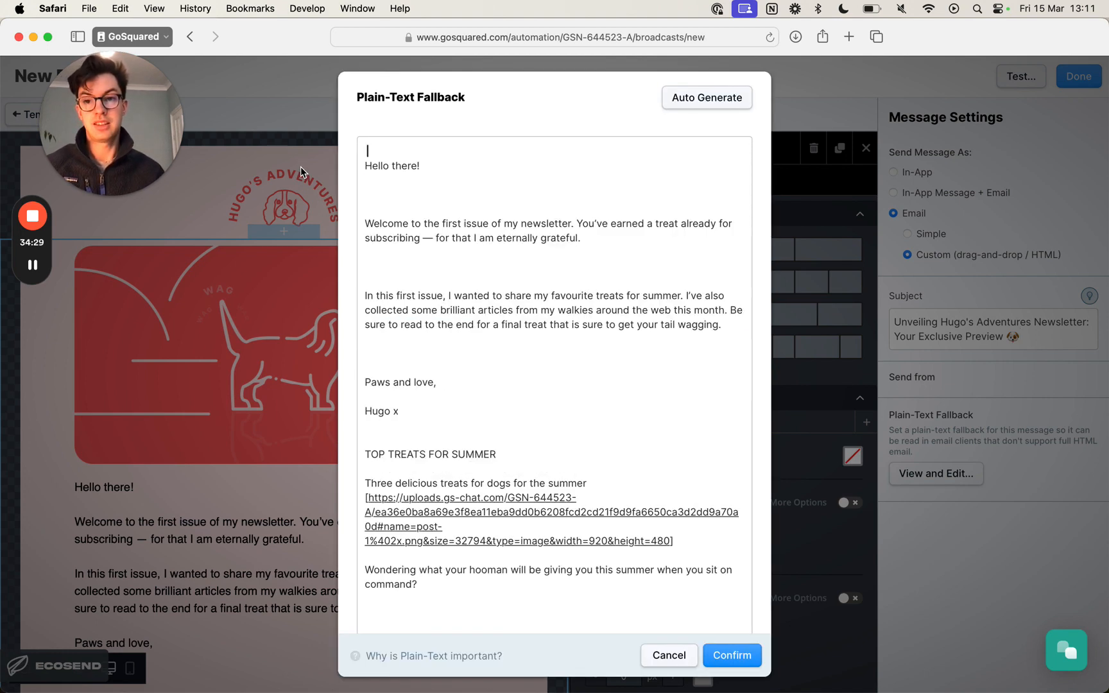
# - Remove the surplus blank lines around the greeting and introductory paragraphs of the plain-text fallback, check the rest and confirm it
pyautogui.press('BackSpace')
pyautogui.press('BackSpace')
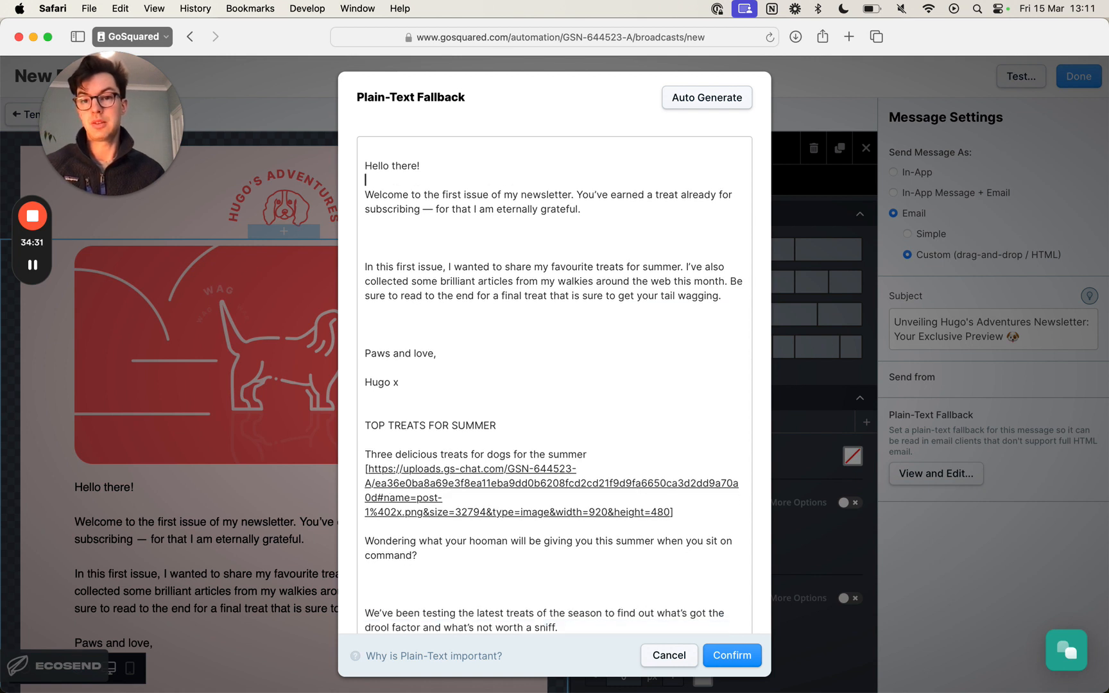
pyautogui.click(464, 237)
pyautogui.press('BackSpace')
pyautogui.press('BackSpace')
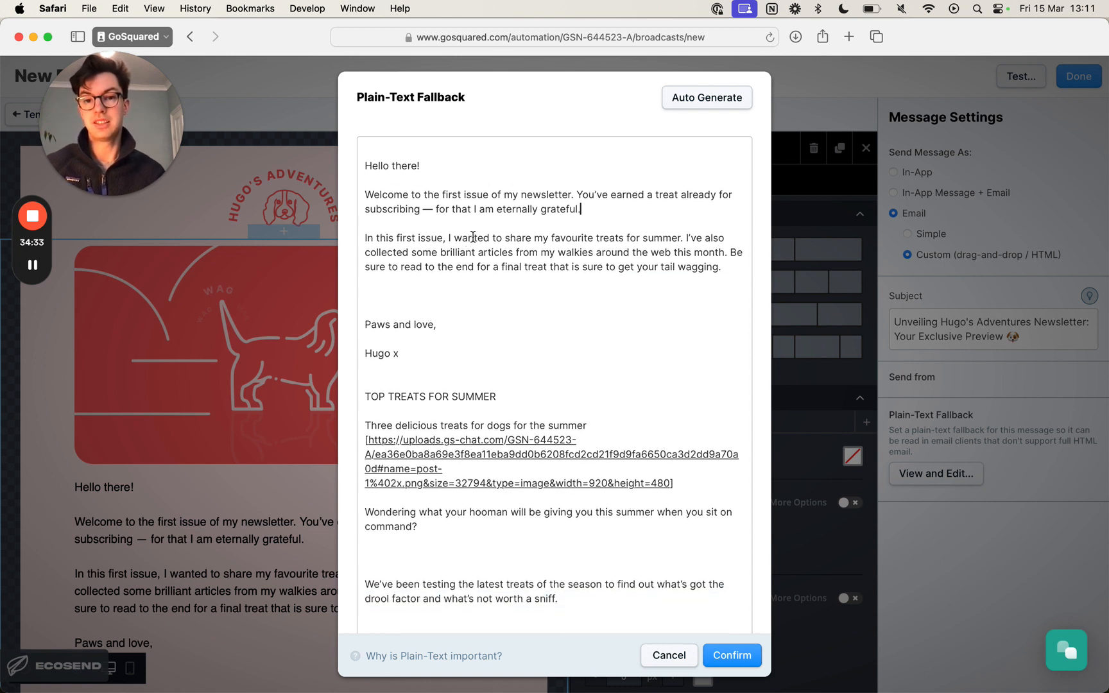
pyautogui.press('BackSpace')
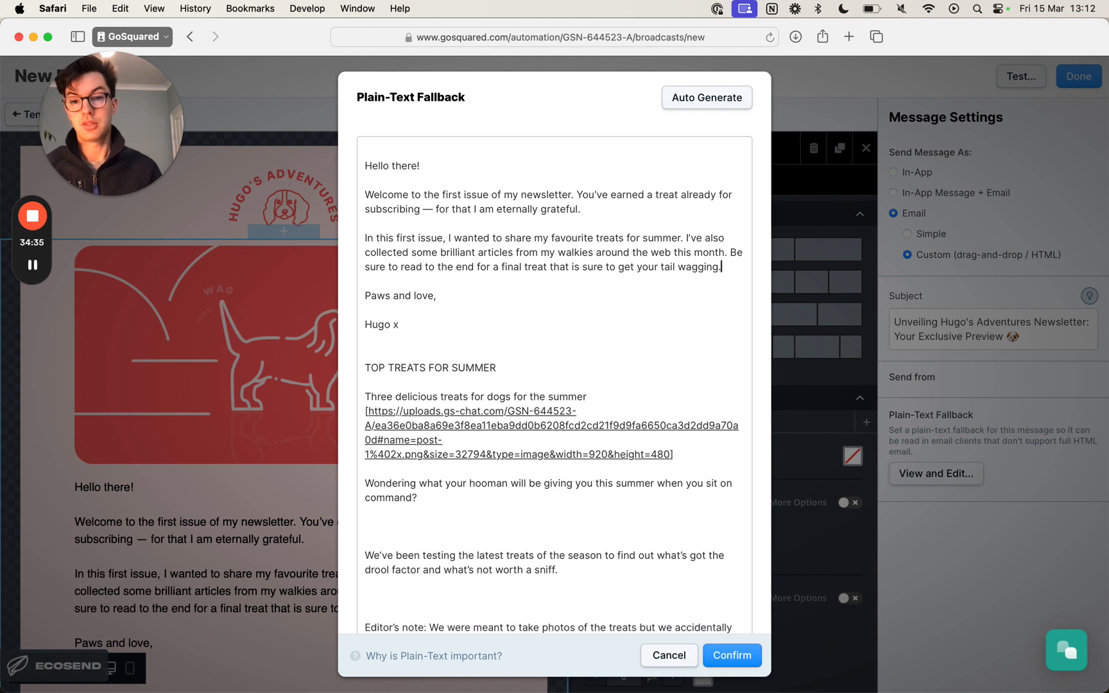
pyautogui.press('Delete')
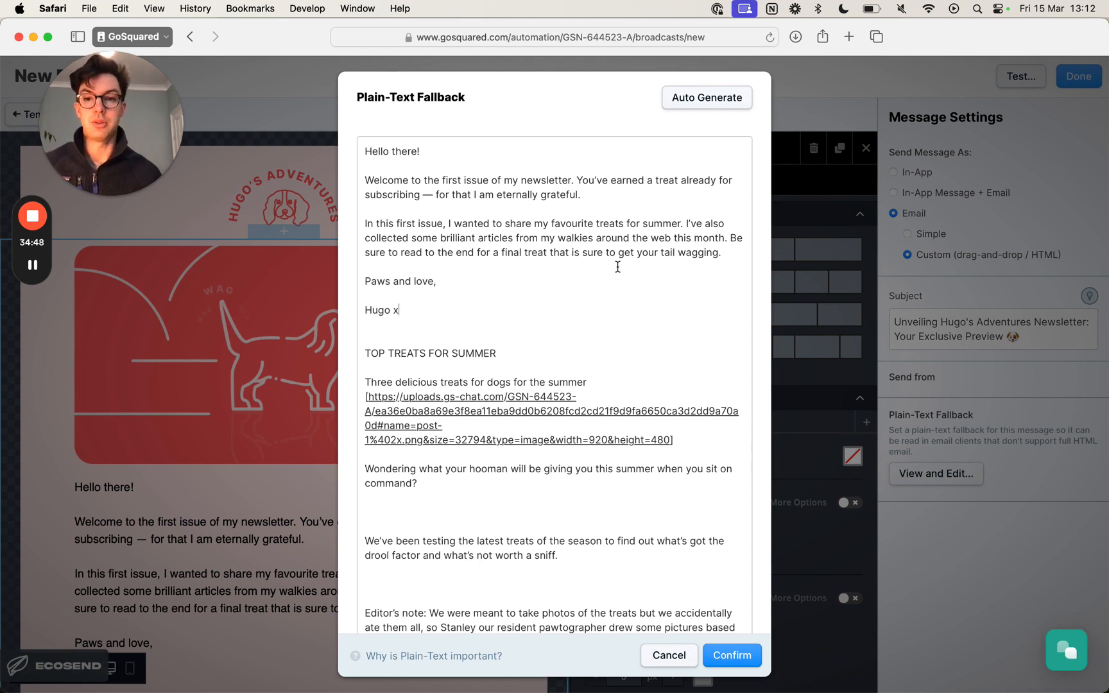
pyautogui.scroll(-15, 617, 265)
pyautogui.scroll(15, 619, 265)
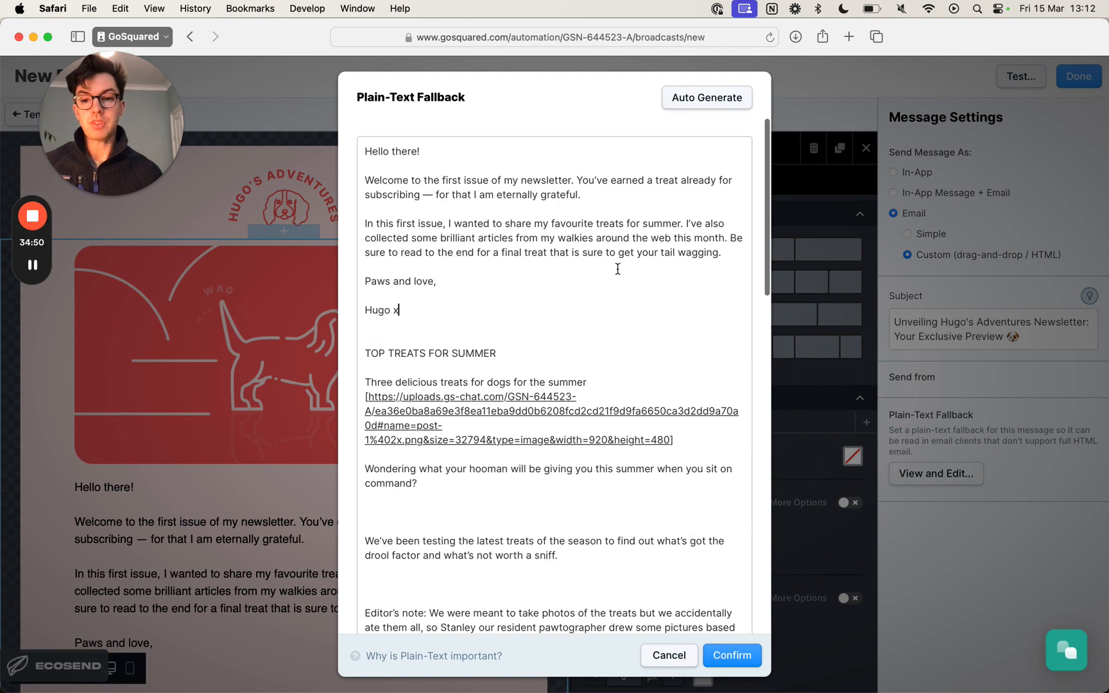
pyautogui.scroll(-2, 551, 301)
pyautogui.scroll(-5, 551, 302)
pyautogui.scroll(6, 551, 302)
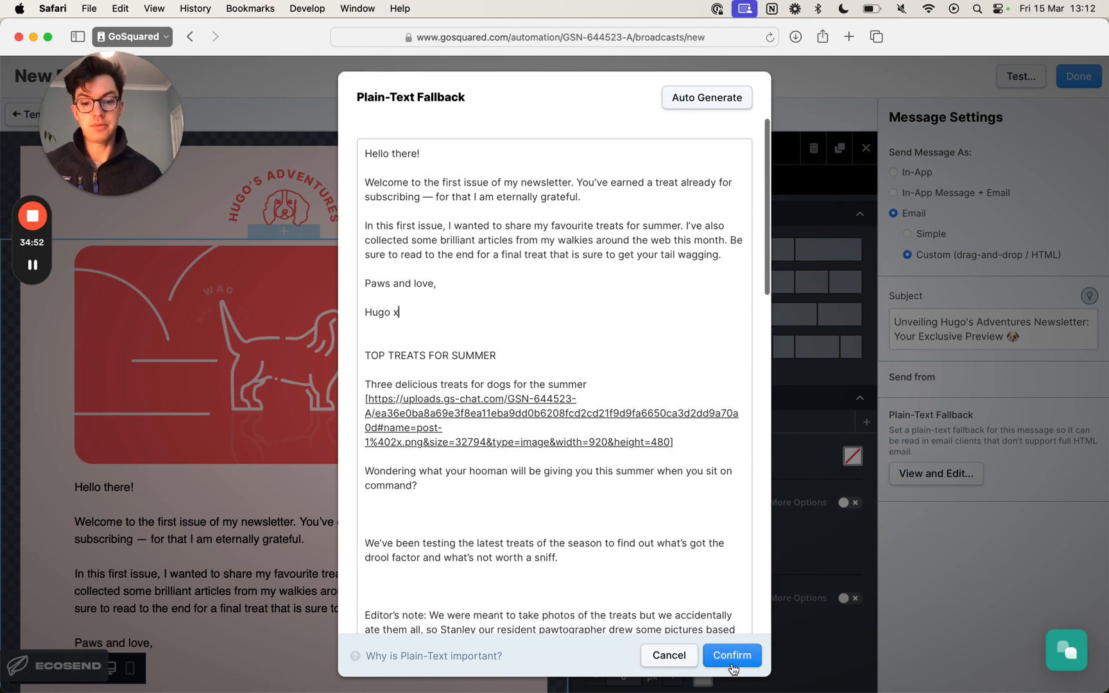
pyautogui.click(191, 487)
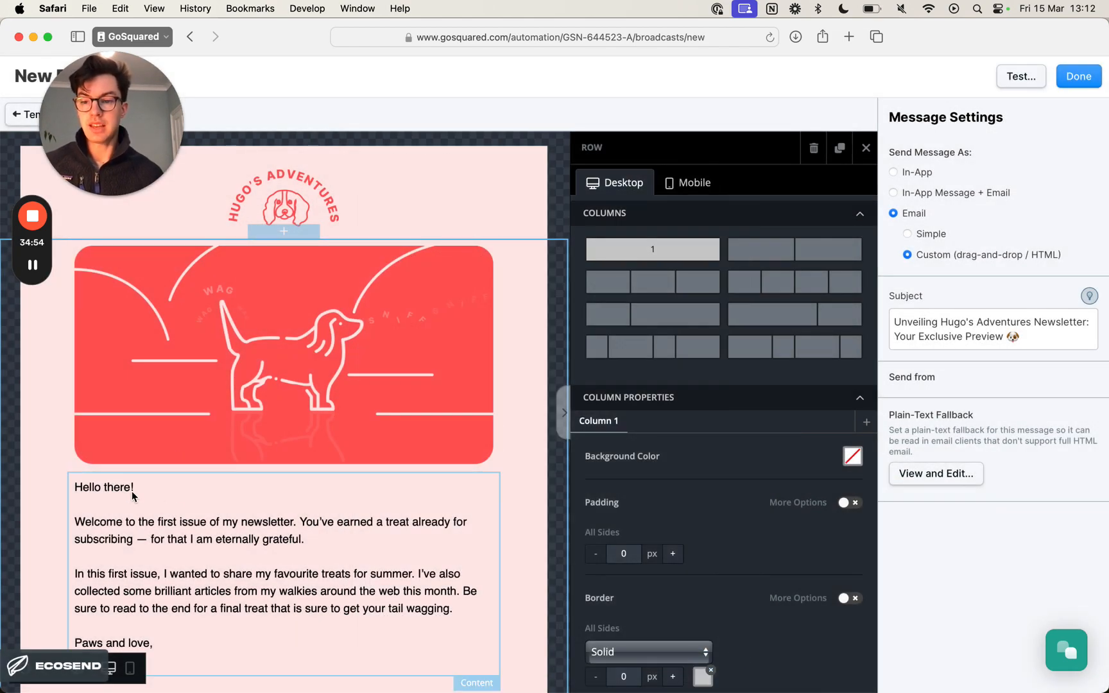
# - Replace the word "there" in the newsletter's "Hello there!" greeting with the First Name merge tag
pyautogui.click(128, 490)
pyautogui.doubleClick(117, 487)
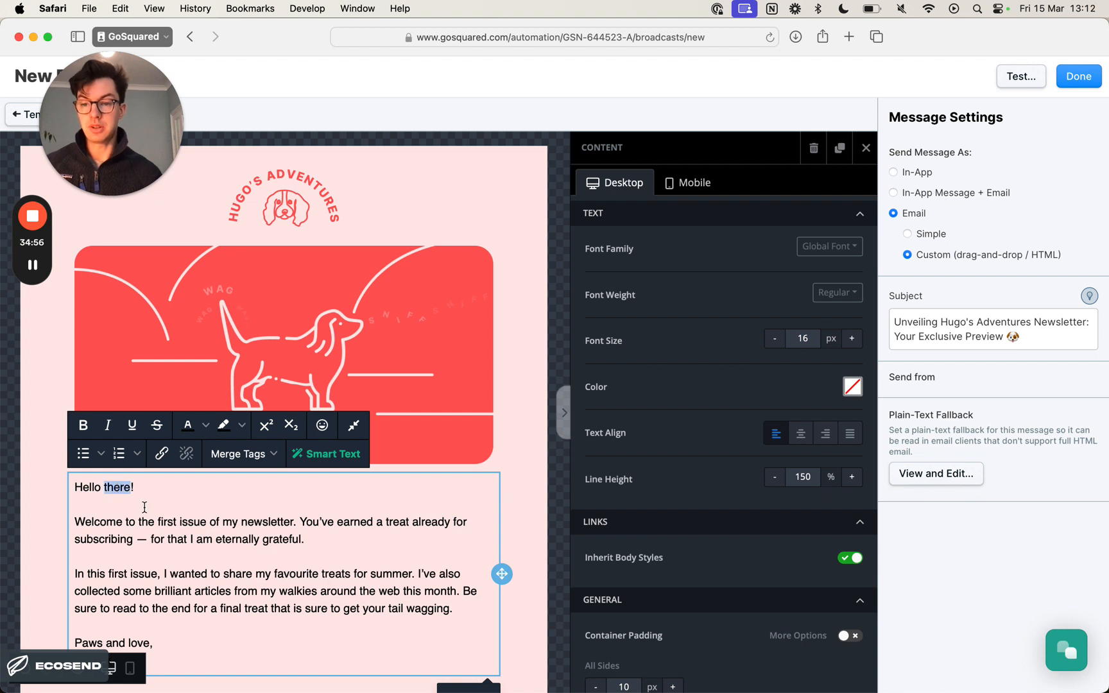
pyautogui.click(274, 454)
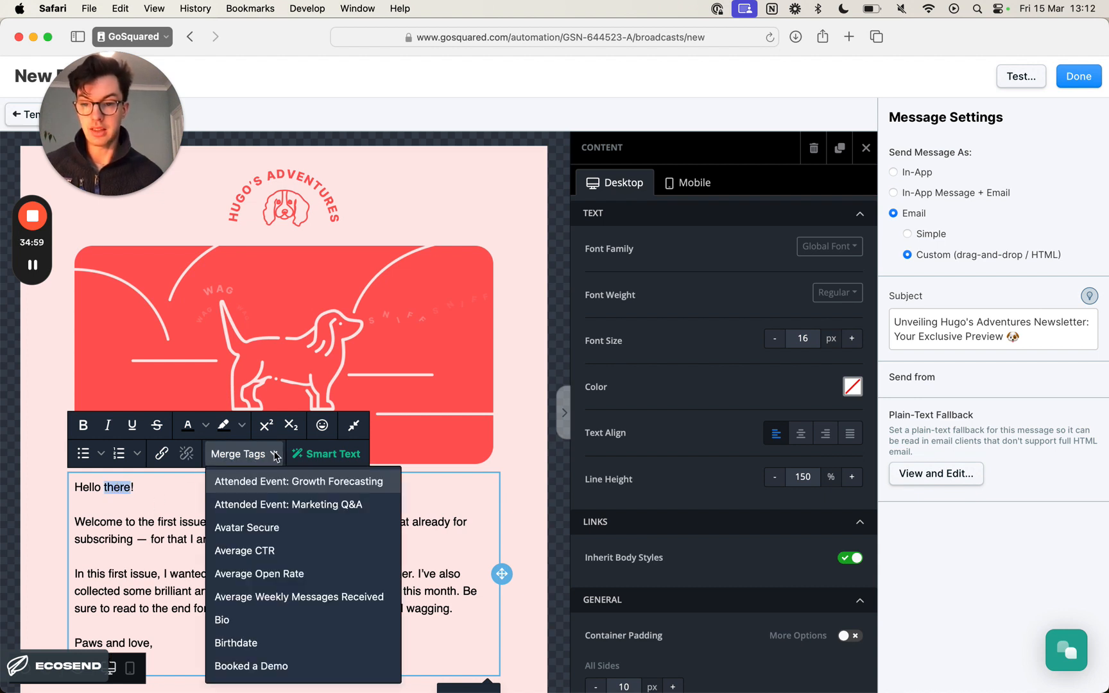
pyautogui.click(274, 454)
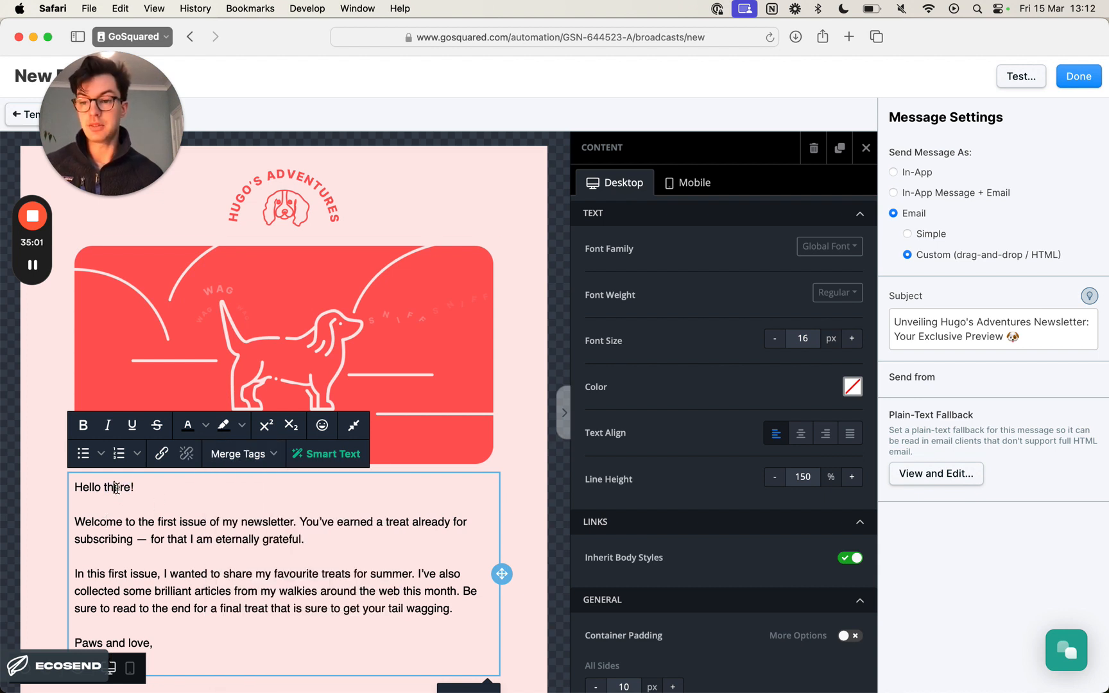
pyautogui.click(275, 454)
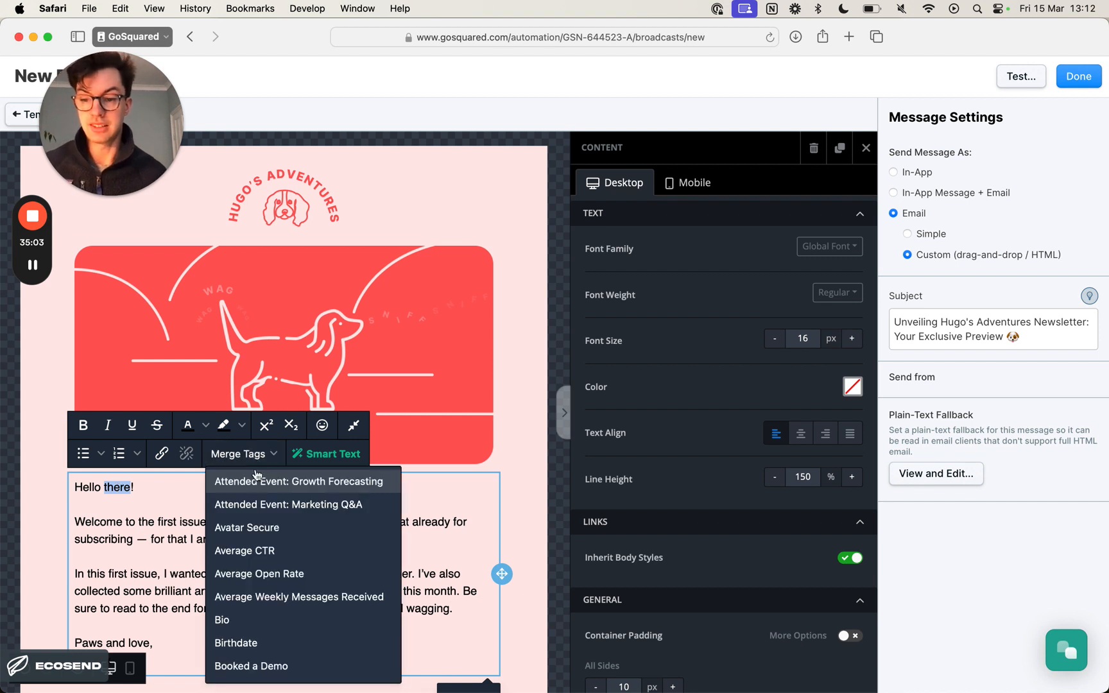
pyautogui.scroll(-5, 280, 590)
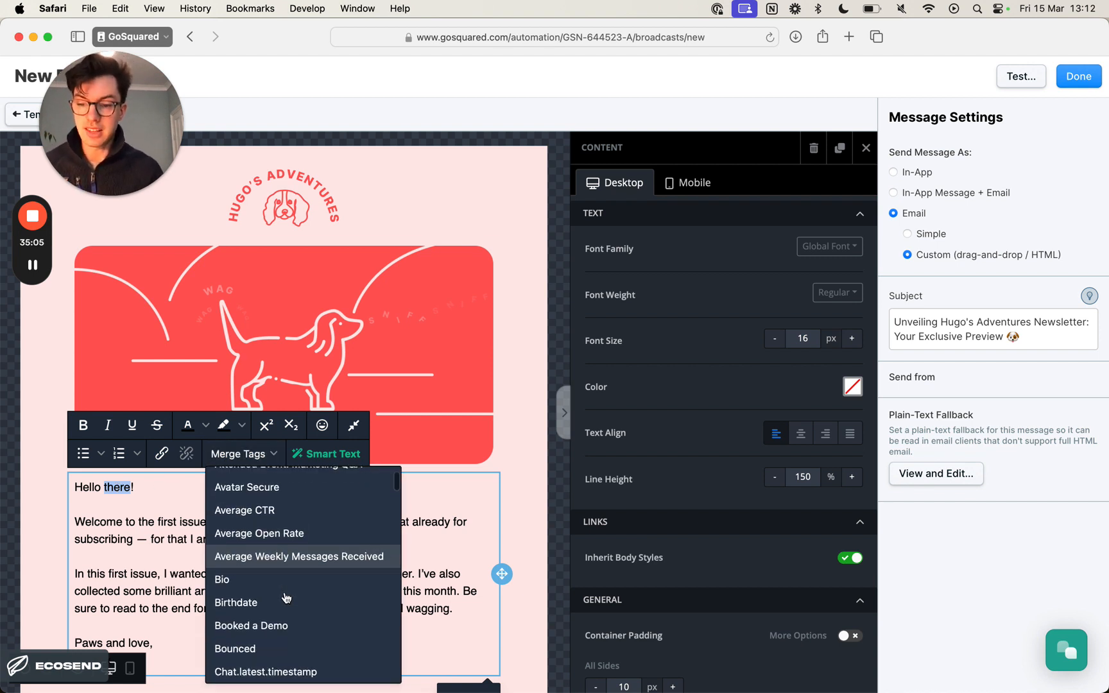
pyautogui.scroll(-6, 285, 598)
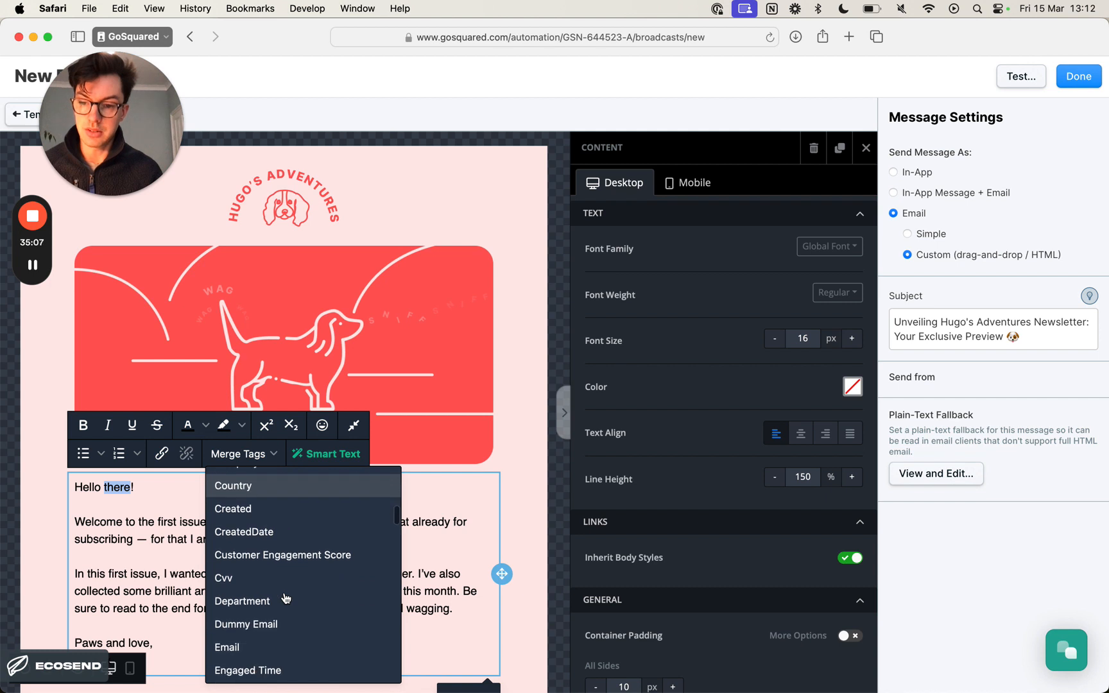
pyautogui.scroll(-10, 286, 598)
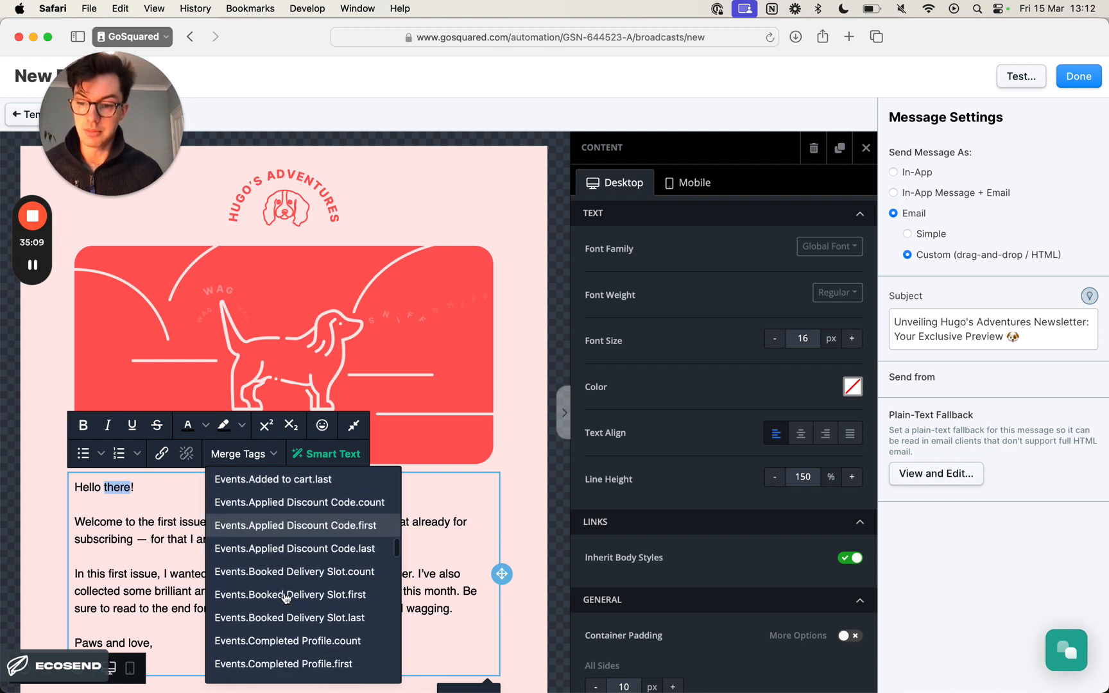
pyautogui.scroll(-12, 286, 597)
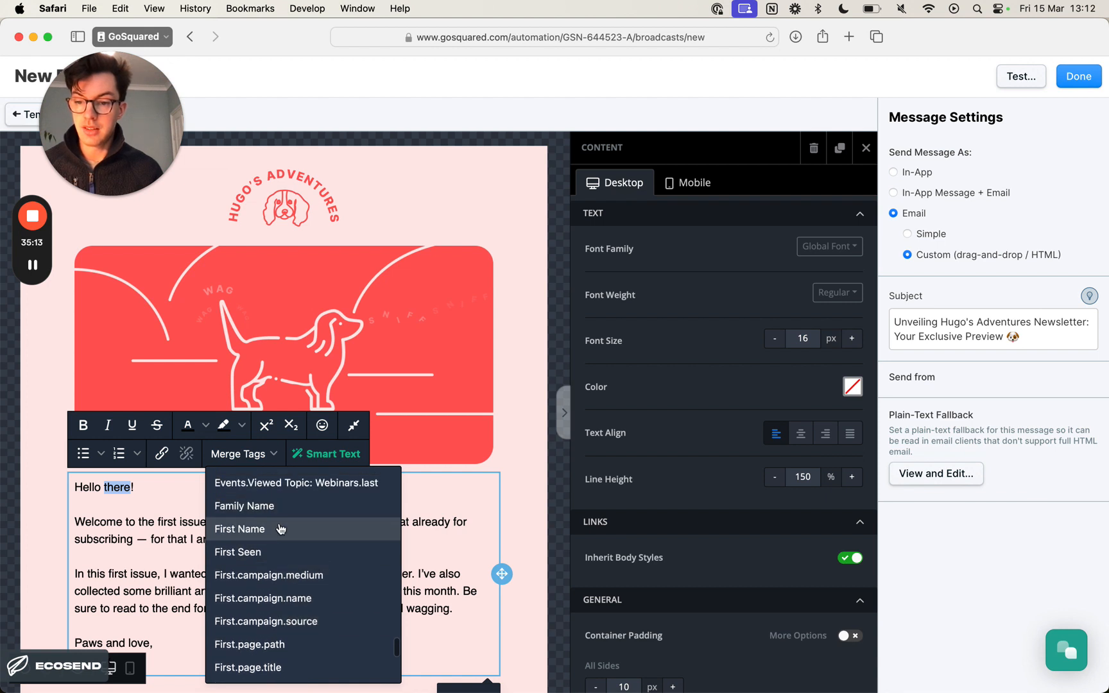
pyautogui.click(281, 532)
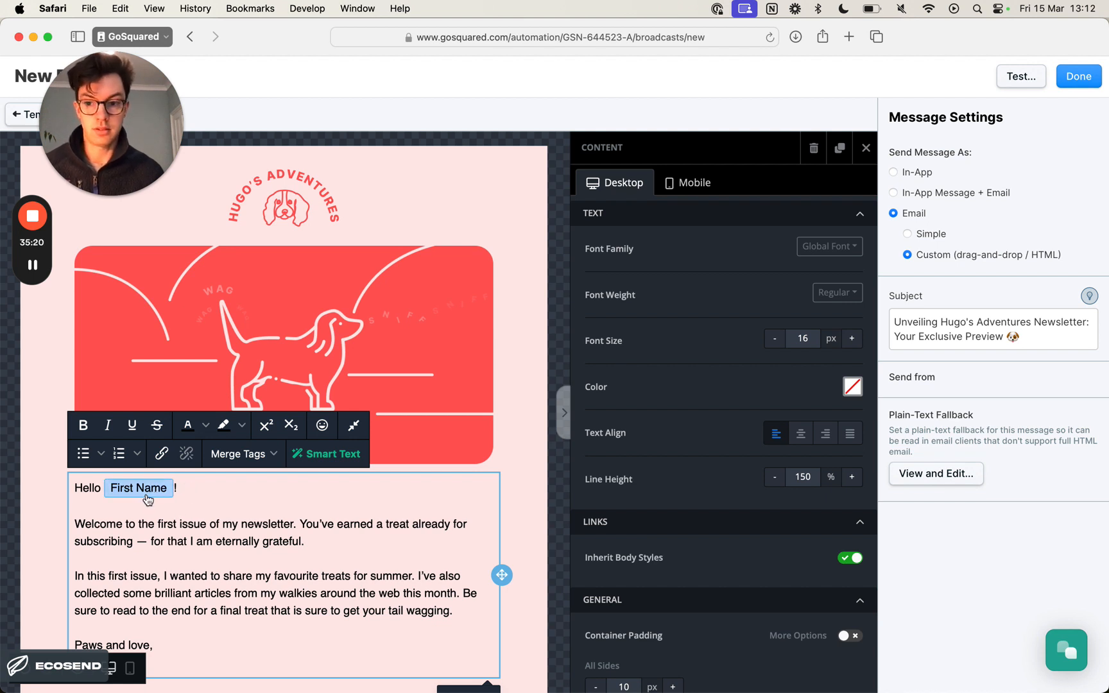
pyautogui.click(242, 507)
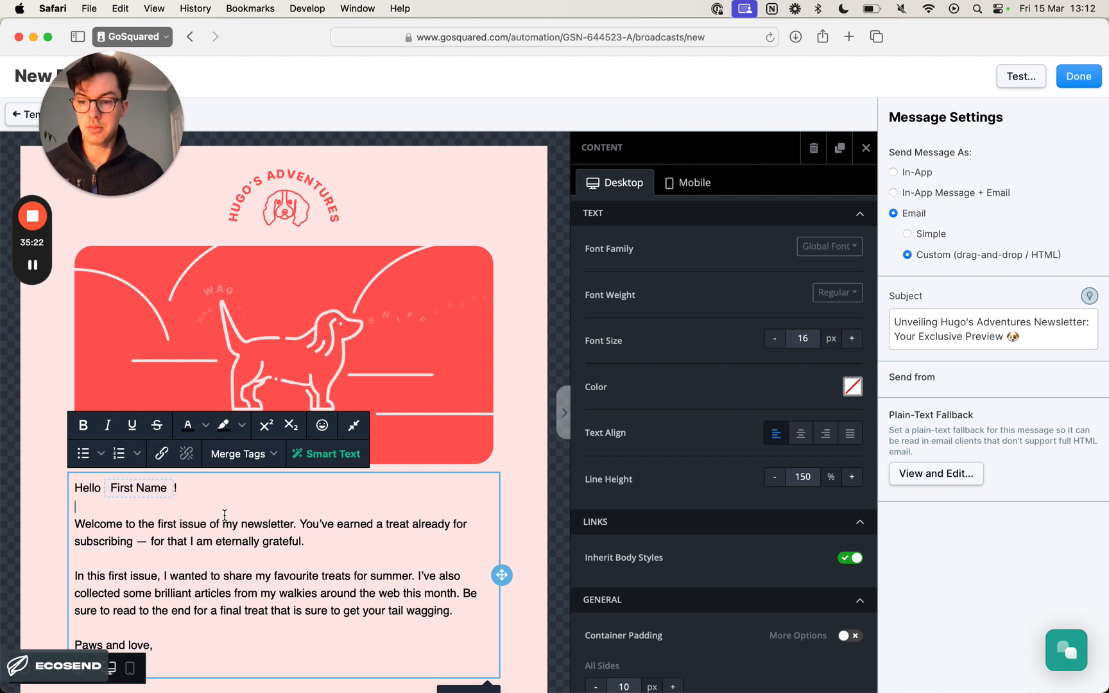
pyautogui.scroll(-1, 225, 519)
pyautogui.scroll(-2, 224, 513)
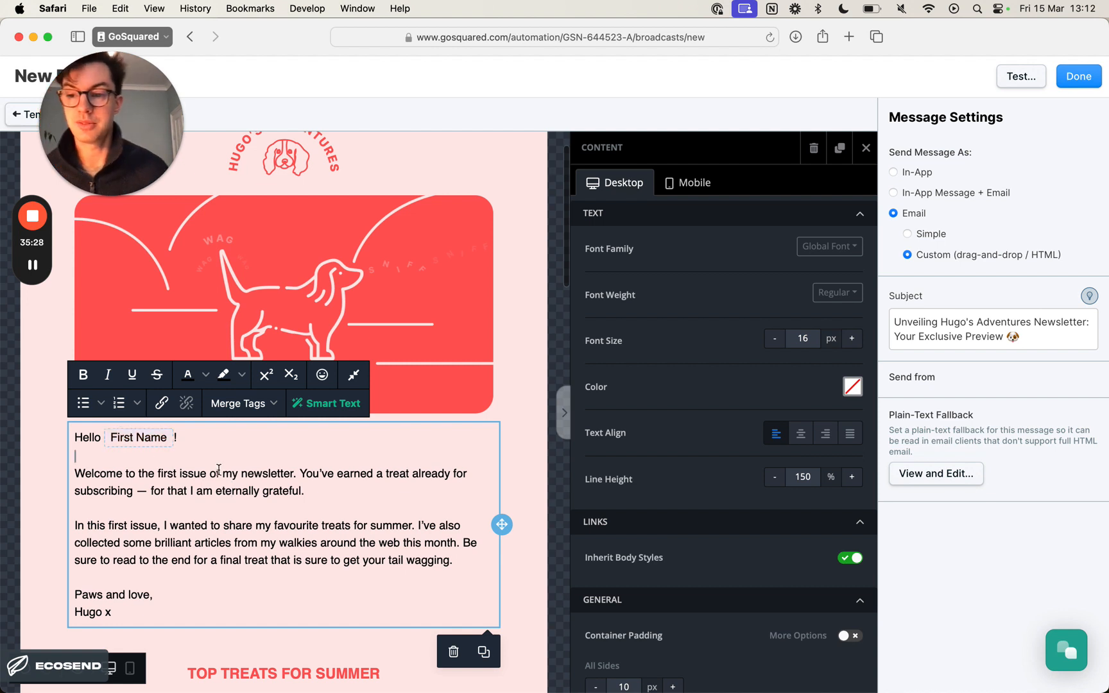
pyautogui.scroll(3, 220, 484)
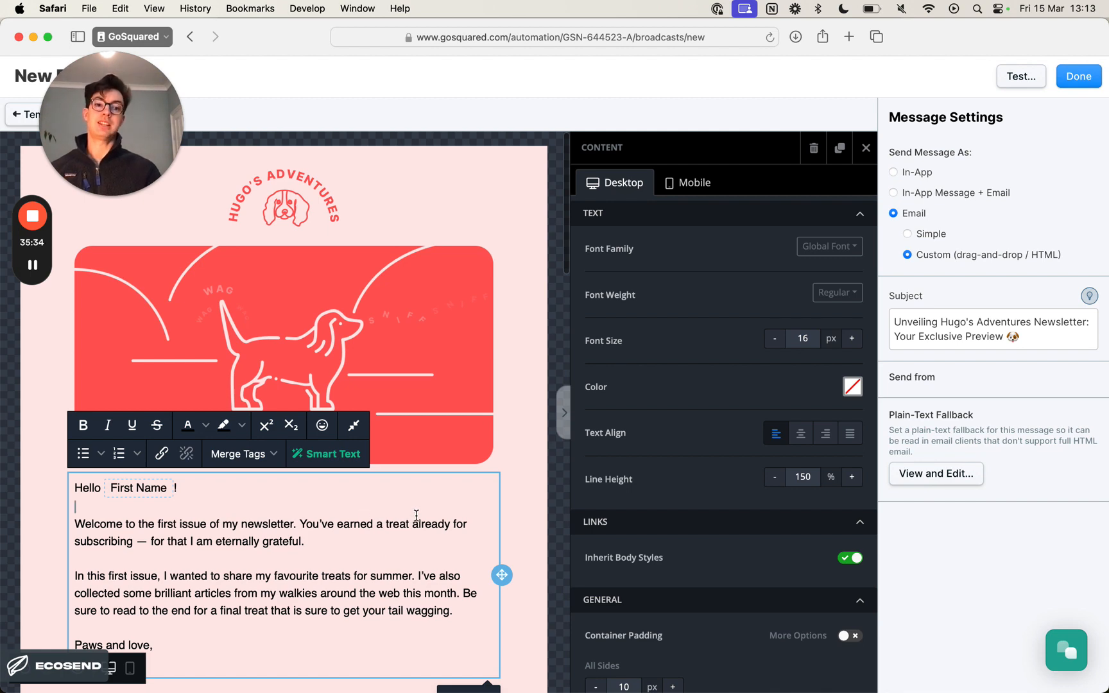
# - Try to send a test of the email to the sender's own email address, closing the test dialog at the end
pyautogui.click(1009, 86)
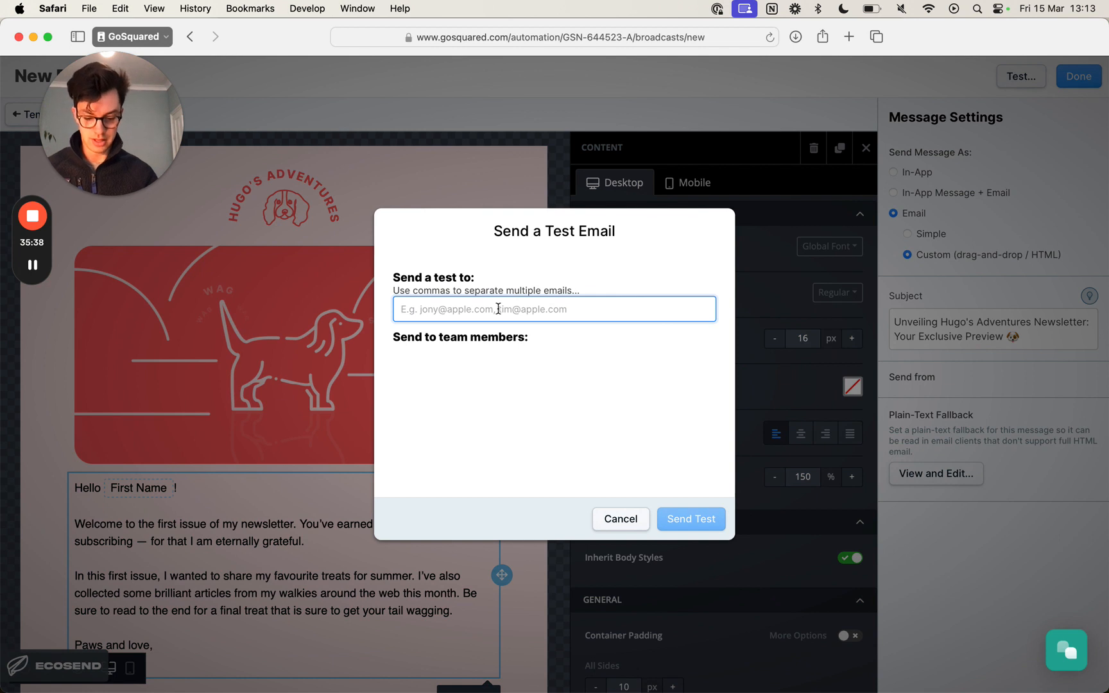
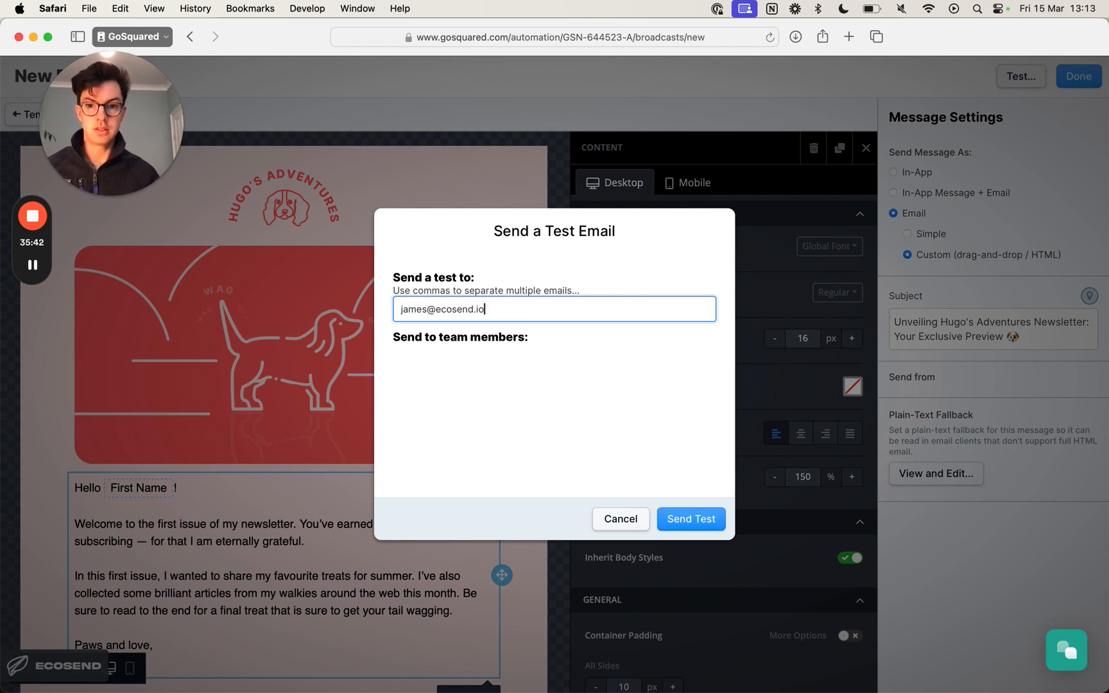
pyautogui.click(701, 518)
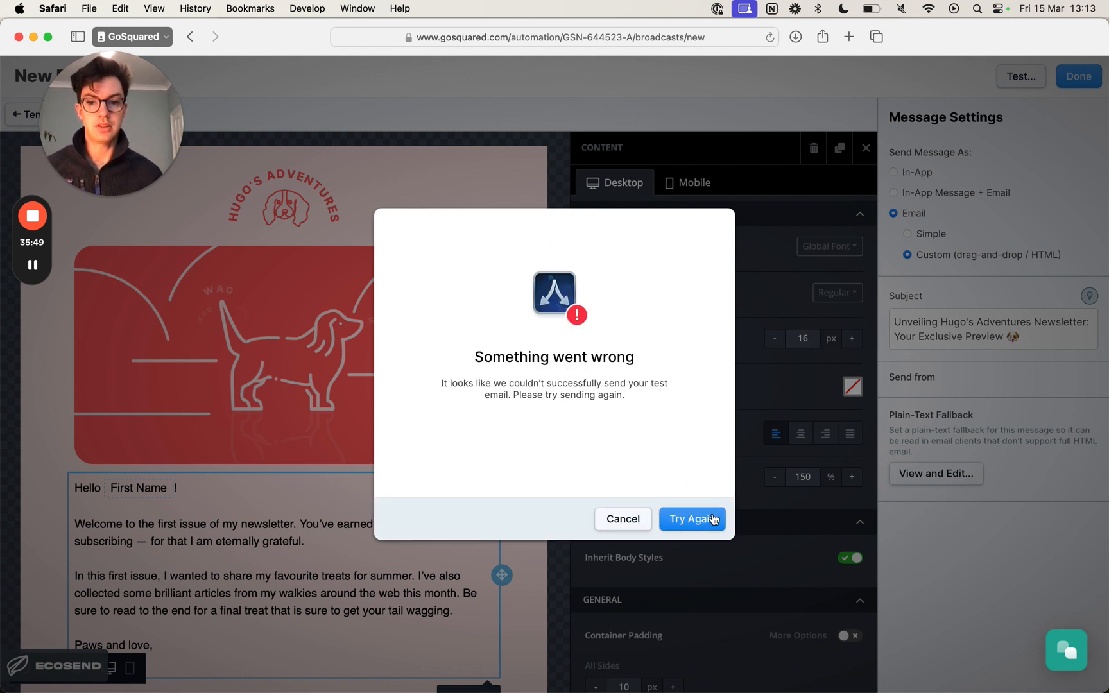
pyautogui.click(640, 520)
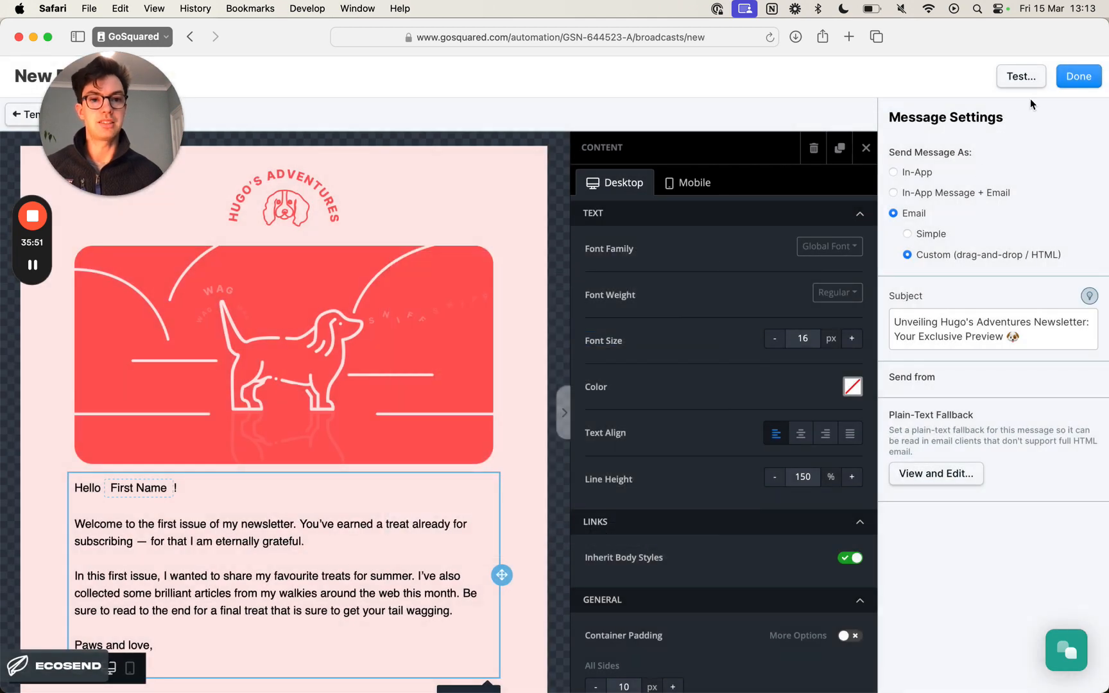
# - Finish editing the message, save the broadcast as a draft and reopen that draft's details
pyautogui.click(1078, 78)
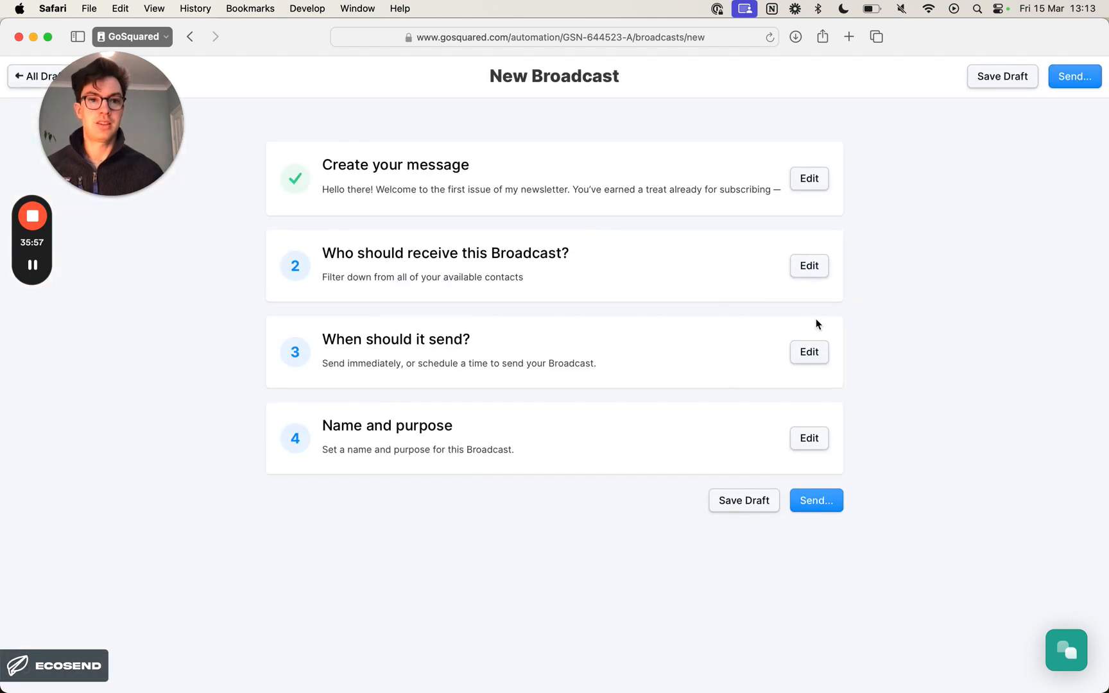
pyautogui.click(1008, 80)
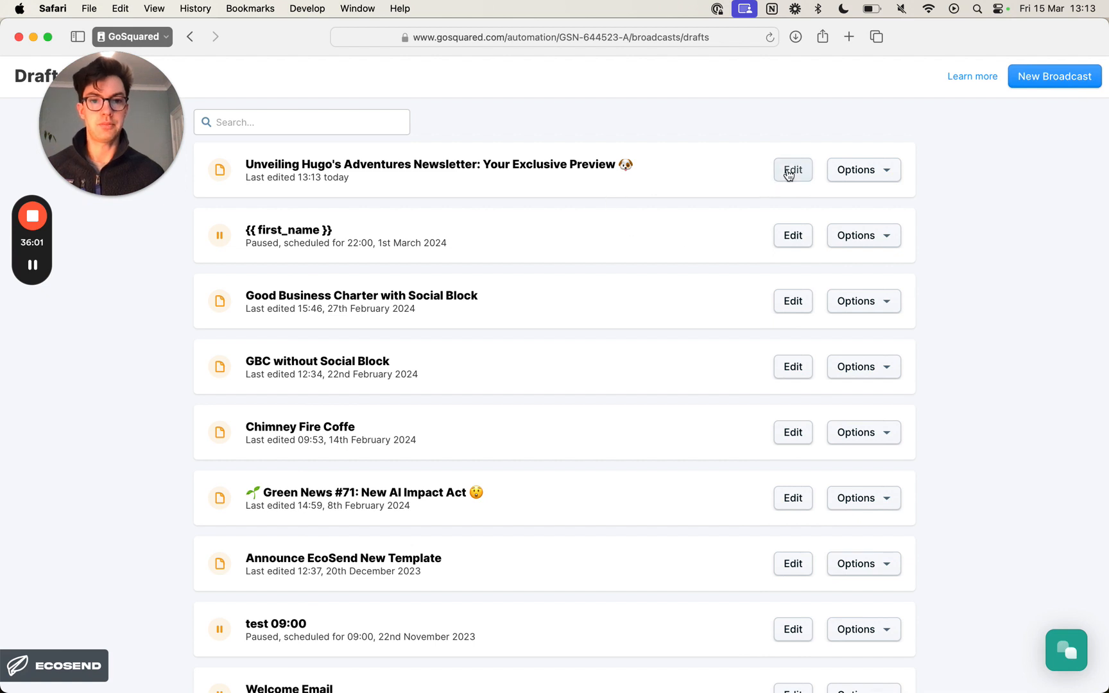
pyautogui.click(787, 169)
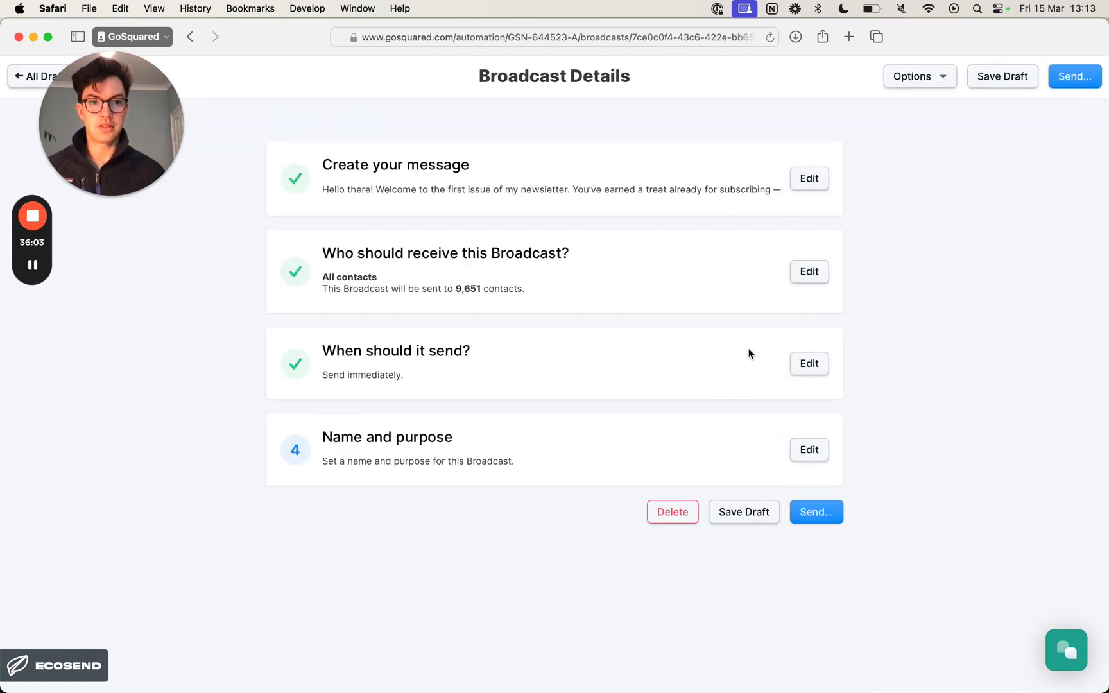
# - Name the broadcast "Hugo's Newsletter #1", set its purpose to "First issue of the newsletter" and save the draft
pyautogui.click(809, 450)
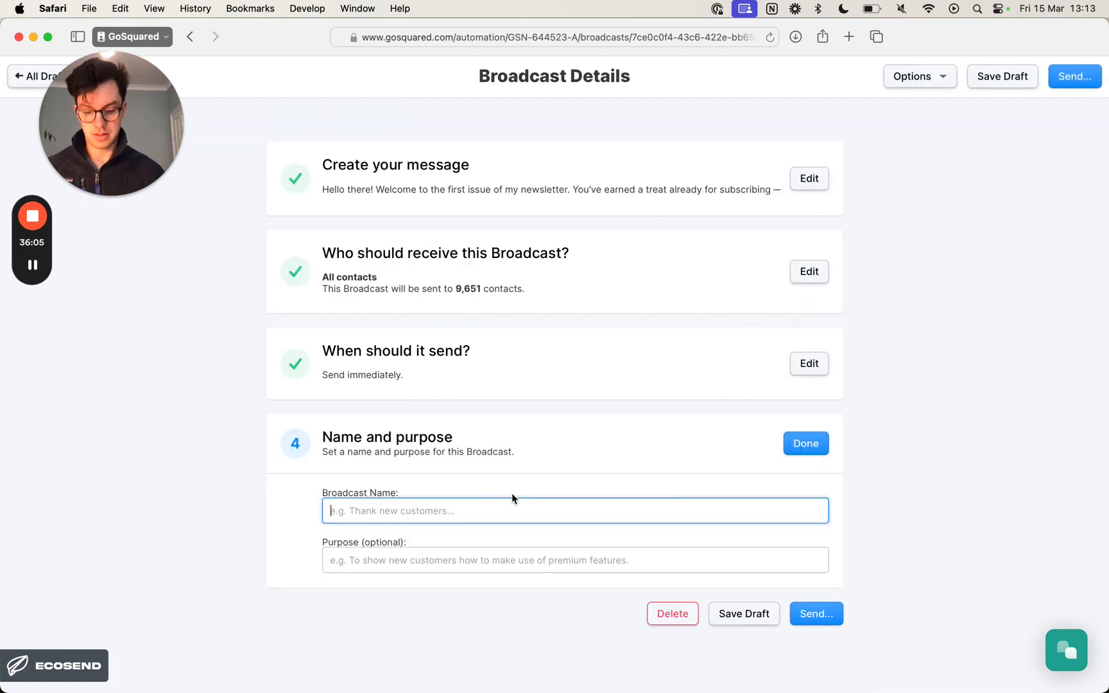
pyautogui.write("Hugo's Newsletter #1")
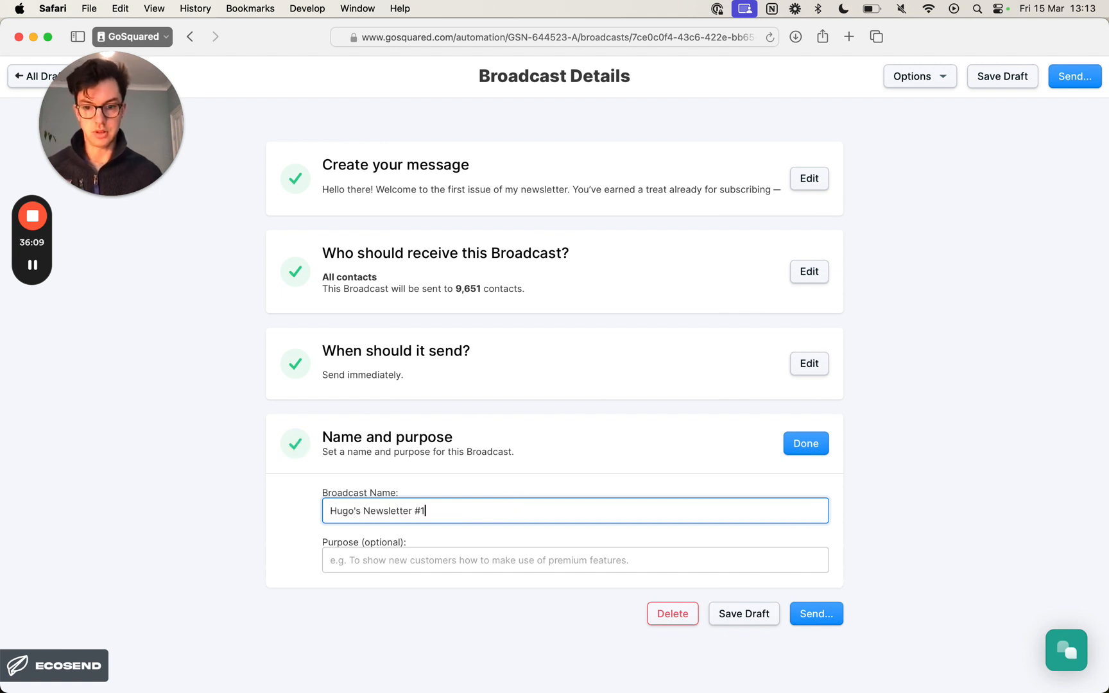
pyautogui.press('Tab')
pyautogui.write('Fir')
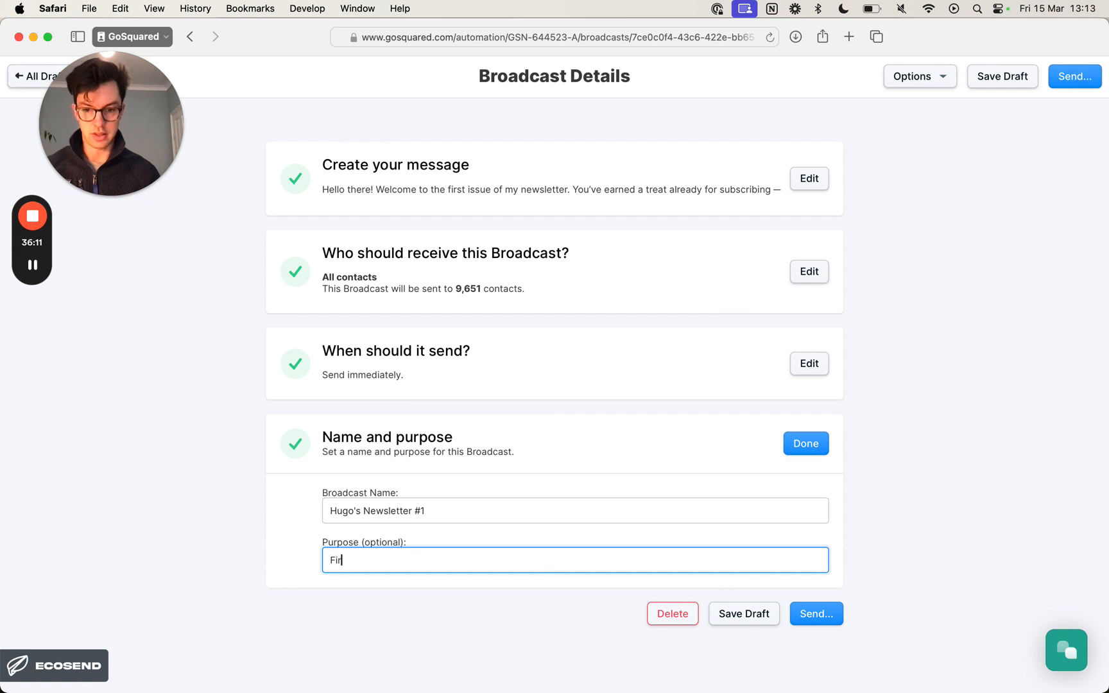
pyautogui.write('st issue of the newsl')
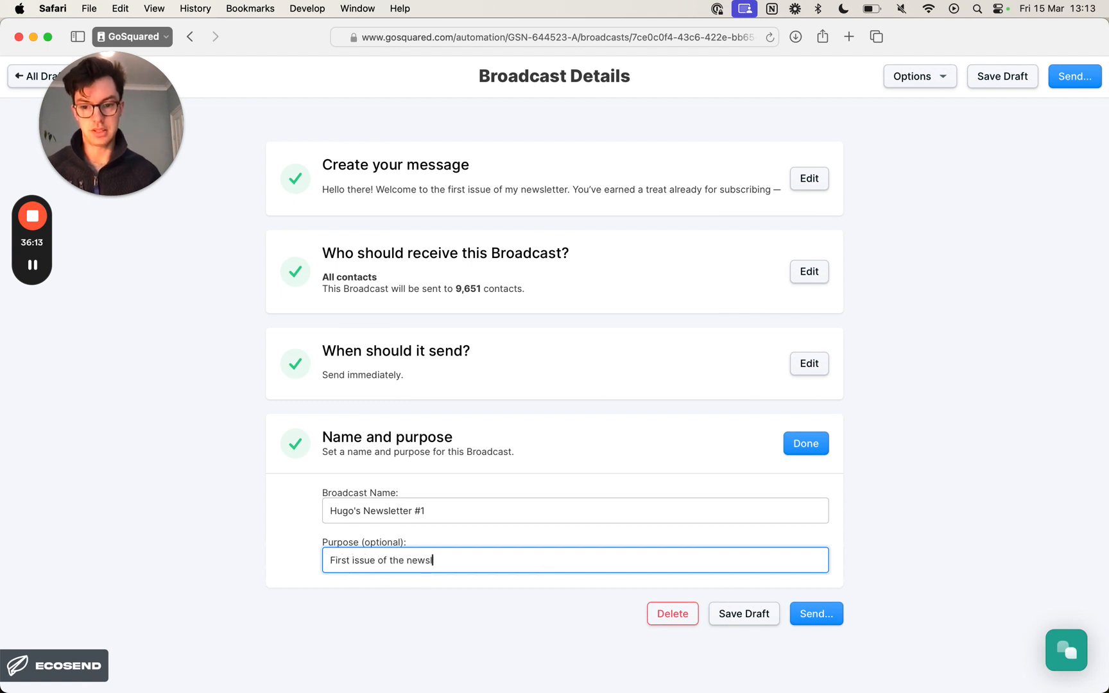
pyautogui.write('etter!')
pyautogui.click(807, 449)
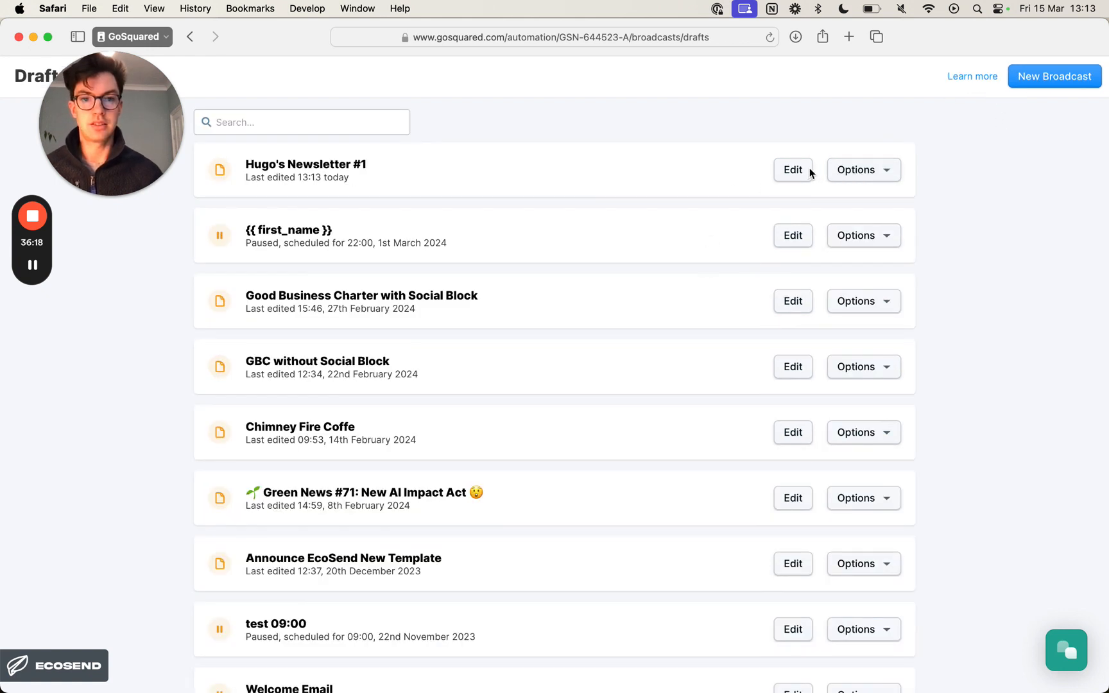
# - Reopen the Hugo's Newsletter #1 draft and open its message for editing
pyautogui.click(809, 171)
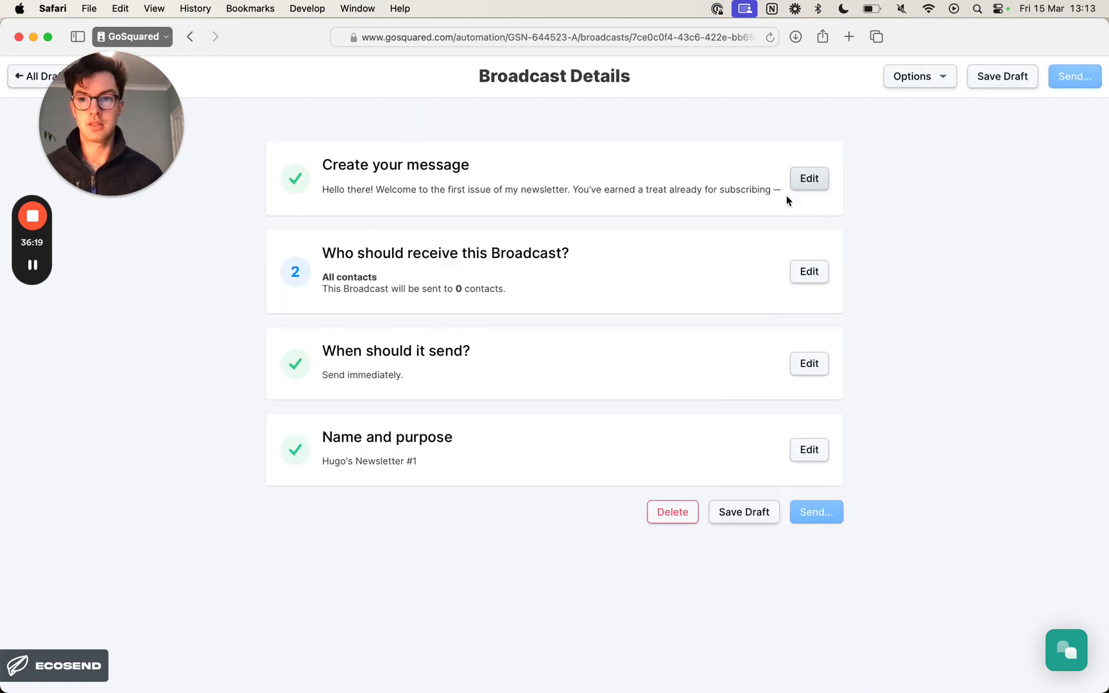
pyautogui.click(826, 184)
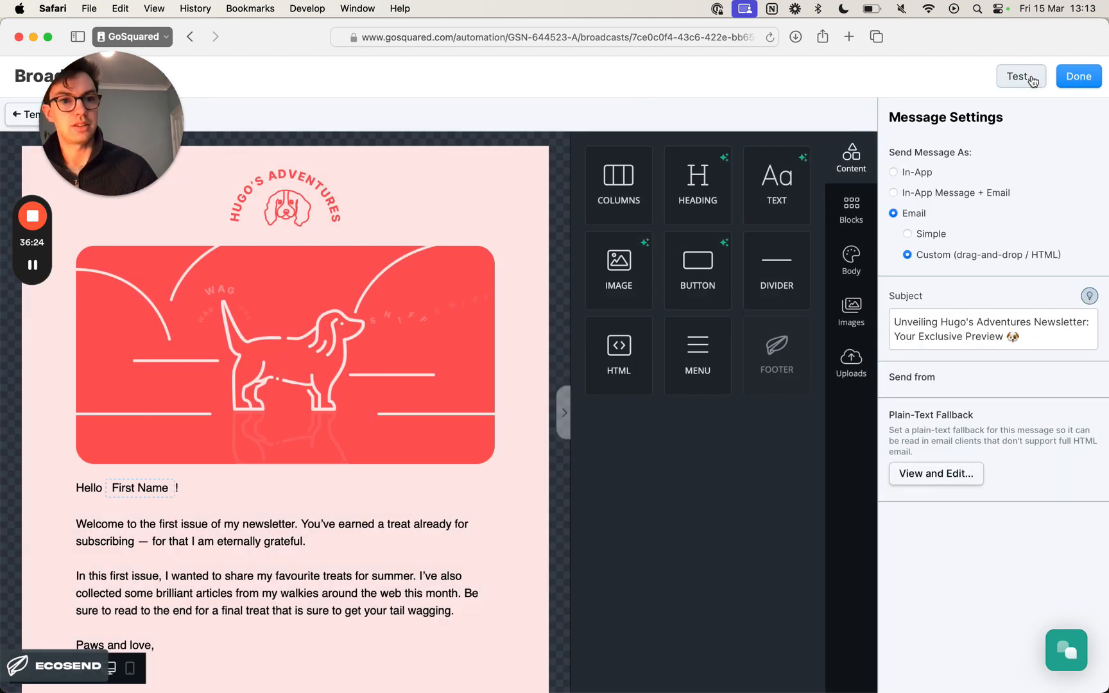
# - Try again to send a test email of the saved draft to the sender's own address, closing the test dialog at the end
pyautogui.click(1020, 77)
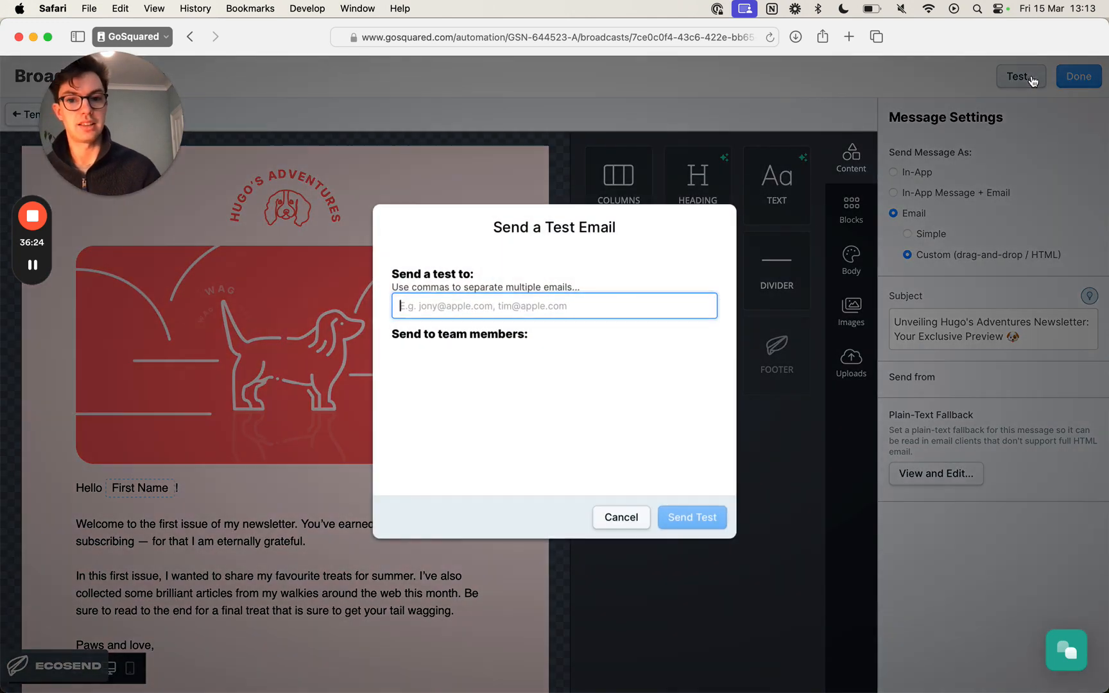
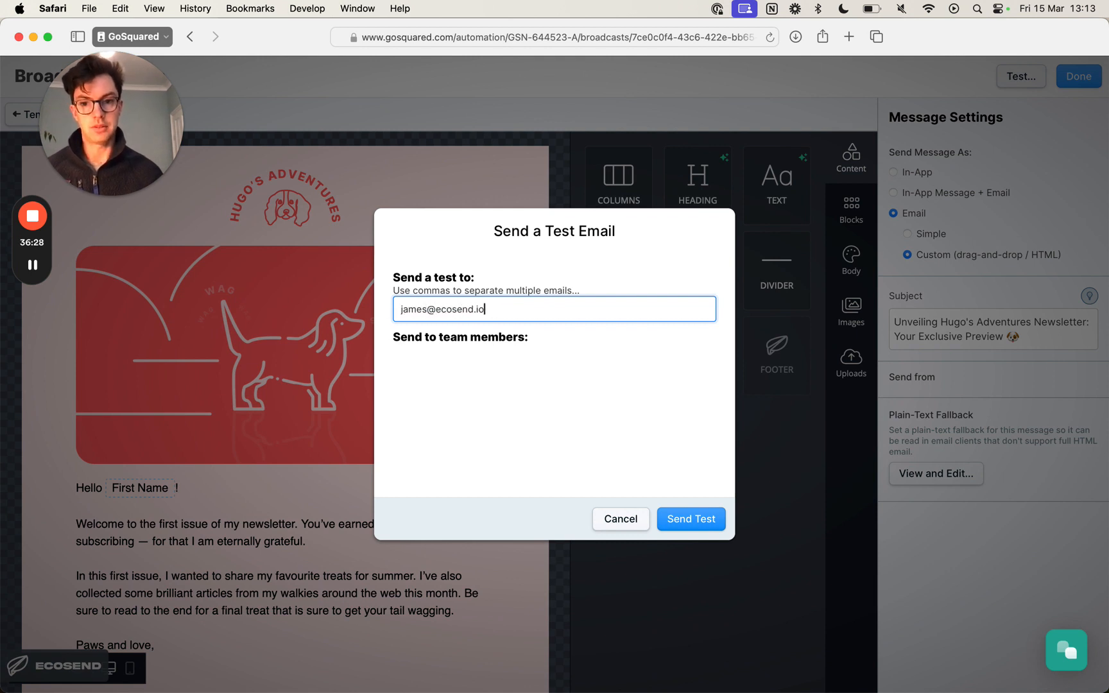
pyautogui.click(706, 518)
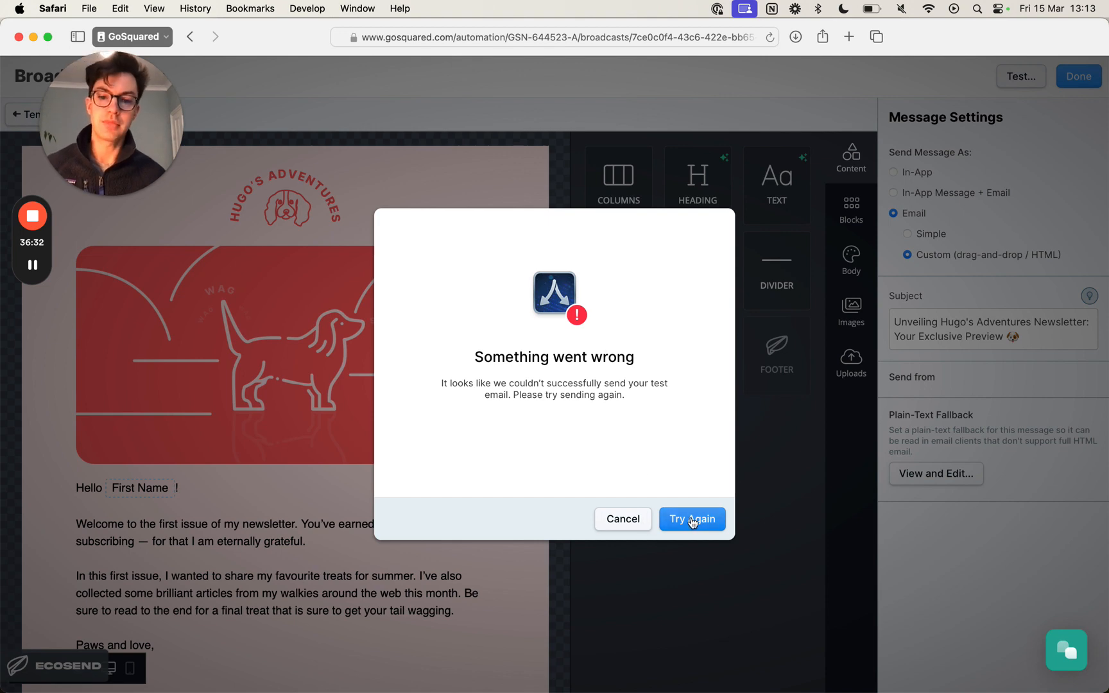
pyautogui.click(635, 524)
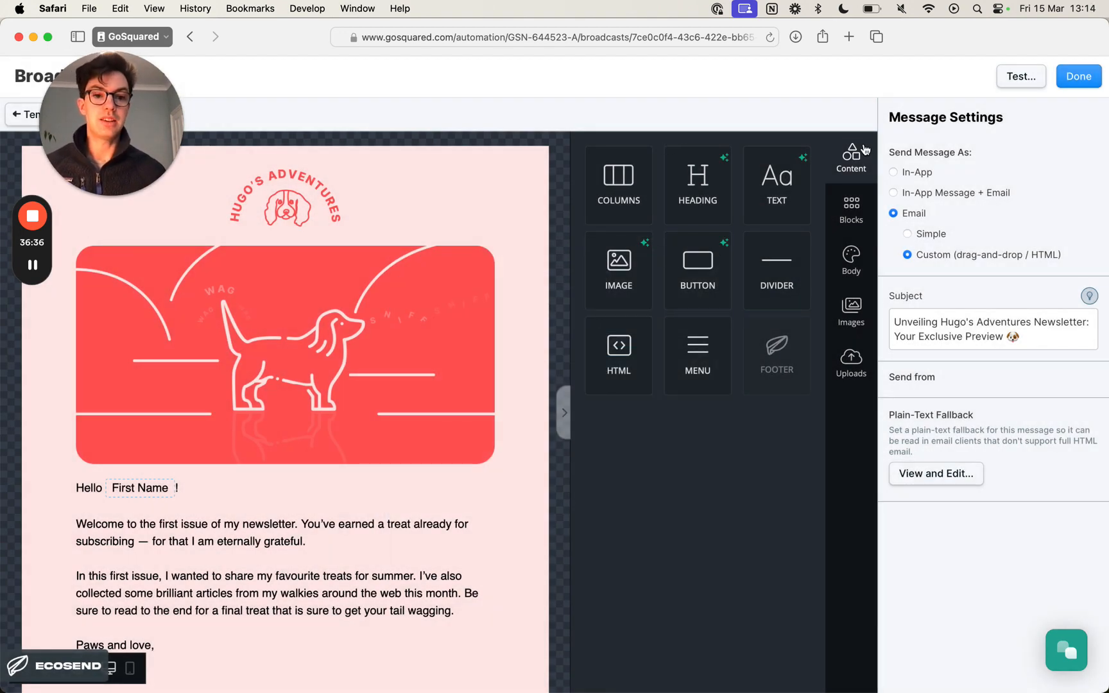
# - Review the whole newsletter from the header image and greeting down to the footer and back
pyautogui.scroll(-3, 393, 335)
pyautogui.scroll(-15, 391, 336)
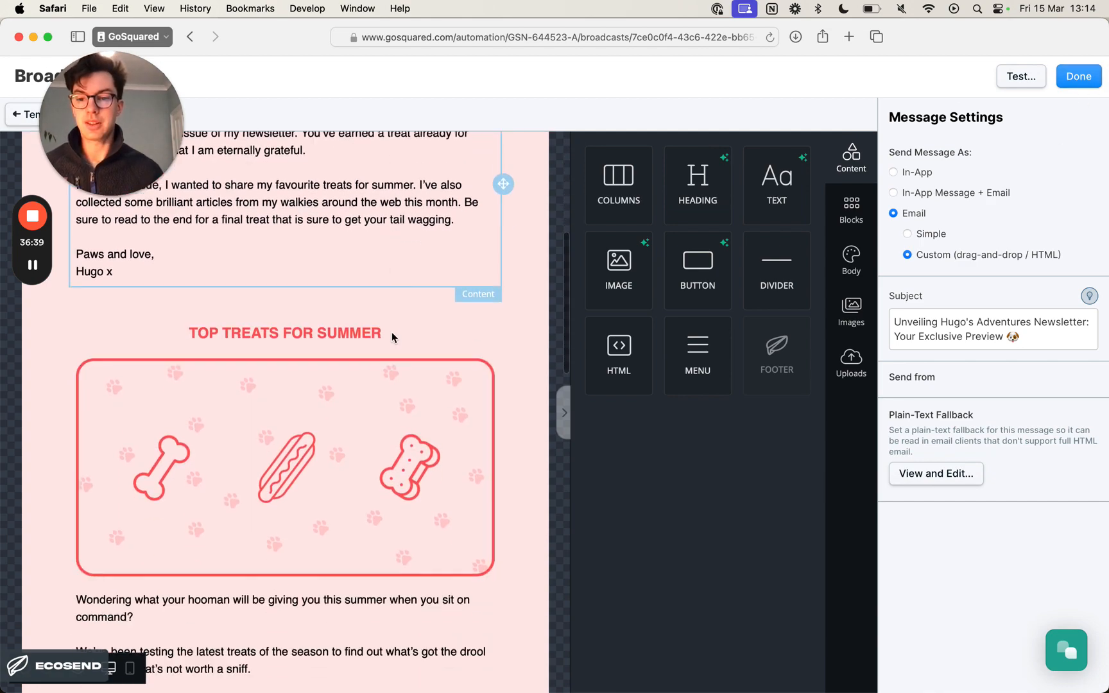
pyautogui.scroll(-3, 392, 333)
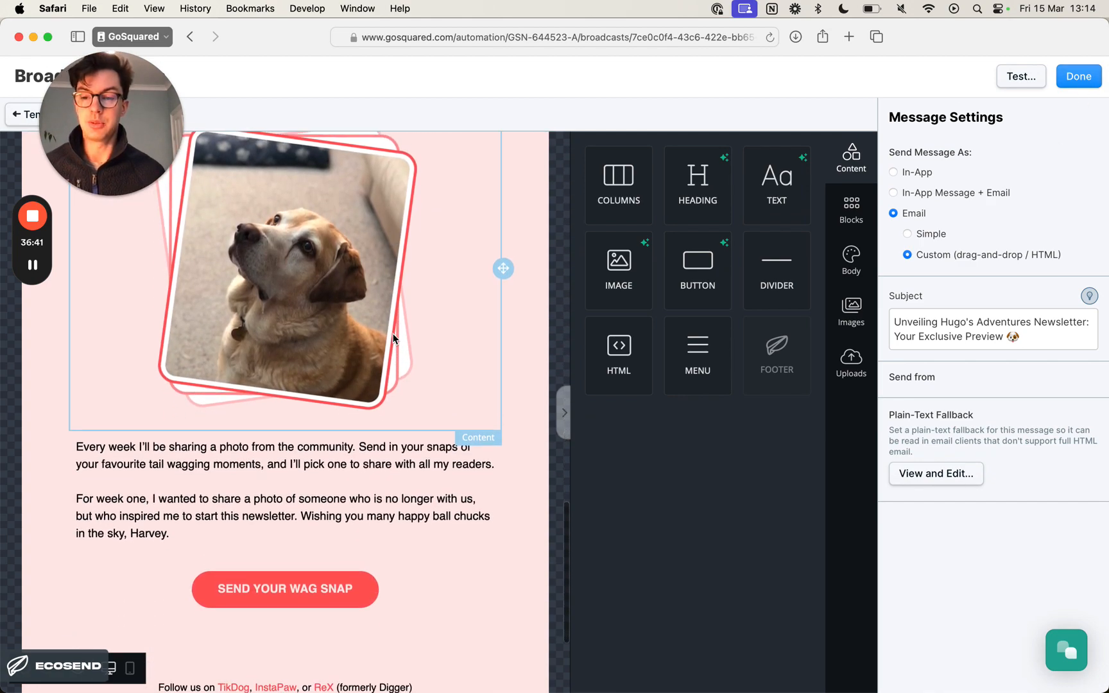
pyautogui.scroll(20, 394, 333)
pyautogui.scroll(3, 395, 335)
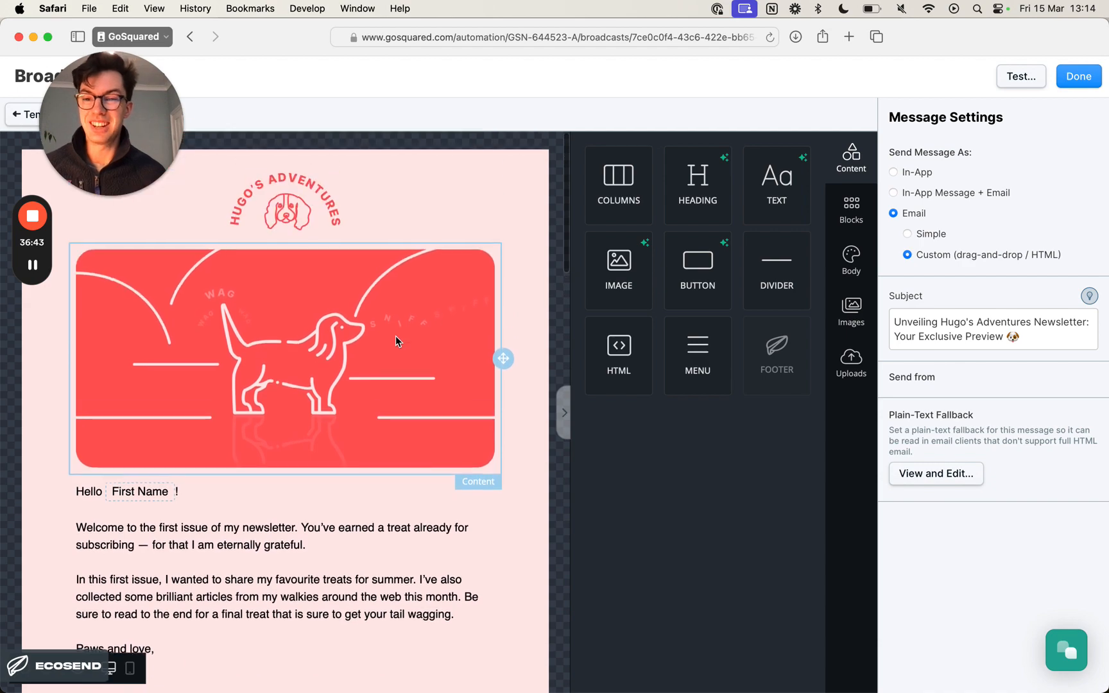
pyautogui.scroll(-5, 395, 335)
pyautogui.scroll(2, 393, 337)
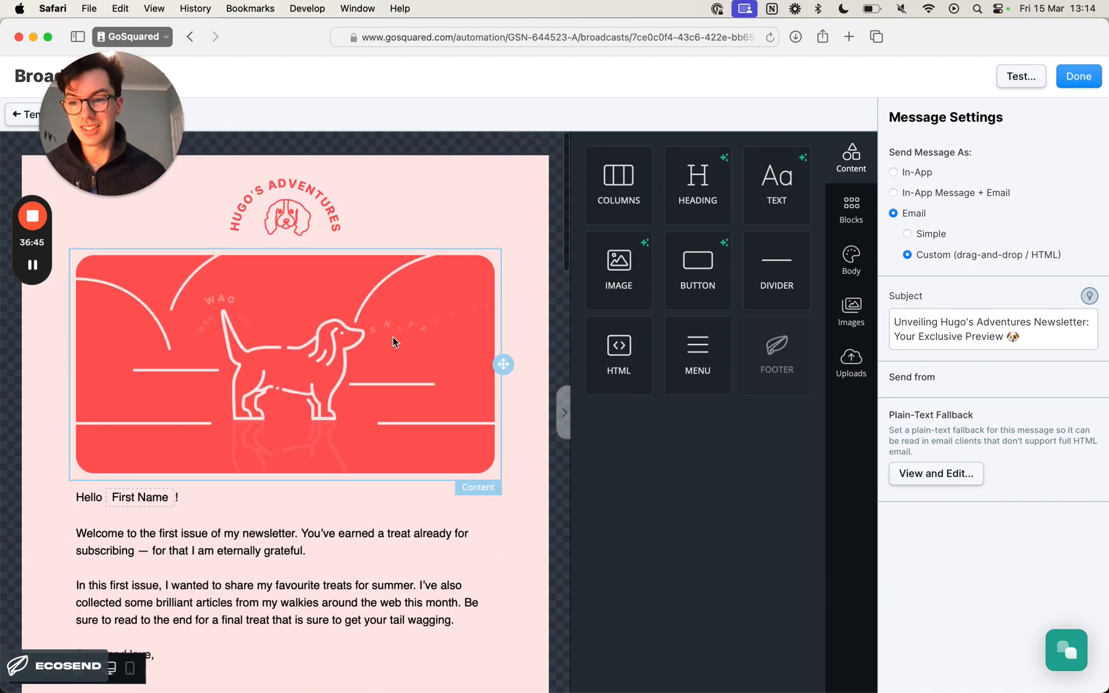
pyautogui.scroll(-15, 385, 338)
pyautogui.scroll(-10, 381, 339)
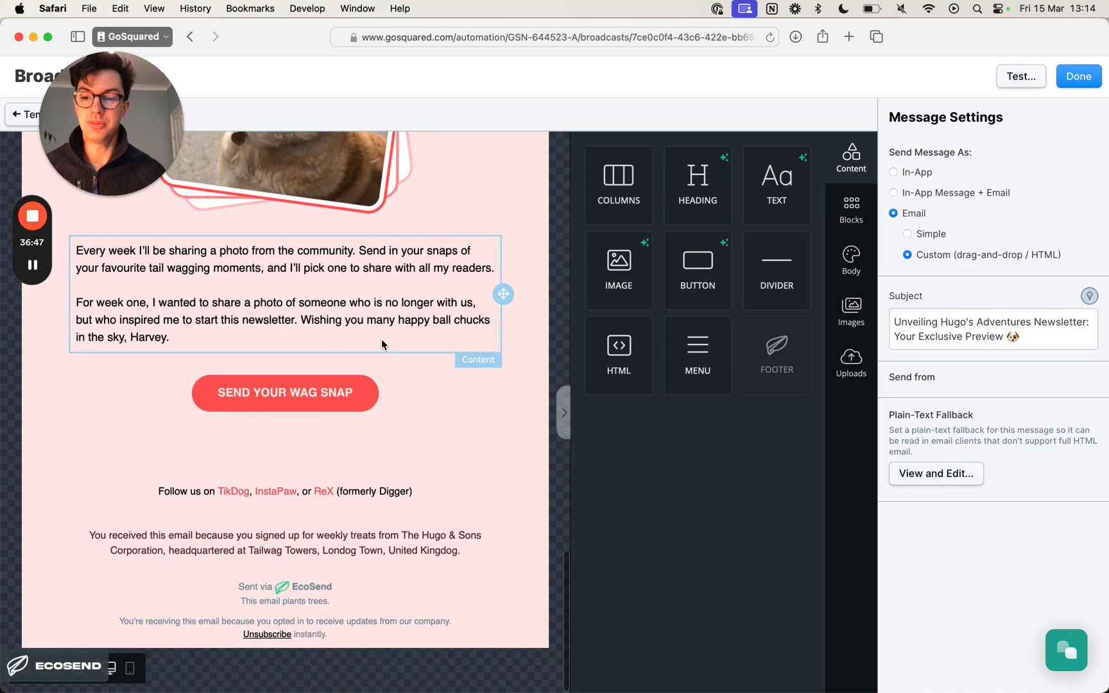
pyautogui.scroll(20, 381, 338)
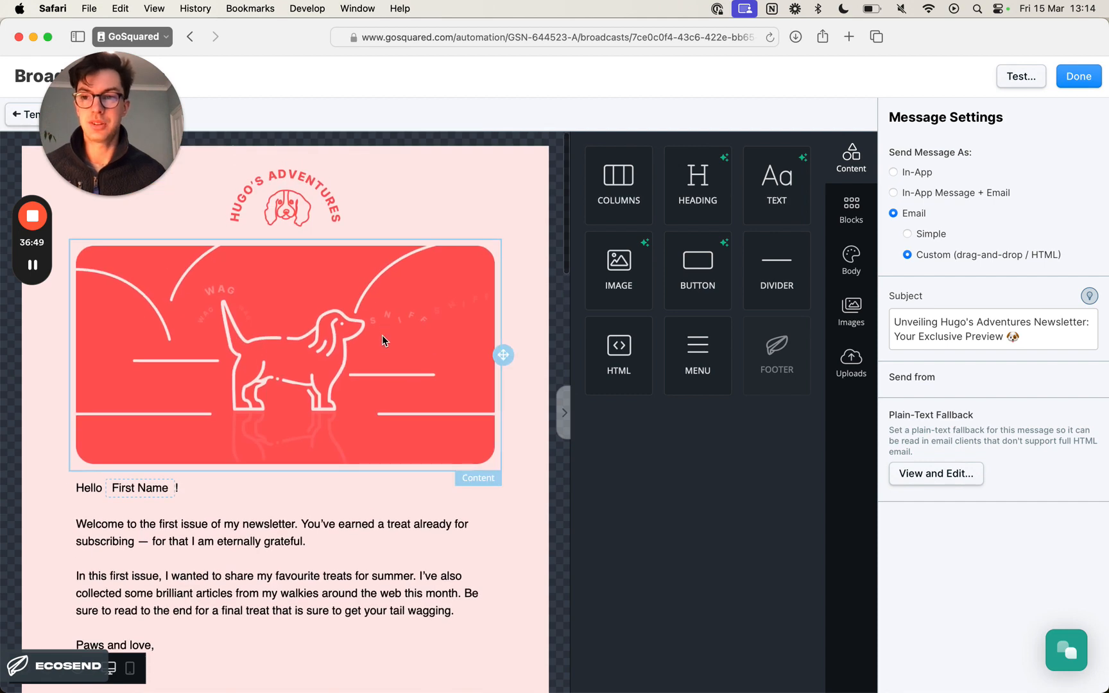